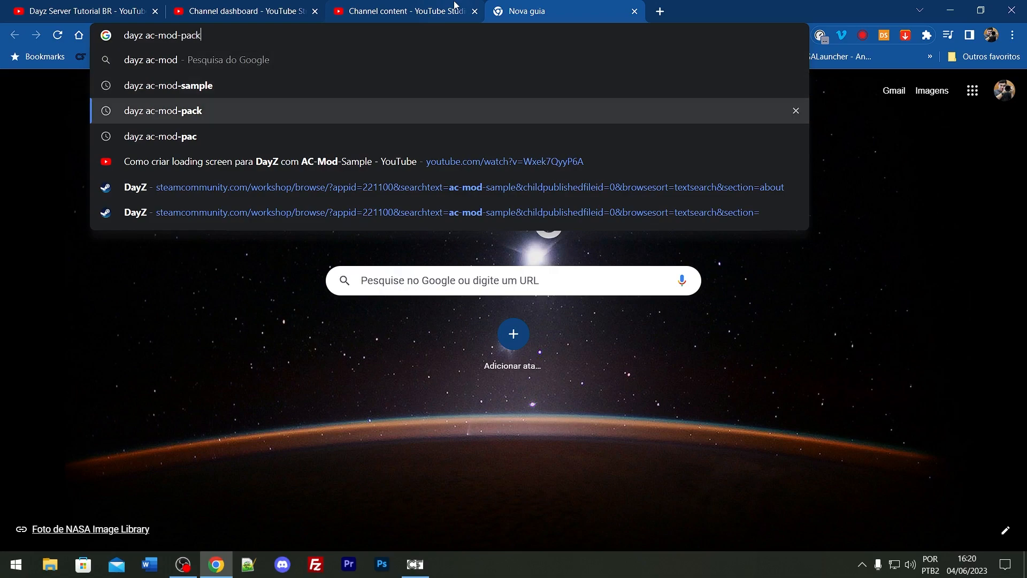
Search Google for "dayz ac-mod-pack" and open the mod's Steam Workshop page.
{"action": "key", "text": "Return"}
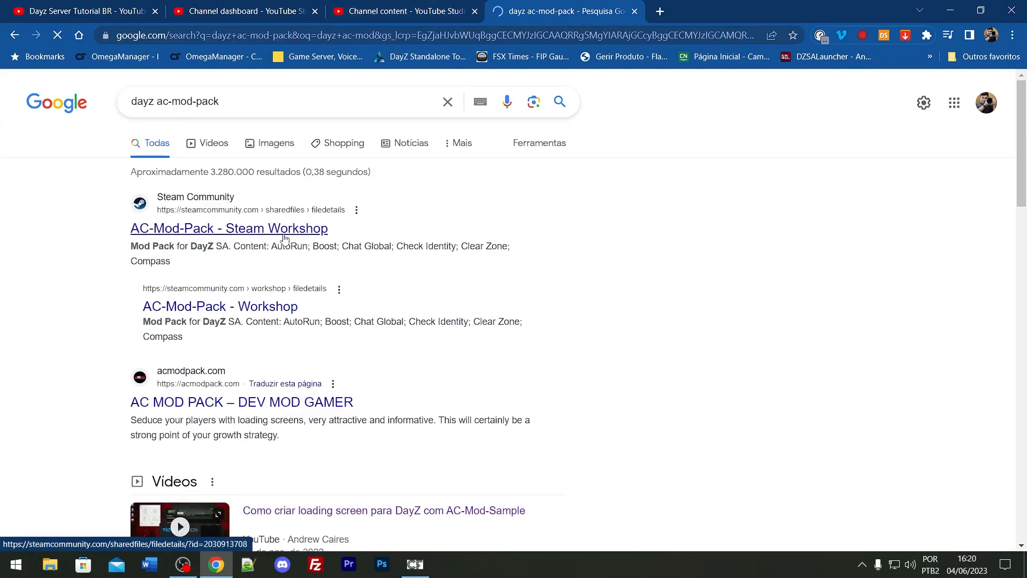
{"action": "left_click", "coordinate": [284, 238]}
Examine the AC-Mod-Pack workshop page's title, preview images and subscription section.
{"action": "scroll", "coordinate": [513, 394], "scroll_direction": "down", "scroll_amount": 2}
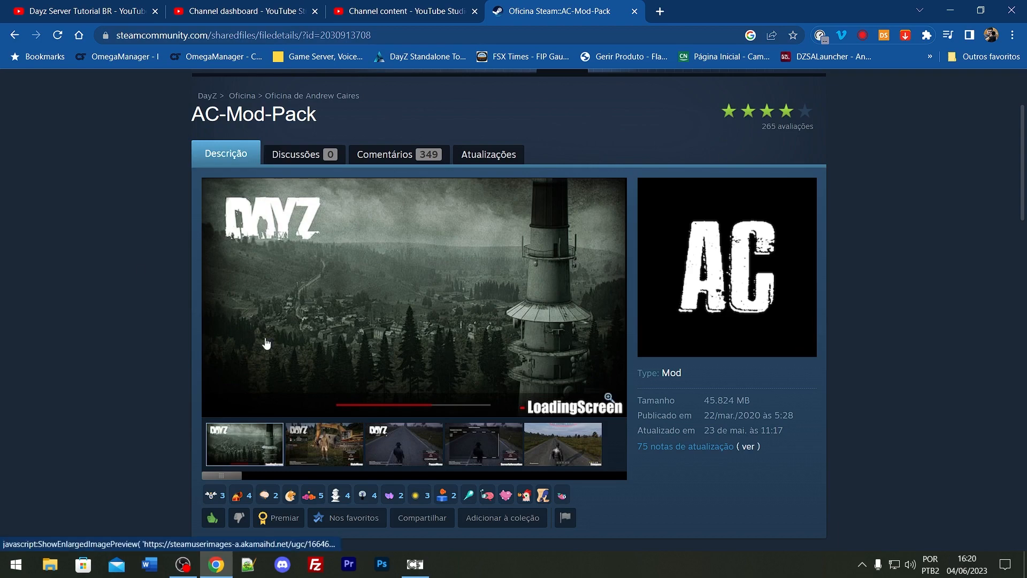
{"action": "scroll", "coordinate": [562, 339], "scroll_direction": "down", "scroll_amount": 5}
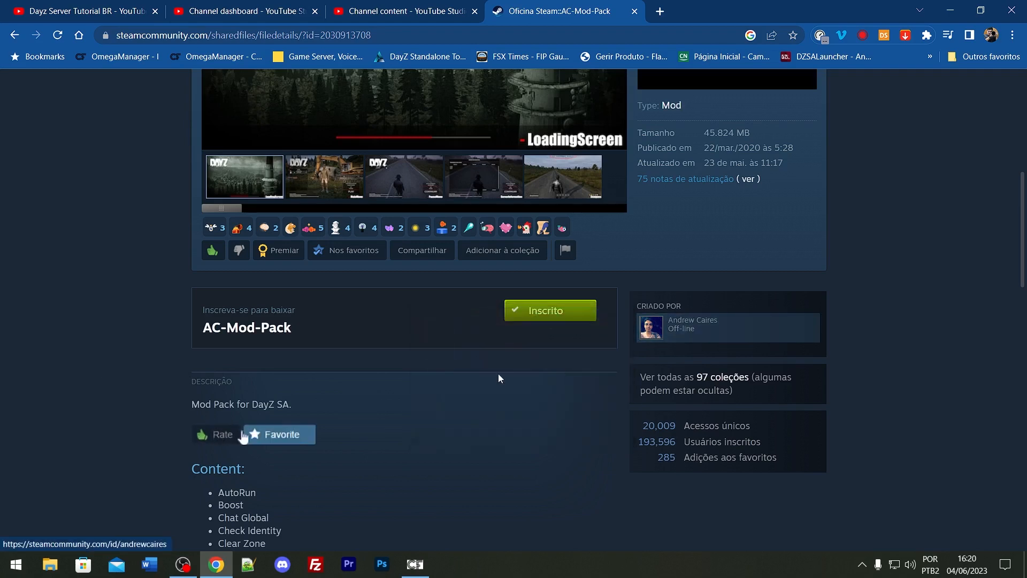
{"action": "scroll", "coordinate": [413, 397], "scroll_direction": "up", "scroll_amount": 8}
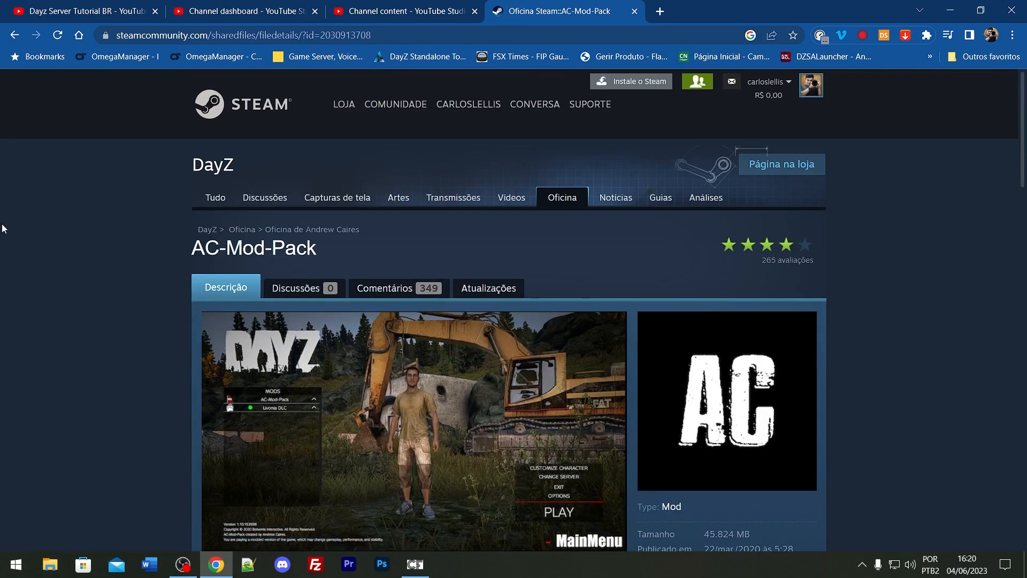
{"action": "scroll", "coordinate": [3, 228], "scroll_direction": "down", "scroll_amount": 1}
{"action": "scroll", "coordinate": [3, 224], "scroll_direction": "down", "scroll_amount": 2}
{"action": "scroll", "coordinate": [2, 225], "scroll_direction": "up", "scroll_amount": 3}
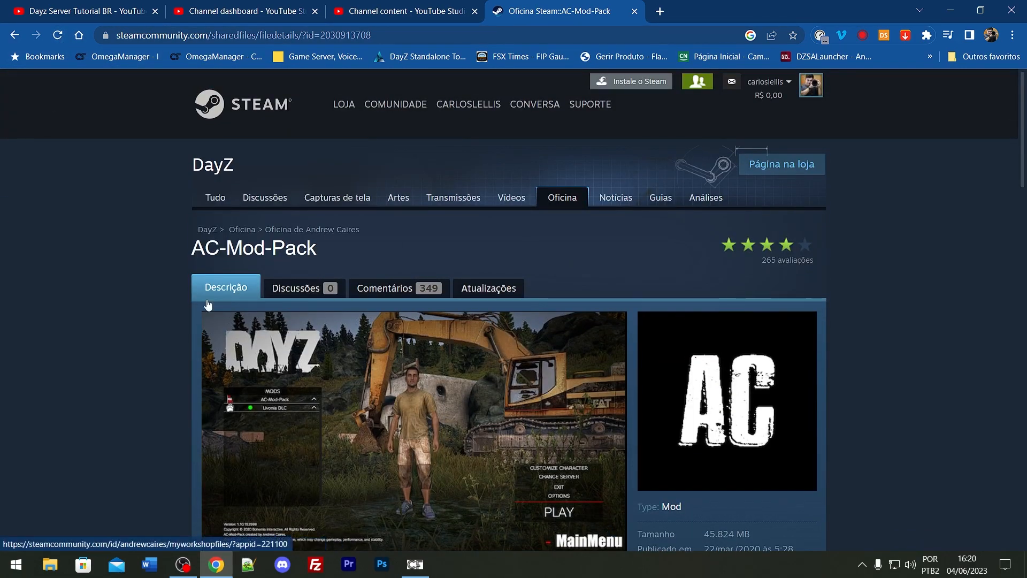
{"action": "scroll", "coordinate": [287, 379], "scroll_direction": "down", "scroll_amount": 1}
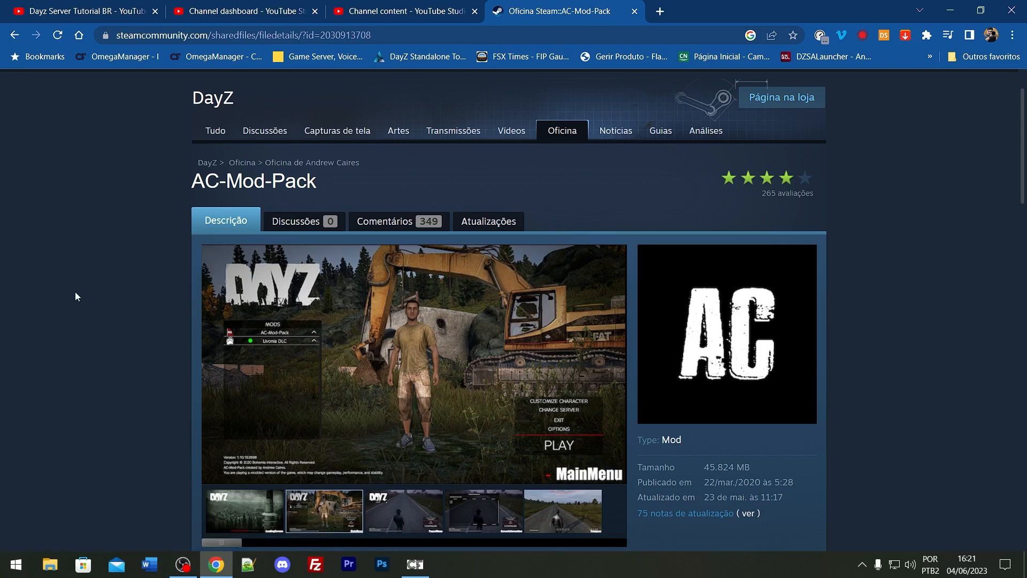
{"action": "scroll", "coordinate": [139, 416], "scroll_direction": "up", "scroll_amount": 2}
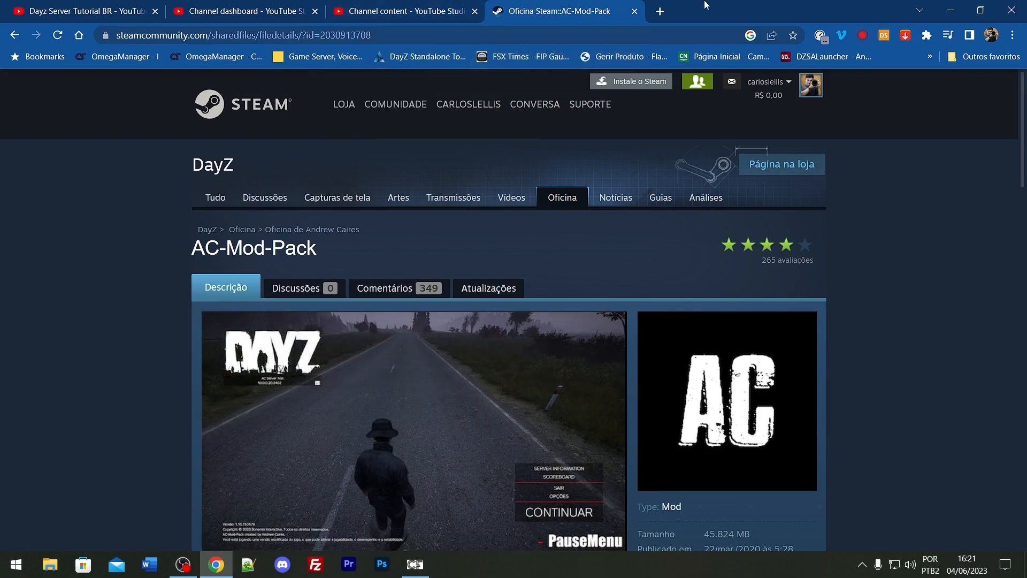
{"action": "left_click_drag", "start_coordinate": [320, 248], "coordinate": [353, 251]}
{"action": "left_click", "coordinate": [245, 251]}
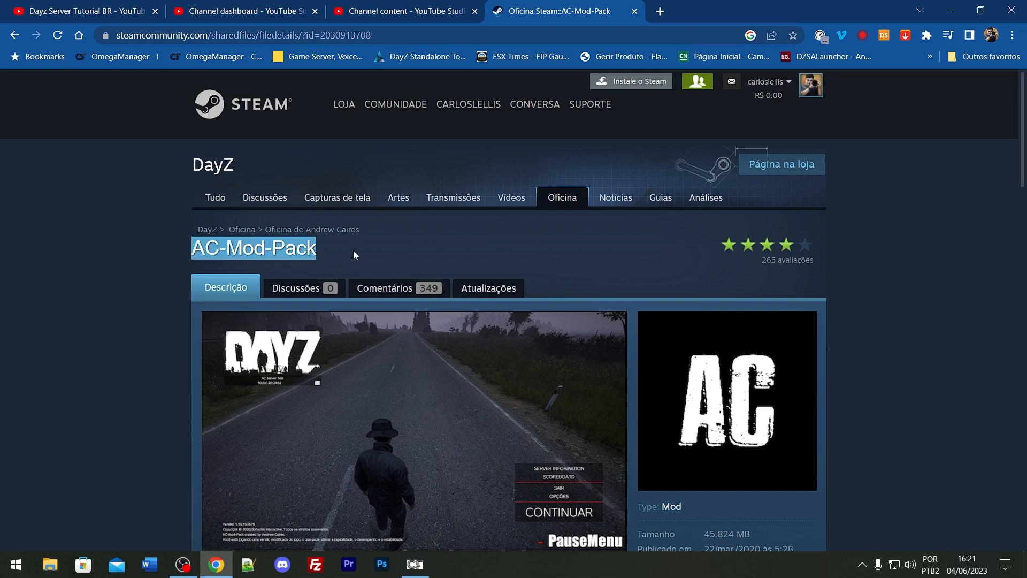
{"action": "left_click", "coordinate": [234, 253]}
{"action": "left_click_drag", "start_coordinate": [192, 250], "coordinate": [321, 252]}
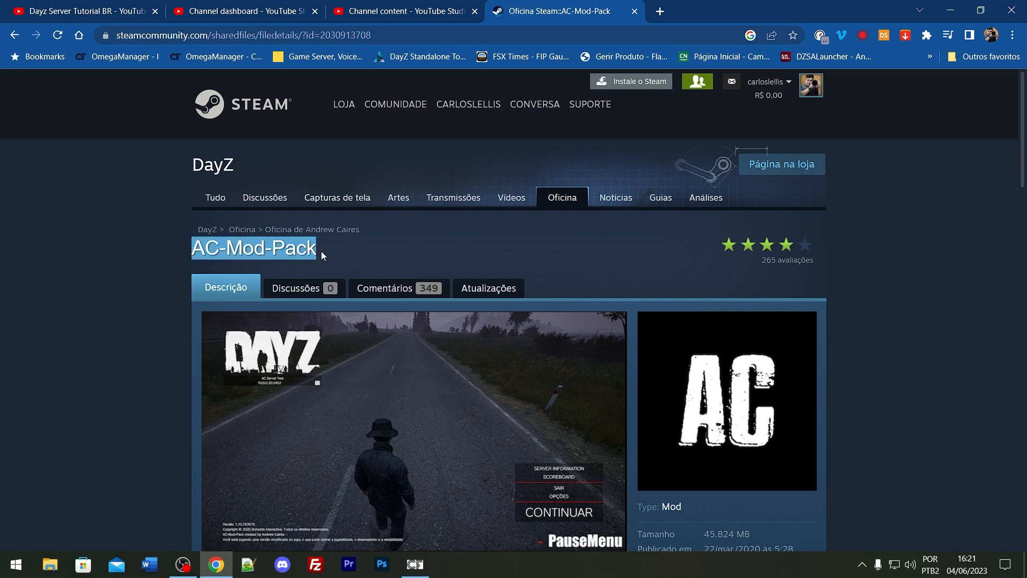
Examine the list of features under Content in the AC-Mod-Pack description.
{"action": "scroll", "coordinate": [241, 269], "scroll_direction": "down", "scroll_amount": 4}
{"action": "scroll", "coordinate": [241, 269], "scroll_direction": "down", "scroll_amount": 10}
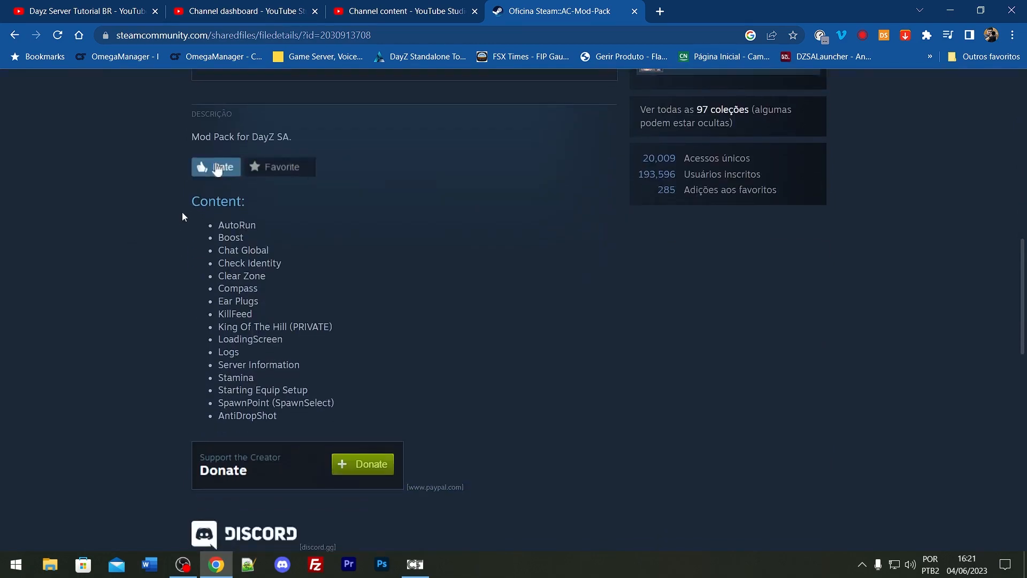
{"action": "left_click", "coordinate": [275, 166]}
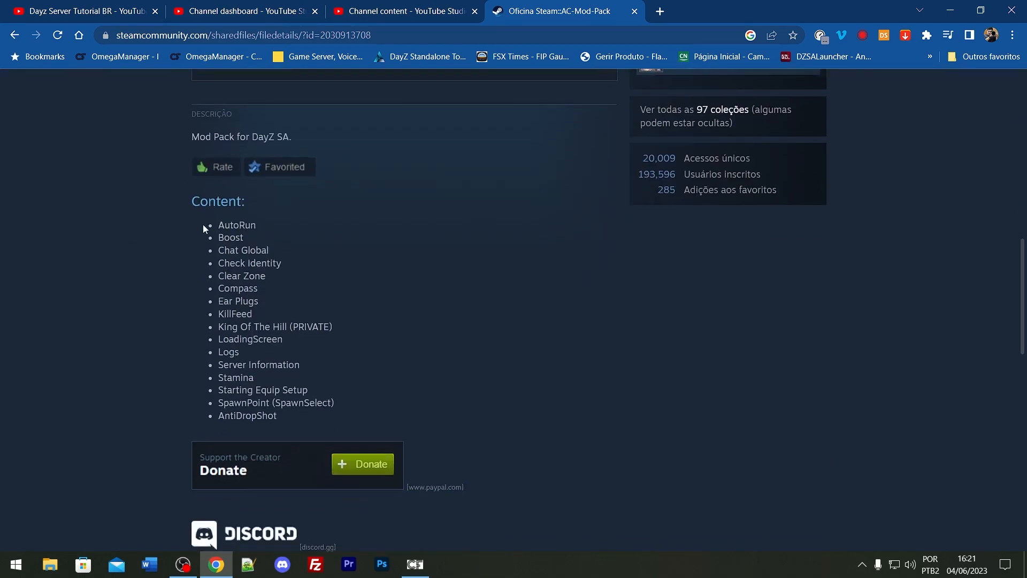
{"action": "left_click_drag", "start_coordinate": [202, 228], "coordinate": [348, 415]}
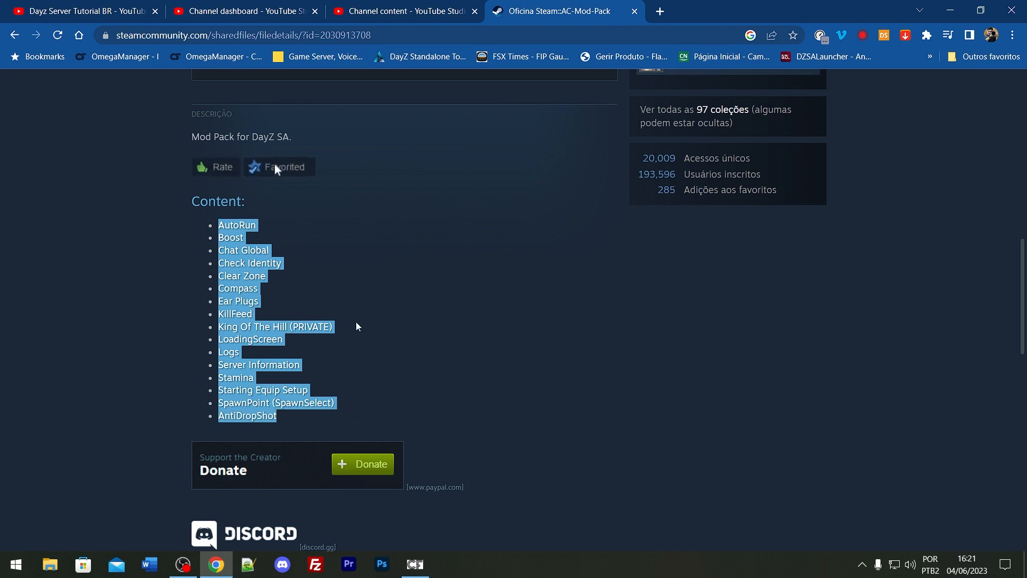
{"action": "left_click", "coordinate": [251, 324]}
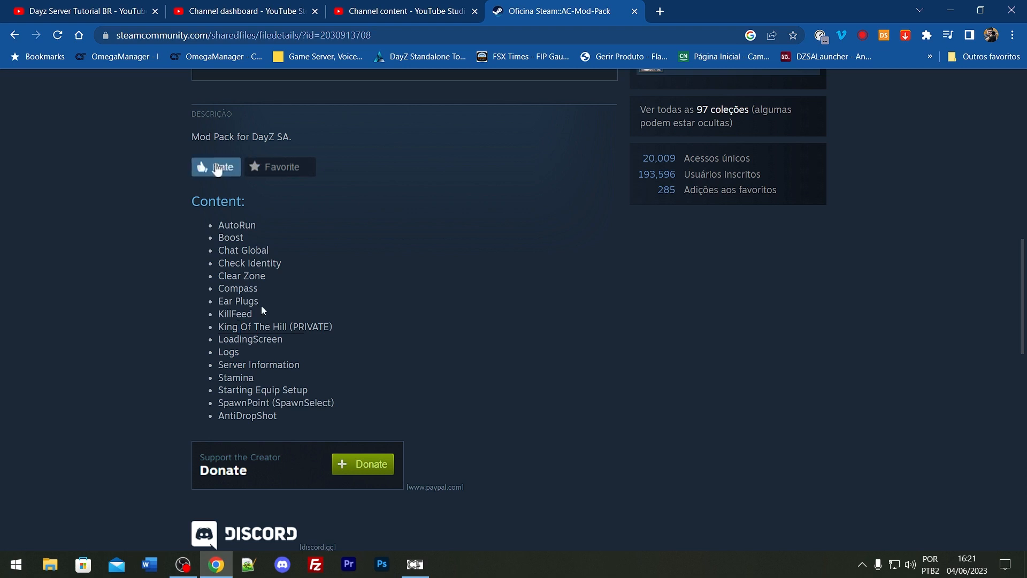
{"action": "left_click_drag", "start_coordinate": [211, 226], "coordinate": [298, 421]}
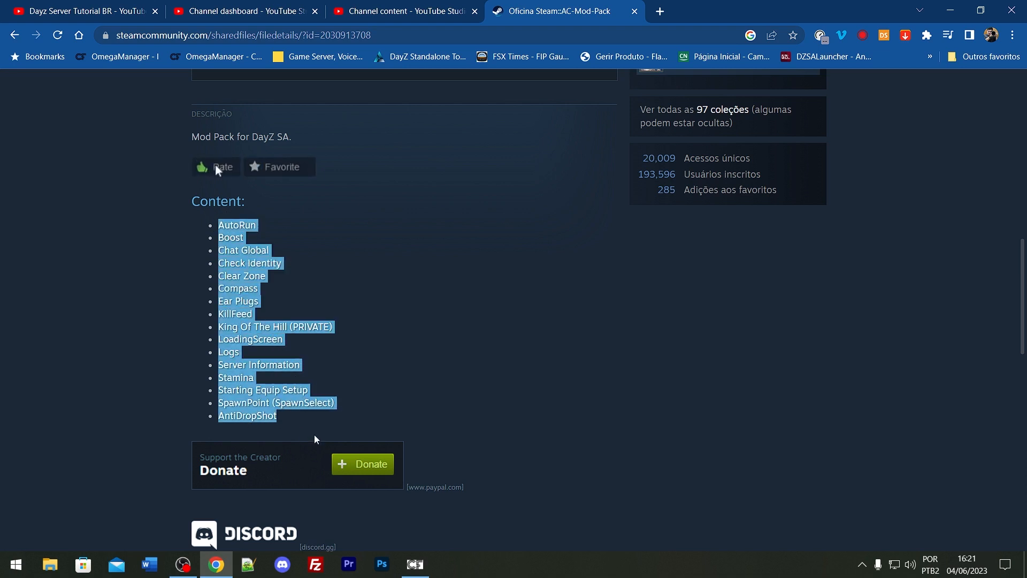
{"action": "left_click", "coordinate": [275, 166]}
{"action": "scroll", "coordinate": [217, 296], "scroll_direction": "up", "scroll_amount": 6}
{"action": "scroll", "coordinate": [218, 298], "scroll_direction": "up", "scroll_amount": 6}
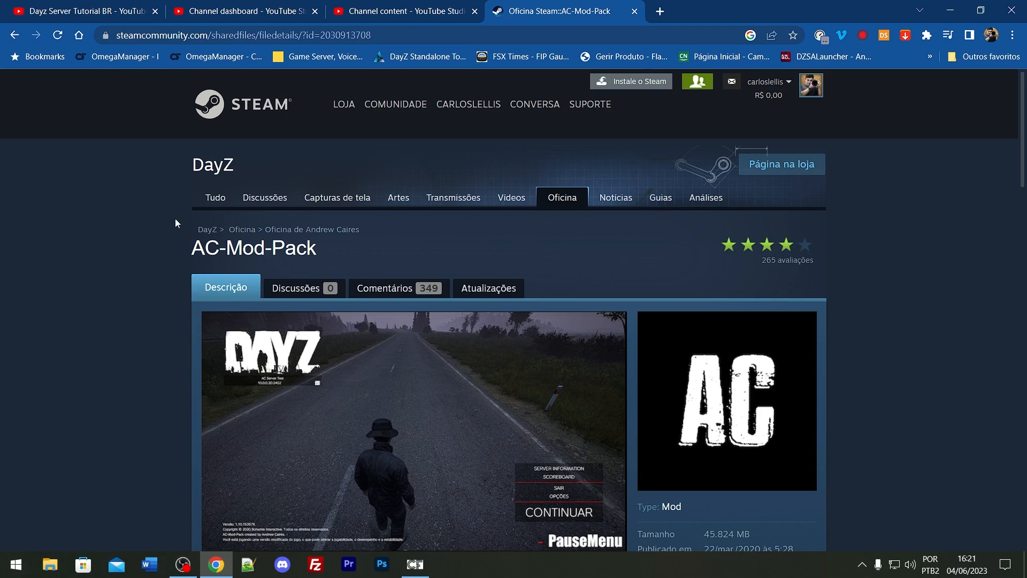
{"action": "scroll", "coordinate": [160, 219], "scroll_direction": "down", "scroll_amount": 1}
{"action": "scroll", "coordinate": [158, 229], "scroll_direction": "up", "scroll_amount": 1}
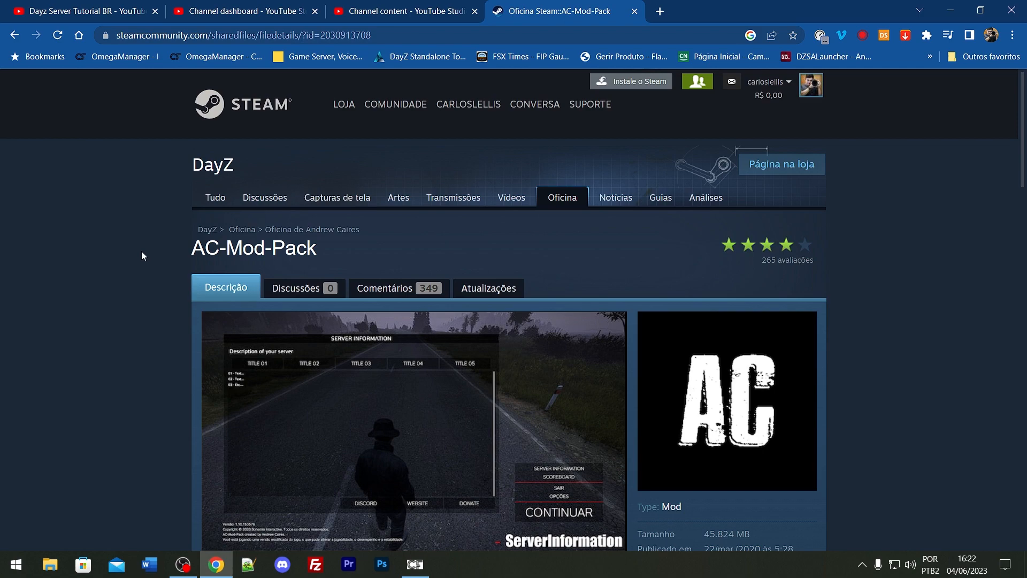
{"action": "scroll", "coordinate": [160, 247], "scroll_direction": "down", "scroll_amount": 4}
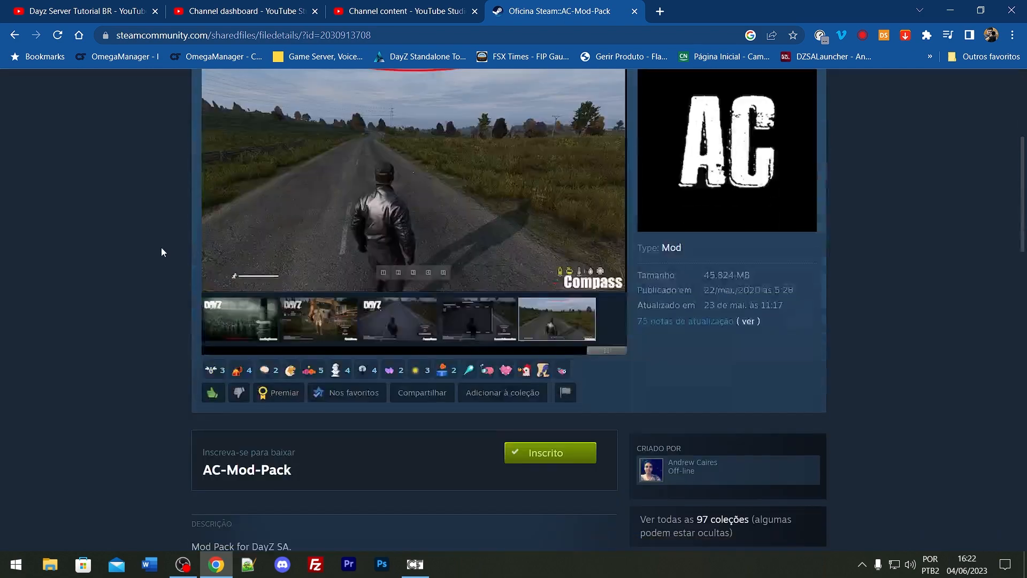
{"action": "scroll", "coordinate": [155, 249], "scroll_direction": "down", "scroll_amount": 1}
{"action": "scroll", "coordinate": [92, 323], "scroll_direction": "down", "scroll_amount": 4}
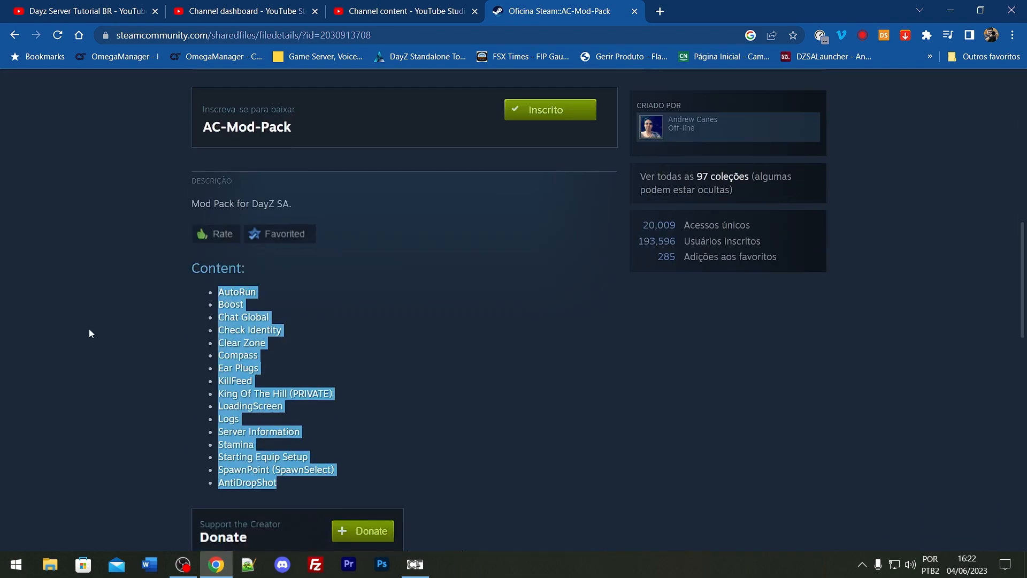
{"action": "scroll", "coordinate": [89, 328], "scroll_direction": "up", "scroll_amount": 9}
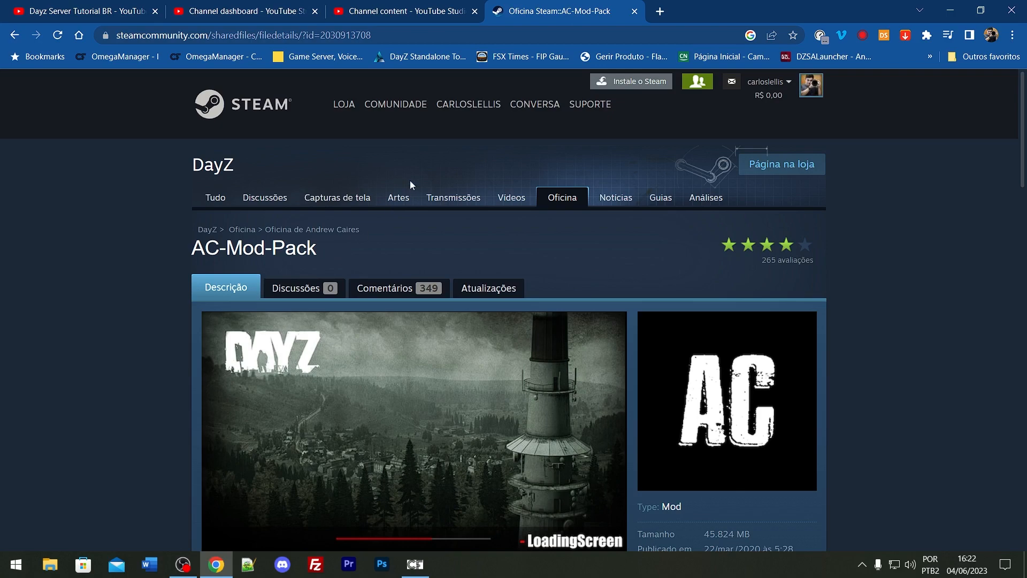
Close the AC-Mod-Pack workshop page and launch the Steam desktop client.
{"action": "left_click", "coordinate": [635, 12]}
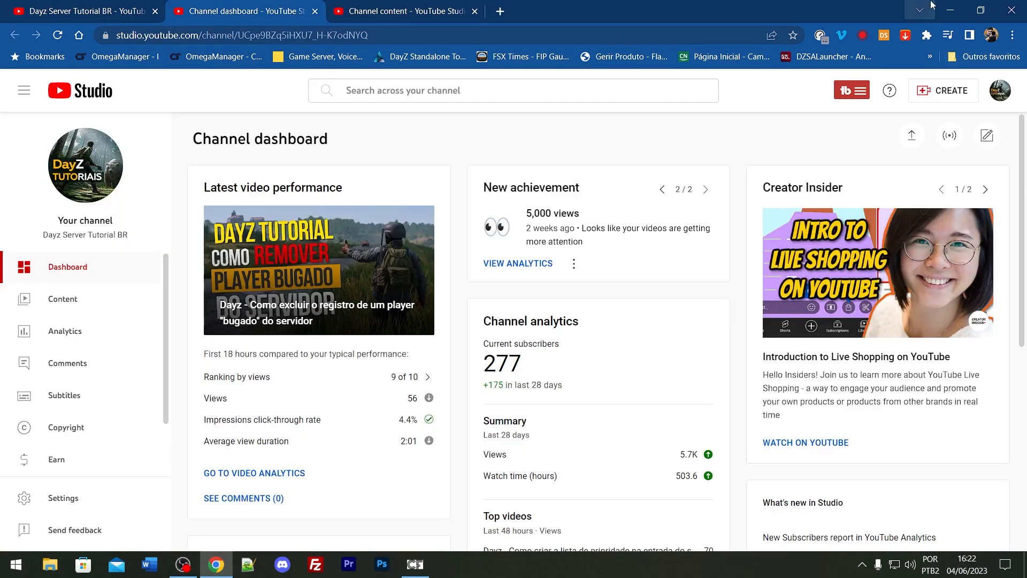
{"action": "left_click", "coordinate": [950, 9]}
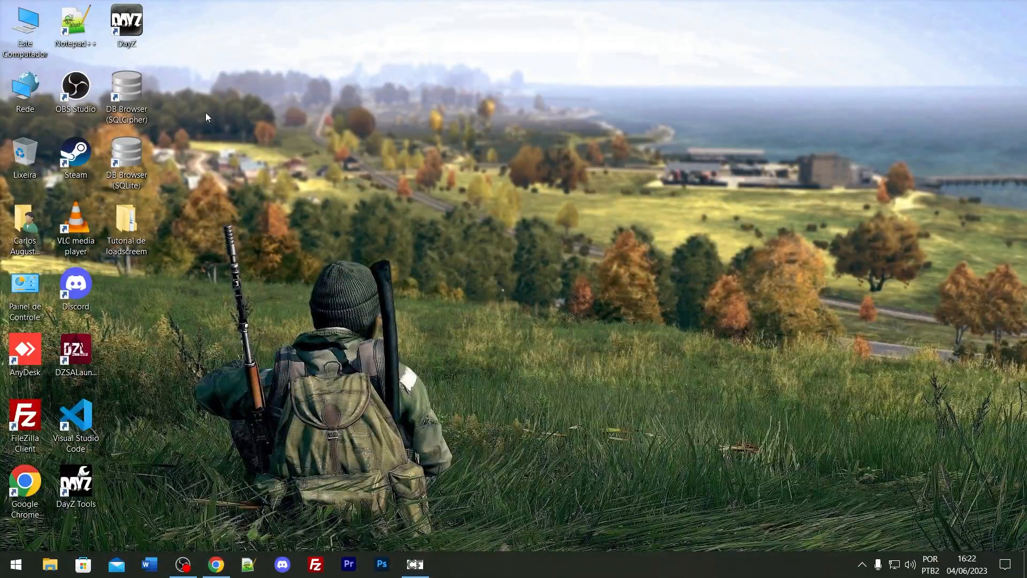
{"action": "left_click", "coordinate": [16, 565]}
{"action": "type", "text": "s"}
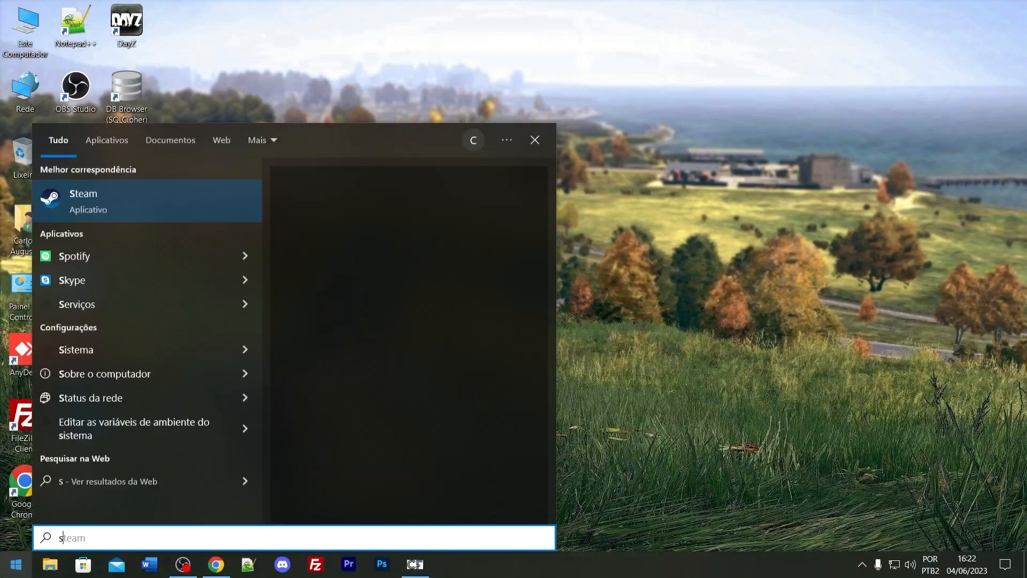
{"action": "key", "text": "Return"}
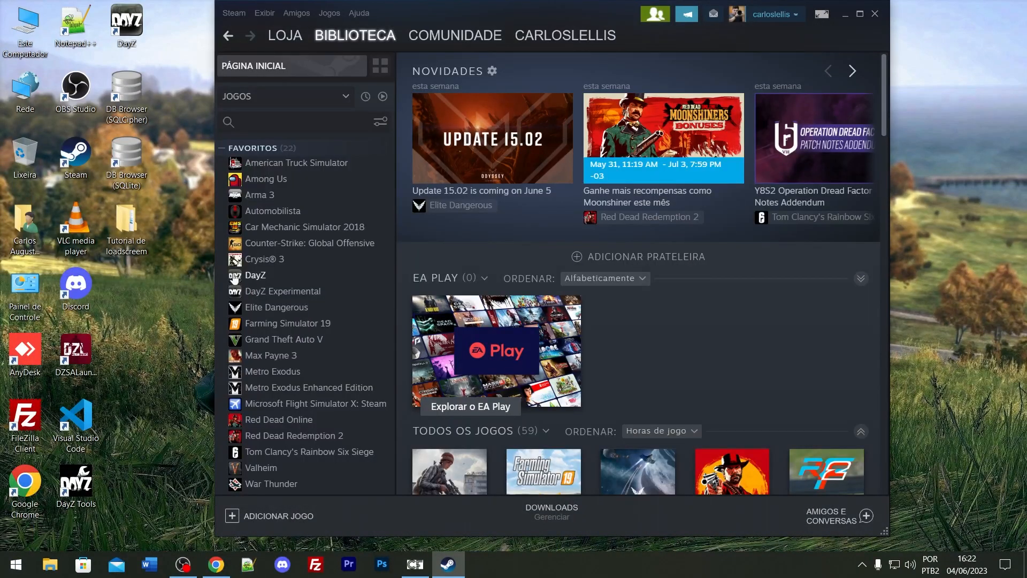
Search the Steam library for "dayz" and launch DayZ Tools, leaving only its window open on the desktop.
{"action": "left_click", "coordinate": [287, 124]}
{"action": "type", "text": "dayz"}
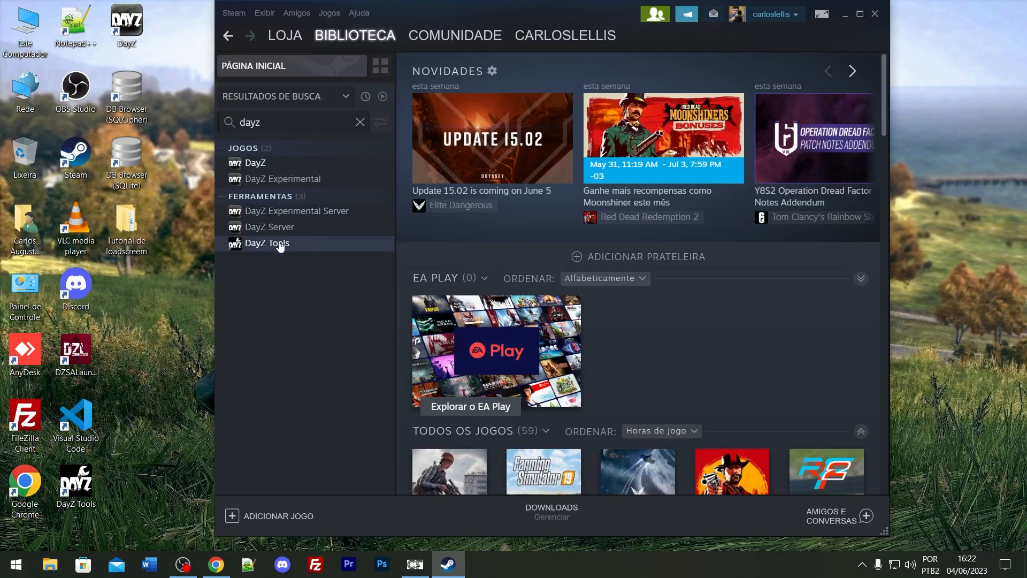
{"action": "left_click", "coordinate": [282, 245]}
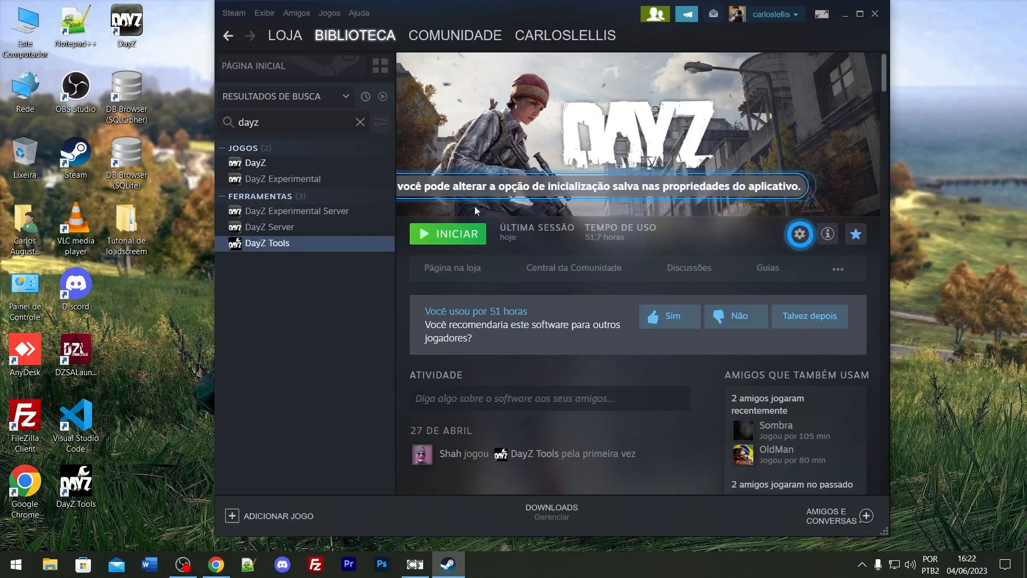
{"action": "left_click", "coordinate": [464, 234]}
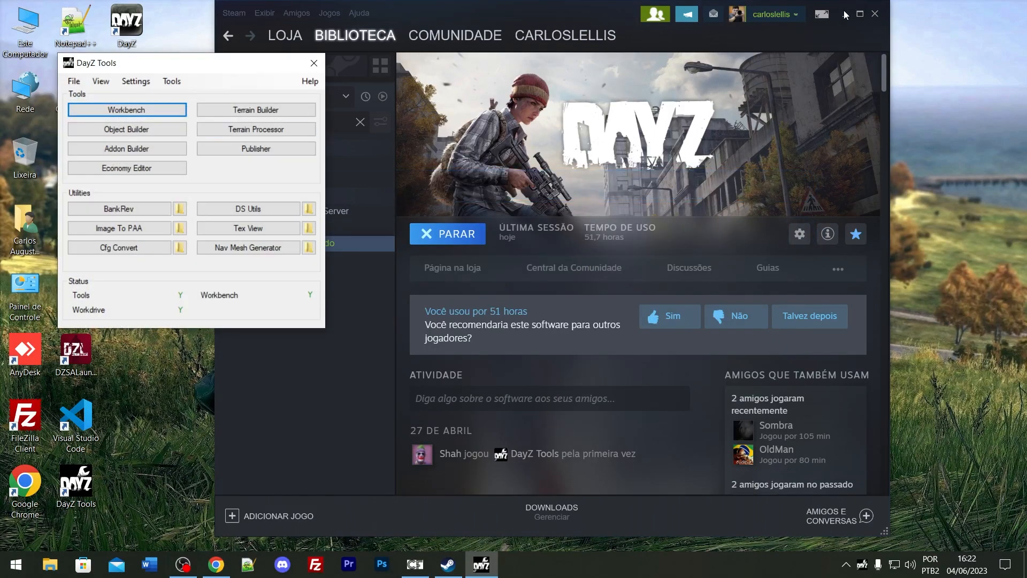
{"action": "left_click", "coordinate": [874, 15]}
{"action": "left_click_drag", "start_coordinate": [241, 65], "coordinate": [391, 46]}
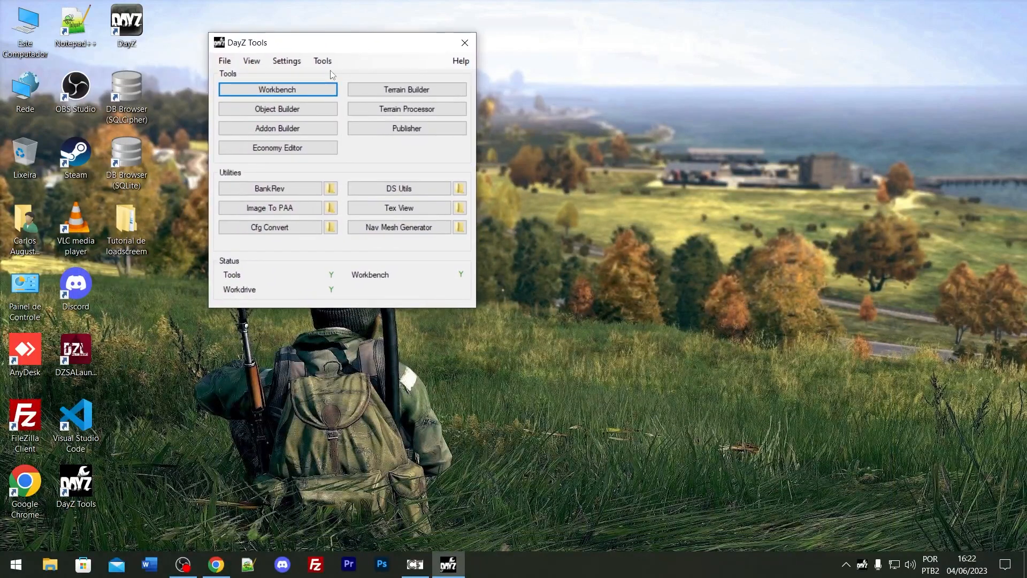
Dismount drive P in DayZ Tools and mount it again.
{"action": "left_click", "coordinate": [322, 60]}
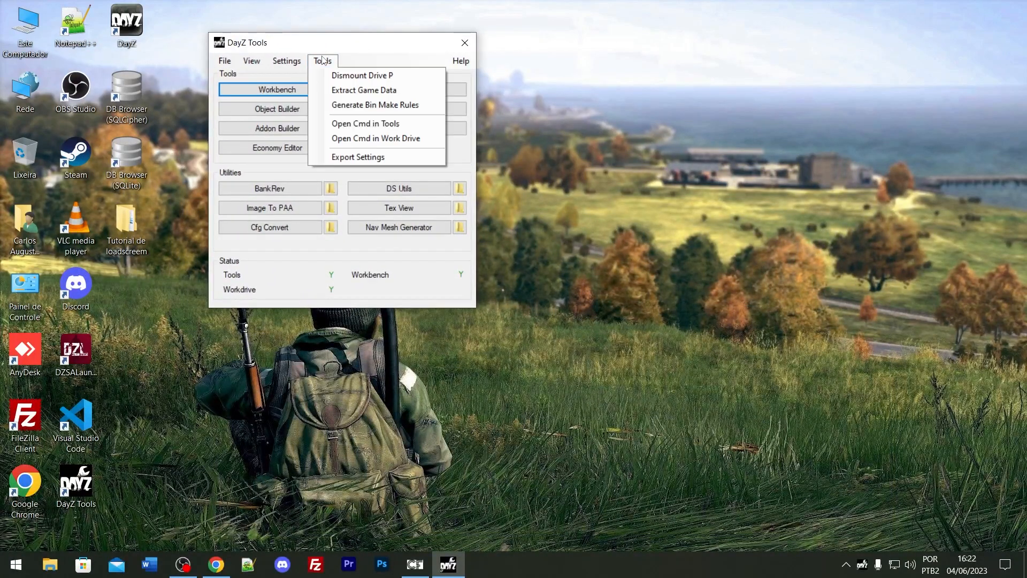
{"action": "left_click", "coordinate": [353, 76]}
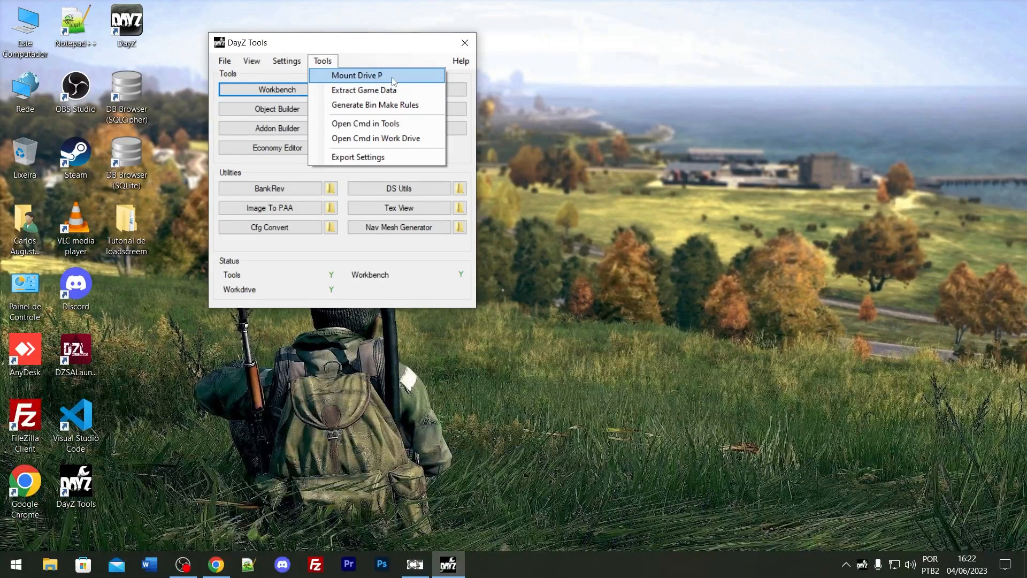
{"action": "left_click", "coordinate": [392, 78]}
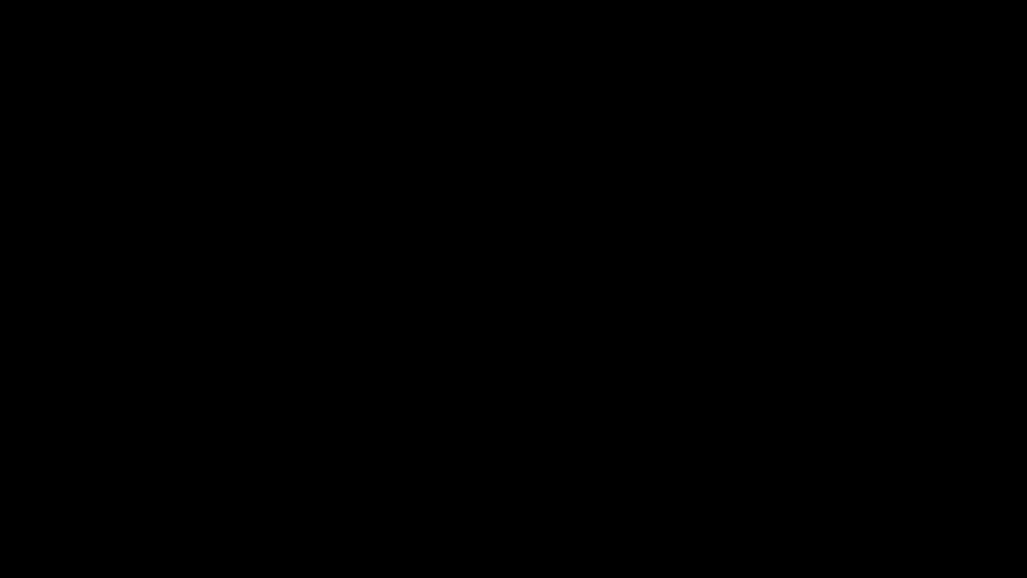
Extract the DayZ game data into the DayZ Projects folder, accepting the proposed game directory and destination.
{"action": "left_click", "coordinate": [323, 61]}
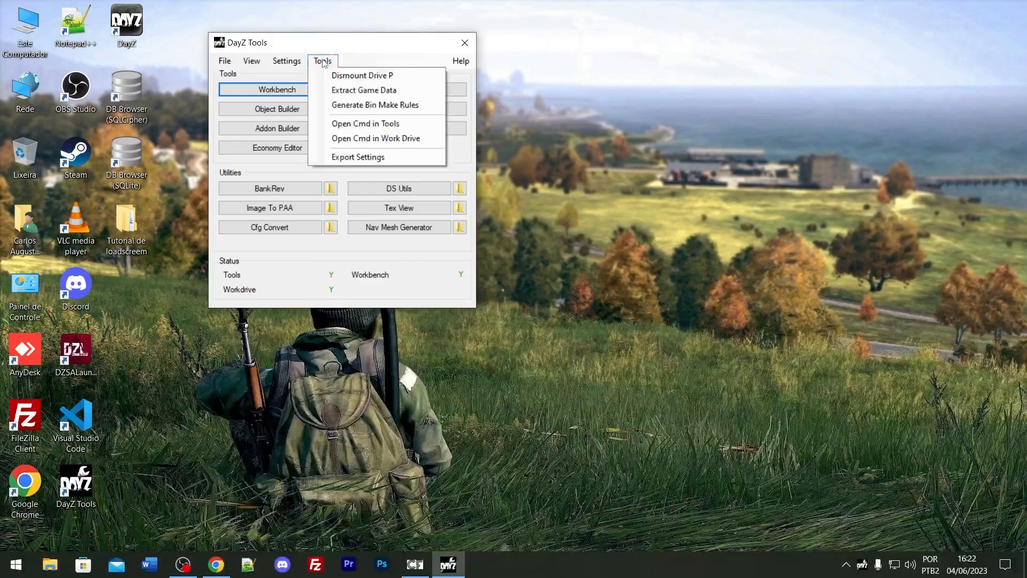
{"action": "left_click", "coordinate": [405, 92]}
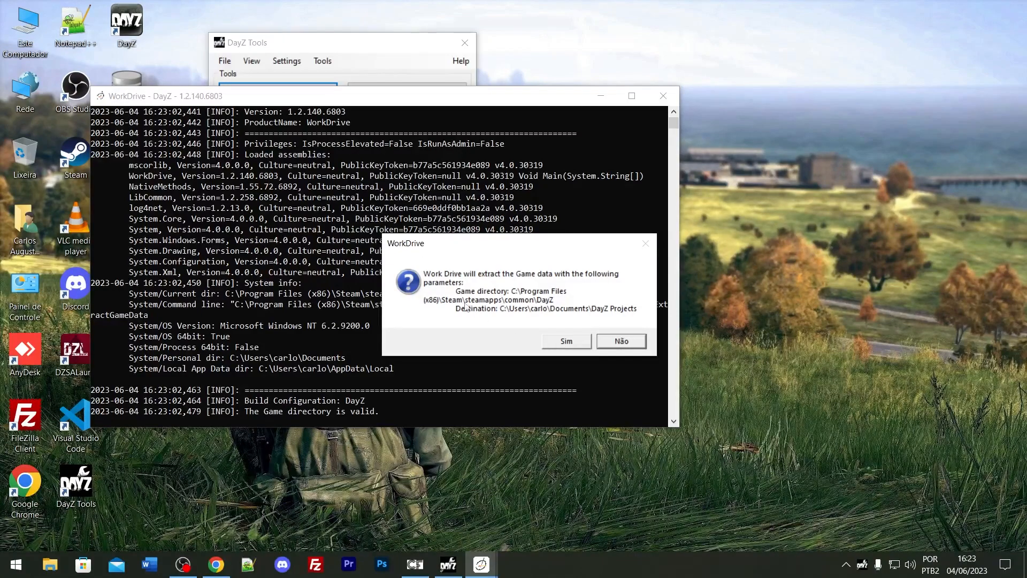
{"action": "left_click", "coordinate": [567, 340]}
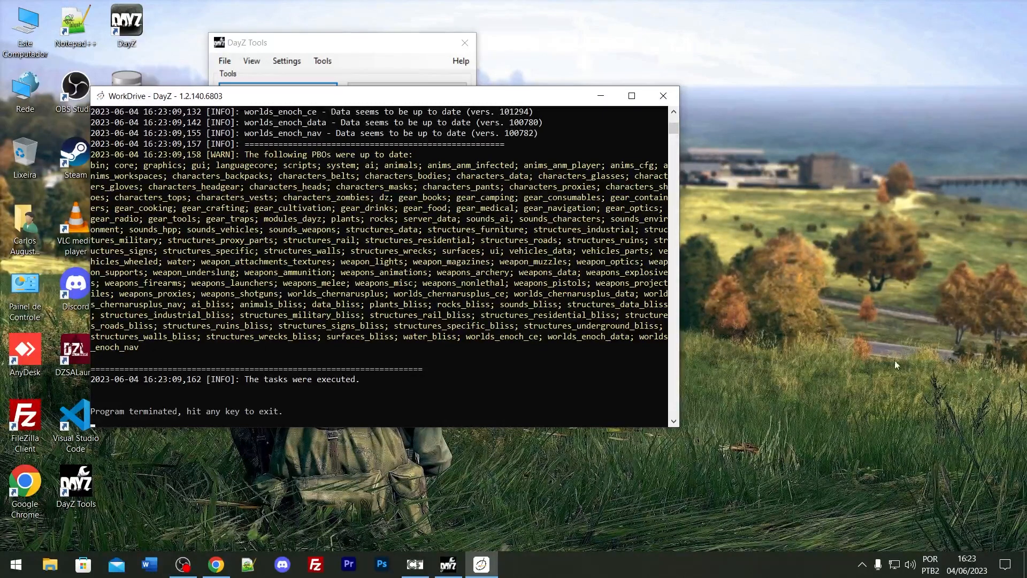
Switch to Chrome and show the Dayz Server Tutorial BR YouTube channel page.
{"action": "left_click", "coordinate": [216, 564]}
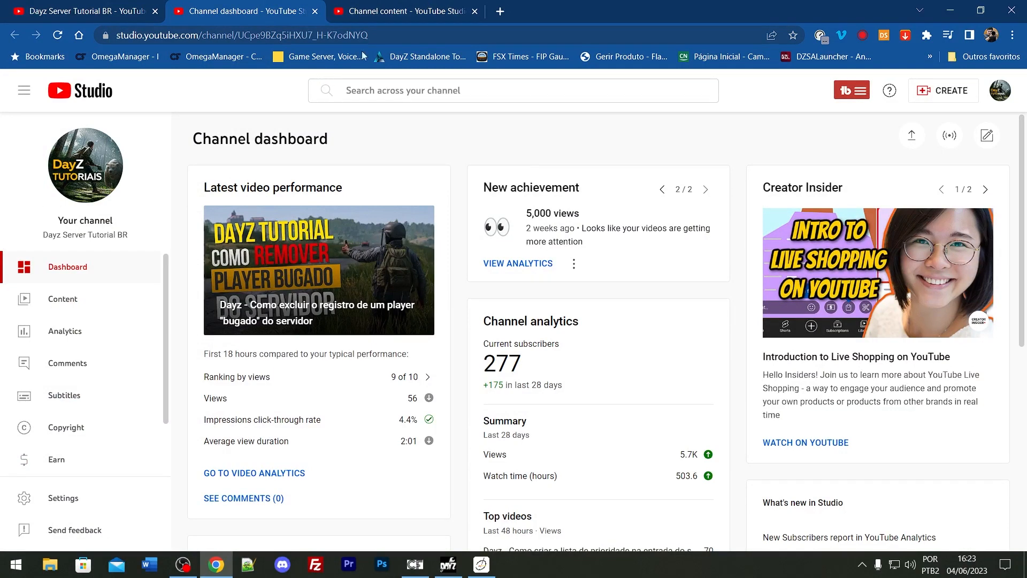
{"action": "left_click", "coordinate": [67, 6]}
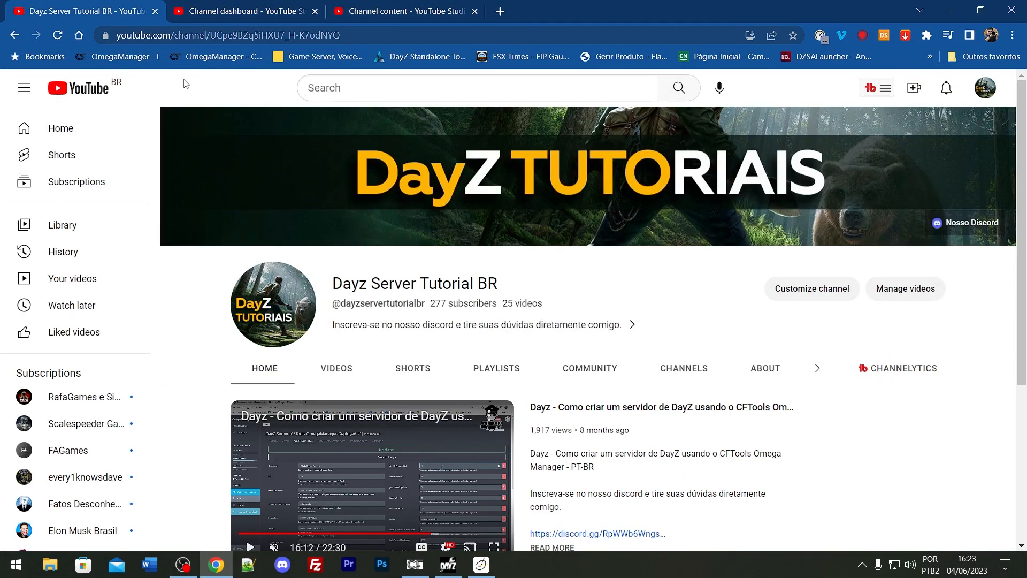
Minimize Chrome and close the finished WorkDrive extraction console, leaving the DayZ Tools window open.
{"action": "left_click", "coordinate": [401, 7]}
{"action": "left_click", "coordinate": [214, 5]}
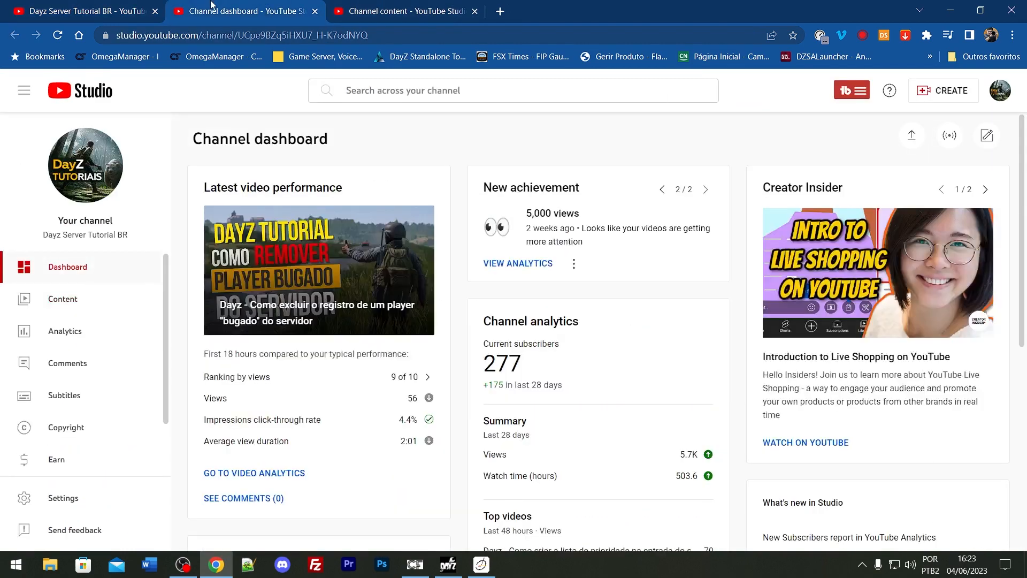
{"action": "left_click", "coordinate": [950, 9]}
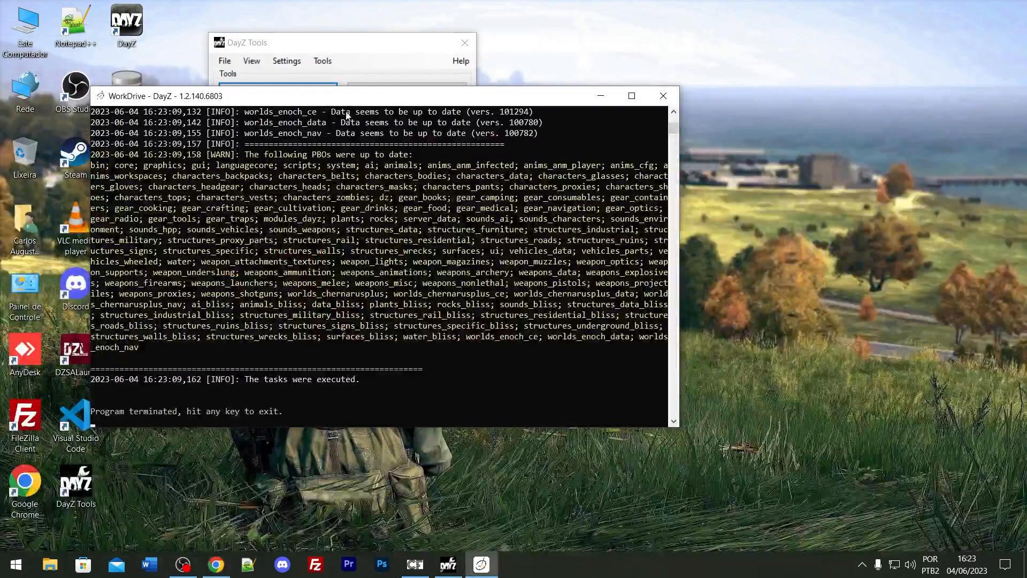
{"action": "left_click_drag", "start_coordinate": [353, 99], "coordinate": [410, 94]}
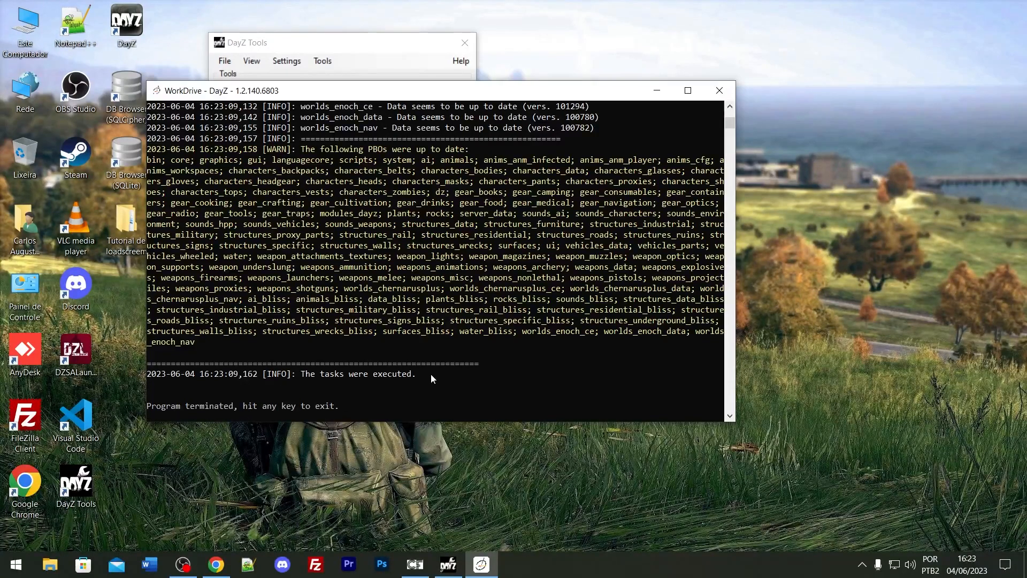
{"action": "key", "text": "Return"}
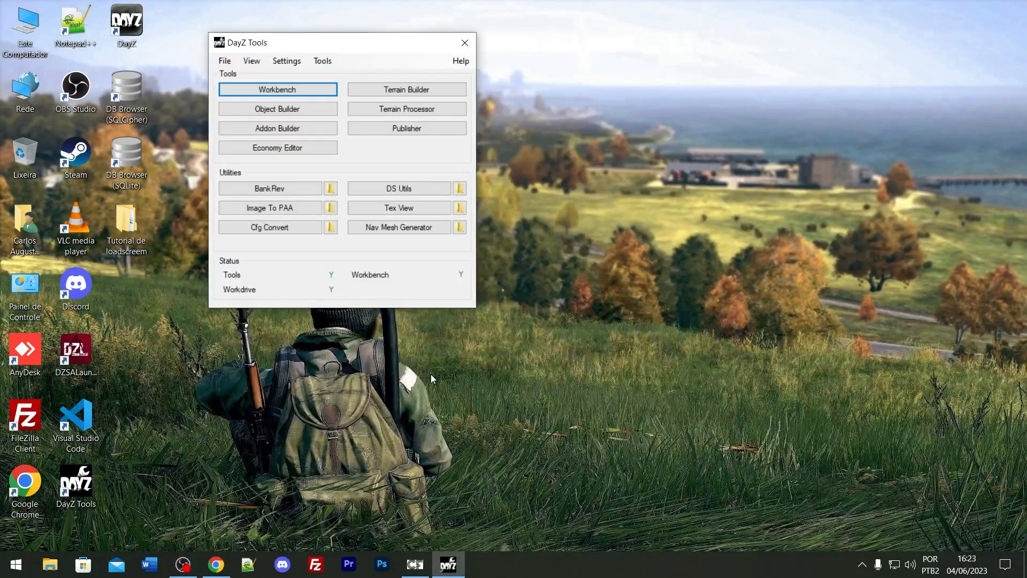
{"action": "mouse_move", "coordinate": [315, 51]}
{"action": "left_mouse_down"}
{"action": "mouse_move", "coordinate": [300, 53]}
{"action": "mouse_move", "coordinate": [313, 69]}
{"action": "left_mouse_up"}
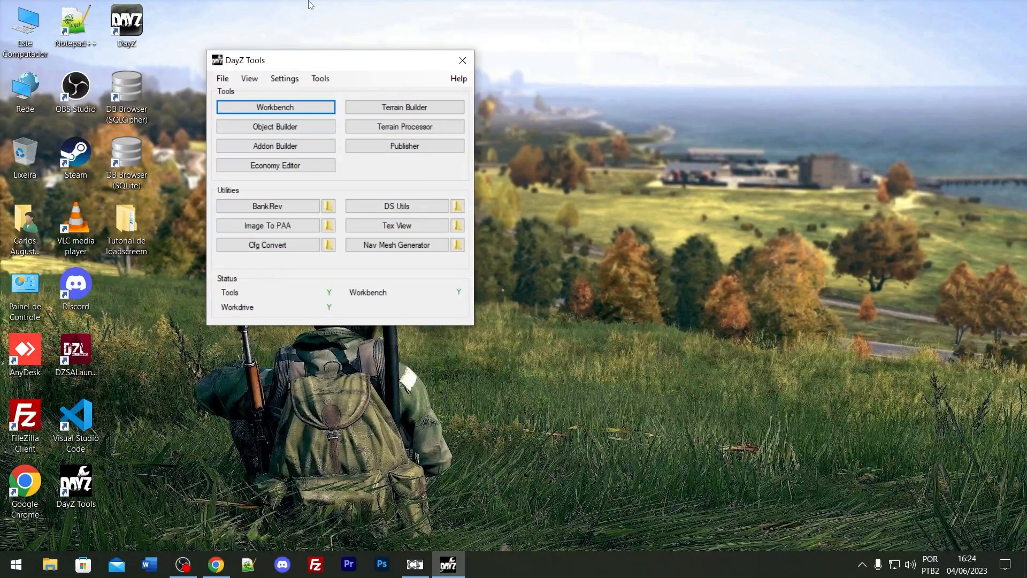
{"action": "left_click", "coordinate": [321, 79]}
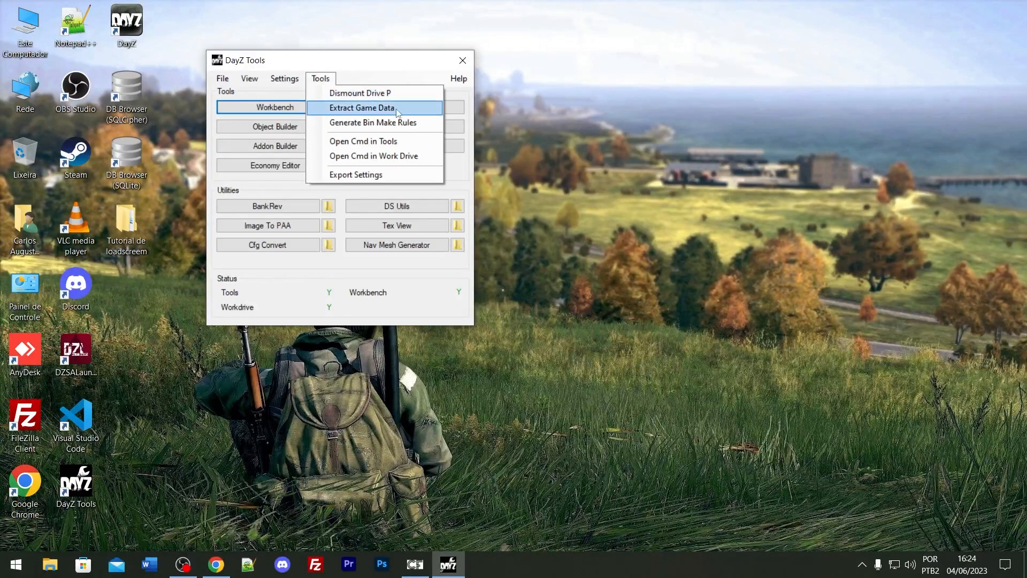
{"action": "left_click", "coordinate": [398, 56]}
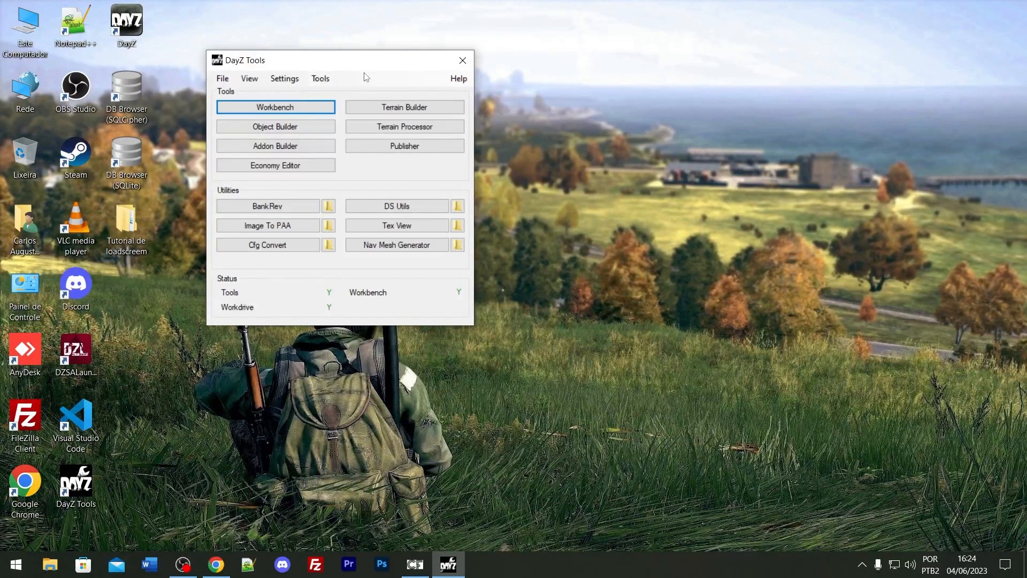
{"action": "mouse_move", "coordinate": [366, 67]}
{"action": "left_mouse_down"}
{"action": "mouse_move", "coordinate": [391, 54]}
{"action": "mouse_move", "coordinate": [368, 62]}
{"action": "left_mouse_up"}
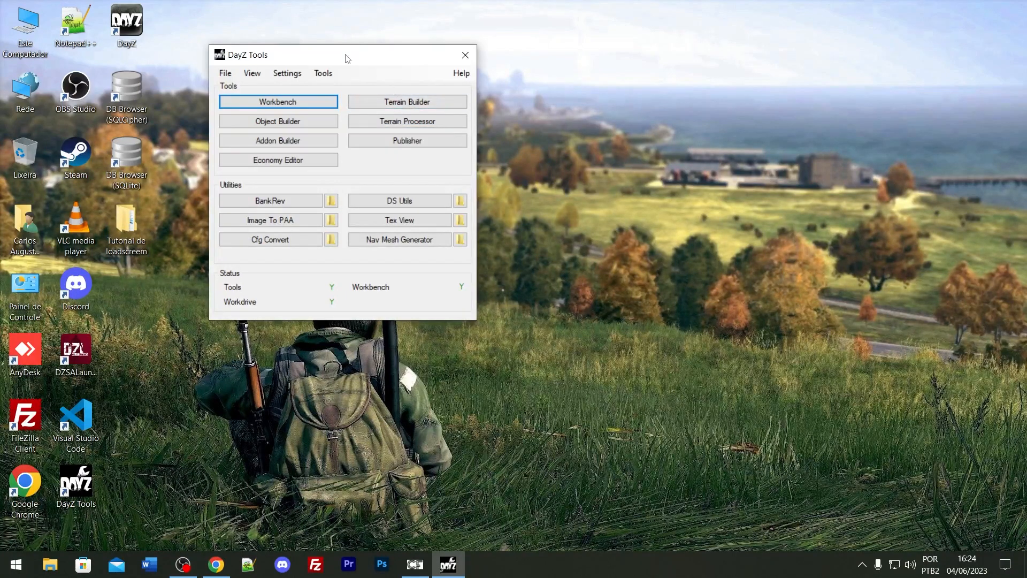
{"action": "left_click_drag", "start_coordinate": [346, 54], "coordinate": [358, 53]}
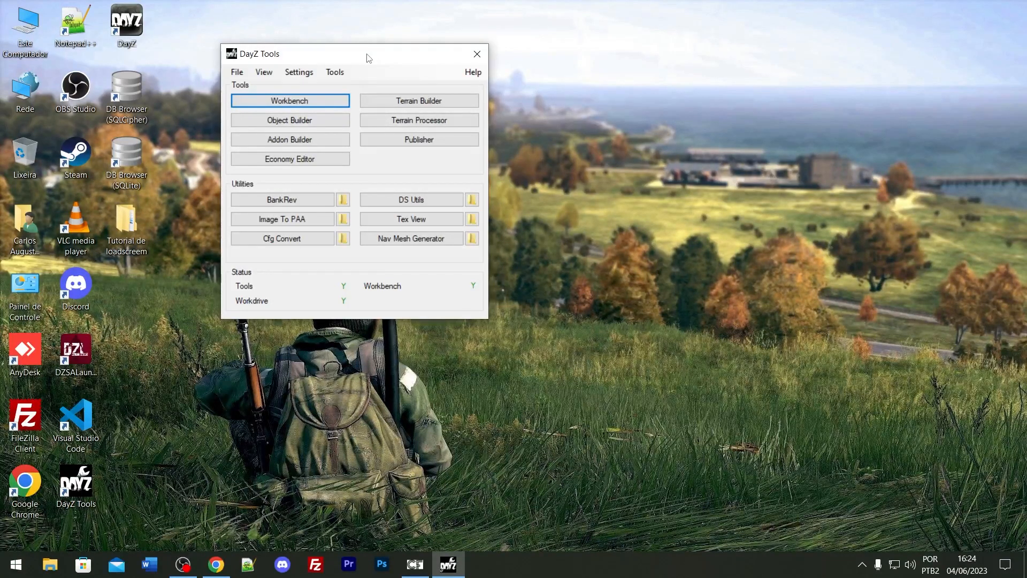
Switch to Chrome, search Google for "dayz steam oficina" in a new tab and open the DayZ - Oficina result.
{"action": "left_click", "coordinate": [216, 564]}
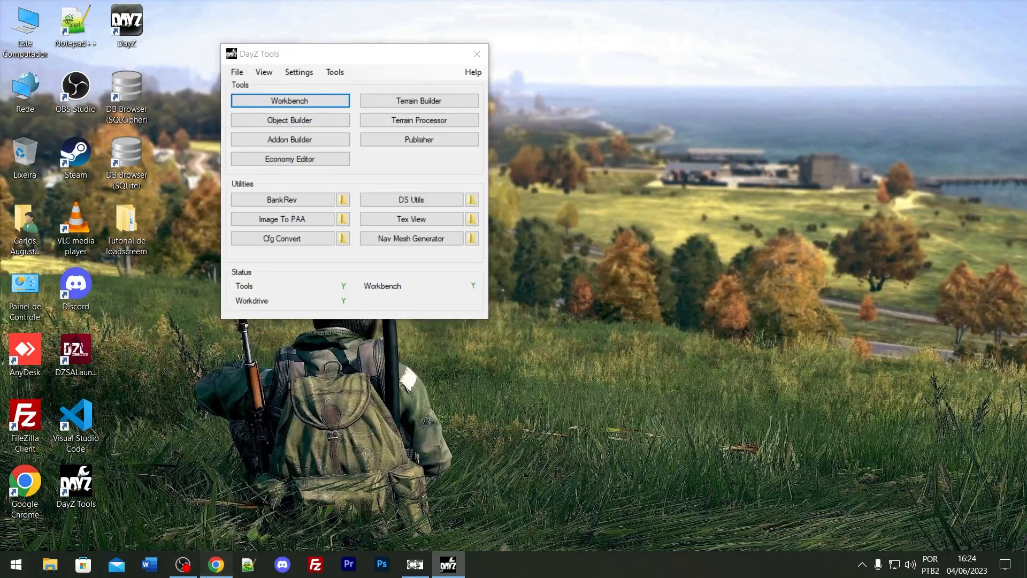
{"action": "left_click", "coordinate": [500, 11]}
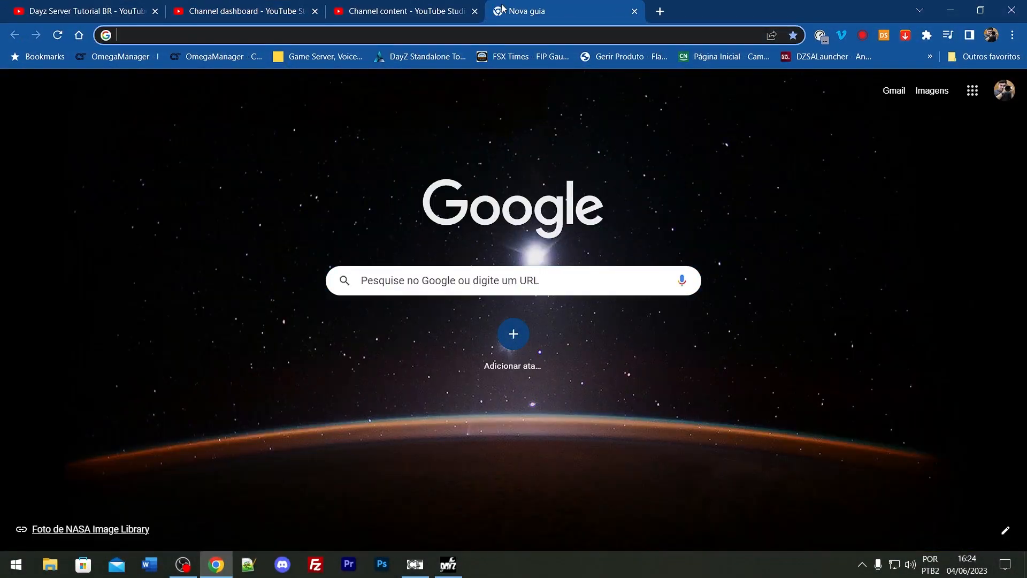
{"action": "type", "text": "dayz "}
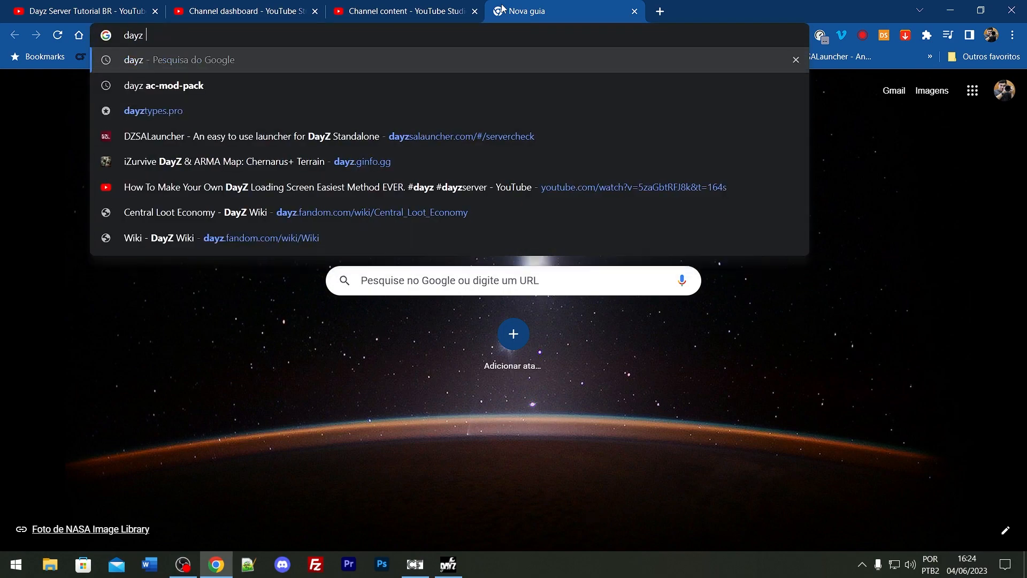
{"action": "type", "text": "s"}
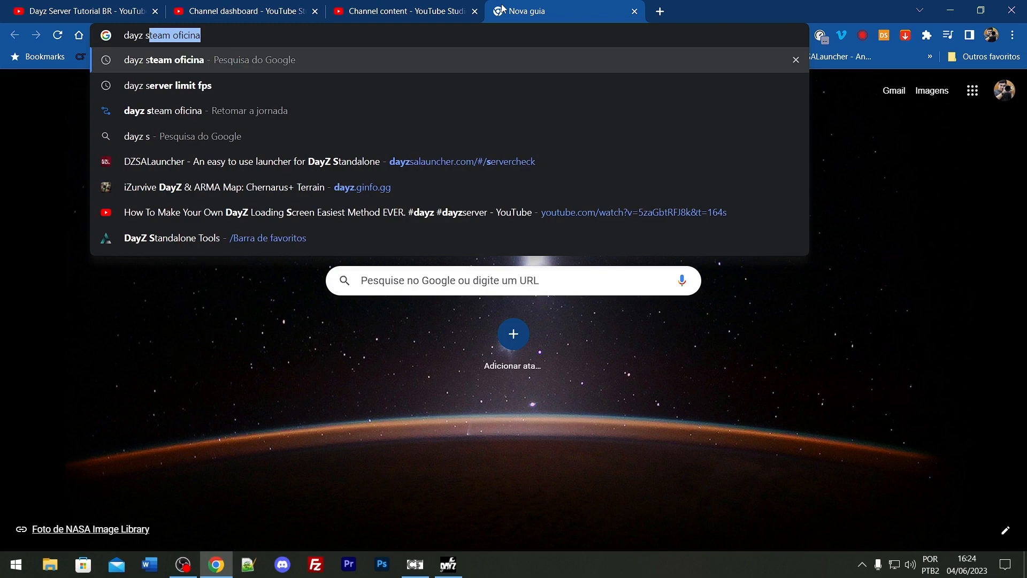
{"action": "key", "text": "Return"}
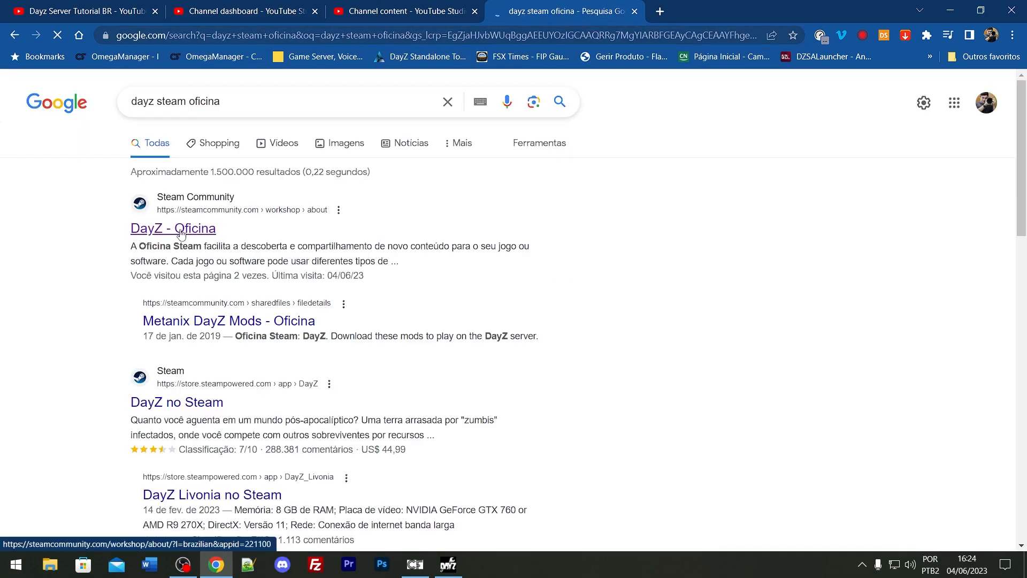
{"action": "left_click", "coordinate": [176, 228]}
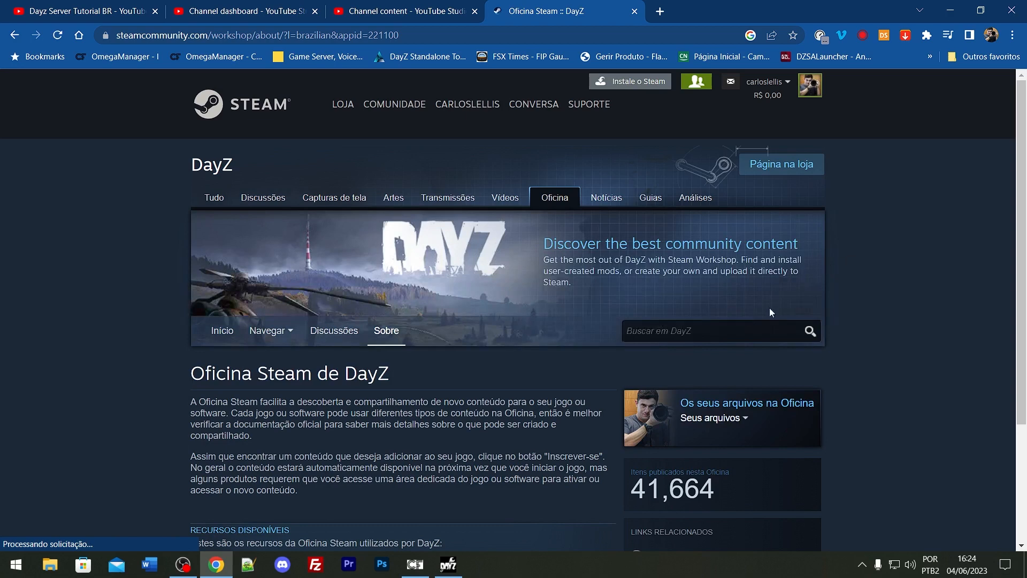
Search the DayZ Workshop for "ac-mod-sample" and open the AC-Mod-Sample item with the LoadingScreen, MainMenu Logo and Watermark thumbnail.
{"action": "left_click", "coordinate": [723, 327]}
{"action": "type", "text": "ac-mod-sample"}
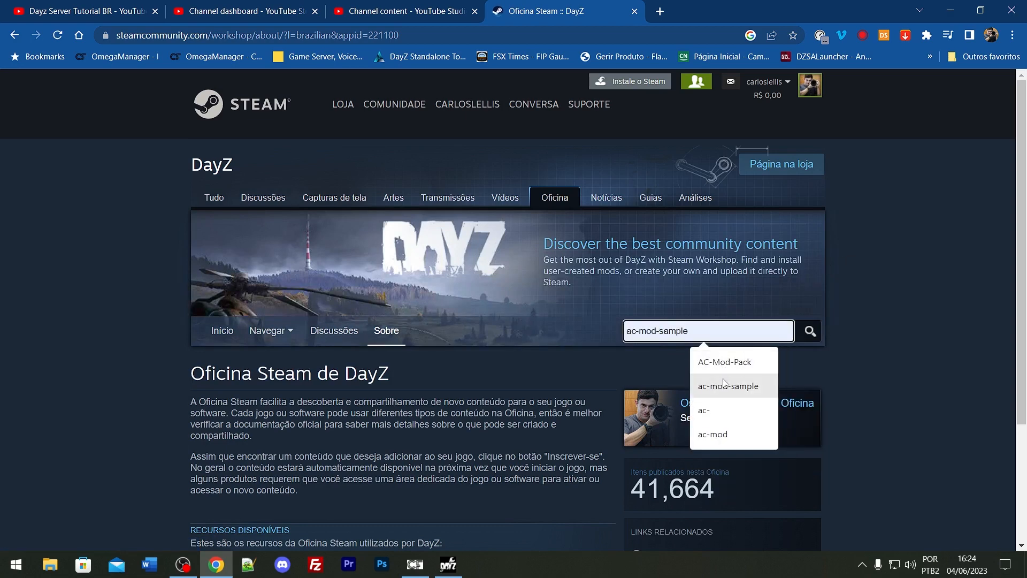
{"action": "left_click", "coordinate": [723, 384]}
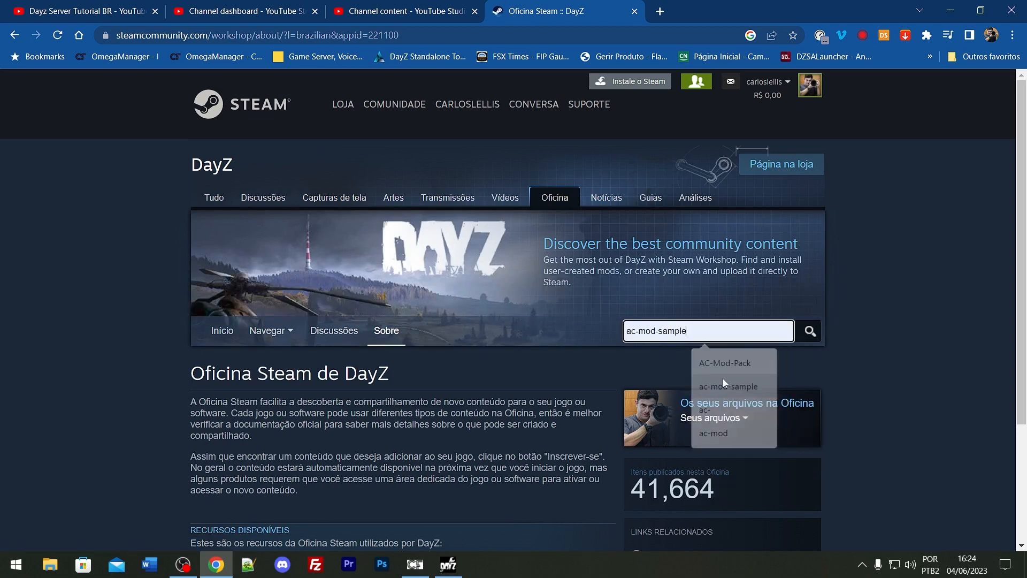
{"action": "left_click", "coordinate": [810, 331]}
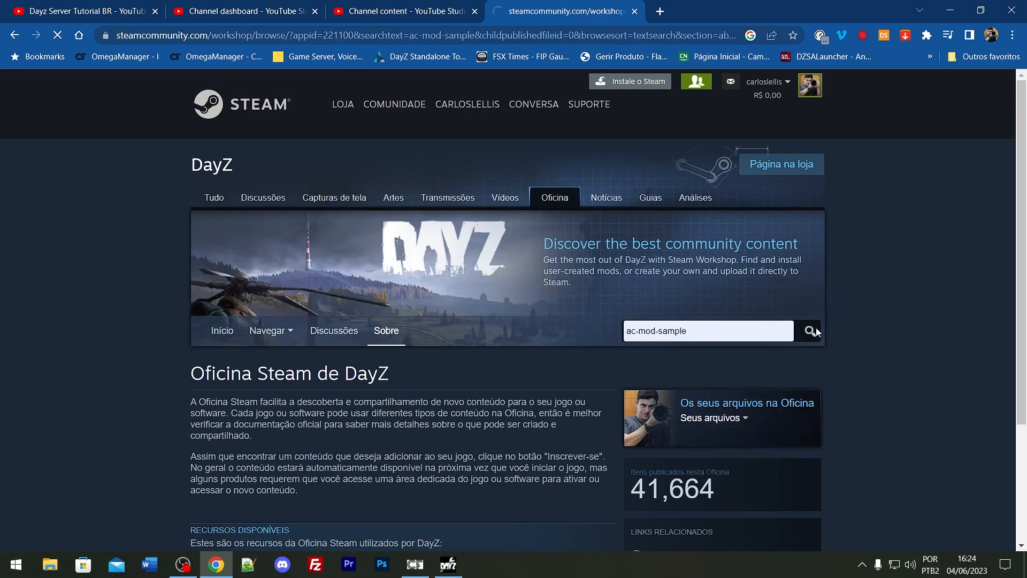
{"action": "scroll", "coordinate": [886, 265], "scroll_direction": "down", "scroll_amount": 5}
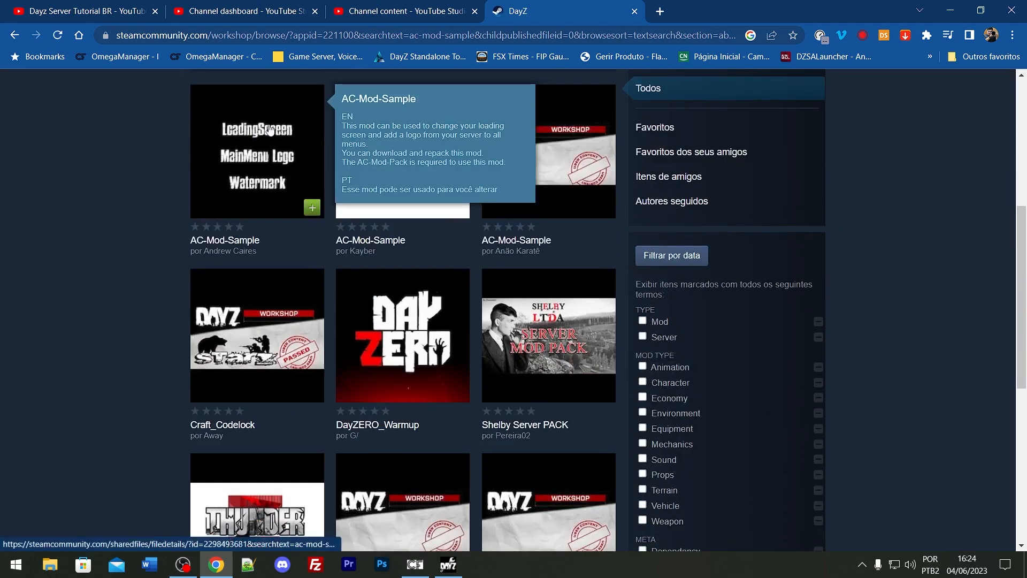
{"action": "left_click", "coordinate": [257, 132]}
Look through the AC-Mod-Sample preview images of the loading screen, main menu logo and watermark.
{"action": "scroll", "coordinate": [42, 204], "scroll_direction": "down", "scroll_amount": 2}
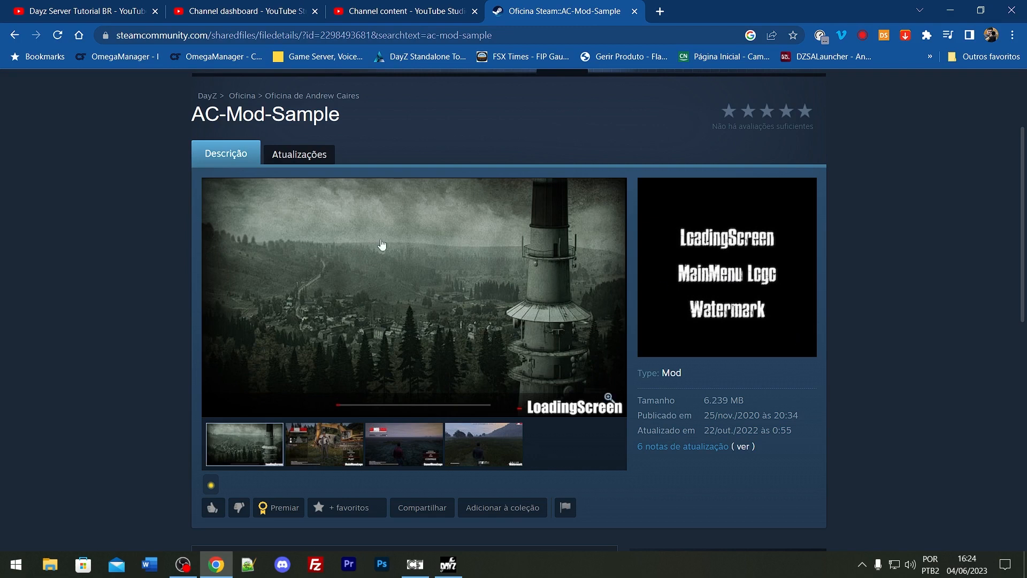
{"action": "left_click", "coordinate": [345, 448]}
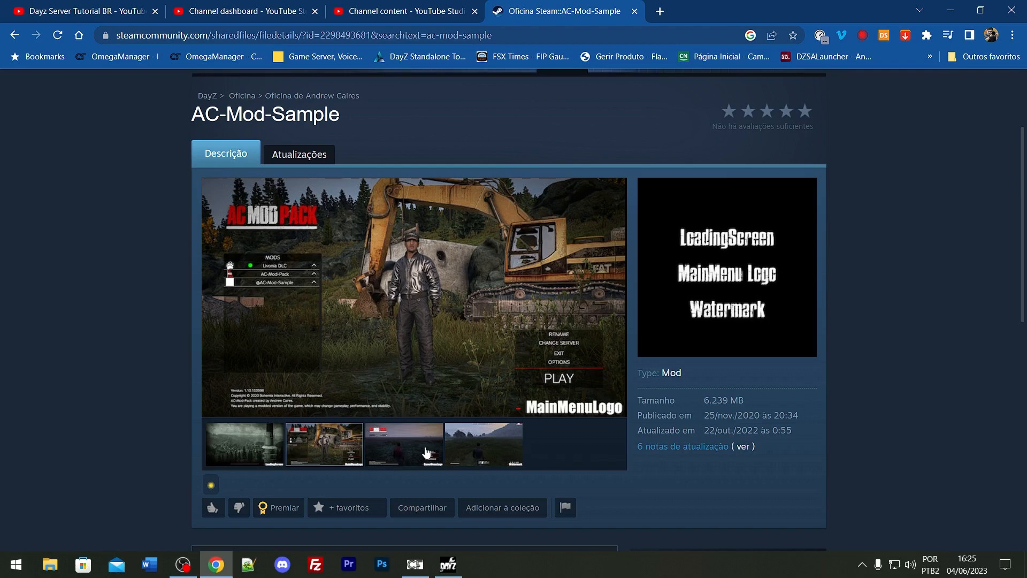
{"action": "left_click", "coordinate": [498, 444]}
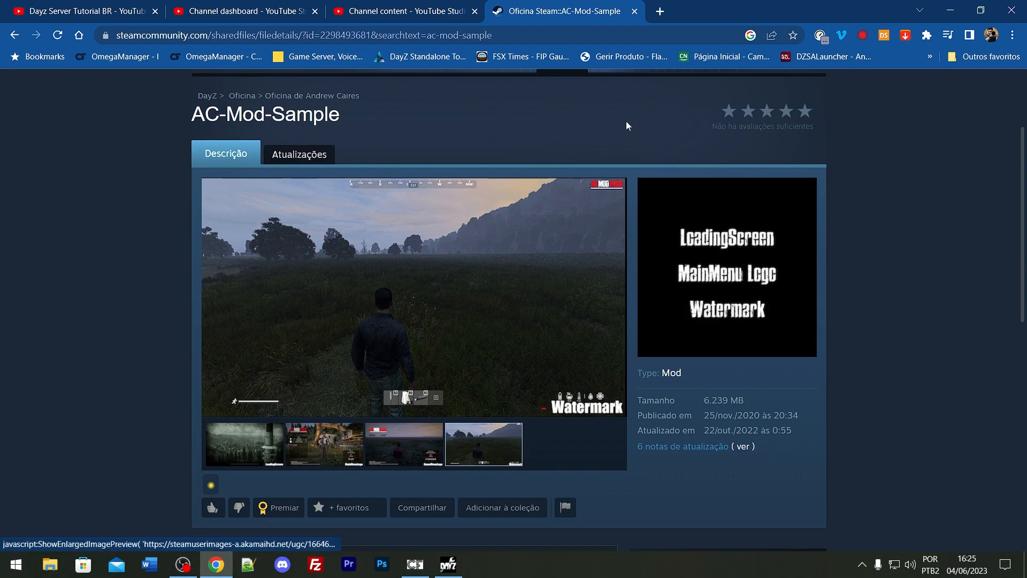
{"action": "left_click", "coordinate": [403, 444]}
{"action": "left_click", "coordinate": [326, 441]}
{"action": "left_click", "coordinate": [261, 442]}
Subscribe to the AC-Mod-Sample mod and minimize the browser.
{"action": "scroll", "coordinate": [336, 274], "scroll_direction": "down", "scroll_amount": 3}
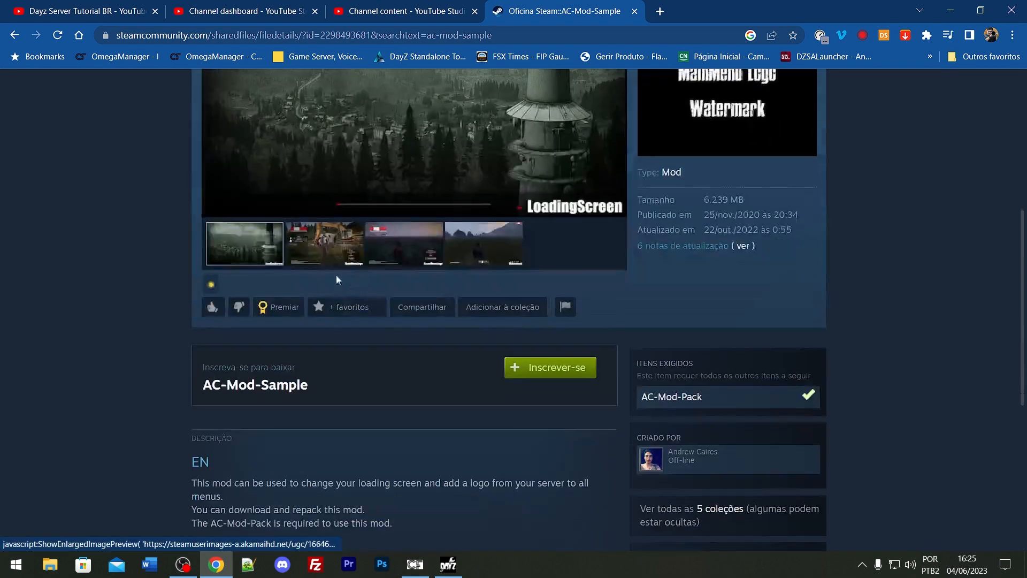
{"action": "left_click", "coordinate": [584, 367]}
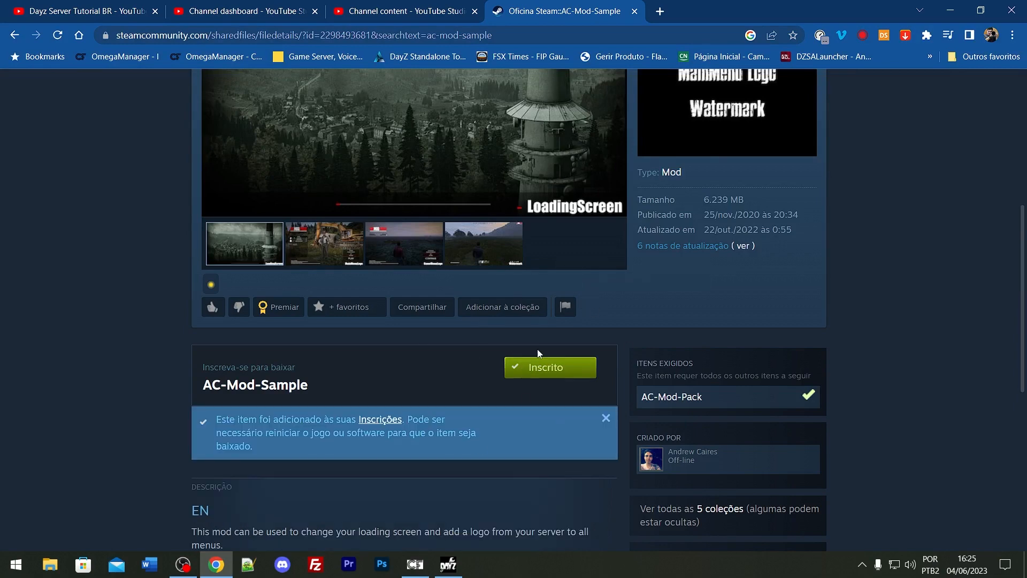
{"action": "left_click", "coordinate": [952, 9]}
Launch the DayZ launcher from the desktop and filter its mod list by "ac-".
{"action": "double_click", "coordinate": [127, 24]}
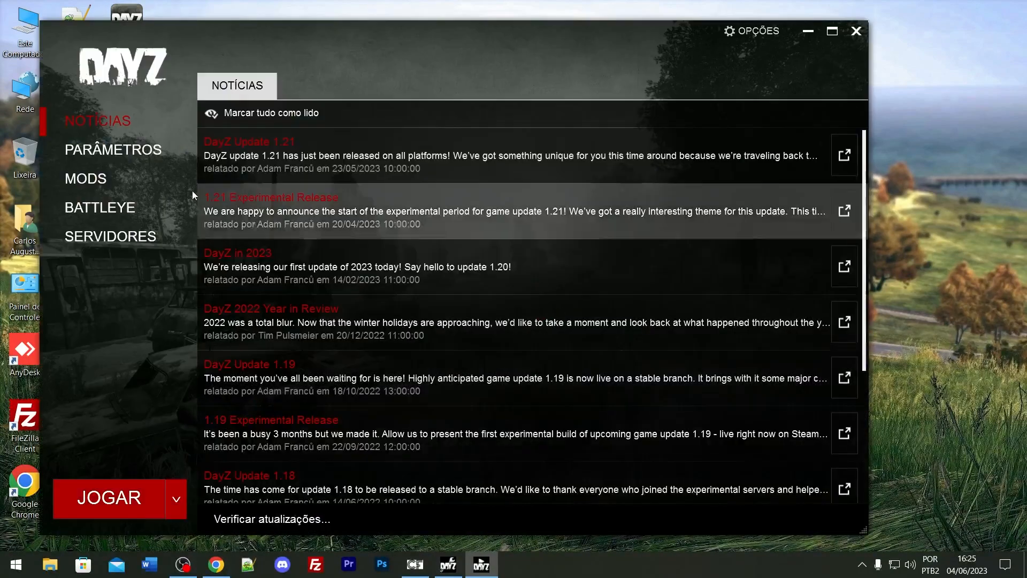
{"action": "left_click", "coordinate": [101, 183]}
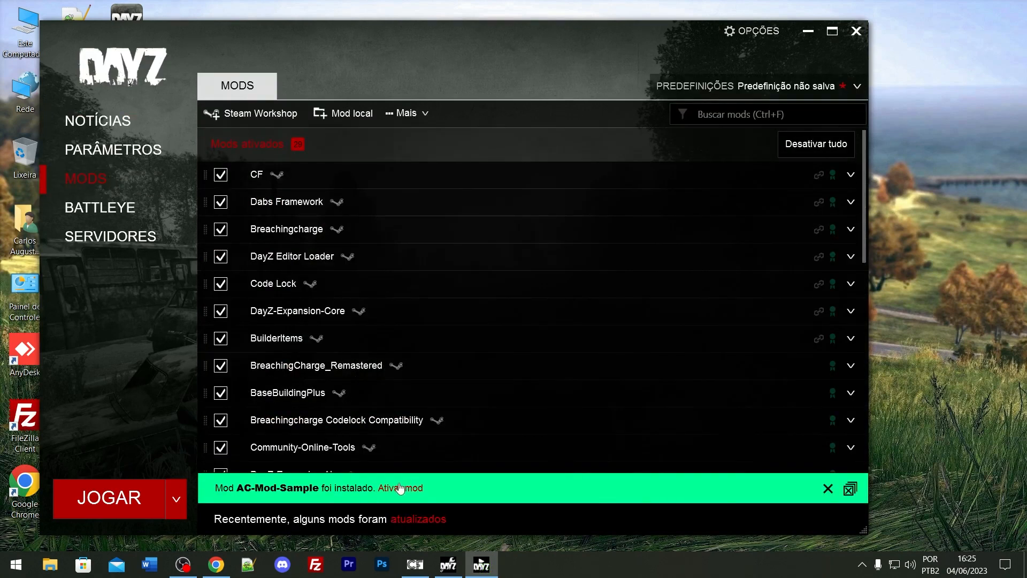
{"action": "left_click", "coordinate": [766, 116]}
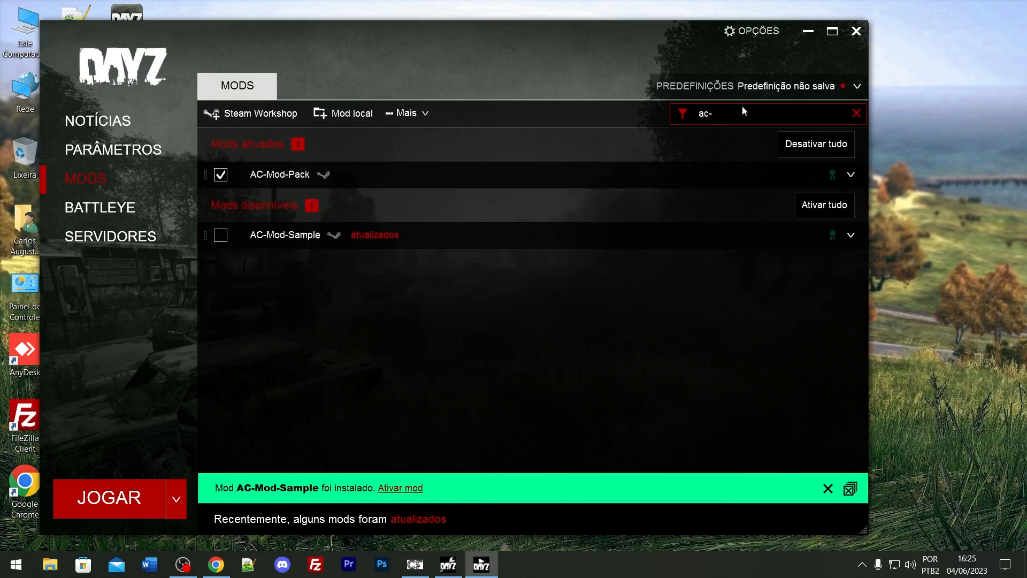
Reveal the AC-Mod-Sample folder in a maximized File Explorer window, accepting the Workshop cache warning, and close the DayZ launcher.
{"action": "left_click", "coordinate": [288, 238]}
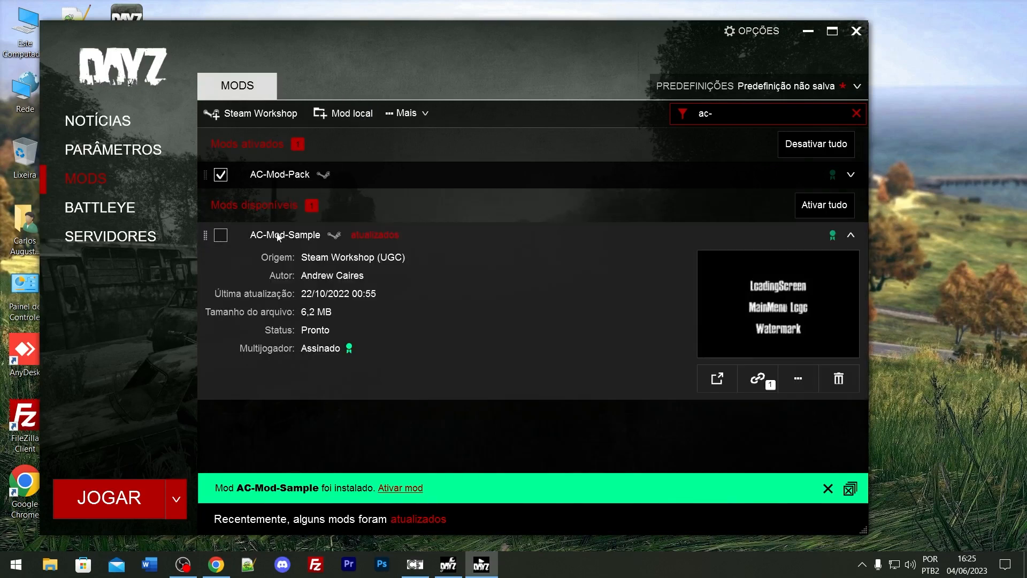
{"action": "right_click", "coordinate": [277, 236]}
{"action": "left_click", "coordinate": [321, 269]}
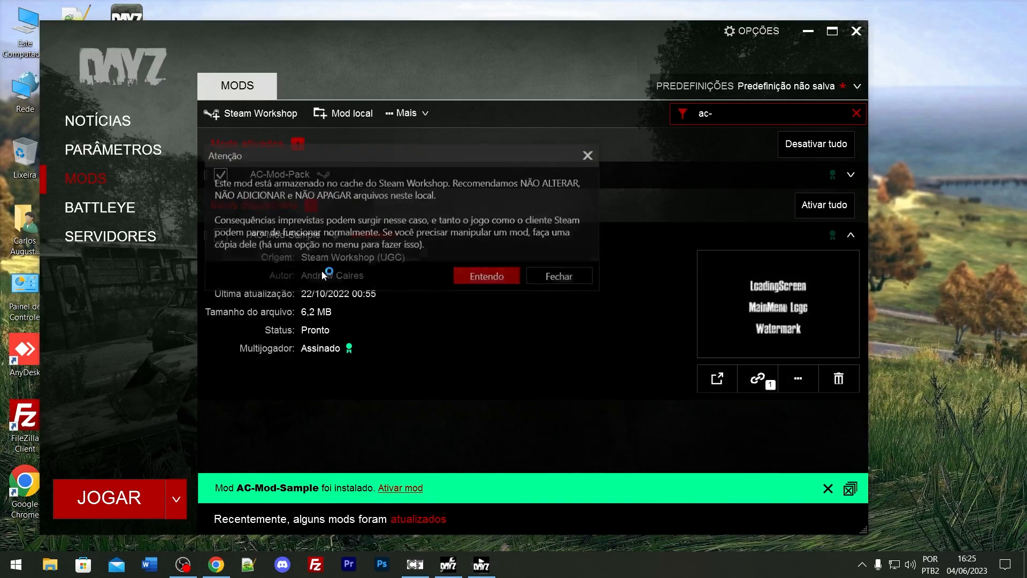
{"action": "left_click", "coordinate": [477, 278]}
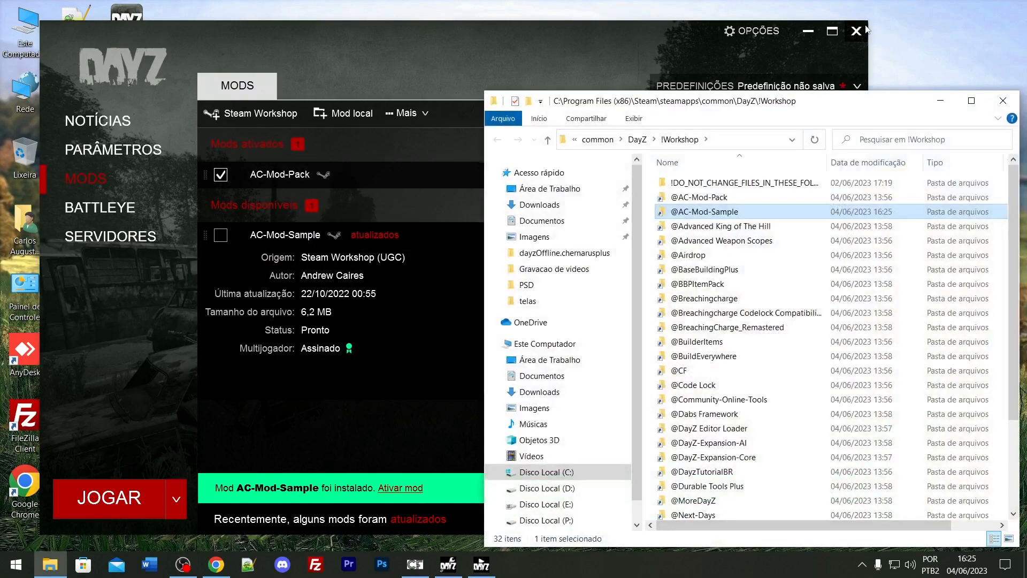
{"action": "left_click", "coordinate": [857, 30]}
{"action": "left_click", "coordinate": [972, 101]}
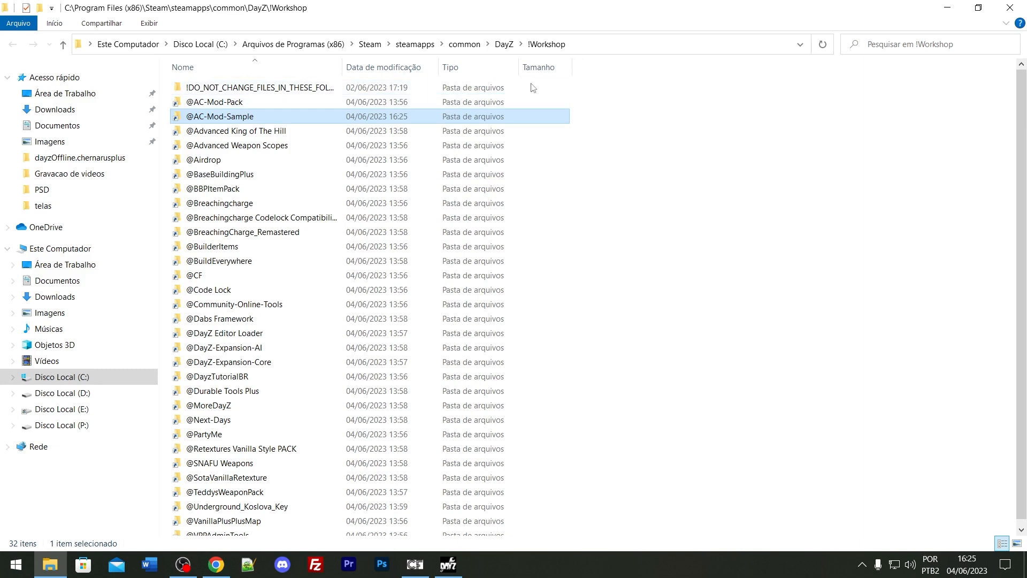
Go up to the DayZ game folder, reopen its !Workshop folder and look through the mod folders.
{"action": "left_click", "coordinate": [505, 43]}
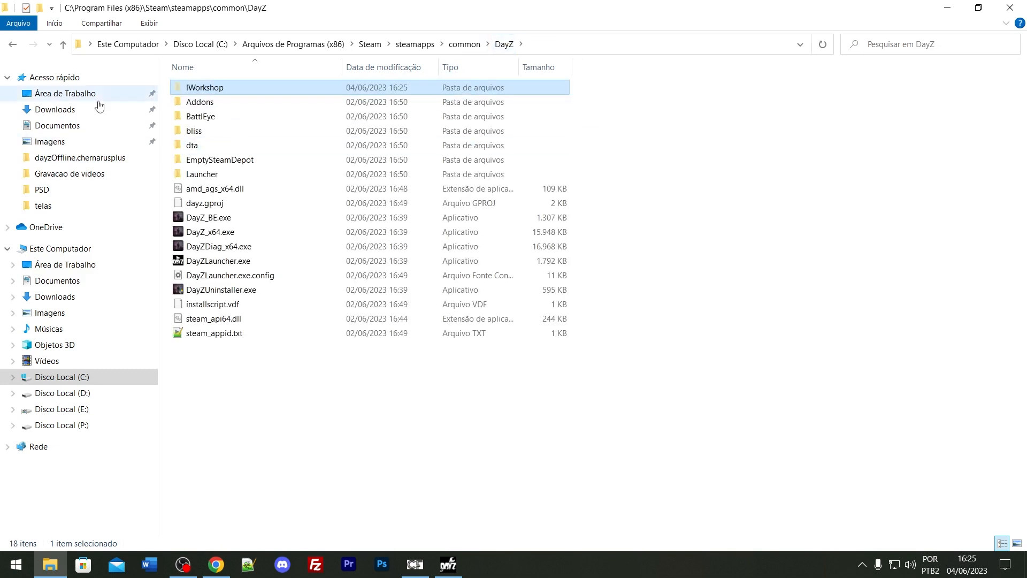
{"action": "double_click", "coordinate": [221, 88]}
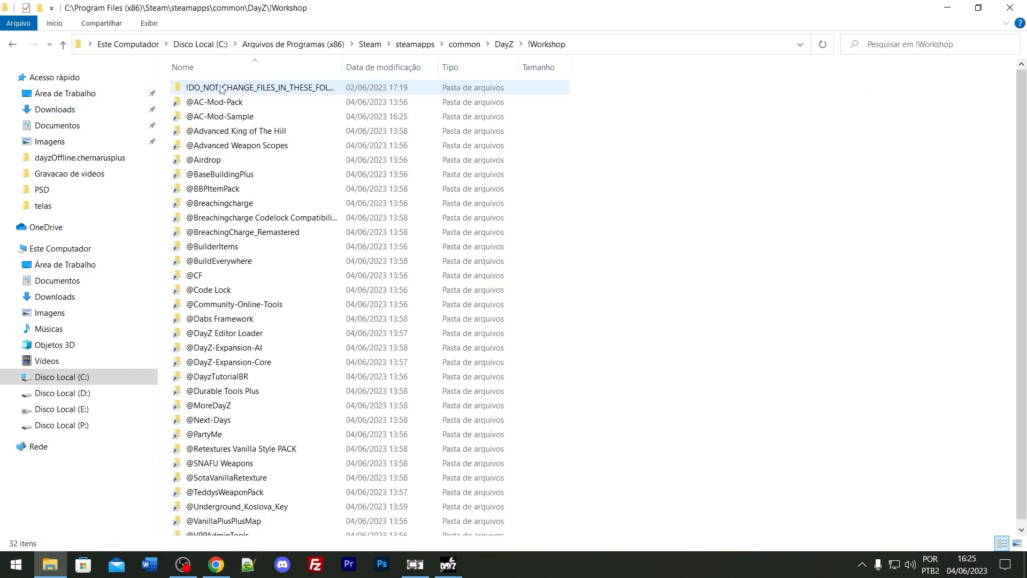
{"action": "scroll", "coordinate": [279, 200], "scroll_direction": "down", "scroll_amount": 1}
{"action": "scroll", "coordinate": [268, 294], "scroll_direction": "up", "scroll_amount": 1}
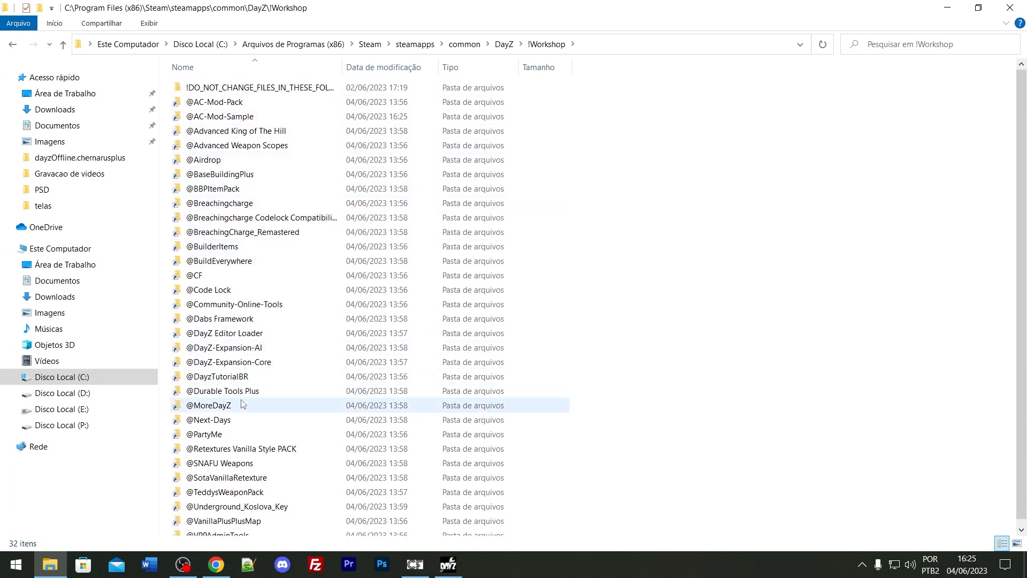
{"action": "scroll", "coordinate": [274, 199], "scroll_direction": "down", "scroll_amount": 1}
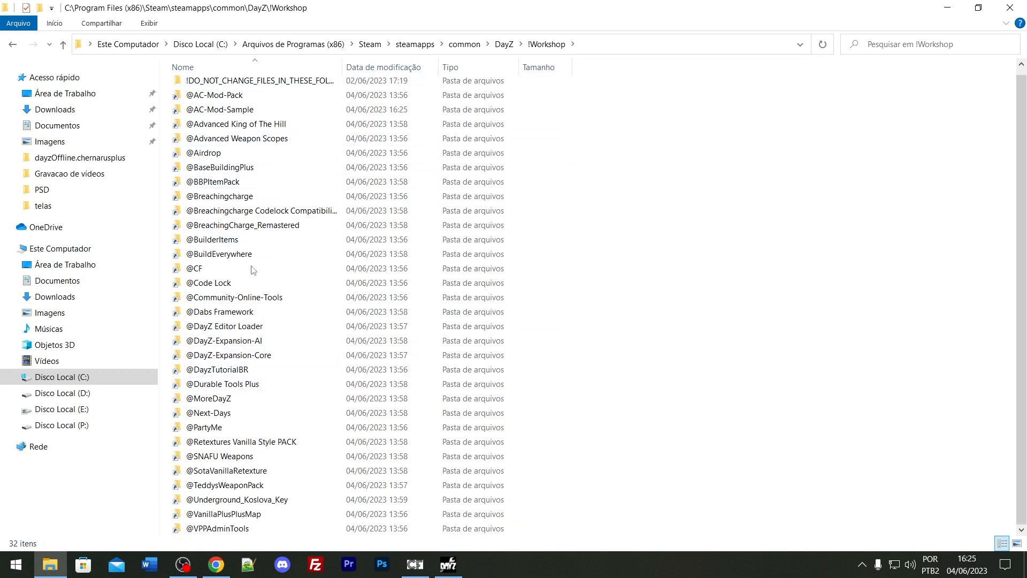
{"action": "scroll", "coordinate": [250, 270], "scroll_direction": "up", "scroll_amount": 1}
{"action": "scroll", "coordinate": [262, 321], "scroll_direction": "down", "scroll_amount": 1}
{"action": "scroll", "coordinate": [257, 401], "scroll_direction": "up", "scroll_amount": 1}
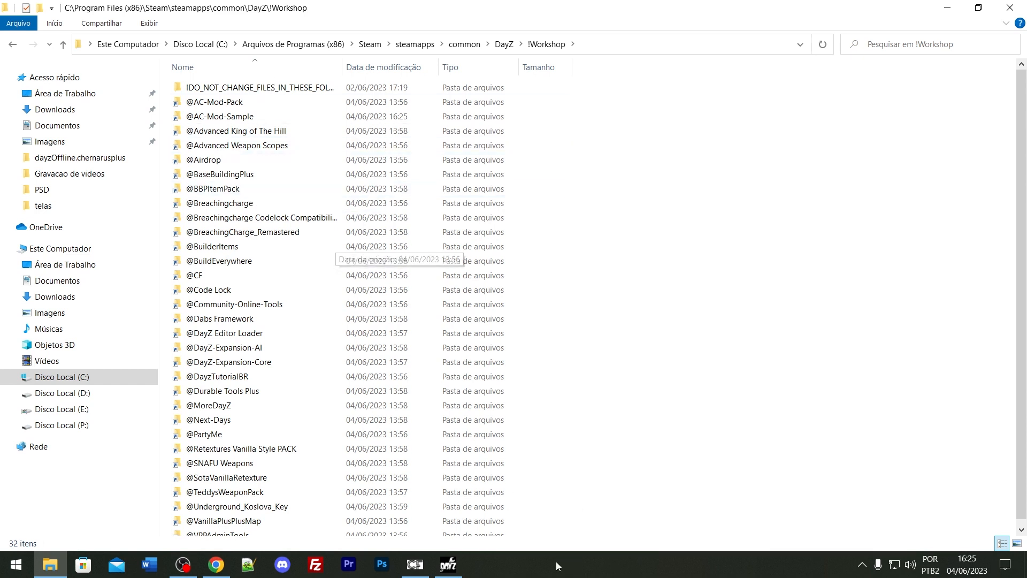
Minimize File Explorer, relaunch the DayZ launcher from the desktop and view its mod list and additional mod options.
{"action": "key", "text": "alt+Tab"}
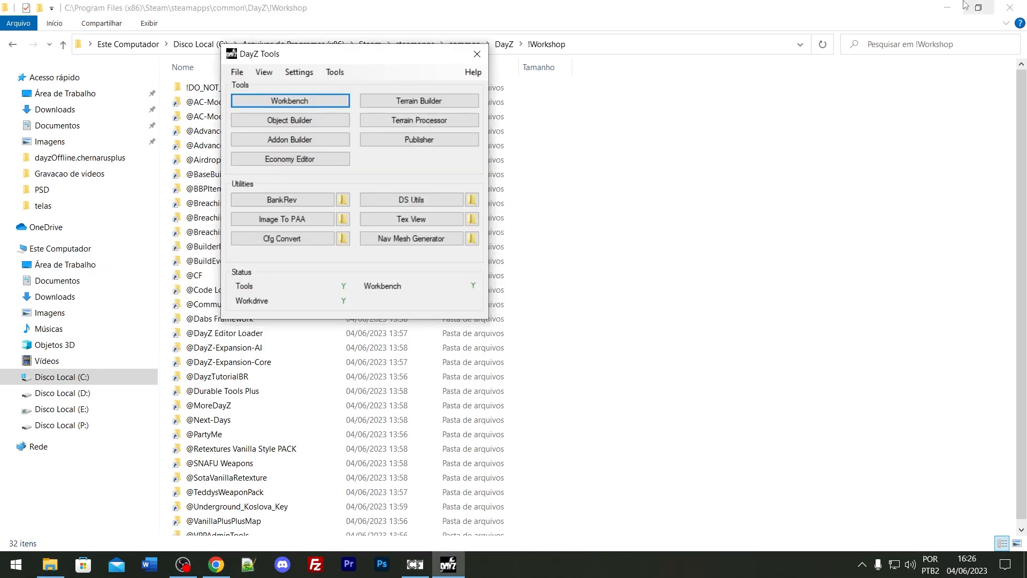
{"action": "left_click", "coordinate": [947, 7]}
{"action": "double_click", "coordinate": [150, 19]}
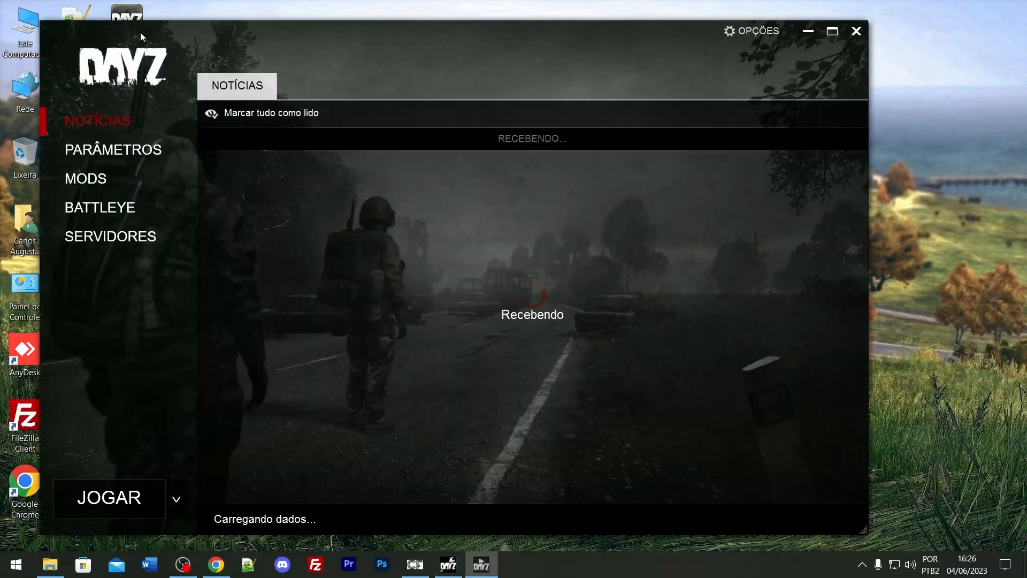
{"action": "left_click", "coordinate": [82, 170]}
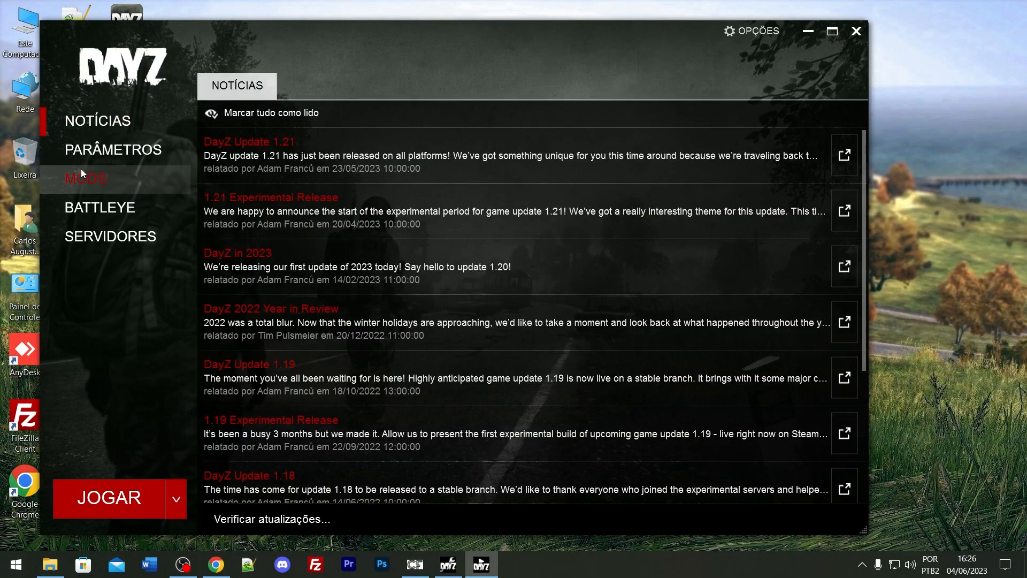
{"action": "left_click", "coordinate": [426, 116]}
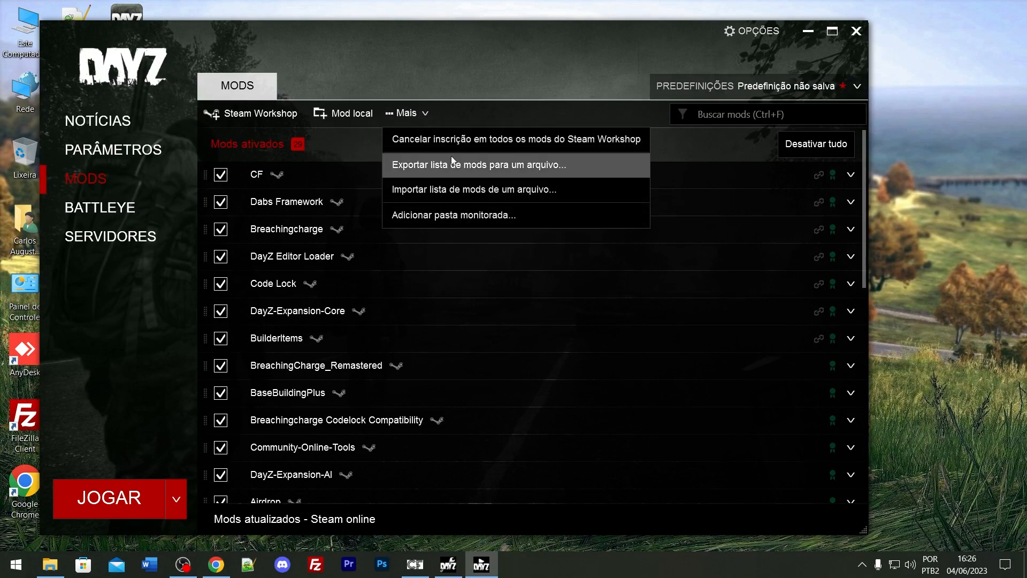
{"action": "left_click", "coordinate": [562, 41]}
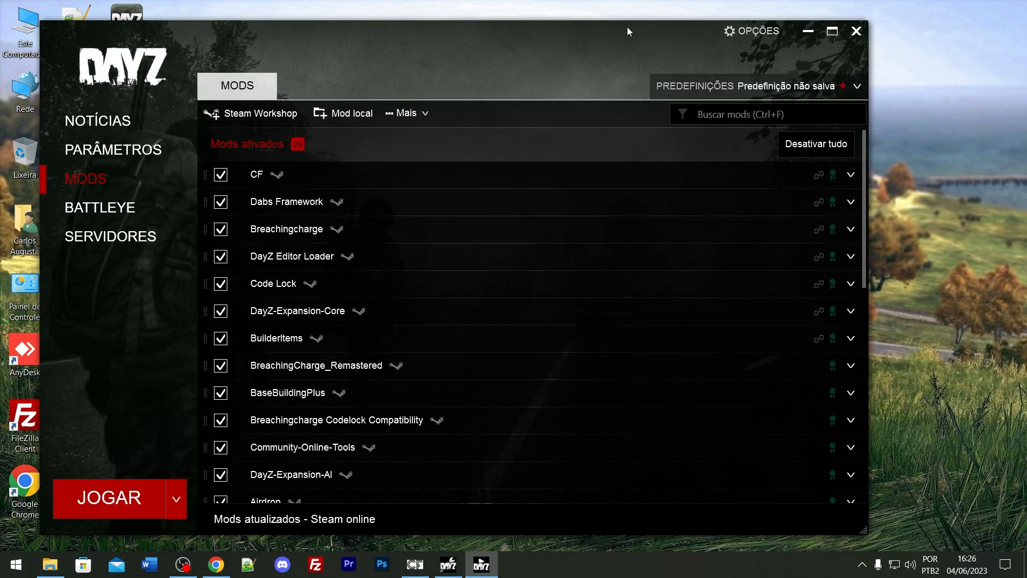
{"action": "left_click_drag", "start_coordinate": [626, 28], "coordinate": [766, 24]}
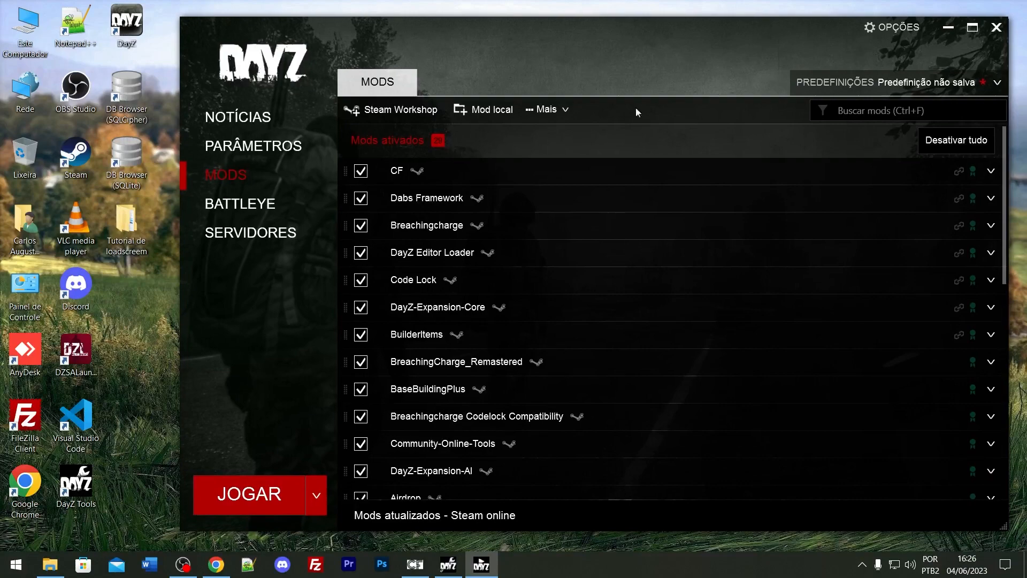
Return to the File Explorer window and go up from !Workshop to the DayZ game folder.
{"action": "left_click", "coordinate": [55, 560]}
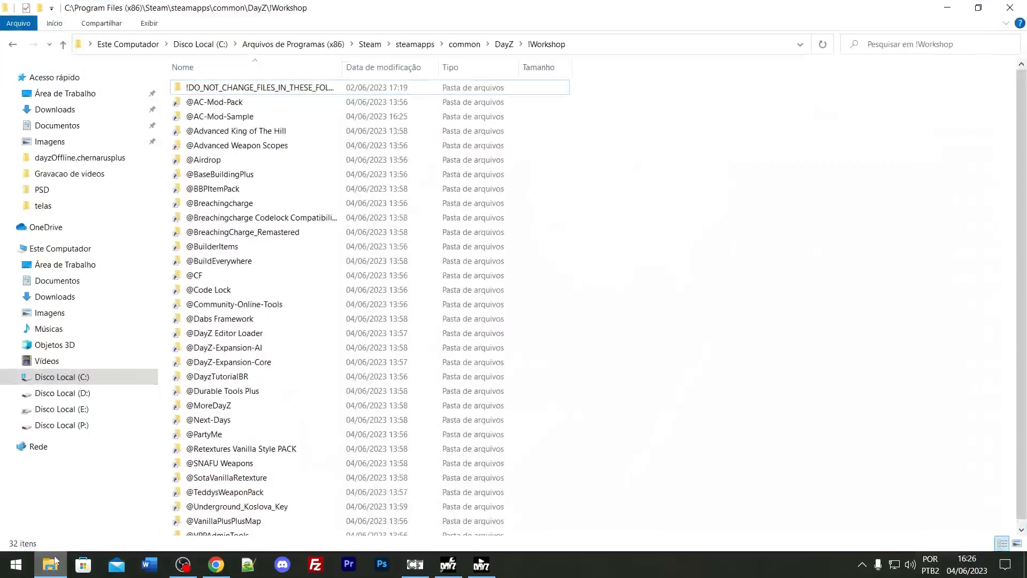
{"action": "left_click", "coordinate": [505, 45]}
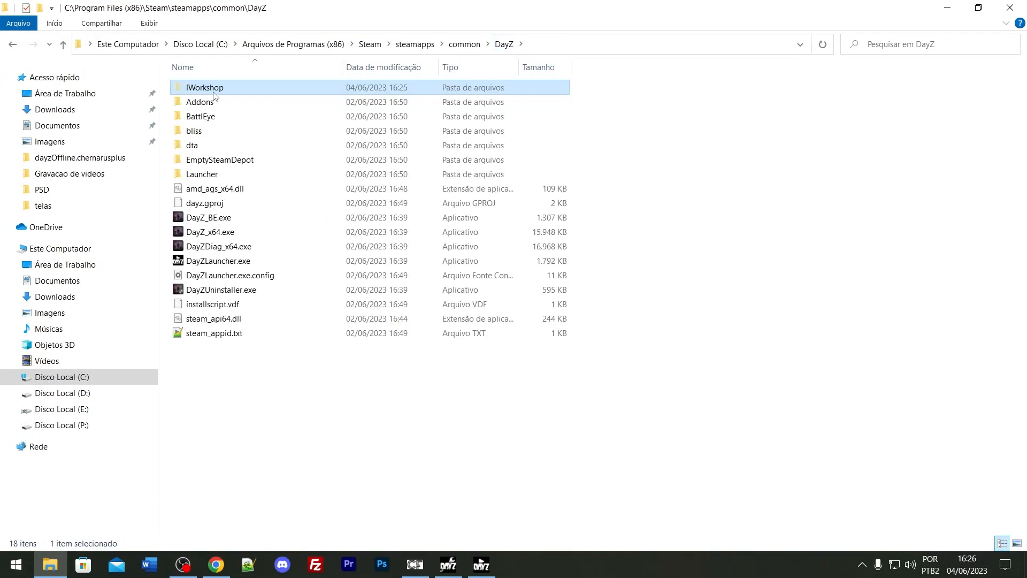
{"action": "left_click", "coordinate": [340, 359]}
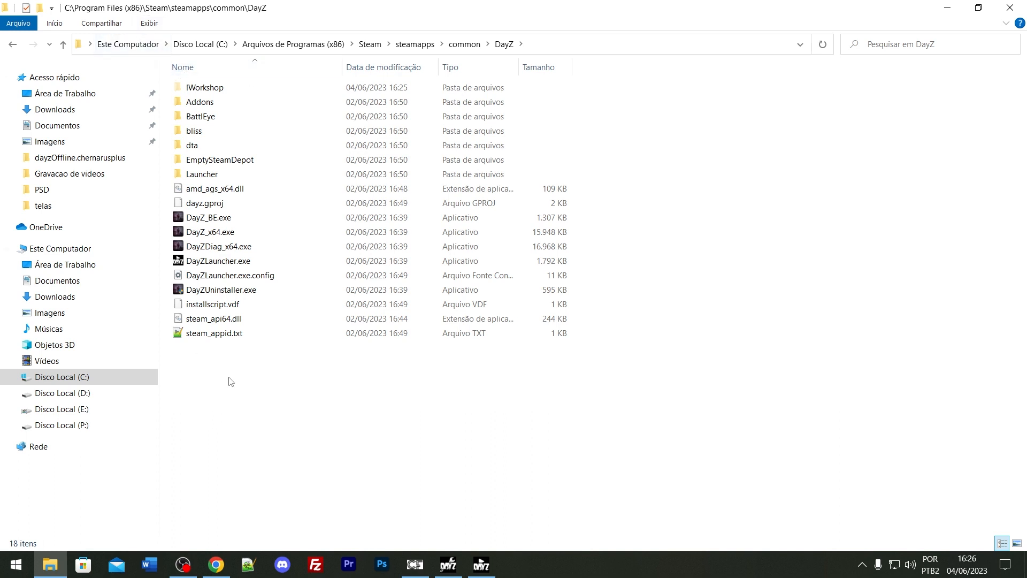
Set the Explorer folder options to show hidden files, folders and drives, and apply the setting.
{"action": "left_click", "coordinate": [151, 24]}
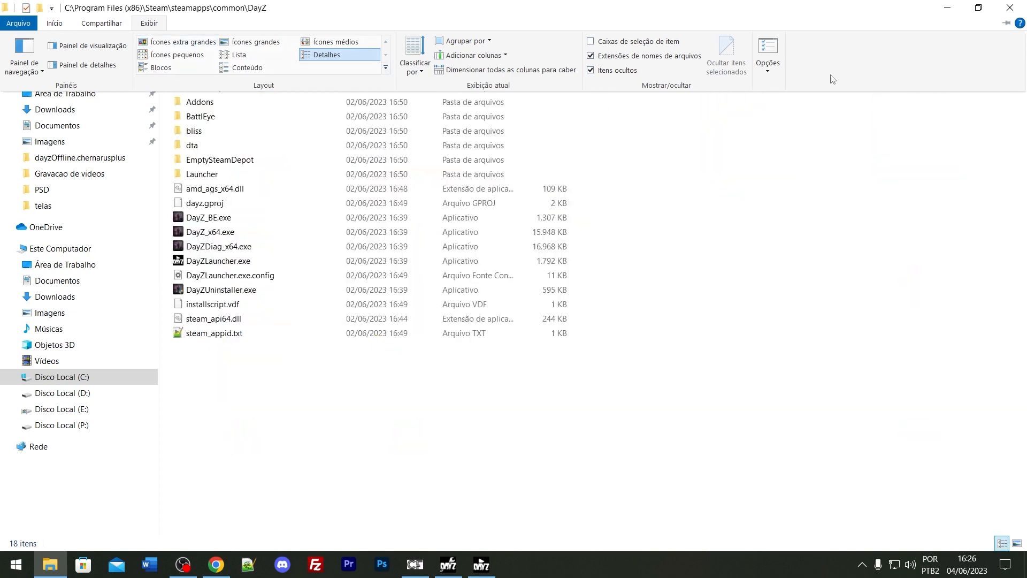
{"action": "left_click", "coordinate": [771, 66]}
{"action": "left_click", "coordinate": [803, 85]}
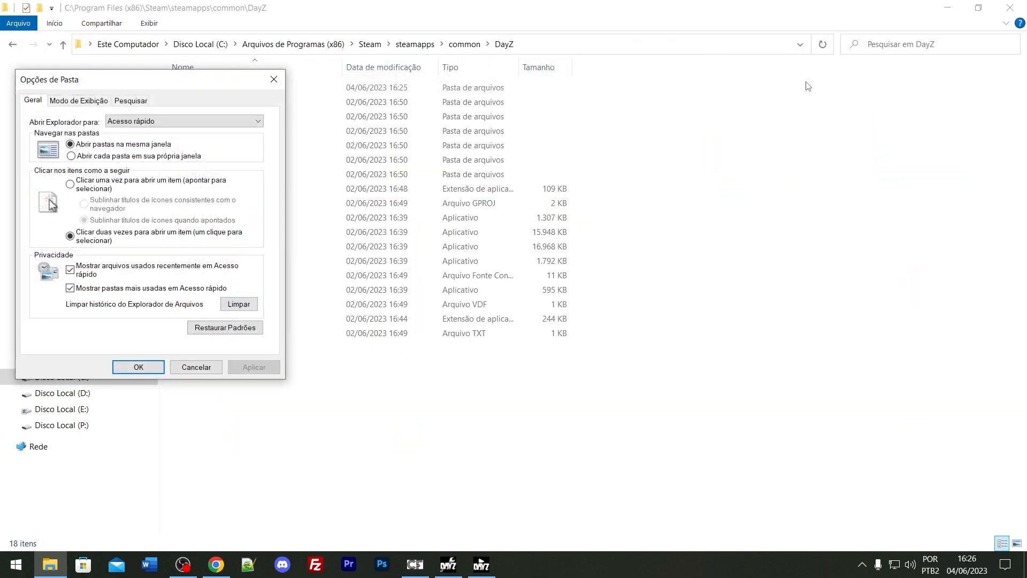
{"action": "left_click_drag", "start_coordinate": [92, 81], "coordinate": [482, 100]}
{"action": "left_click", "coordinate": [477, 121]}
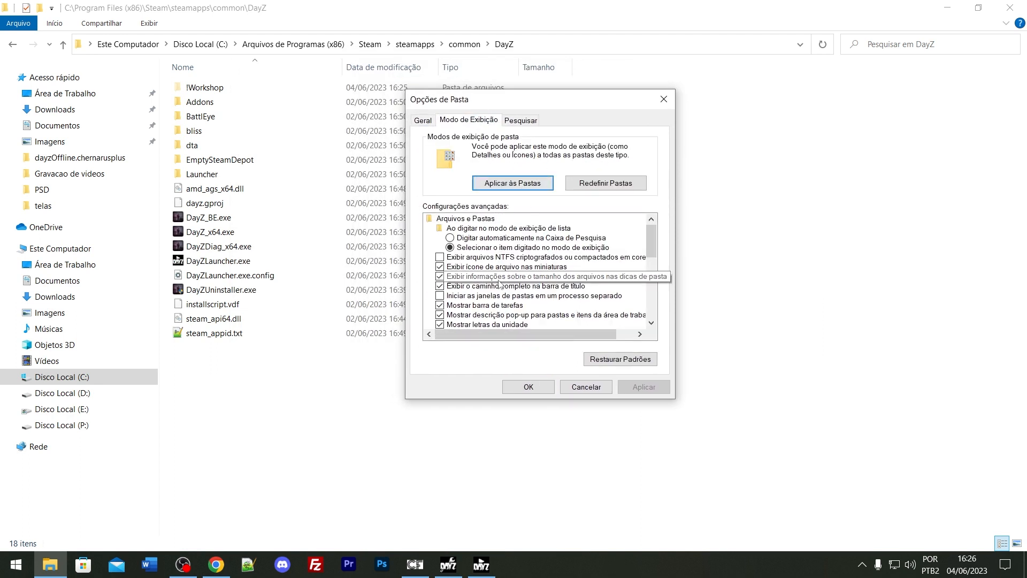
{"action": "left_click_drag", "start_coordinate": [653, 229], "coordinate": [677, 264]}
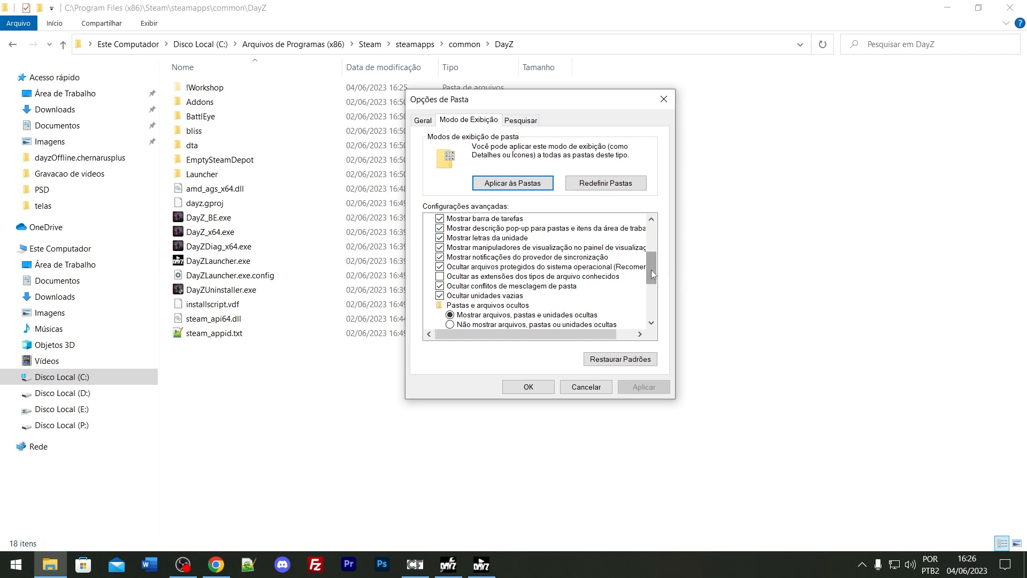
{"action": "left_click_drag", "start_coordinate": [652, 274], "coordinate": [651, 281]}
{"action": "left_click", "coordinate": [576, 278]}
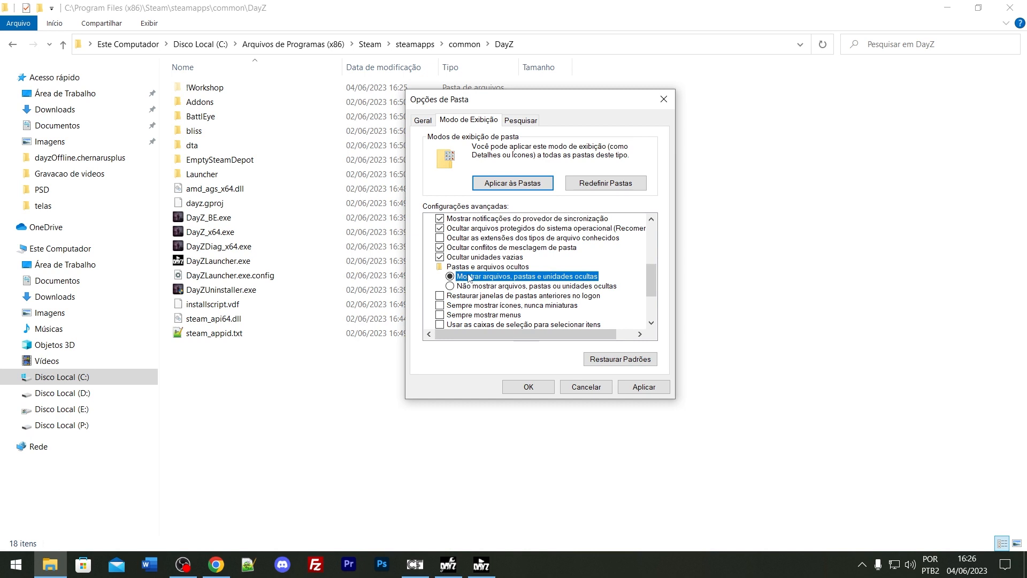
{"action": "left_click_drag", "start_coordinate": [650, 289], "coordinate": [653, 271]}
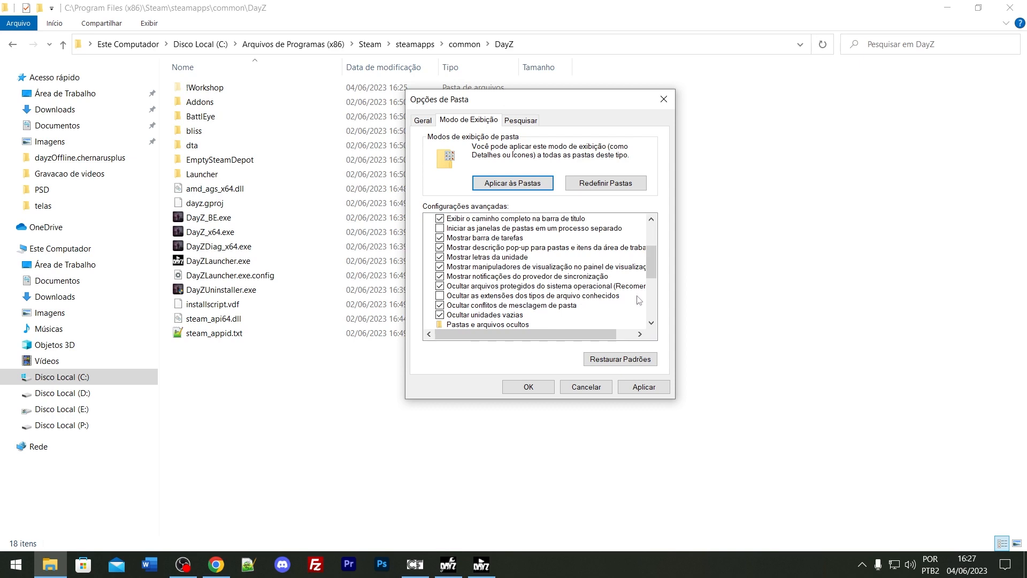
{"action": "left_click", "coordinate": [536, 387]}
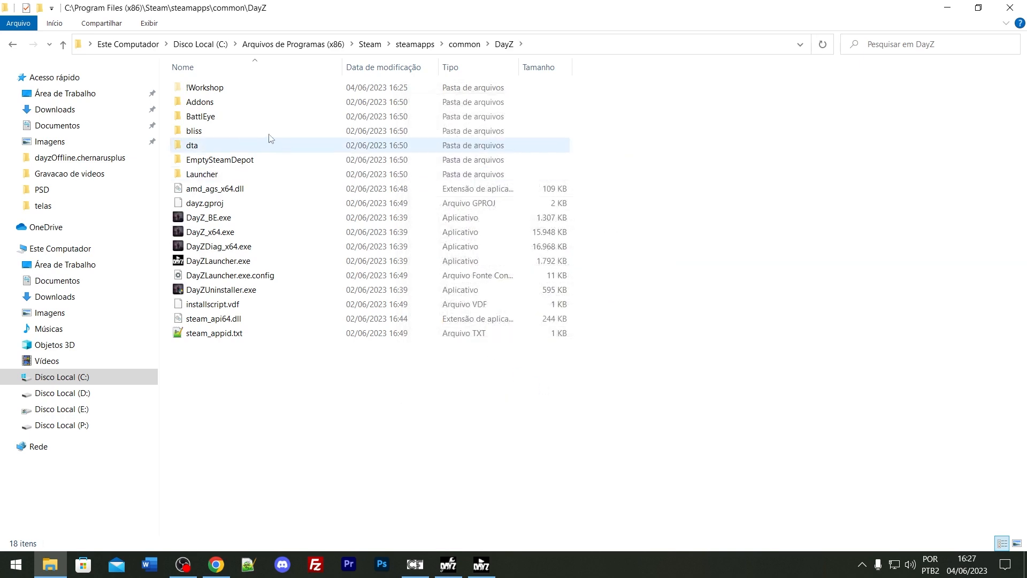
{"action": "left_click", "coordinate": [214, 92]}
{"action": "left_click", "coordinate": [247, 248]}
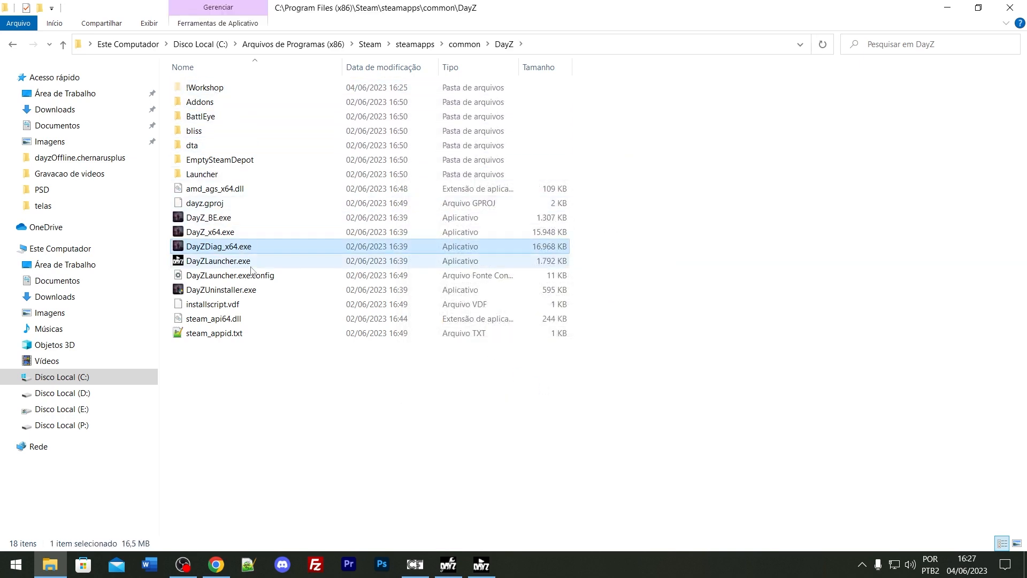
{"action": "left_click", "coordinate": [251, 262]}
{"action": "left_click", "coordinate": [272, 276]}
{"action": "left_click", "coordinate": [248, 290]}
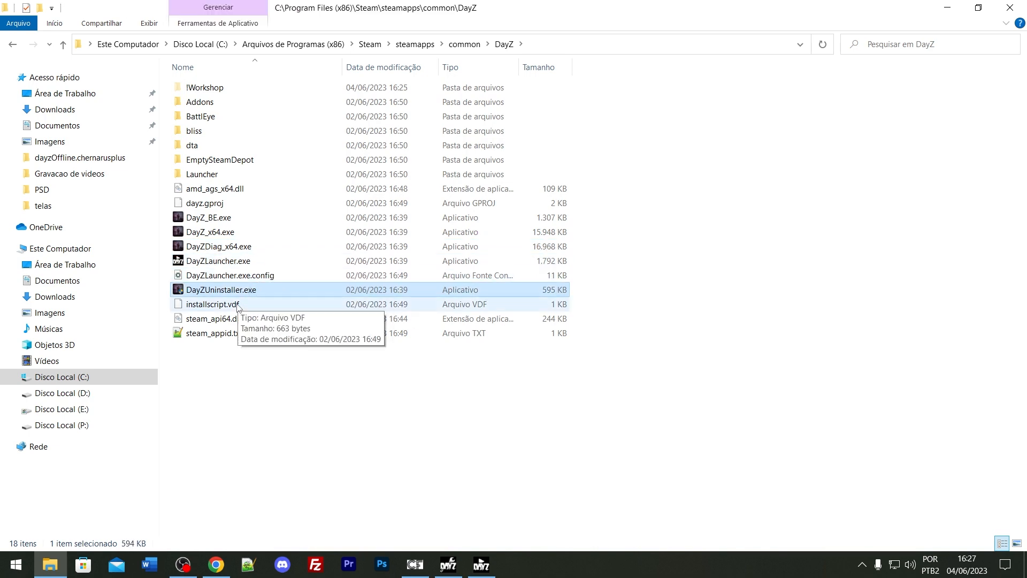
{"action": "left_click", "coordinate": [238, 305]}
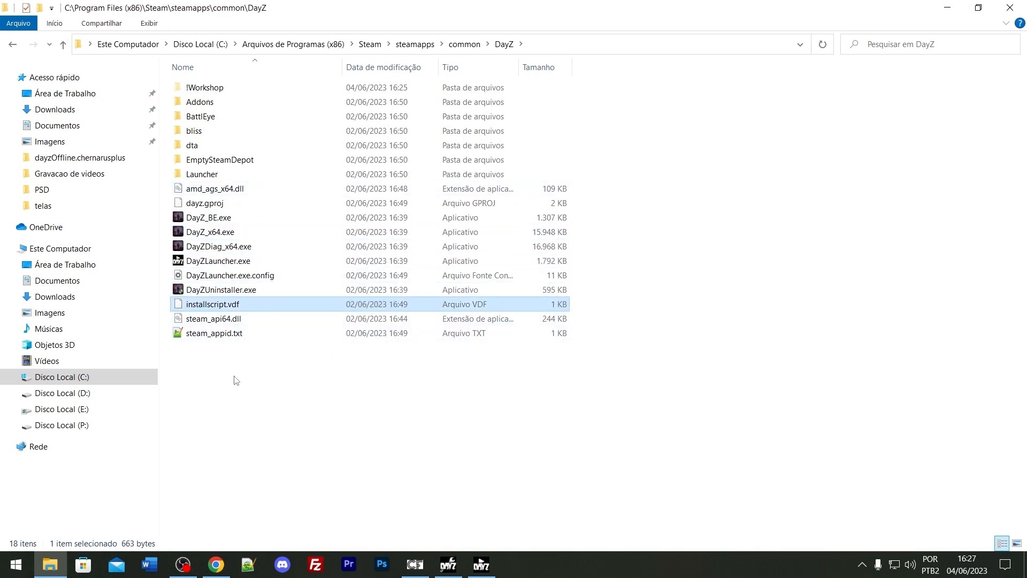
{"action": "left_click", "coordinate": [207, 89]}
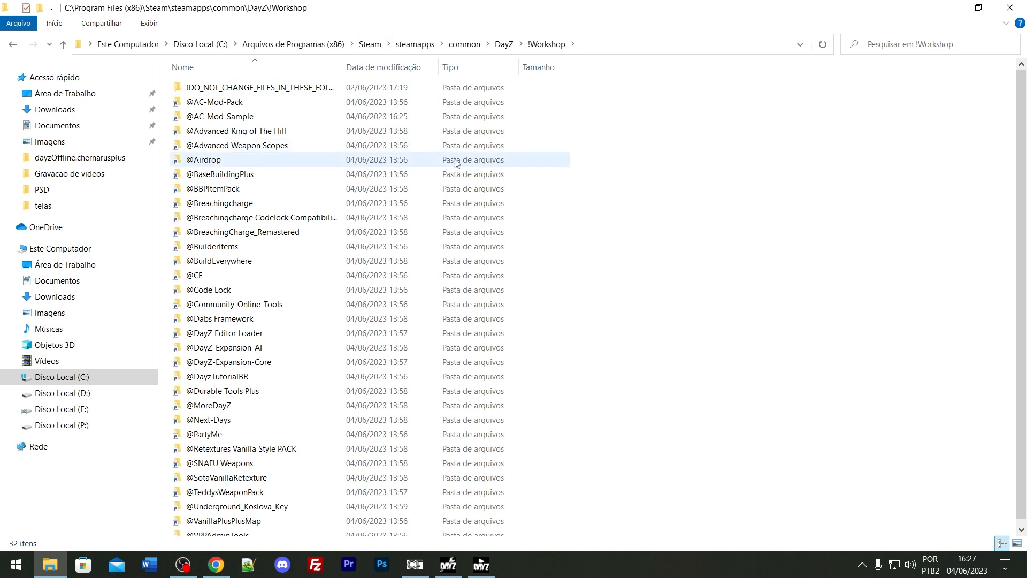
{"action": "scroll", "coordinate": [347, 160], "scroll_direction": "down", "scroll_amount": 1}
{"action": "scroll", "coordinate": [369, 190], "scroll_direction": "up", "scroll_amount": 1}
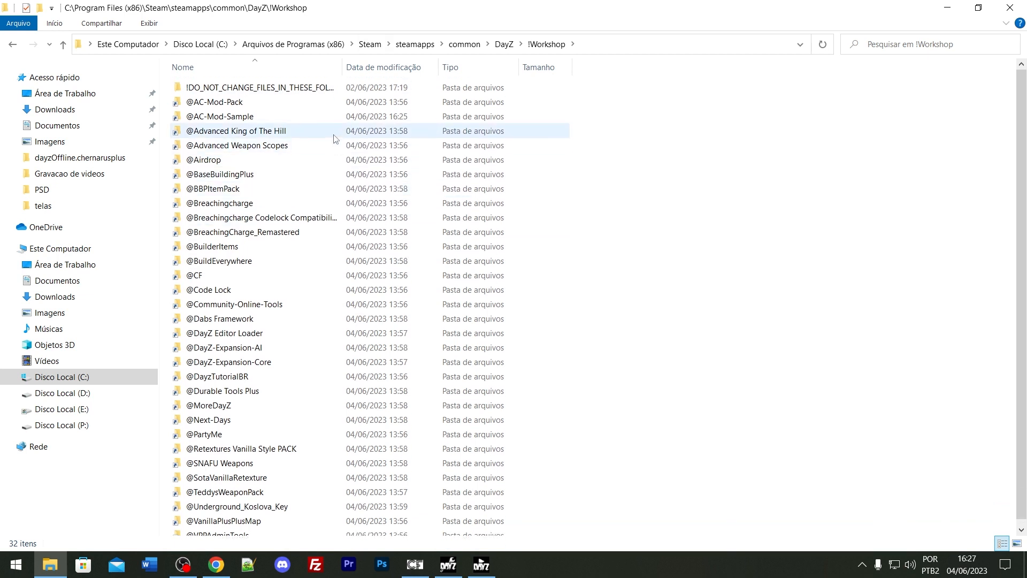
{"action": "left_click", "coordinate": [206, 117]}
{"action": "double_click", "coordinate": [207, 114]}
{"action": "double_click", "coordinate": [341, 3]}
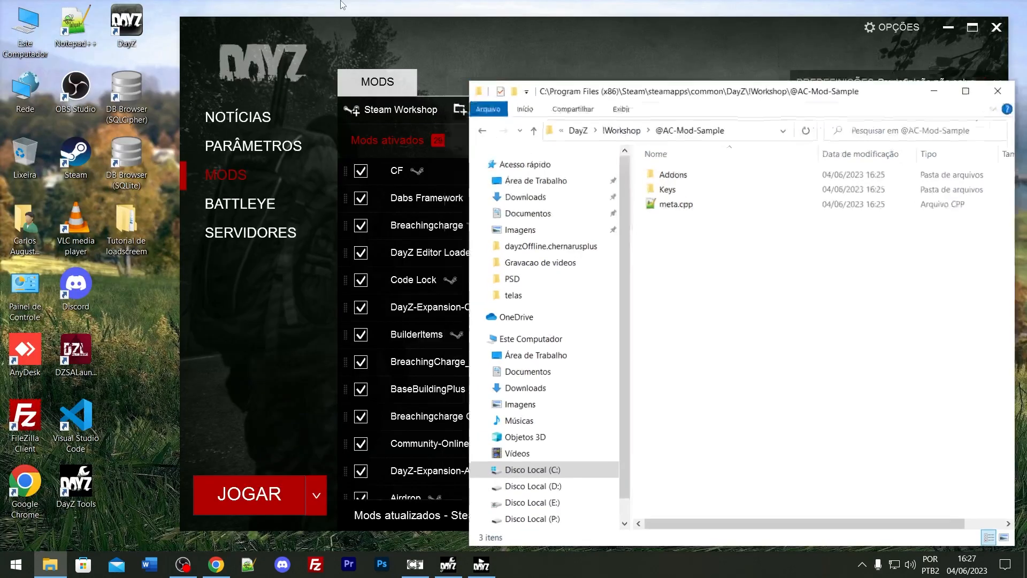
{"action": "left_click_drag", "start_coordinate": [695, 105], "coordinate": [574, 68]}
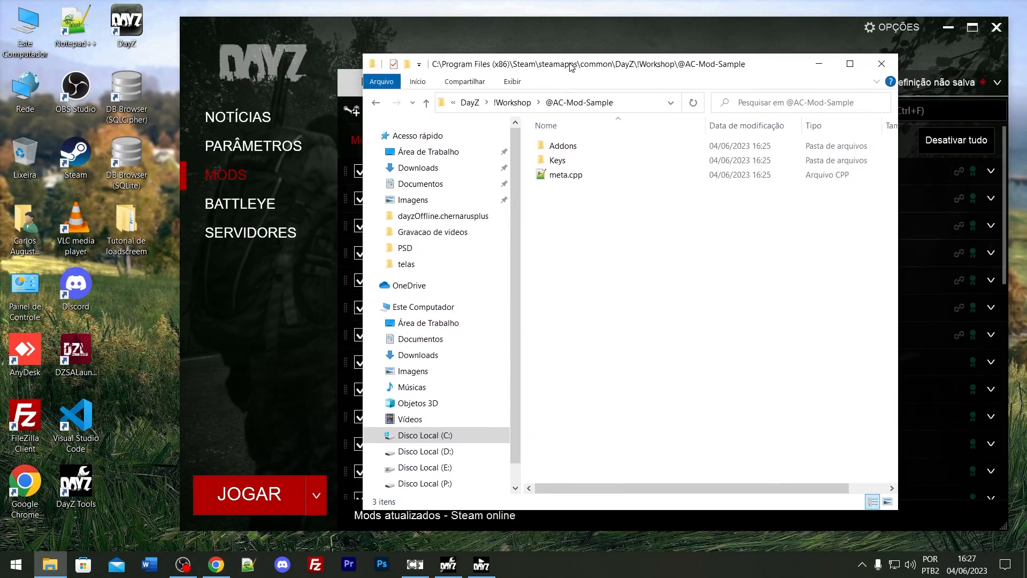
{"action": "double_click", "coordinate": [573, 151]}
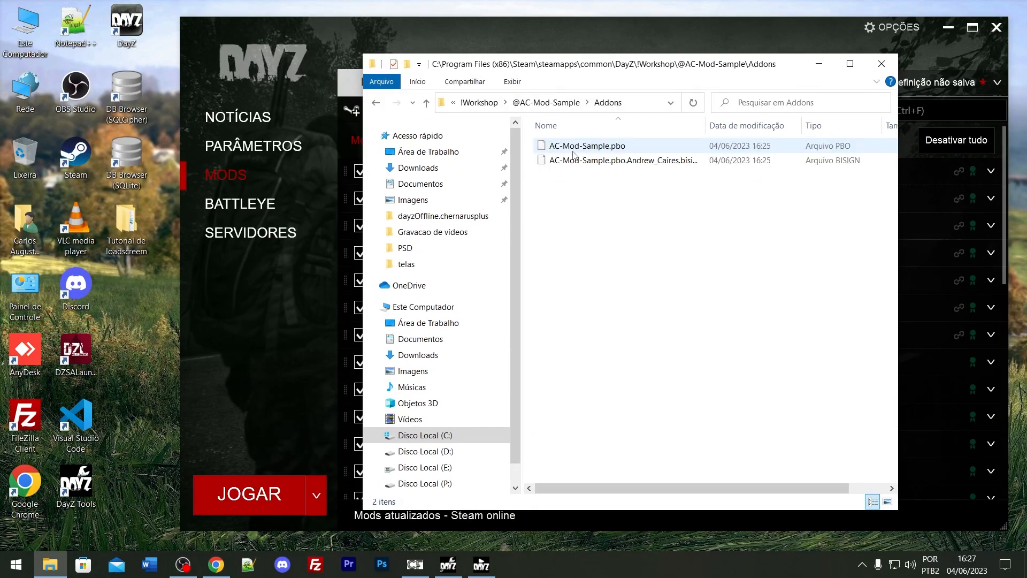
{"action": "left_click", "coordinate": [582, 149]}
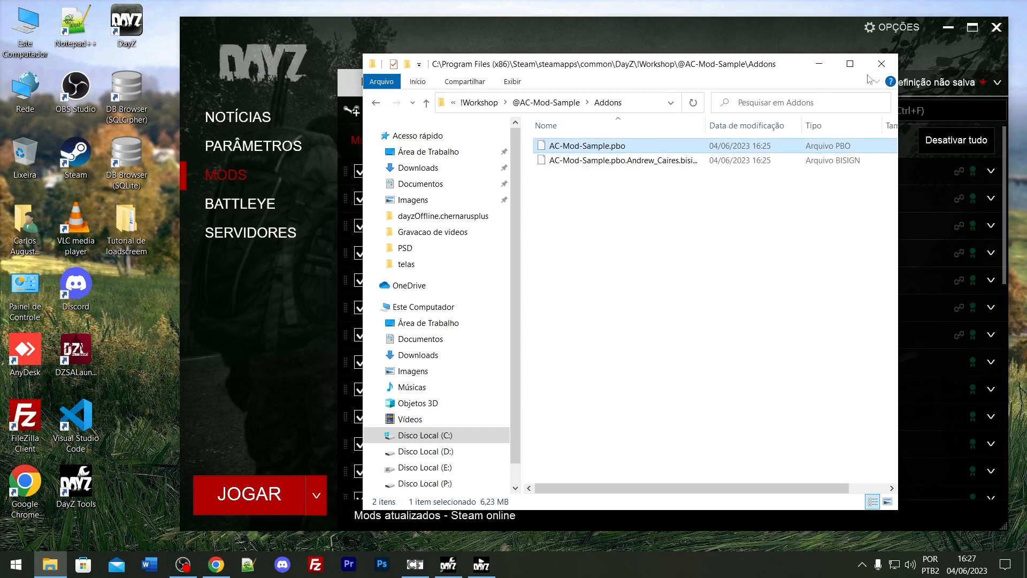
Close the DayZ launcher and arrange the Addons folder window and DayZ Tools side by side.
{"action": "left_click", "coordinate": [996, 26]}
{"action": "left_click_drag", "start_coordinate": [643, 70], "coordinate": [739, 59]}
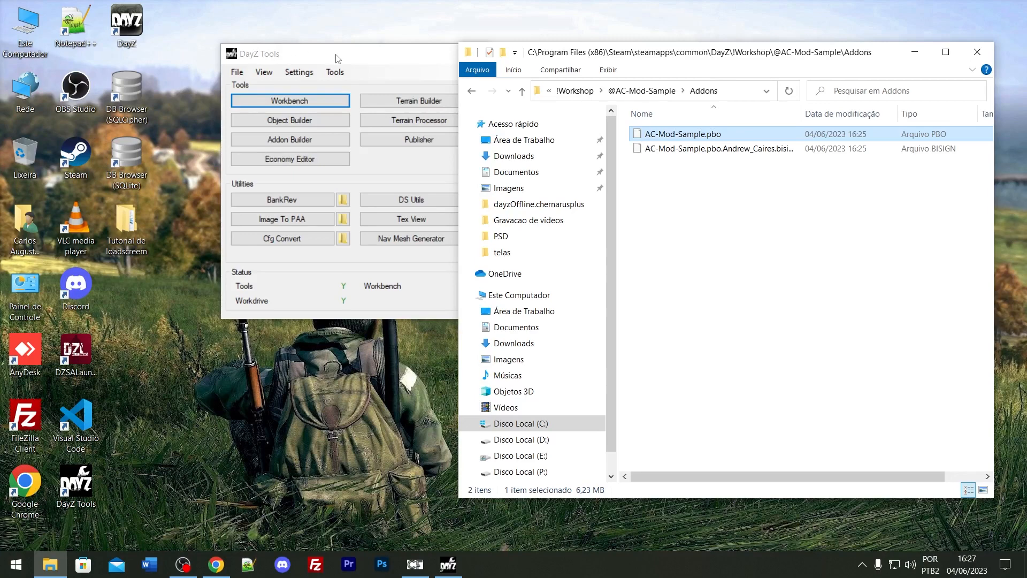
{"action": "left_click_drag", "start_coordinate": [337, 58], "coordinate": [235, 80]}
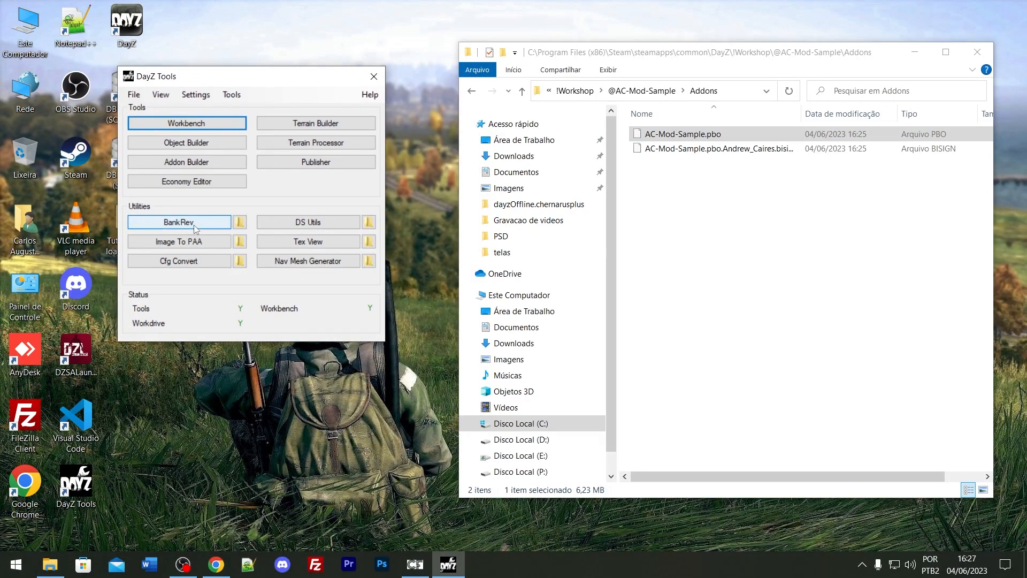
{"action": "left_click", "coordinate": [239, 223]}
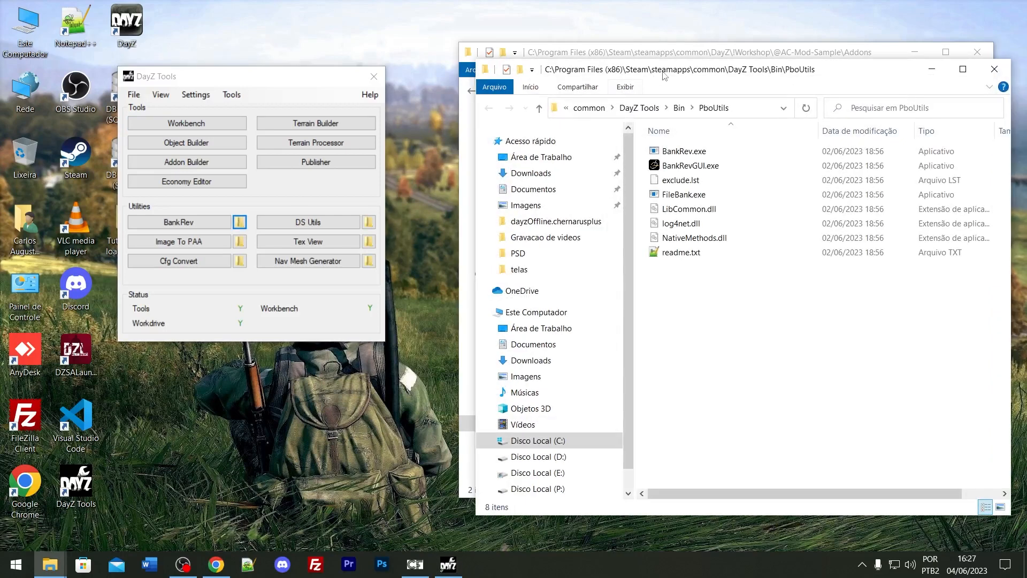
{"action": "left_click_drag", "start_coordinate": [483, 75], "coordinate": [442, 238]}
{"action": "left_click", "coordinate": [575, 91]}
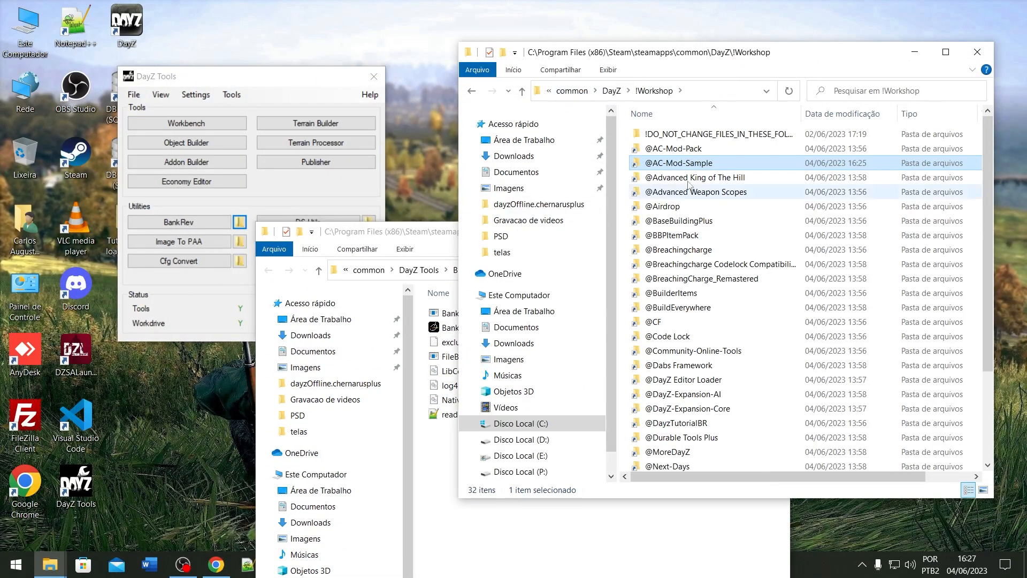
{"action": "double_click", "coordinate": [709, 160]}
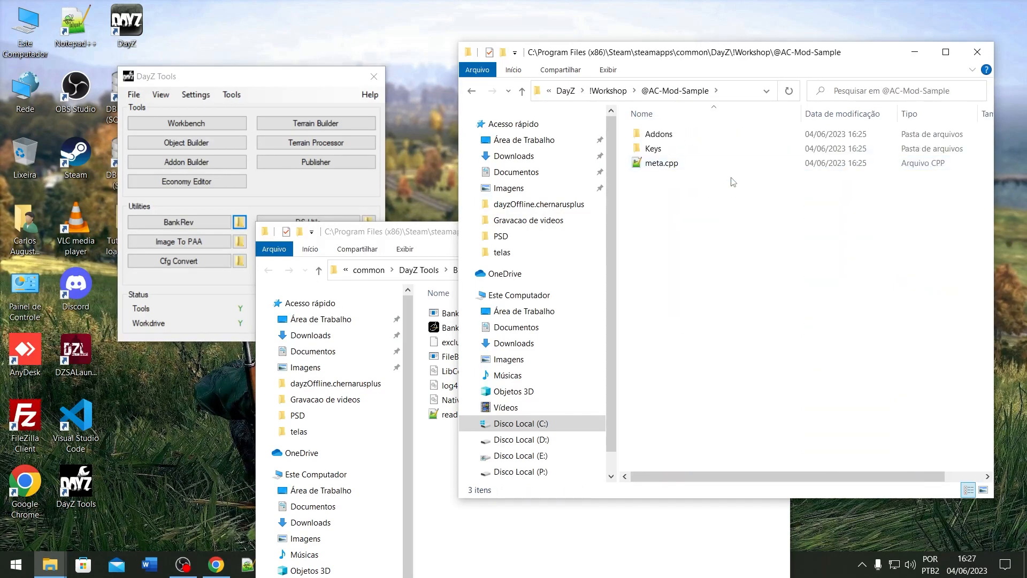
{"action": "double_click", "coordinate": [689, 136]}
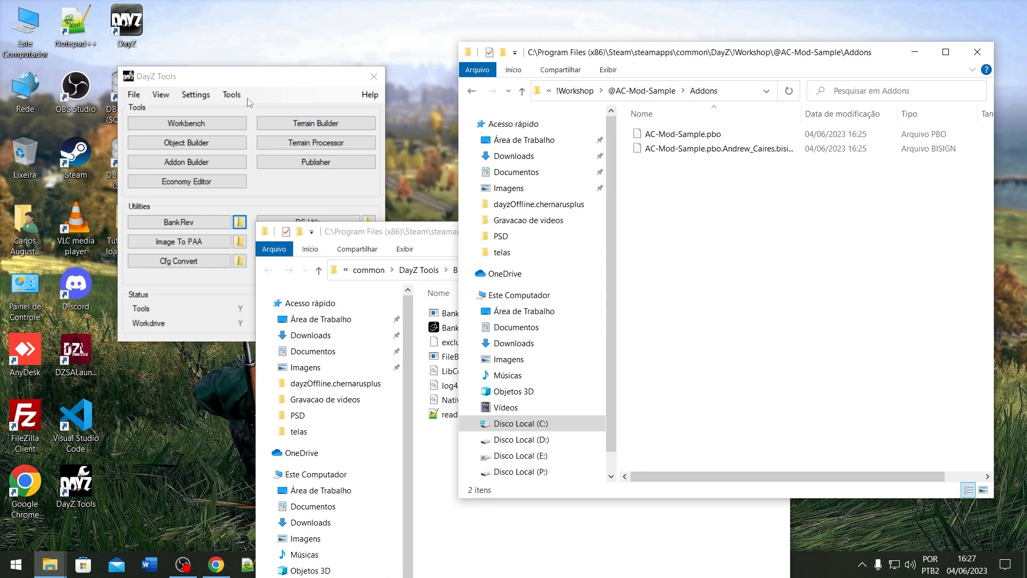
Bring BankRev's PboUtils folder up beside the Addons folder and select AC-Mod-Sample.pbo.
{"action": "left_click_drag", "start_coordinate": [244, 74], "coordinate": [209, 55]}
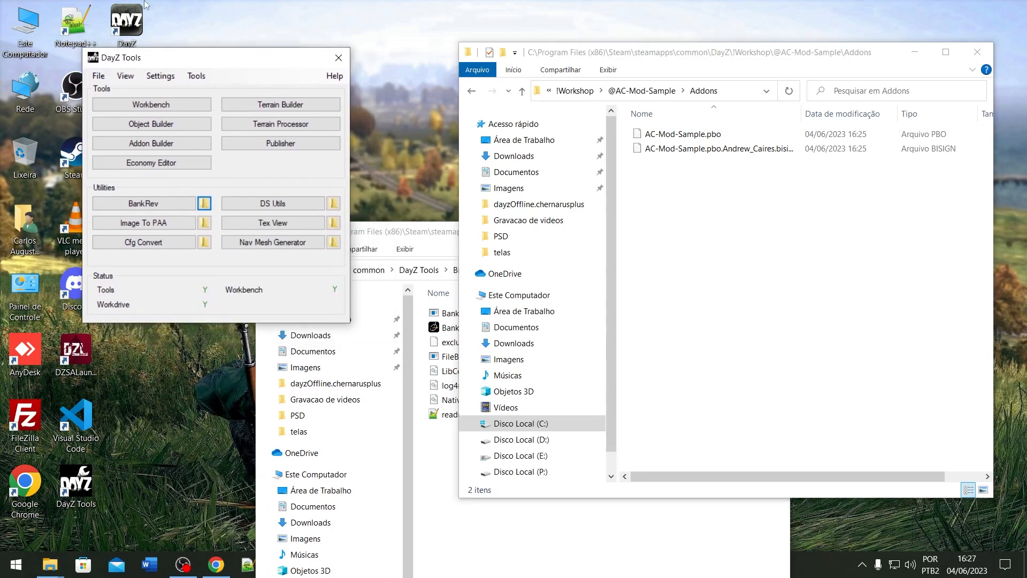
{"action": "left_click", "coordinate": [204, 204]}
{"action": "left_click_drag", "start_coordinate": [207, 80], "coordinate": [196, 100]}
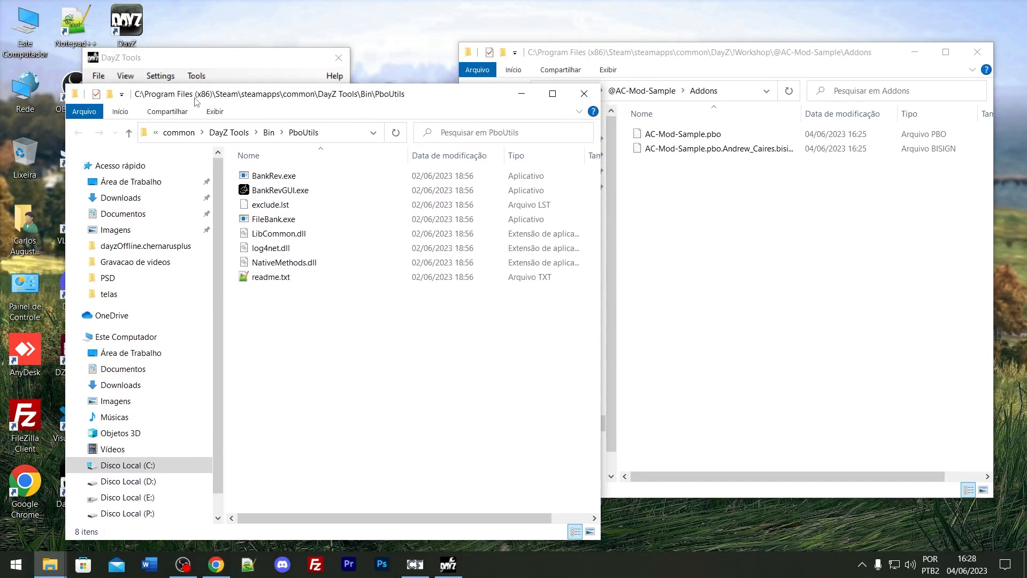
{"action": "left_click", "coordinate": [697, 134]}
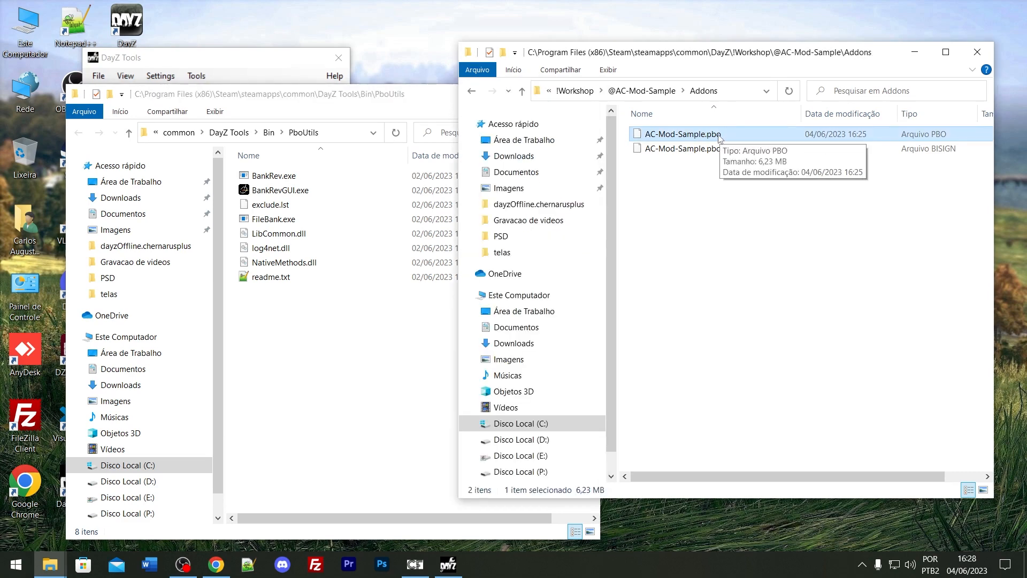
Unpack AC-Mod-Sample.pbo with BankRev.exe, select the extracted AC-Mod-Sample folder and close the PboUtils window.
{"action": "left_click_drag", "start_coordinate": [727, 140], "coordinate": [266, 176]}
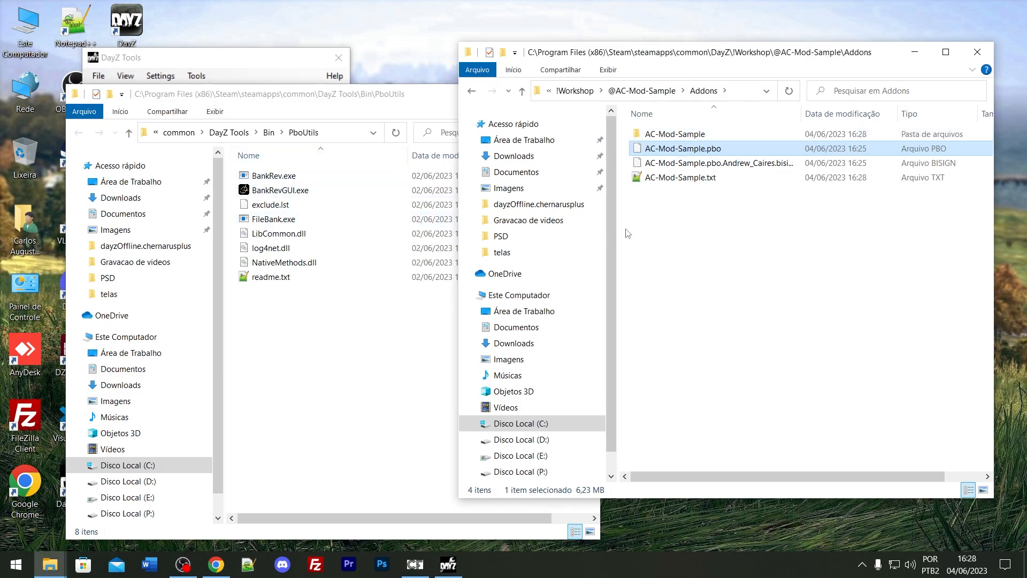
{"action": "left_click", "coordinate": [706, 138]}
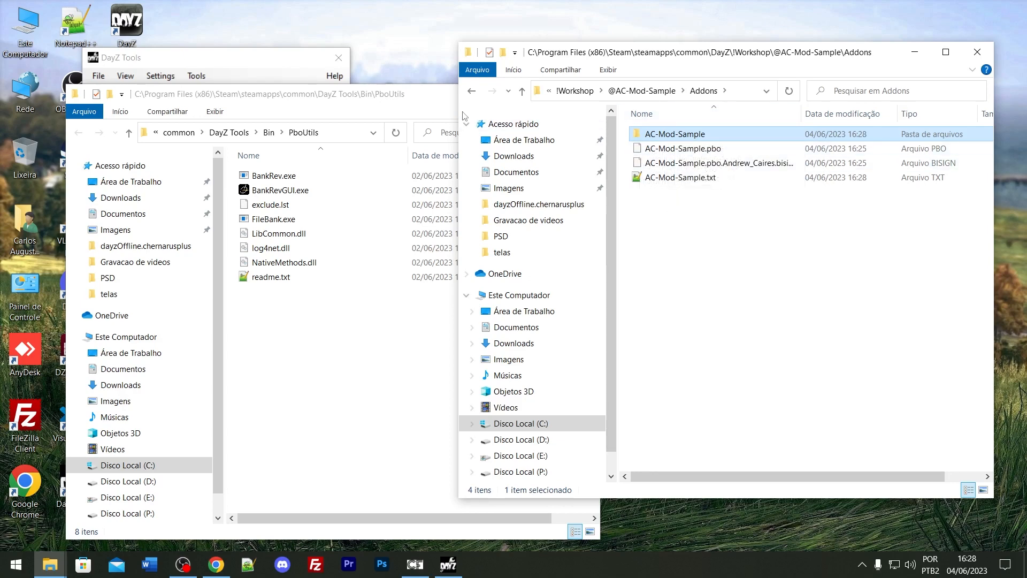
{"action": "left_click", "coordinate": [392, 98]}
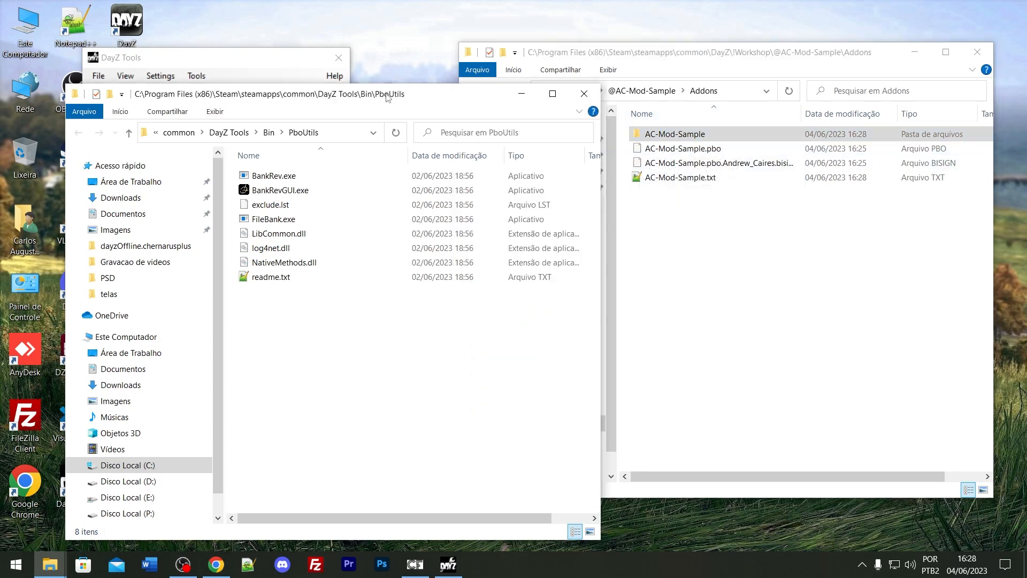
{"action": "left_click", "coordinate": [584, 93]}
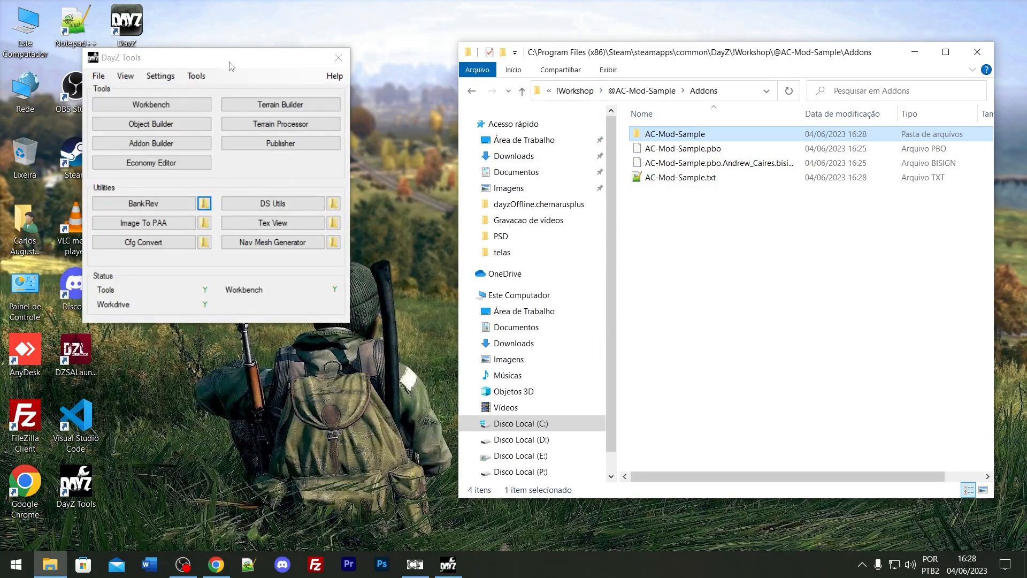
Open the desktop folder Tutorial de loadscreem and place its window beside the Addons folder.
{"action": "left_click_drag", "start_coordinate": [222, 59], "coordinate": [305, 38]}
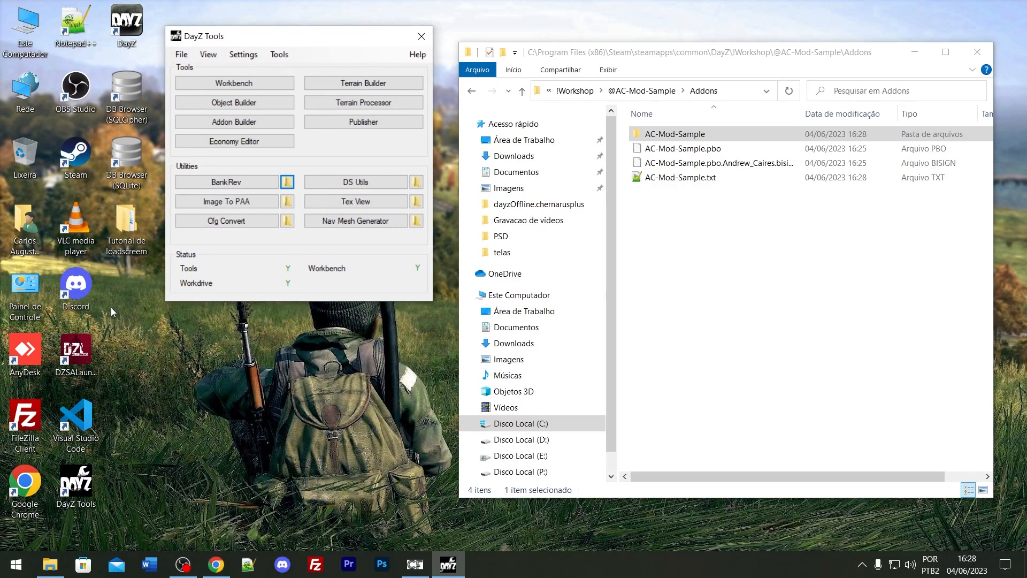
{"action": "left_click", "coordinate": [122, 231]}
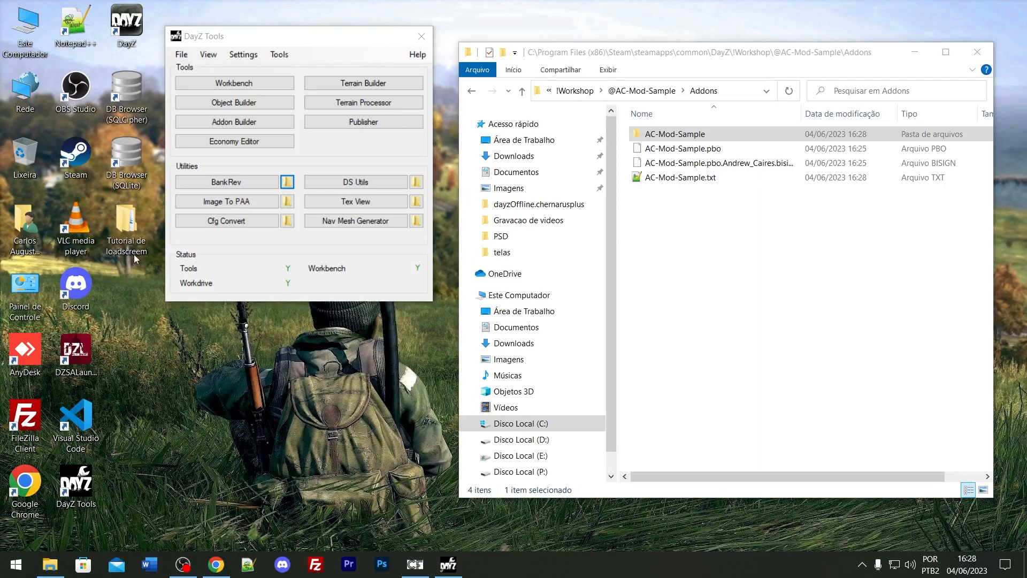
{"action": "double_click", "coordinate": [132, 217]}
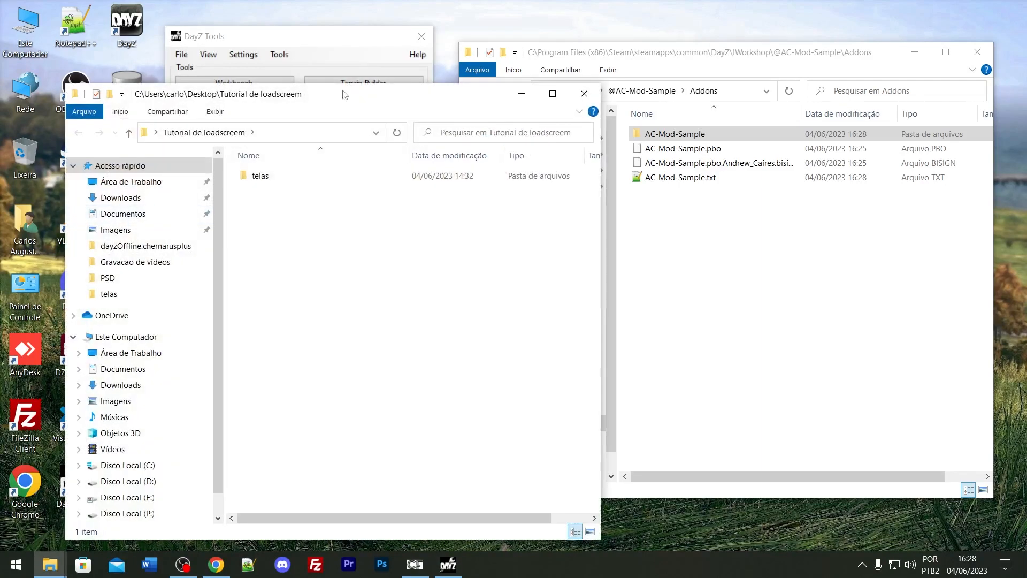
{"action": "left_click_drag", "start_coordinate": [326, 95], "coordinate": [281, 68]}
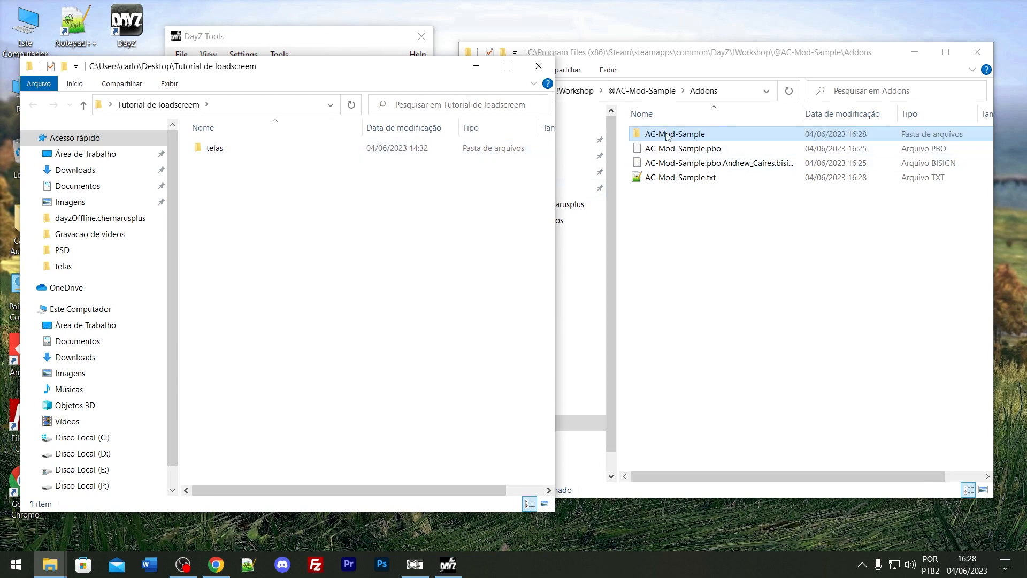
{"action": "left_click", "coordinate": [666, 230]}
{"action": "left_click", "coordinate": [633, 94]}
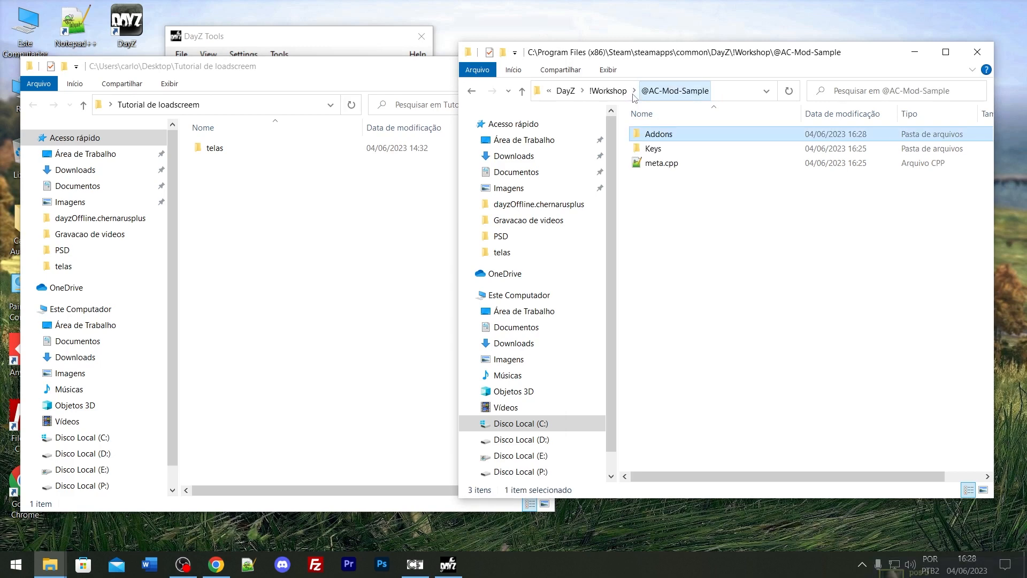
{"action": "left_click", "coordinate": [608, 90]}
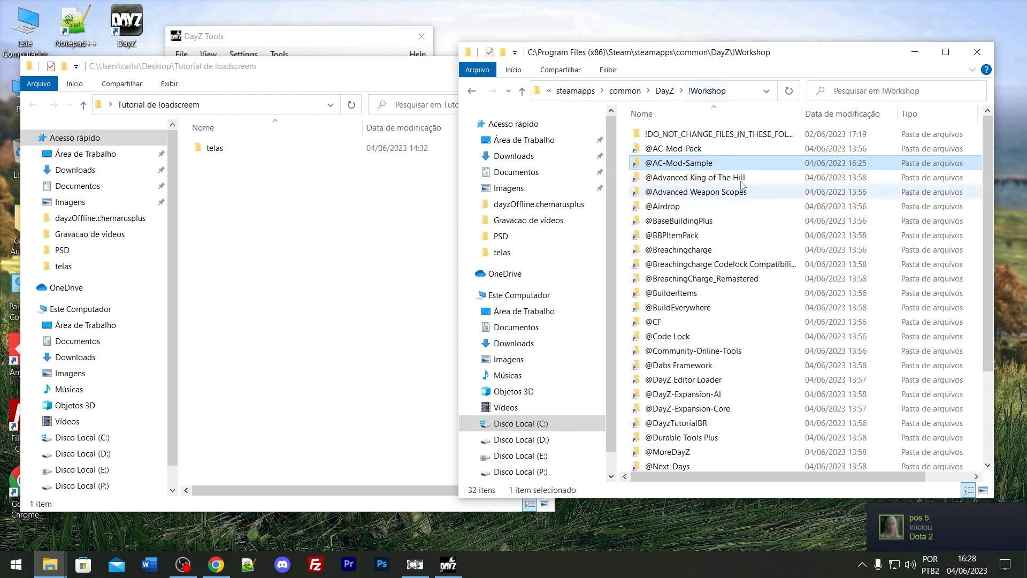
{"action": "double_click", "coordinate": [698, 166]}
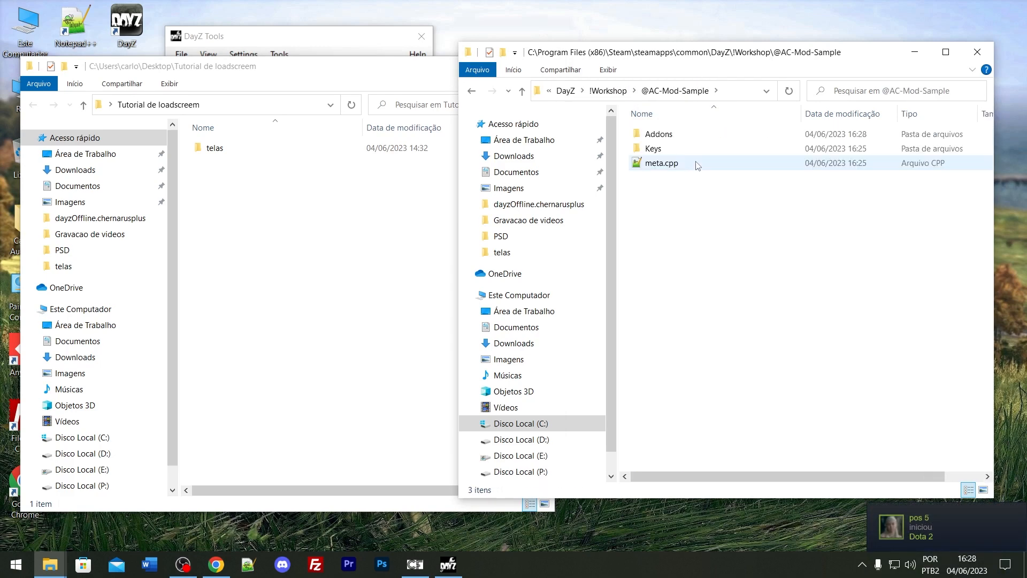
{"action": "double_click", "coordinate": [659, 135]}
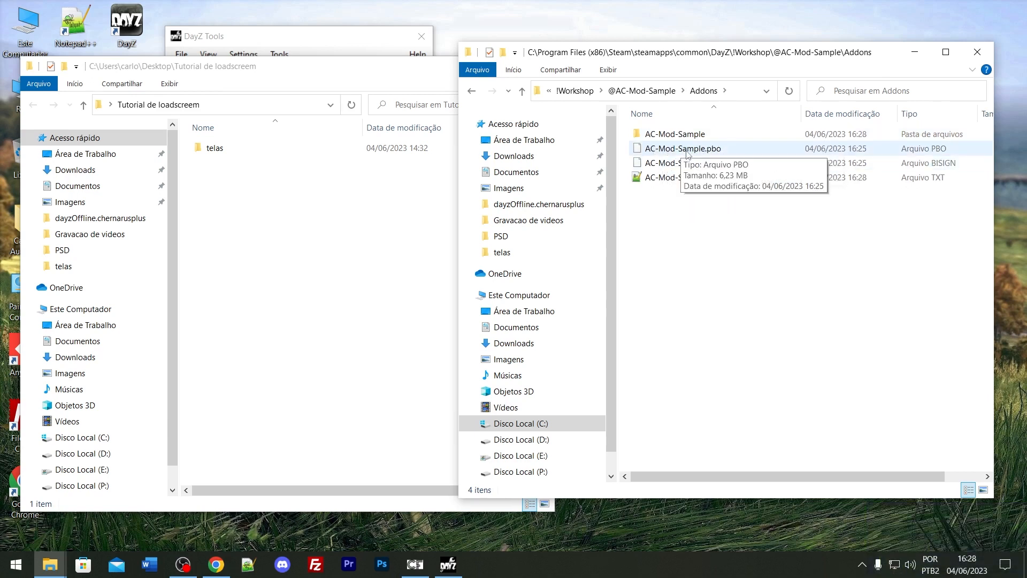
Move the extracted AC-Mod-Sample folder from Addons into Tutorial de loadscreem and close the Addons window.
{"action": "left_click", "coordinate": [320, 39]}
{"action": "left_click", "coordinate": [244, 356]}
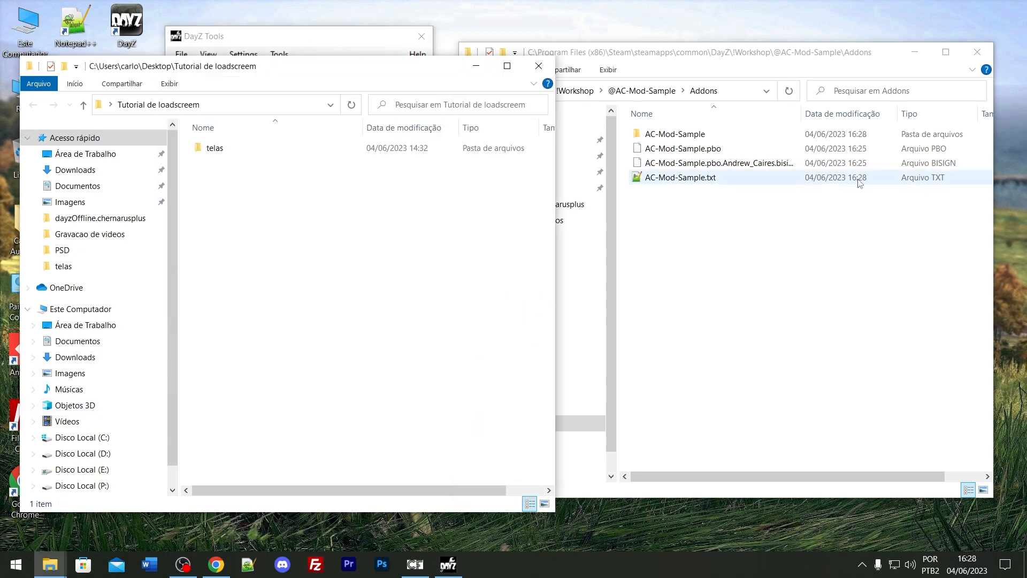
{"action": "left_click", "coordinate": [718, 138]}
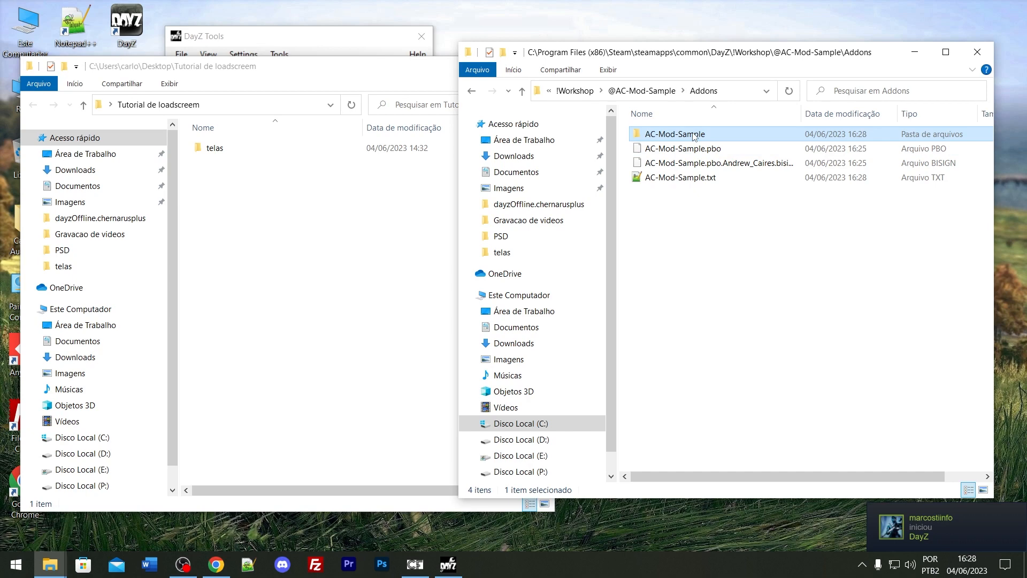
{"action": "left_click_drag", "start_coordinate": [694, 135], "coordinate": [304, 209]}
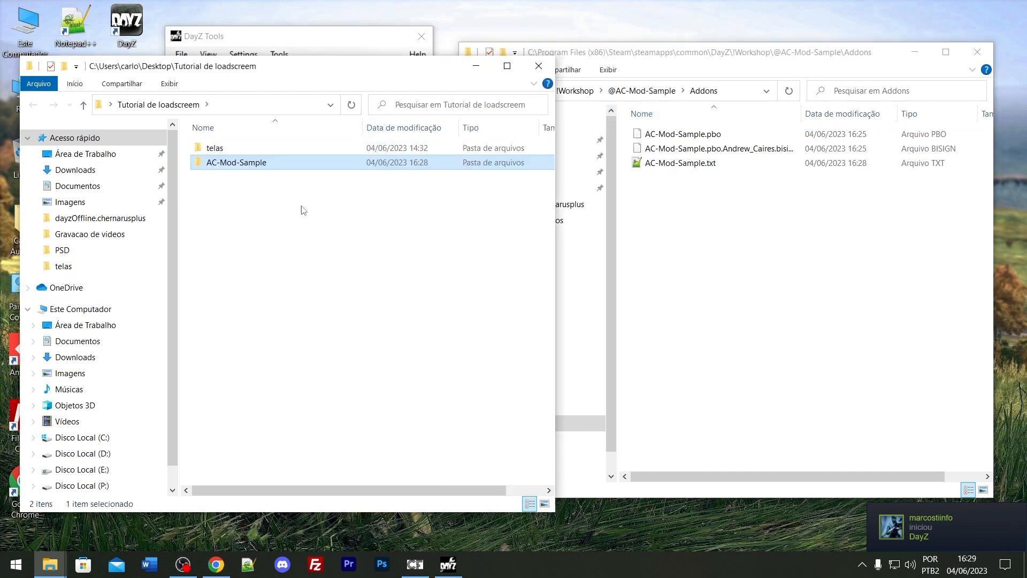
{"action": "left_click", "coordinate": [754, 193]}
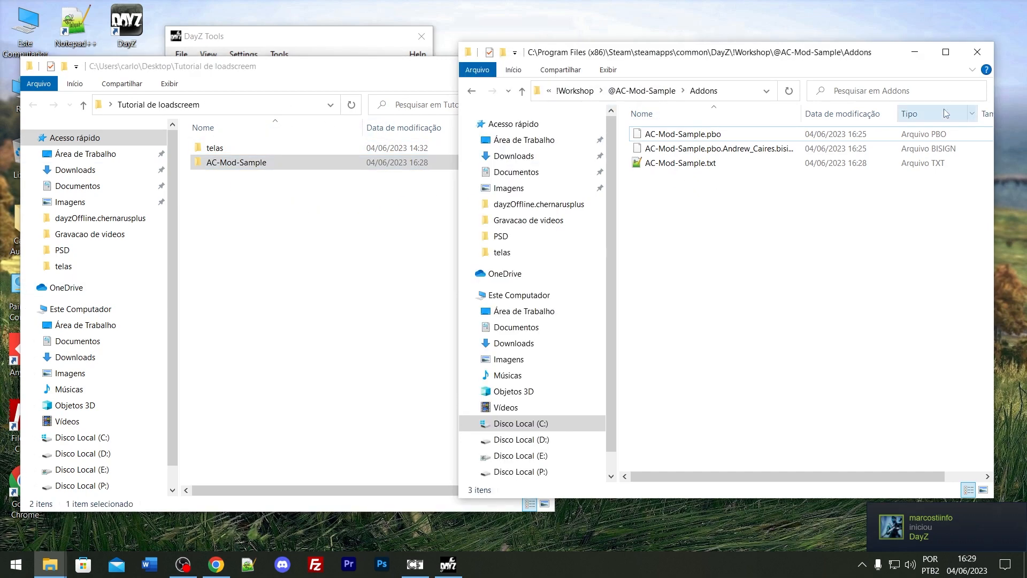
{"action": "left_click", "coordinate": [977, 52]}
{"action": "left_click", "coordinate": [348, 194]}
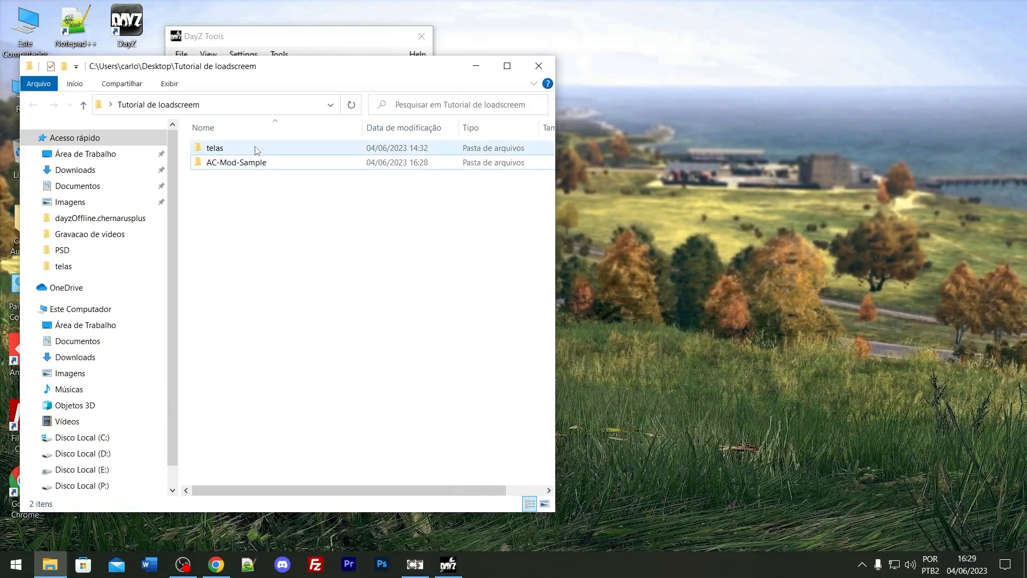
Look at the contents of the moved AC-Mod-Sample folder and return to Tutorial de loadscreem.
{"action": "mouse_move", "coordinate": [216, 168]}
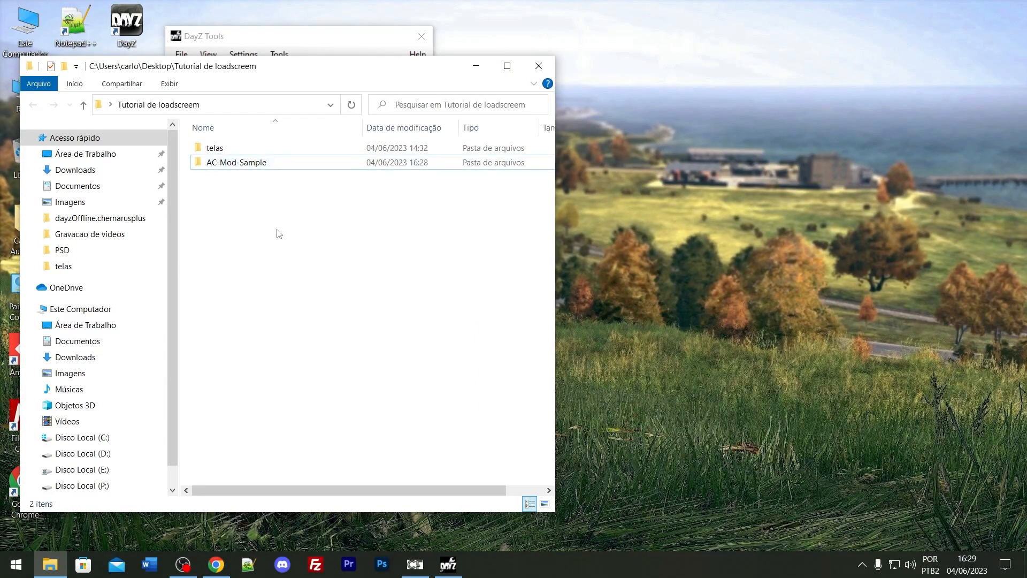
{"action": "double_click", "coordinate": [262, 162]}
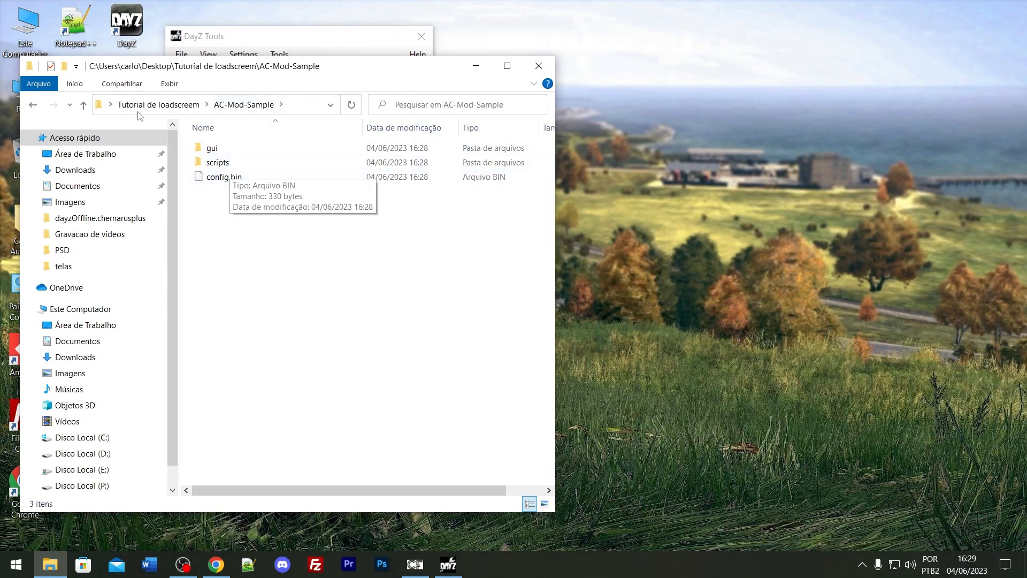
{"action": "left_click", "coordinate": [33, 107]}
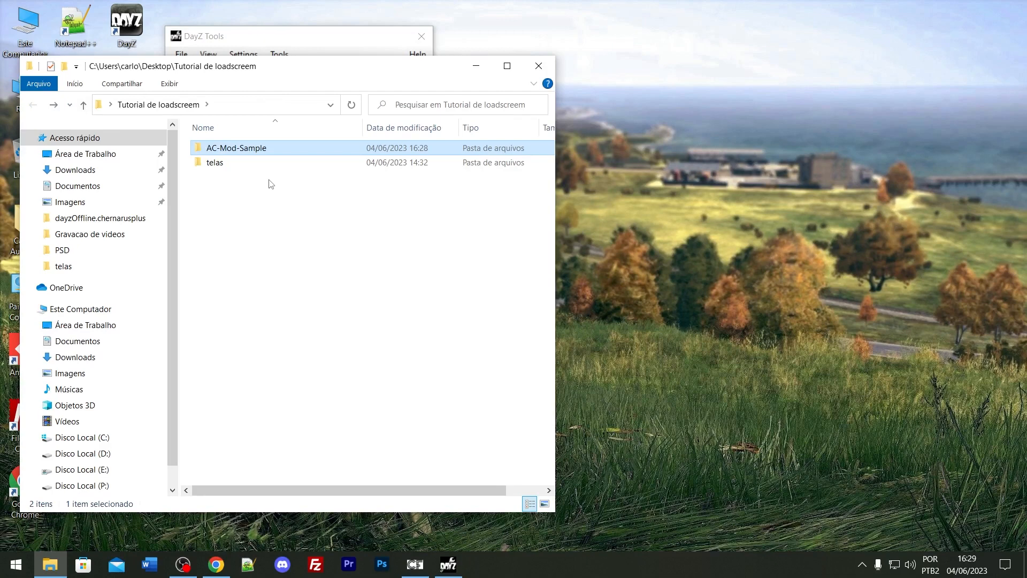
Rename the AC-Mod-Sample folder as DayzTutorialBR.
{"action": "left_click", "coordinate": [246, 148]}
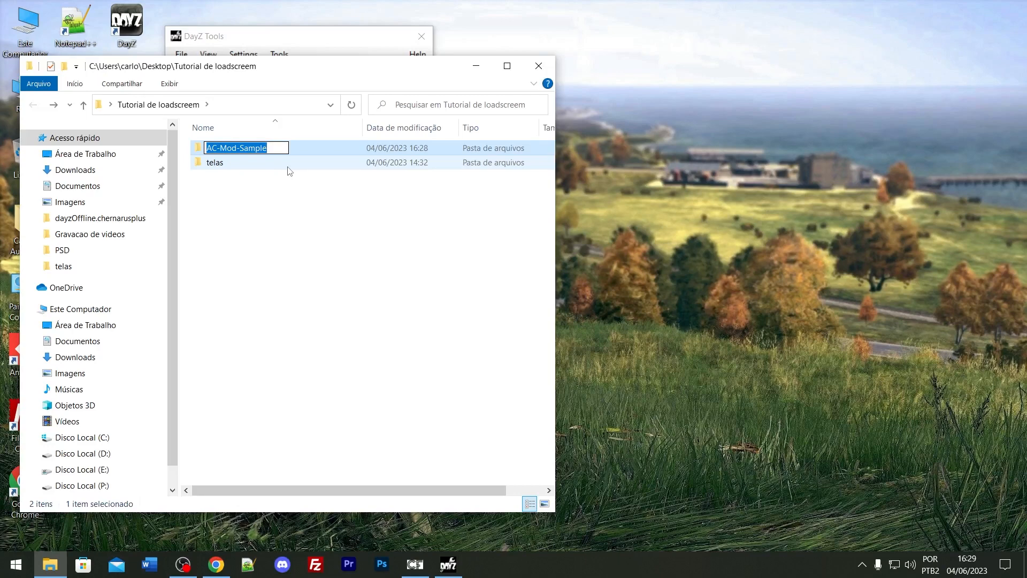
{"action": "type", "text": "Dayz"}
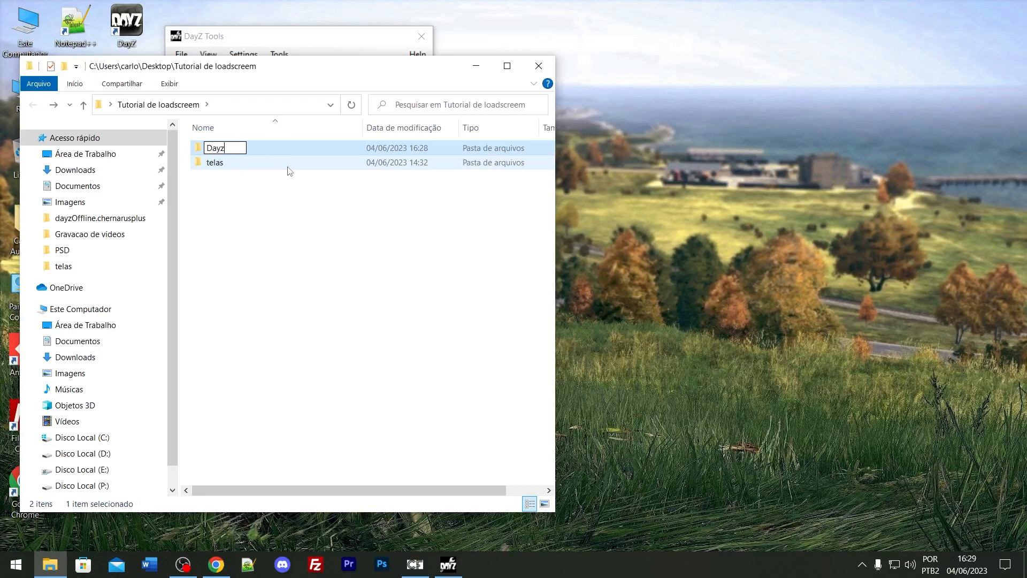
{"action": "type", "text": "TutorialBR"}
{"action": "key", "text": "Return"}
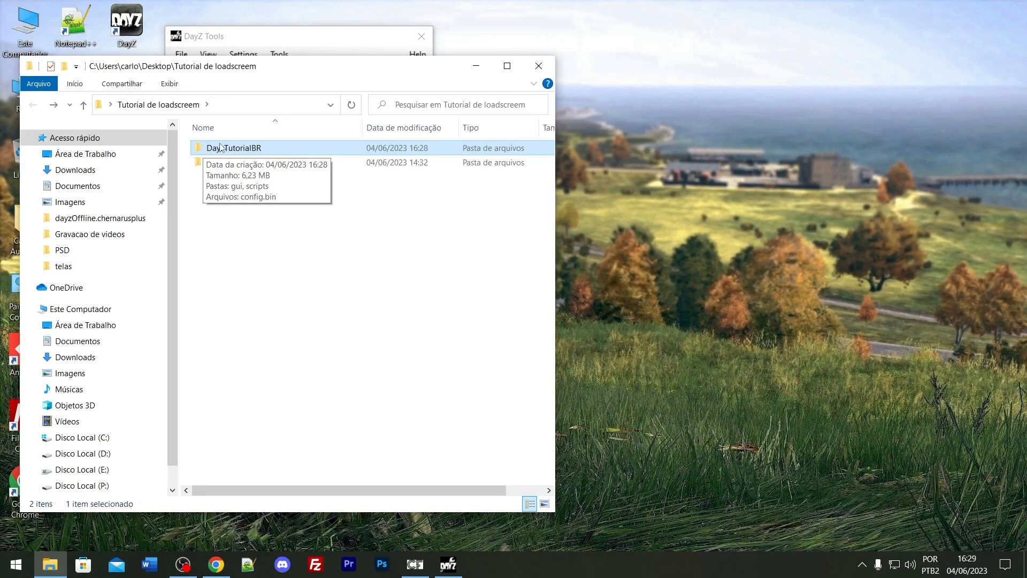
{"action": "left_click", "coordinate": [192, 230]}
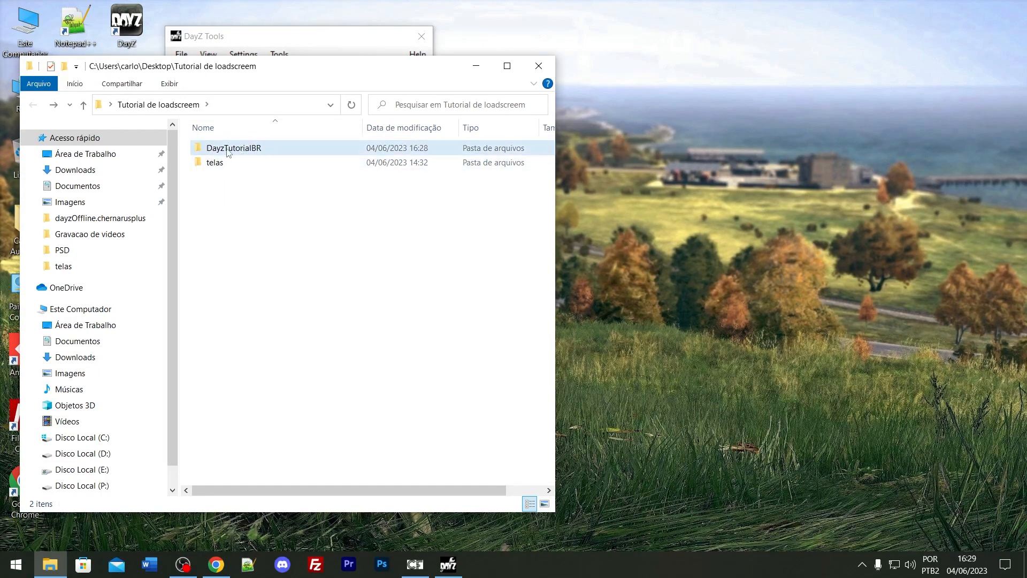
{"action": "mouse_move", "coordinate": [225, 152]}
{"action": "left_click", "coordinate": [236, 153]}
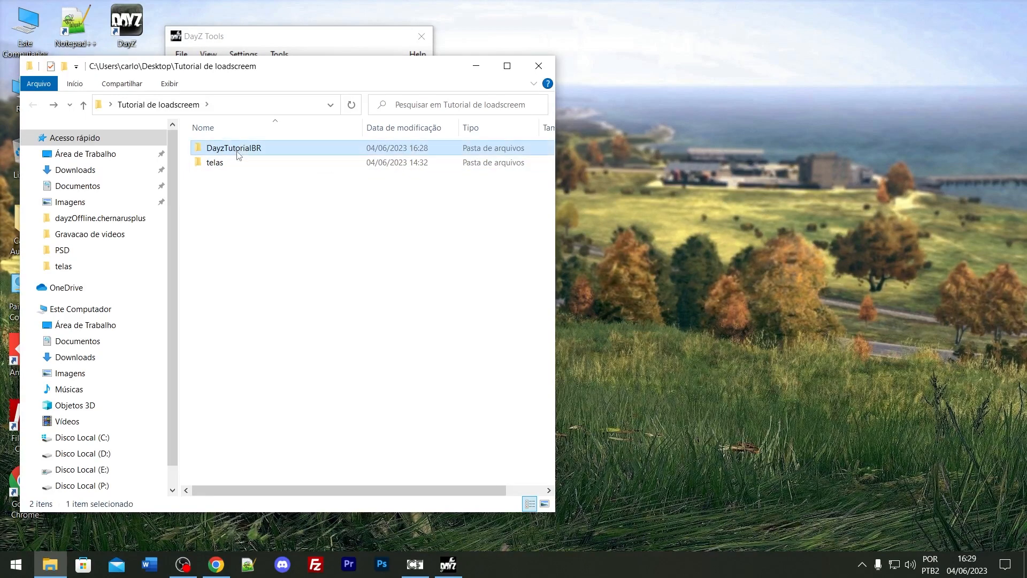
{"action": "right_click", "coordinate": [240, 155]}
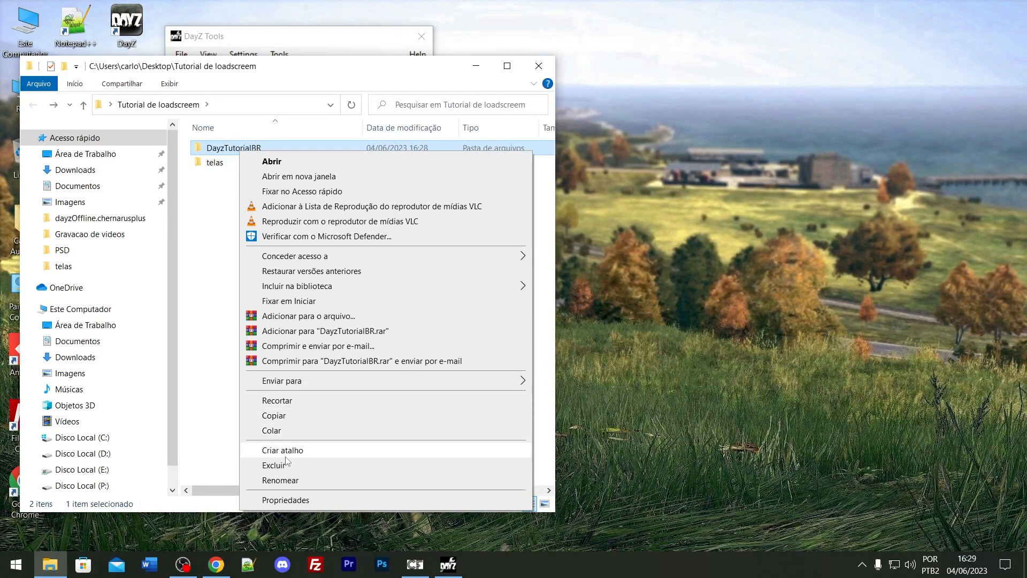
{"action": "left_click", "coordinate": [279, 480]}
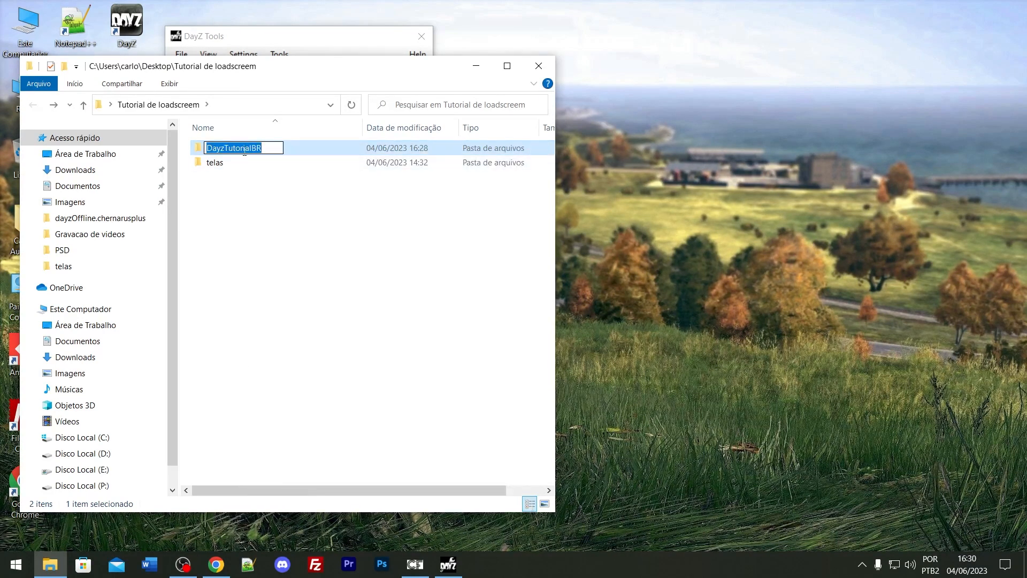
{"action": "left_click", "coordinate": [263, 212]}
{"action": "left_click", "coordinate": [258, 147]}
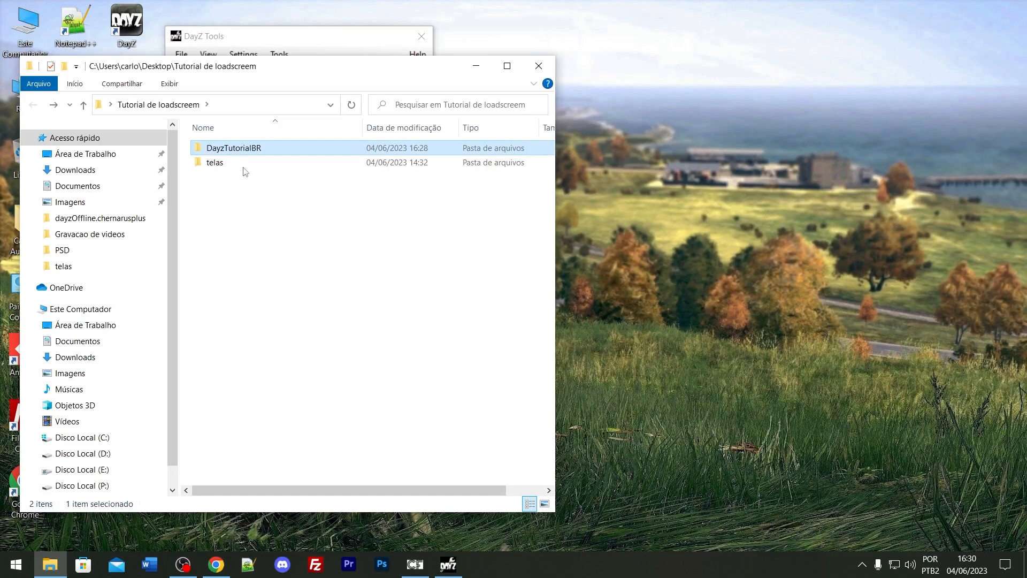
{"action": "key", "text": "F2"}
{"action": "key", "text": "ctrl+c"}
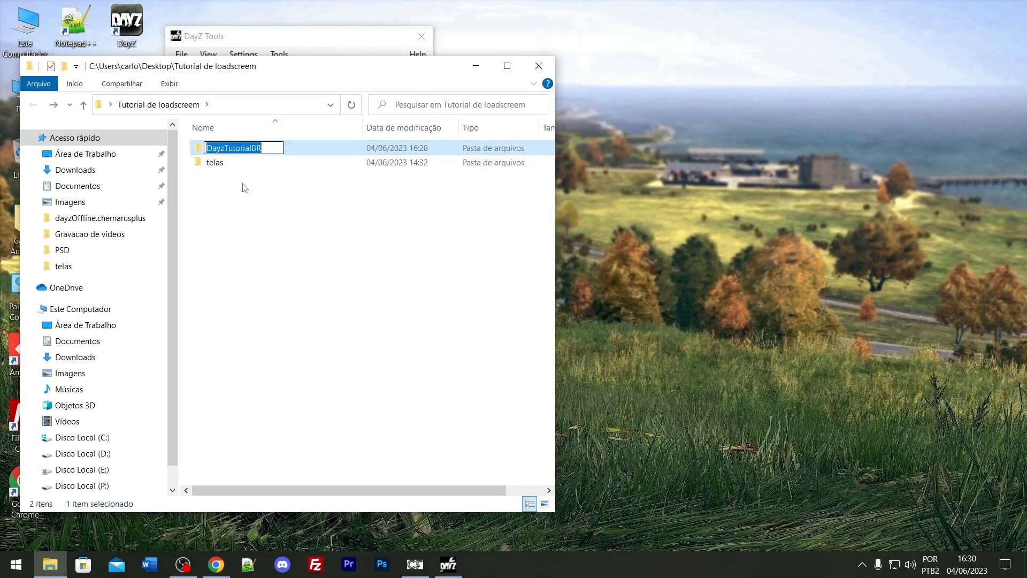
{"action": "right_click", "coordinate": [225, 209]}
{"action": "mouse_move", "coordinate": [264, 399]}
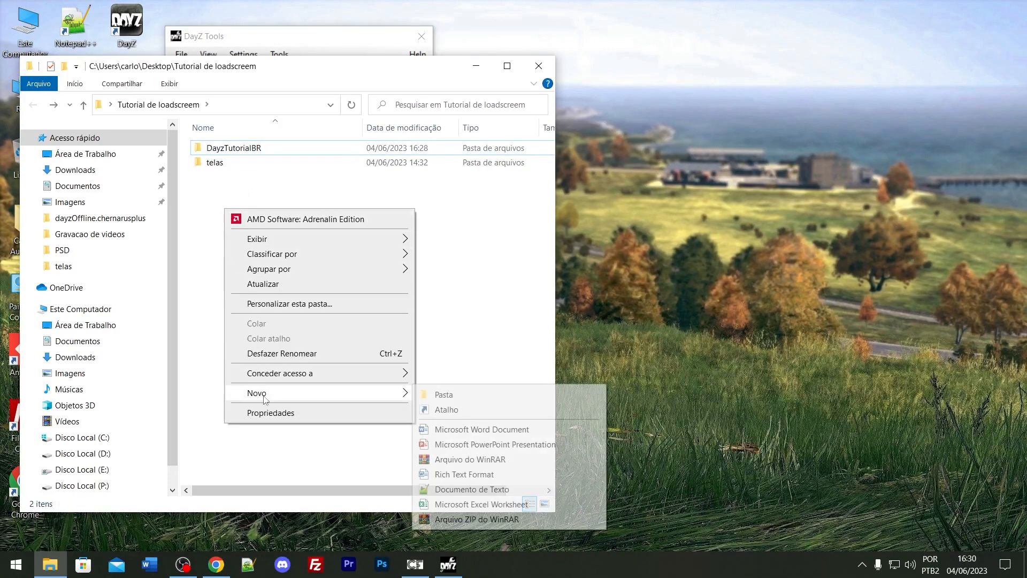
{"action": "left_click", "coordinate": [453, 394]}
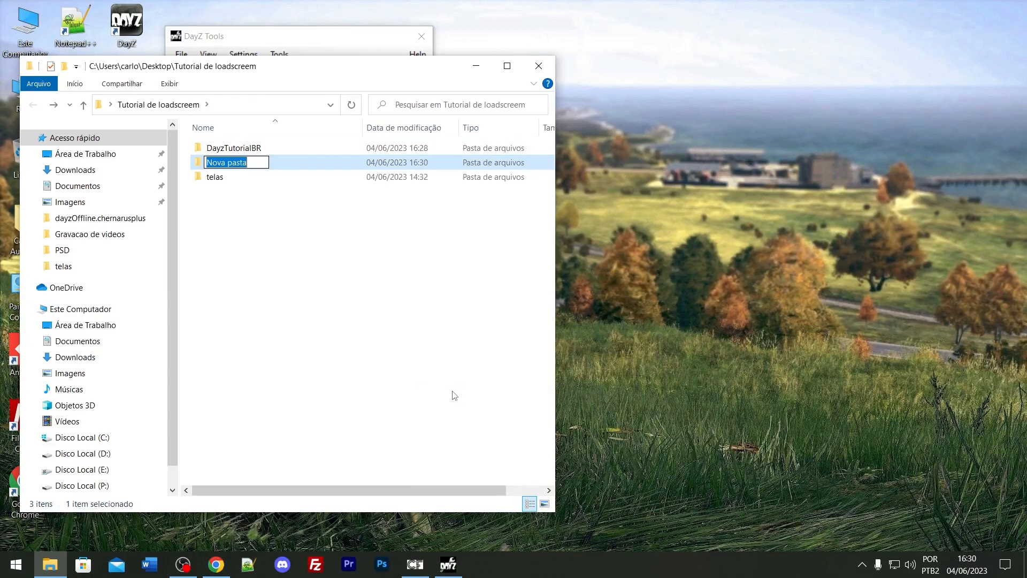
{"action": "type", "text": "@"}
{"action": "key", "text": "ctrl+v"}
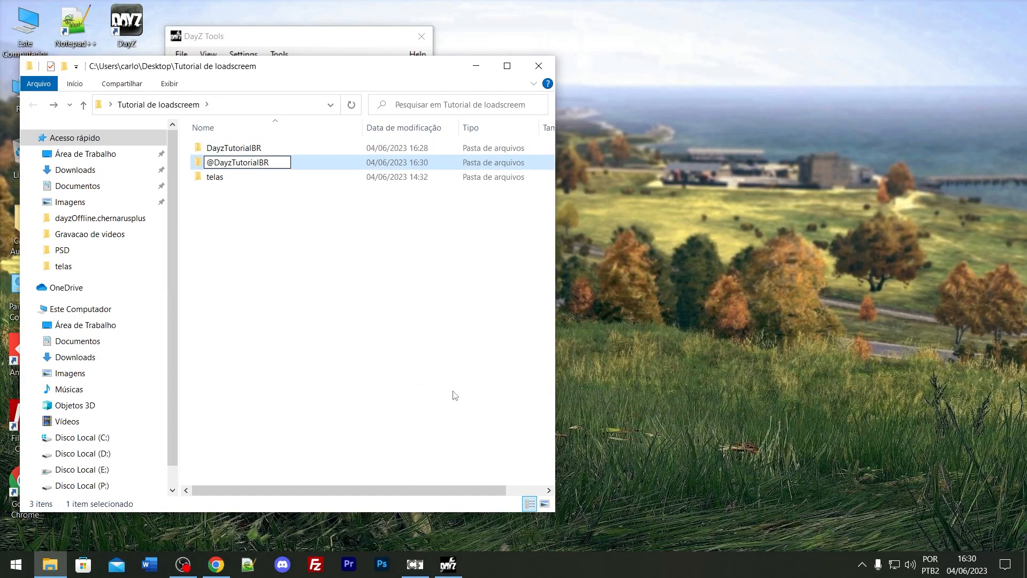
{"action": "left_click", "coordinate": [455, 395]}
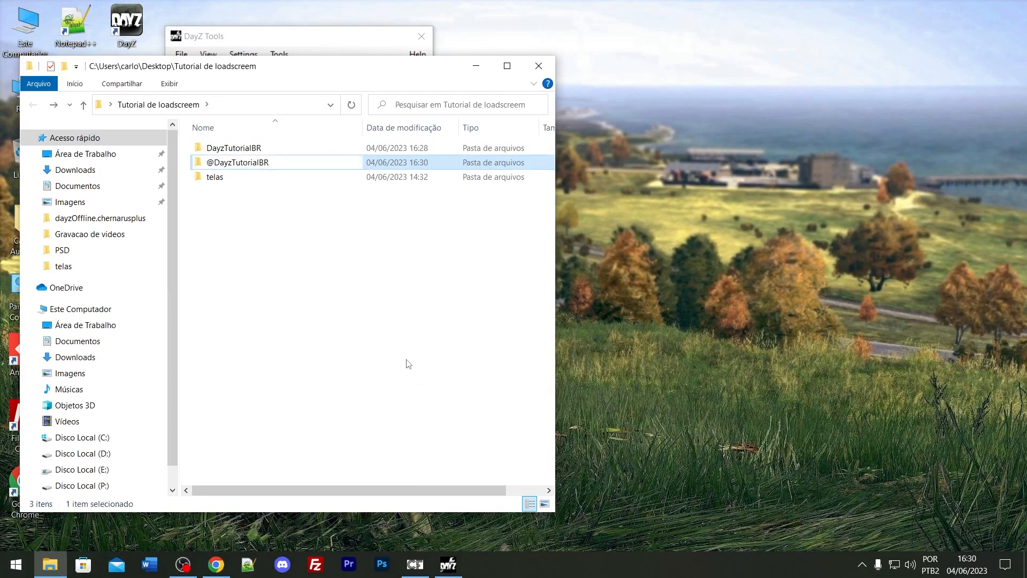
Check the contents of the DayzTutorialBR folder and return to Tutorial de loadscreem.
{"action": "double_click", "coordinate": [261, 151]}
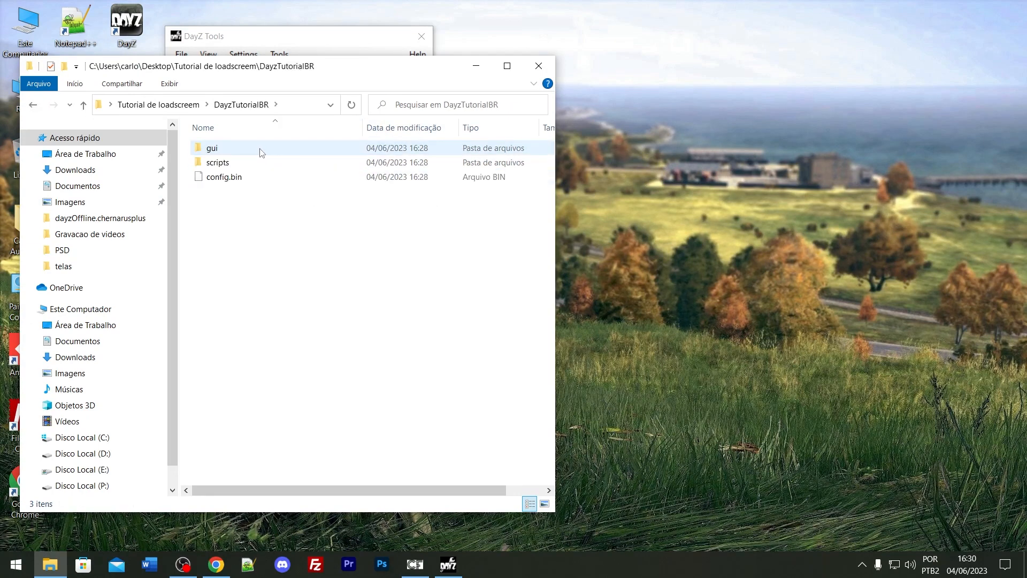
{"action": "left_click", "coordinate": [32, 104]}
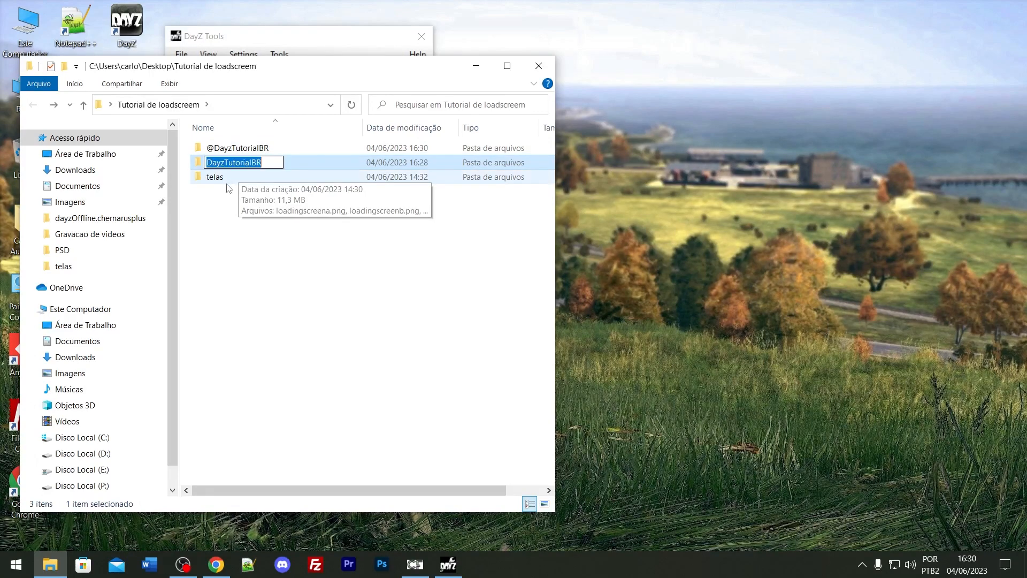
{"action": "left_click", "coordinate": [208, 172]}
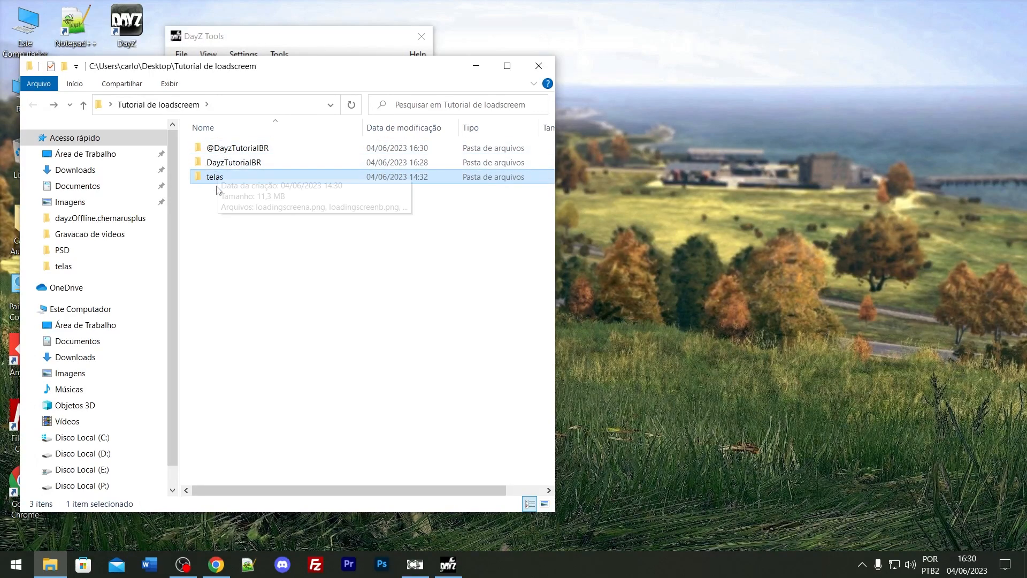
{"action": "double_click", "coordinate": [248, 149]}
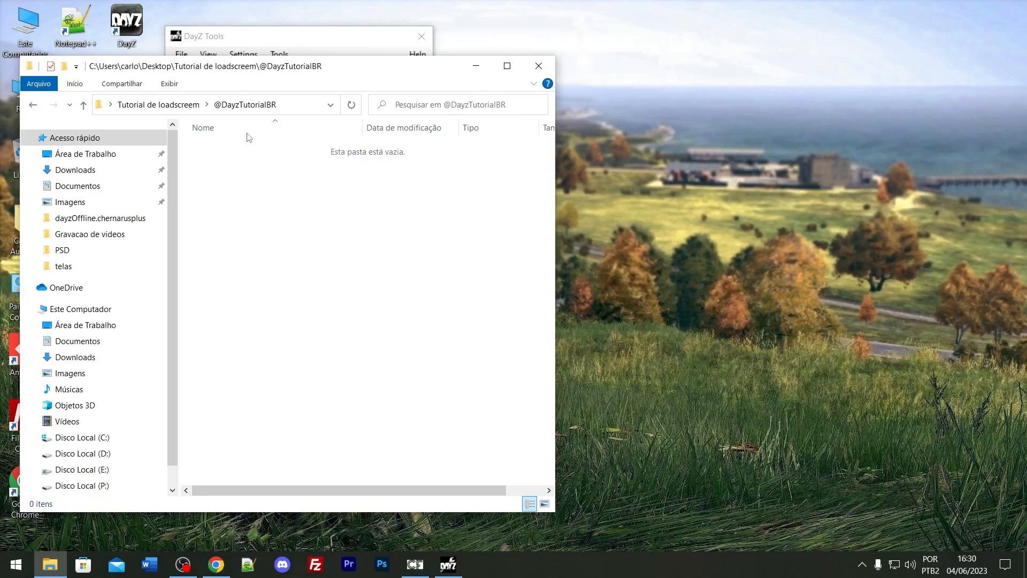
{"action": "left_click", "coordinate": [32, 105]}
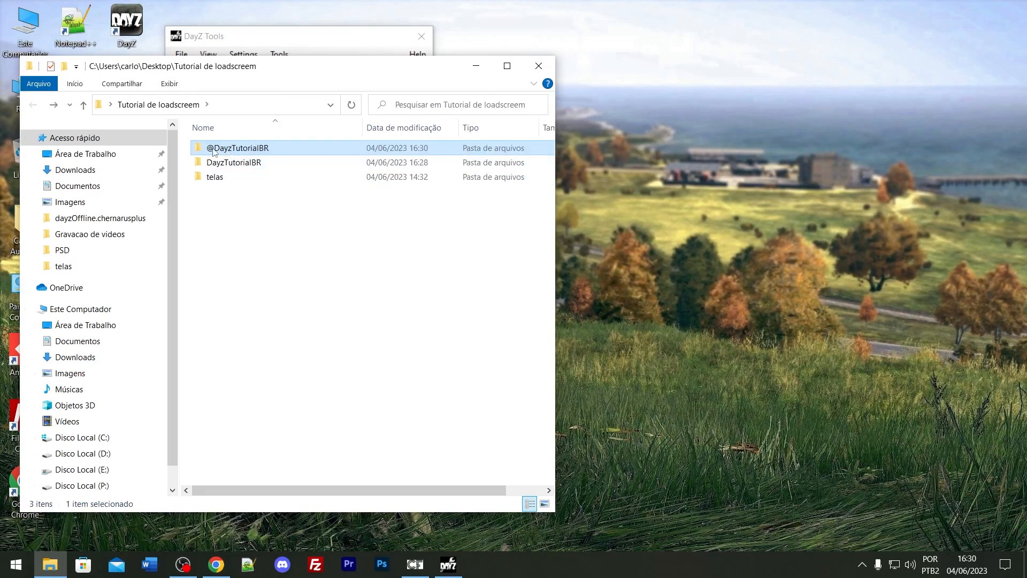
{"action": "key", "text": "F2"}
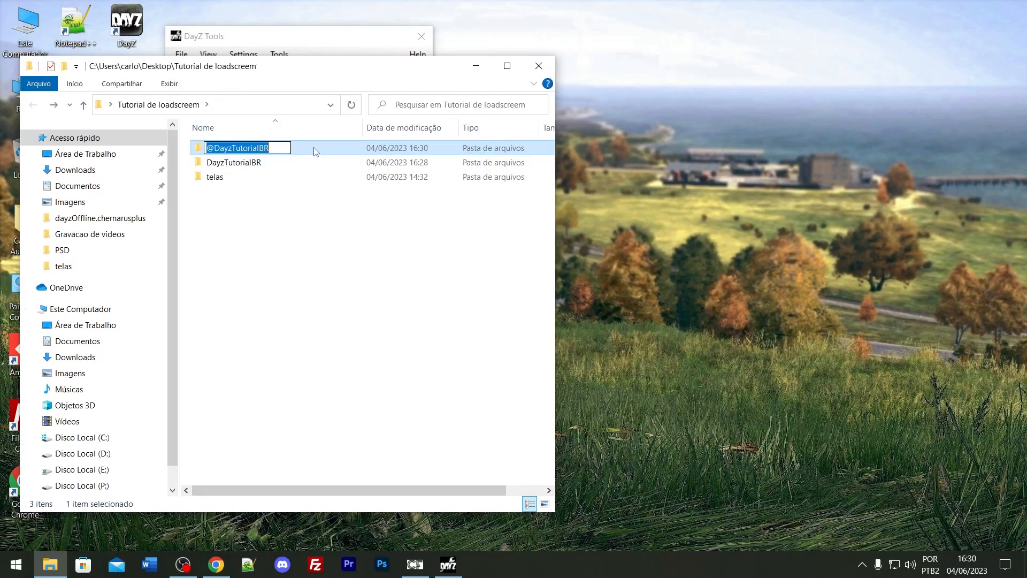
{"action": "left_click", "coordinate": [245, 165]}
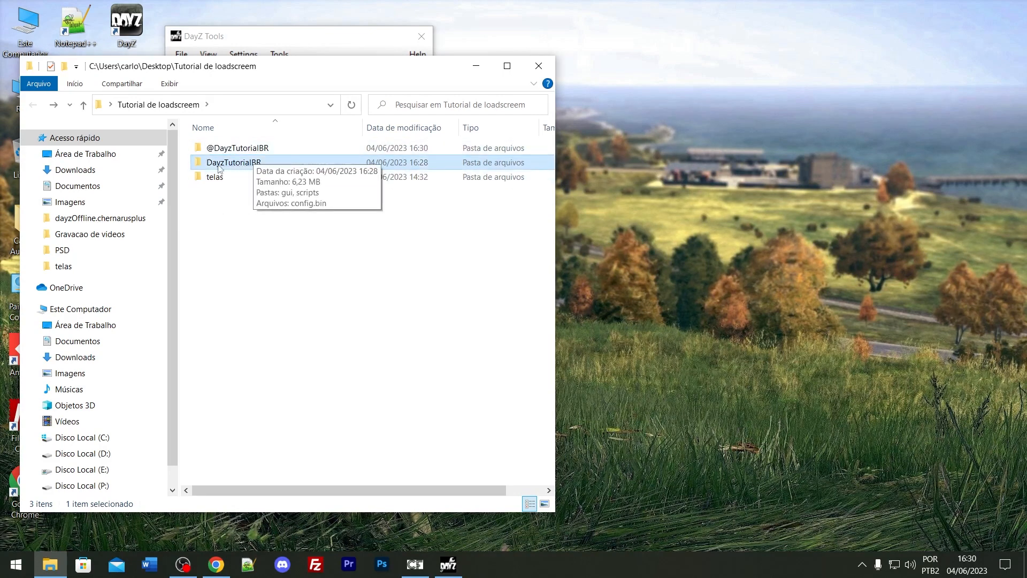
{"action": "left_click", "coordinate": [229, 148]}
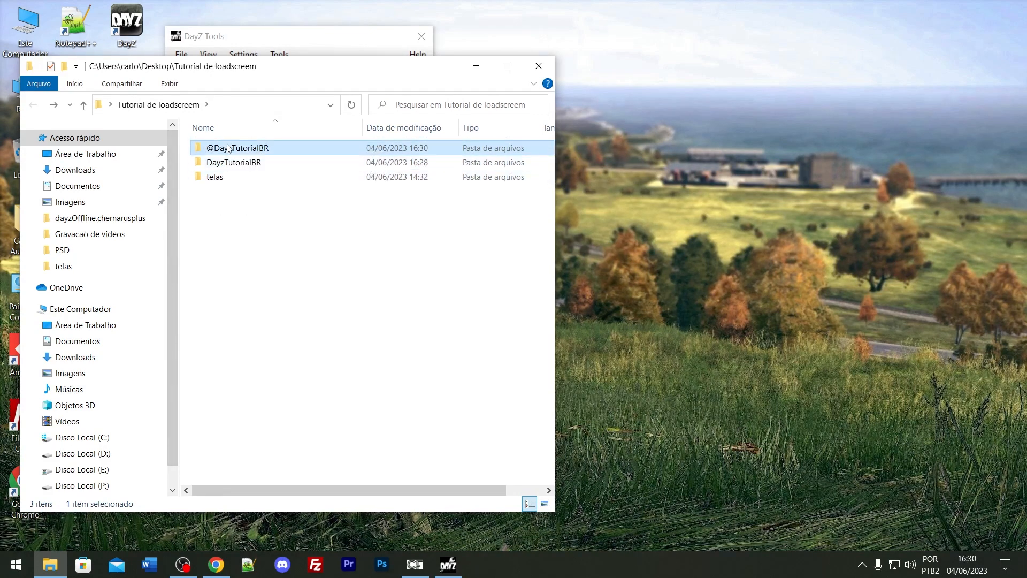
{"action": "double_click", "coordinate": [254, 153]}
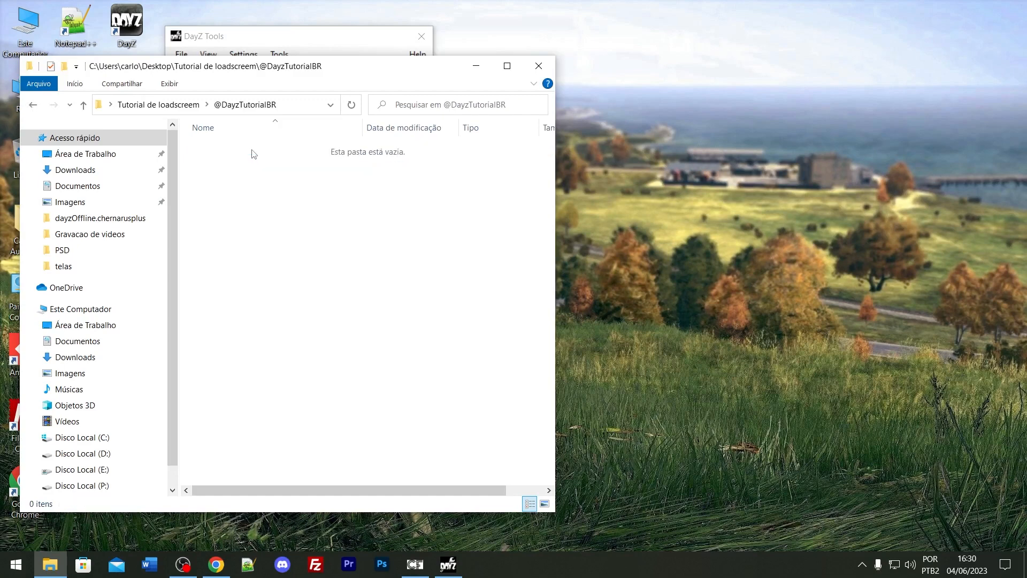
{"action": "right_click", "coordinate": [234, 187]}
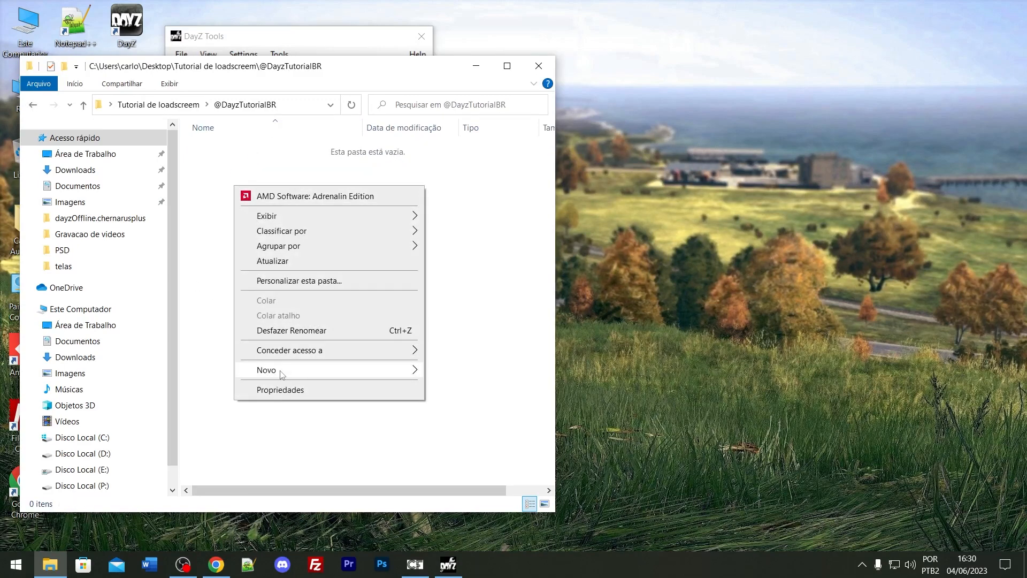
{"action": "mouse_move", "coordinate": [282, 371]}
{"action": "left_click", "coordinate": [470, 371]}
{"action": "type", "text": "a"}
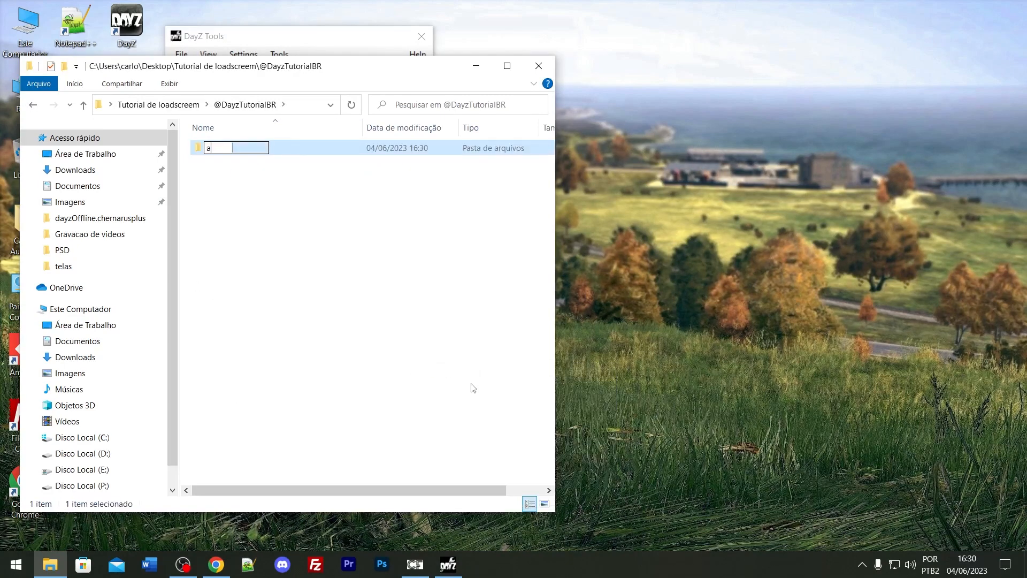
{"action": "type", "text": "ddons"}
{"action": "key", "text": "Return"}
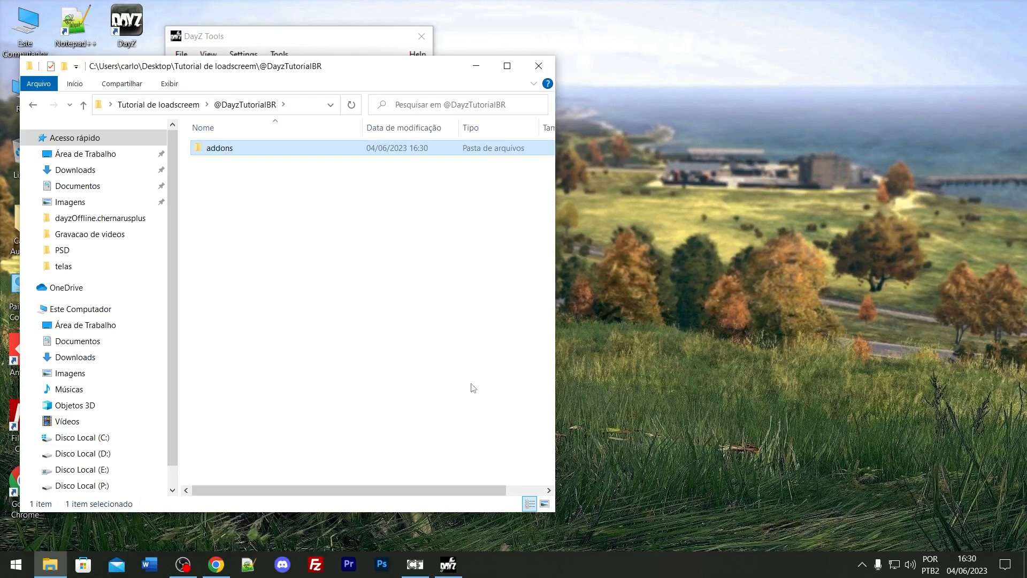
{"action": "right_click", "coordinate": [242, 194]}
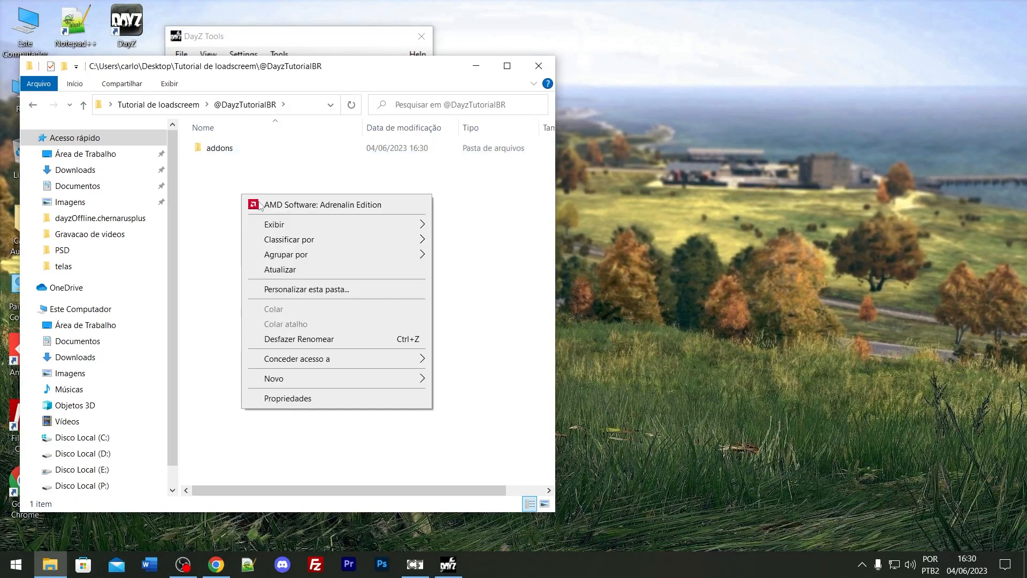
{"action": "mouse_move", "coordinate": [417, 382]}
{"action": "left_click", "coordinate": [484, 381]}
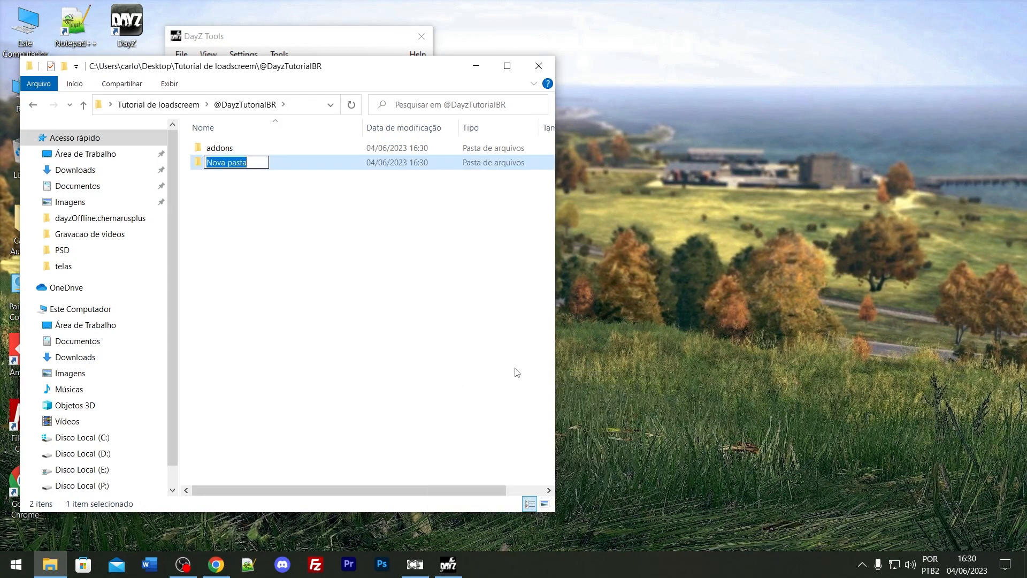
{"action": "type", "text": "keys"}
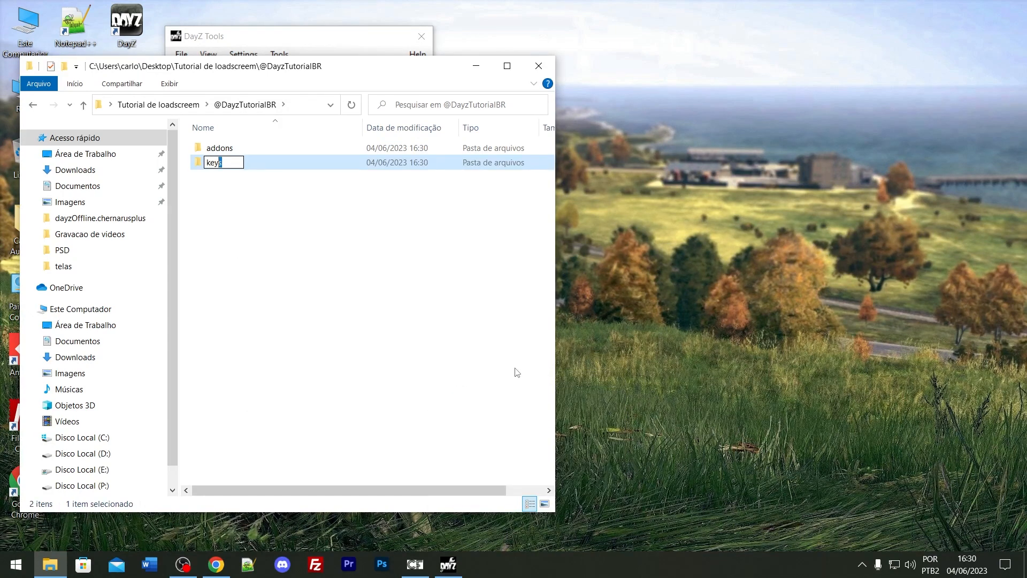
{"action": "key", "text": "Return"}
{"action": "left_click", "coordinate": [213, 188]}
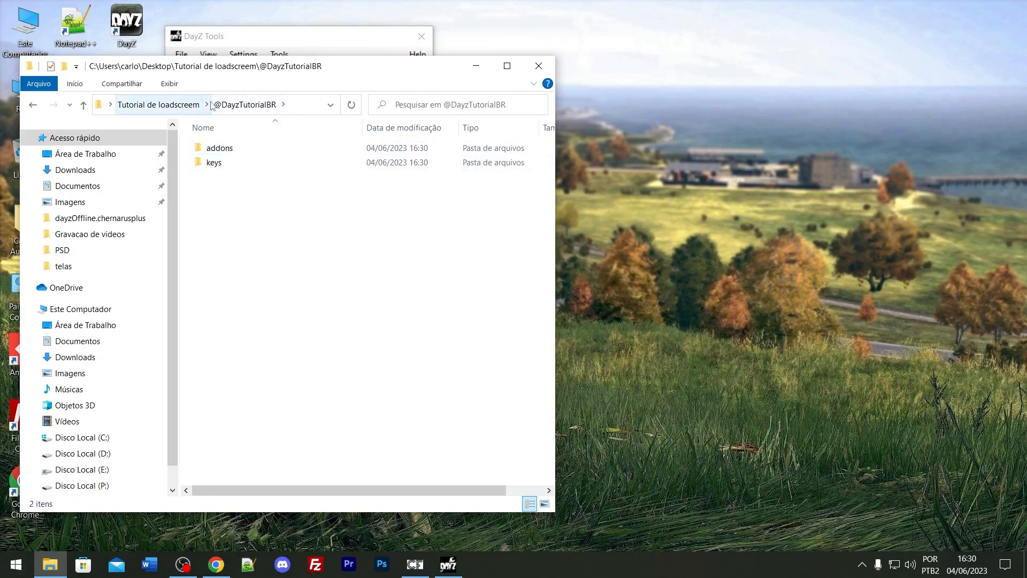
{"action": "left_click", "coordinate": [158, 104]}
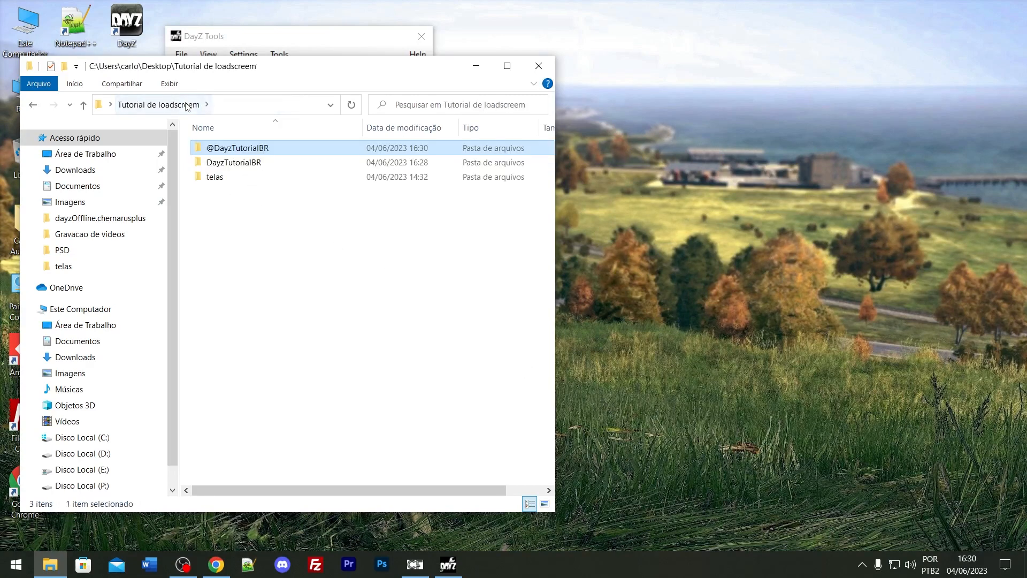
{"action": "double_click", "coordinate": [241, 162]}
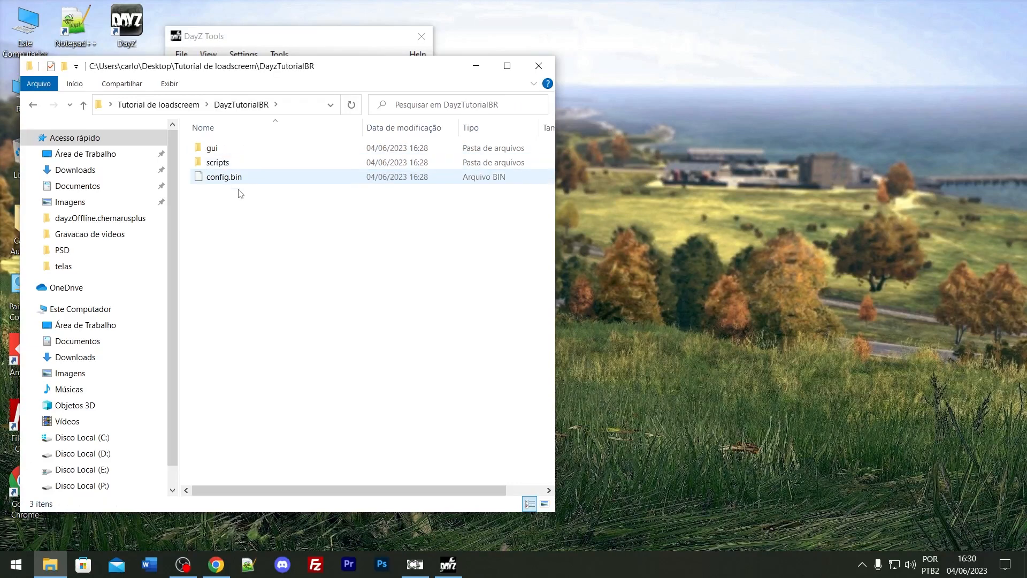
{"action": "left_click_drag", "start_coordinate": [294, 249], "coordinate": [212, 144]}
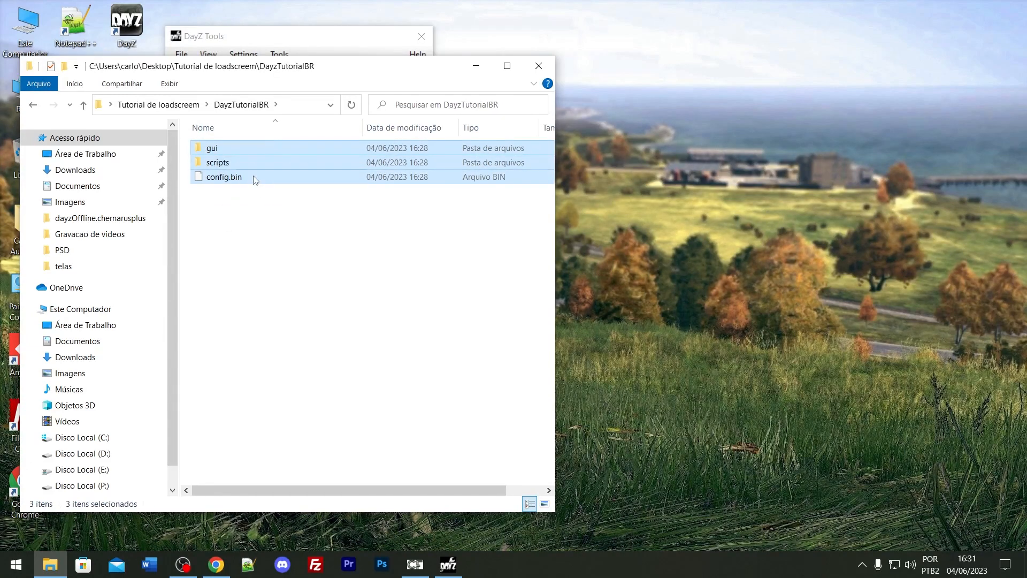
{"action": "left_click", "coordinate": [260, 220]}
{"action": "left_click", "coordinate": [197, 107]}
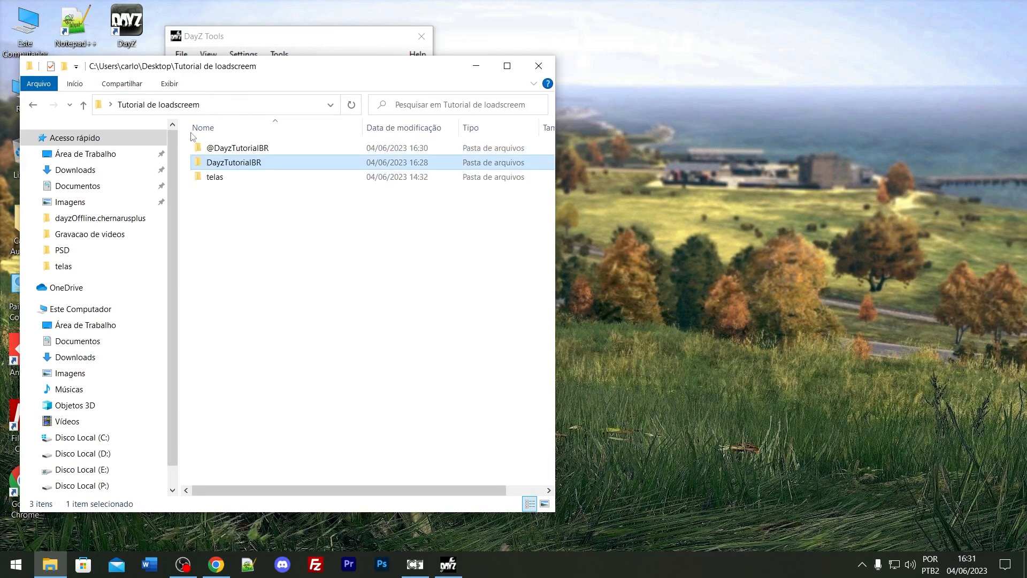
{"action": "double_click", "coordinate": [235, 147]}
{"action": "left_click_drag", "start_coordinate": [242, 233], "coordinate": [195, 148]}
{"action": "left_click", "coordinate": [249, 149]}
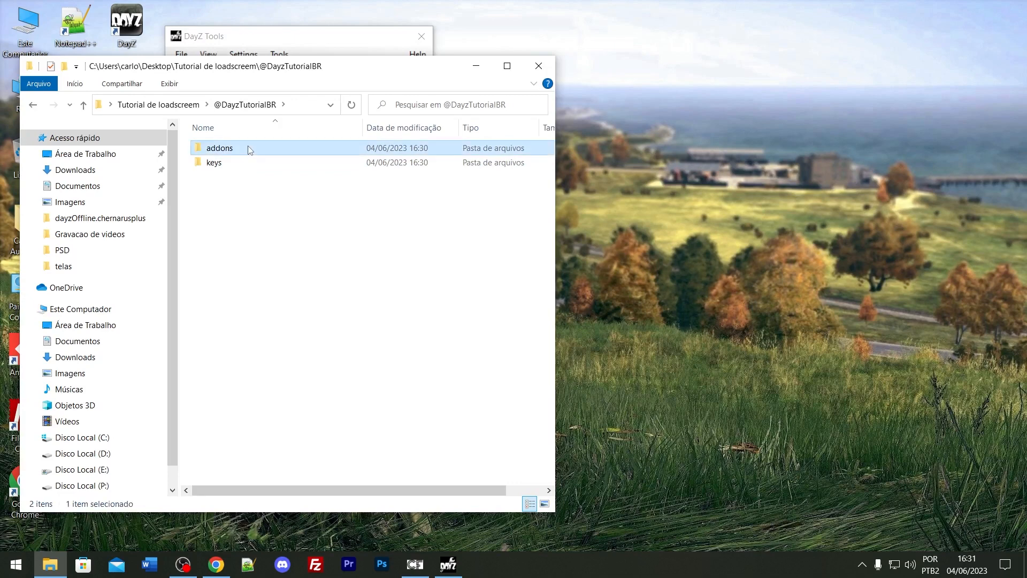
{"action": "left_click", "coordinate": [246, 173]}
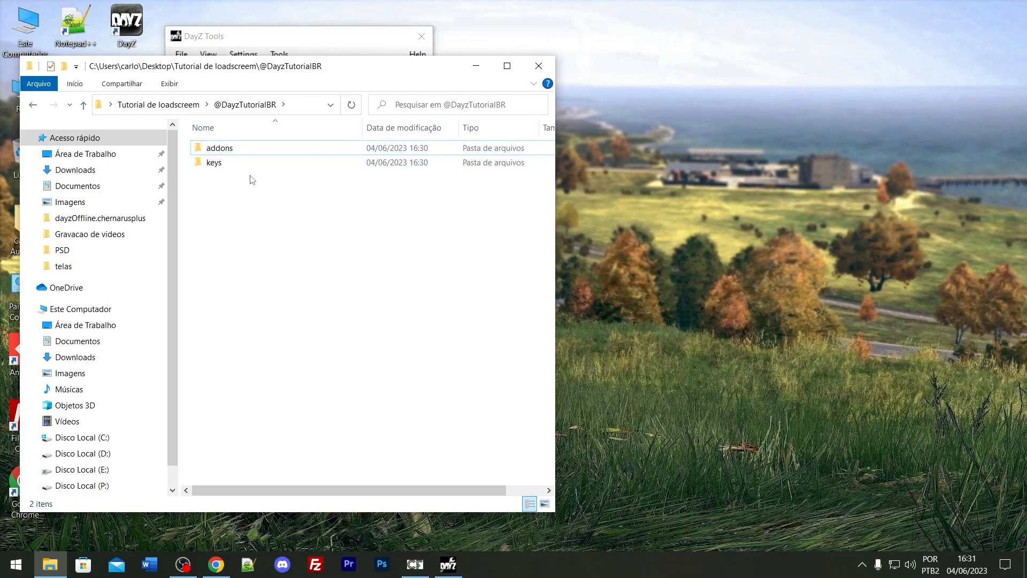
{"action": "key", "text": "BackSpace"}
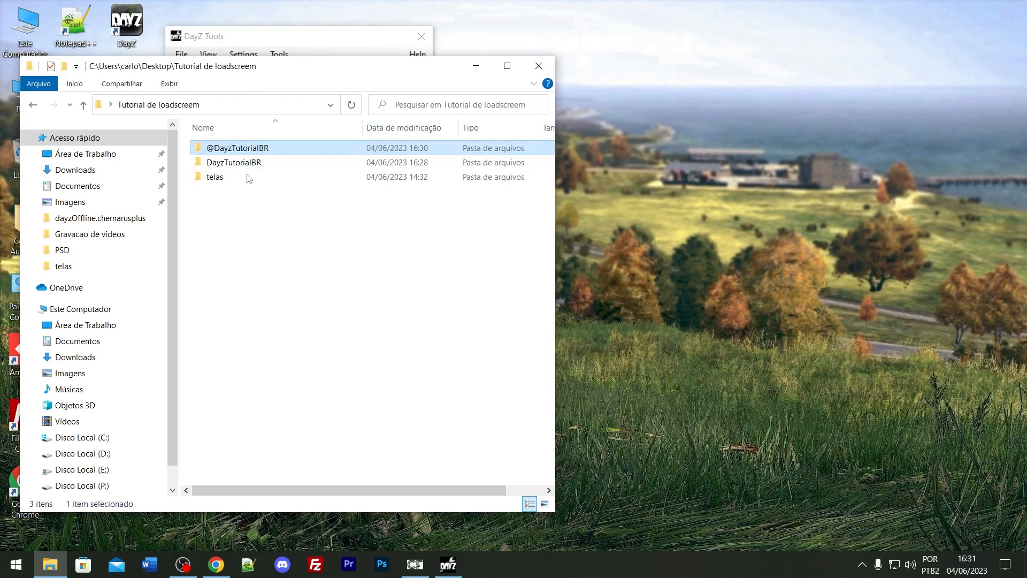
Switch to DayZ Tools, open the Cfg Convert utility's folder and place its window beside the Tutorial de loadscreem window.
{"action": "left_click", "coordinate": [254, 36]}
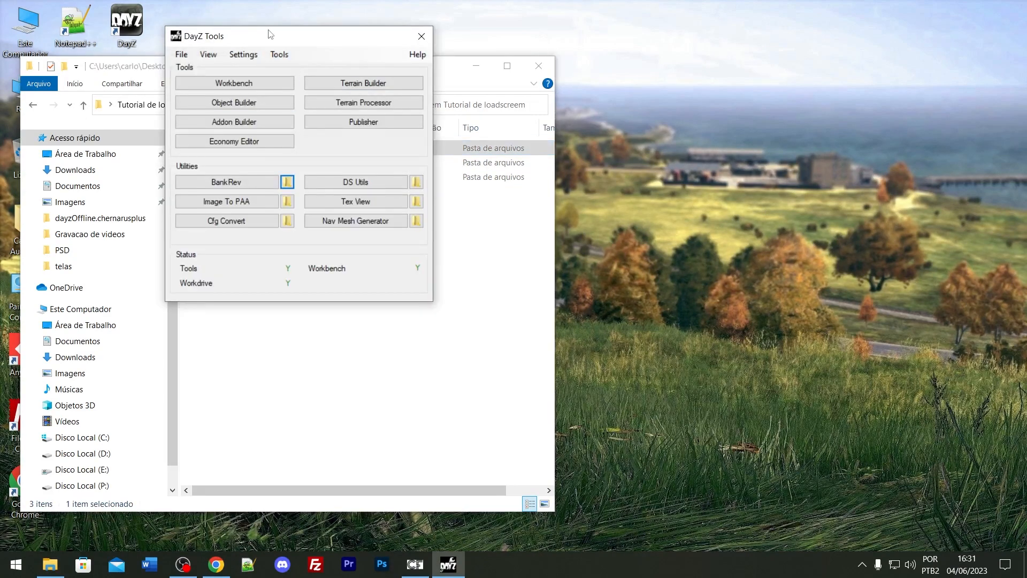
{"action": "left_click_drag", "start_coordinate": [272, 33], "coordinate": [719, 93]}
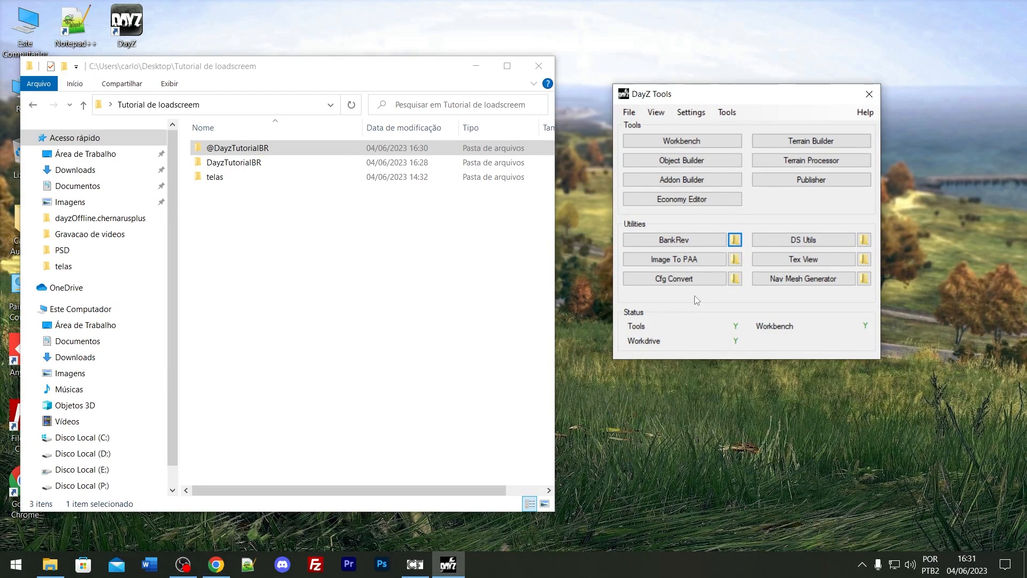
{"action": "left_click", "coordinate": [733, 280]}
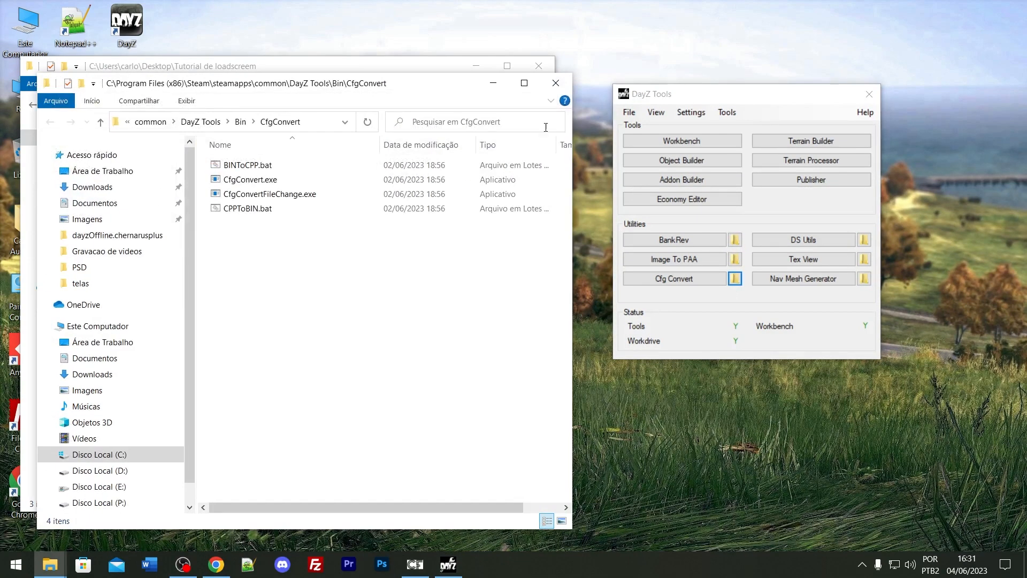
{"action": "left_click_drag", "start_coordinate": [348, 87], "coordinate": [783, 73]}
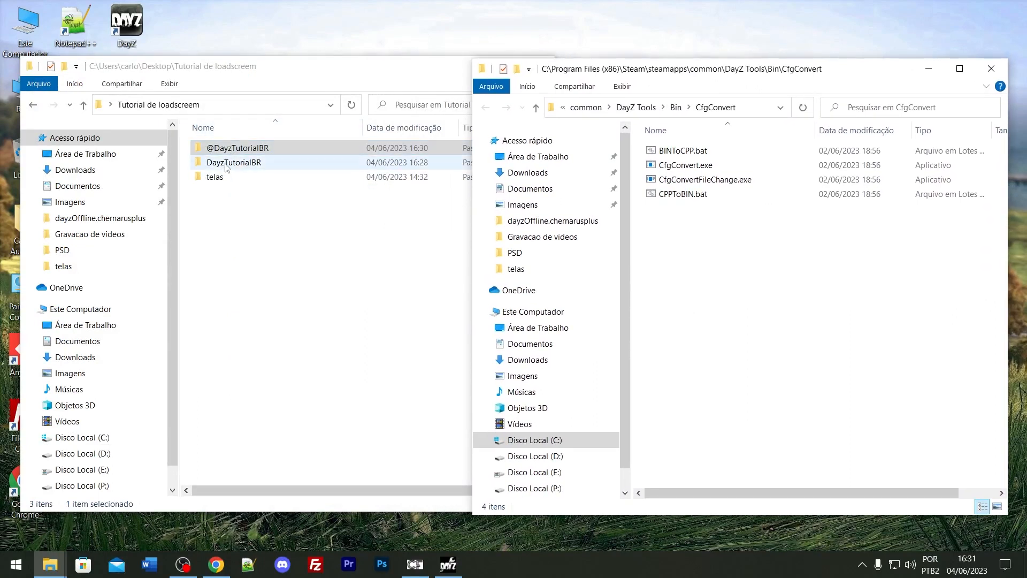
Convert config.bin from the DayzTutorialBR folder to config.cpp with BINToCPP.bat and close the CfgConvert folder.
{"action": "left_click", "coordinate": [255, 163]}
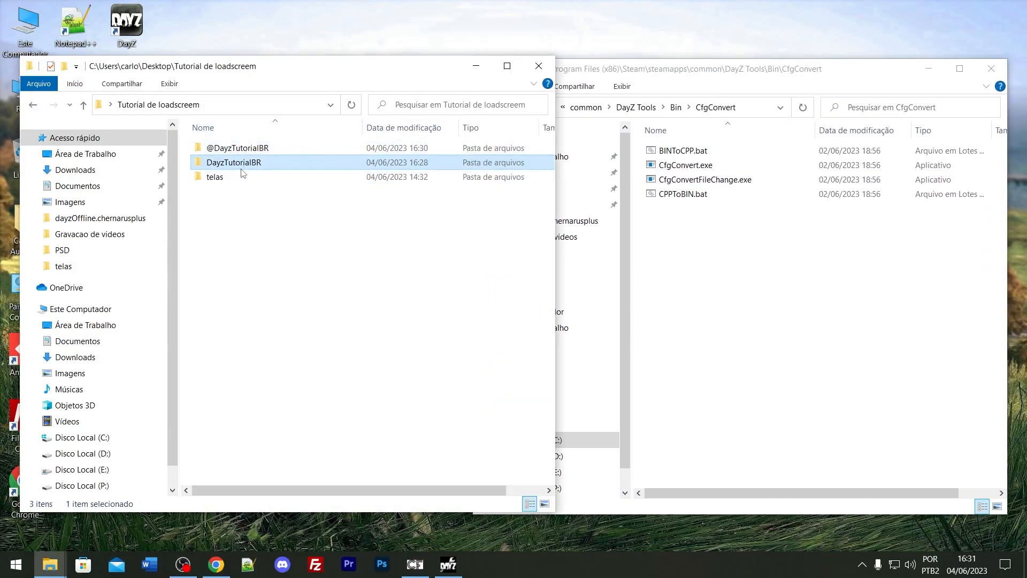
{"action": "double_click", "coordinate": [241, 167]}
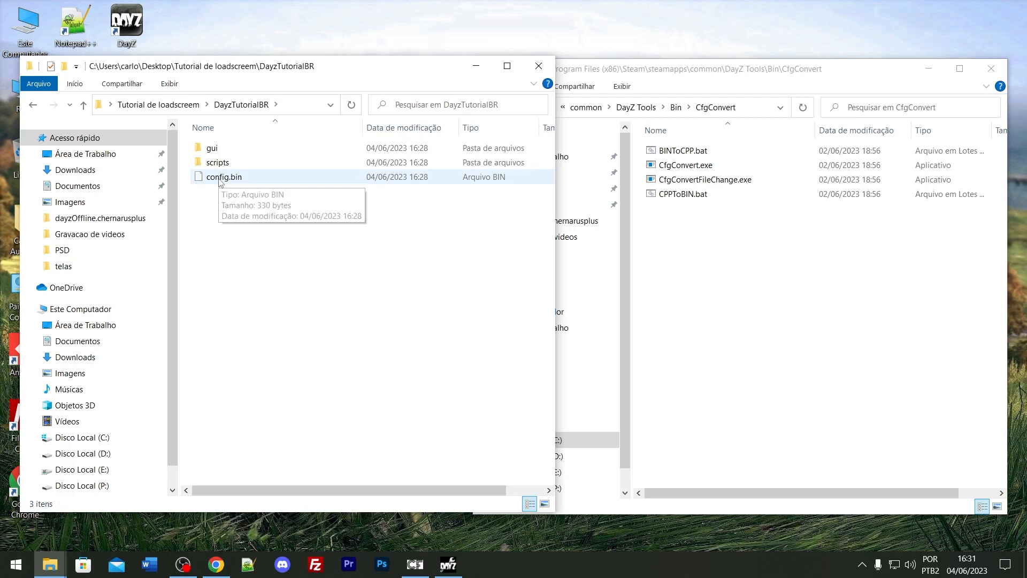
{"action": "left_click_drag", "start_coordinate": [219, 177], "coordinate": [698, 157]}
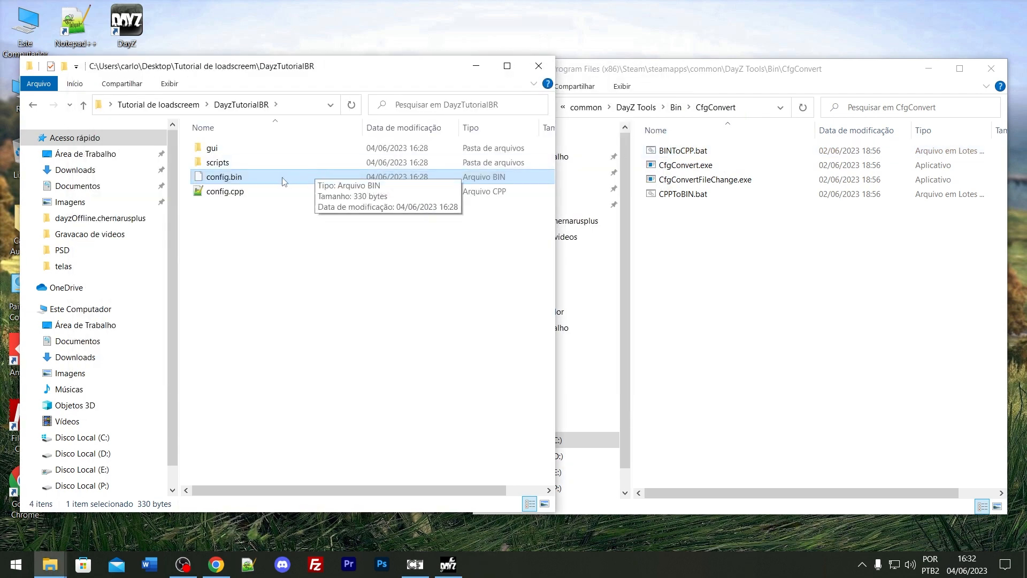
{"action": "left_click", "coordinate": [992, 68]}
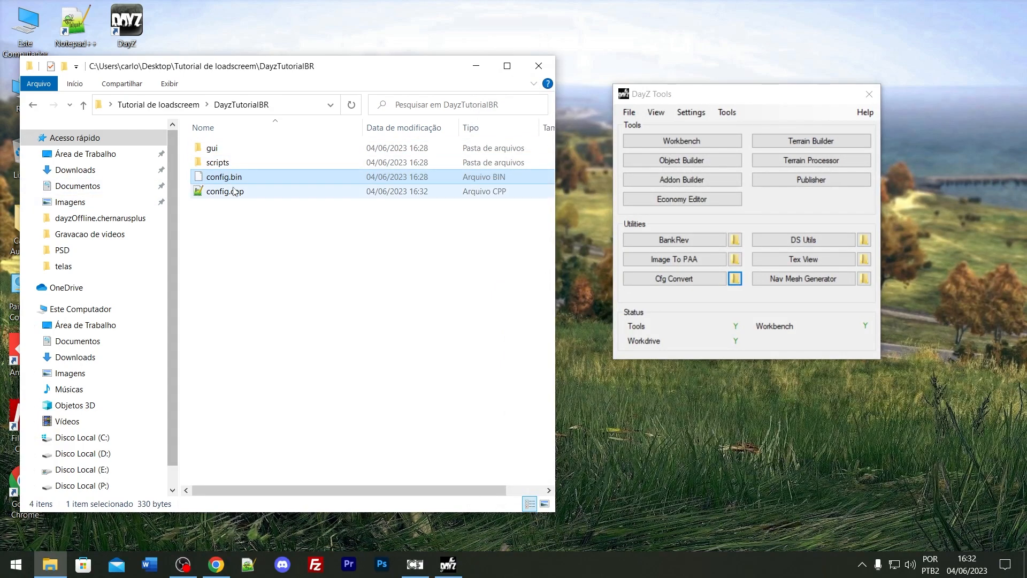
Permanently delete config.bin from the DayzTutorialBR folder and reopen that folder from Tutorial de loadscreem.
{"action": "key", "text": "shift+Delete"}
{"action": "key", "text": "Return"}
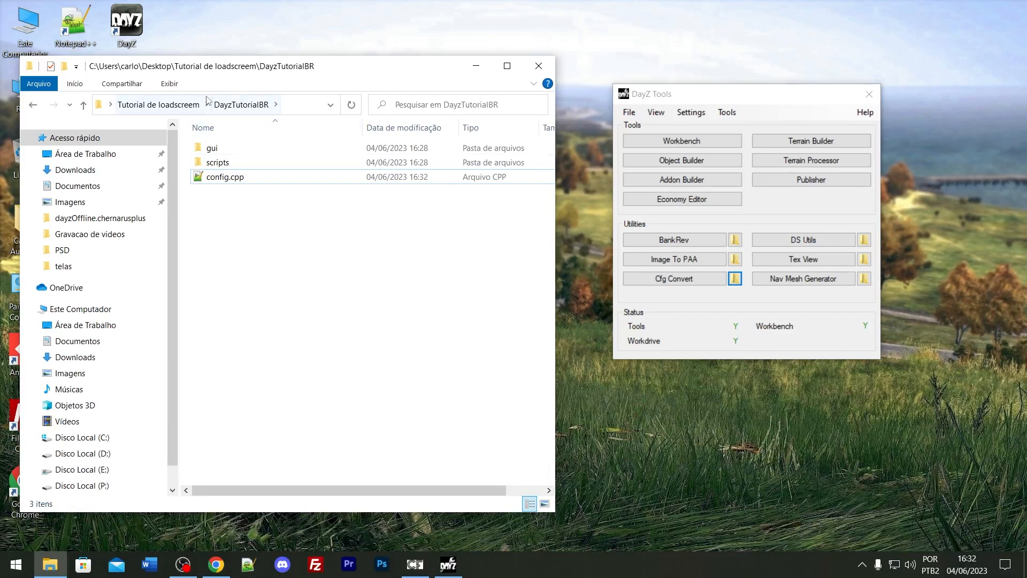
{"action": "left_click", "coordinate": [158, 104]}
{"action": "double_click", "coordinate": [227, 163]}
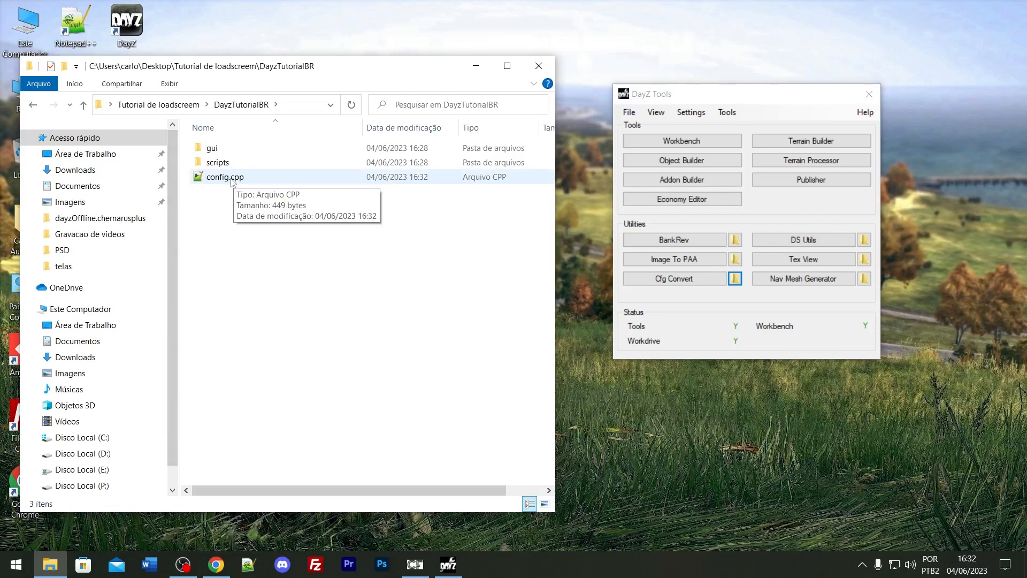
Switch to Chrome, search the web for "notepad ++ download" in a new tab and open the Notepad++ Downloads page.
{"action": "left_click", "coordinate": [16, 564]}
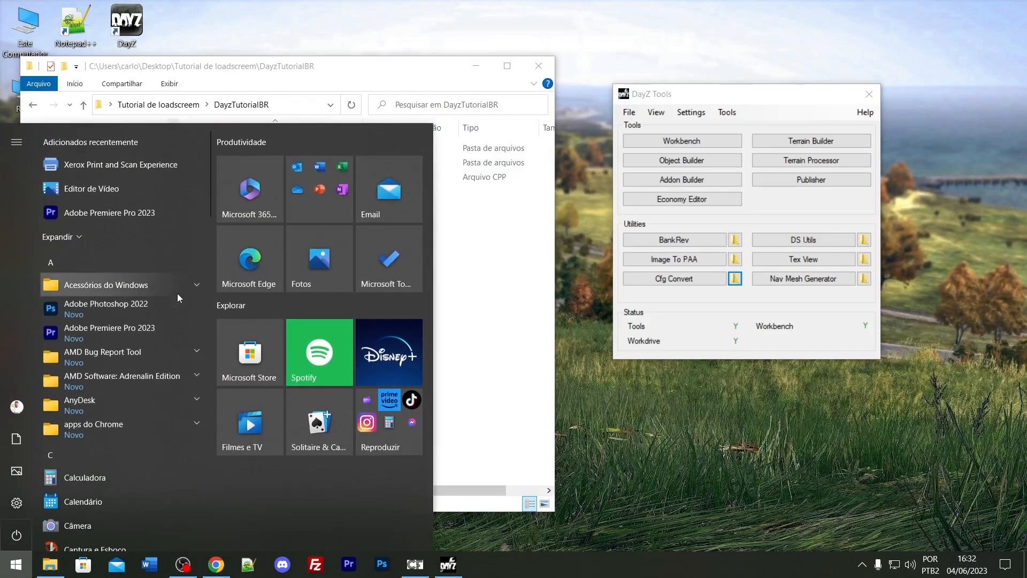
{"action": "type", "text": "note"}
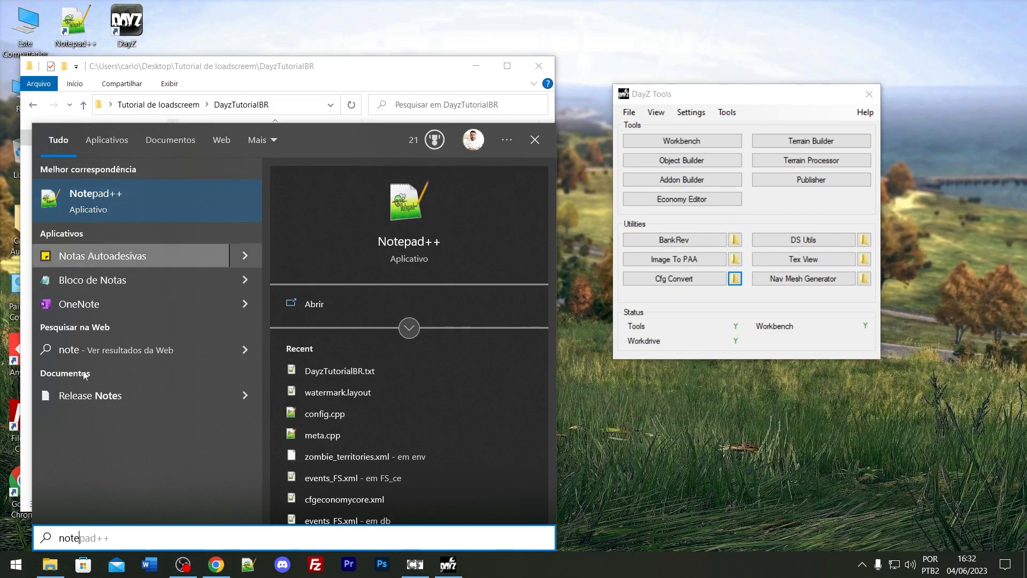
{"action": "left_click", "coordinate": [216, 564]}
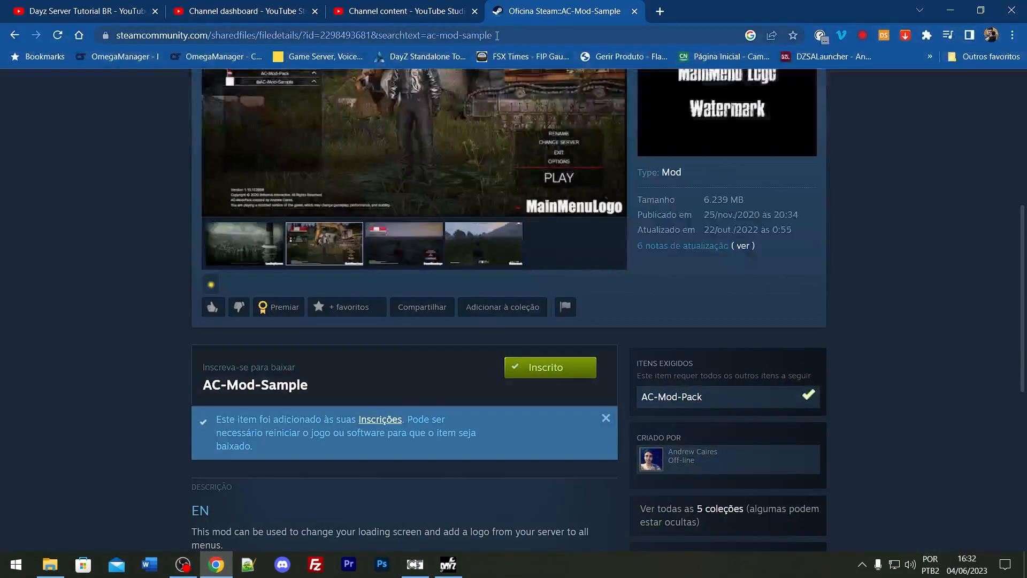
{"action": "left_click", "coordinate": [660, 11]}
{"action": "type", "text": "note"}
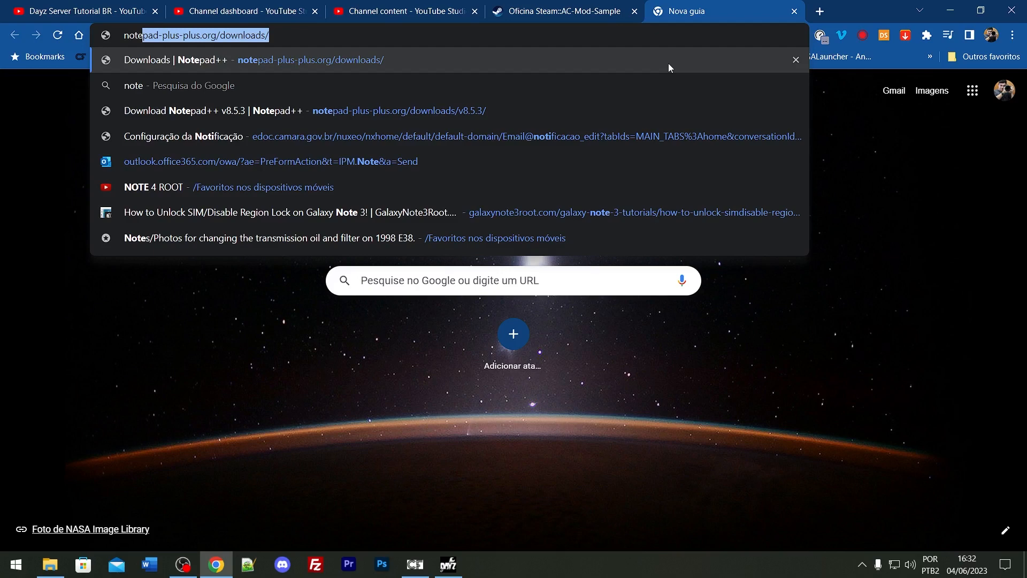
{"action": "type", "text": "pad ++"}
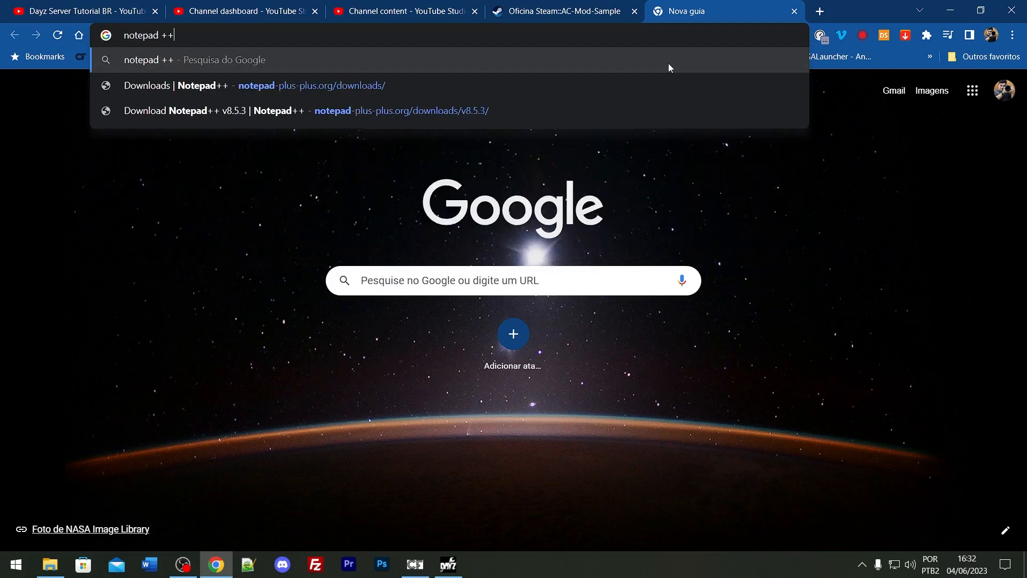
{"action": "type", "text": " dw"}
{"action": "key", "text": "BackSpace"}
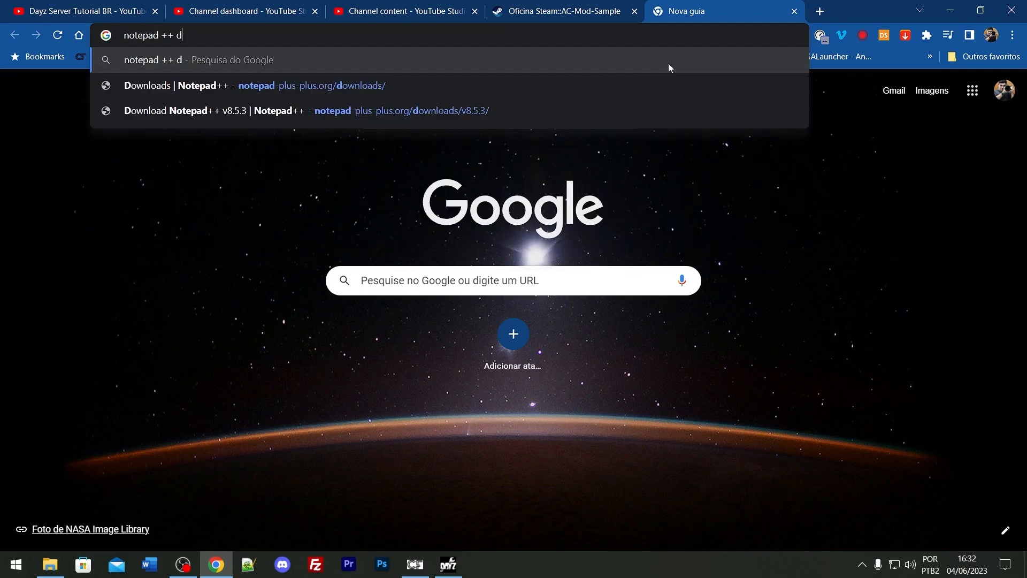
{"action": "type", "text": "ownloia"}
{"action": "key", "text": "BackSpace"}
{"action": "key", "text": "BackSpace"}
{"action": "type", "text": "ad"}
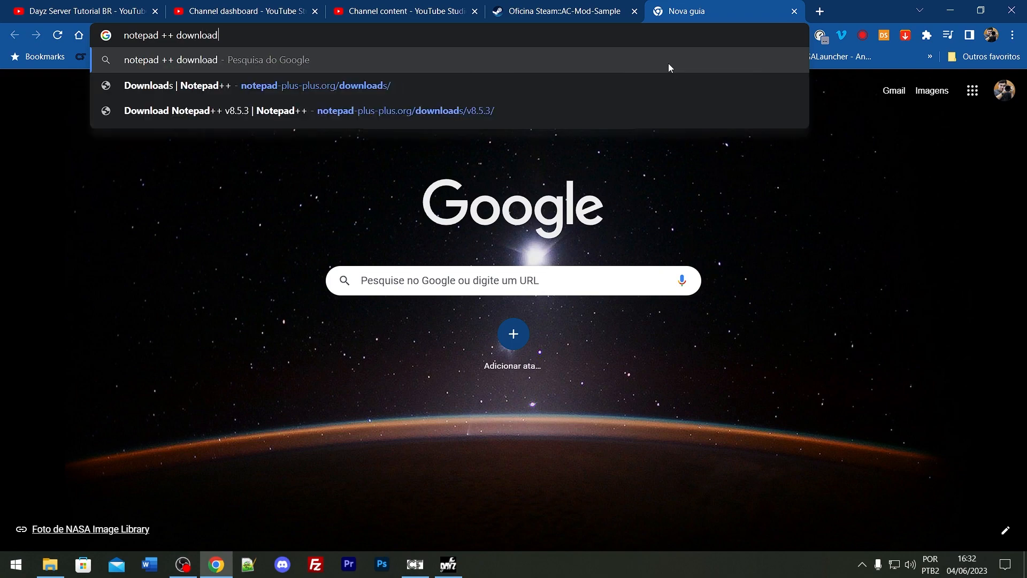
{"action": "key", "text": "Return"}
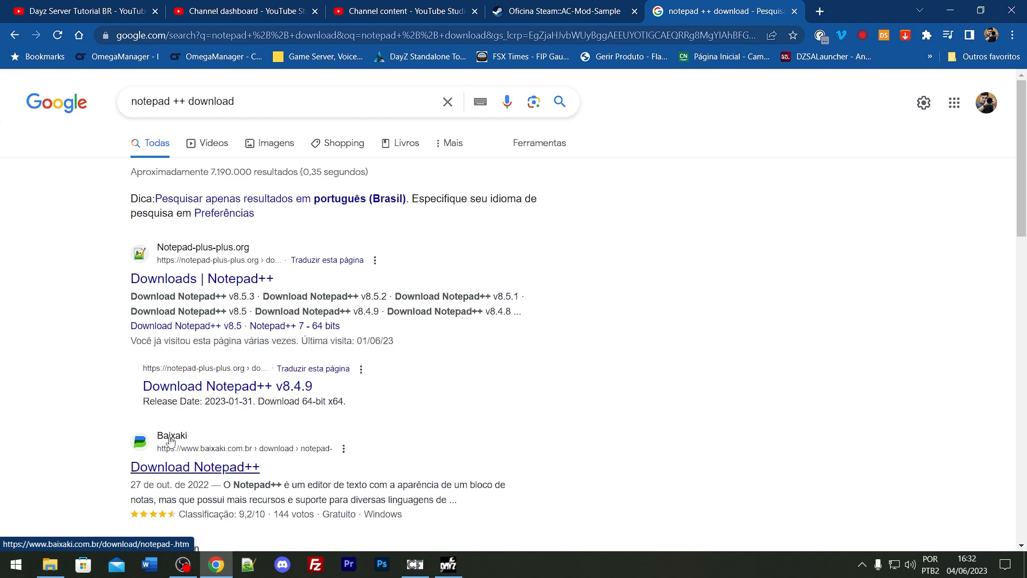
{"action": "left_click", "coordinate": [179, 283]}
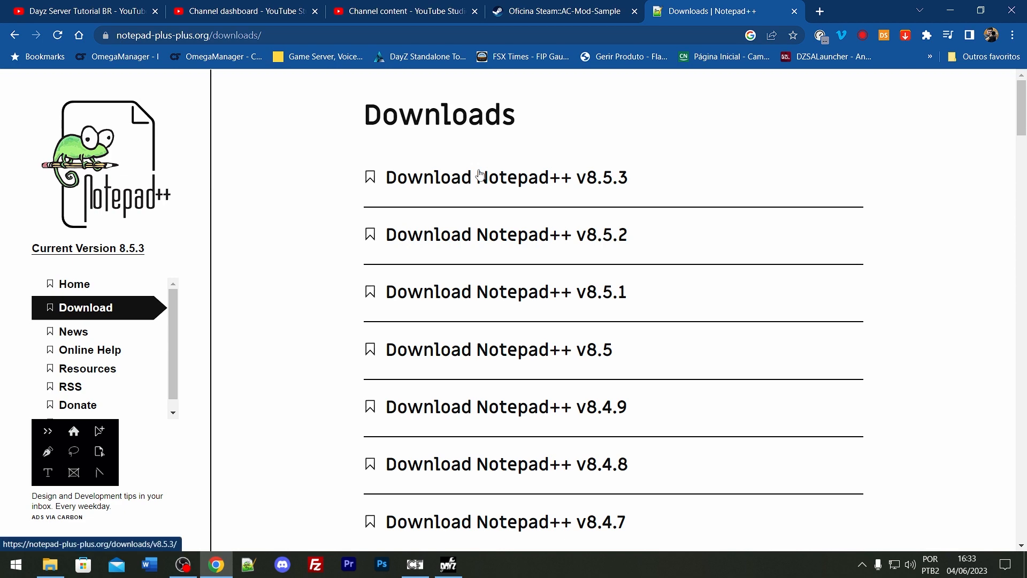
Close the Notepad++ downloads and AC-Mod-Sample browser tabs and minimize the browser.
{"action": "left_click", "coordinate": [794, 12]}
{"action": "left_click", "coordinate": [632, 11]}
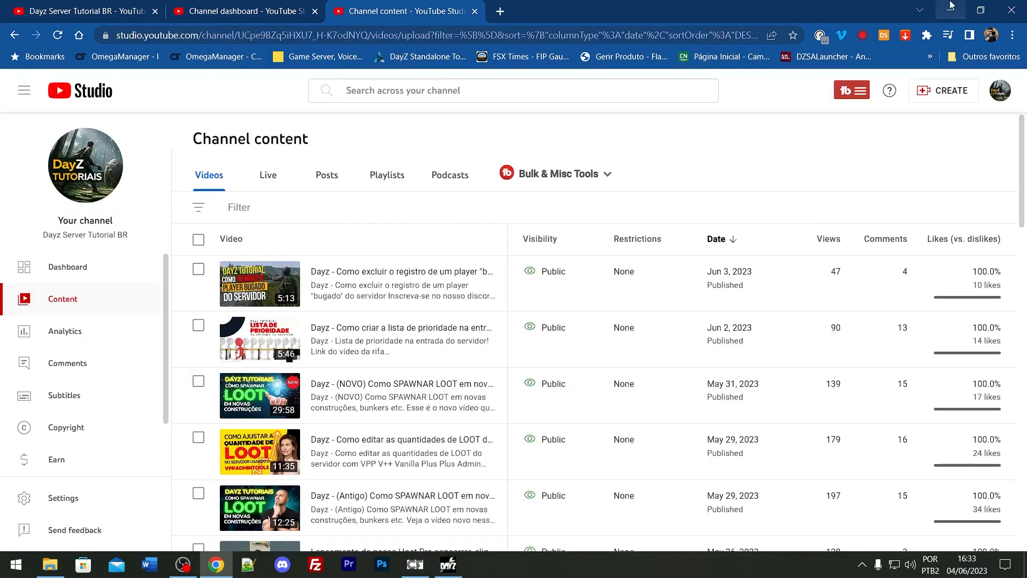
{"action": "left_click", "coordinate": [950, 10]}
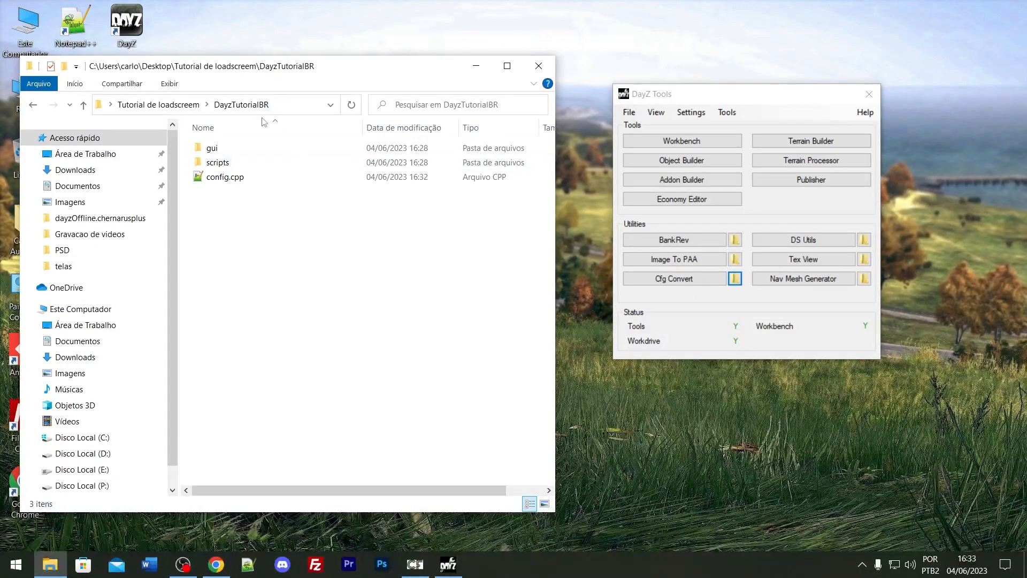
Open config.cpp from the DayzTutorialBR folder in Notepad++ and enlarge the editor window's height to show more code.
{"action": "right_click", "coordinate": [223, 178]}
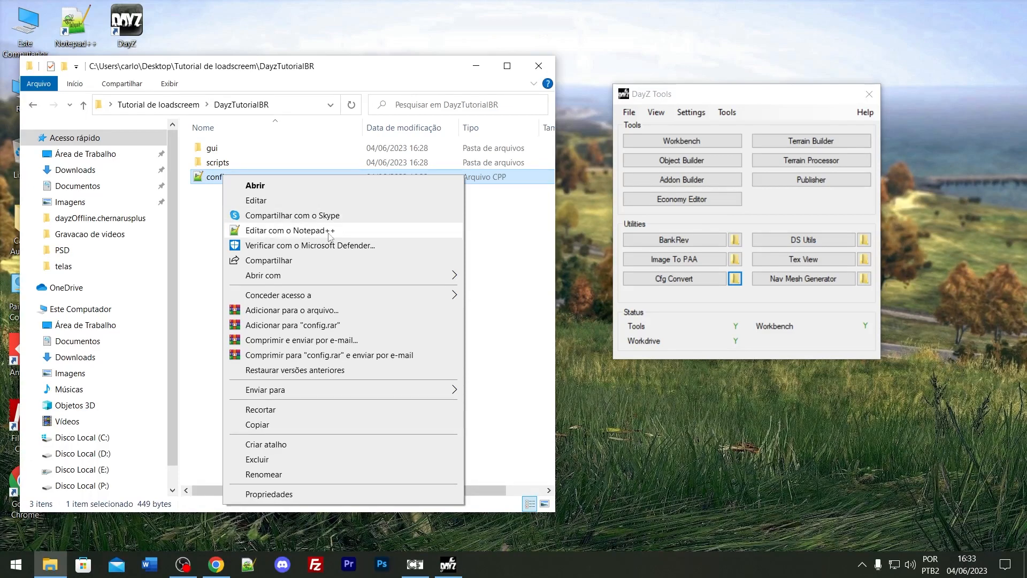
{"action": "left_click", "coordinate": [309, 231]}
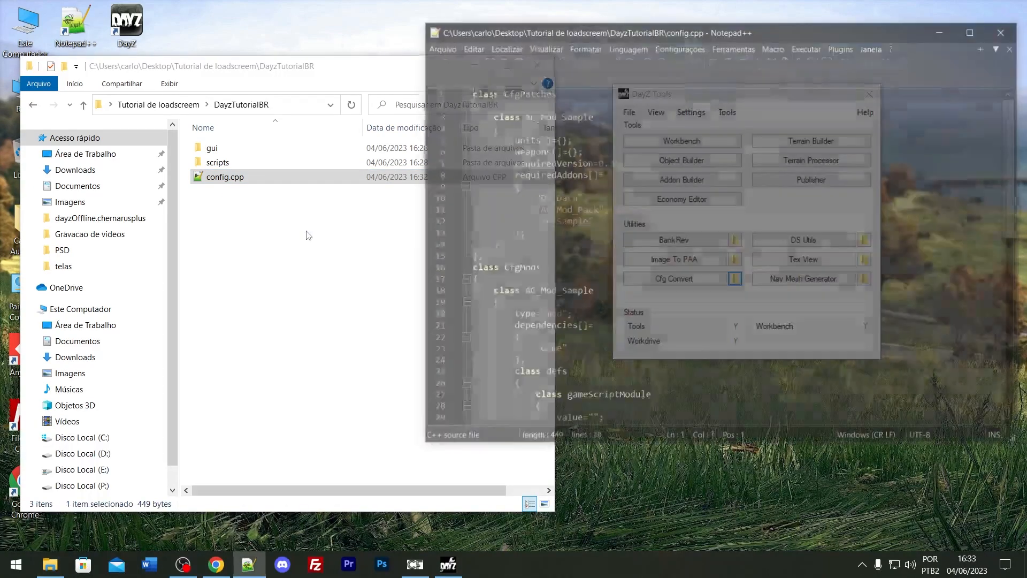
{"action": "scroll", "coordinate": [679, 213], "scroll_direction": "down", "scroll_amount": 3}
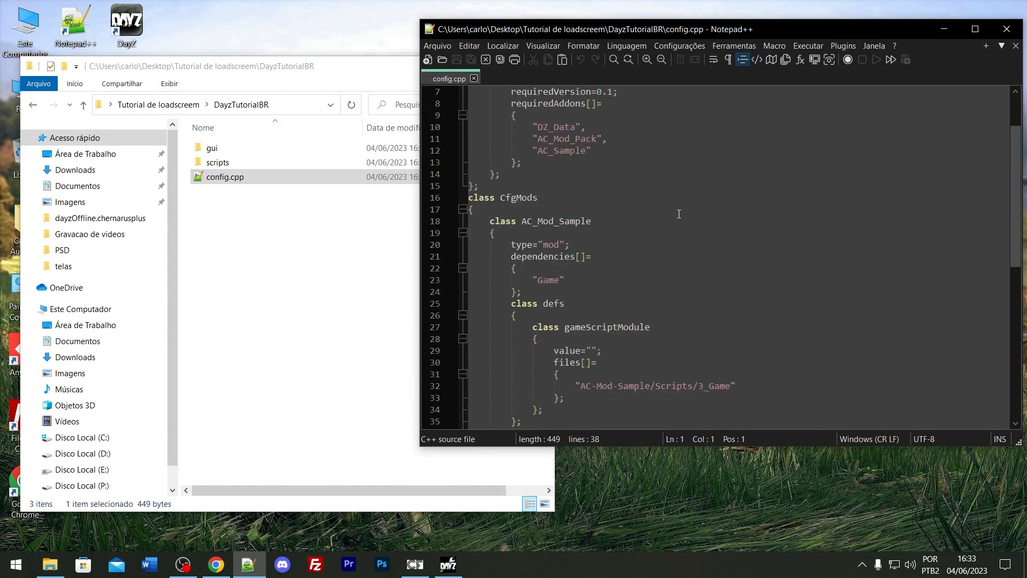
{"action": "scroll", "coordinate": [667, 218], "scroll_direction": "up", "scroll_amount": 3}
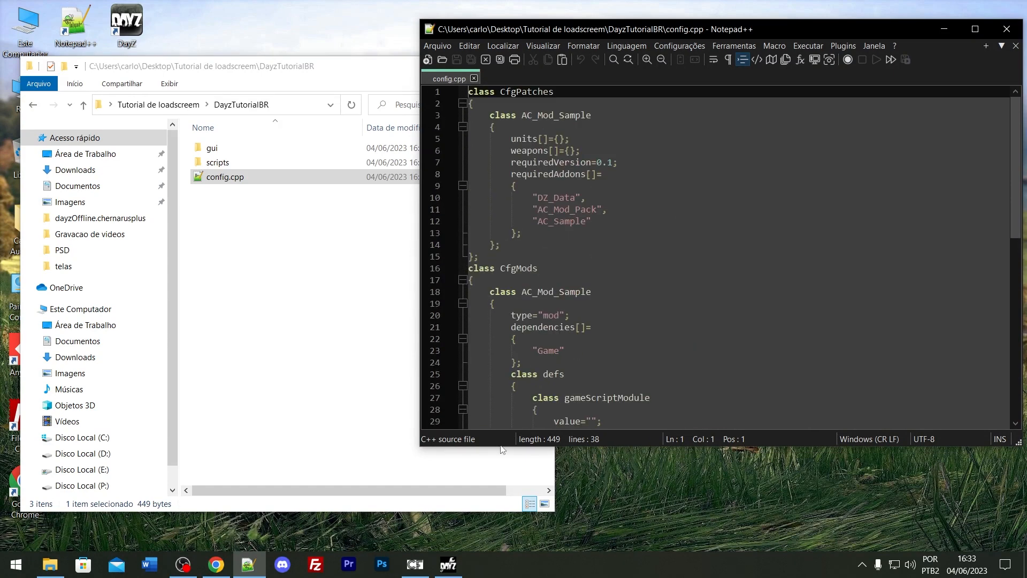
{"action": "left_click_drag", "start_coordinate": [501, 446], "coordinate": [503, 540]}
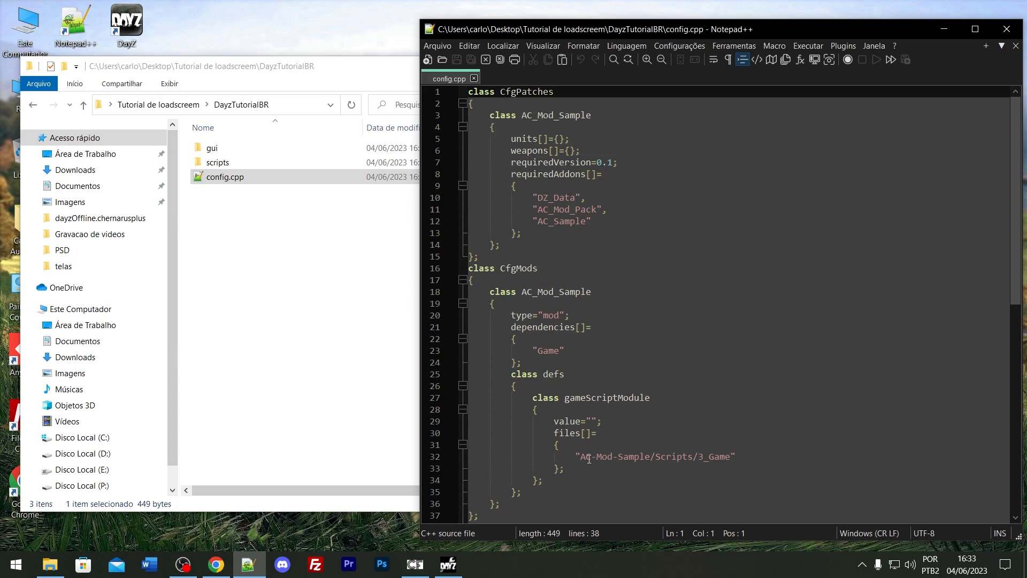
Go up to Tutorial de loadscreem and copy the name of the DayzTutorialBR folder without changing it.
{"action": "left_click_drag", "start_coordinate": [580, 457], "coordinate": [646, 460]}
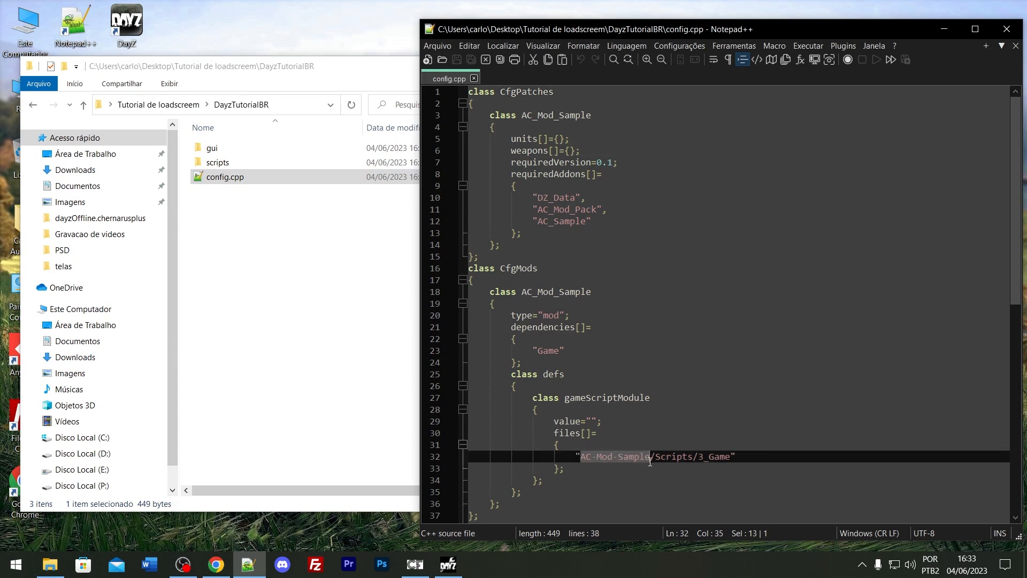
{"action": "left_click", "coordinate": [238, 252]}
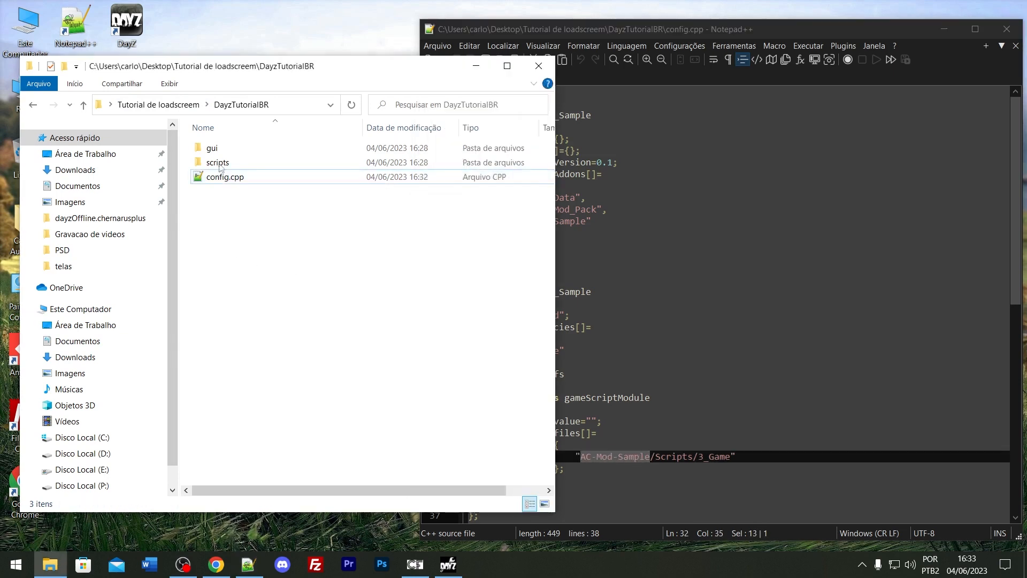
{"action": "left_click", "coordinate": [159, 104]}
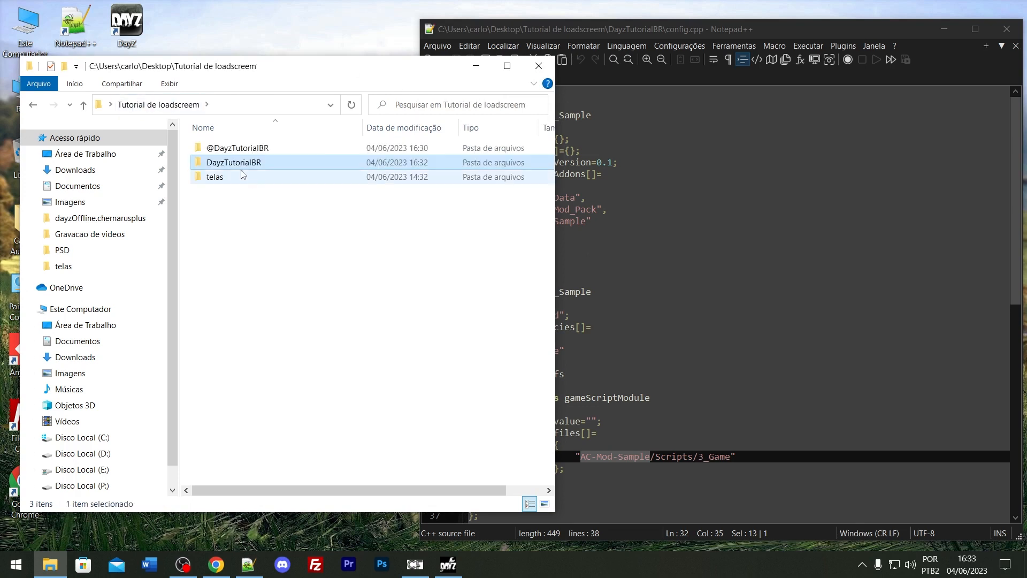
{"action": "left_click", "coordinate": [235, 162]}
{"action": "key", "text": "super+c"}
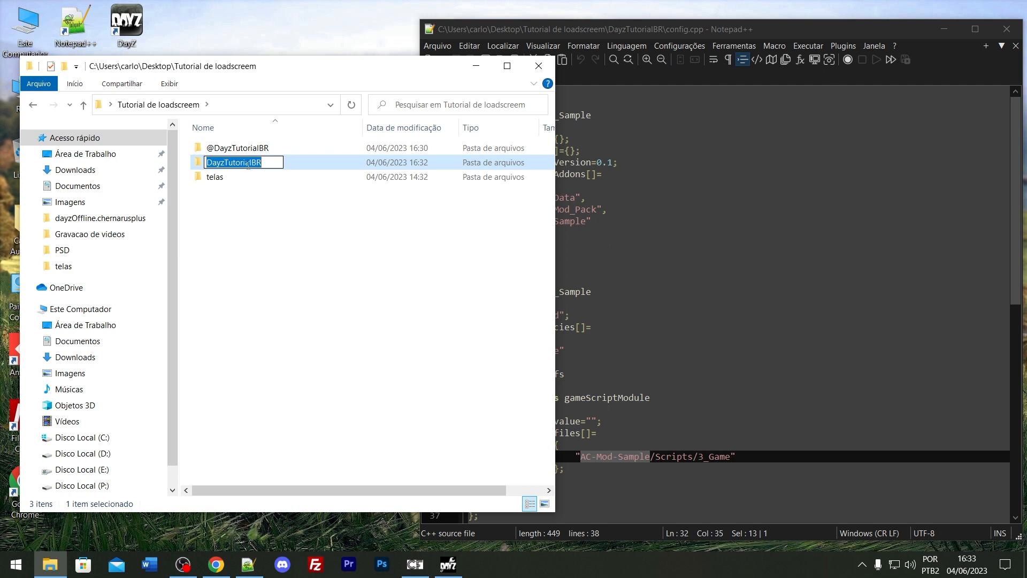
{"action": "right_click", "coordinate": [219, 166]}
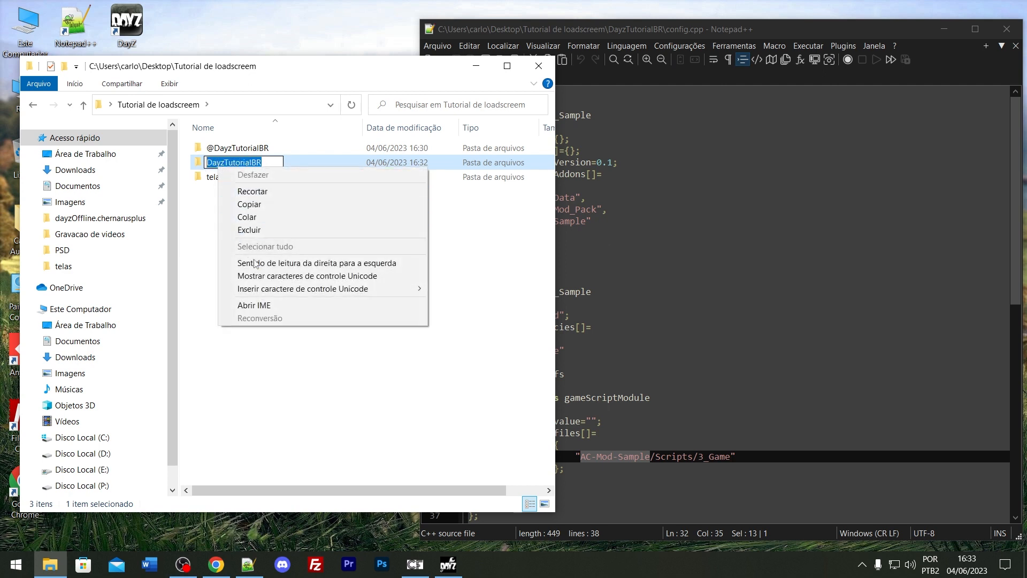
{"action": "left_click", "coordinate": [261, 206]}
{"action": "left_click", "coordinate": [260, 207]}
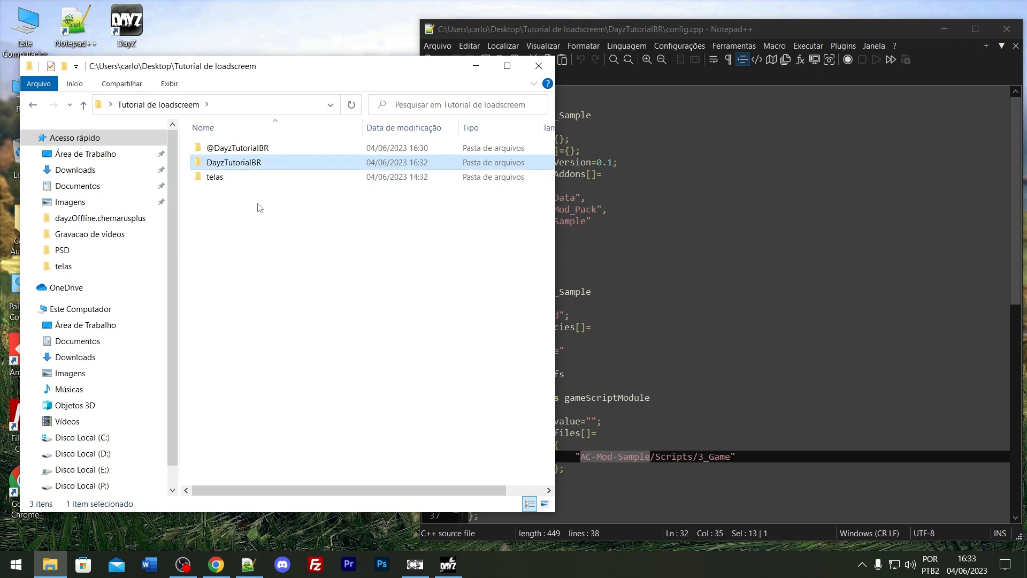
{"action": "left_click", "coordinate": [259, 207]}
Replace AC-Mod-Sample in the gameScriptModule files path of config.cpp with the copied name, making it "DayzTutorialBR/Scripts/3_Game".
{"action": "left_click", "coordinate": [765, 409]}
{"action": "left_click", "coordinate": [593, 448]}
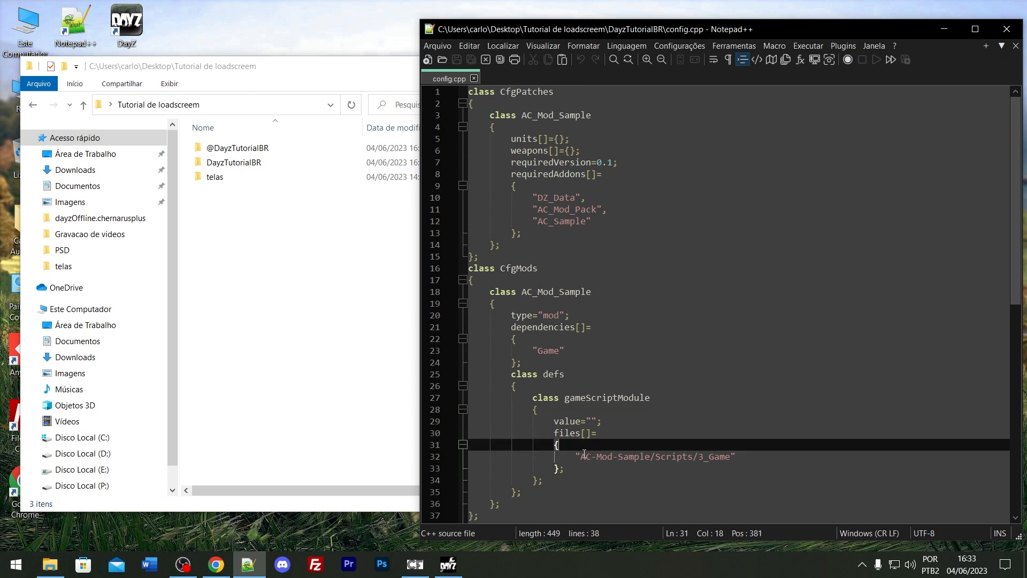
{"action": "left_click_drag", "start_coordinate": [581, 455], "coordinate": [645, 455]}
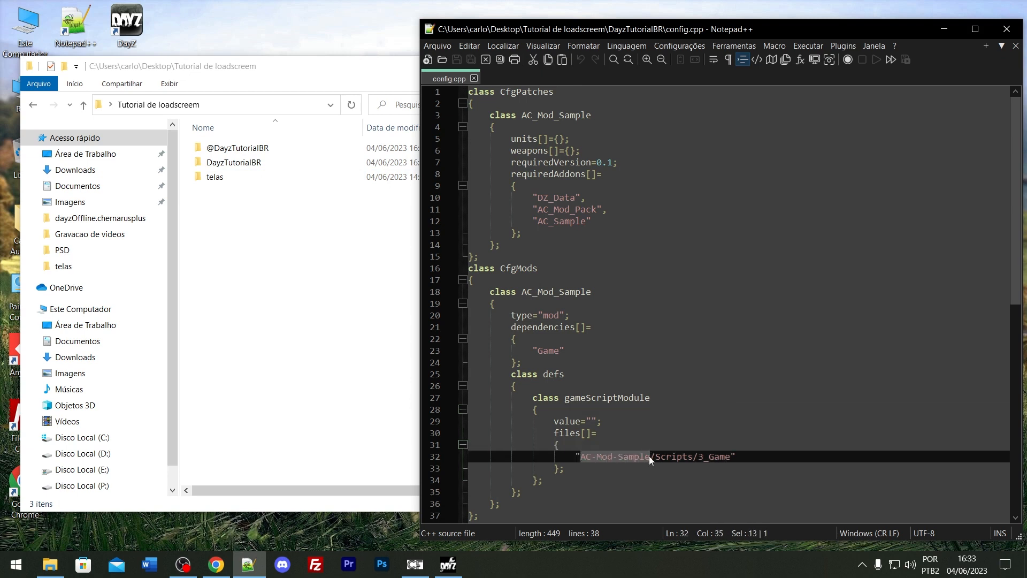
{"action": "right_click", "coordinate": [631, 457]}
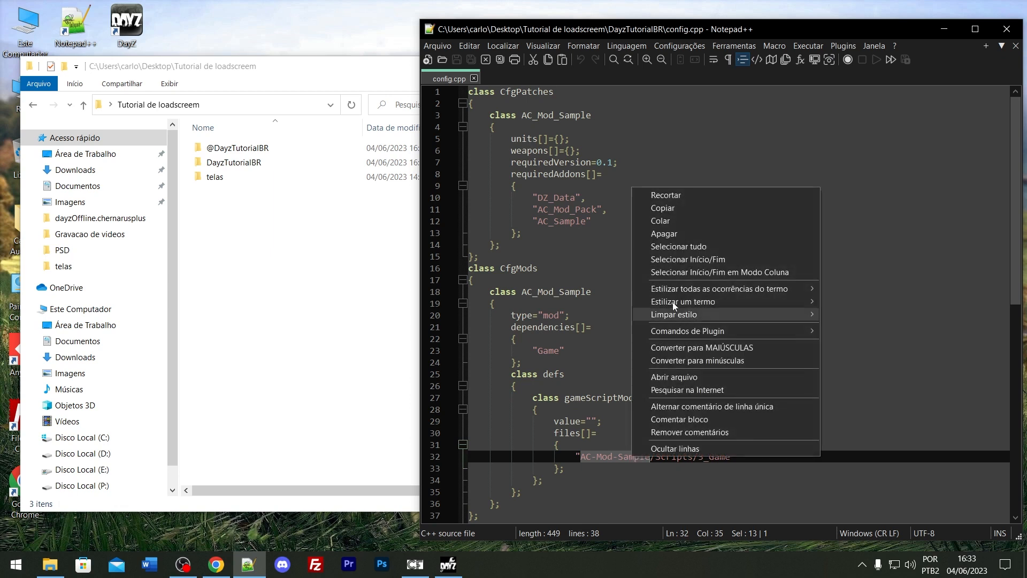
{"action": "left_click", "coordinate": [675, 221]}
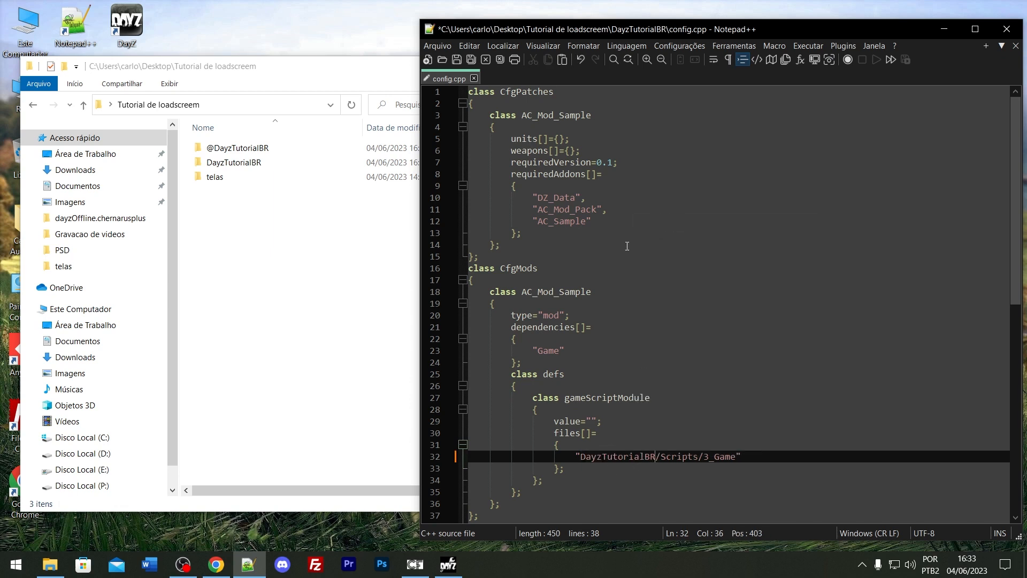
Review the AC_Mod_Sample class names and required addons in config.cpp, and check the script path's folder name against the DayzTutorialBR folder.
{"action": "left_click_drag", "start_coordinate": [521, 116], "coordinate": [601, 114]}
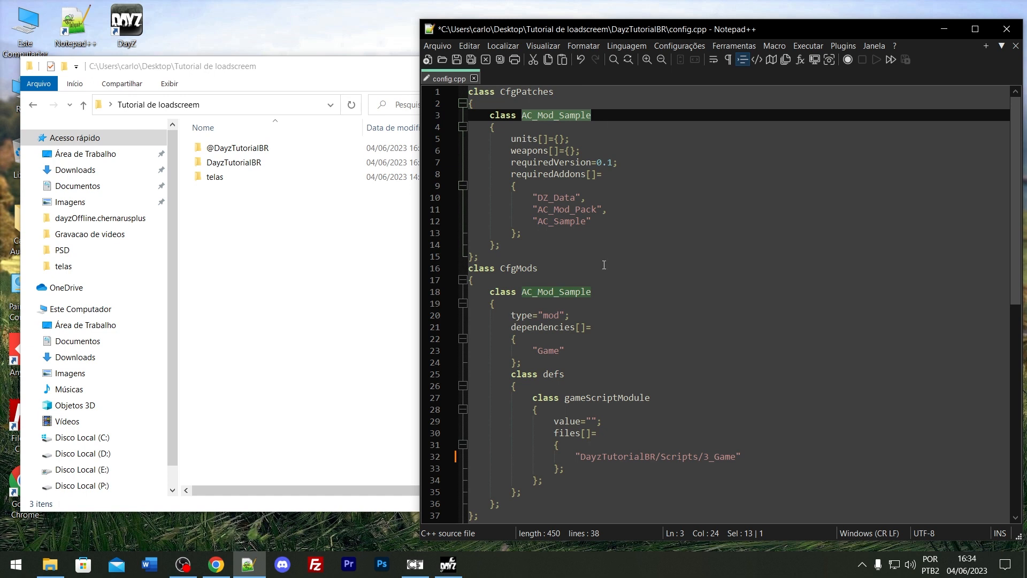
{"action": "left_click", "coordinate": [533, 299]}
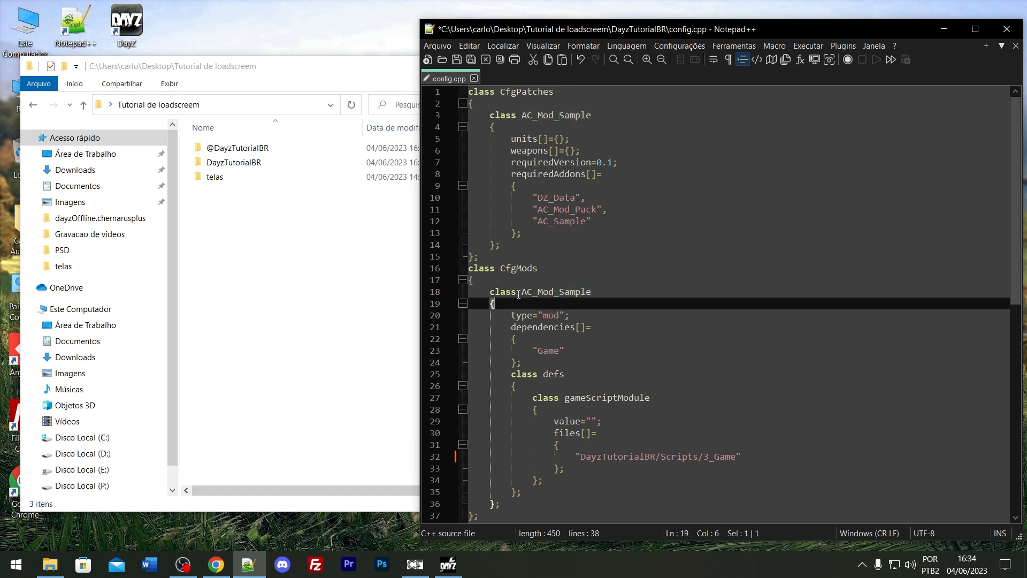
{"action": "left_click_drag", "start_coordinate": [518, 293], "coordinate": [486, 293]}
{"action": "left_click", "coordinate": [521, 115]}
{"action": "left_click", "coordinate": [550, 223]}
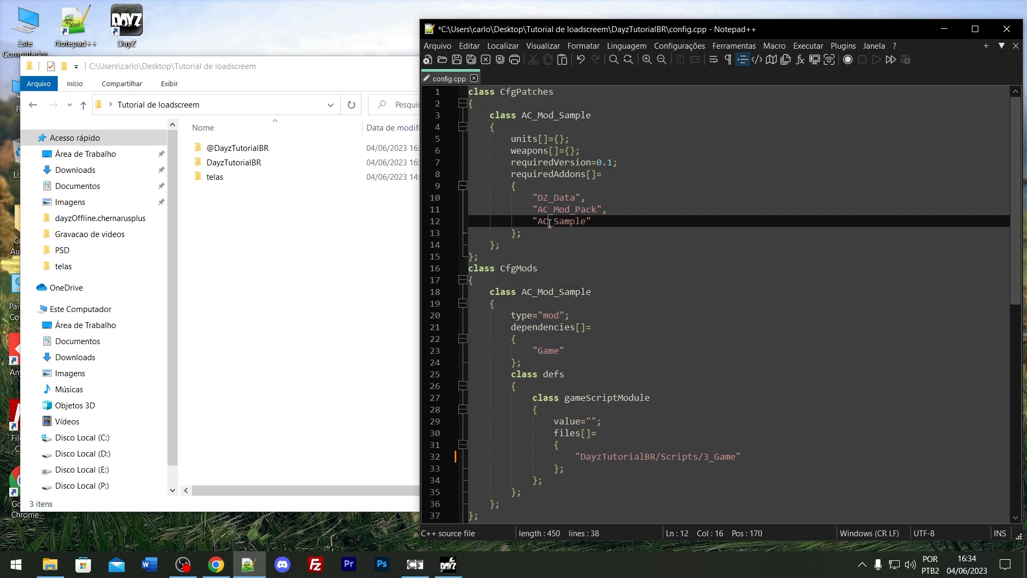
{"action": "scroll", "coordinate": [622, 418], "scroll_direction": "down", "scroll_amount": 1}
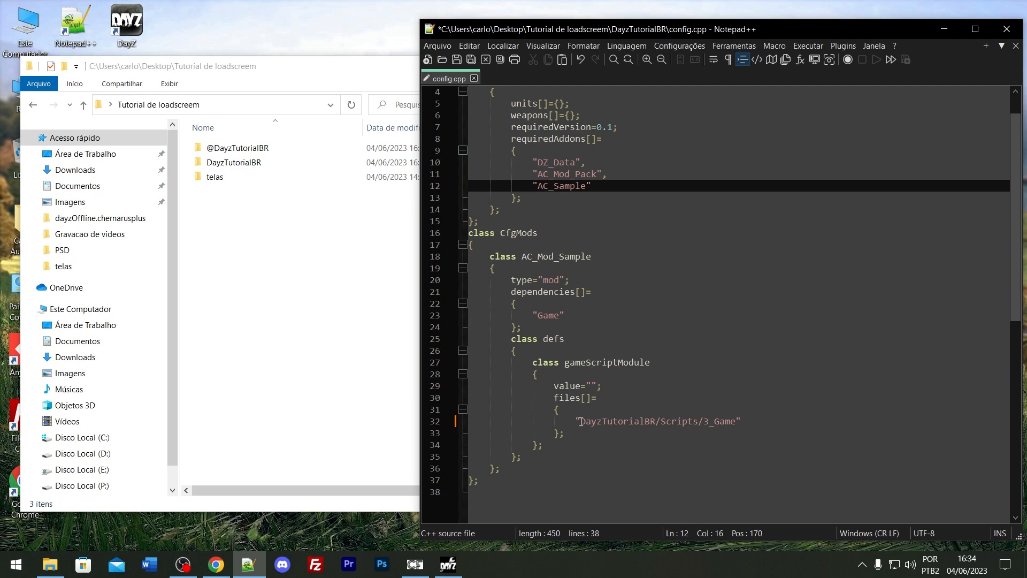
{"action": "left_click_drag", "start_coordinate": [581, 422], "coordinate": [652, 423]}
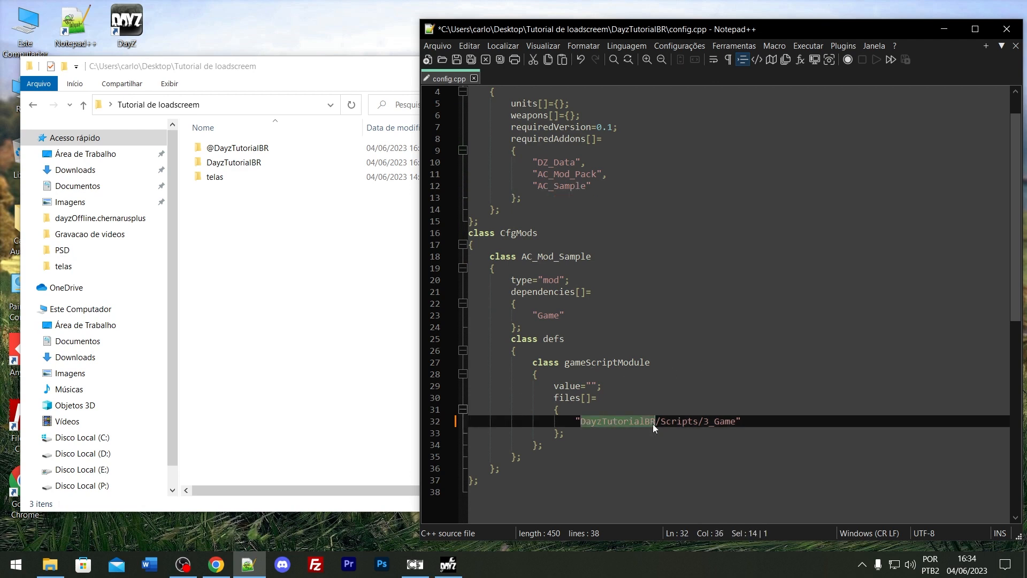
{"action": "left_click", "coordinate": [592, 422]}
{"action": "left_click_drag", "start_coordinate": [582, 421], "coordinate": [586, 424]}
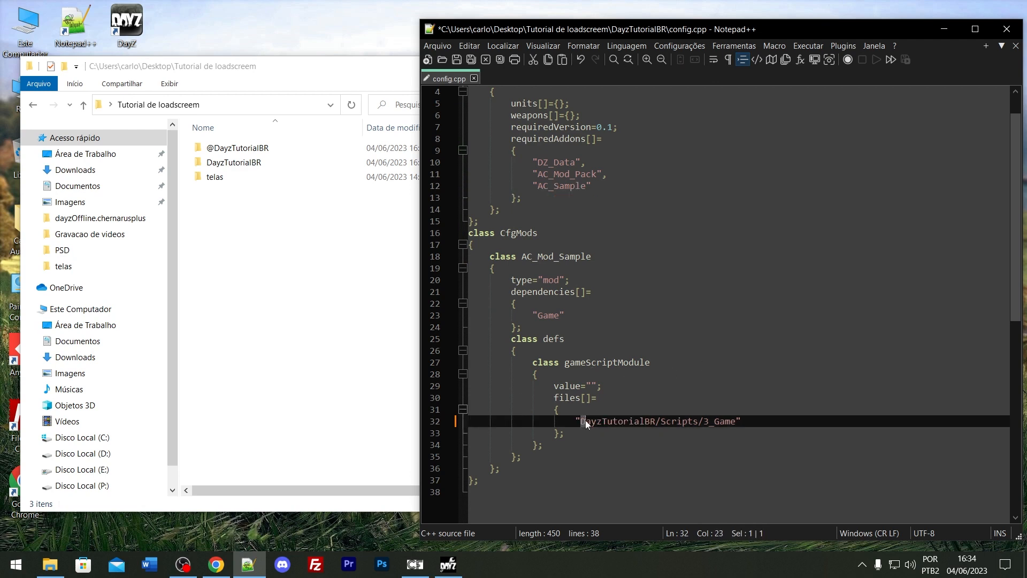
{"action": "left_click", "coordinate": [656, 423]}
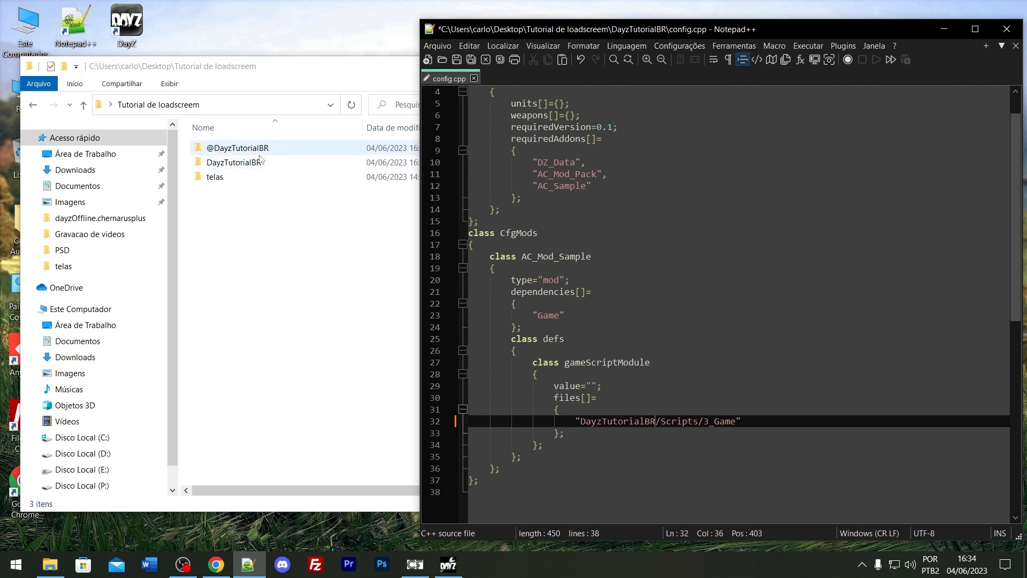
{"action": "left_click", "coordinate": [608, 424]}
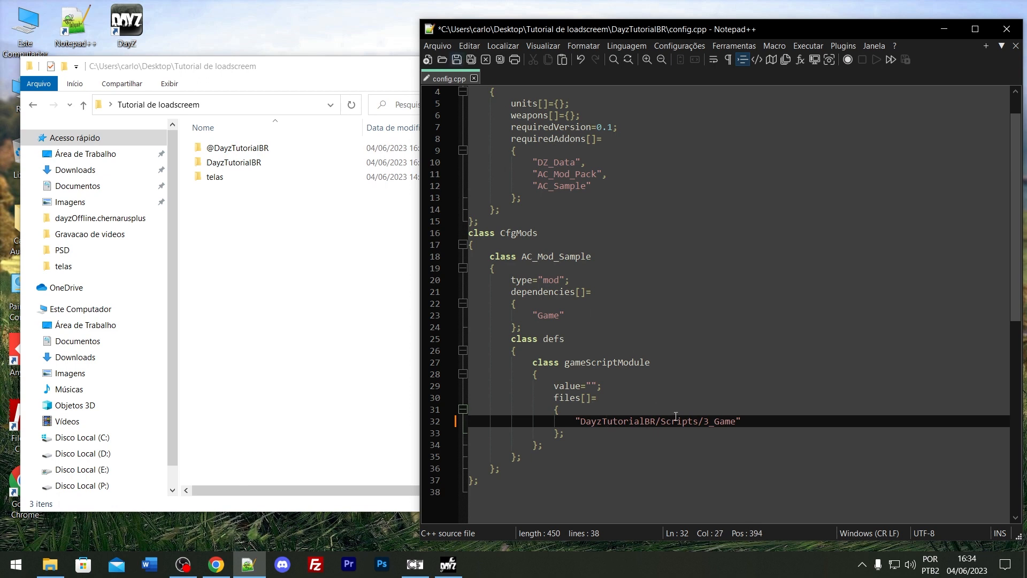
{"action": "left_click_drag", "start_coordinate": [655, 421], "coordinate": [586, 422]}
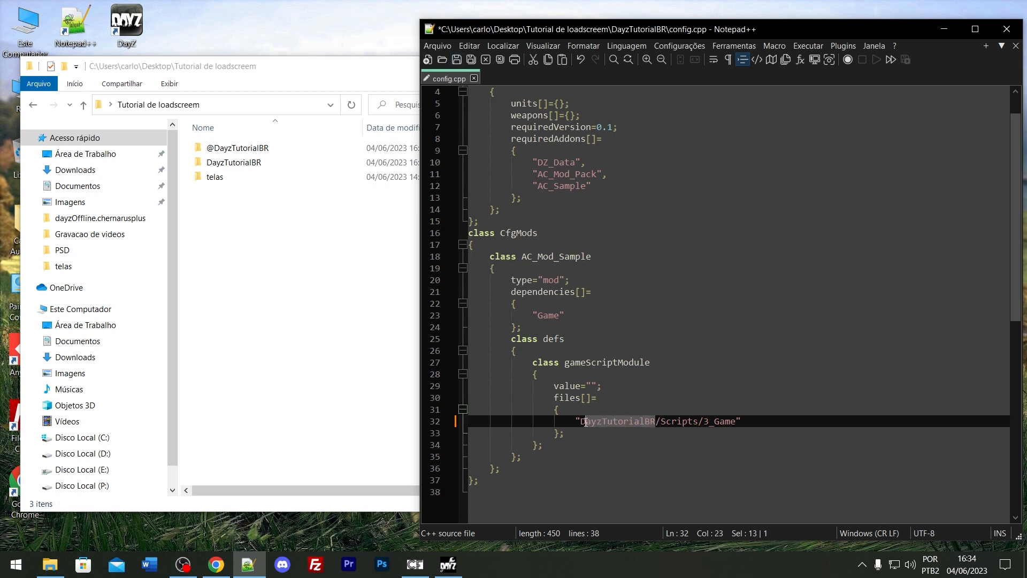
Save and close config.cpp, and go to the scripts/3_game folder inside DayzTutorialBR.
{"action": "left_click", "coordinate": [456, 59]}
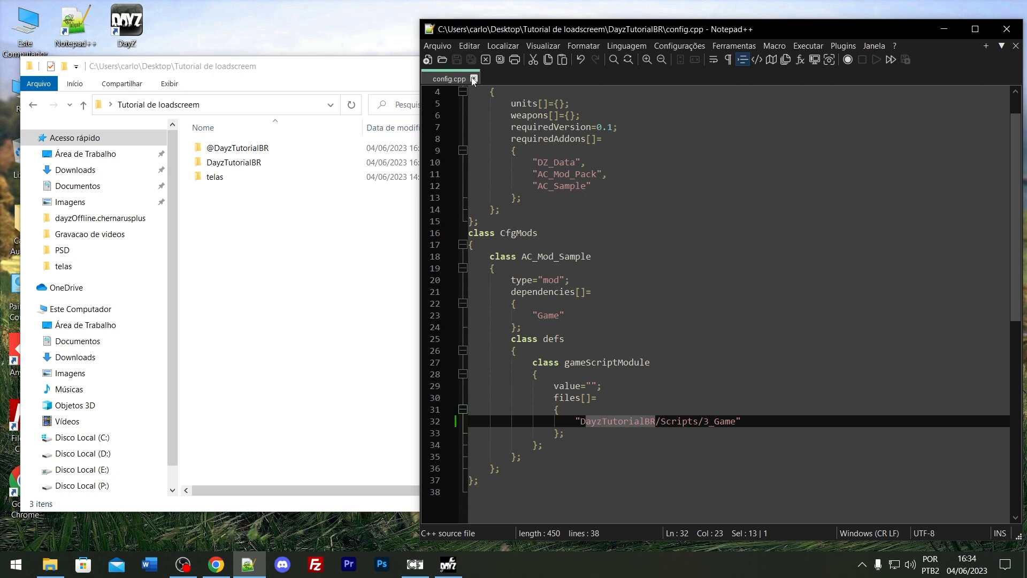
{"action": "left_click", "coordinate": [474, 78]}
{"action": "left_click", "coordinate": [246, 227]}
{"action": "double_click", "coordinate": [235, 162]}
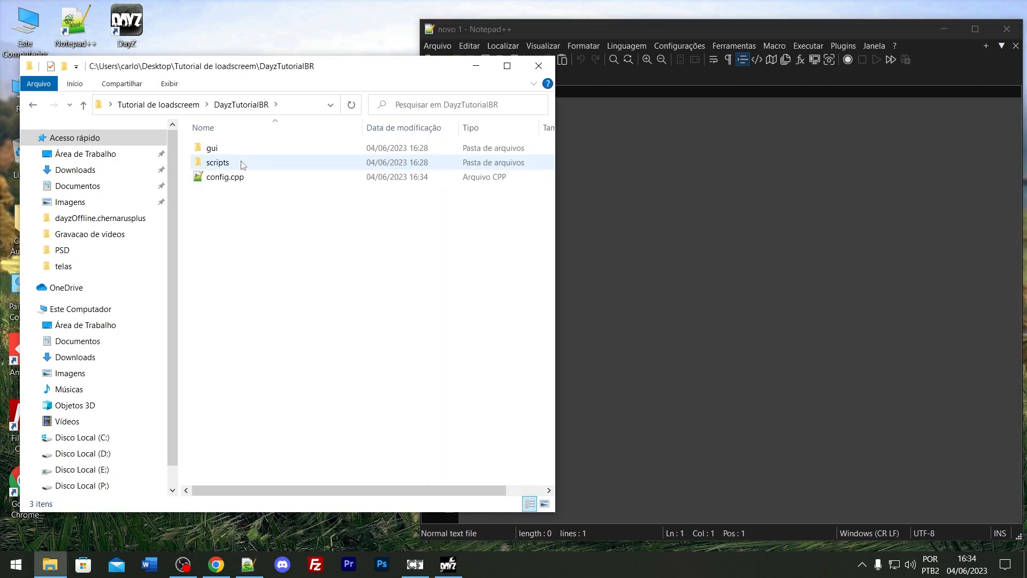
{"action": "double_click", "coordinate": [227, 162]}
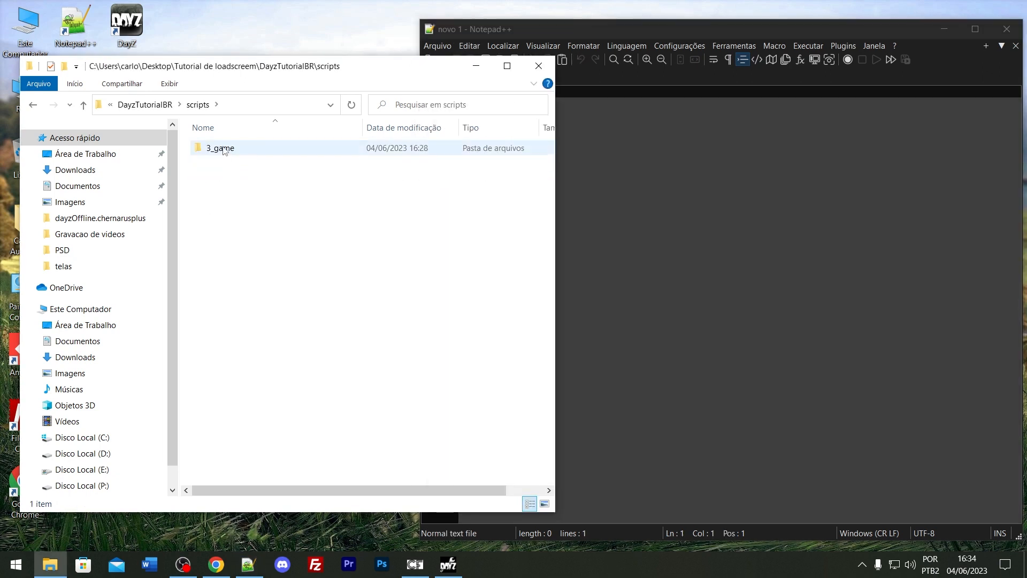
{"action": "left_click", "coordinate": [225, 150]}
{"action": "double_click", "coordinate": [225, 150]}
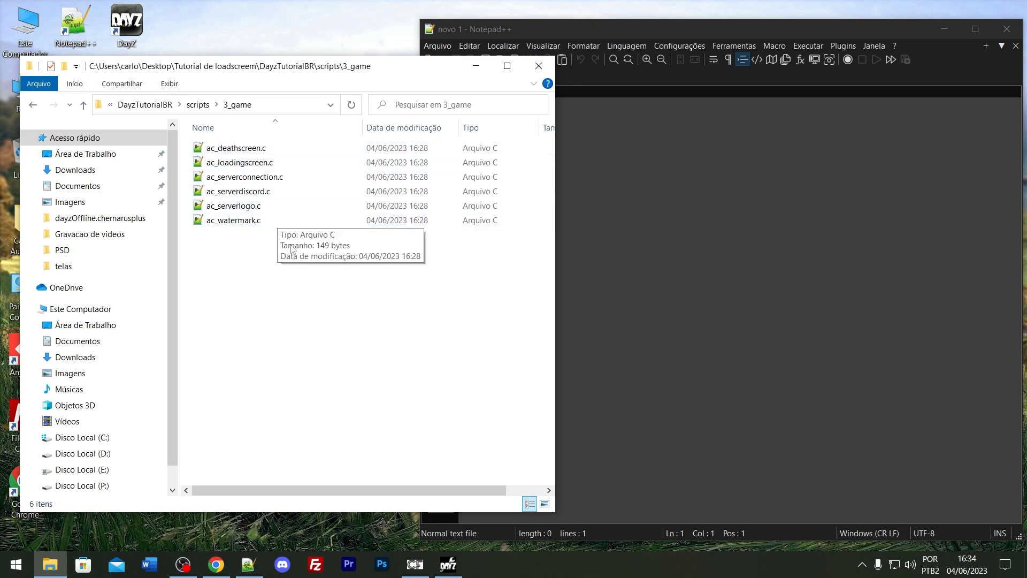
Open ac_deathscreen.c, ac_loadingscreen.c, ac_serverlogo.c and ac_watermark.c together in Notepad++ and maximize the editor window.
{"action": "left_click_drag", "start_coordinate": [307, 307], "coordinate": [198, 146]}
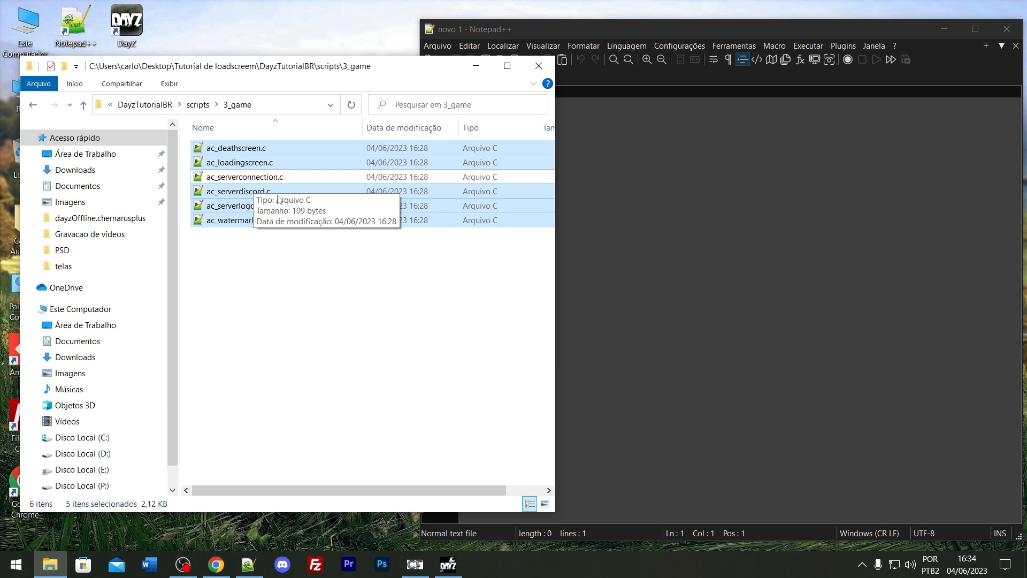
{"action": "left_click", "coordinate": [252, 191], "text": "ctrl"}
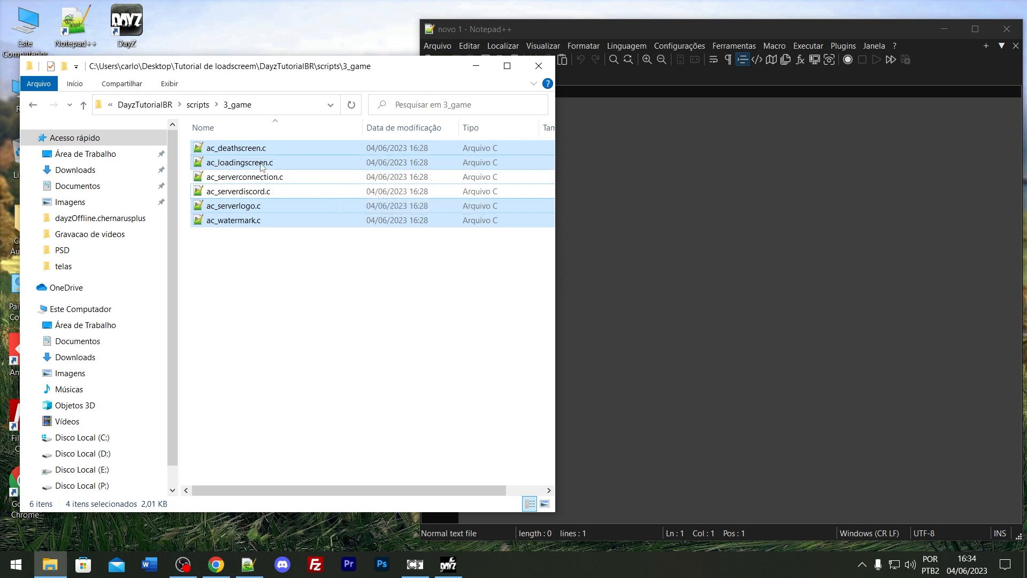
{"action": "right_click", "coordinate": [236, 150]}
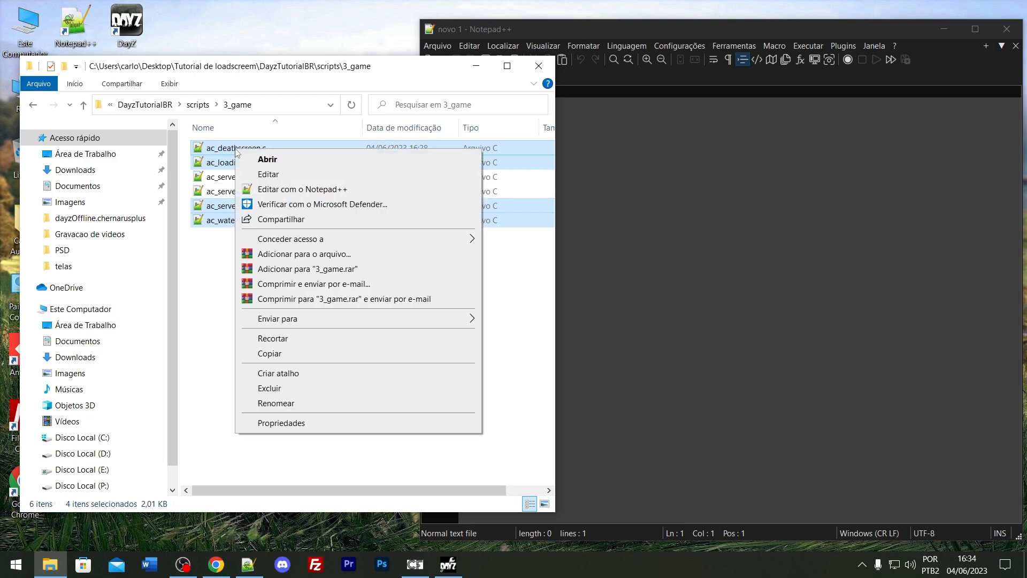
{"action": "left_click", "coordinate": [302, 190]}
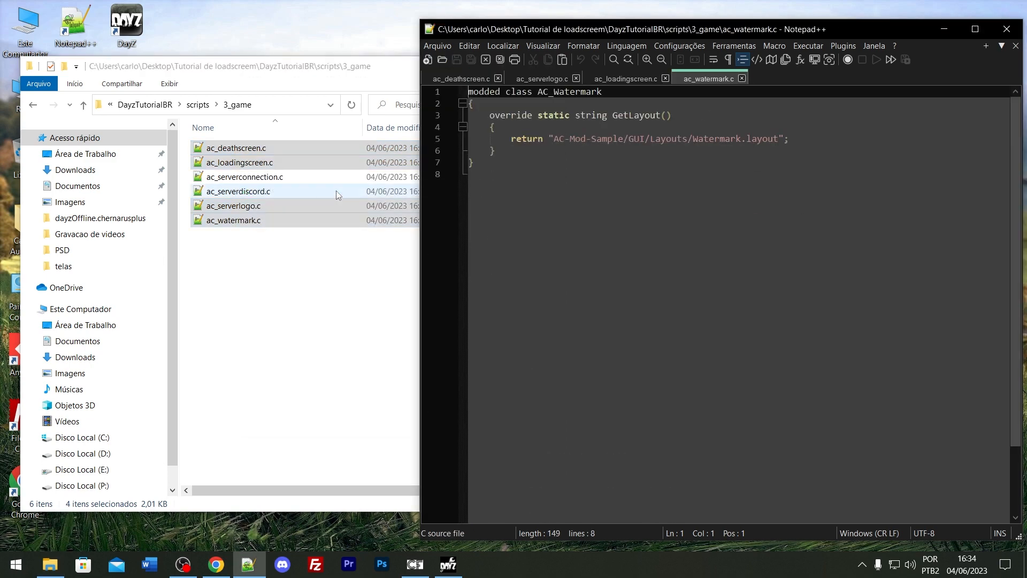
{"action": "left_click", "coordinate": [974, 30]}
Replace AC-Mod-Sample with DayzTutorialBR in the layout path of ac_watermark.c, and save and close the file.
{"action": "left_click", "coordinate": [130, 173]}
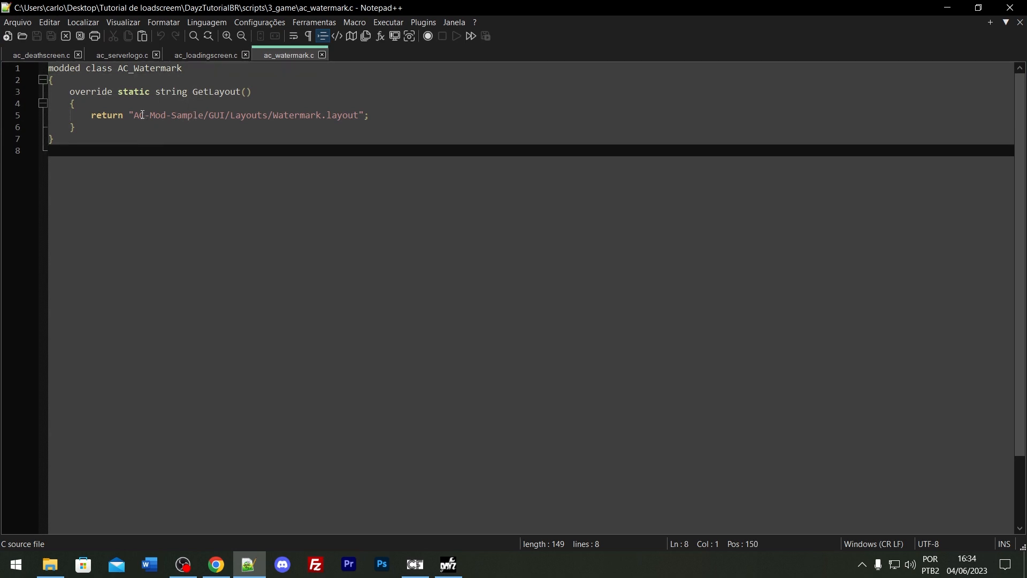
{"action": "left_click_drag", "start_coordinate": [133, 115], "coordinate": [203, 115]}
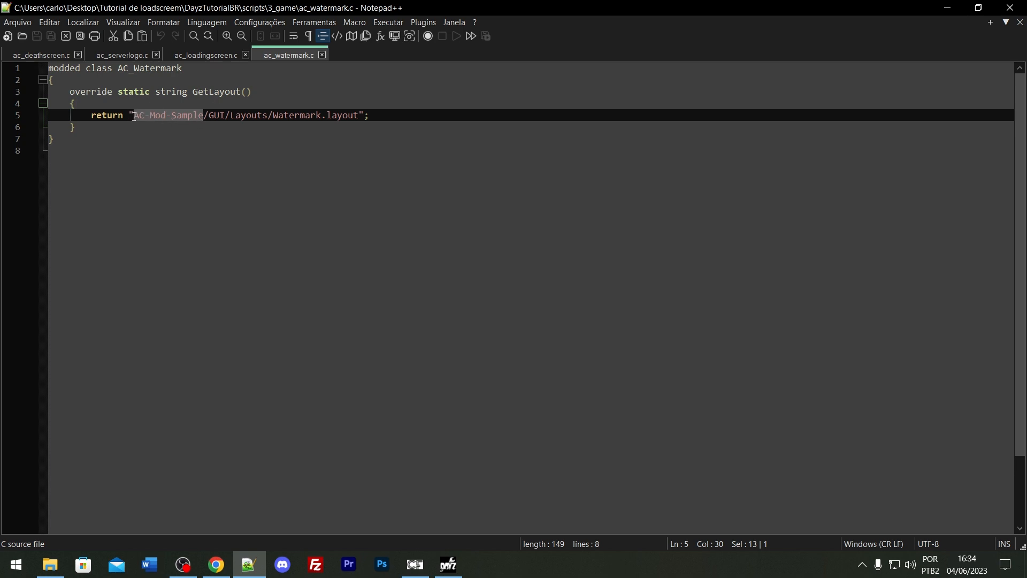
{"action": "type", "text": "DayzTutorialBR"}
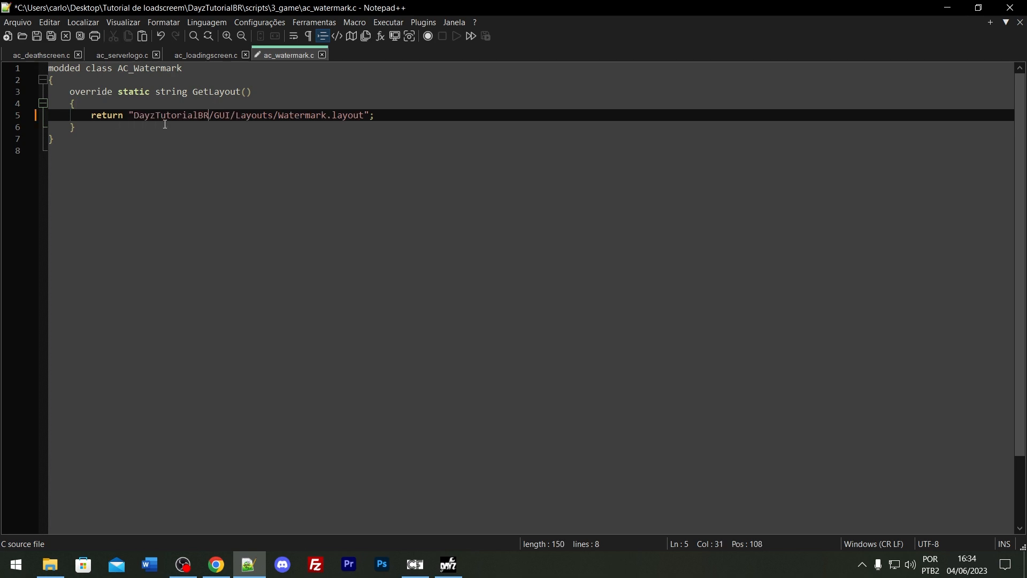
{"action": "left_click", "coordinate": [37, 35]}
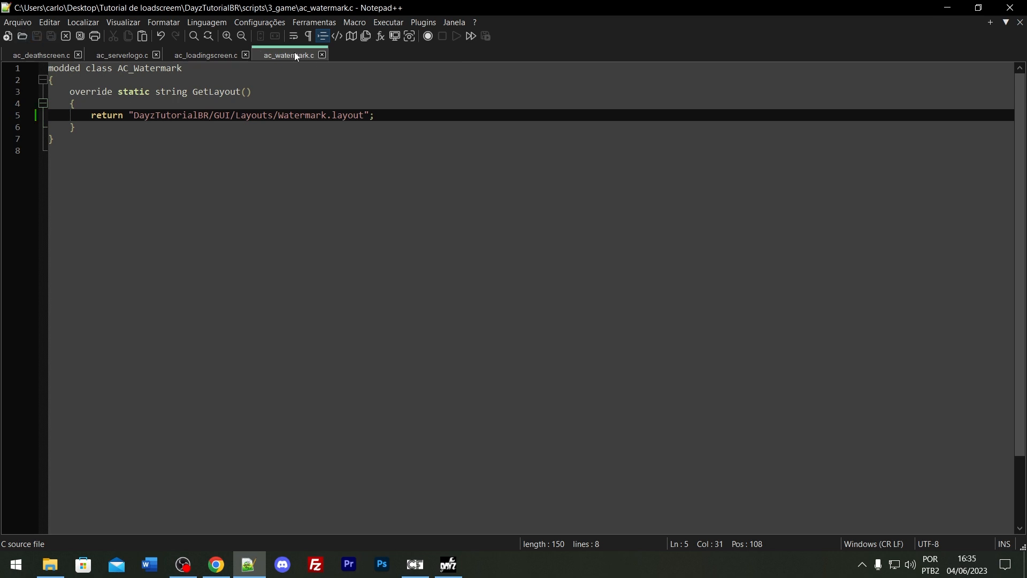
{"action": "left_click", "coordinate": [321, 56]}
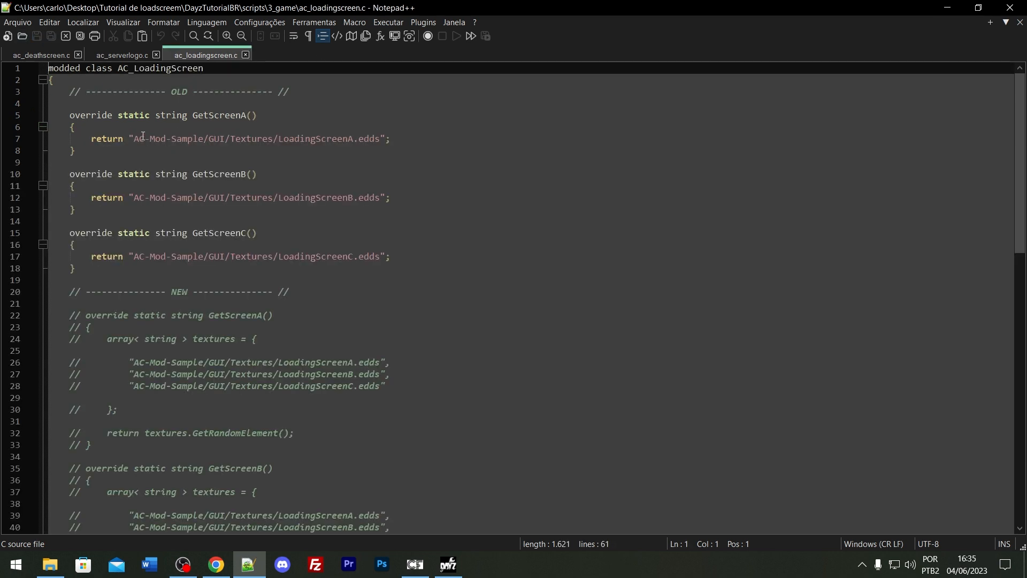
Replace AC-Mod-Sample with DayzTutorialBR in the uncommented GetScreenA, GetScreenB and GetScreenC paths of ac_loadingscreen.c, and save and close the file.
{"action": "left_click_drag", "start_coordinate": [135, 139], "coordinate": [200, 141]}
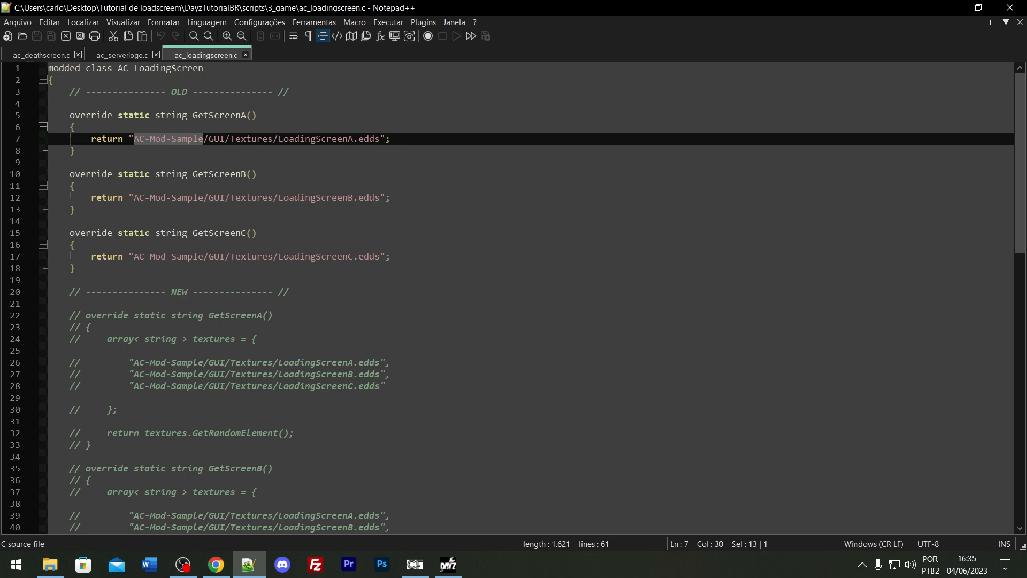
{"action": "type", "text": "DayzTutorialBR"}
{"action": "left_click_drag", "start_coordinate": [134, 197], "coordinate": [206, 198]}
{"action": "type", "text": "DayzTutorialBR"}
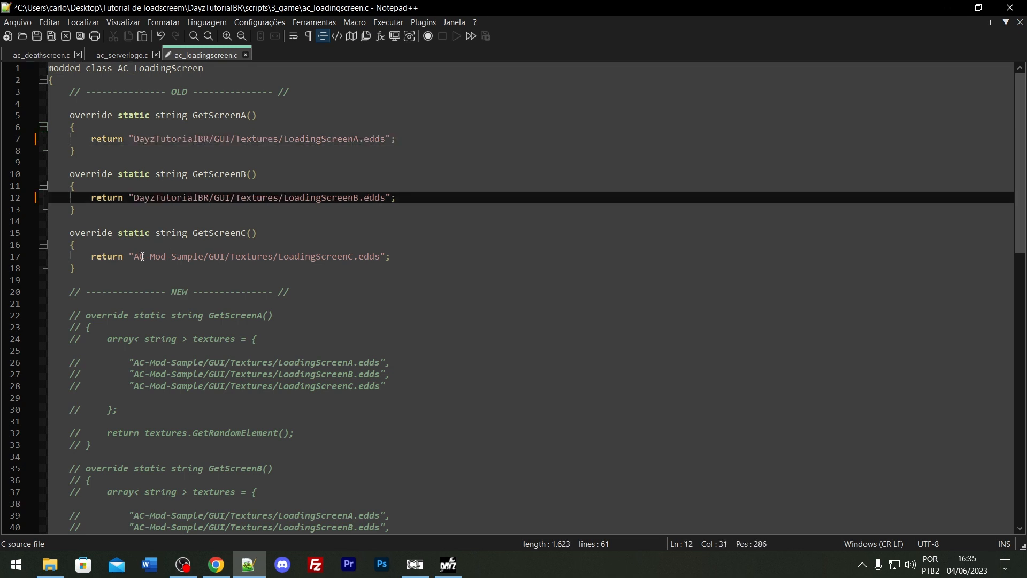
{"action": "left_click_drag", "start_coordinate": [135, 257], "coordinate": [205, 259]}
{"action": "type", "text": "DayzTutorialBR"}
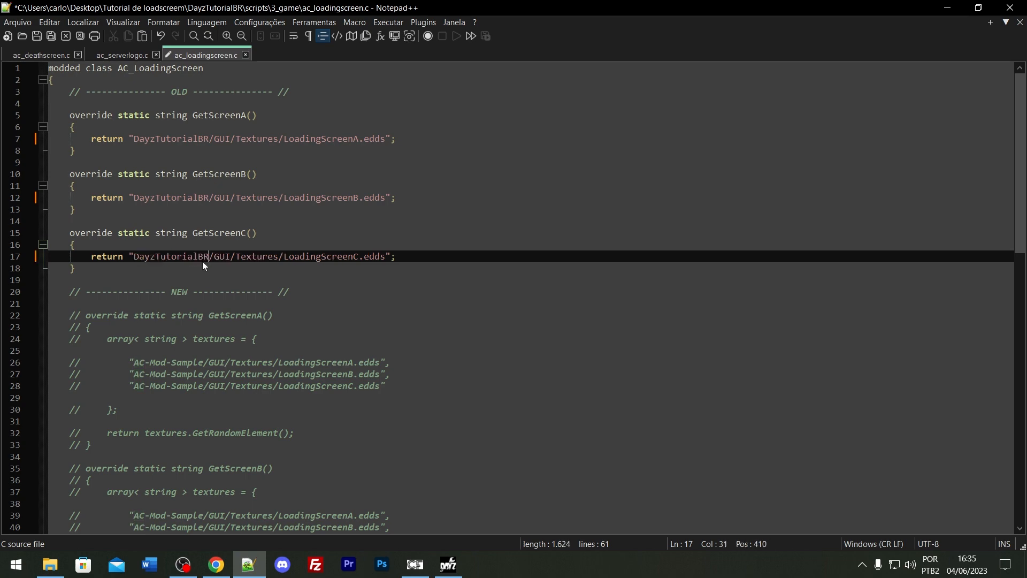
{"action": "left_click", "coordinate": [37, 36]}
{"action": "scroll", "coordinate": [222, 369], "scroll_direction": "down", "scroll_amount": 5}
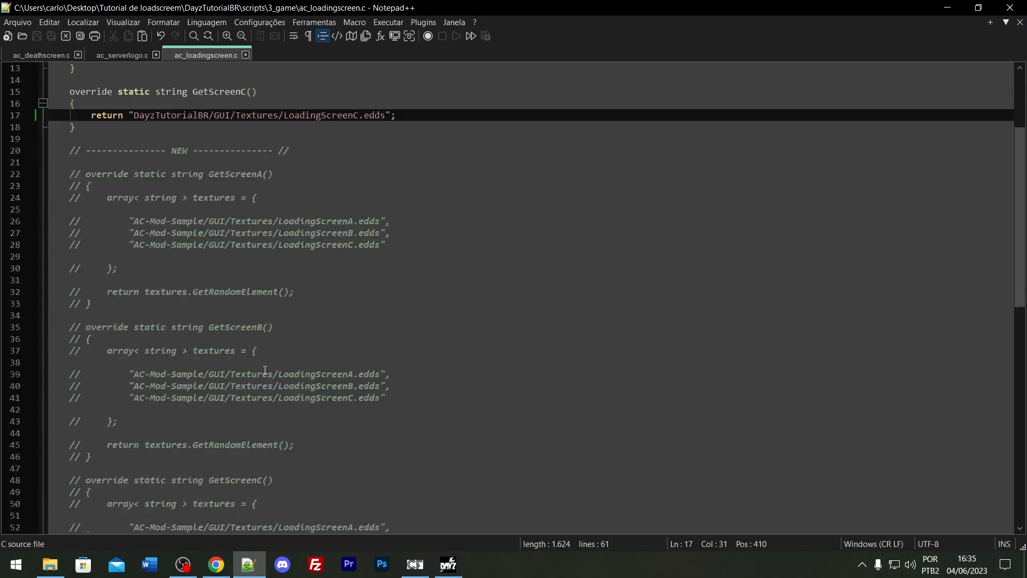
{"action": "scroll", "coordinate": [87, 219], "scroll_direction": "up", "scroll_amount": 2}
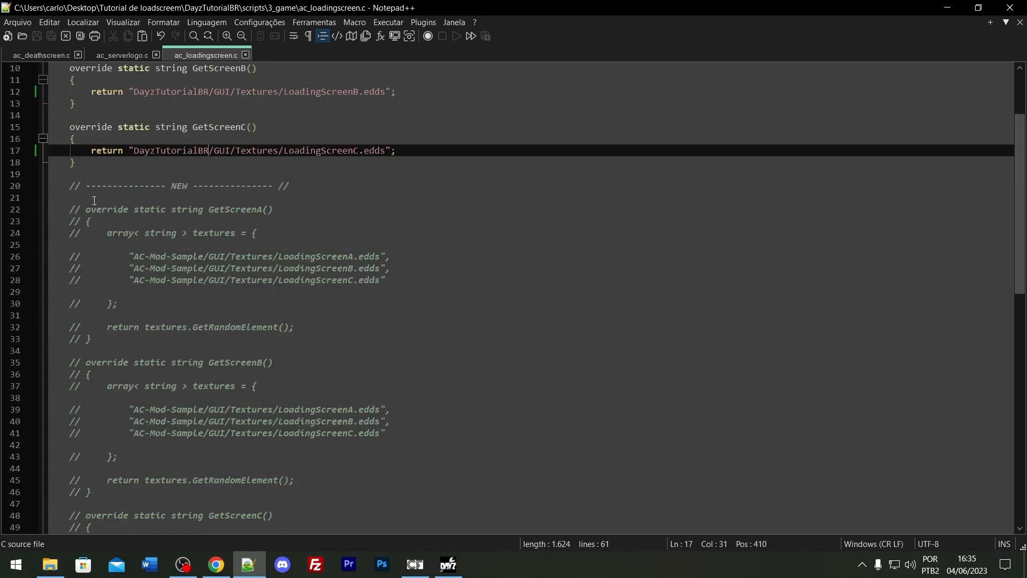
{"action": "scroll", "coordinate": [94, 200], "scroll_direction": "down", "scroll_amount": 7}
{"action": "scroll", "coordinate": [142, 417], "scroll_direction": "up", "scroll_amount": 10}
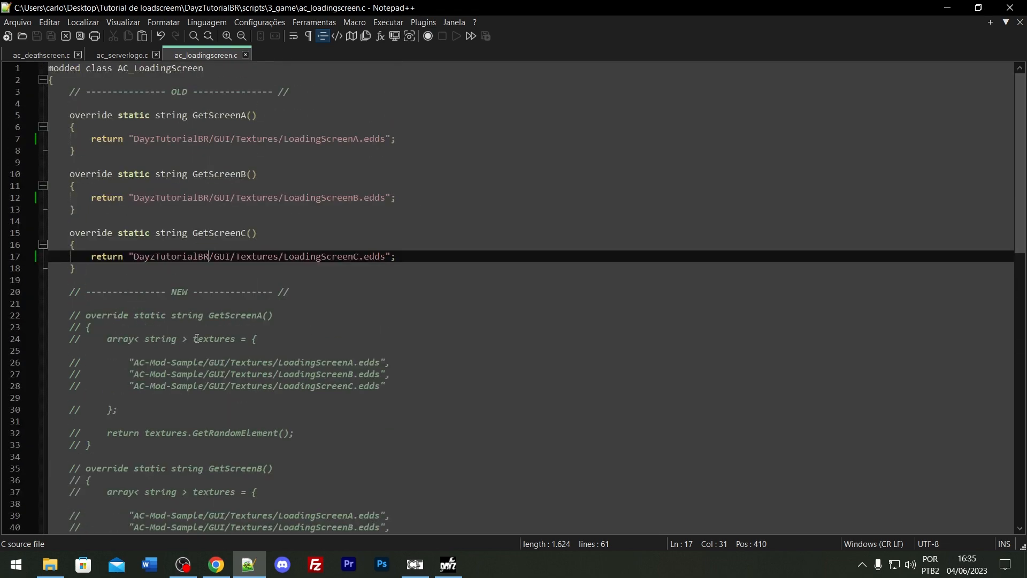
{"action": "left_click", "coordinate": [245, 55]}
Change the Logo.edds path in ac_serverlogo.c to start with DayzTutorialBR instead of AC-Mod-Sample, and save and close the file.
{"action": "left_click_drag", "start_coordinate": [131, 115], "coordinate": [194, 115]}
{"action": "type", "text": "DayzTutorialBR"}
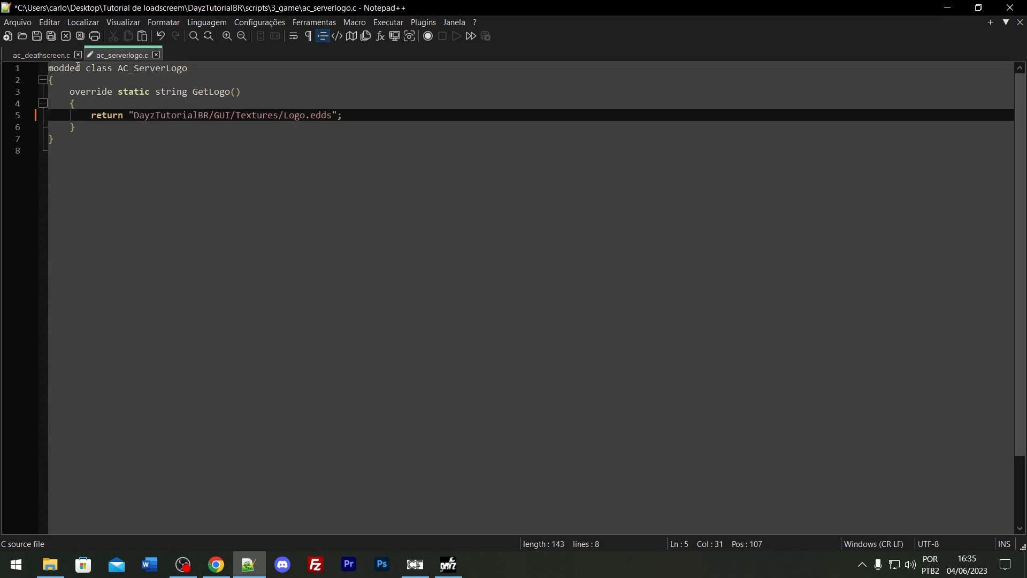
{"action": "left_click", "coordinate": [38, 36]}
{"action": "left_click", "coordinate": [156, 55]}
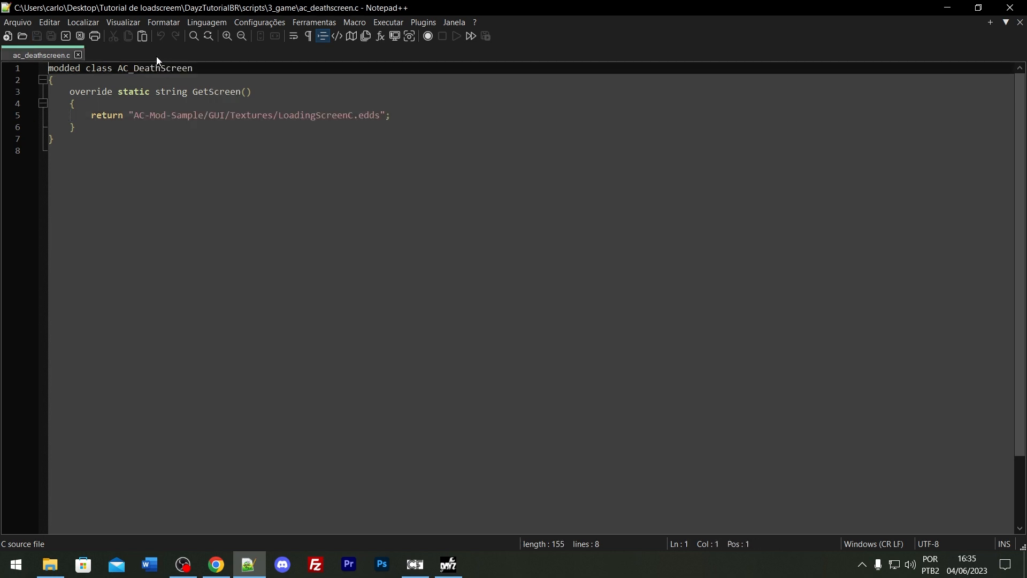
Replace AC-Mod-Sample with DayzTutorialBR in the GetScreen path of ac_deathscreen.c, save and close the file, and exit the editor.
{"action": "left_click_drag", "start_coordinate": [133, 115], "coordinate": [204, 115]}
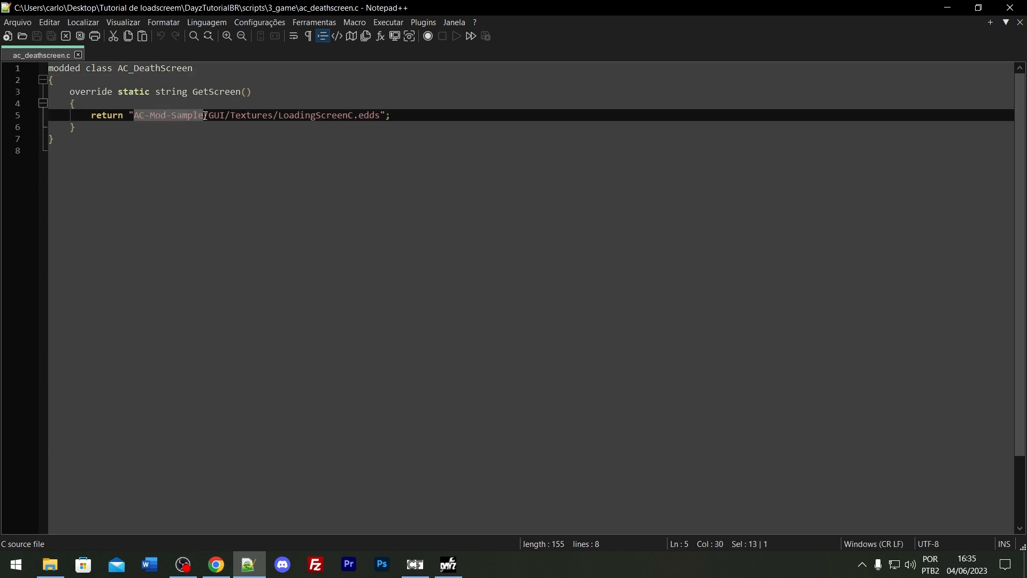
{"action": "type", "text": "DayzTutorialBR"}
{"action": "left_click", "coordinate": [37, 35]}
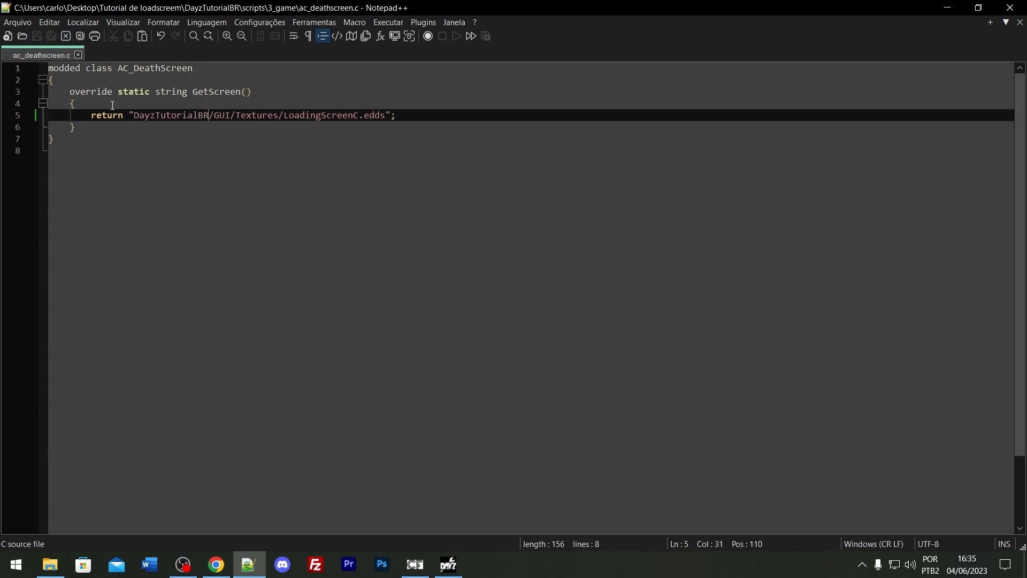
{"action": "left_click", "coordinate": [77, 55]}
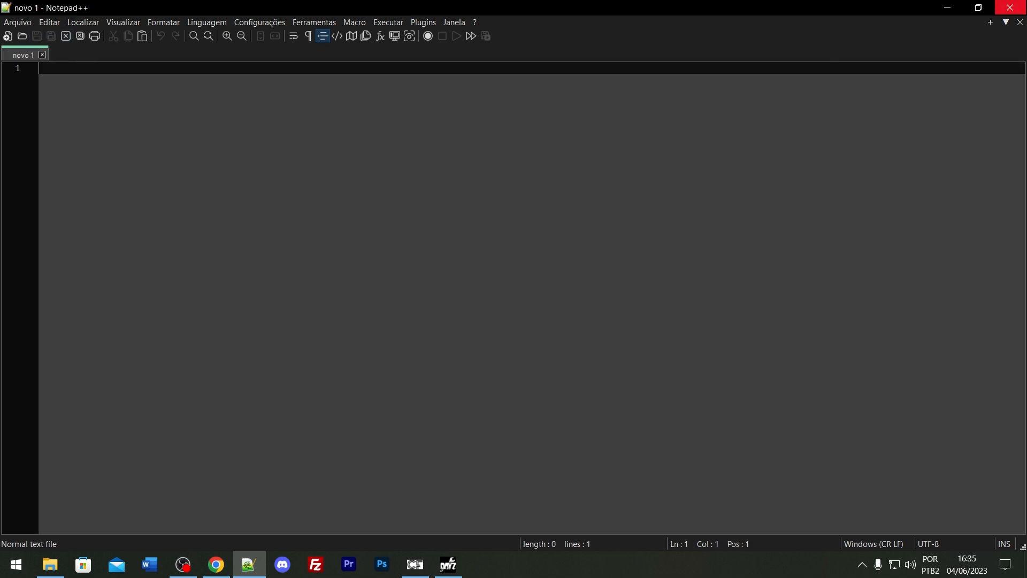
{"action": "left_click", "coordinate": [1009, 7]}
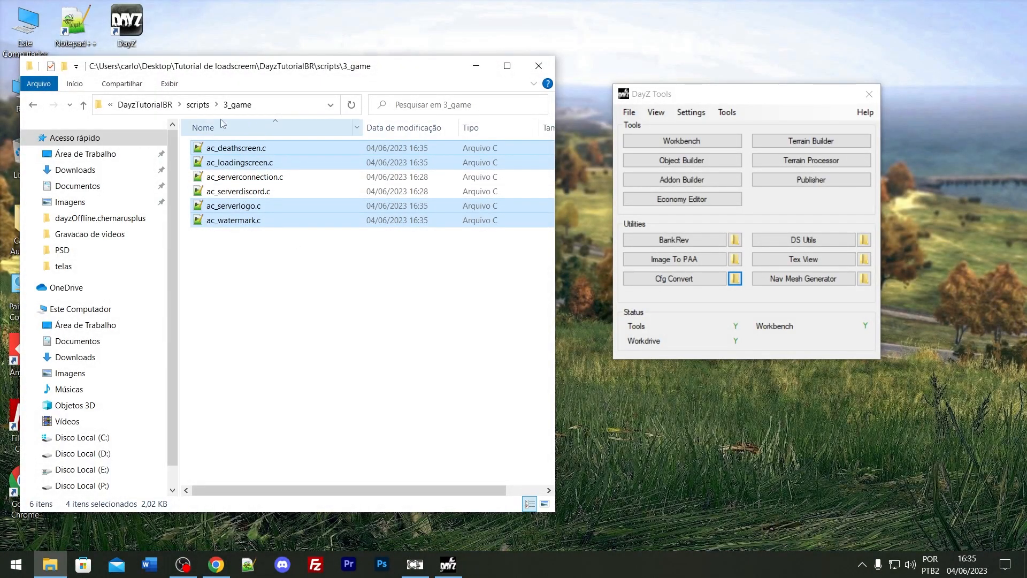
Leave the 3_game scripts folder and go to the gui/layouts folder of DayzTutorialBR.
{"action": "left_click", "coordinate": [188, 107]}
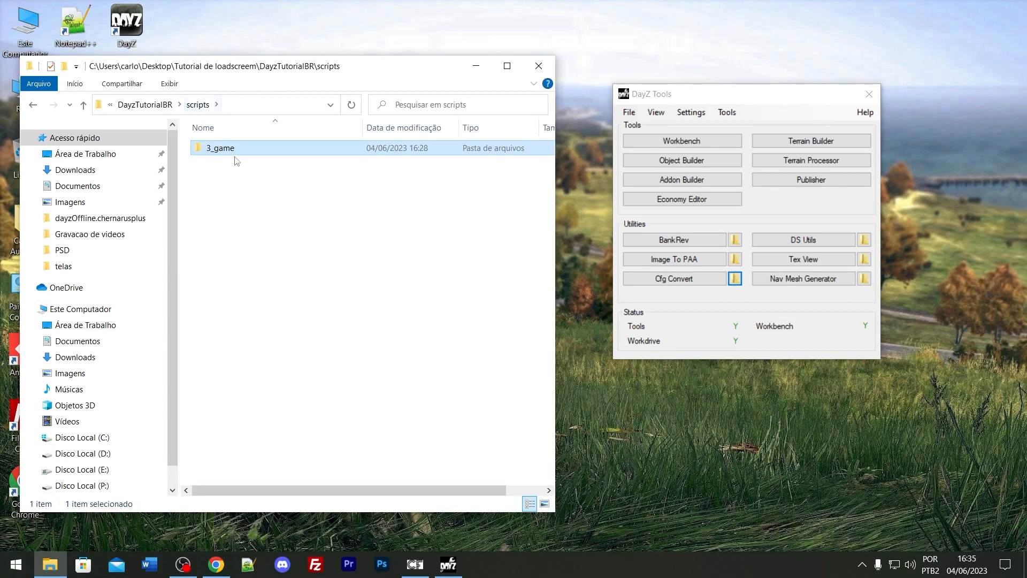
{"action": "double_click", "coordinate": [256, 153]}
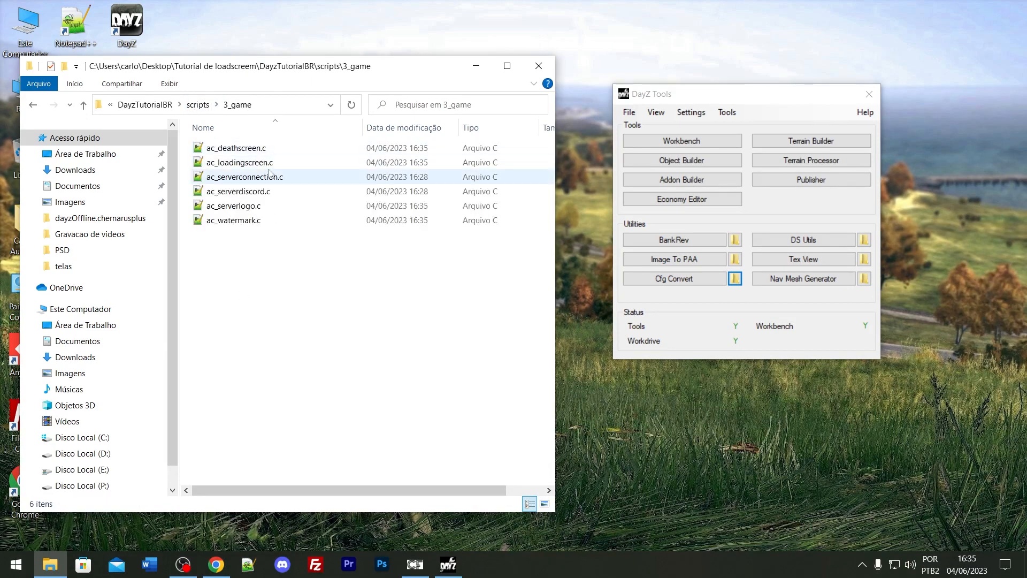
{"action": "left_click", "coordinate": [198, 105]}
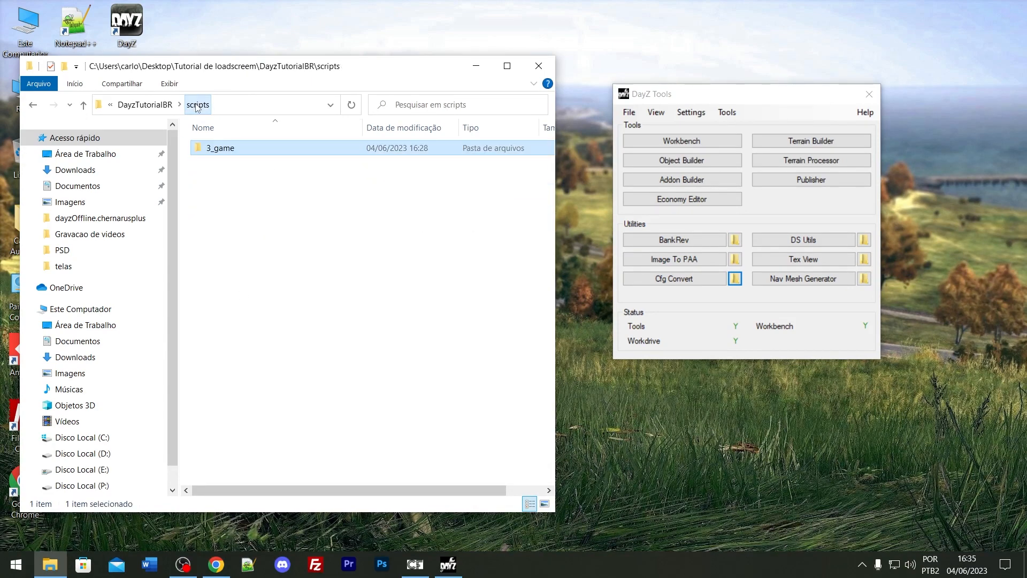
{"action": "left_click", "coordinate": [169, 105]}
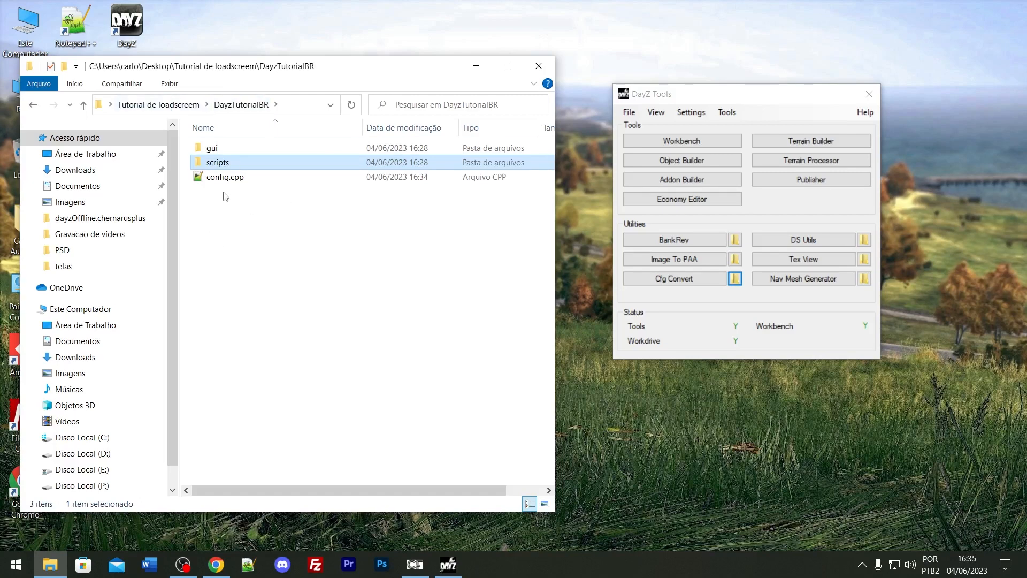
{"action": "double_click", "coordinate": [220, 148]}
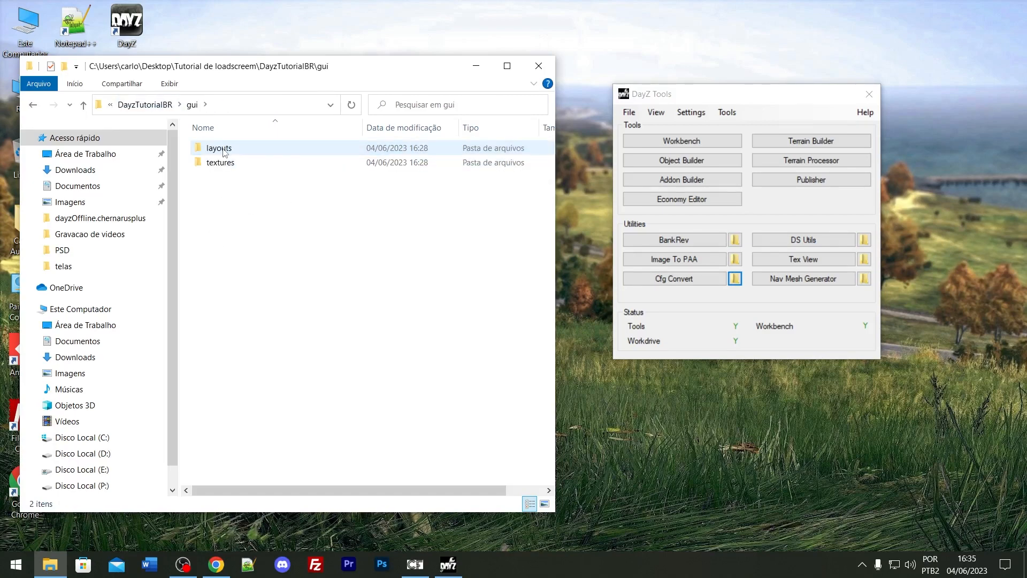
{"action": "double_click", "coordinate": [228, 153]}
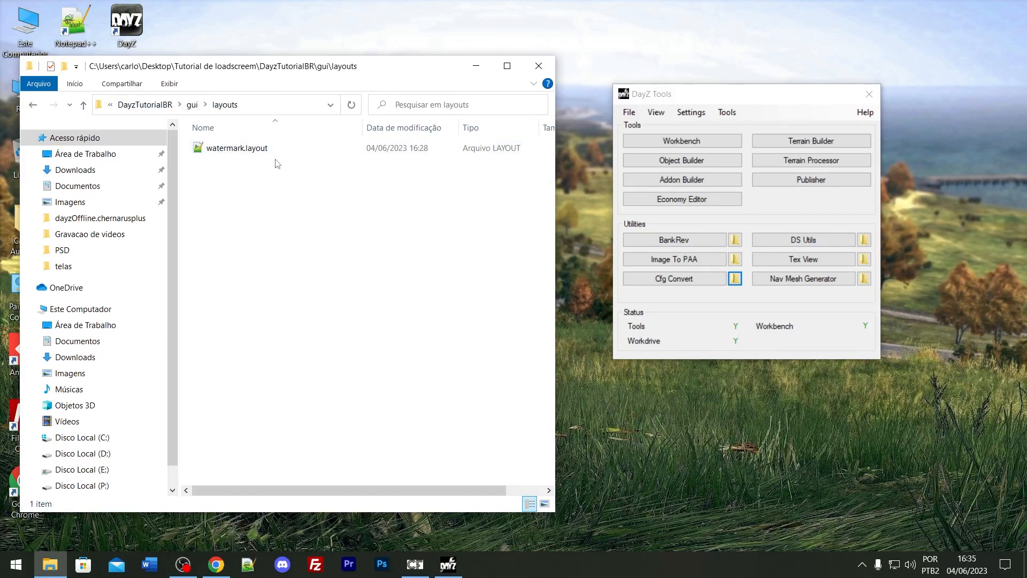
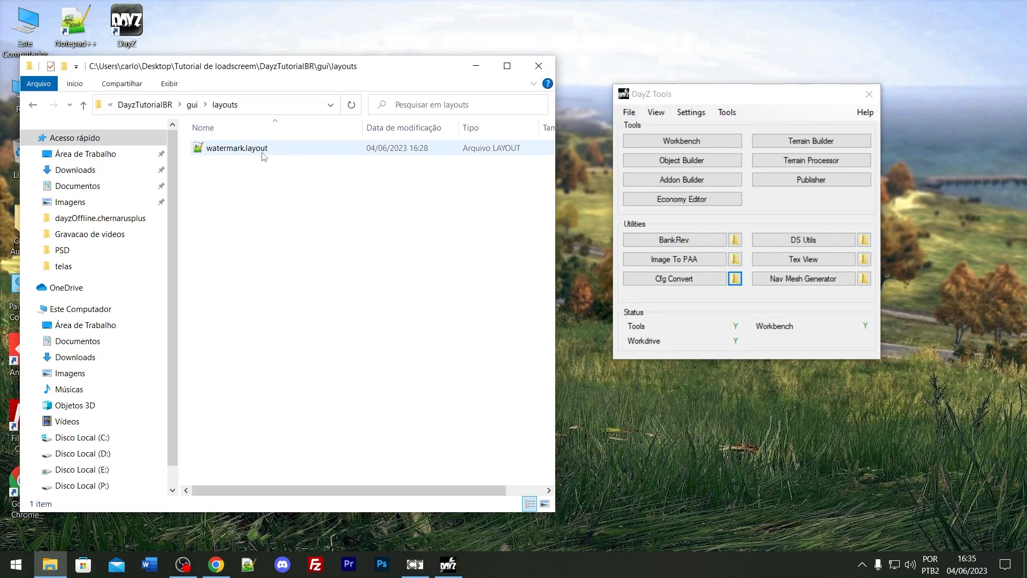
Open watermark.layout in Notepad++ and replace AC-Mod-Sample with DayzTutorialBR in its imageTexture path.
{"action": "right_click", "coordinate": [234, 151]}
{"action": "left_click", "coordinate": [293, 191]}
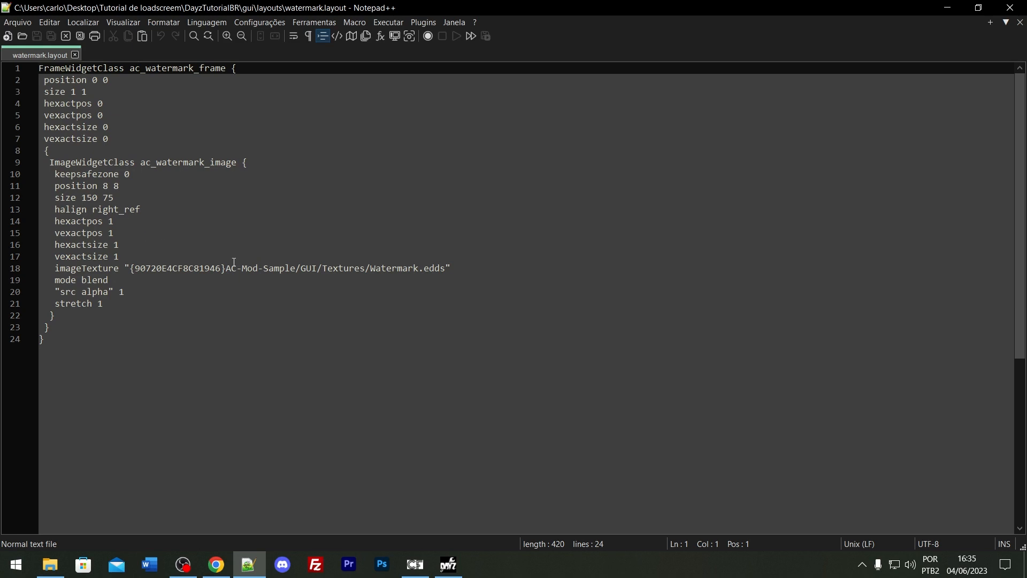
{"action": "left_click_drag", "start_coordinate": [228, 271], "coordinate": [289, 270]}
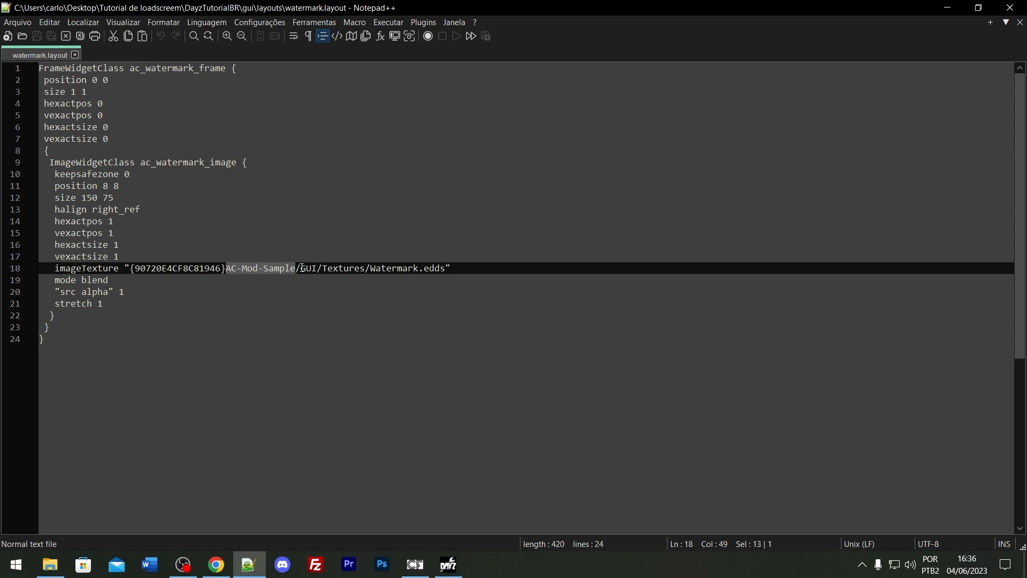
{"action": "type", "text": "DayzTutorialBR"}
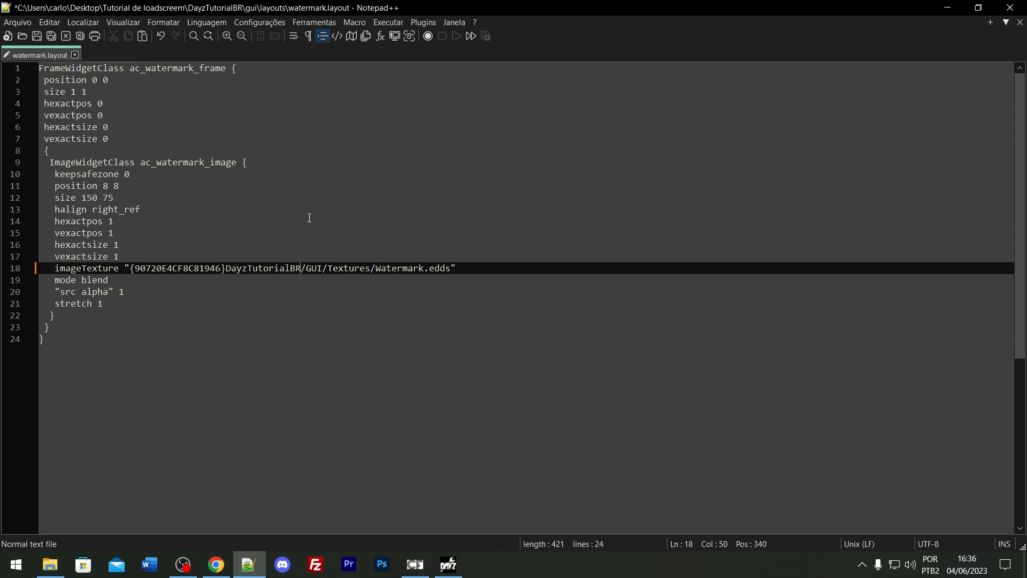
Save watermark.layout and highlight the DayzTutorialBR folder name in its imageTexture path.
{"action": "left_click", "coordinate": [36, 38]}
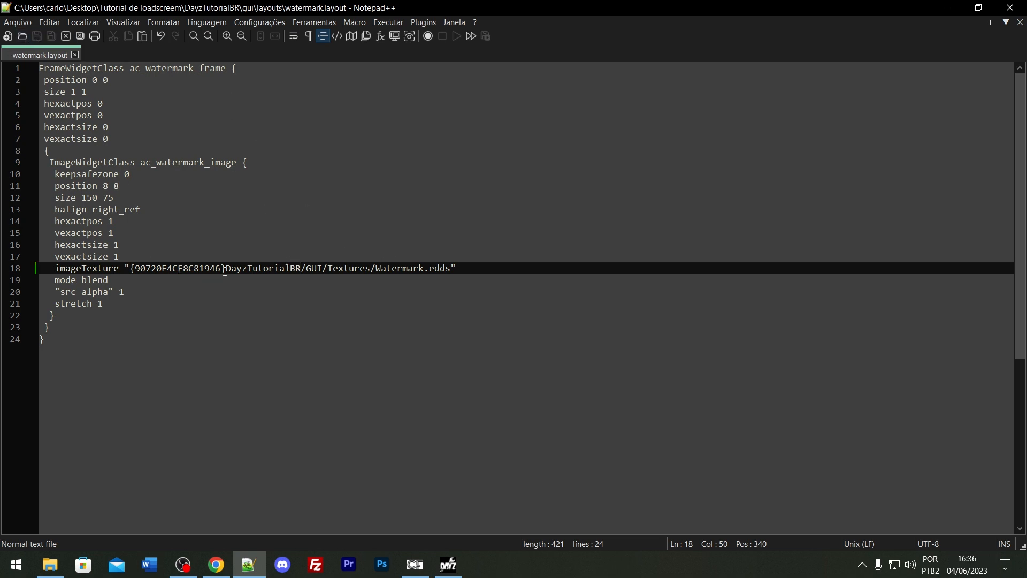
{"action": "left_click_drag", "start_coordinate": [460, 265], "coordinate": [249, 266]}
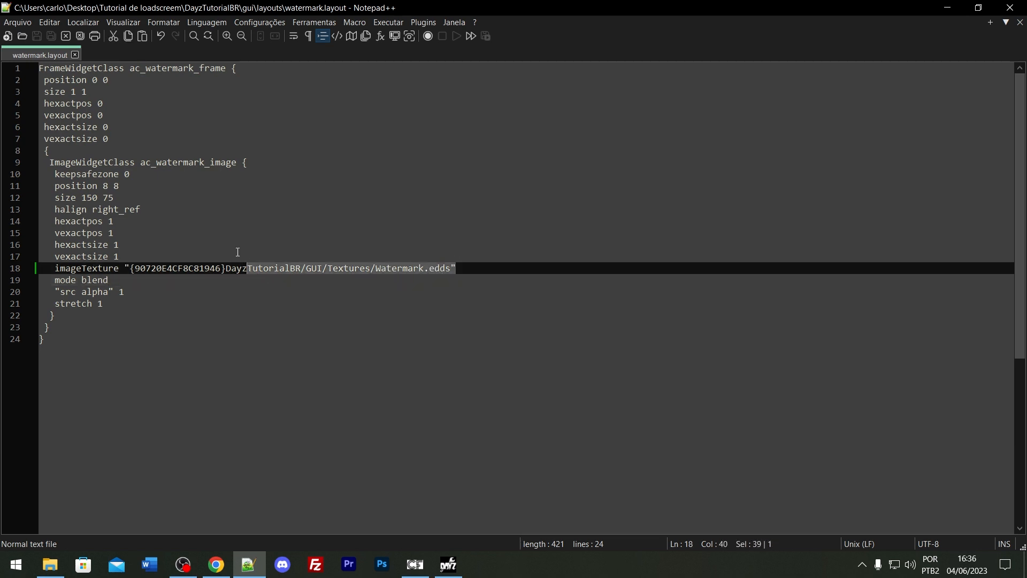
{"action": "left_click", "coordinate": [257, 268]}
{"action": "left_click_drag", "start_coordinate": [225, 268], "coordinate": [301, 272]}
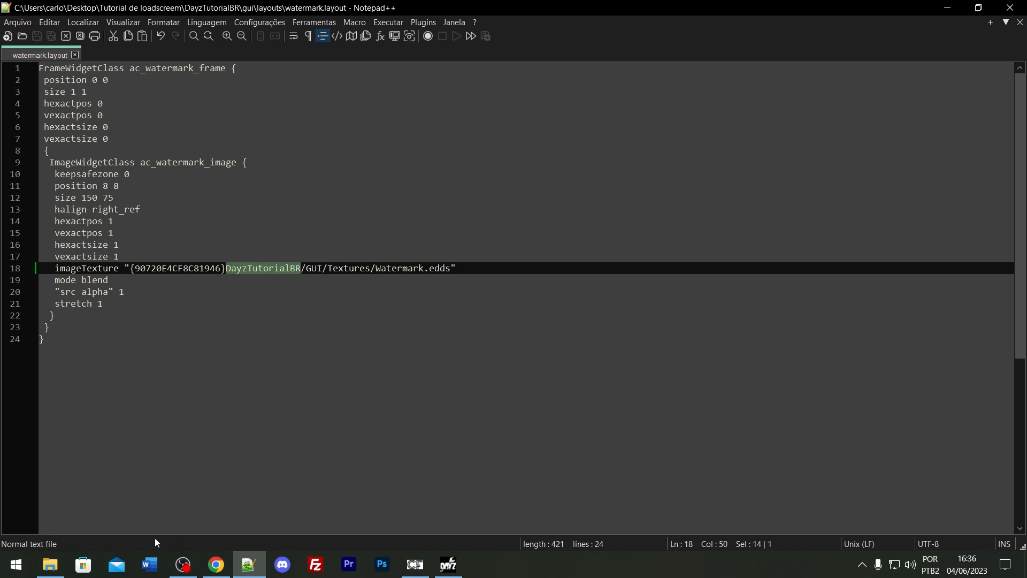
Check the imageTexture path of watermark.layout against the DayzTutorialBR/gui/textures folder in File Explorer, and return to the editor.
{"action": "left_click", "coordinate": [50, 564]}
{"action": "left_click_drag", "start_coordinate": [321, 73], "coordinate": [807, 59]}
{"action": "left_click", "coordinate": [623, 87]}
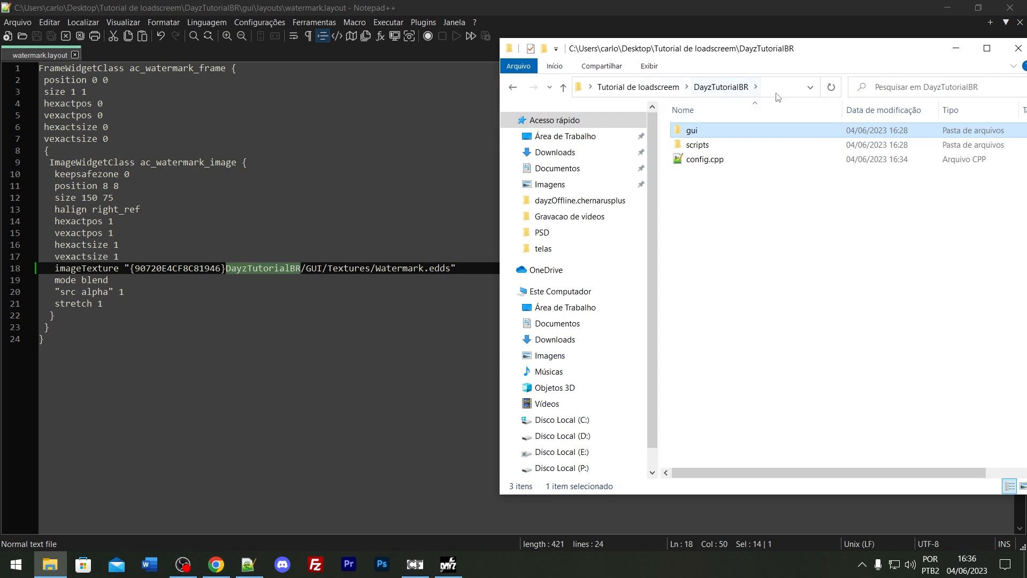
{"action": "double_click", "coordinate": [701, 132]}
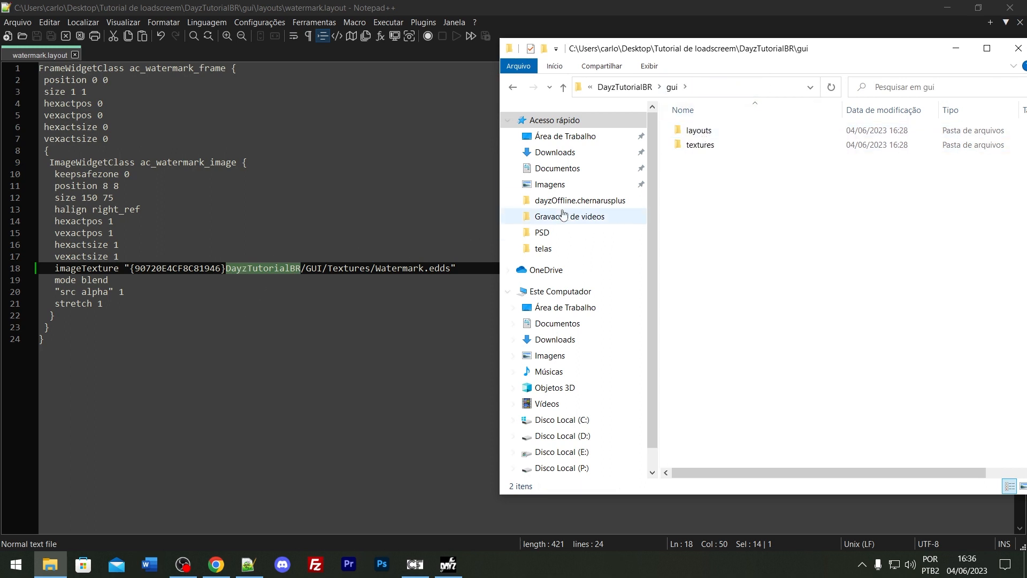
{"action": "left_click", "coordinate": [712, 144]}
{"action": "double_click", "coordinate": [712, 144]}
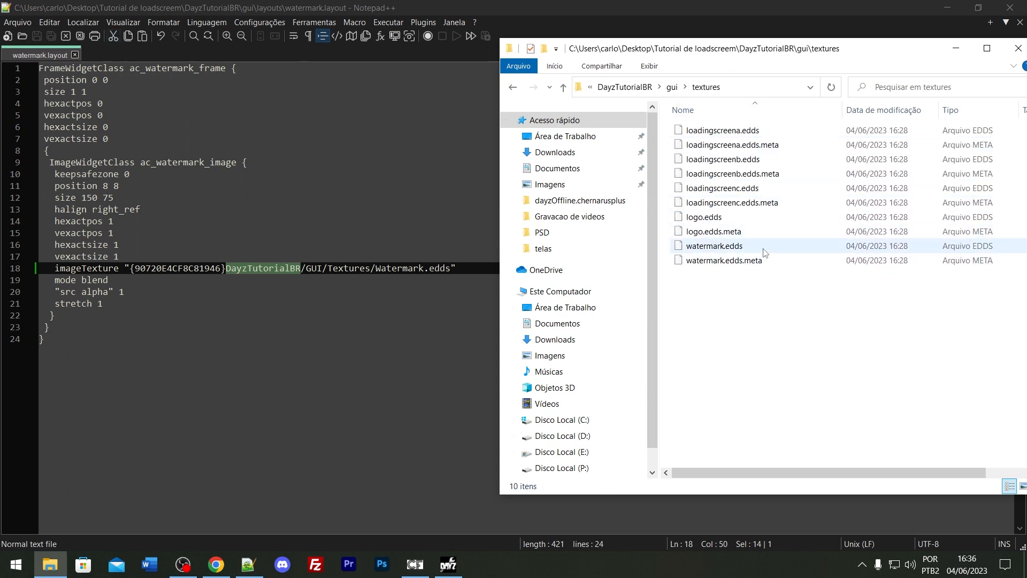
{"action": "left_click", "coordinate": [672, 87]}
{"action": "left_click", "coordinate": [386, 6]}
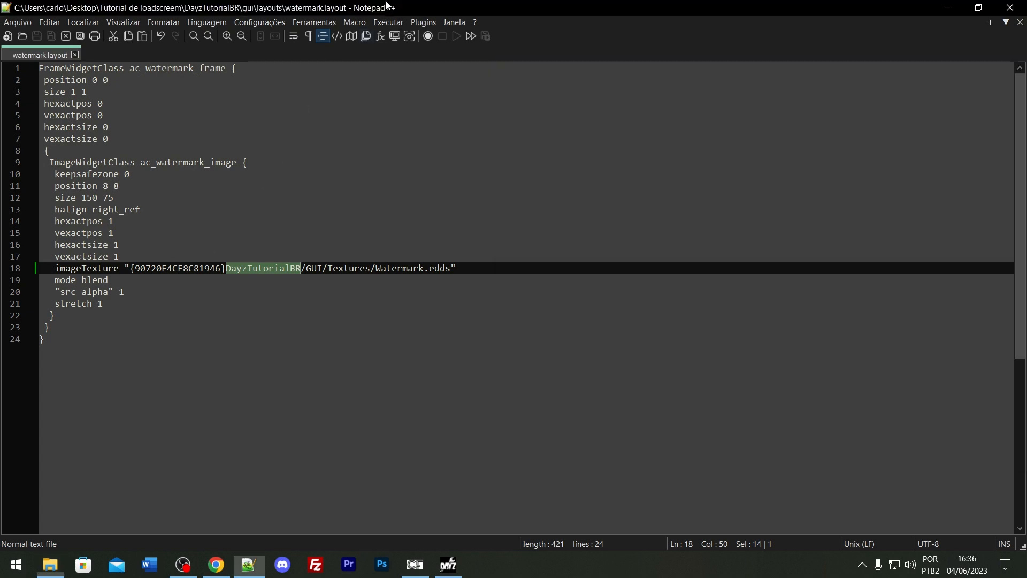
Close Notepad++, open the gui/textures folder of DayzTutorialBR and select all its files.
{"action": "left_click", "coordinate": [1009, 7]}
{"action": "left_click_drag", "start_coordinate": [696, 58], "coordinate": [501, 65]}
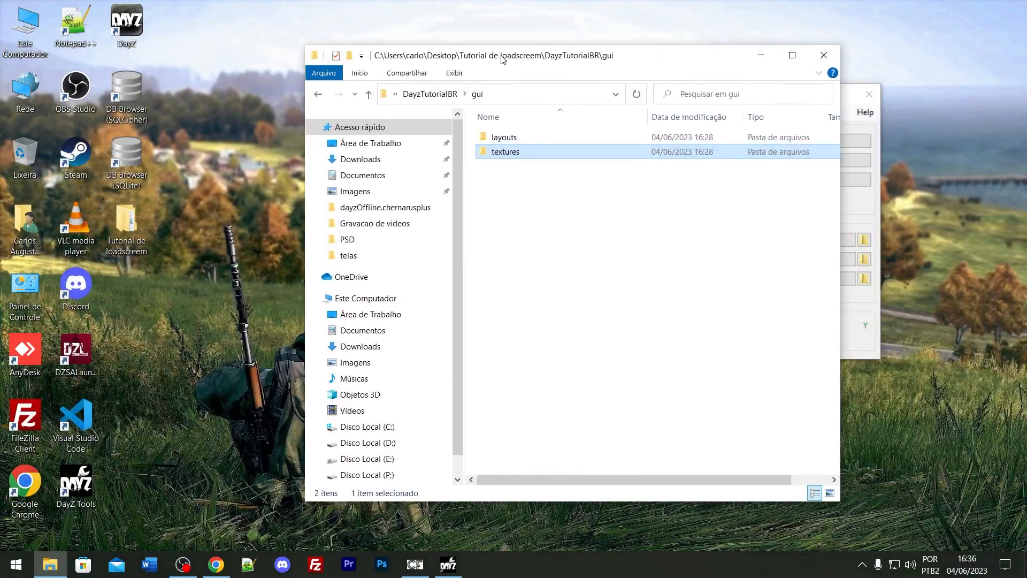
{"action": "double_click", "coordinate": [503, 153]}
{"action": "left_click_drag", "start_coordinate": [602, 331], "coordinate": [488, 138]}
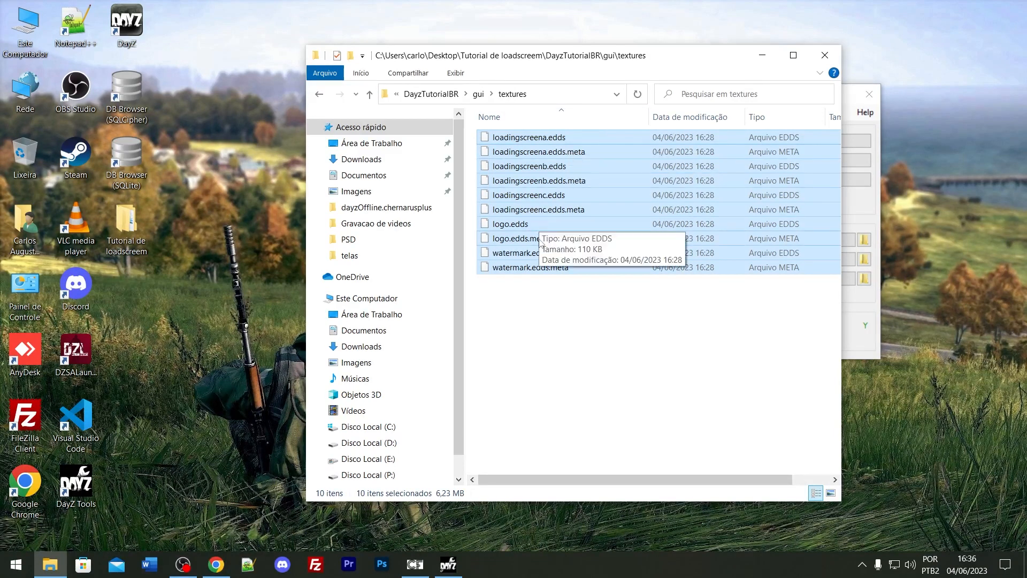
Examine the loadingscreen, logo and watermark .edds files and their .meta files in the textures folder.
{"action": "left_click_drag", "start_coordinate": [578, 60], "coordinate": [609, 52]}
{"action": "left_click", "coordinate": [589, 133]}
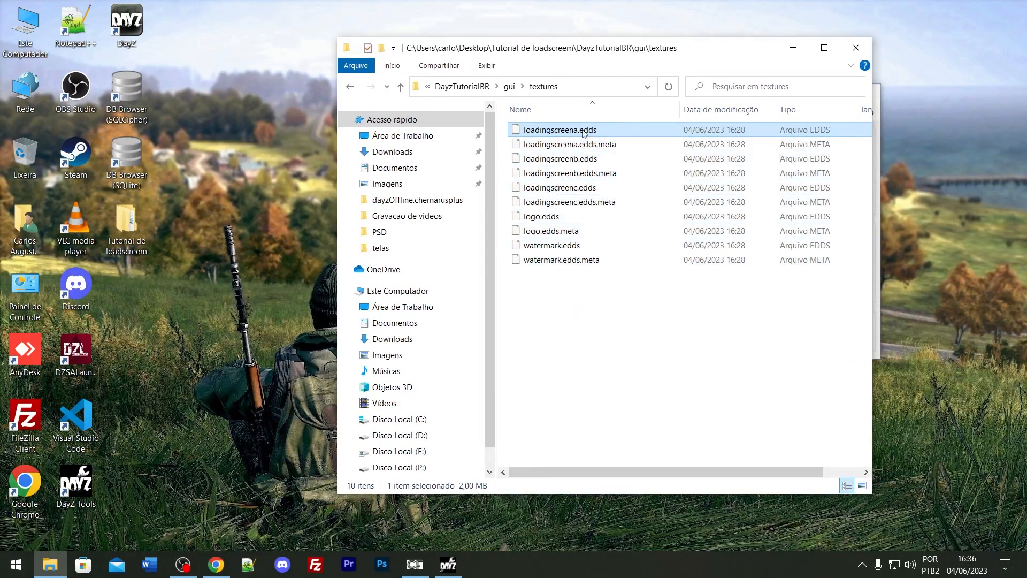
{"action": "left_click", "coordinate": [575, 187]}
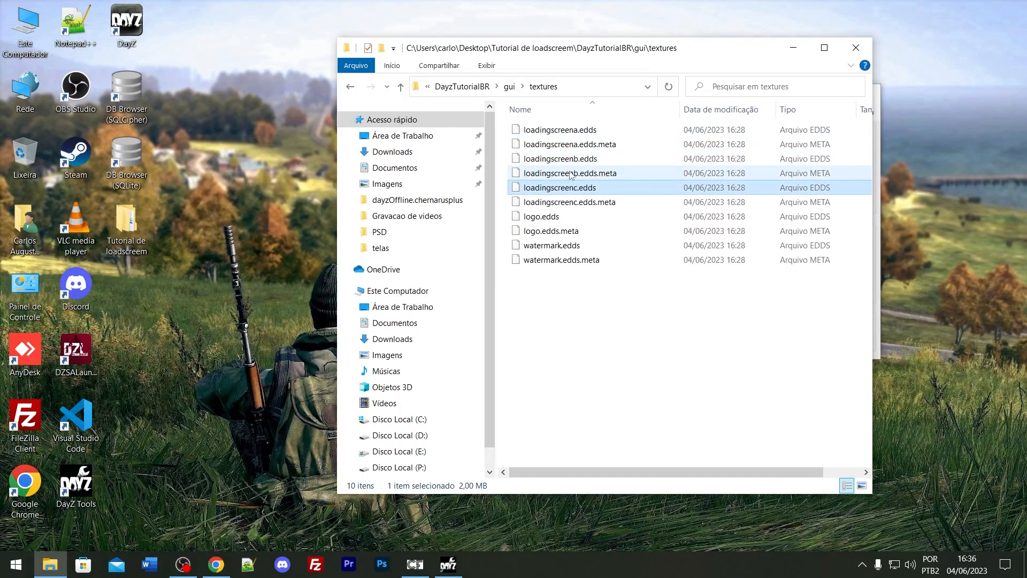
{"action": "left_click", "coordinate": [575, 131]}
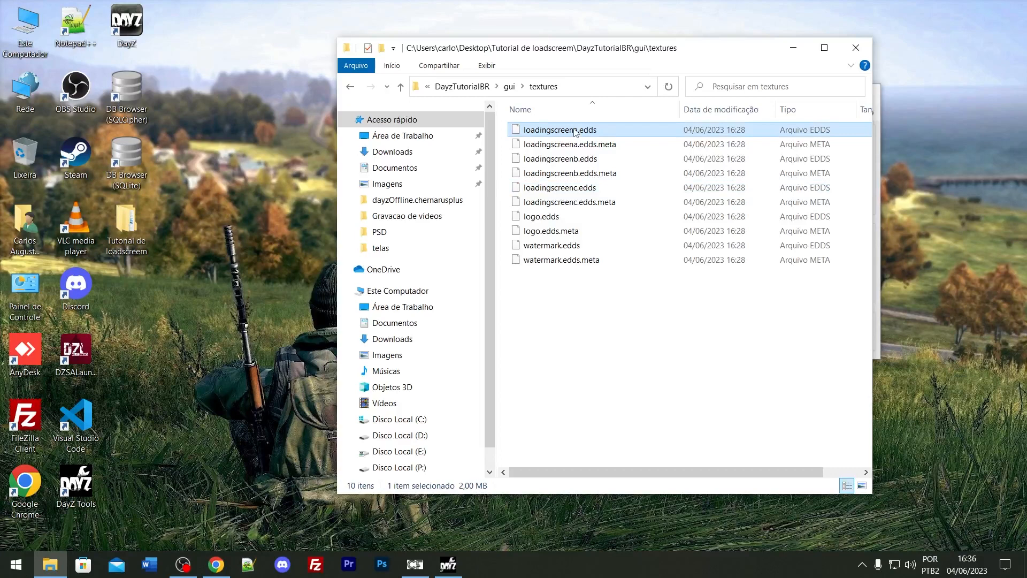
{"action": "left_click", "coordinate": [575, 158]}
{"action": "left_click", "coordinate": [575, 187]}
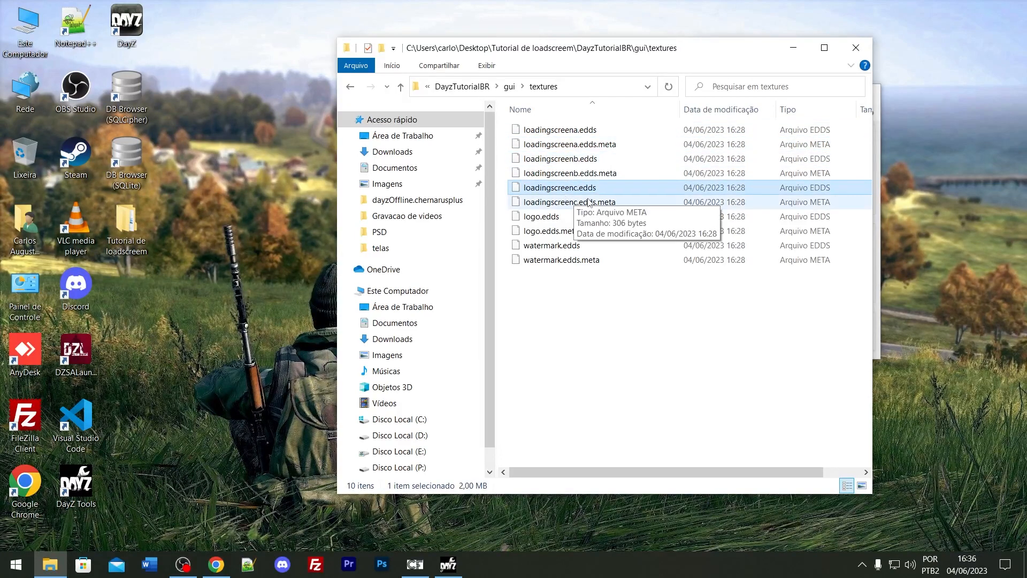
{"action": "left_click", "coordinate": [540, 216]}
{"action": "left_click", "coordinate": [540, 231]}
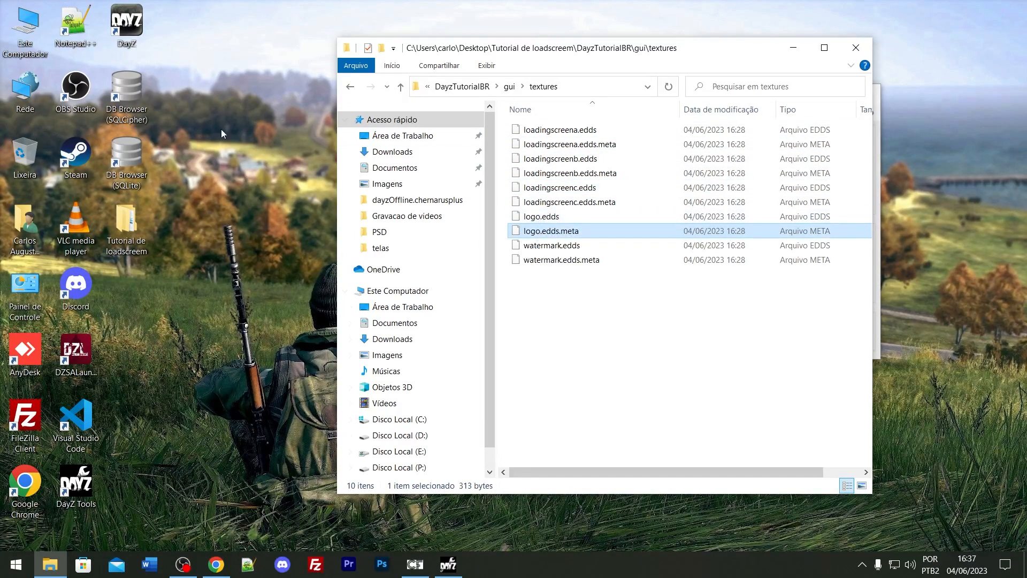
{"action": "left_click_drag", "start_coordinate": [617, 293], "coordinate": [528, 252]}
{"action": "left_click", "coordinate": [614, 313]}
{"action": "left_click_drag", "start_coordinate": [680, 335], "coordinate": [500, 100]}
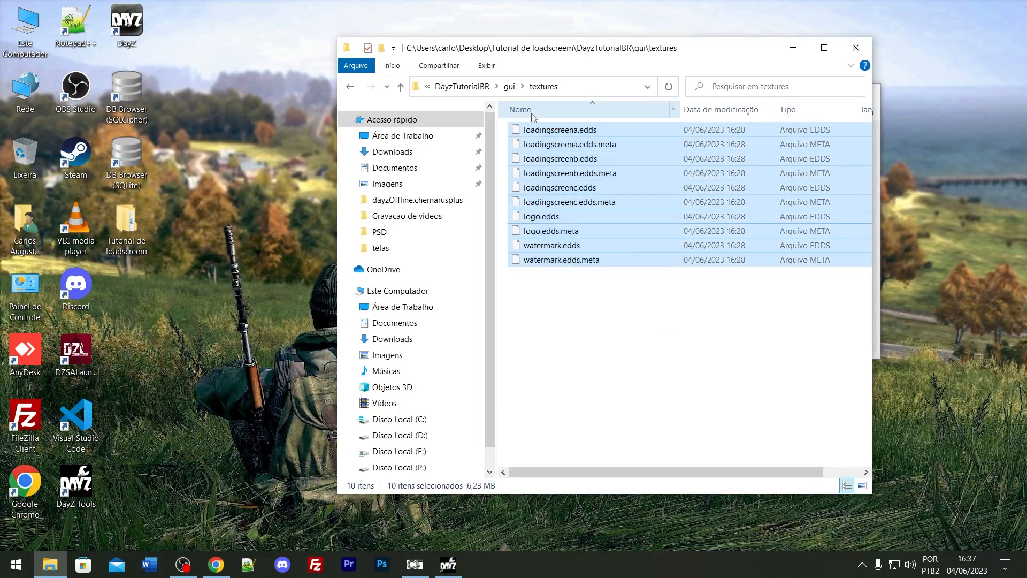
{"action": "left_click_drag", "start_coordinate": [699, 321], "coordinate": [505, 100]}
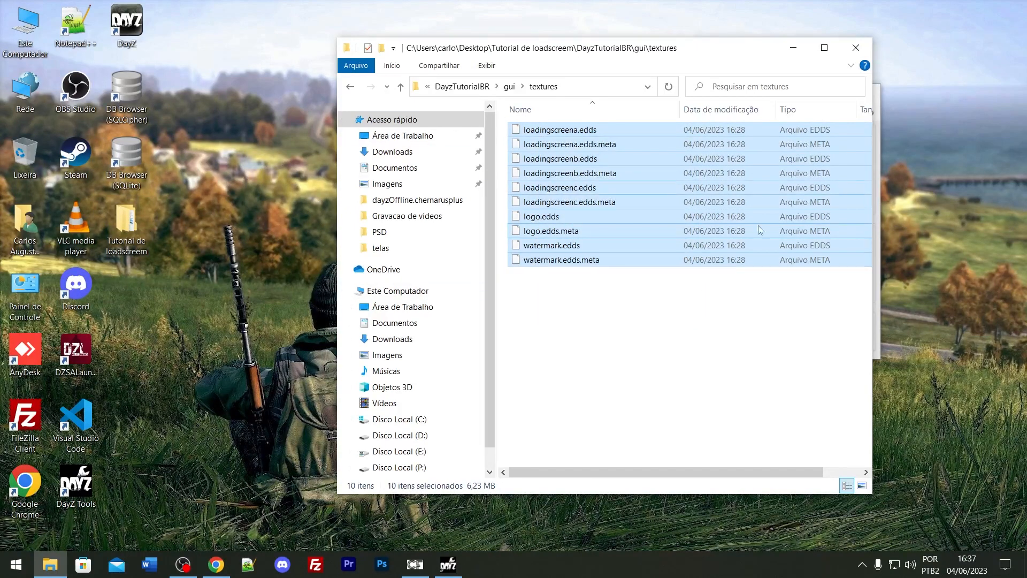
{"action": "left_click", "coordinate": [662, 342]}
{"action": "left_click_drag", "start_coordinate": [662, 342], "coordinate": [592, 133]}
{"action": "left_click", "coordinate": [594, 130]}
{"action": "left_click", "coordinate": [616, 148]}
{"action": "left_click", "coordinate": [614, 160]}
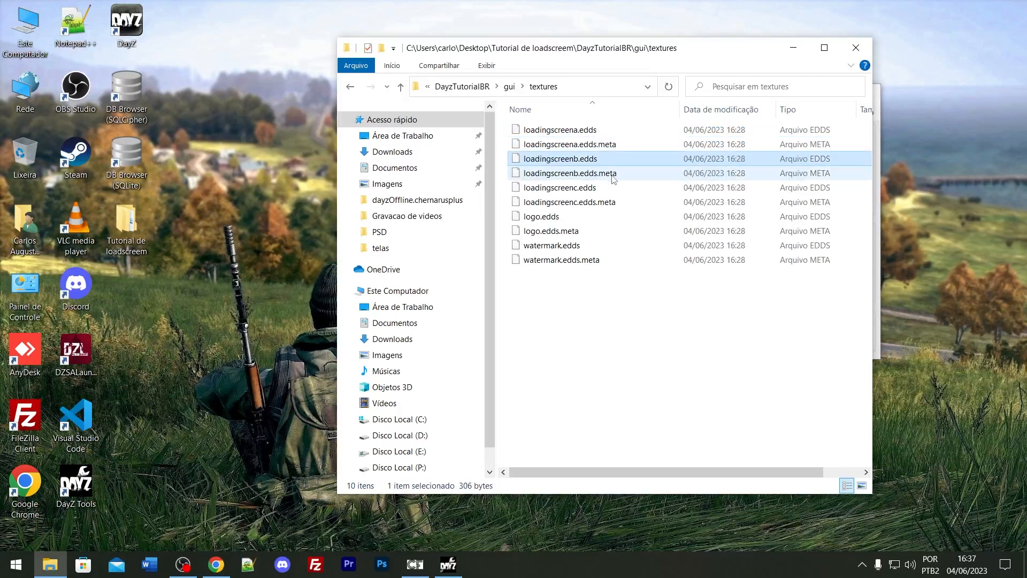
{"action": "left_click", "coordinate": [612, 174]}
{"action": "left_click", "coordinate": [598, 189]}
{"action": "left_click", "coordinate": [587, 203]}
{"action": "left_click", "coordinate": [579, 217]}
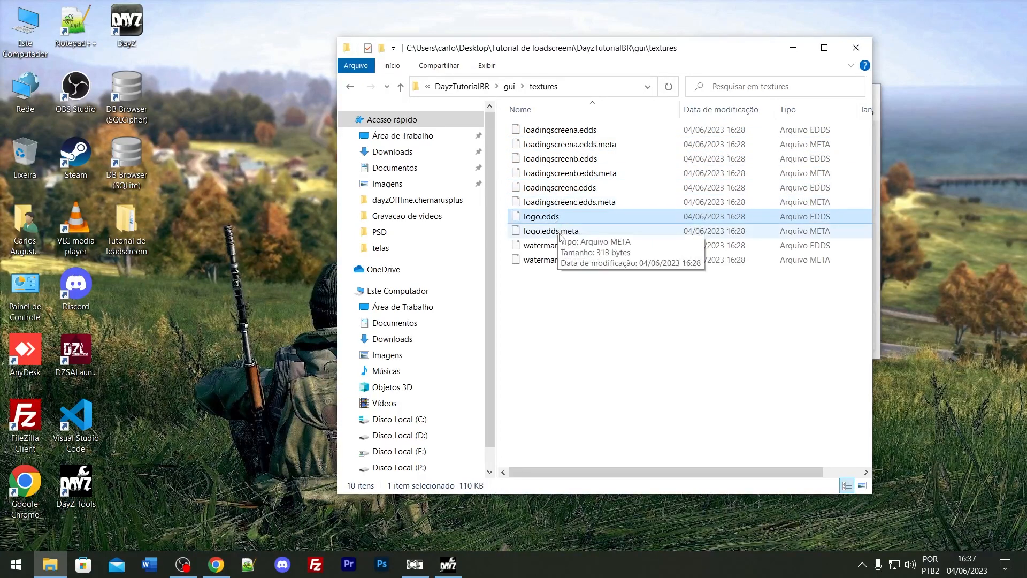
{"action": "left_click", "coordinate": [574, 231]}
{"action": "left_click", "coordinate": [568, 245]}
{"action": "left_click", "coordinate": [564, 260]}
{"action": "left_click", "coordinate": [583, 298]}
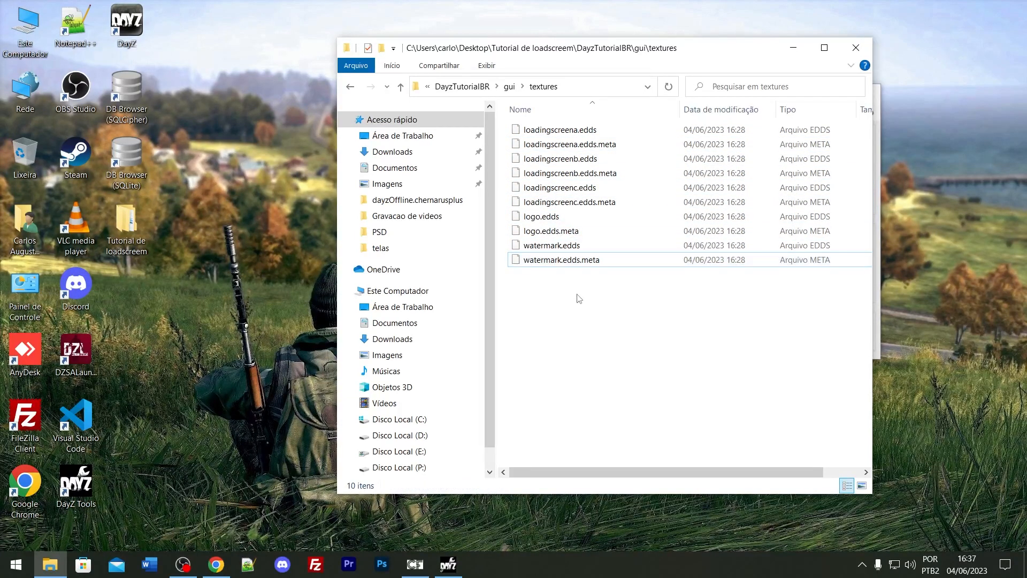
Open loadingscreena.png from the telas folder inside Tutorial de loadscreem on the desktop.
{"action": "double_click", "coordinate": [137, 225]}
{"action": "left_click_drag", "start_coordinate": [663, 67], "coordinate": [375, 59]}
{"action": "double_click", "coordinate": [261, 167]}
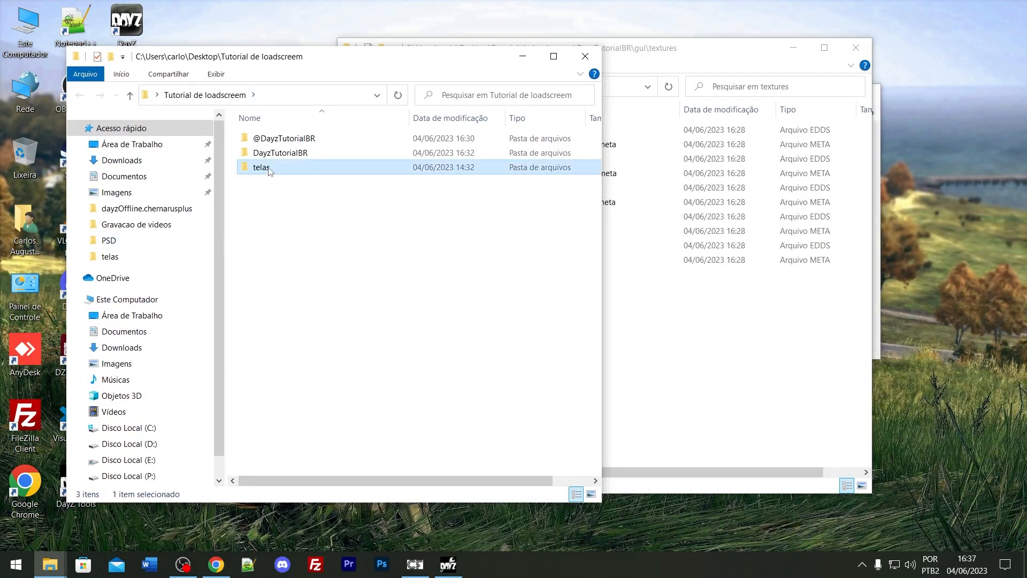
{"action": "double_click", "coordinate": [273, 168]}
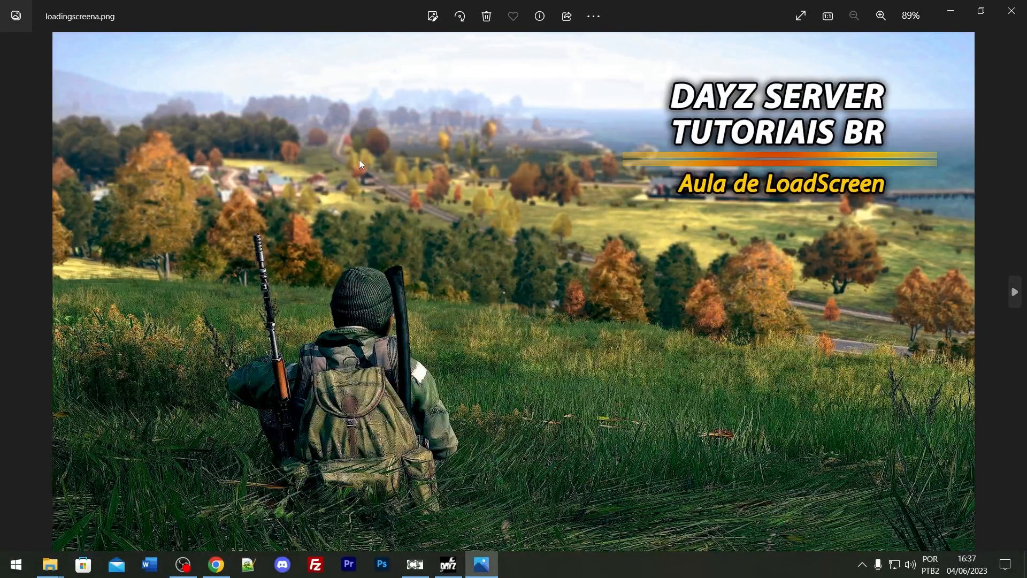
Look through the remaining loading screen images, Logo.png and Watermark.png, and close the image viewer.
{"action": "key", "text": "Right"}
{"action": "key", "text": "Left"}
{"action": "key", "text": "Right"}
{"action": "key", "text": "Right"}
{"action": "key", "text": "Right"}
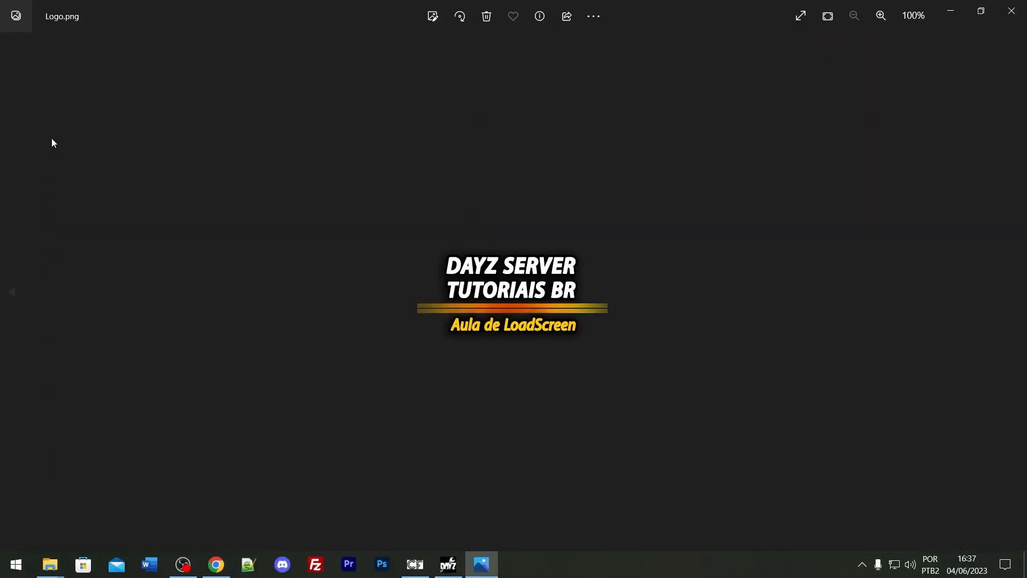
{"action": "key", "text": "Right"}
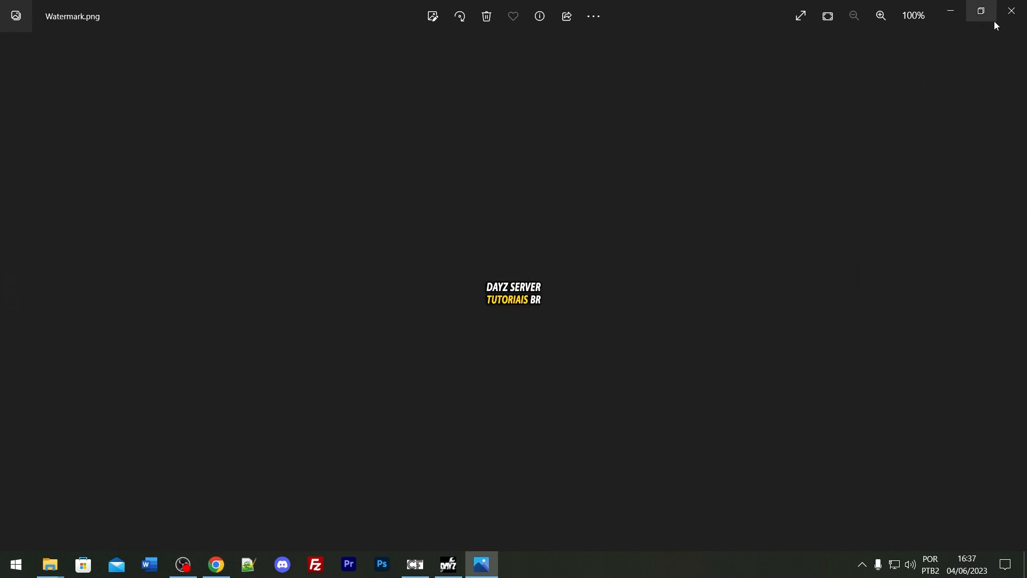
{"action": "left_click", "coordinate": [1010, 12]}
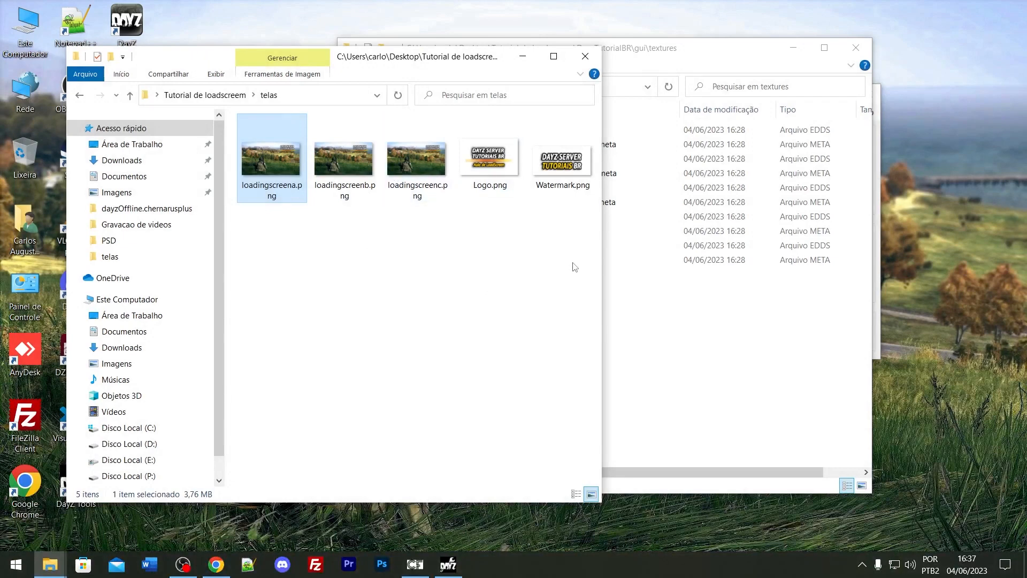
{"action": "left_click_drag", "start_coordinate": [578, 259], "coordinate": [220, 169]}
Switch to Chrome, search Google for "dayz ac-mod-sample" in a new tab and open the AC-Mod-Sample Steam Workshop page.
{"action": "left_click", "coordinate": [216, 564]}
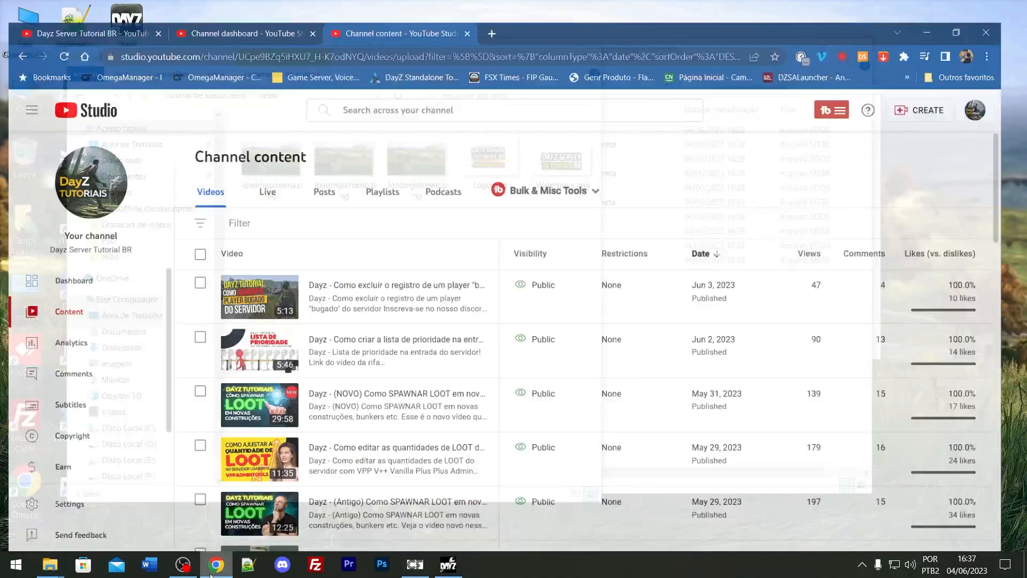
{"action": "left_click", "coordinate": [500, 11]}
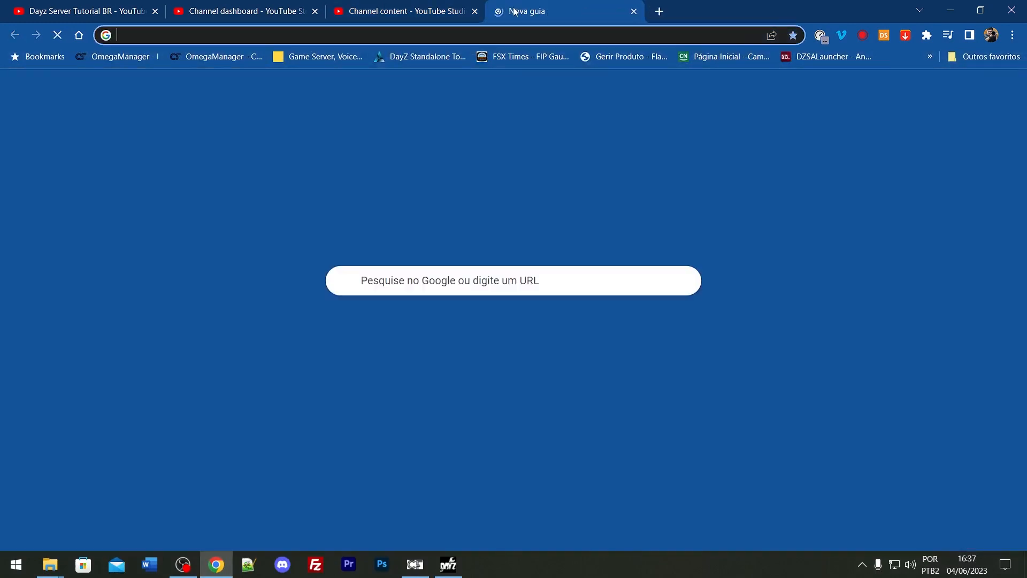
{"action": "type", "text": "z a"}
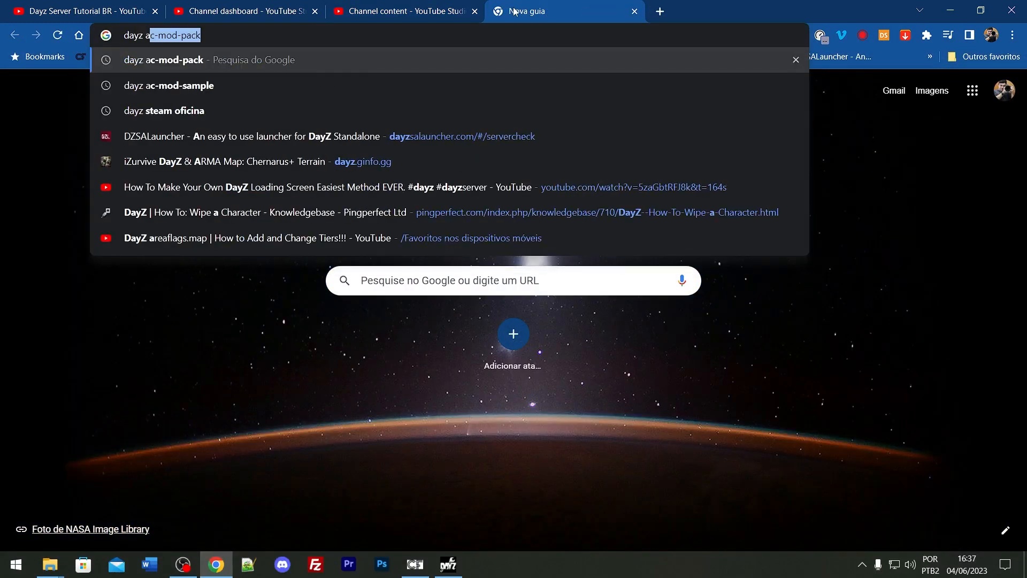
{"action": "key", "text": "Down"}
{"action": "key", "text": "Return"}
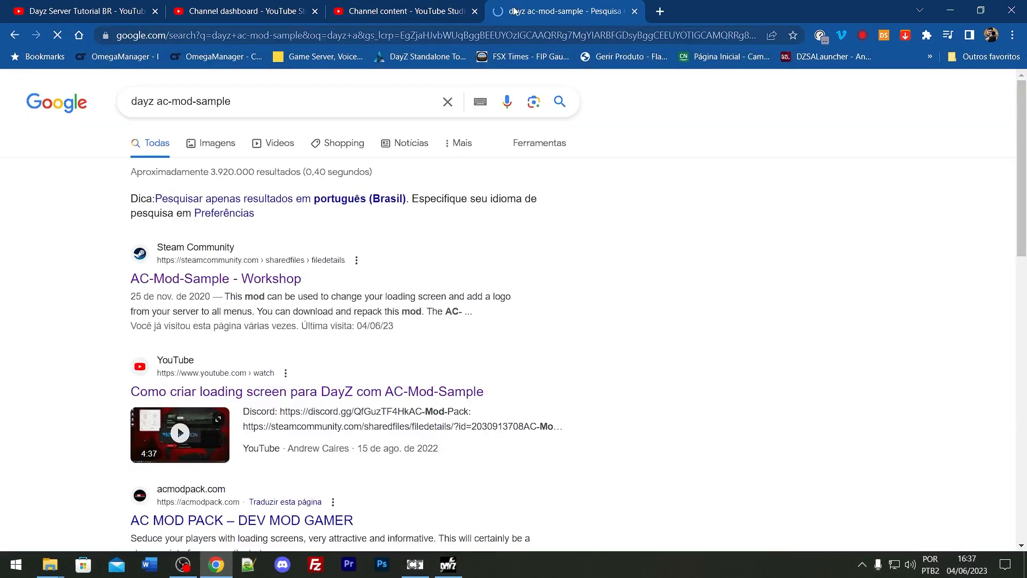
{"action": "left_click", "coordinate": [199, 286]}
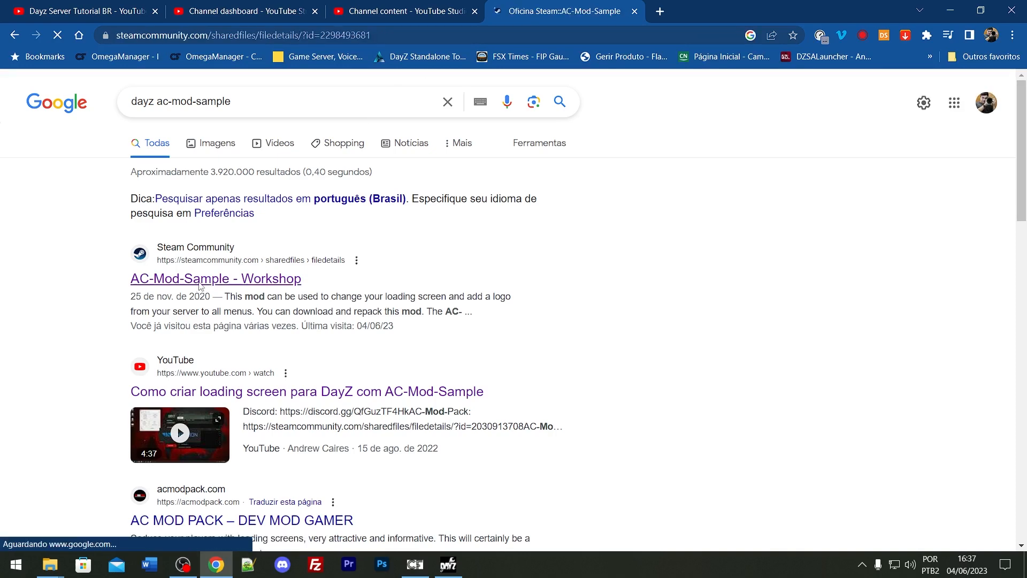
Read the required loading screen, main menu logo and watermark image sizes in the AC-Mod-Sample description.
{"action": "scroll", "coordinate": [831, 200], "scroll_direction": "down", "scroll_amount": 7}
{"action": "scroll", "coordinate": [831, 205], "scroll_direction": "down", "scroll_amount": 5}
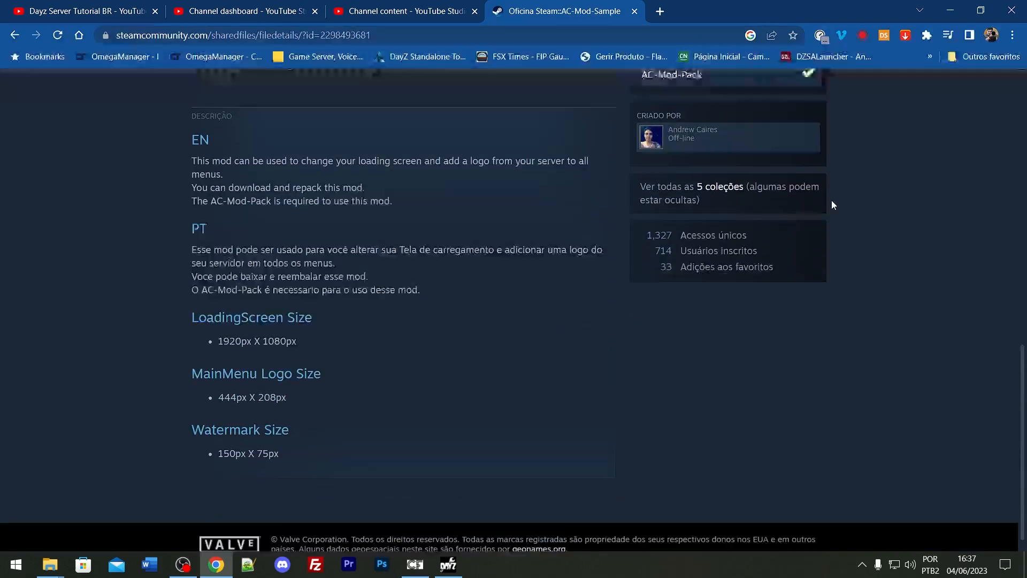
{"action": "left_click_drag", "start_coordinate": [190, 296], "coordinate": [303, 436]}
{"action": "left_click", "coordinate": [300, 439]}
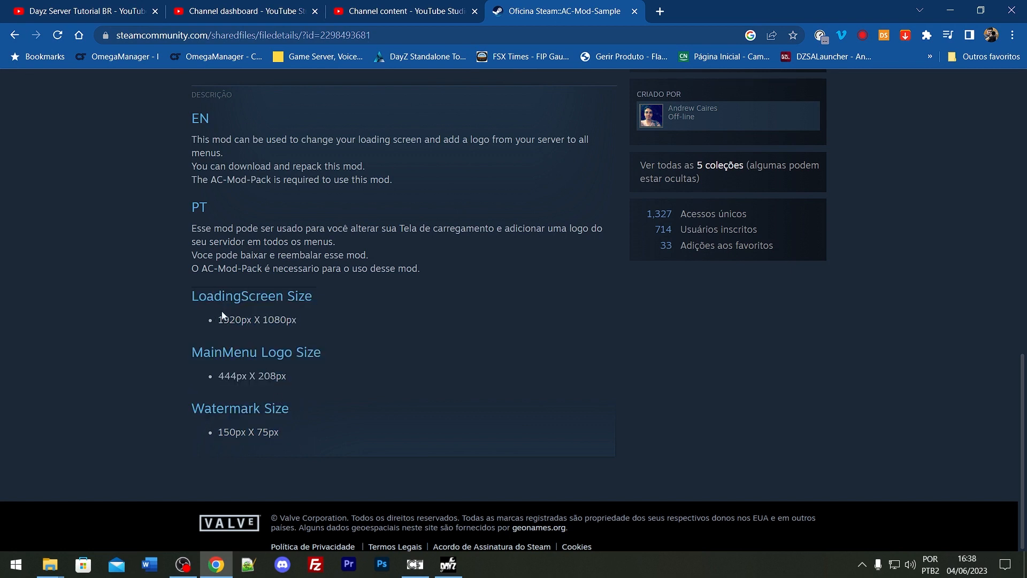
{"action": "left_click_drag", "start_coordinate": [219, 320], "coordinate": [291, 323]}
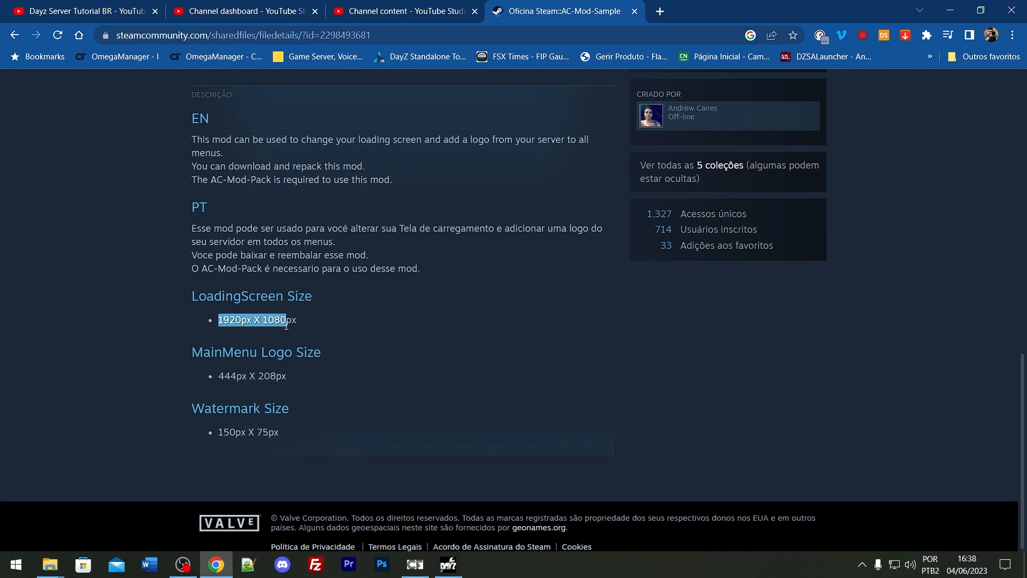
{"action": "left_click", "coordinate": [296, 319]}
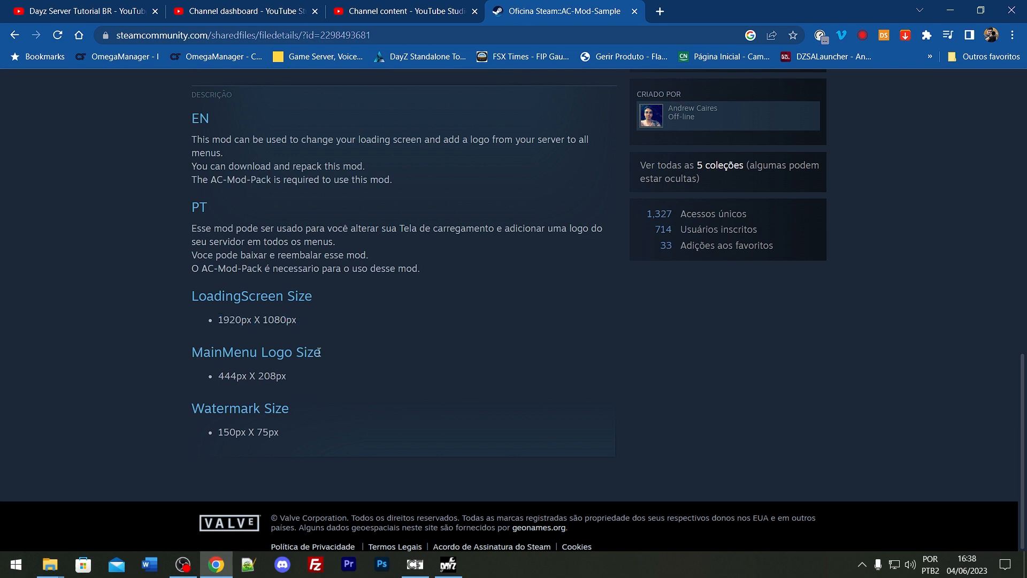
{"action": "left_click_drag", "start_coordinate": [318, 351], "coordinate": [213, 353]}
{"action": "left_click_drag", "start_coordinate": [294, 378], "coordinate": [221, 432]}
{"action": "left_click", "coordinate": [253, 376]}
{"action": "left_click", "coordinate": [270, 431]}
{"action": "left_click", "coordinate": [310, 419]}
Start Adobe Photoshop and wait for its home screen with the recent files.
{"action": "left_click", "coordinate": [383, 566]}
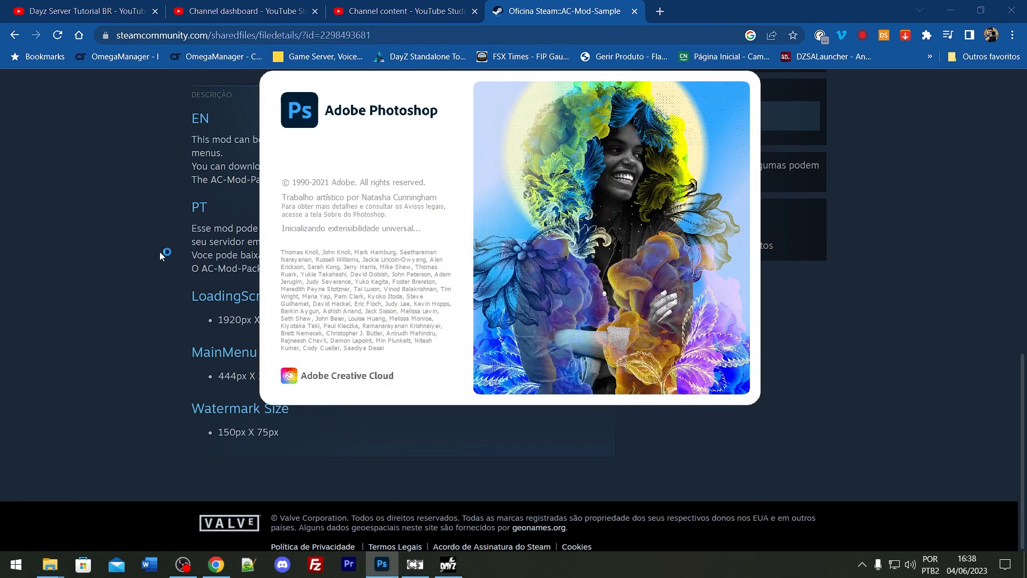
{"action": "left_click", "coordinate": [146, 237]}
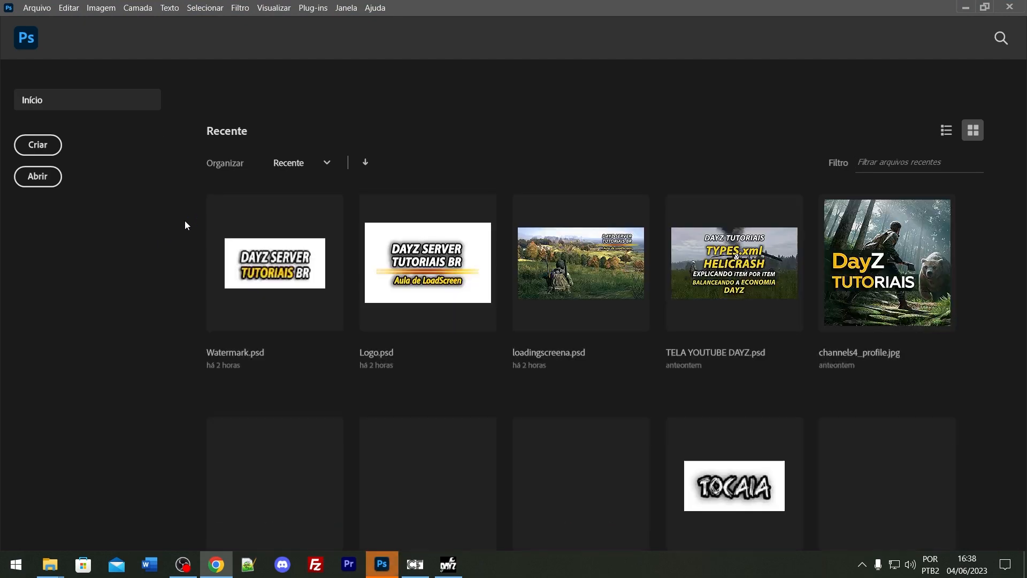
Open the recent file loadingscreena.psd and check the width and height fields for a new document without creating one.
{"action": "left_click", "coordinate": [573, 263]}
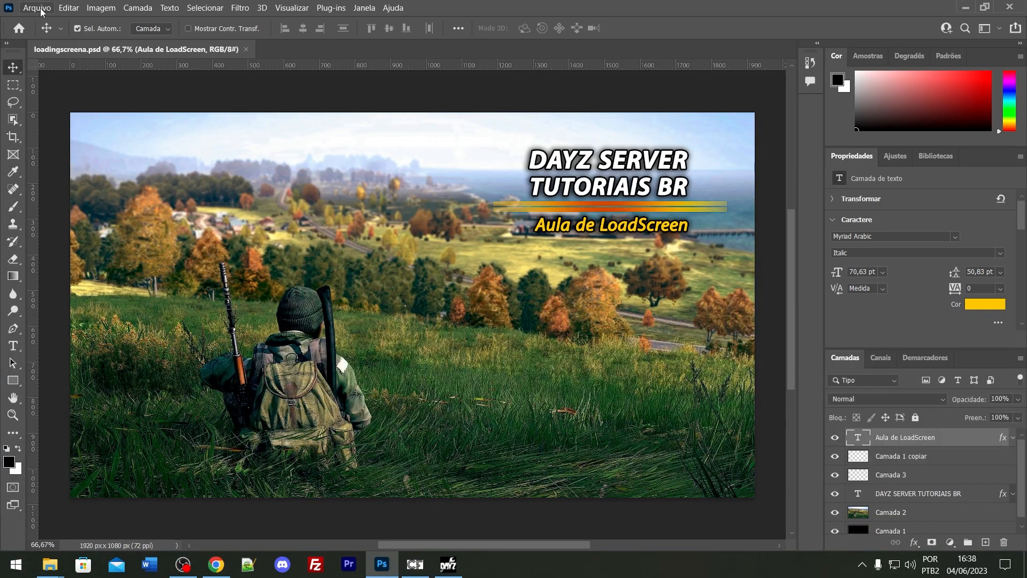
{"action": "left_click", "coordinate": [38, 7]}
{"action": "left_click", "coordinate": [43, 22]}
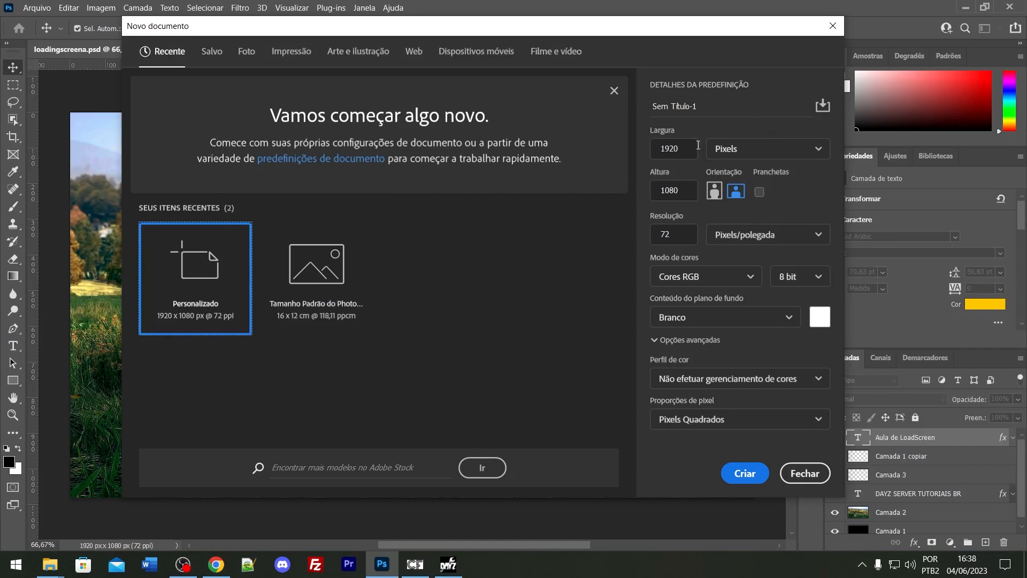
{"action": "left_click_drag", "start_coordinate": [678, 183], "coordinate": [665, 190]}
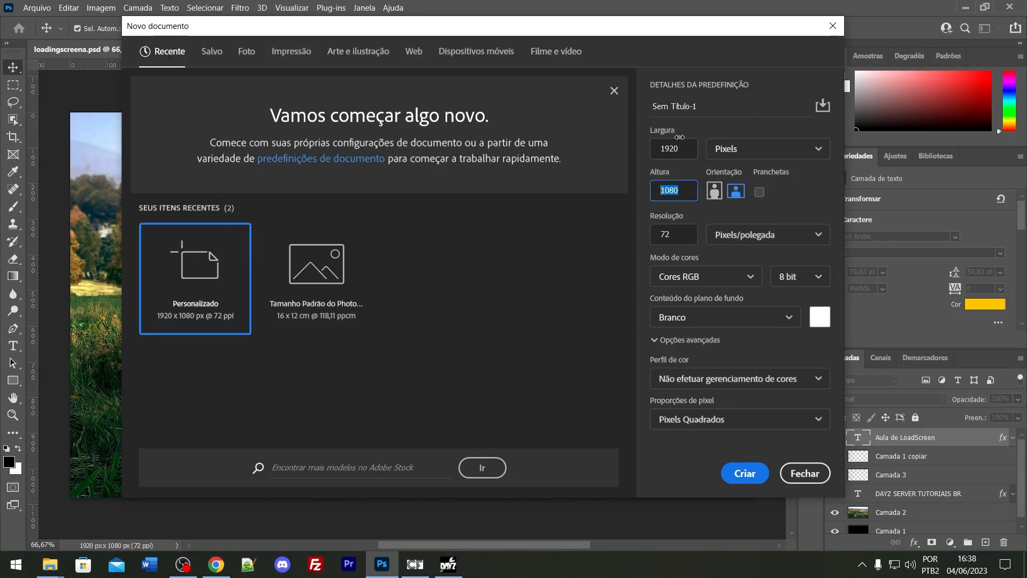
{"action": "left_click", "coordinate": [805, 473]}
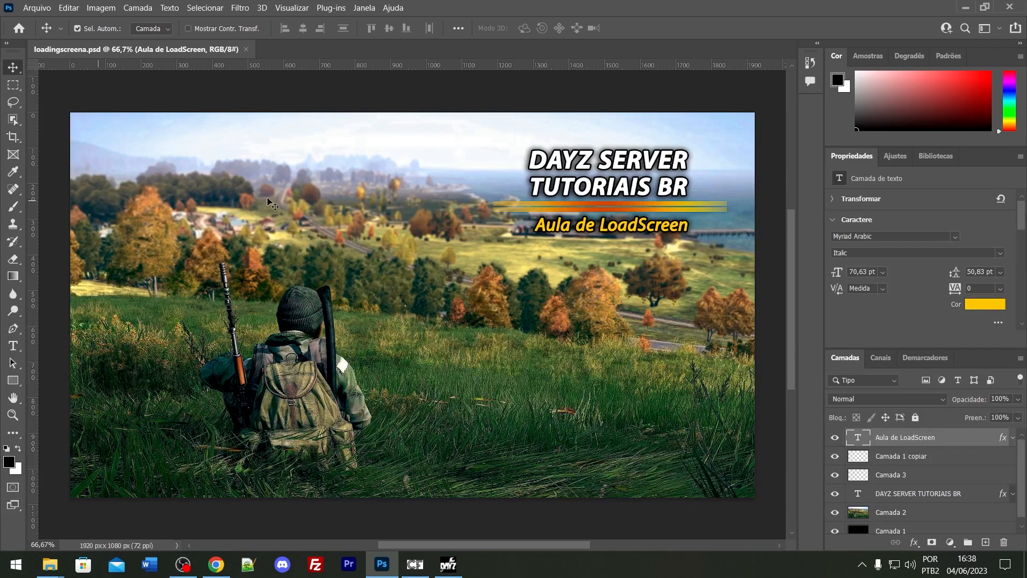
Start a quick PNG export of the loading screen and examine the file names required in the DayzTutorialBR\gui\textures folder.
{"action": "left_click", "coordinate": [37, 8]}
{"action": "mouse_move", "coordinate": [44, 209]}
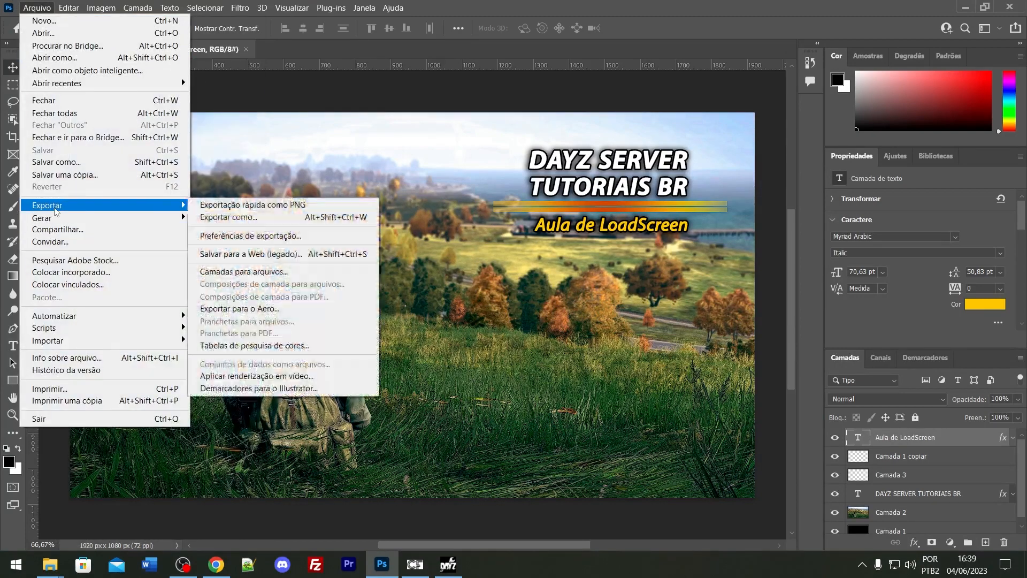
{"action": "left_click", "coordinate": [314, 205]}
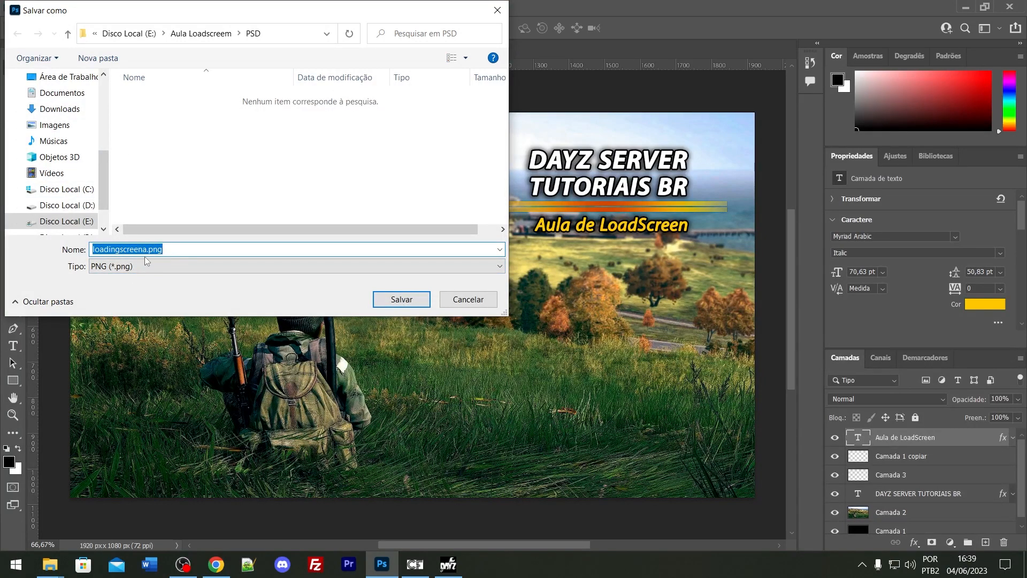
{"action": "left_click", "coordinate": [49, 564]}
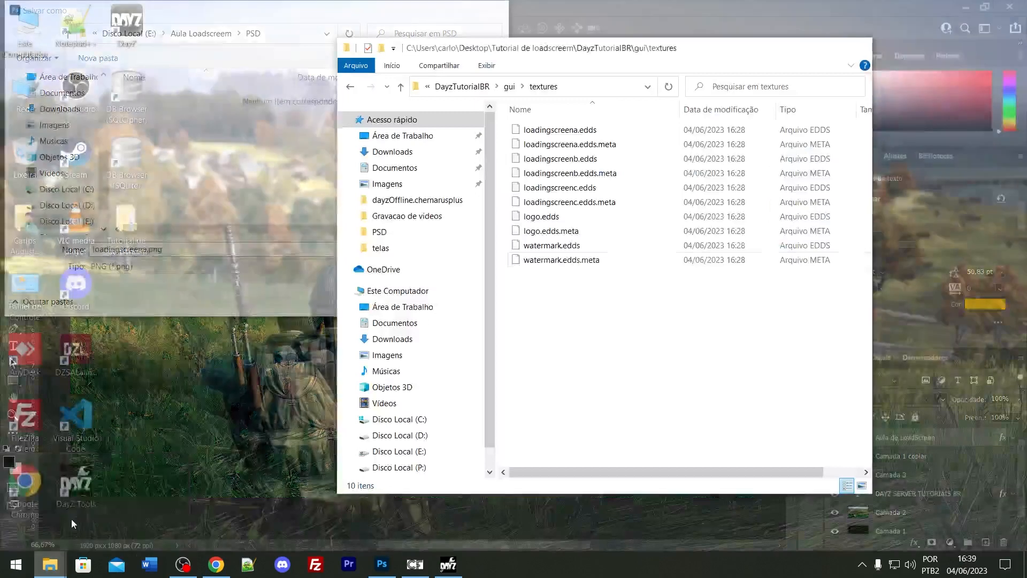
{"action": "left_click", "coordinate": [73, 524]}
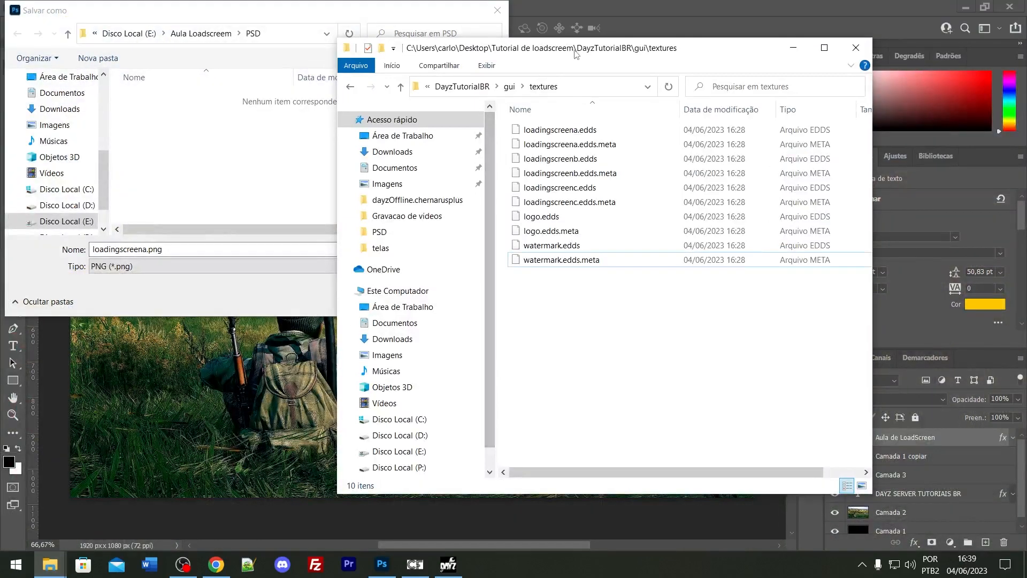
{"action": "left_click_drag", "start_coordinate": [576, 54], "coordinate": [722, 24]}
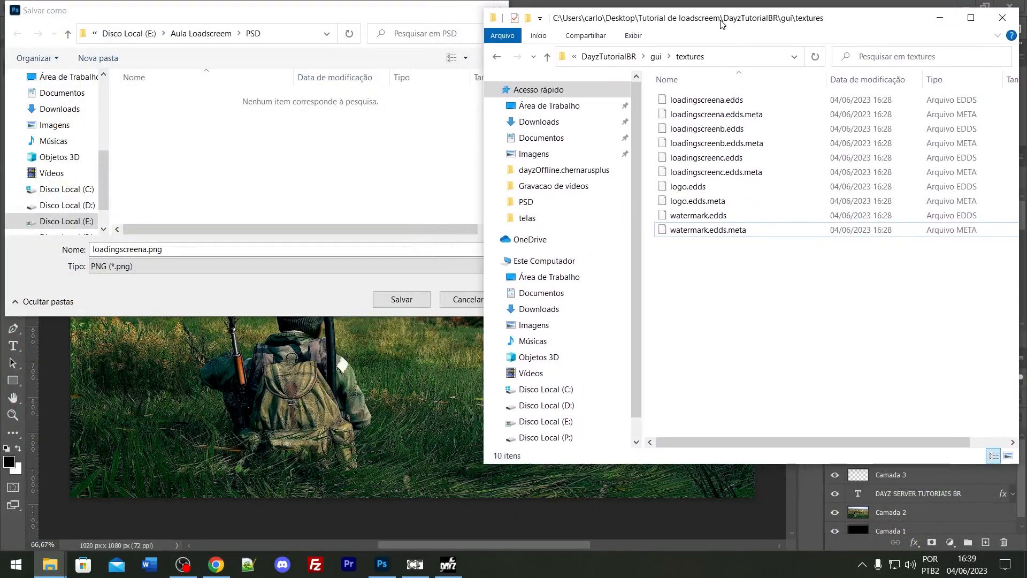
{"action": "left_click", "coordinate": [712, 58]}
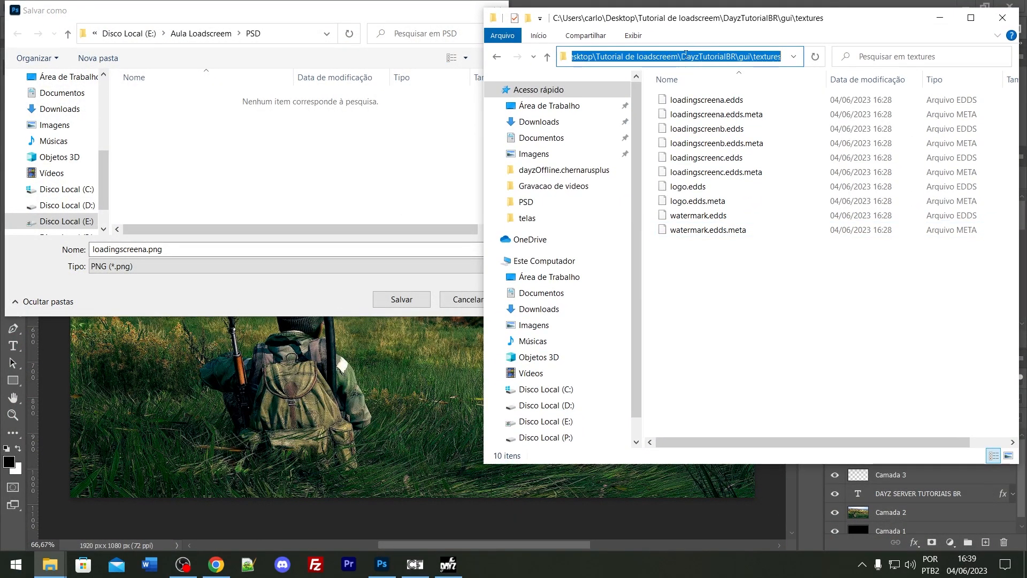
{"action": "left_click_drag", "start_coordinate": [683, 56], "coordinate": [786, 56]}
{"action": "left_click", "coordinate": [740, 56]}
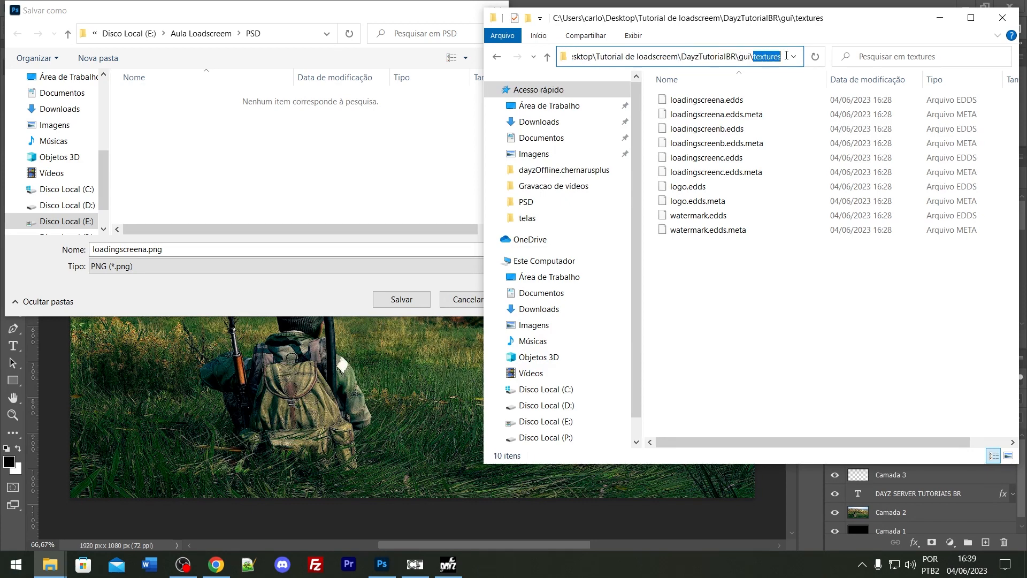
{"action": "left_click", "coordinate": [729, 303]}
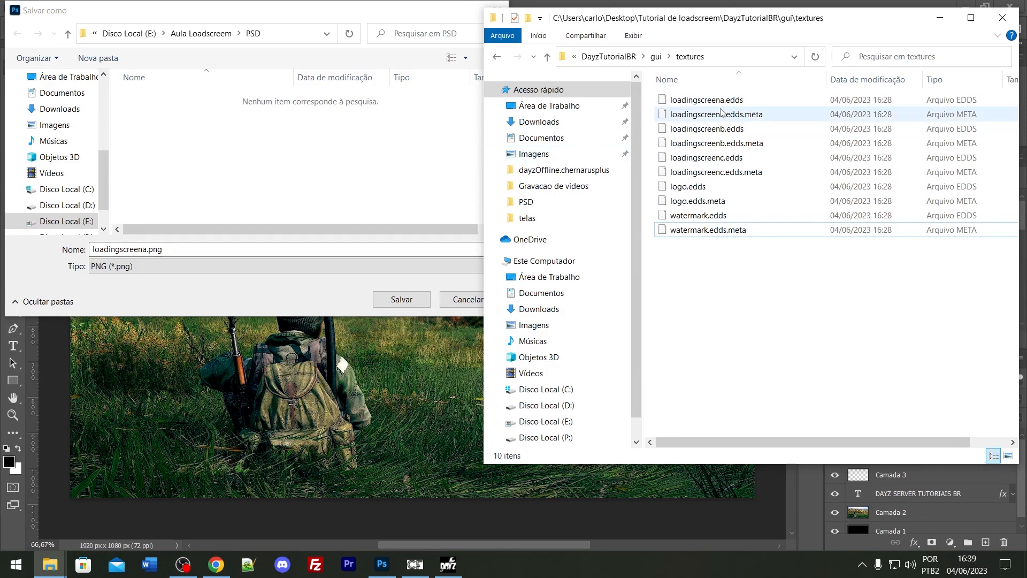
Try loadingscreenc.png as the export name and compare it with the file names in the textures and telas folders.
{"action": "left_click", "coordinate": [143, 250]}
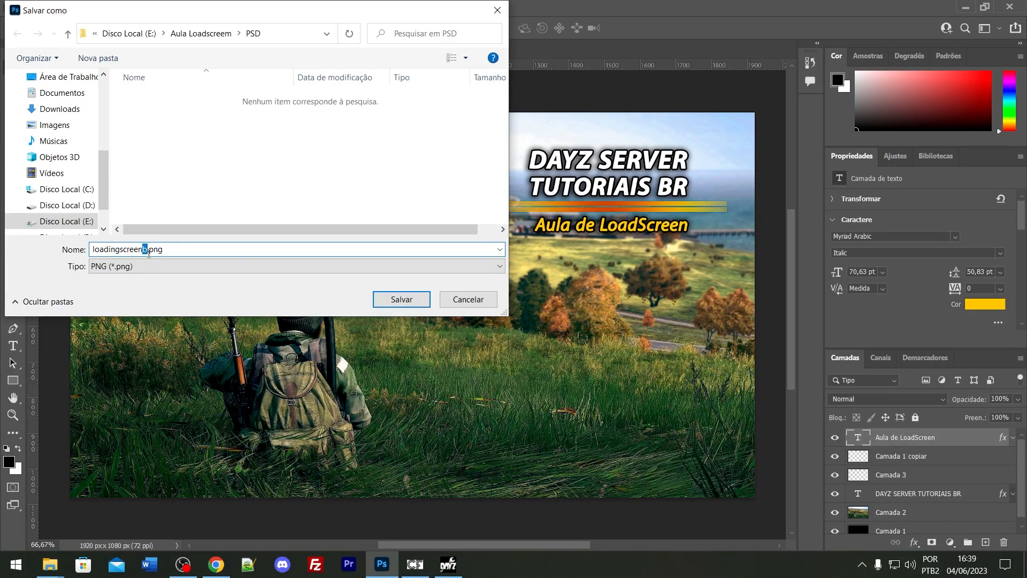
{"action": "type", "text": "c"}
{"action": "mouse_move", "coordinate": [49, 564]}
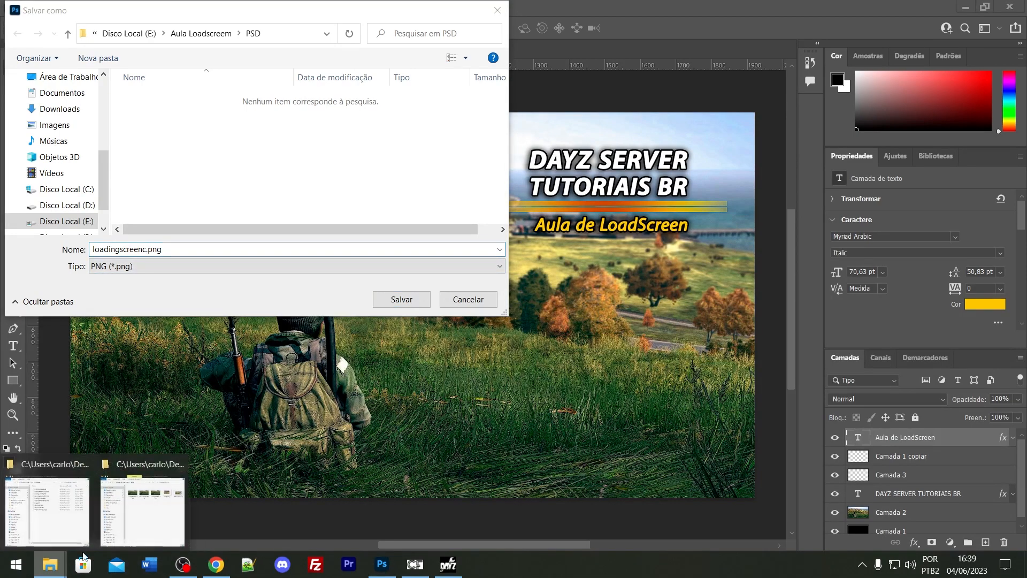
{"action": "left_click", "coordinate": [109, 507]}
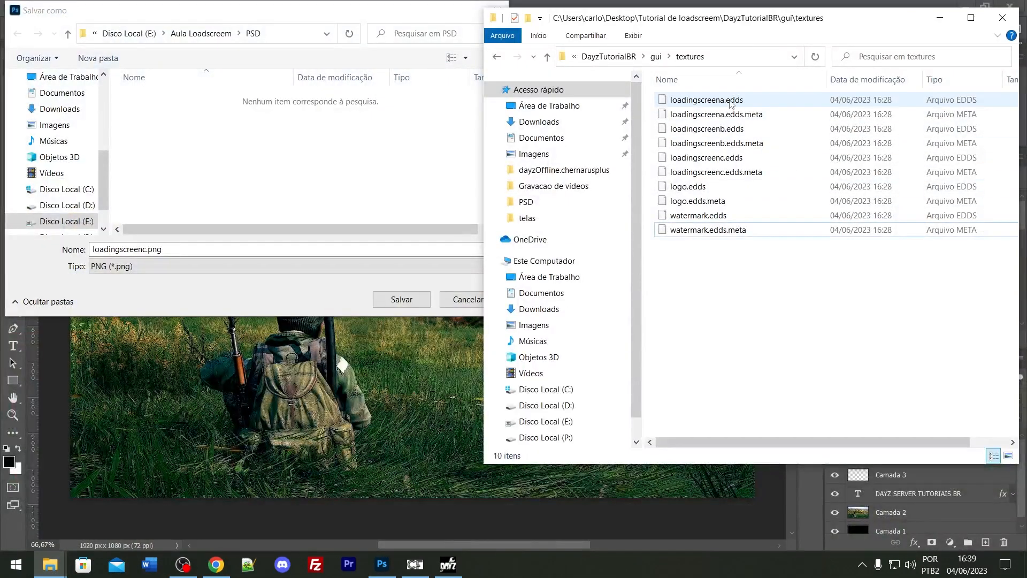
{"action": "mouse_move", "coordinate": [50, 564]}
{"action": "left_click", "coordinate": [115, 529]}
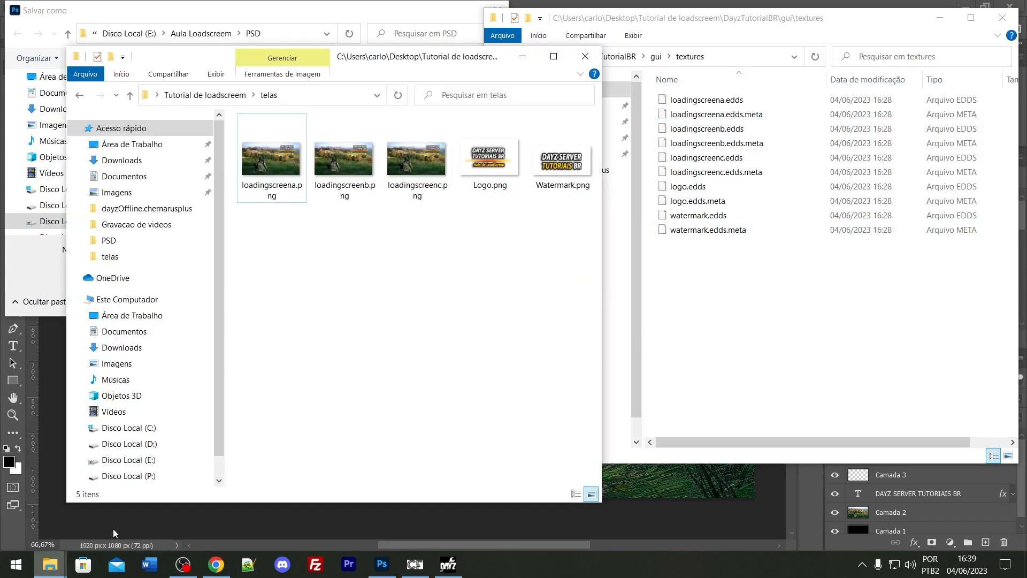
{"action": "left_click_drag", "start_coordinate": [463, 62], "coordinate": [884, 42]}
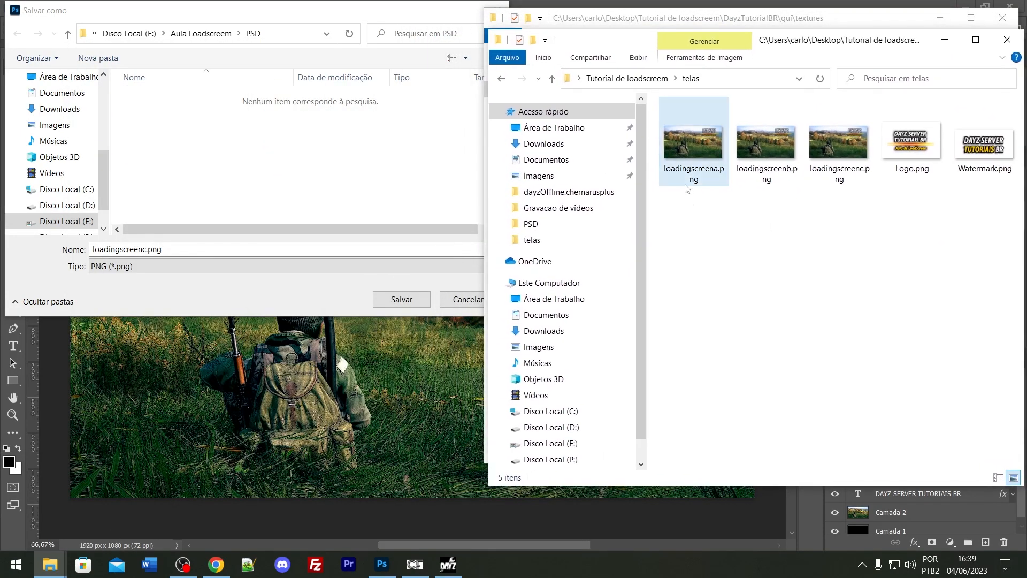
{"action": "left_click", "coordinate": [697, 157]}
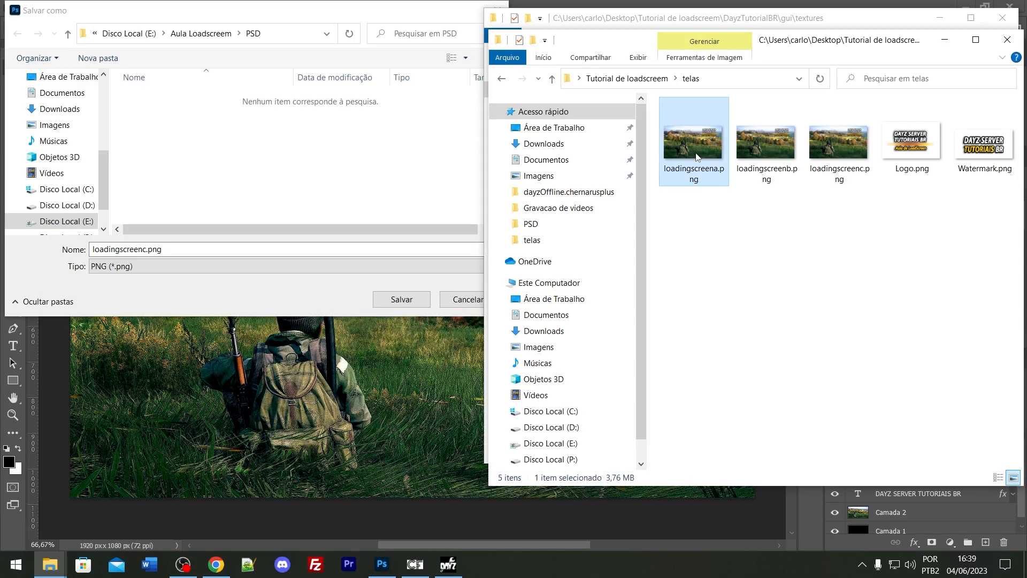
{"action": "left_click", "coordinate": [786, 151]}
{"action": "left_click", "coordinate": [830, 146]}
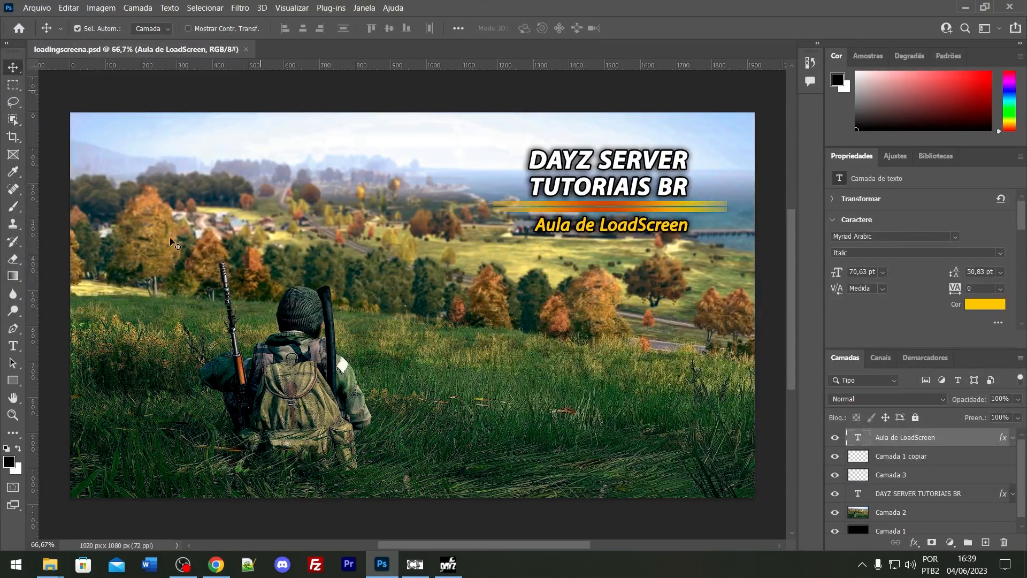
Close loadingscreena.psd and open the recent file Logo.psd, leaving it without colour management.
{"action": "left_click", "coordinate": [246, 49]}
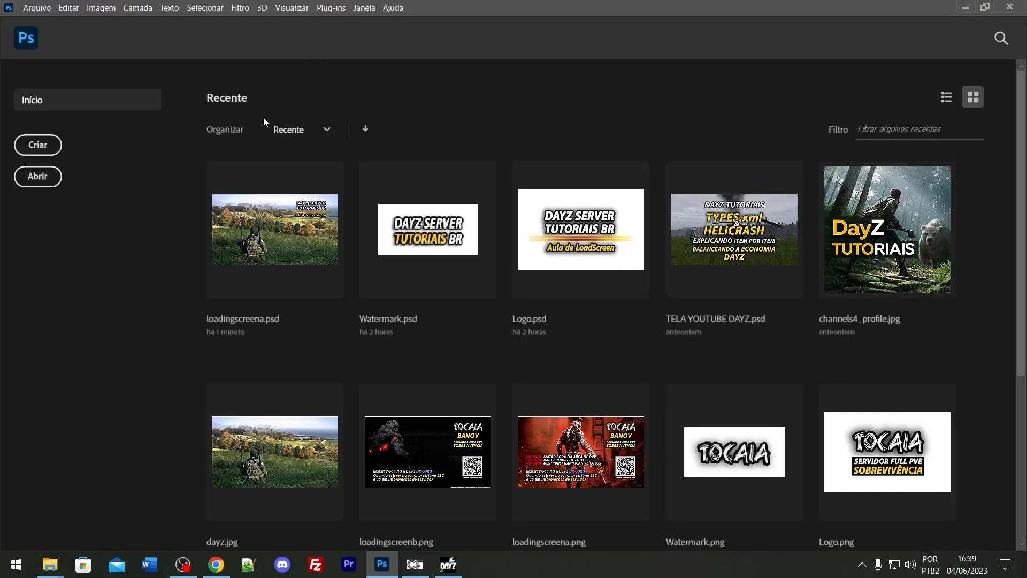
{"action": "left_click", "coordinate": [540, 240]}
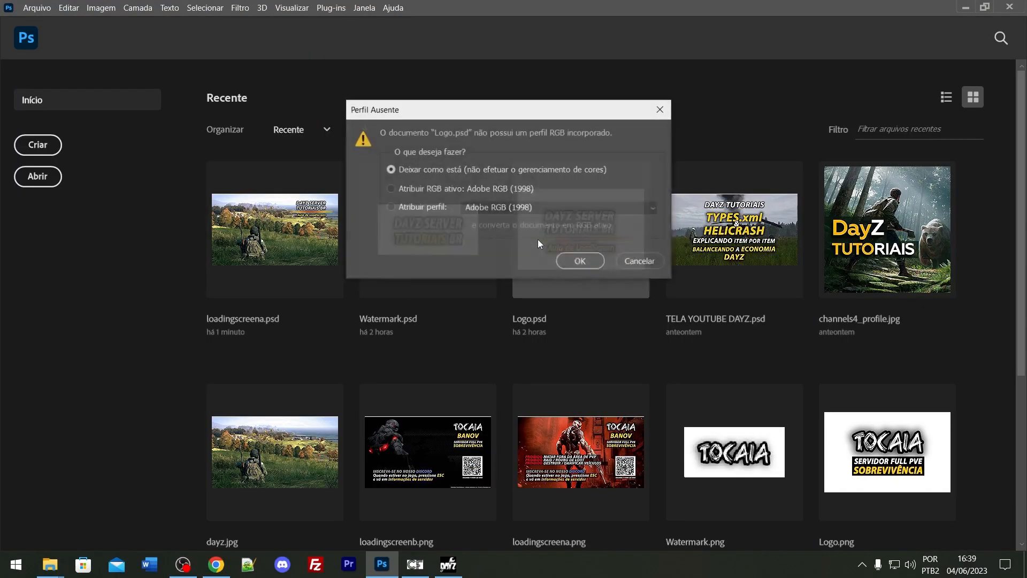
{"action": "left_click", "coordinate": [578, 259]}
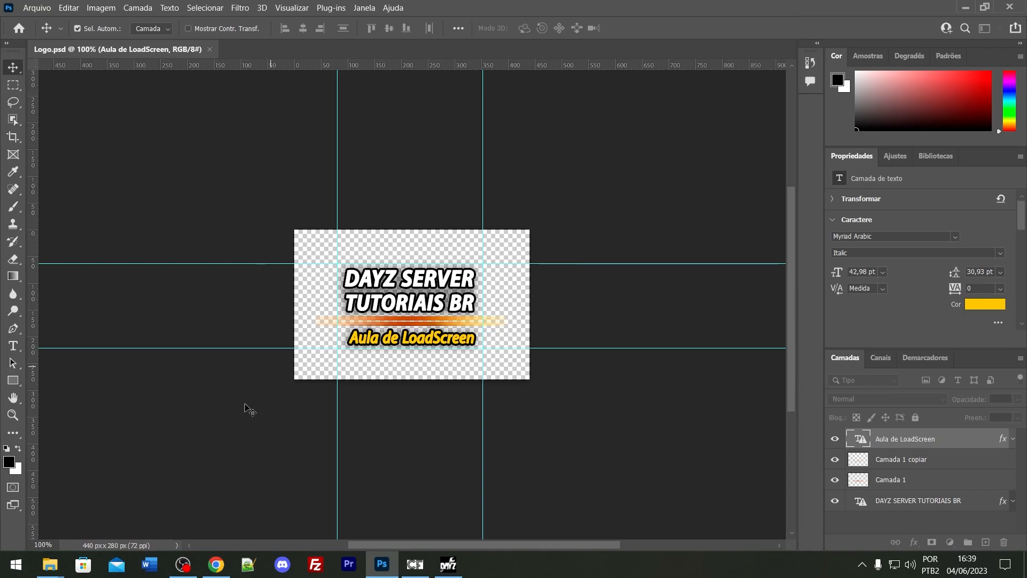
Switch to Chrome and read the required MainMenu Logo Size on the AC-Mod-Sample Workshop page.
{"action": "left_click", "coordinate": [209, 572]}
{"action": "left_click", "coordinate": [412, 11]}
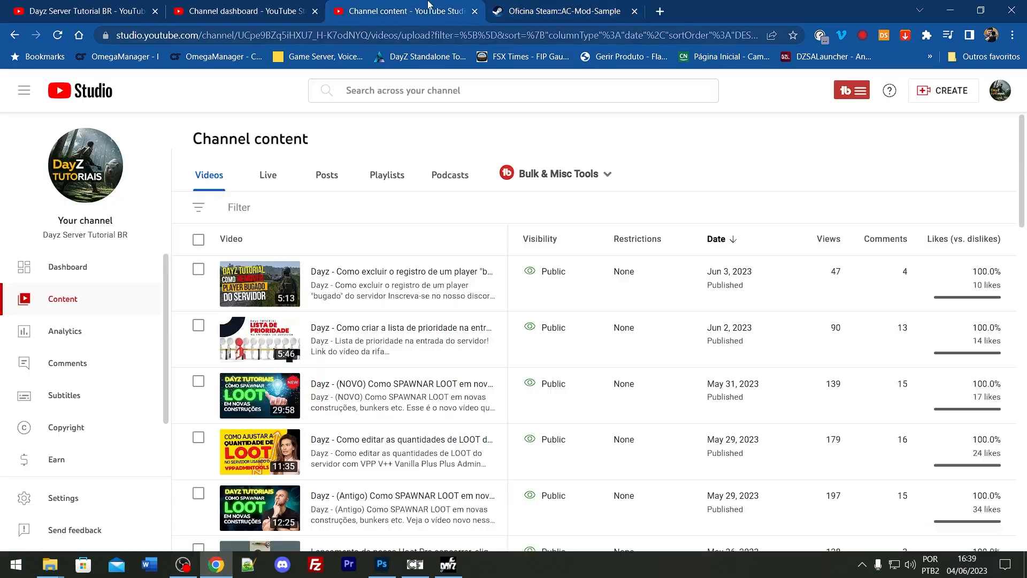
{"action": "left_click", "coordinate": [565, 11]}
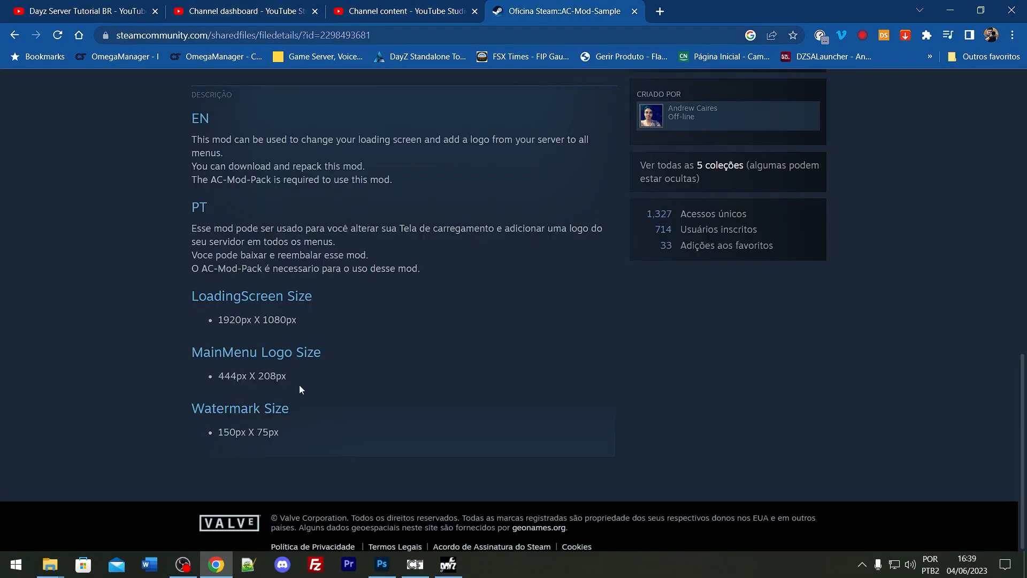
{"action": "left_click_drag", "start_coordinate": [298, 384], "coordinate": [219, 381]}
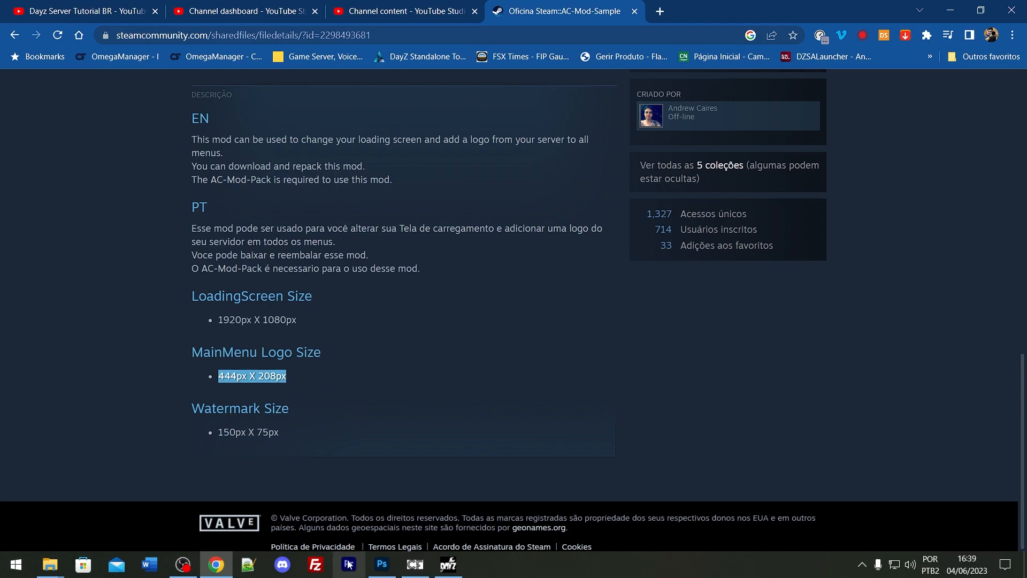
Switch to Photoshop, open the Image Size settings for Logo.psd and recheck the required logo size on the Workshop page.
{"action": "left_click", "coordinate": [382, 564]}
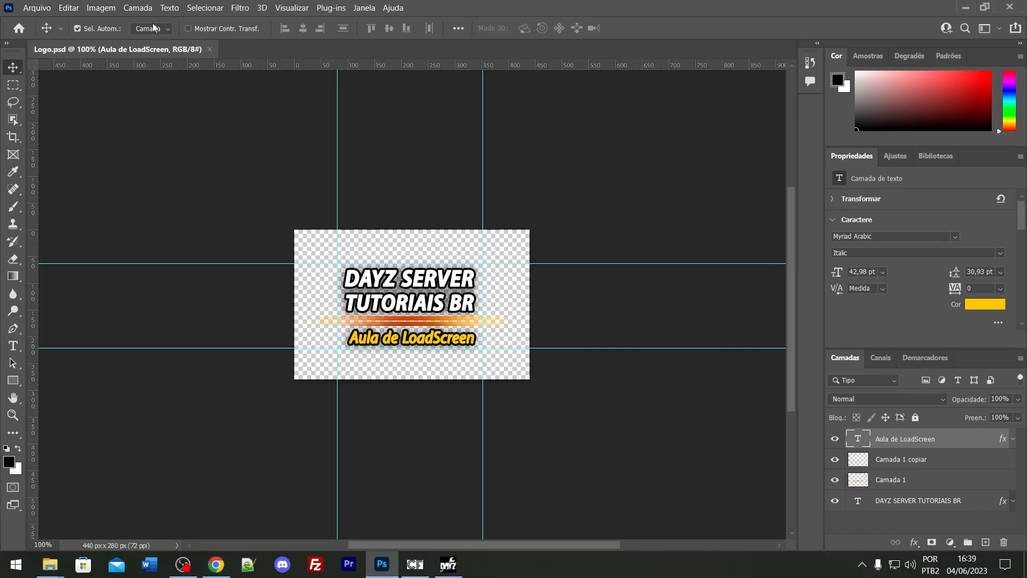
{"action": "left_click", "coordinate": [101, 8]}
{"action": "left_click", "coordinate": [128, 99]}
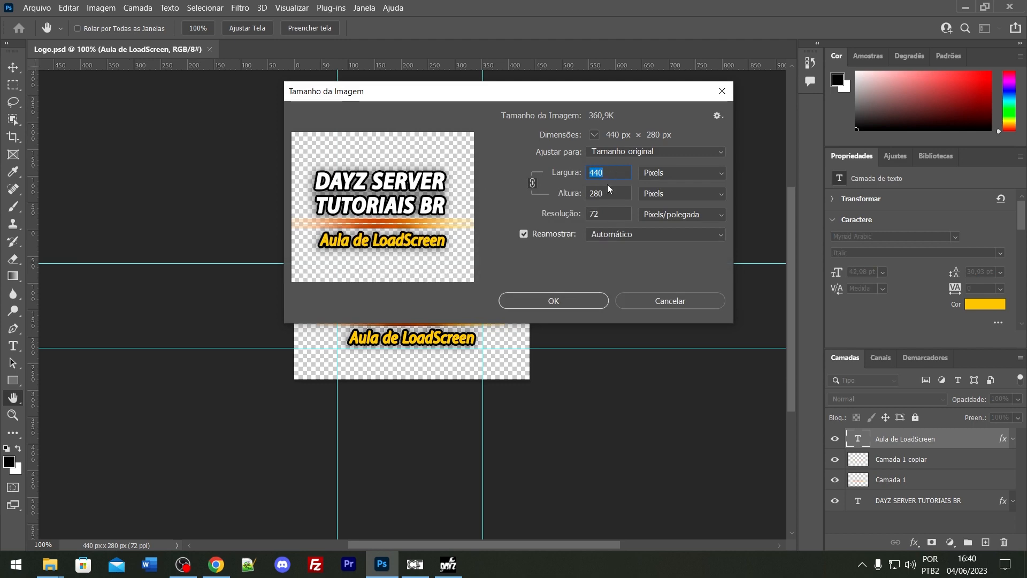
{"action": "left_click", "coordinate": [217, 566]}
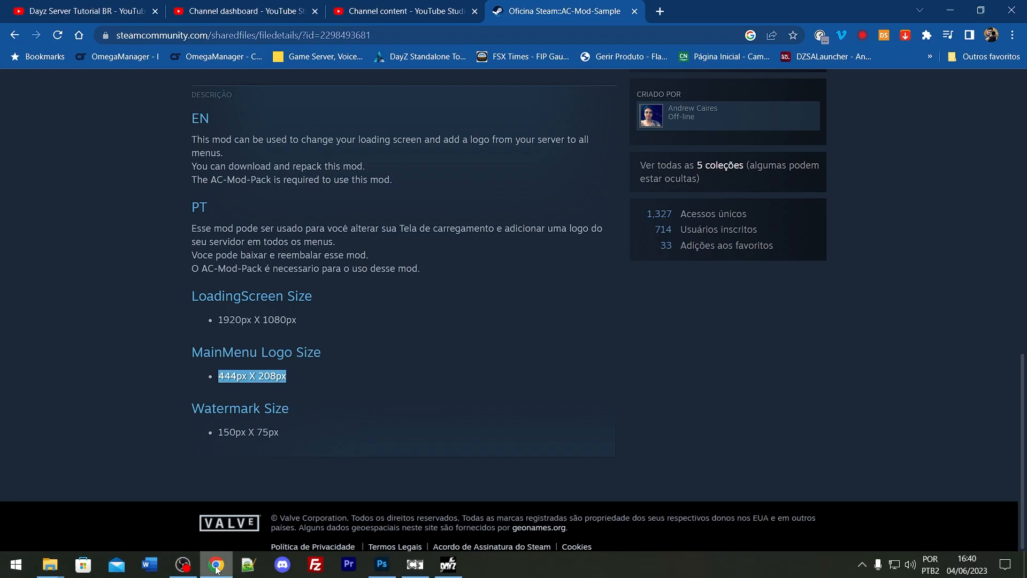
{"action": "left_click", "coordinate": [217, 566]}
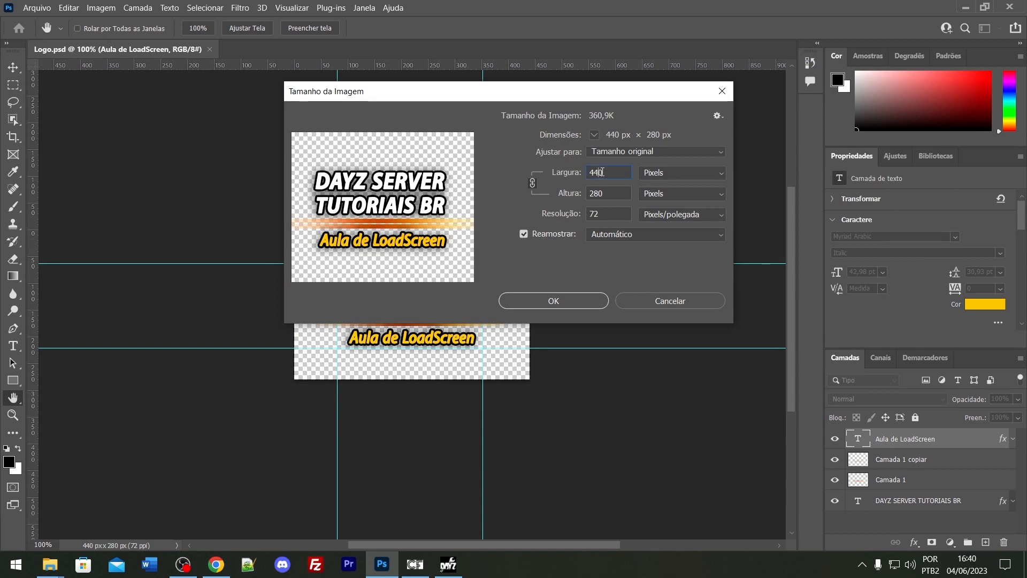
Try to set the logo's width to 444 pixels, and switch resampling off and back on.
{"action": "type", "text": "444"}
{"action": "left_click", "coordinate": [603, 193]}
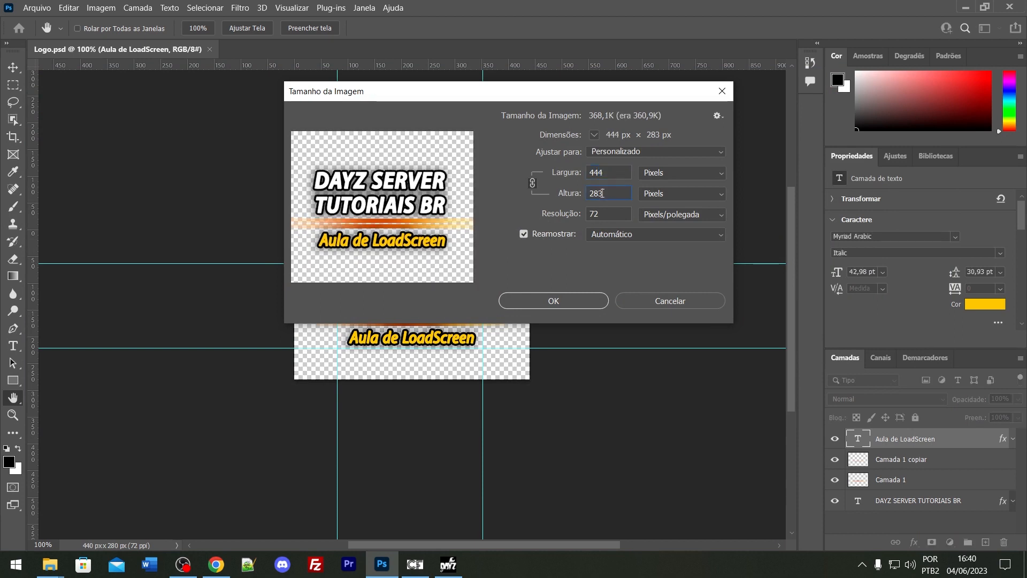
{"action": "left_click", "coordinate": [523, 234]}
{"action": "left_click", "coordinate": [664, 172]}
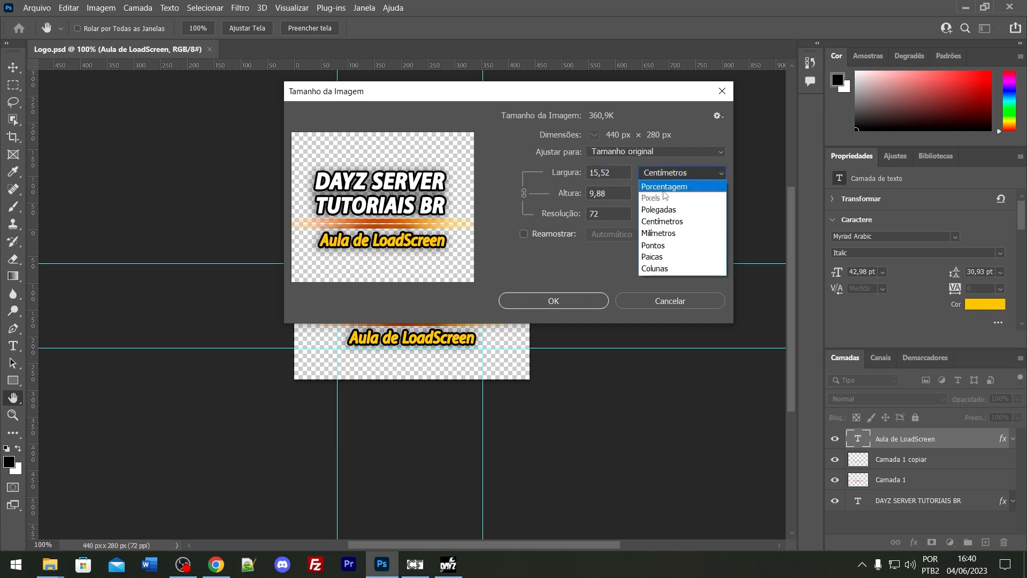
{"action": "left_click", "coordinate": [662, 221]}
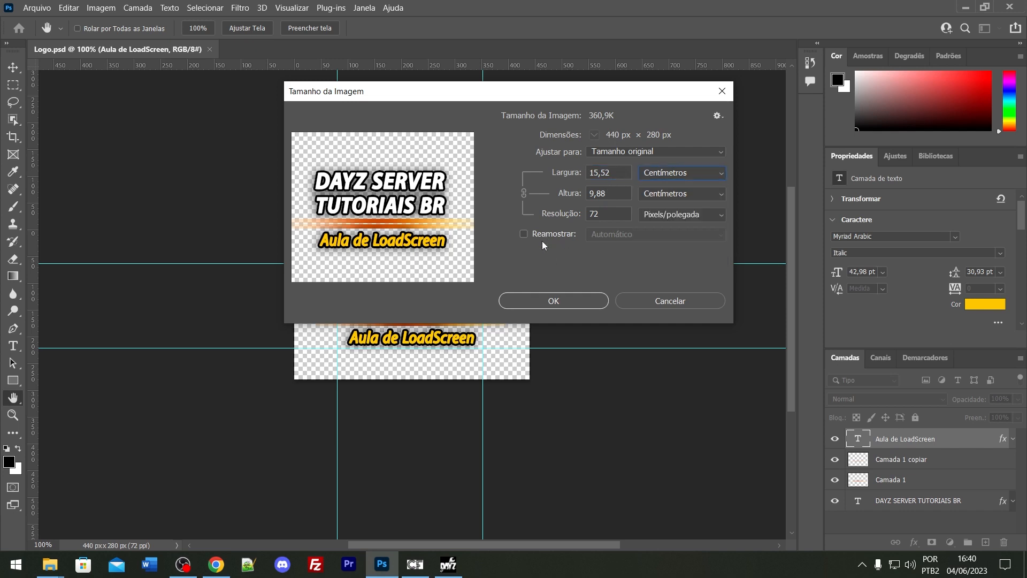
{"action": "left_click", "coordinate": [524, 234]}
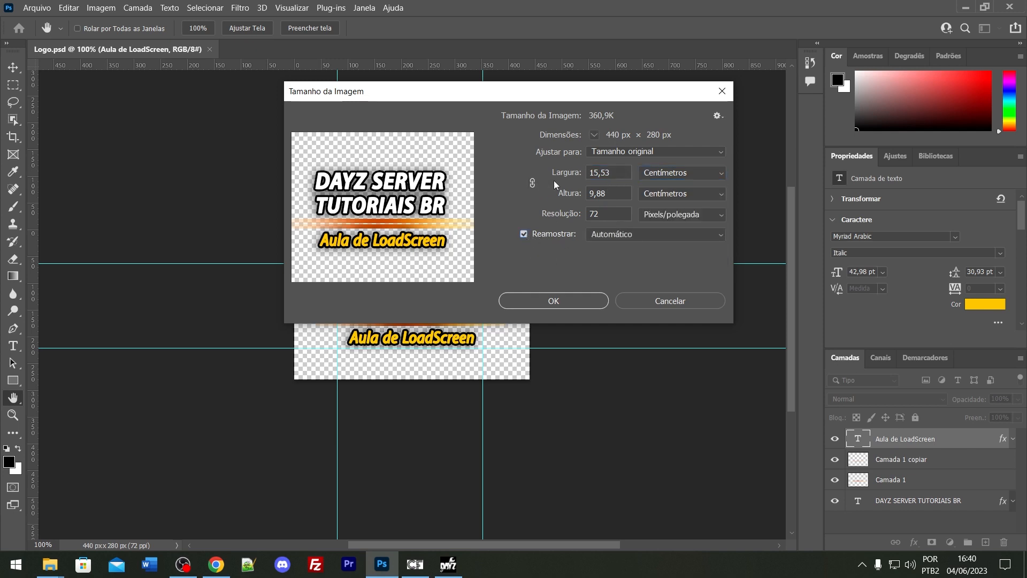
Resize the logo image to 444 pixels wide by 208 pixels high, with the proportions unlinked.
{"action": "left_click", "coordinate": [534, 183]}
{"action": "left_click", "coordinate": [682, 172]}
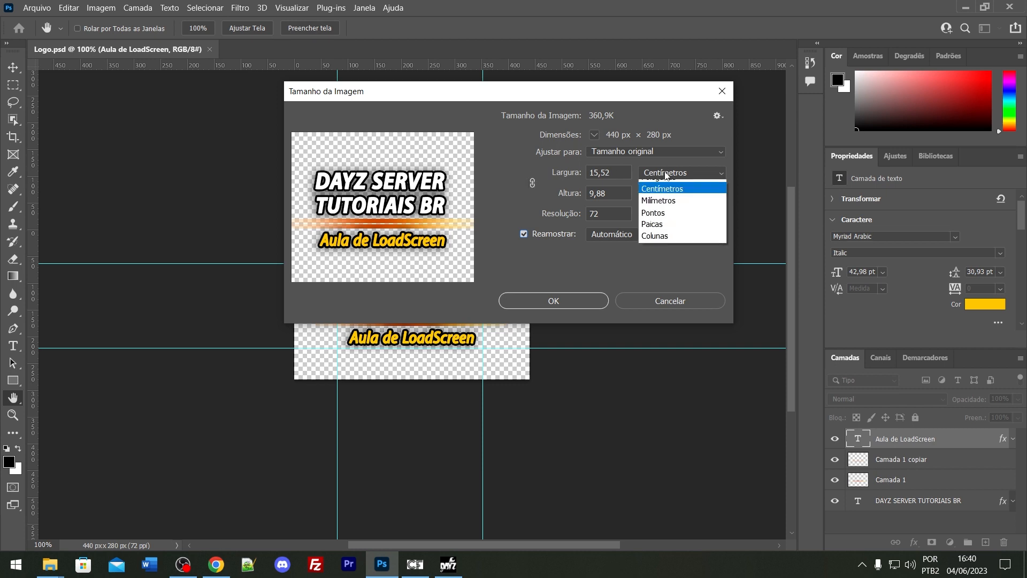
{"action": "left_click", "coordinate": [666, 198]}
{"action": "left_click", "coordinate": [600, 172]}
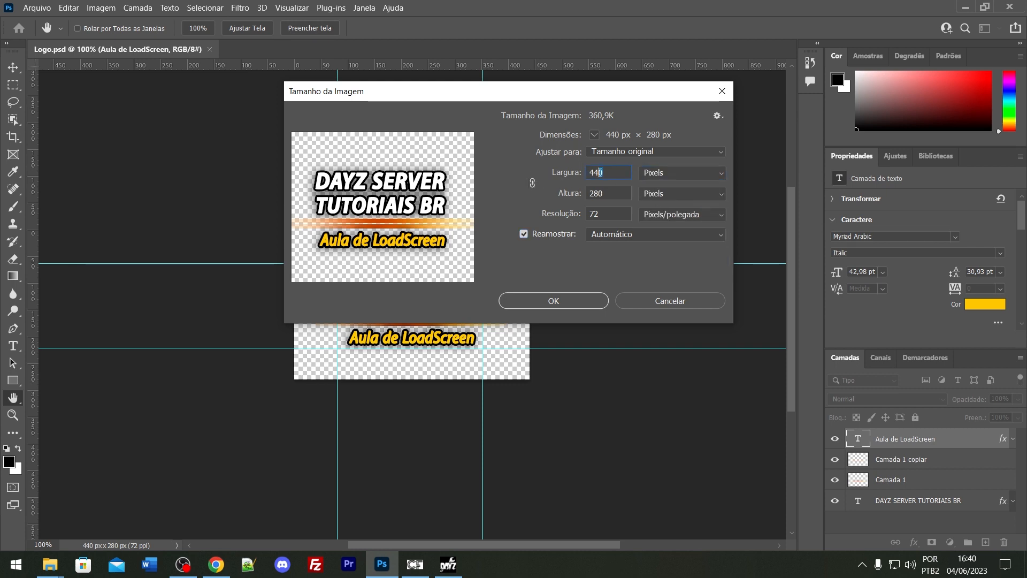
{"action": "type", "text": "4"}
{"action": "left_click", "coordinate": [600, 194]}
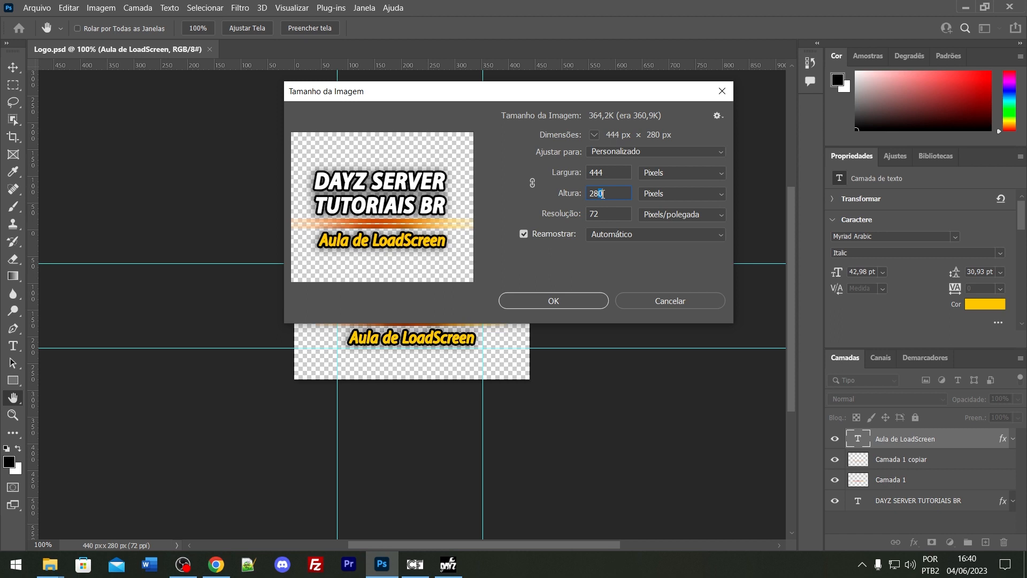
{"action": "type", "text": "208"}
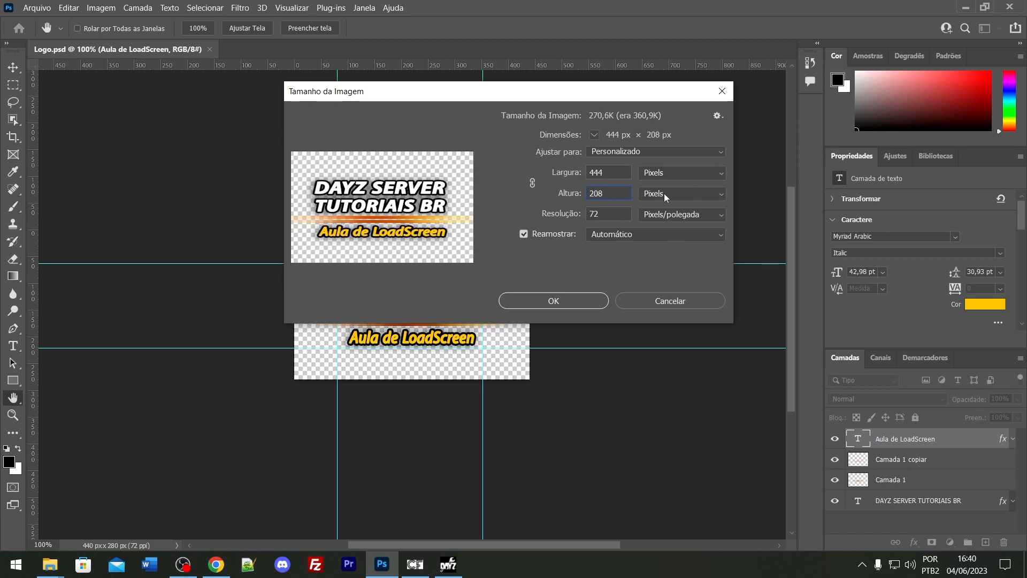
{"action": "left_click", "coordinate": [588, 304]}
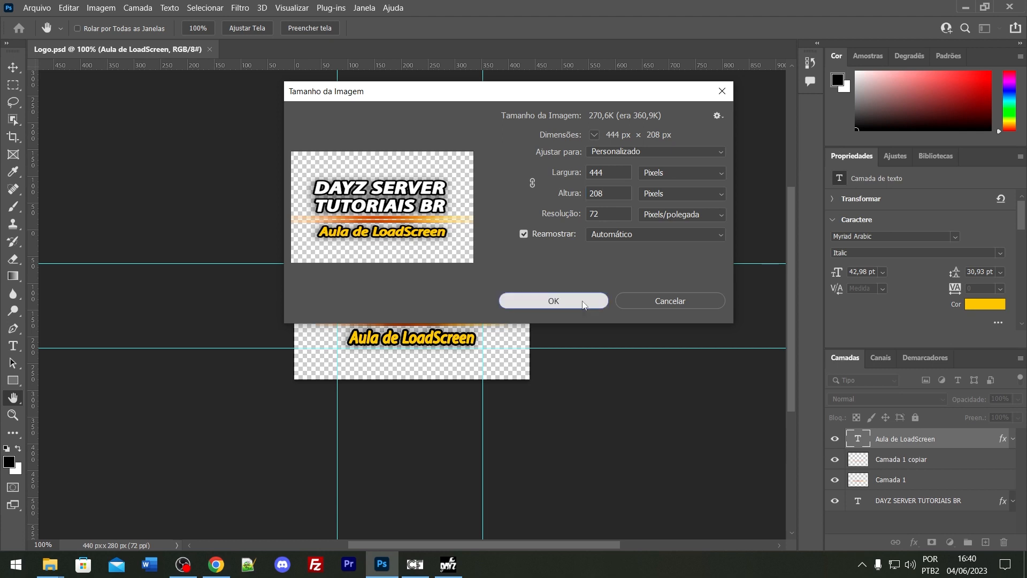
{"action": "left_click", "coordinate": [583, 302]}
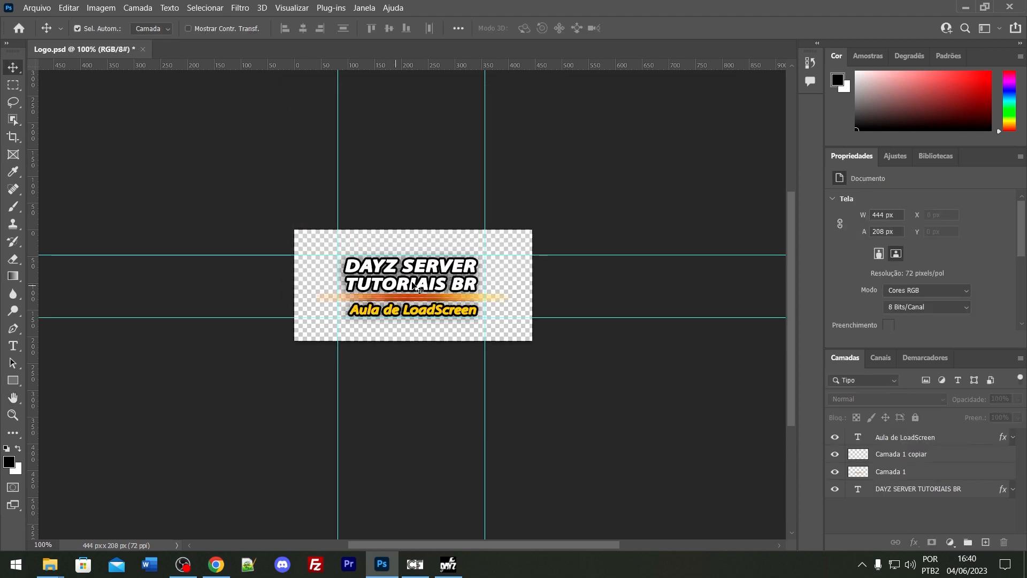
Select all four layers of the logo and squeeze them horizontally to about 82% of their width.
{"action": "left_click", "coordinate": [944, 488], "text": "shift"}
{"action": "key", "text": "ctrl+t"}
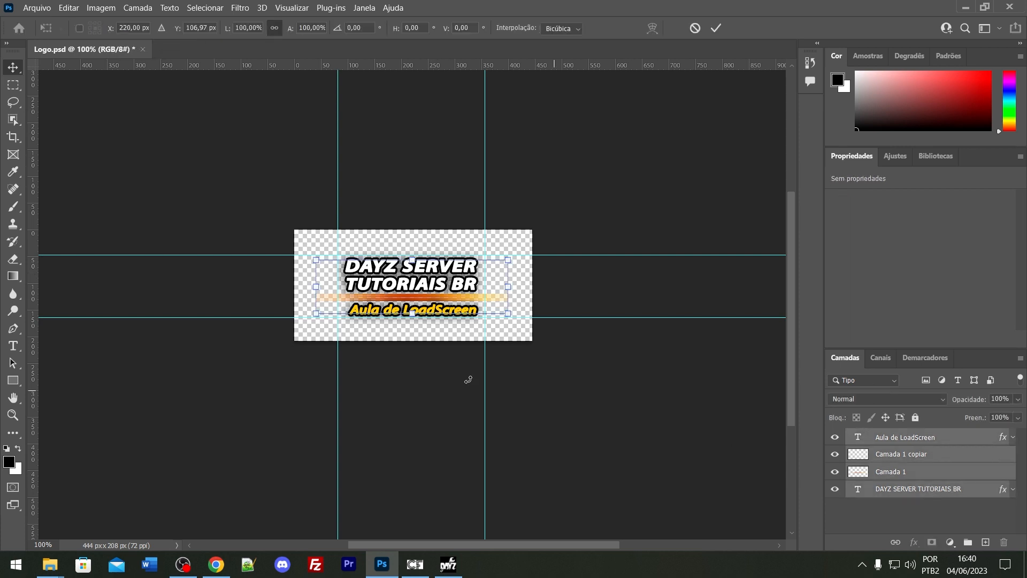
{"action": "left_click_drag", "start_coordinate": [315, 281], "coordinate": [349, 281]}
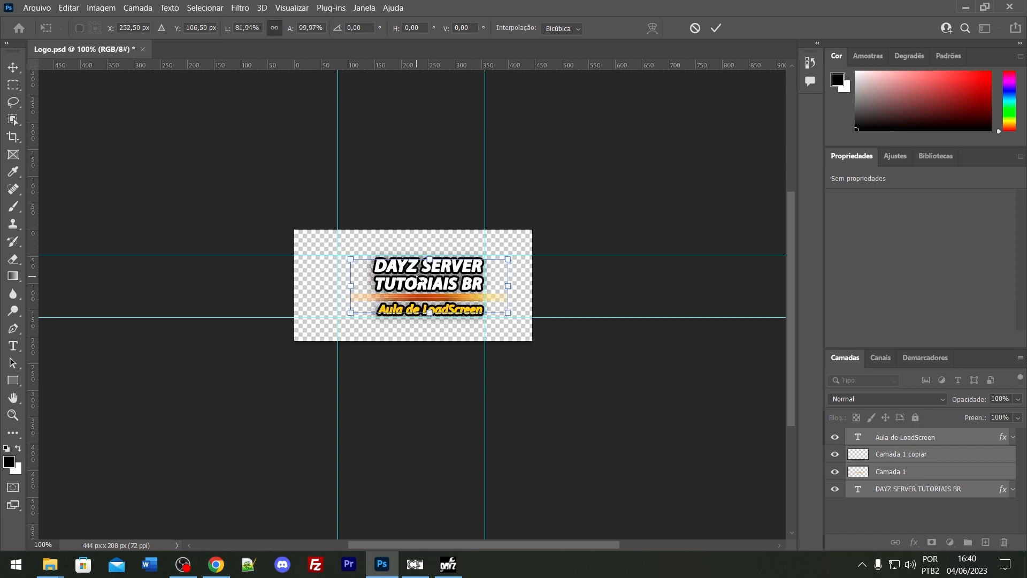
{"action": "double_click", "coordinate": [421, 282]}
Nudge the selected logo layers horizontally until they are centred between the vertical guides, and deselect them.
{"action": "key", "text": "Left"}
{"action": "key", "text": "Left"}
{"action": "key", "text": "Left"}
{"action": "key", "text": "Left"}
{"action": "key", "text": "Left"}
{"action": "key", "text": "Left"}
{"action": "key", "text": "Left"}
{"action": "key", "text": "Left"}
{"action": "key", "text": "Left"}
{"action": "key", "text": "Left"}
{"action": "key", "text": "Left"}
{"action": "key", "text": "Left"}
{"action": "key", "text": "Left"}
{"action": "key", "text": "Left"}
{"action": "key", "text": "Left"}
{"action": "key", "text": "Left"}
{"action": "key", "text": "Left"}
{"action": "key", "text": "Left"}
{"action": "key", "text": "Left"}
{"action": "key", "text": "Left"}
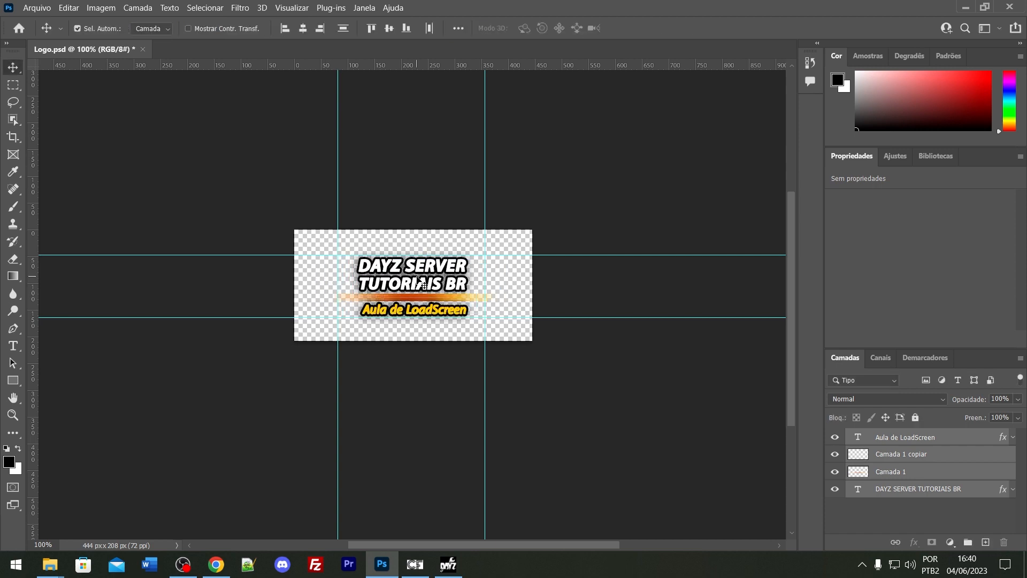
{"action": "key", "text": "Right"}
{"action": "key", "text": "Right"}
{"action": "key", "text": "Right"}
{"action": "key", "text": "Right"}
{"action": "key", "text": "Right"}
{"action": "key", "text": "Right"}
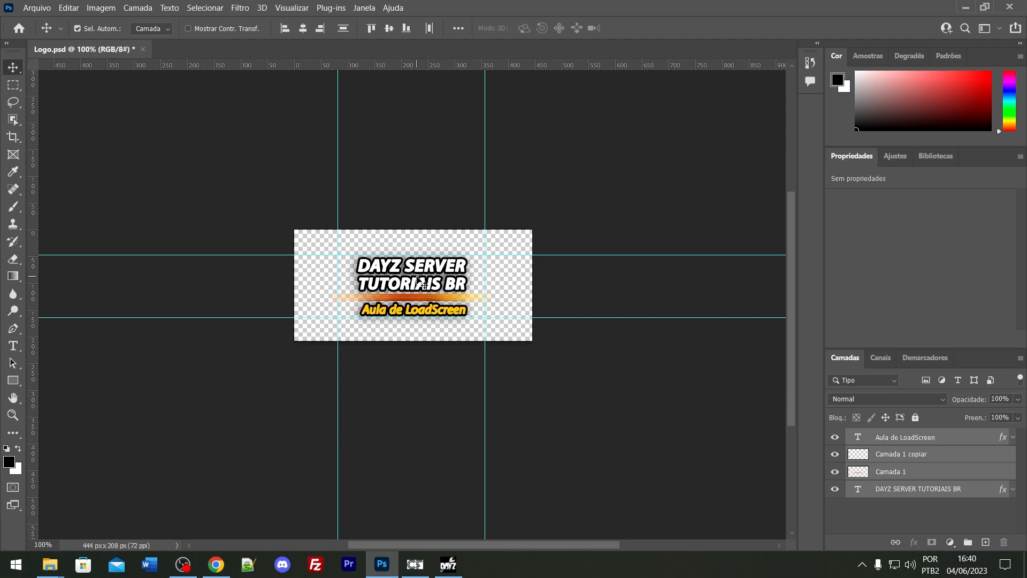
{"action": "key", "text": "Right"}
{"action": "key", "text": "Right"}
{"action": "left_click", "coordinate": [942, 519]}
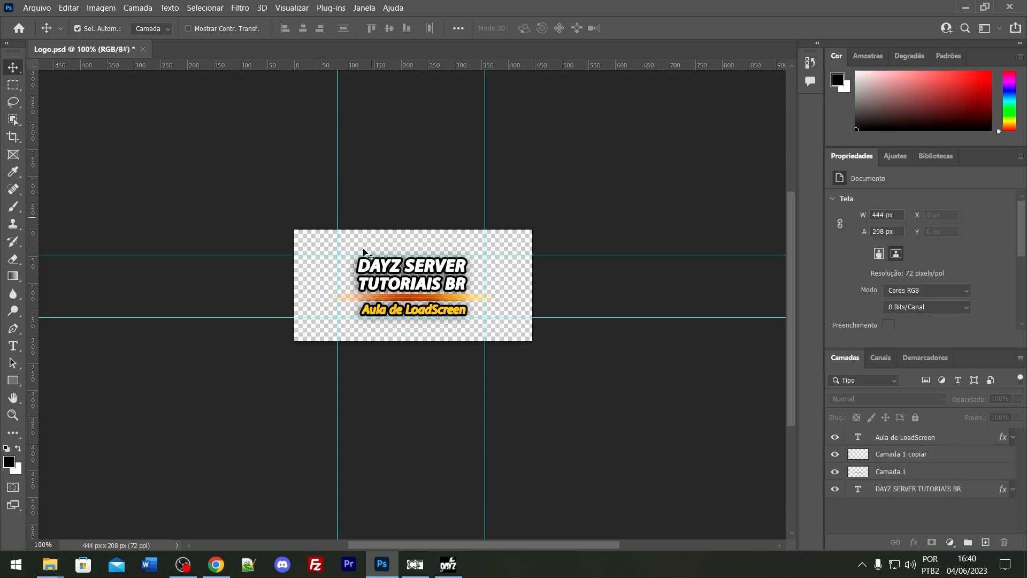
Nudge the Camada 1 line slightly up, and move the Camada 1 copiar line up 1 pixel.
{"action": "left_click", "coordinate": [431, 300]}
{"action": "key", "text": "Up"}
{"action": "key", "text": "Up"}
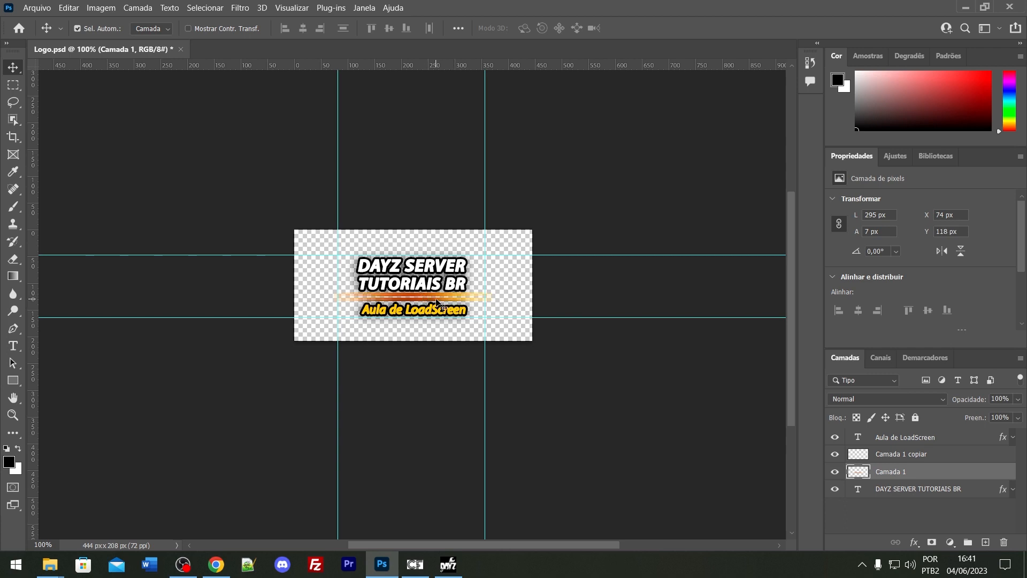
{"action": "left_click", "coordinate": [441, 304]}
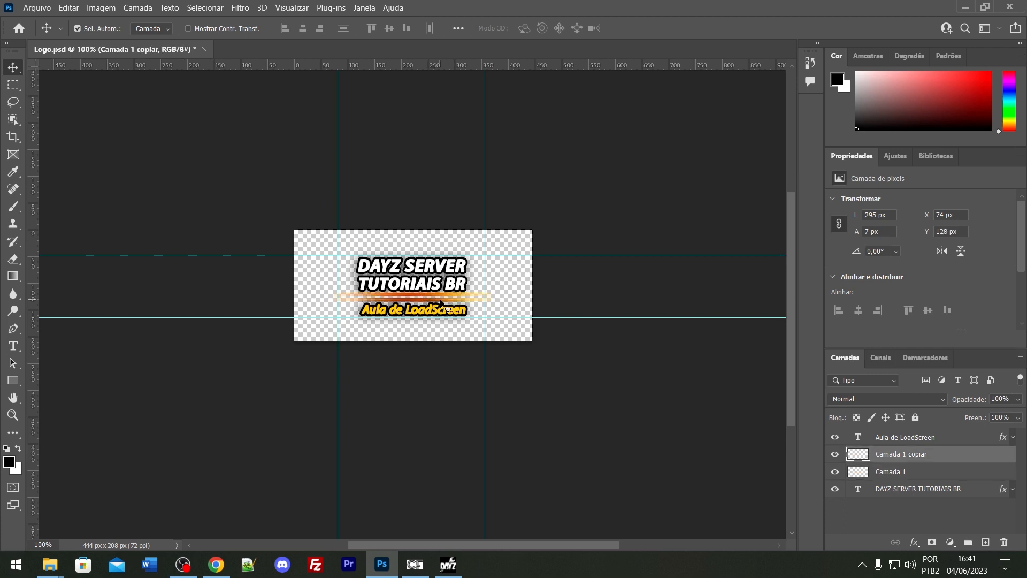
{"action": "key", "text": "Up"}
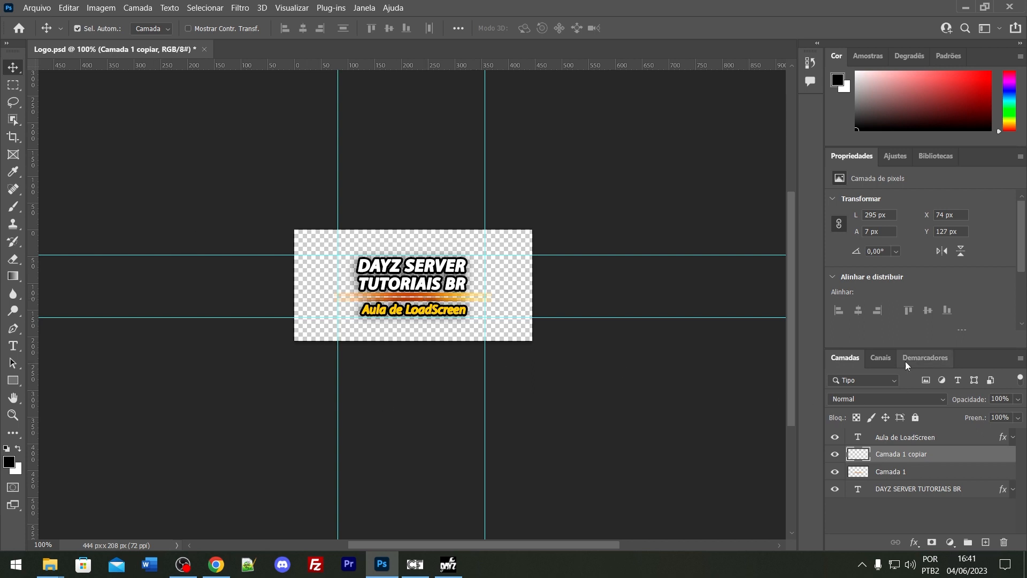
Delete the Alfa 1 channel, create a new alpha channel in its place, and return to the layers with RGB active.
{"action": "left_click", "coordinate": [880, 358]}
{"action": "left_click", "coordinate": [900, 438]}
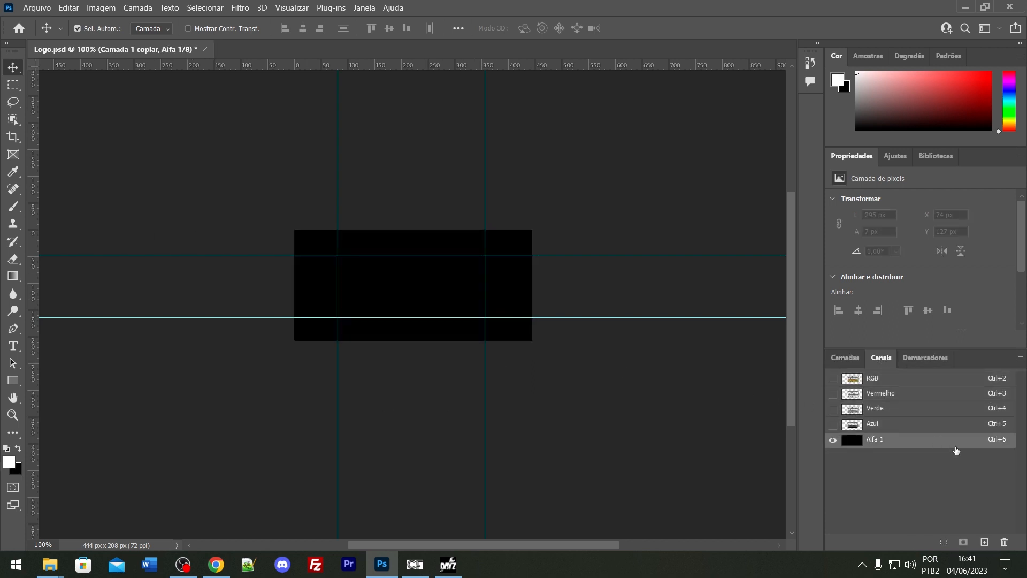
{"action": "left_click", "coordinate": [1004, 542]}
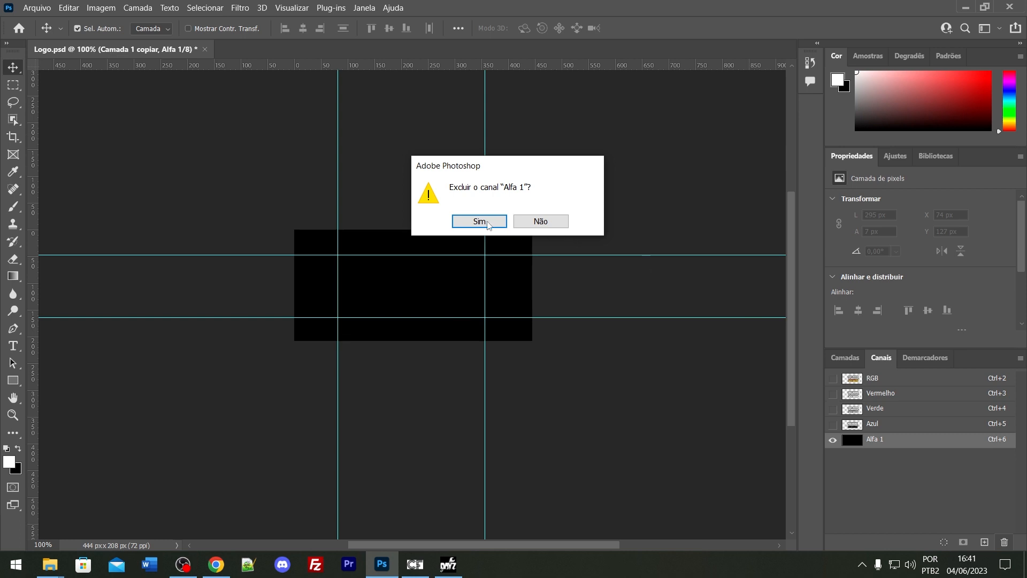
{"action": "key", "text": "Return"}
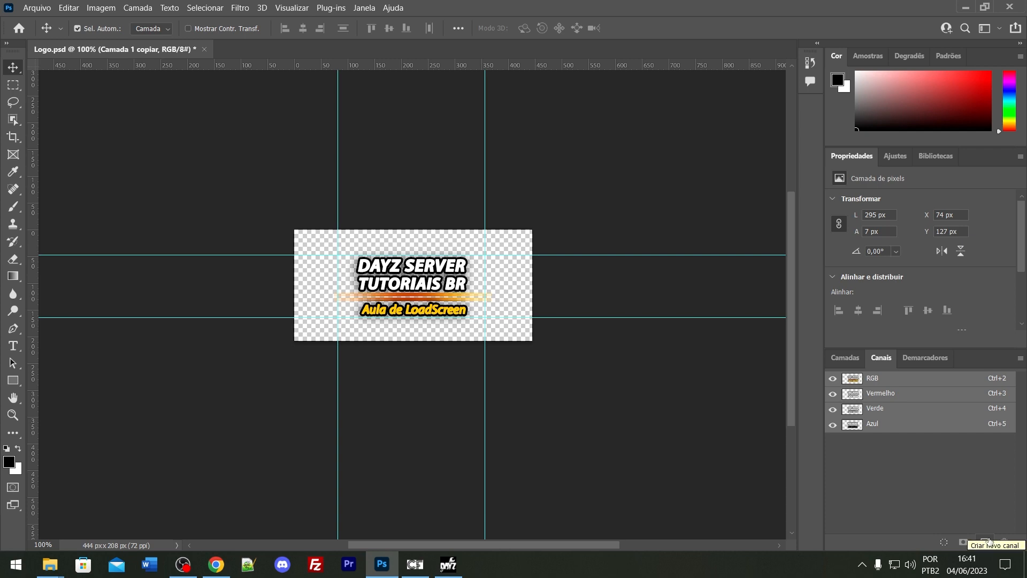
{"action": "left_click", "coordinate": [987, 542]}
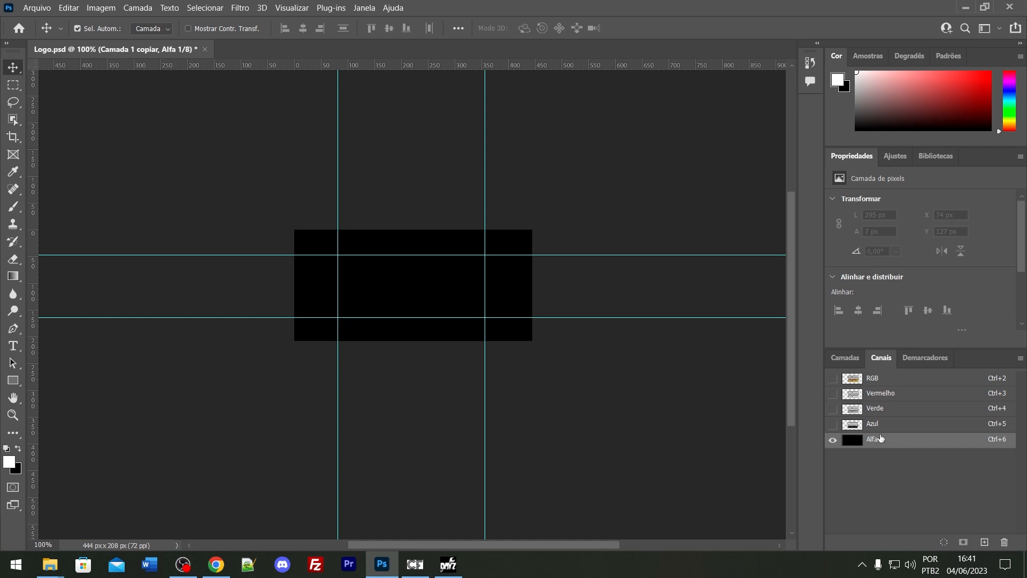
{"action": "left_click", "coordinate": [889, 383]}
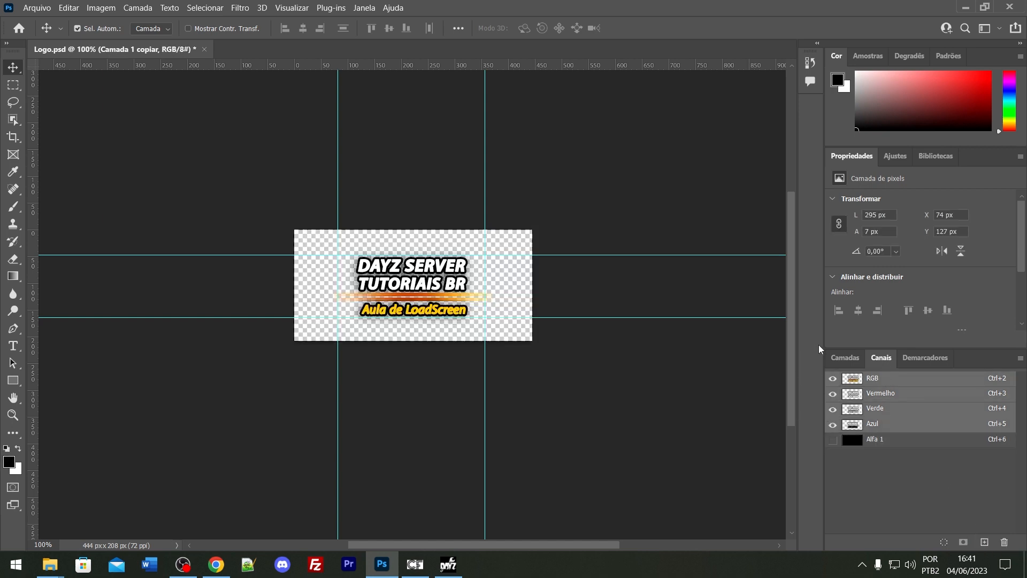
{"action": "left_click", "coordinate": [845, 357]}
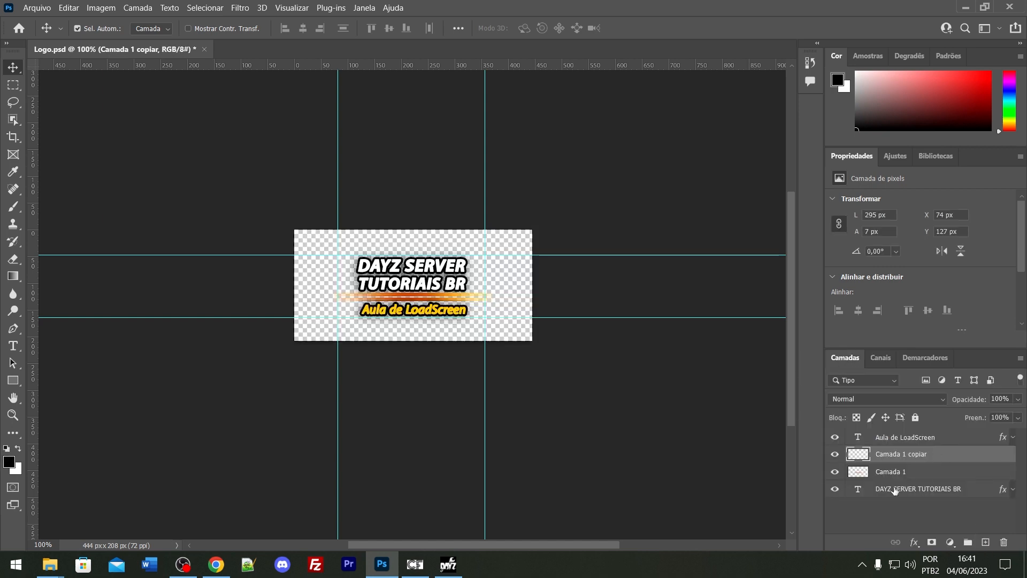
Quick-export the logo as Logo.png into the desktop folder Tutorial de loadscreem\telas, replacing the existing file.
{"action": "left_click", "coordinate": [24, 9]}
{"action": "mouse_move", "coordinate": [47, 210]}
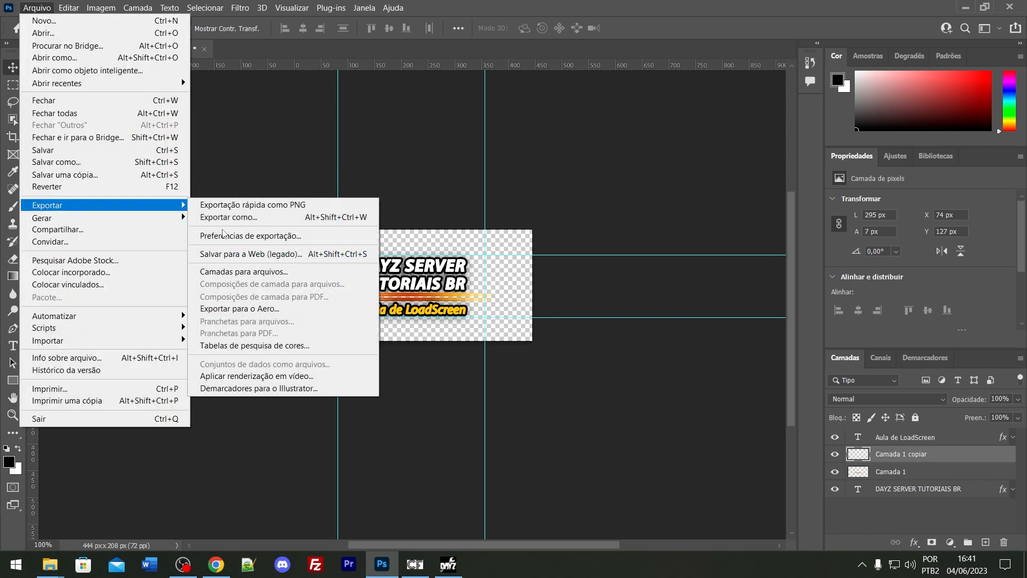
{"action": "left_click", "coordinate": [293, 208]}
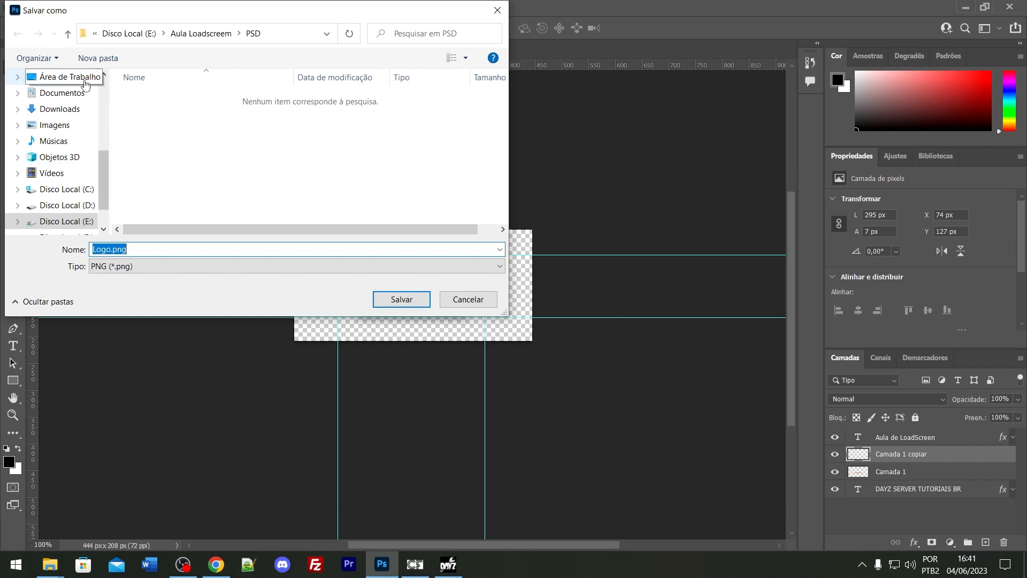
{"action": "left_click", "coordinate": [62, 77]}
{"action": "double_click", "coordinate": [156, 98]}
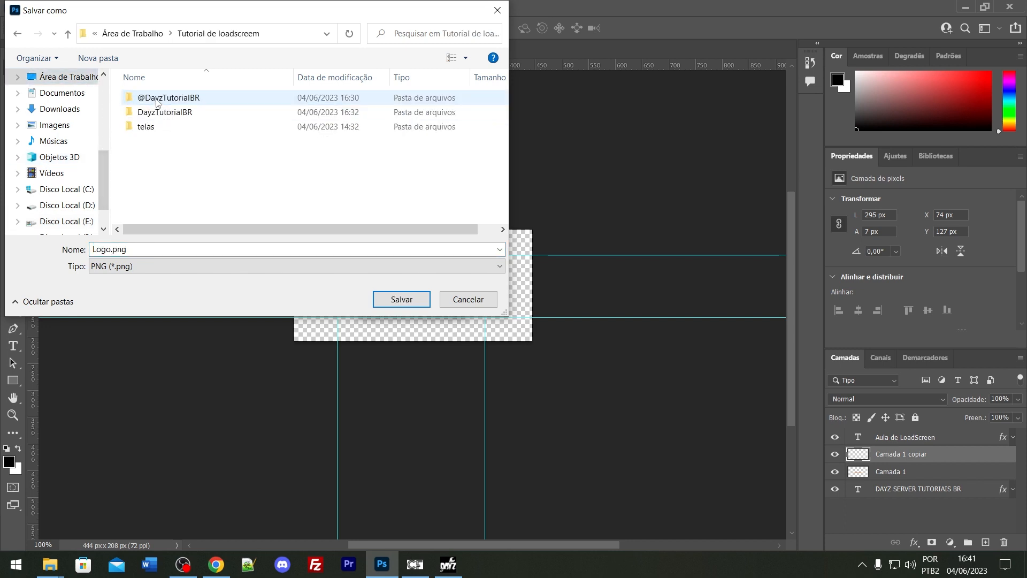
{"action": "double_click", "coordinate": [141, 127]}
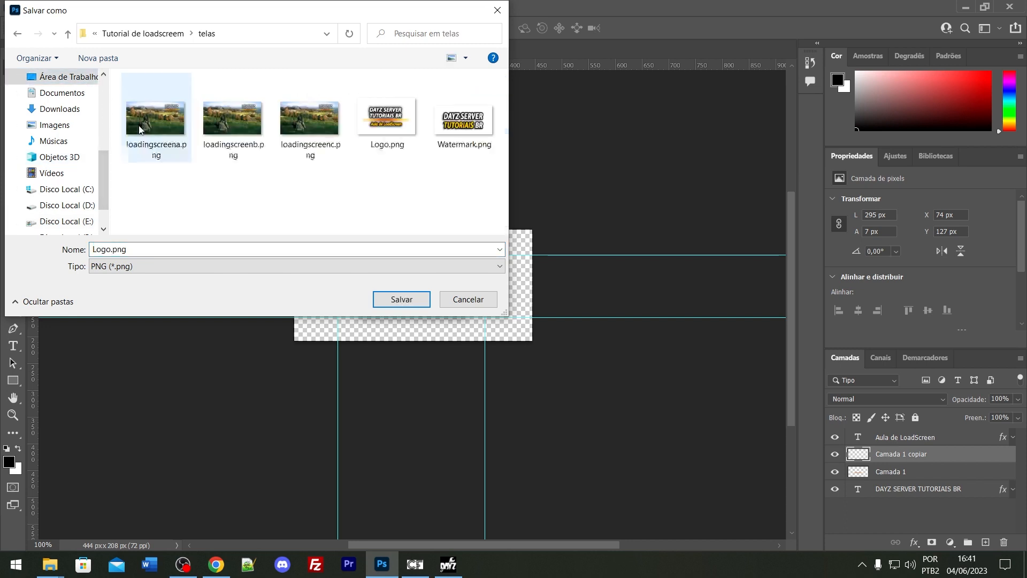
{"action": "left_click", "coordinate": [402, 125]}
{"action": "left_click", "coordinate": [401, 299]}
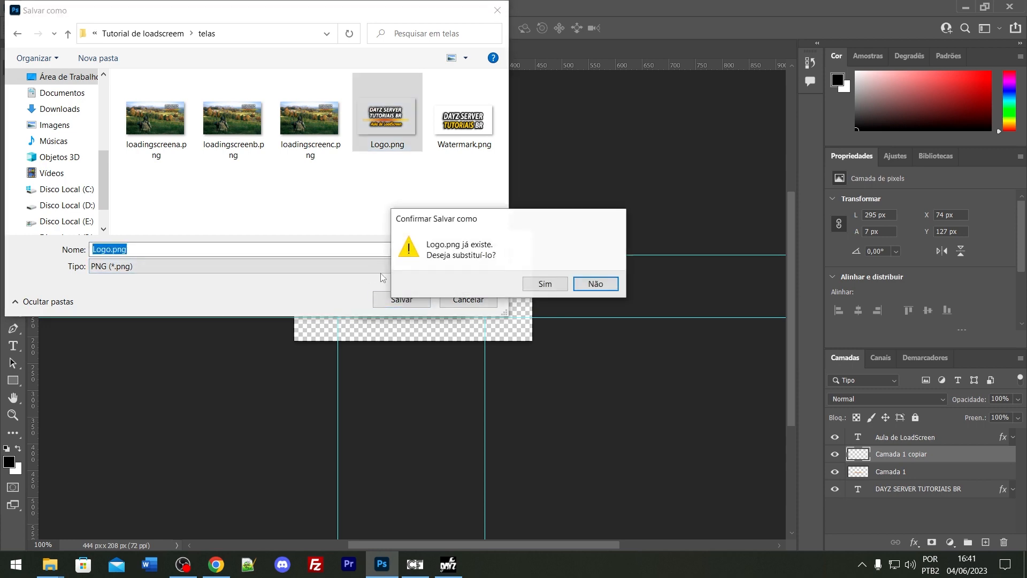
{"action": "left_click", "coordinate": [540, 289]}
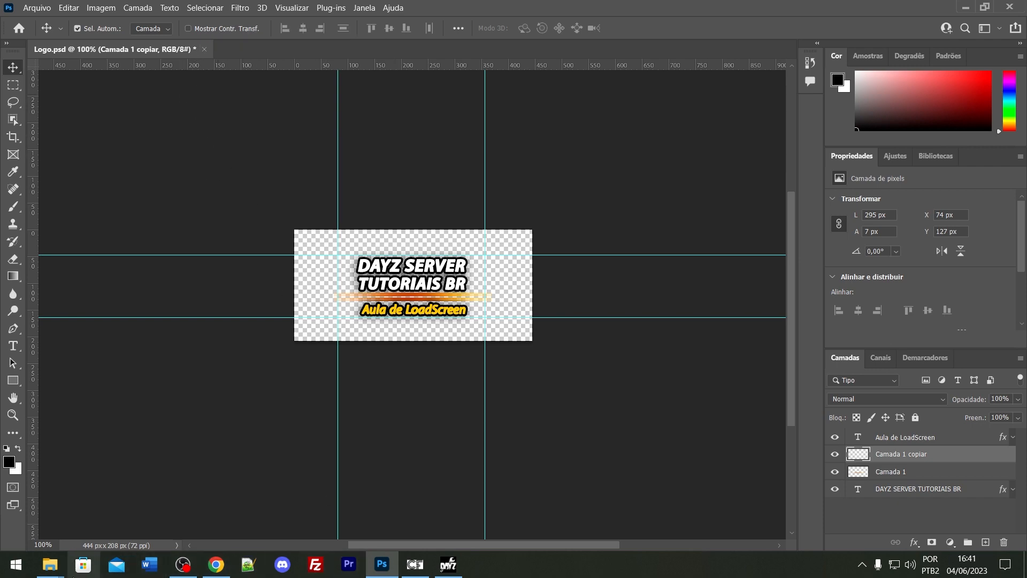
Switch to File Explorer, check the images in telas and the files in DayzTutorialBR\gui\textures, and return to Photoshop.
{"action": "mouse_move", "coordinate": [50, 564]}
{"action": "left_click", "coordinate": [138, 515]}
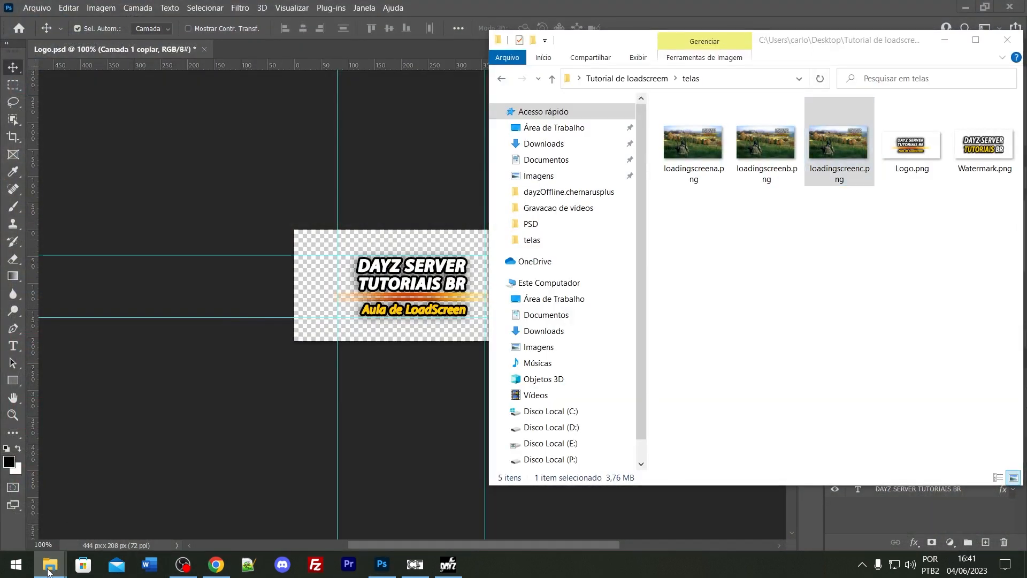
{"action": "left_click", "coordinate": [64, 508]}
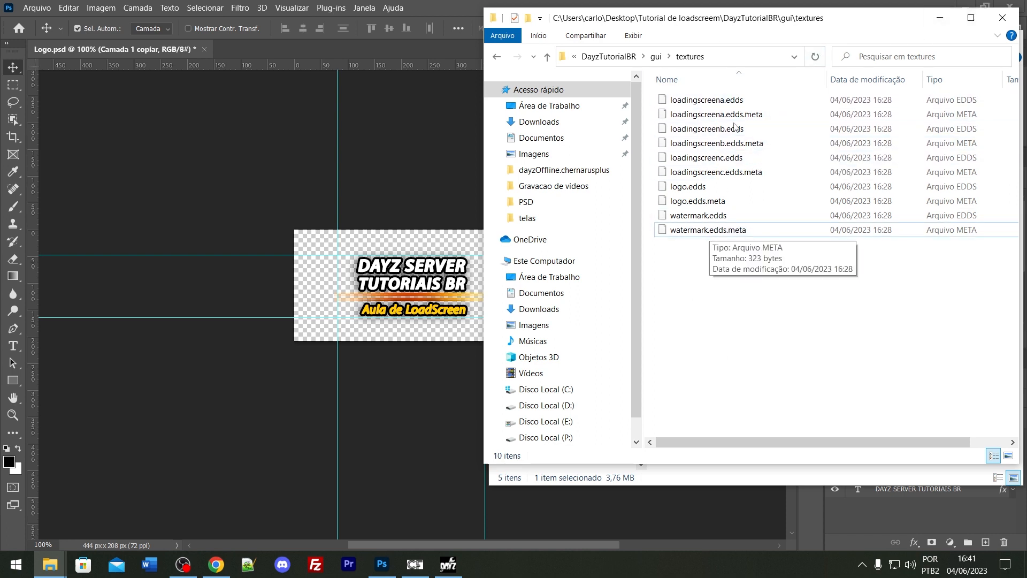
{"action": "left_click", "coordinate": [941, 19]}
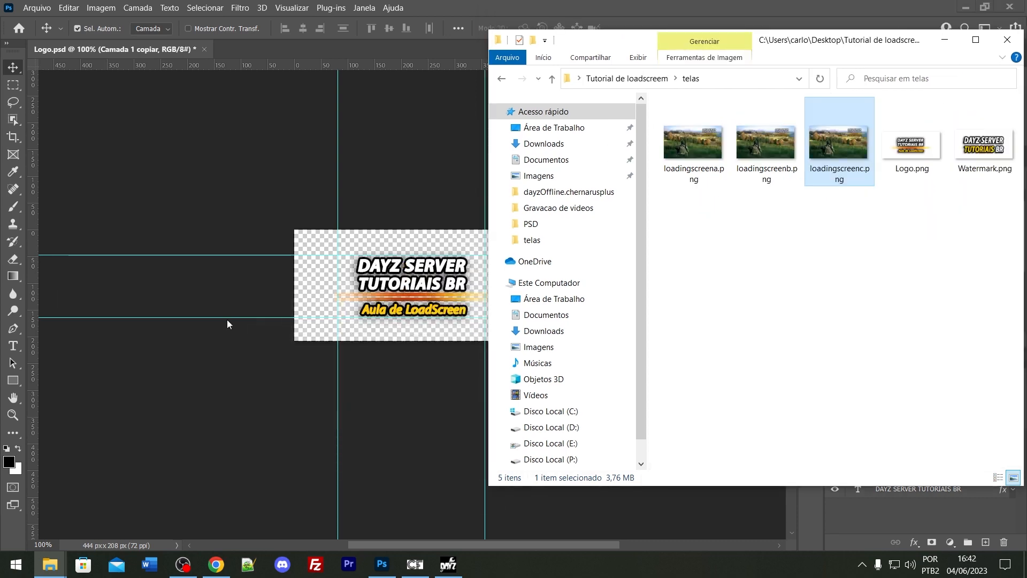
{"action": "left_click", "coordinate": [310, 167]}
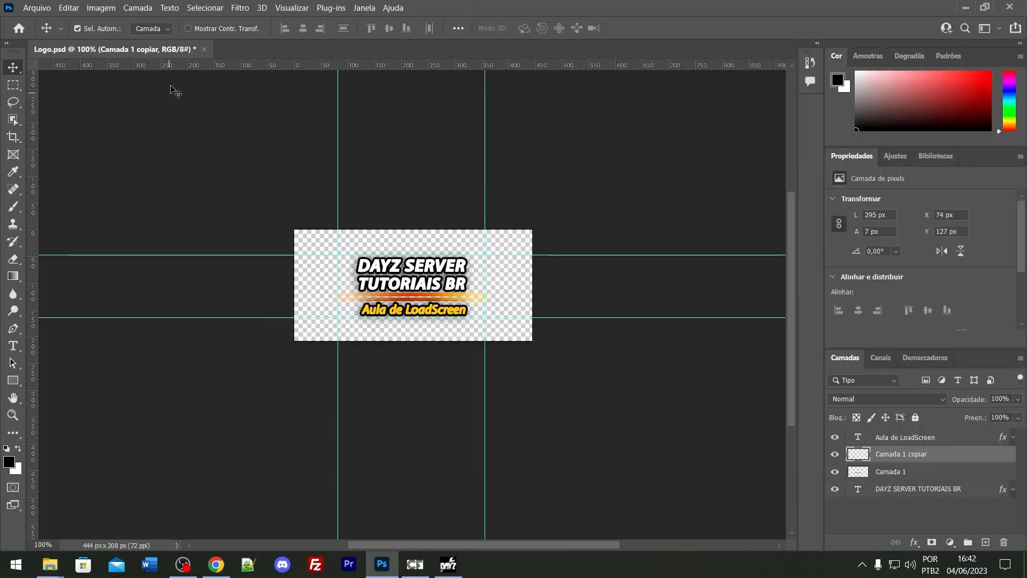
Close Logo.psd with its changes saved and open the recent file Watermark.psd.
{"action": "left_click", "coordinate": [207, 50]}
{"action": "left_click", "coordinate": [483, 222]}
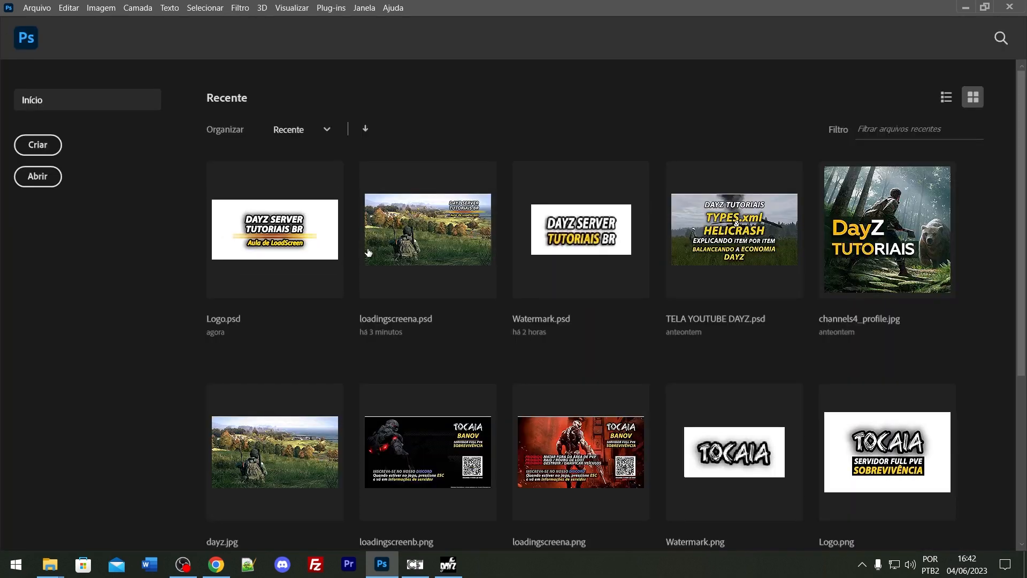
{"action": "left_click", "coordinate": [593, 222]}
{"action": "left_click", "coordinate": [596, 256]}
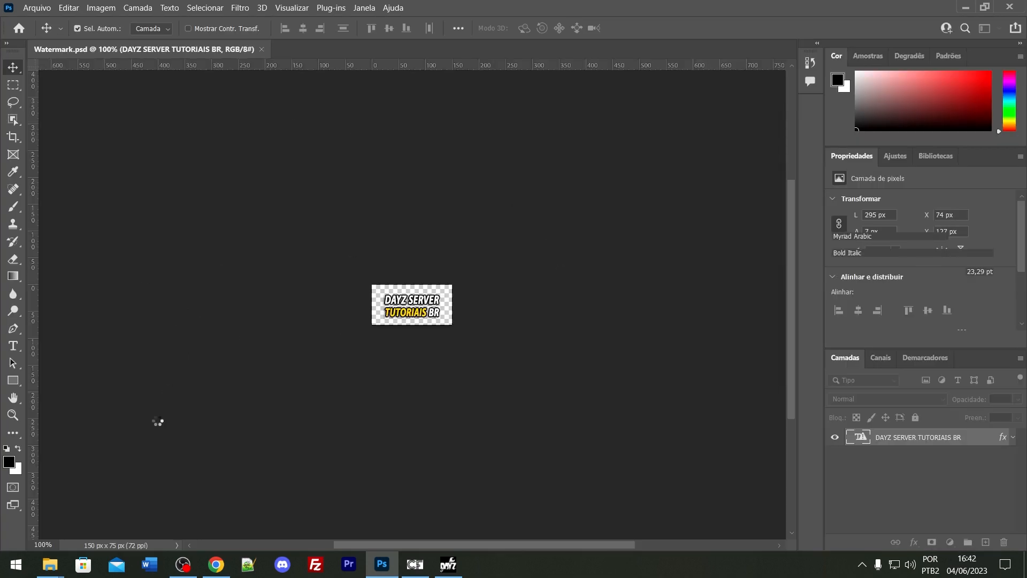
Switch to Chrome, read the required Watermark Size on the AC-Mod-Sample Workshop page, and return to Photoshop.
{"action": "left_click", "coordinate": [215, 564]}
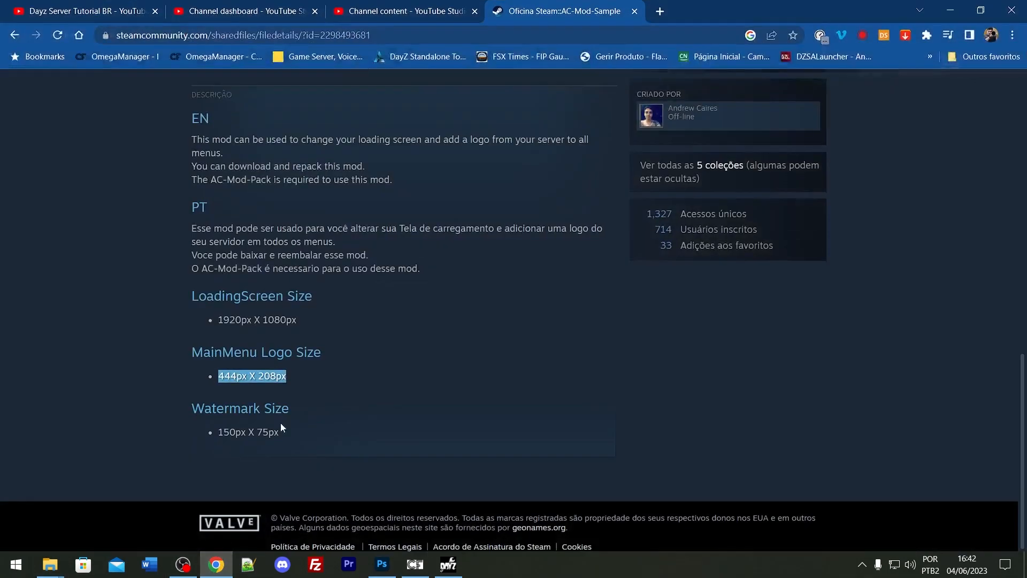
{"action": "left_click_drag", "start_coordinate": [291, 432], "coordinate": [222, 432]}
{"action": "left_click", "coordinate": [467, 392]}
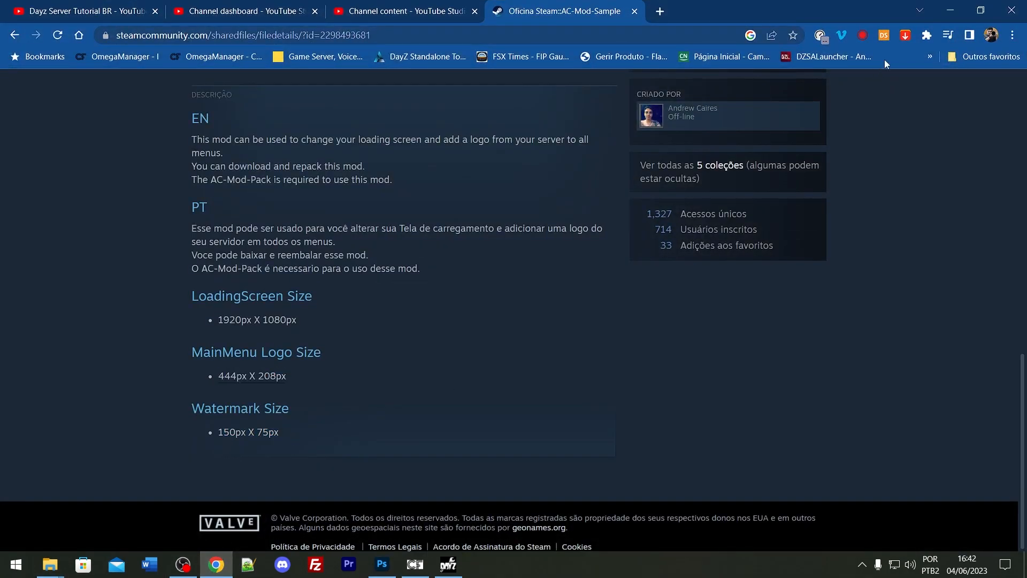
{"action": "left_click", "coordinate": [950, 10]}
Check Watermark.psd's image dimensions in Photoshop without changing them.
{"action": "left_click", "coordinate": [102, 9]}
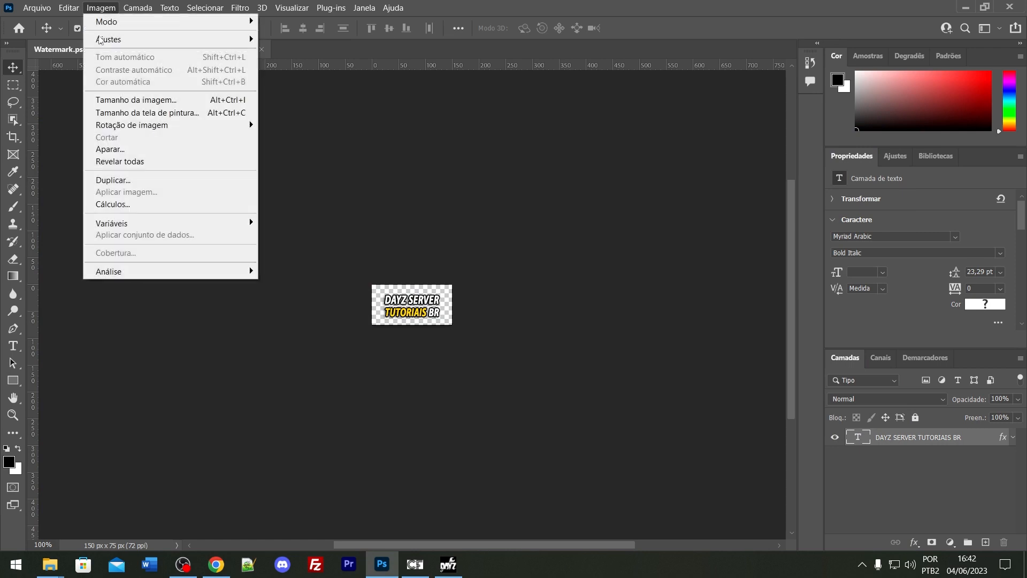
{"action": "left_click", "coordinate": [131, 98]}
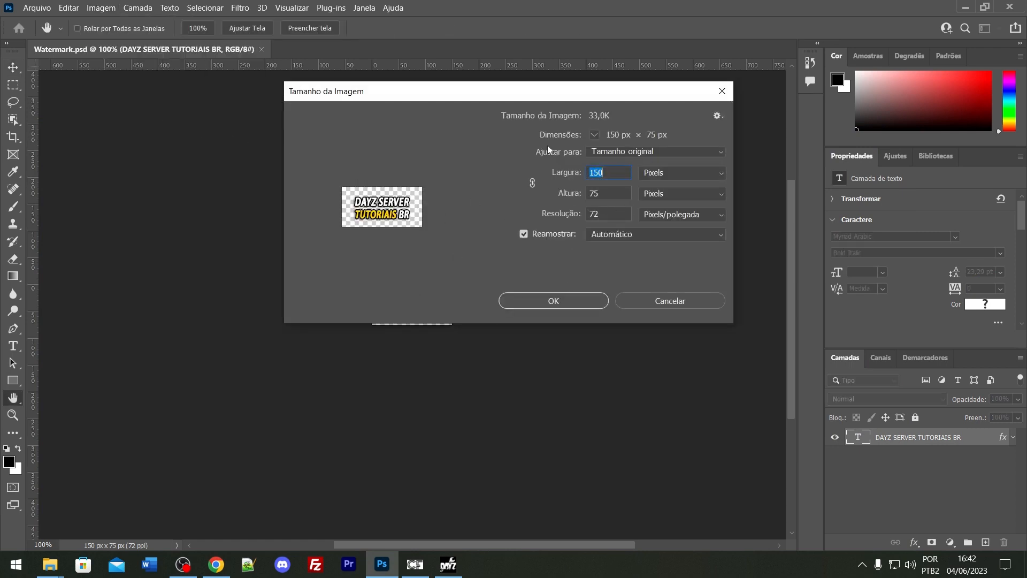
{"action": "left_click", "coordinate": [653, 301]}
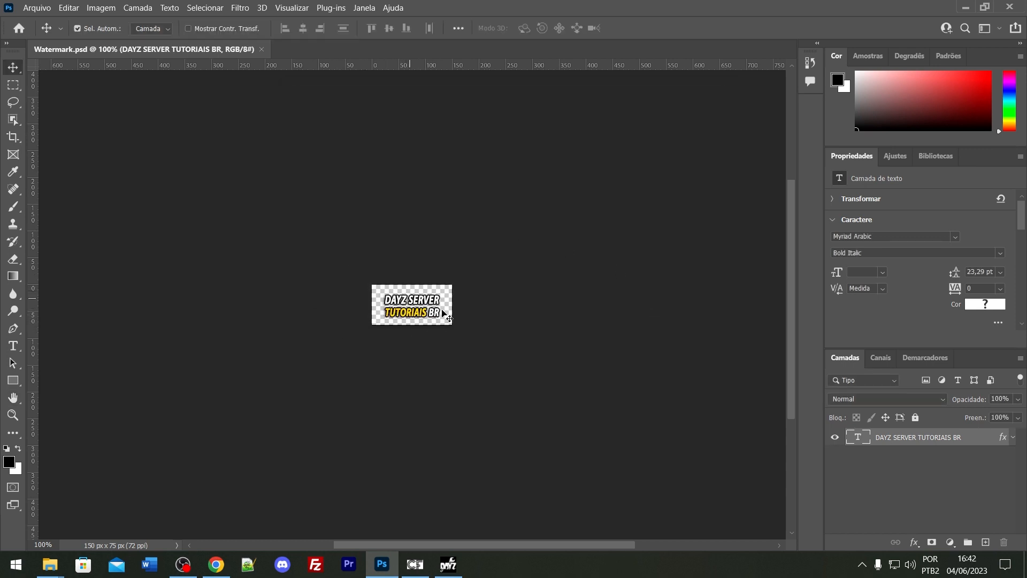
Delete the alpha channel Alfa 1 from Watermark.psd and return to the layer list.
{"action": "left_click", "coordinate": [880, 357]}
{"action": "left_click", "coordinate": [929, 444]}
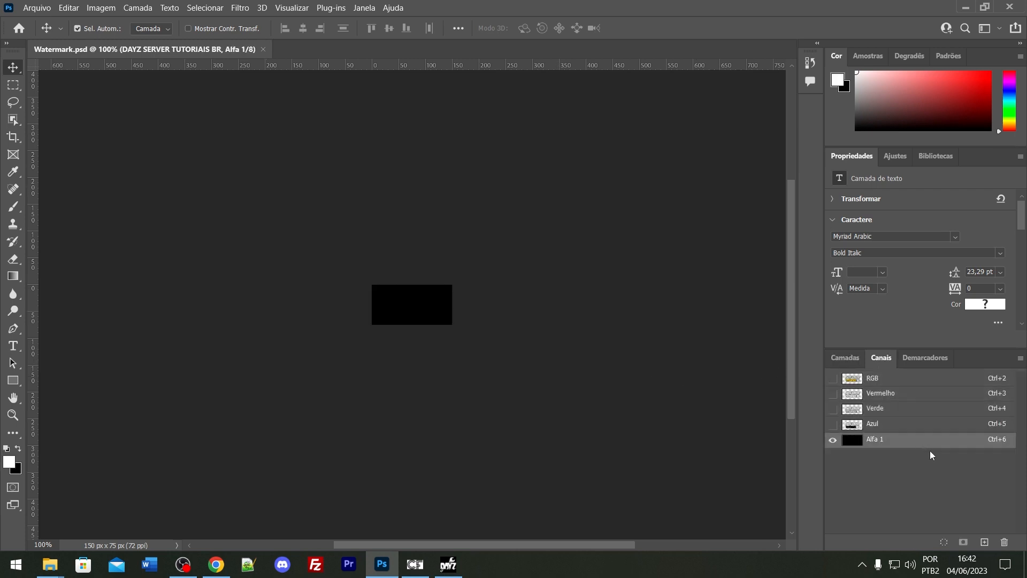
{"action": "left_click", "coordinate": [1003, 541]}
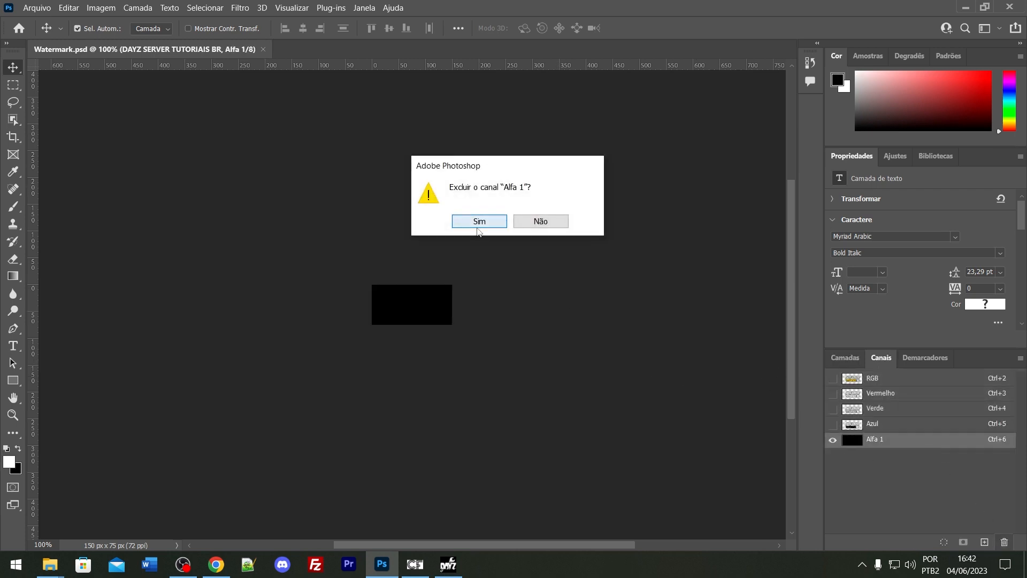
{"action": "left_click", "coordinate": [477, 219]}
{"action": "left_click", "coordinate": [845, 358]}
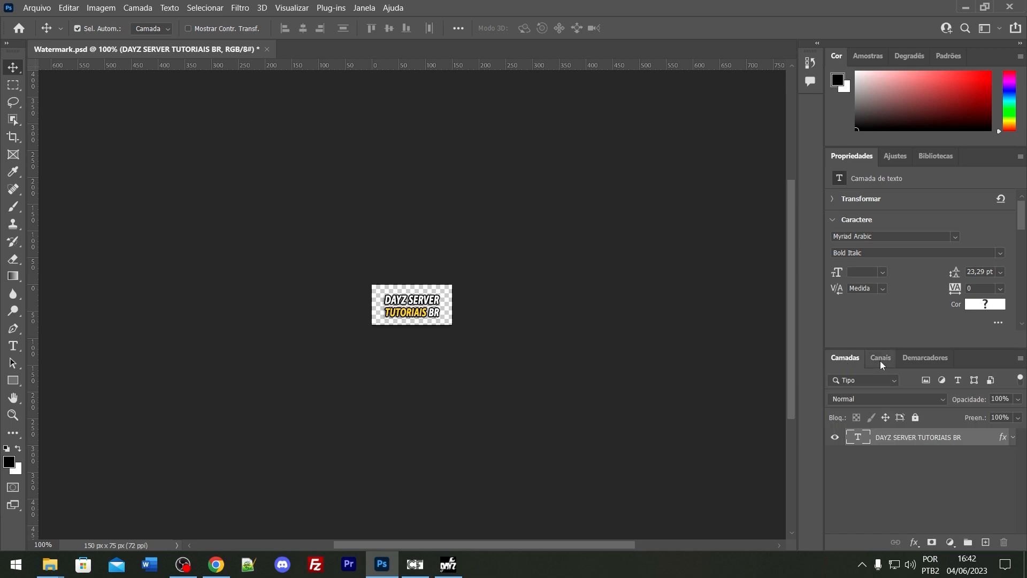
Add a new alpha channel to Watermark.psd and reactivate the composite RGB channel.
{"action": "left_click", "coordinate": [880, 357]}
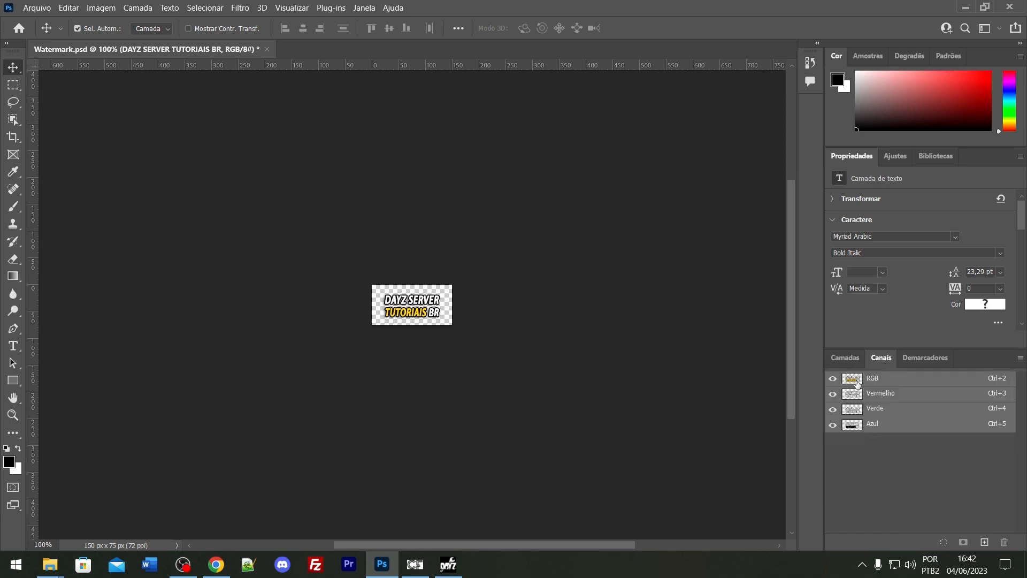
{"action": "left_click", "coordinate": [983, 542]}
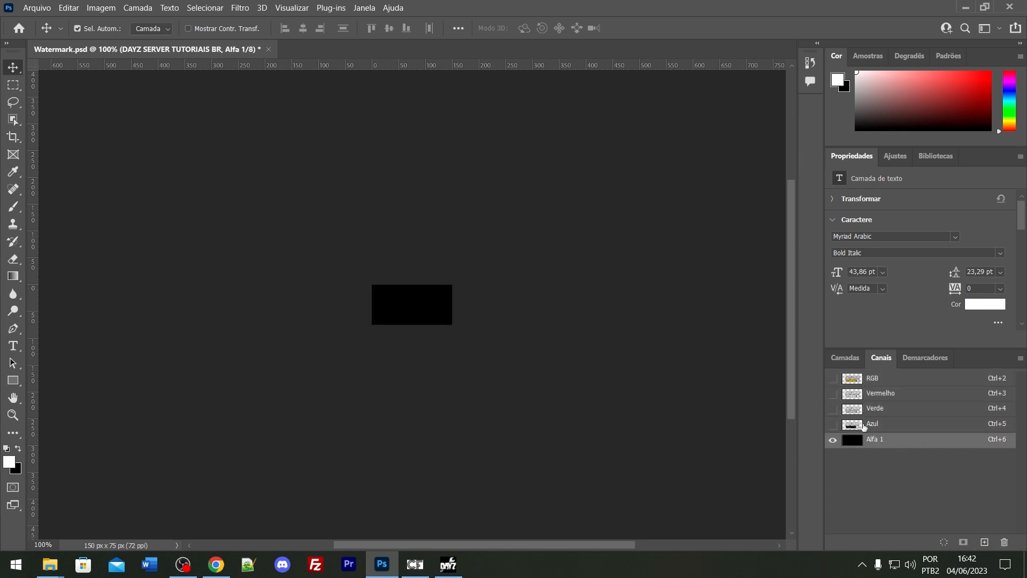
{"action": "left_click", "coordinate": [882, 379]}
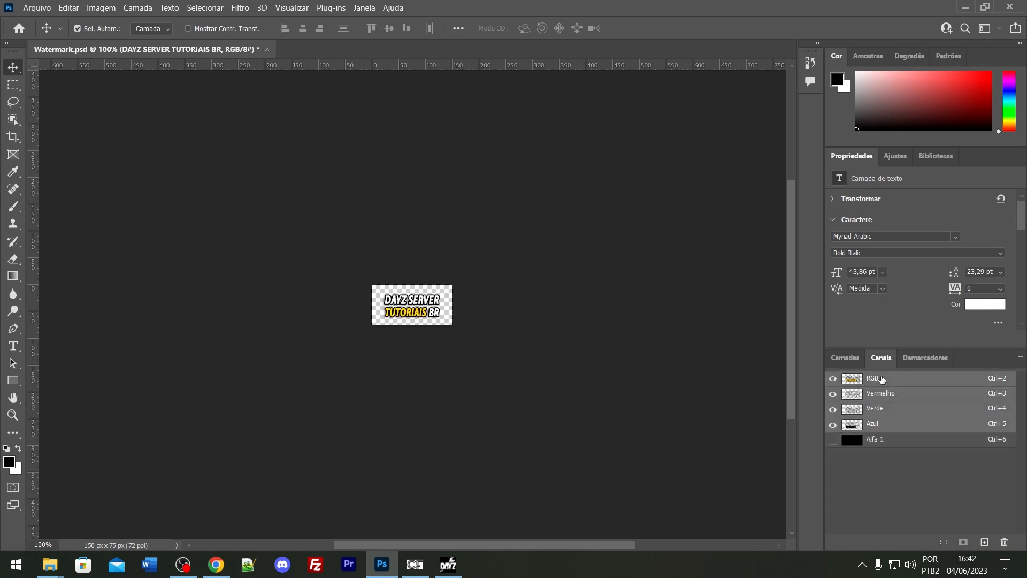
Quick-export the watermark as Watermark.png into the desktop folder Tutorial de loadscreem\telas, replacing the existing file.
{"action": "left_click", "coordinate": [36, 7]}
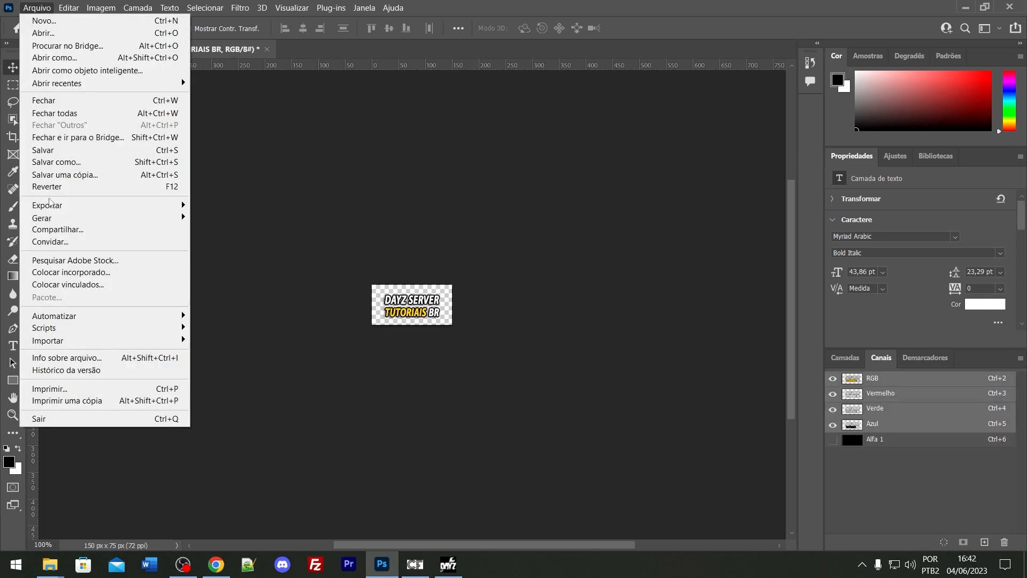
{"action": "mouse_move", "coordinate": [64, 203]}
{"action": "left_click", "coordinate": [259, 205]}
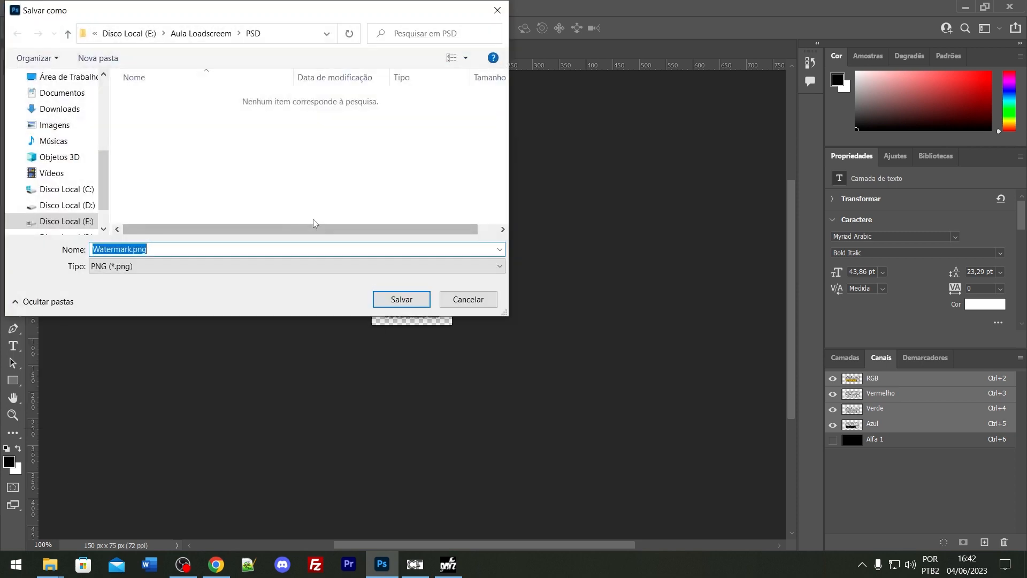
{"action": "left_click", "coordinate": [61, 76]}
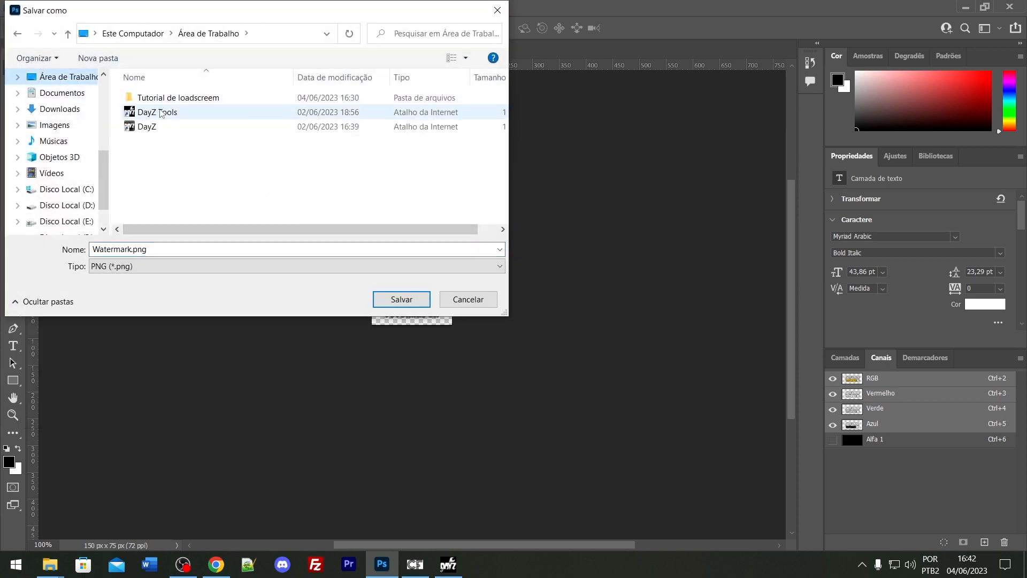
{"action": "double_click", "coordinate": [169, 99]}
{"action": "double_click", "coordinate": [155, 126]}
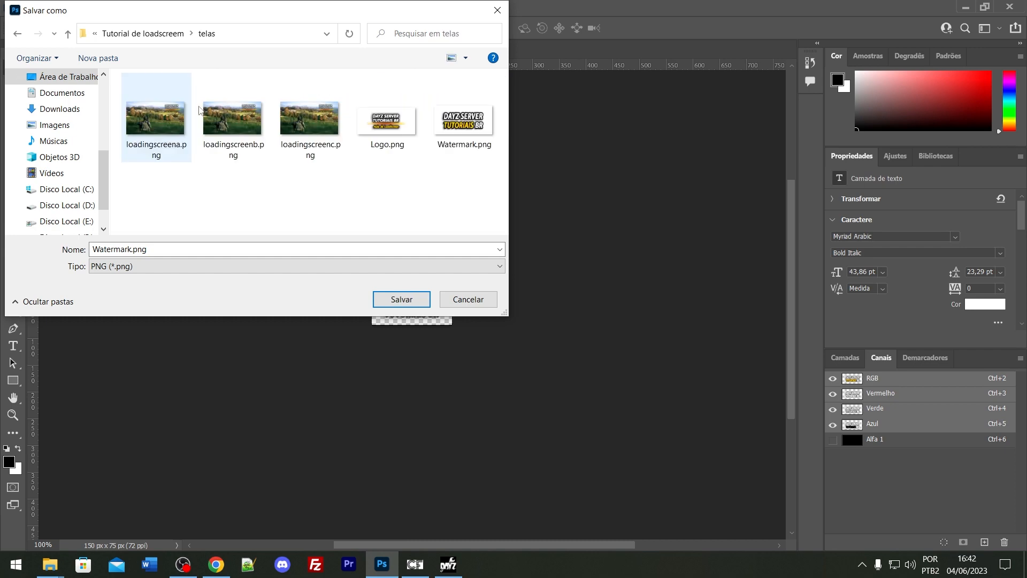
{"action": "double_click", "coordinate": [463, 120]}
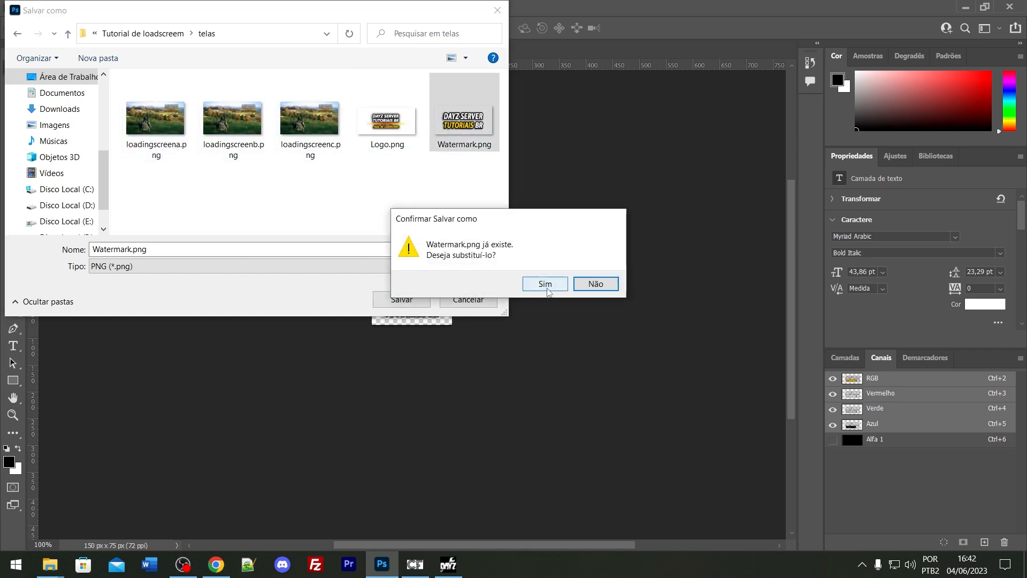
{"action": "left_click", "coordinate": [544, 287]}
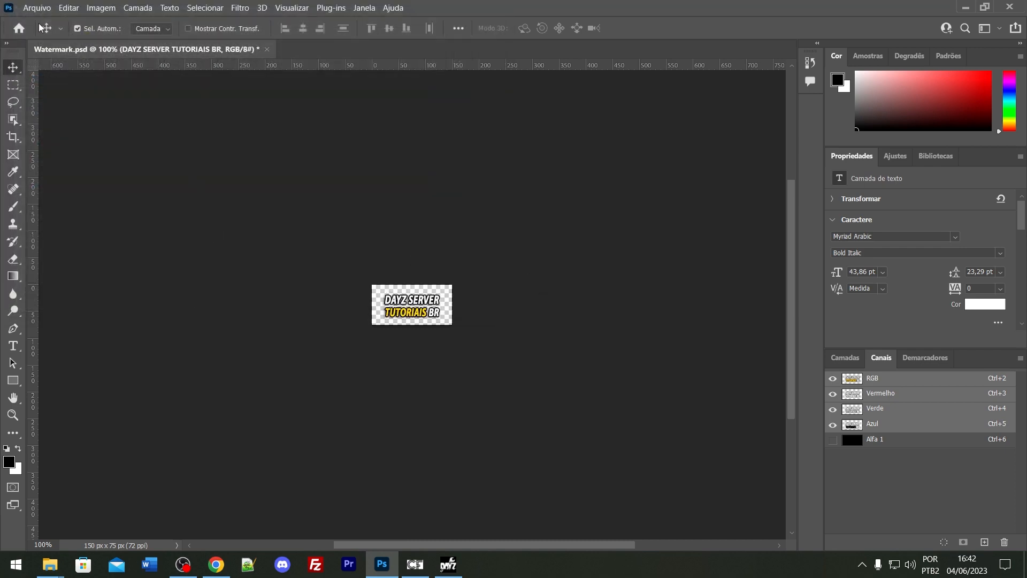
Close Photoshop, reposition the File Explorer window and review the three loading screen images in the telas folder.
{"action": "left_click", "coordinate": [1006, 4]}
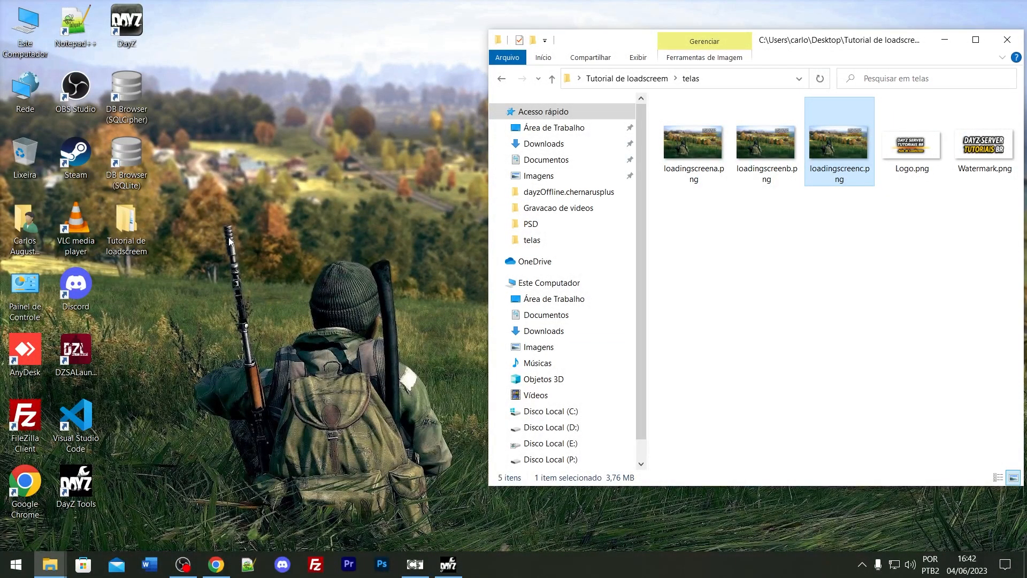
{"action": "left_click_drag", "start_coordinate": [882, 43], "coordinate": [879, 23]}
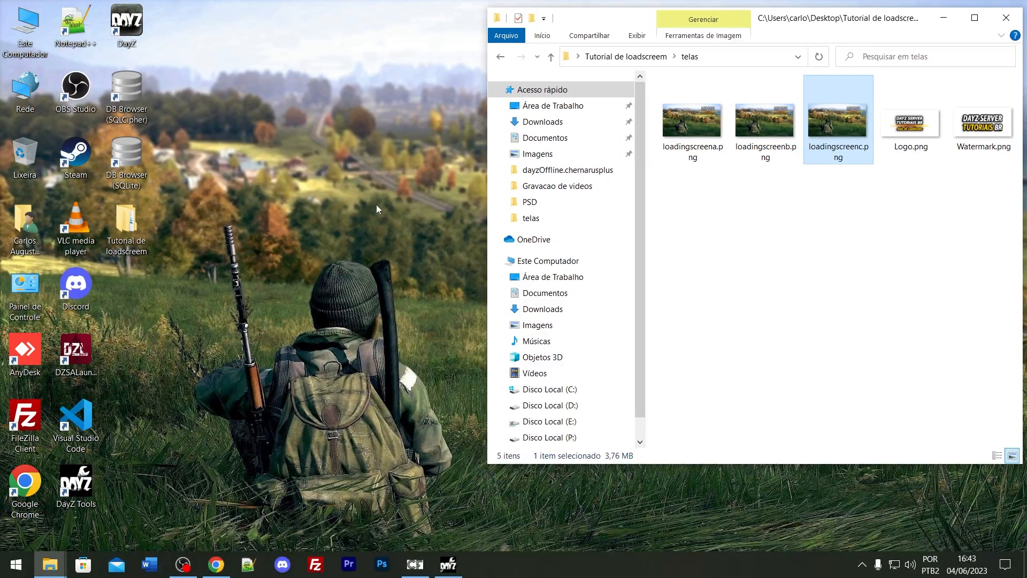
{"action": "left_click_drag", "start_coordinate": [687, 182], "coordinate": [854, 139]}
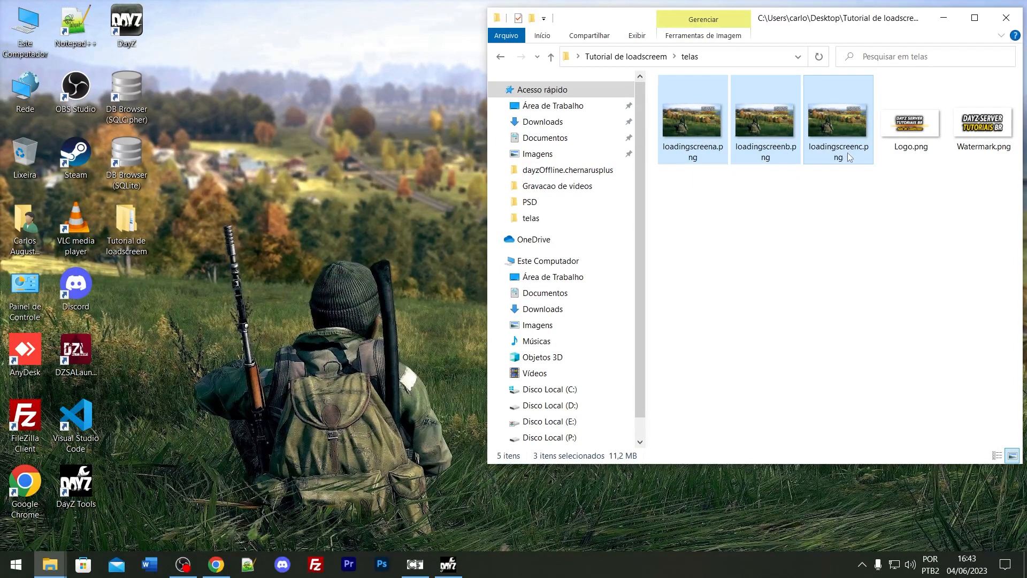
{"action": "left_click", "coordinate": [840, 208]}
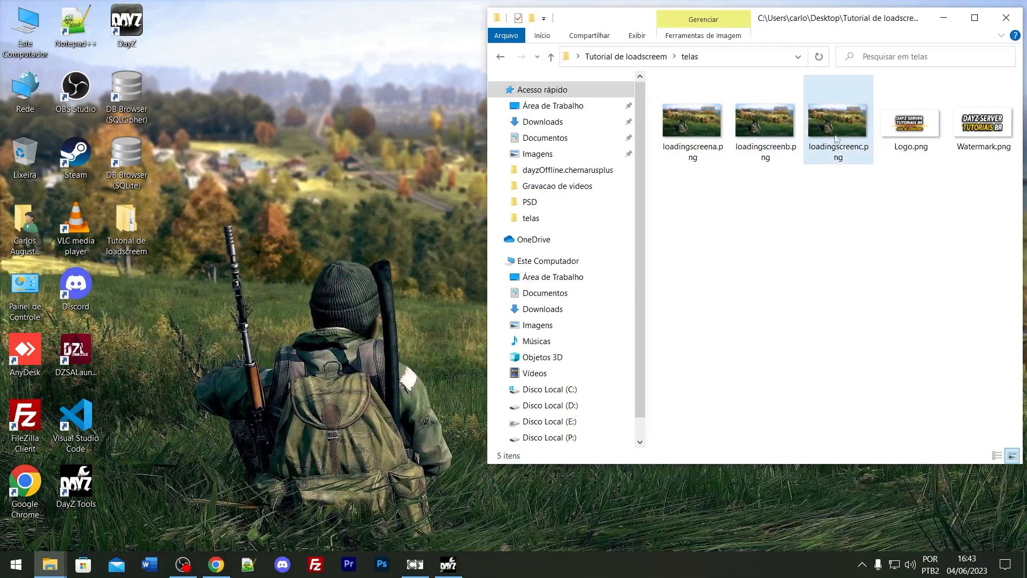
{"action": "left_click_drag", "start_coordinate": [826, 205], "coordinate": [679, 137]}
{"action": "left_click", "coordinate": [742, 247]}
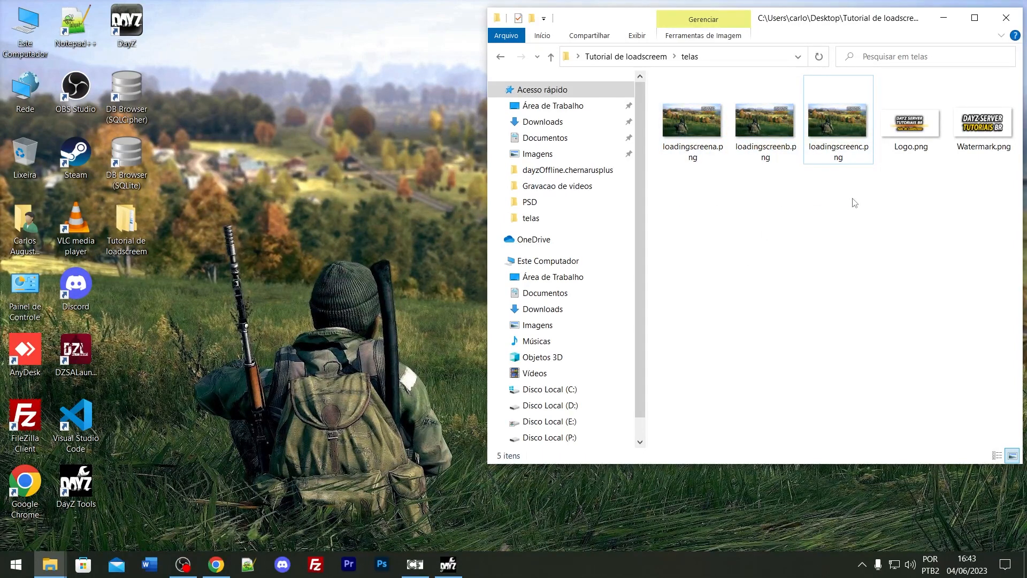
{"action": "left_click_drag", "start_coordinate": [851, 198], "coordinate": [614, 102]}
{"action": "left_click", "coordinate": [709, 207]}
{"action": "left_click_drag", "start_coordinate": [694, 218], "coordinate": [837, 144]}
{"action": "left_click_drag", "start_coordinate": [853, 205], "coordinate": [692, 129]}
{"action": "left_click", "coordinate": [716, 249]}
{"action": "left_click_drag", "start_coordinate": [676, 214], "coordinate": [1019, 102]}
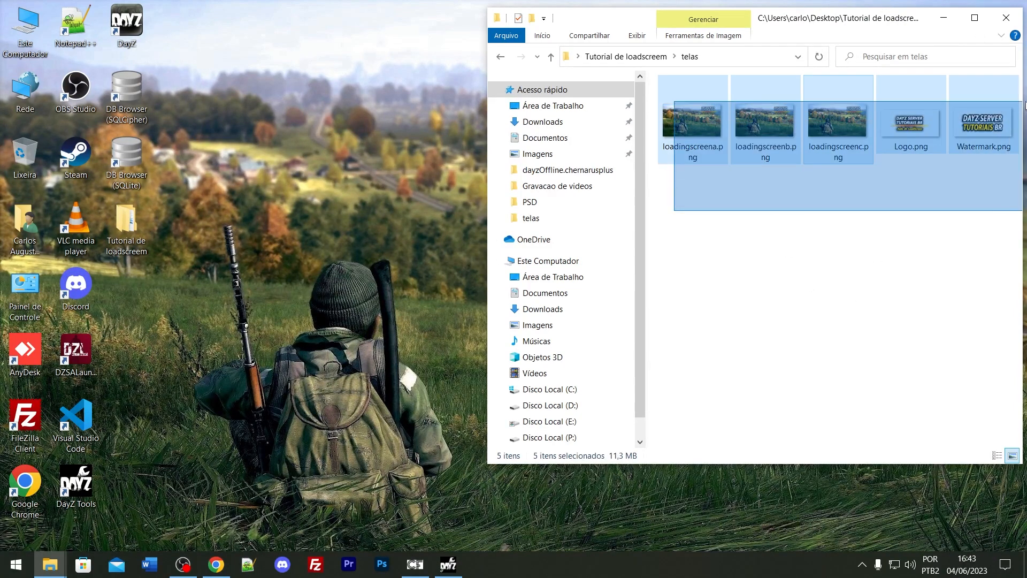
{"action": "left_click", "coordinate": [827, 200]}
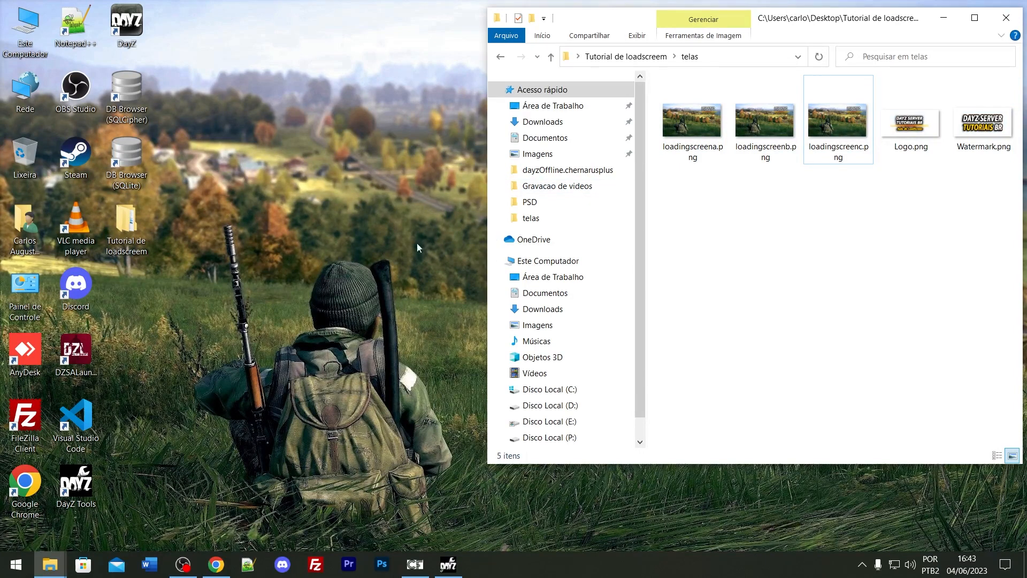
{"action": "left_click", "coordinate": [182, 564]}
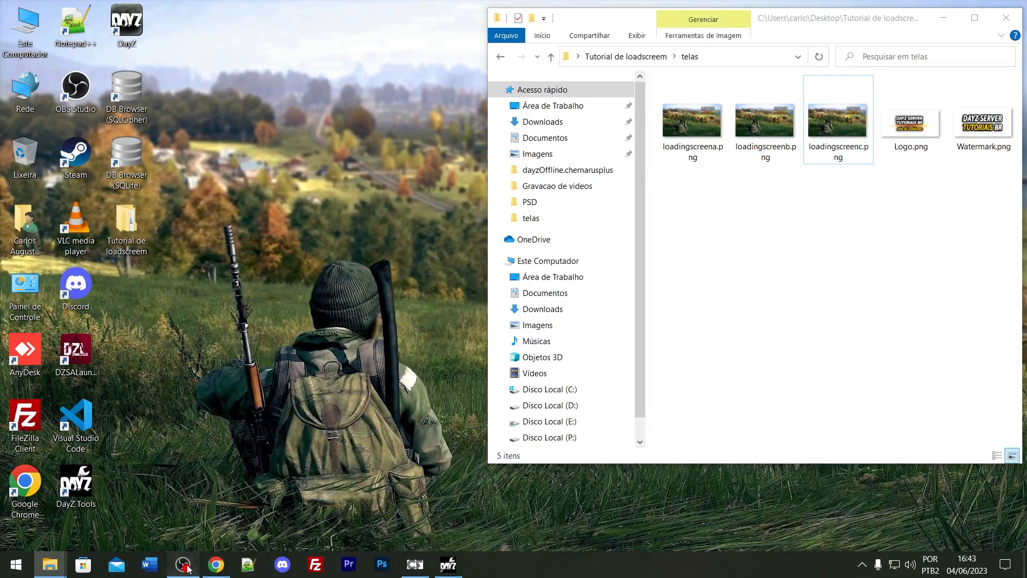
{"action": "left_click", "coordinate": [657, 297]}
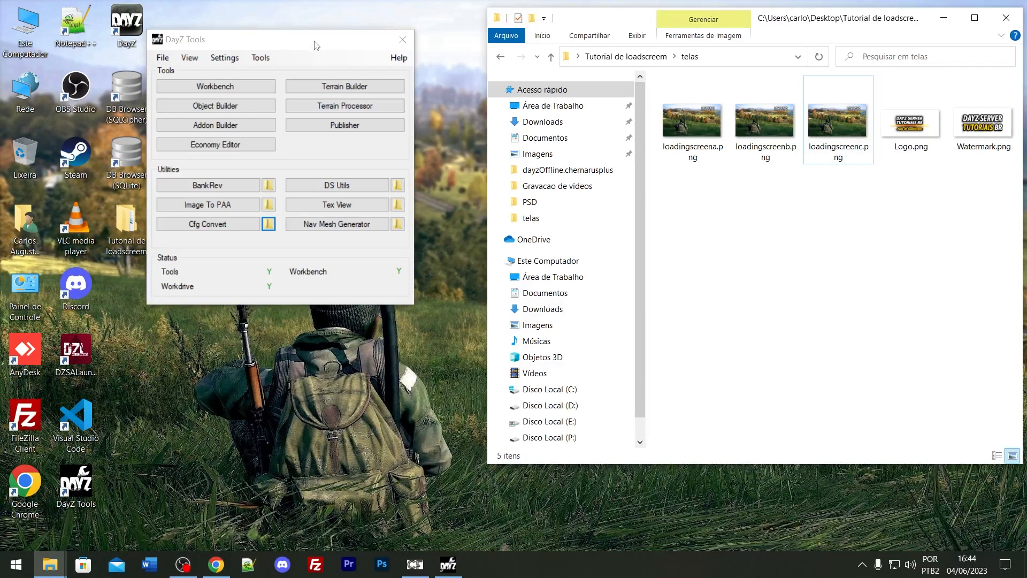
Examine the texture files in the open DayzTutorialBR\gui\textures folder window, keeping the DayZ Tools window beside it.
{"action": "left_click_drag", "start_coordinate": [312, 40], "coordinate": [334, 39]}
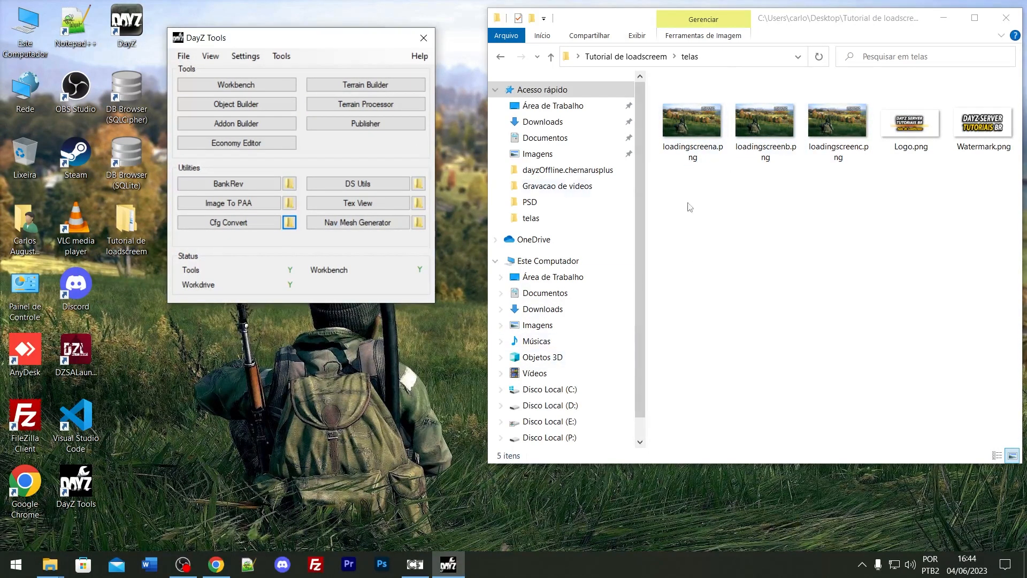
{"action": "left_click", "coordinate": [47, 569]}
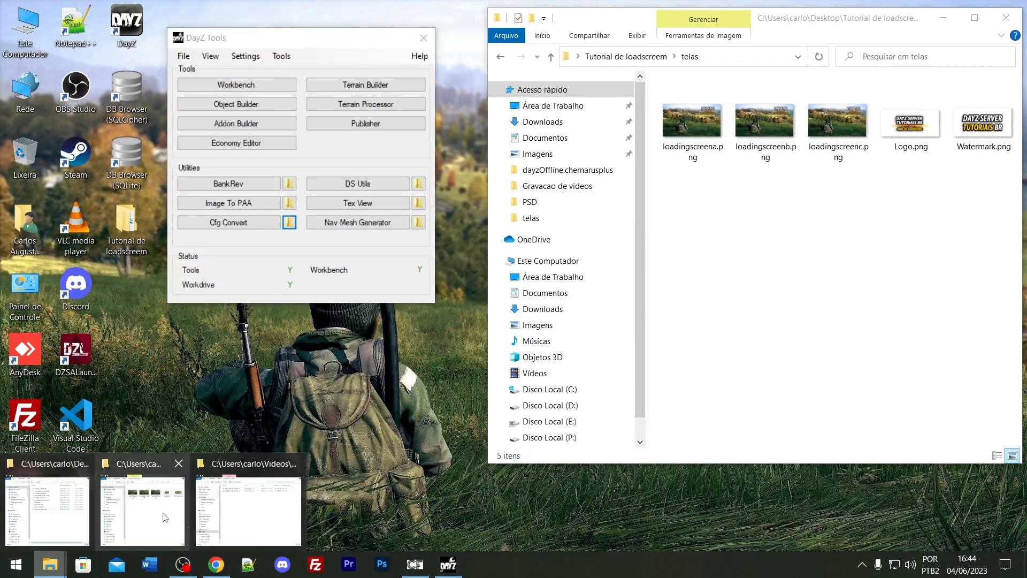
{"action": "left_click", "coordinate": [47, 506]}
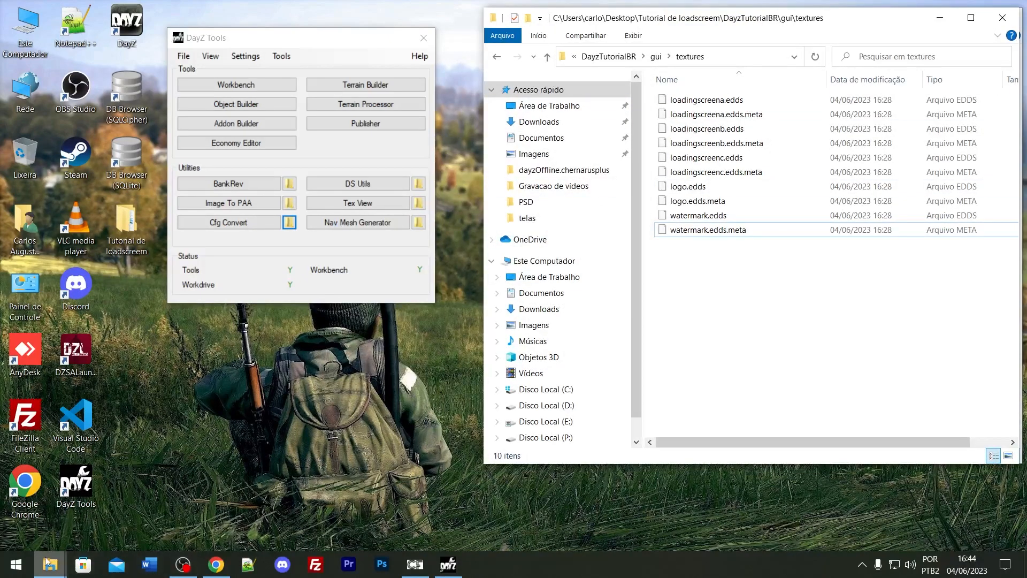
{"action": "mouse_move", "coordinate": [50, 564]}
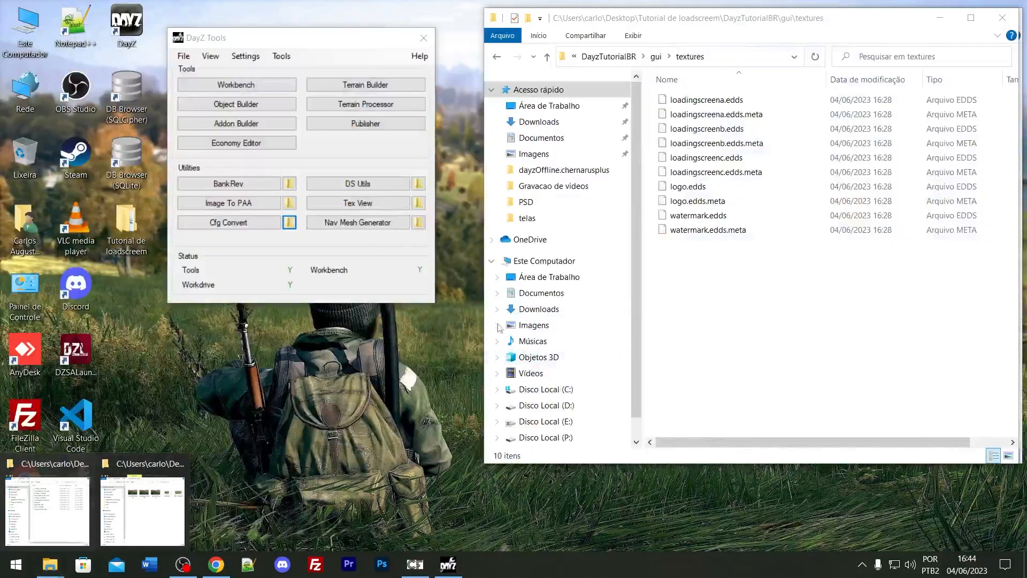
Launch Workbench from DayZ Tools, close the textures folder window and bring Workbench to the front.
{"action": "left_click", "coordinate": [292, 41]}
{"action": "left_click_drag", "start_coordinate": [217, 44], "coordinate": [200, 44]}
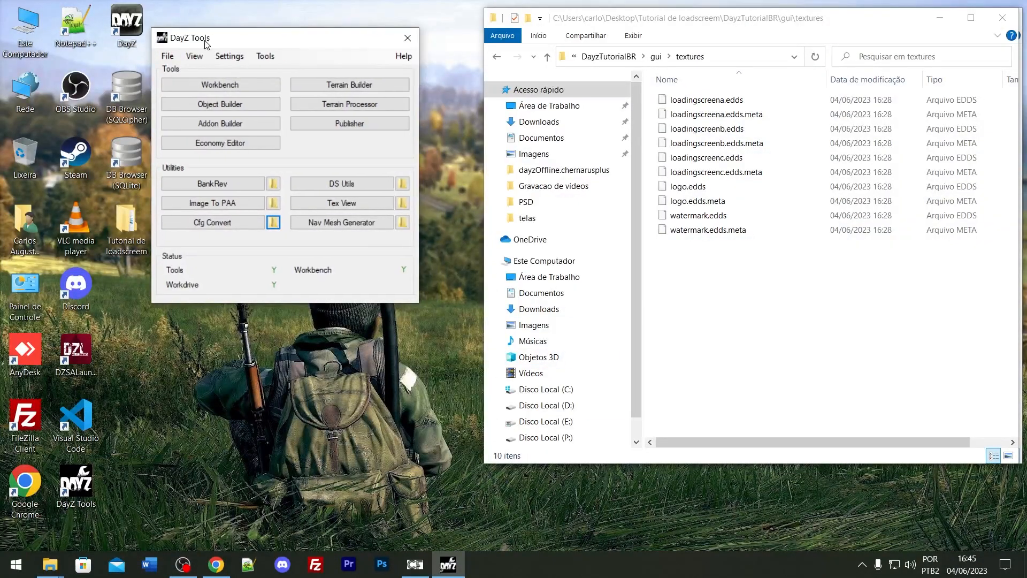
{"action": "left_click", "coordinate": [238, 85]}
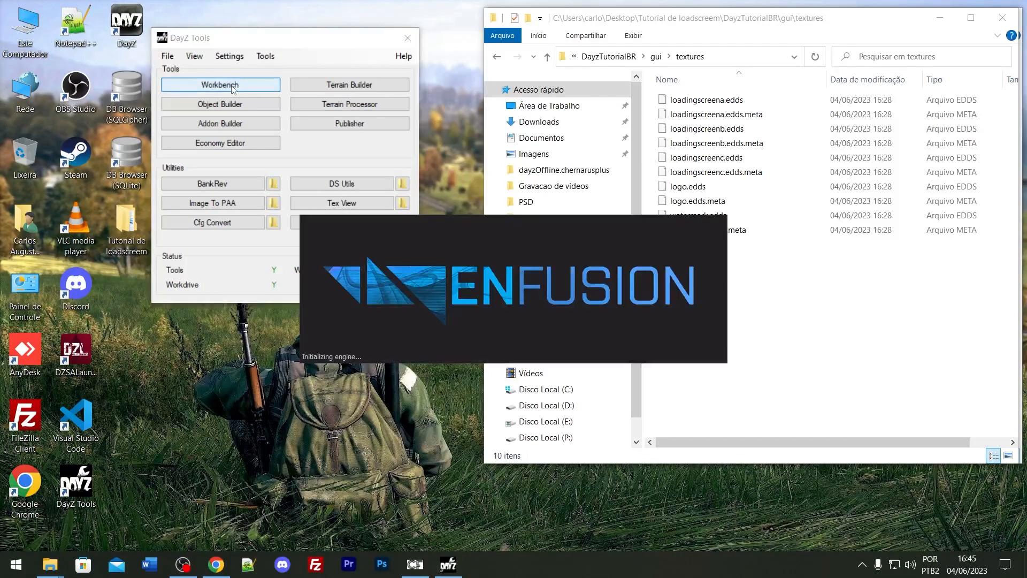
{"action": "left_click", "coordinate": [1001, 18]}
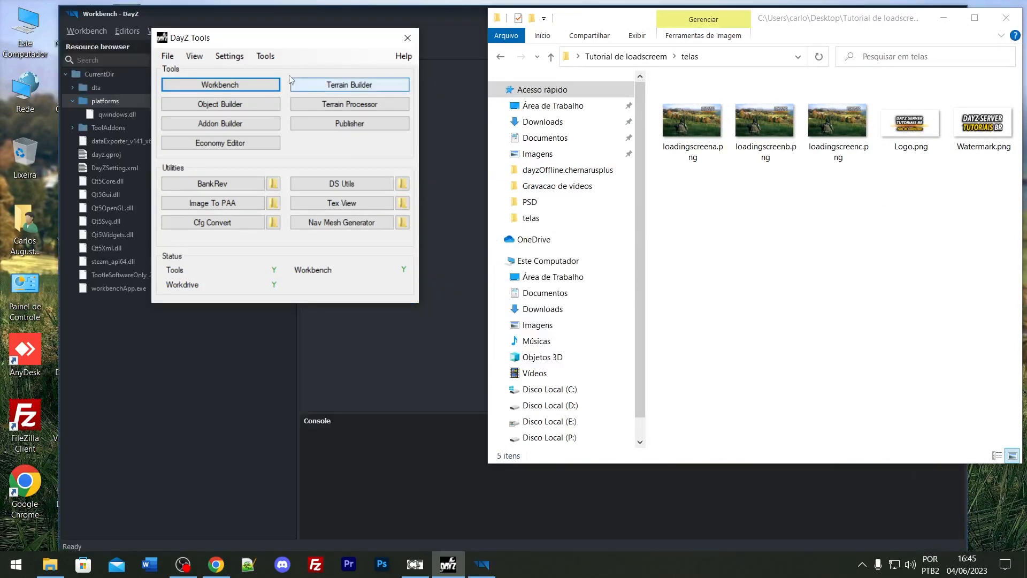
{"action": "left_click", "coordinate": [255, 15]}
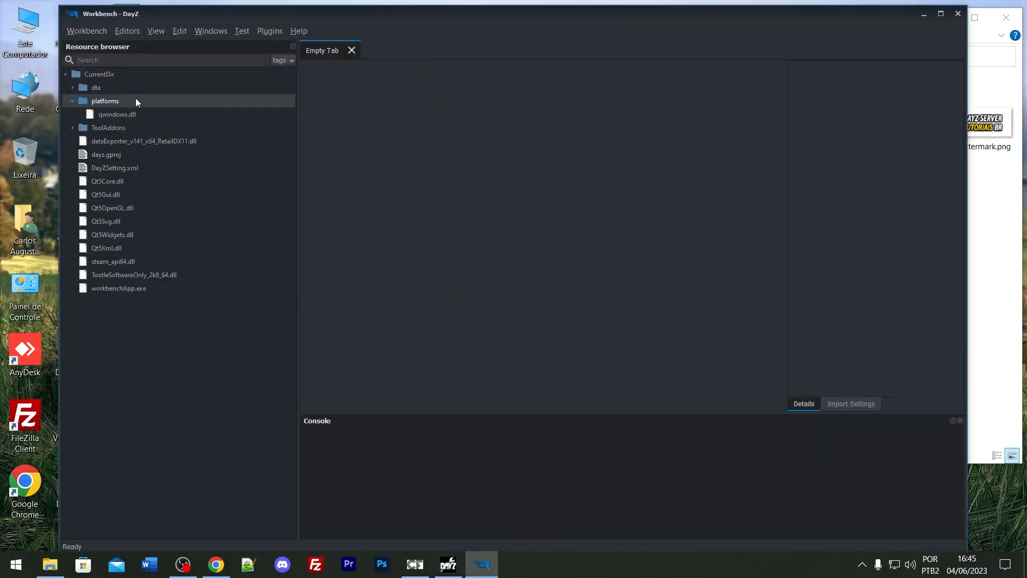
Open the file location of the CurrentDir folder from Workbench's resource browser and place its window over Workbench.
{"action": "left_click", "coordinate": [65, 75]}
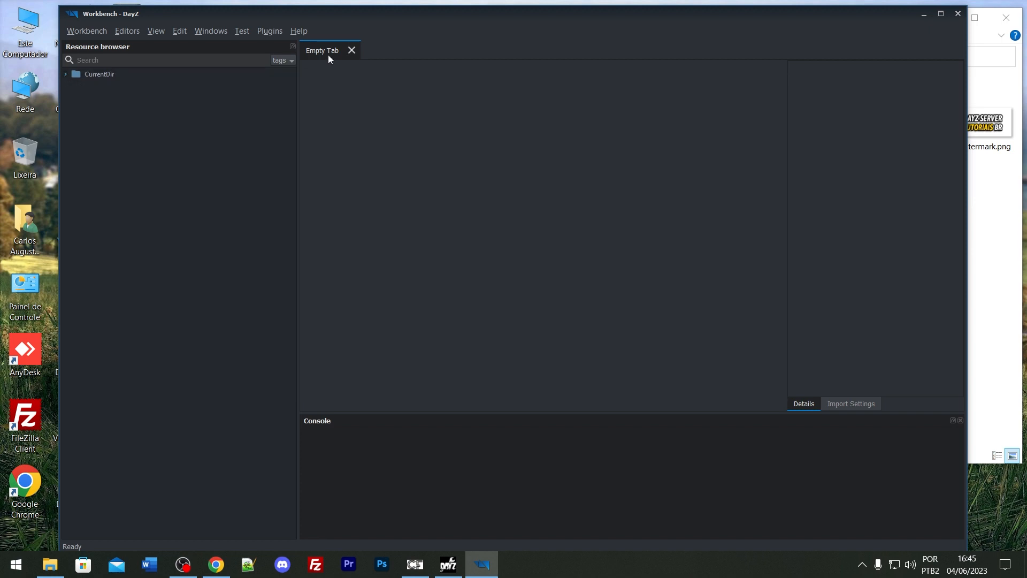
{"action": "left_click", "coordinate": [66, 74]}
{"action": "right_click", "coordinate": [96, 73]}
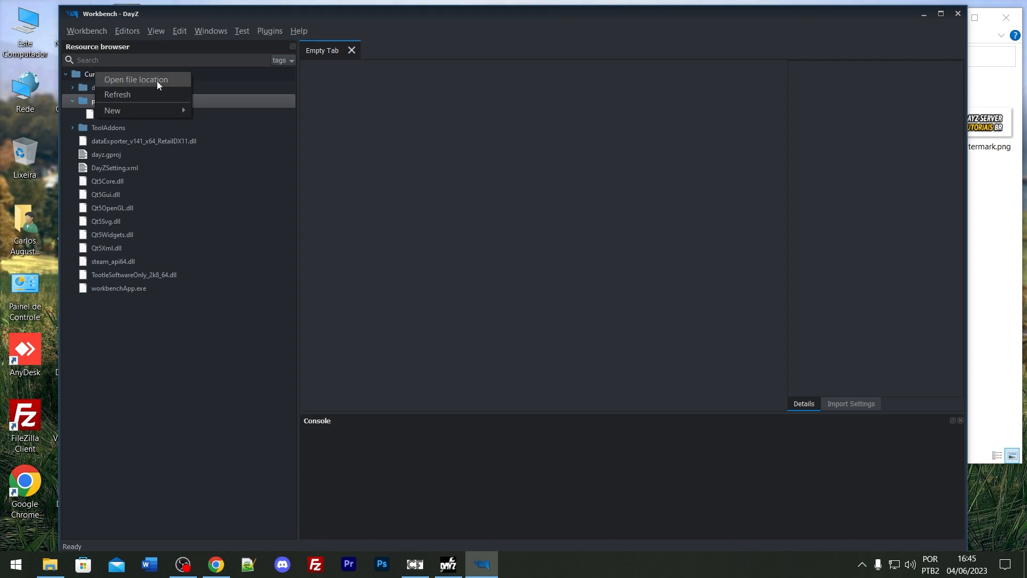
{"action": "left_click", "coordinate": [74, 80]}
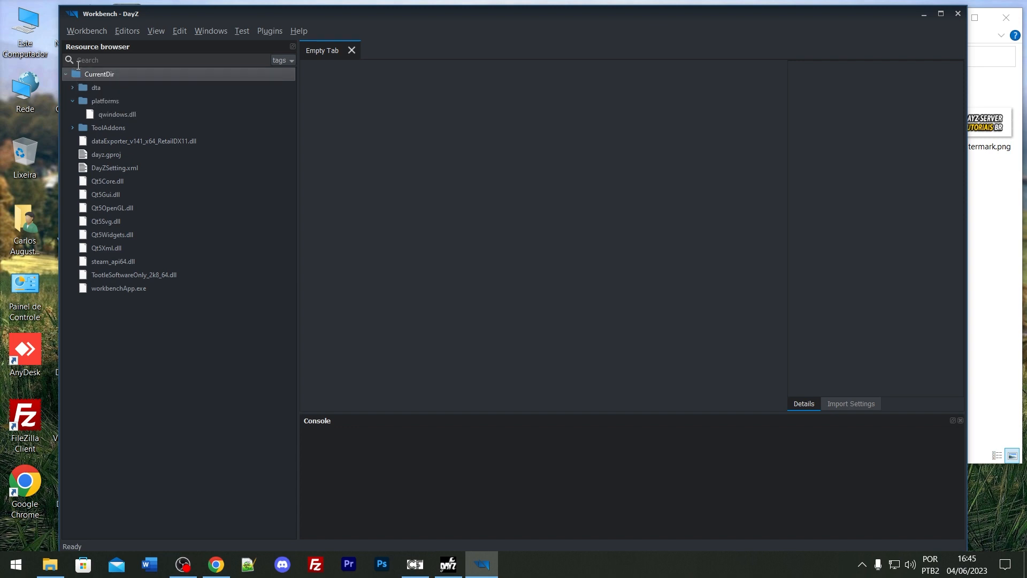
{"action": "right_click", "coordinate": [98, 74]}
{"action": "left_click", "coordinate": [128, 80]}
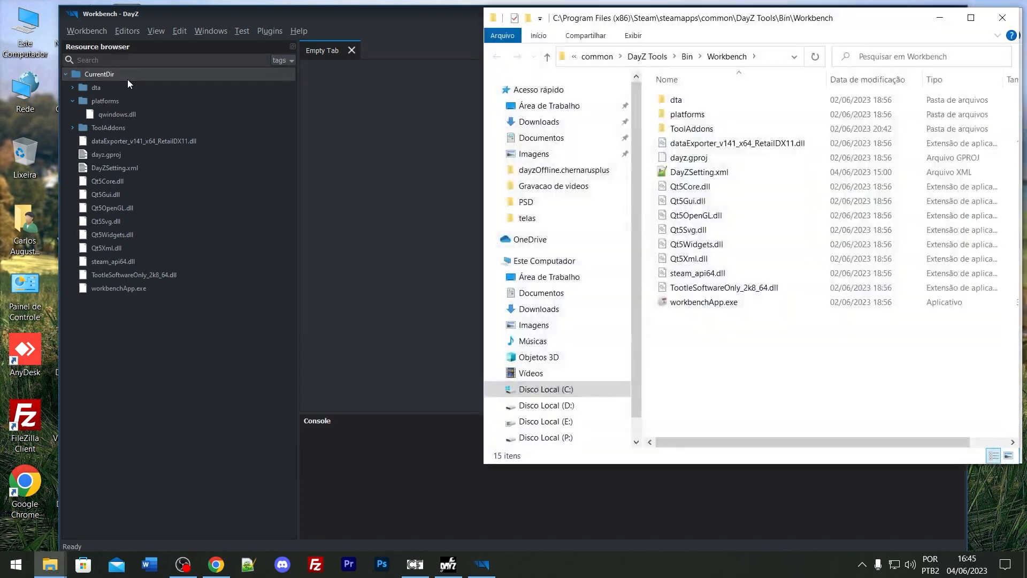
{"action": "left_click_drag", "start_coordinate": [731, 22], "coordinate": [625, 59]}
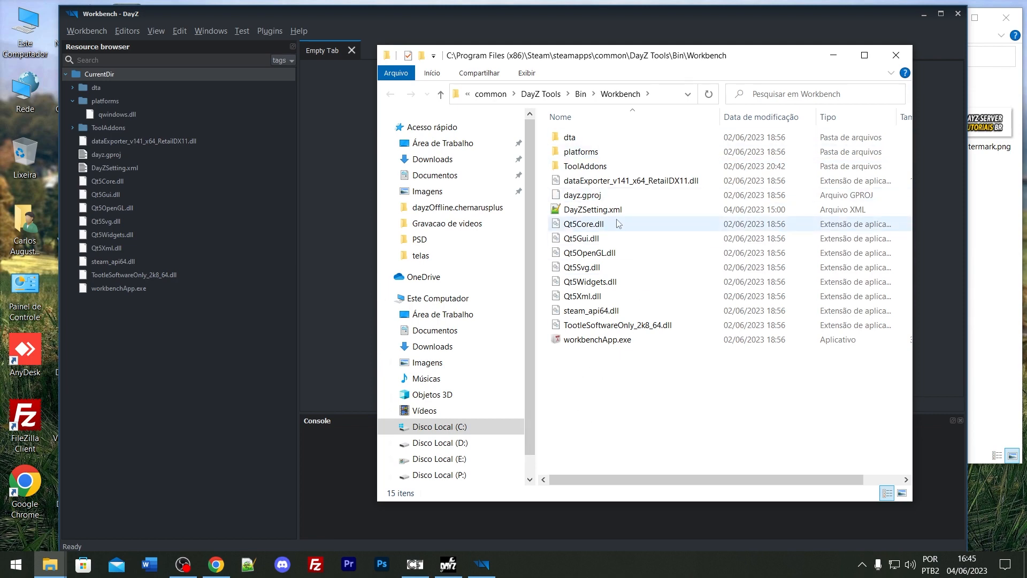
{"action": "left_click_drag", "start_coordinate": [661, 65], "coordinate": [671, 73]}
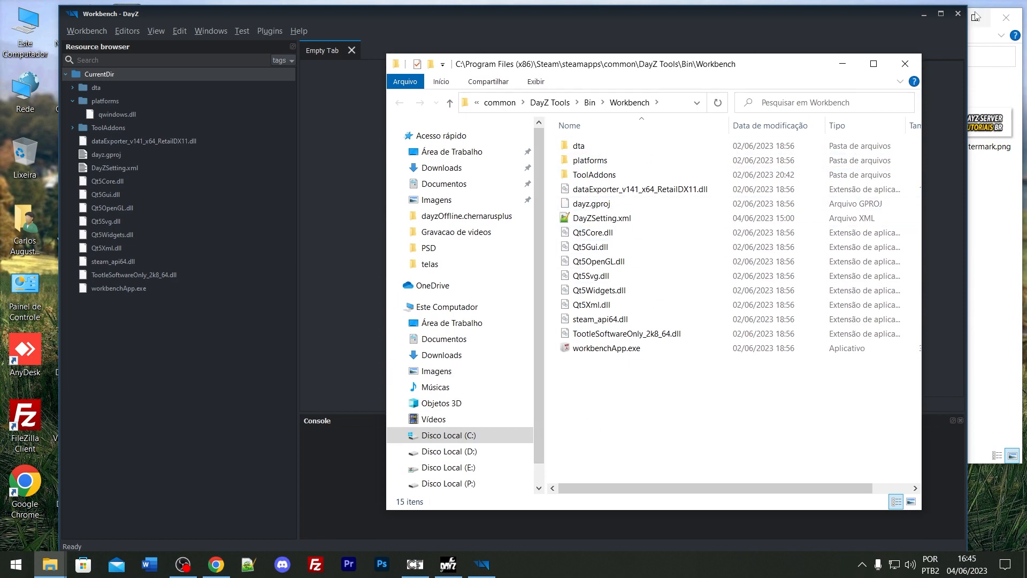
Close Workbench and go up from telas to the Tutorial de loadscreem folder, with the Workbench folder window placed beside it.
{"action": "left_click", "coordinate": [956, 12]}
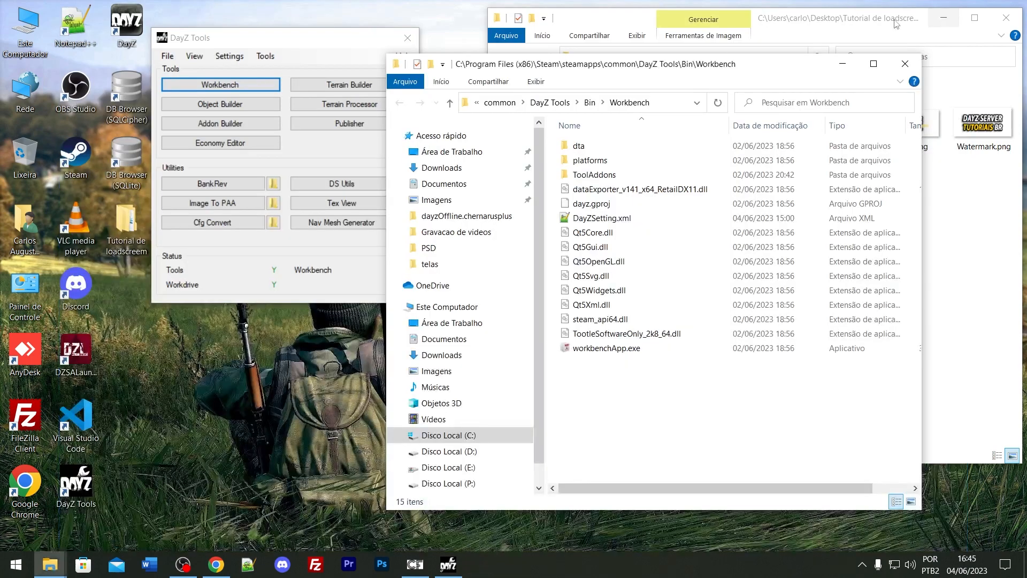
{"action": "left_click_drag", "start_coordinate": [635, 64], "coordinate": [397, 79]}
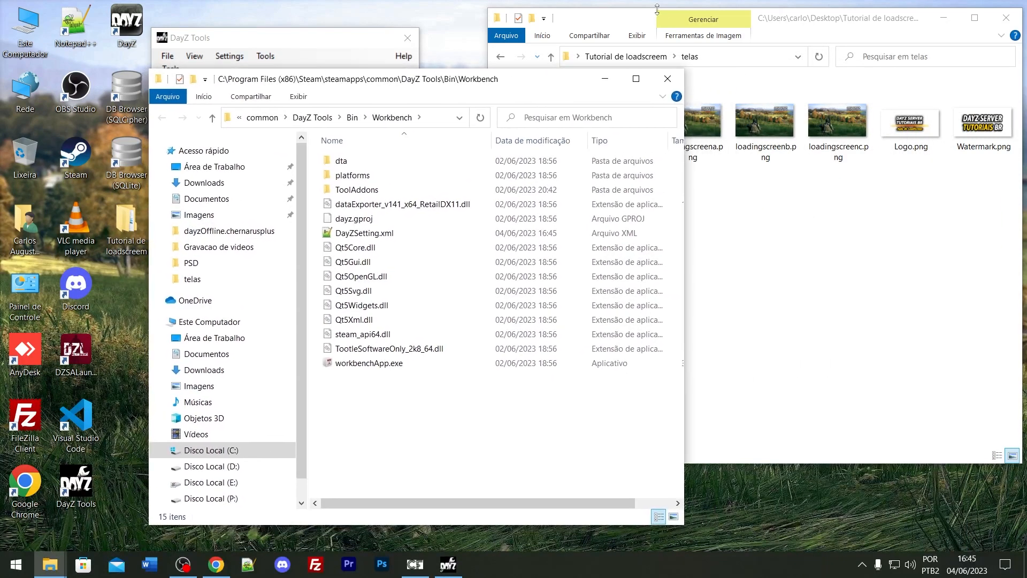
{"action": "left_click", "coordinate": [619, 23]}
{"action": "left_click", "coordinate": [626, 56]}
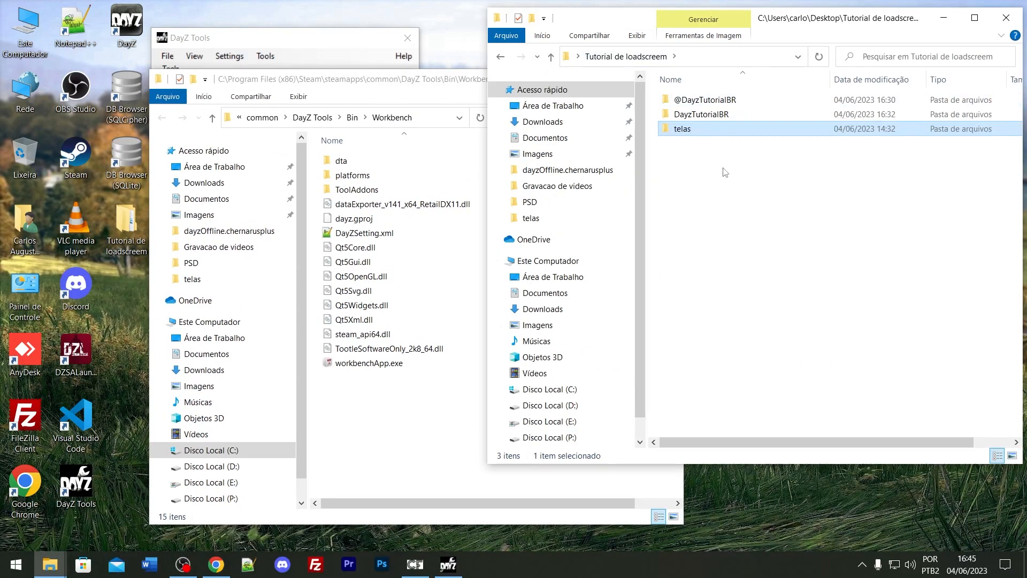
Check the images inside telas and copy the telas folder from Tutorial de loadscreem into the DayZ Tools\Bin\Workbench folder.
{"action": "double_click", "coordinate": [700, 134]}
{"action": "key", "text": "ctrl+a"}
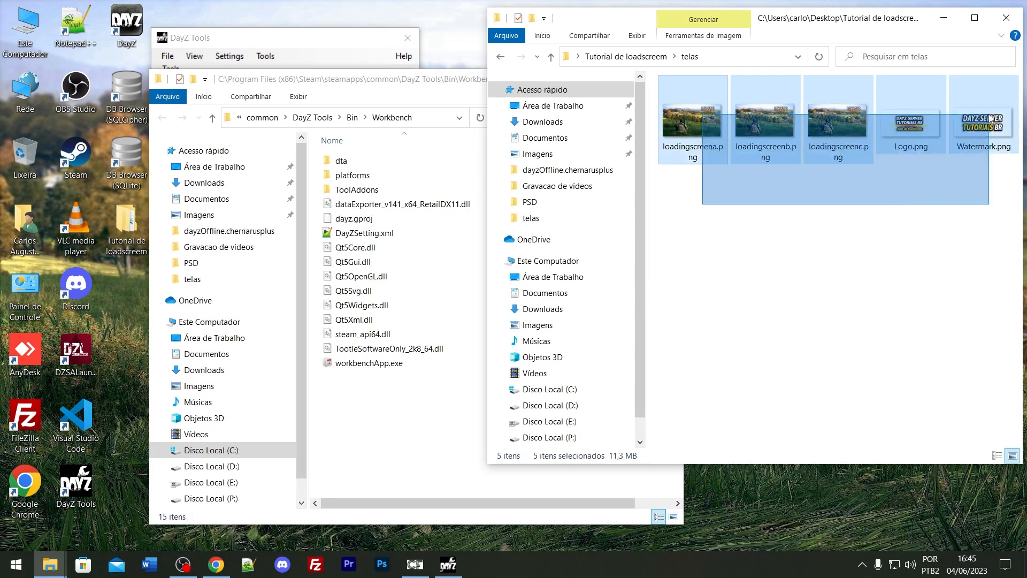
{"action": "left_click", "coordinate": [623, 56]}
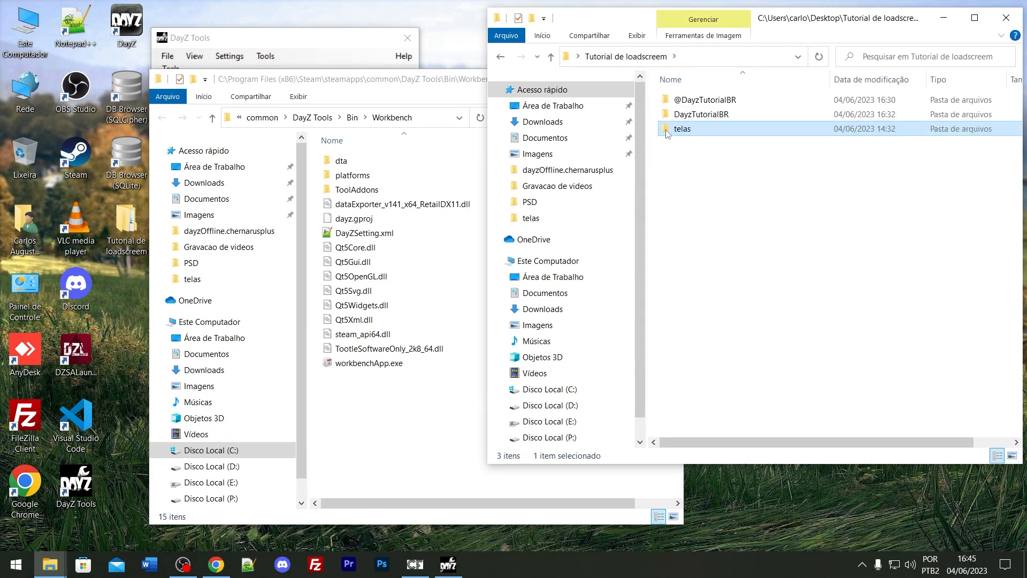
{"action": "left_click_drag", "start_coordinate": [667, 134], "coordinate": [367, 411]}
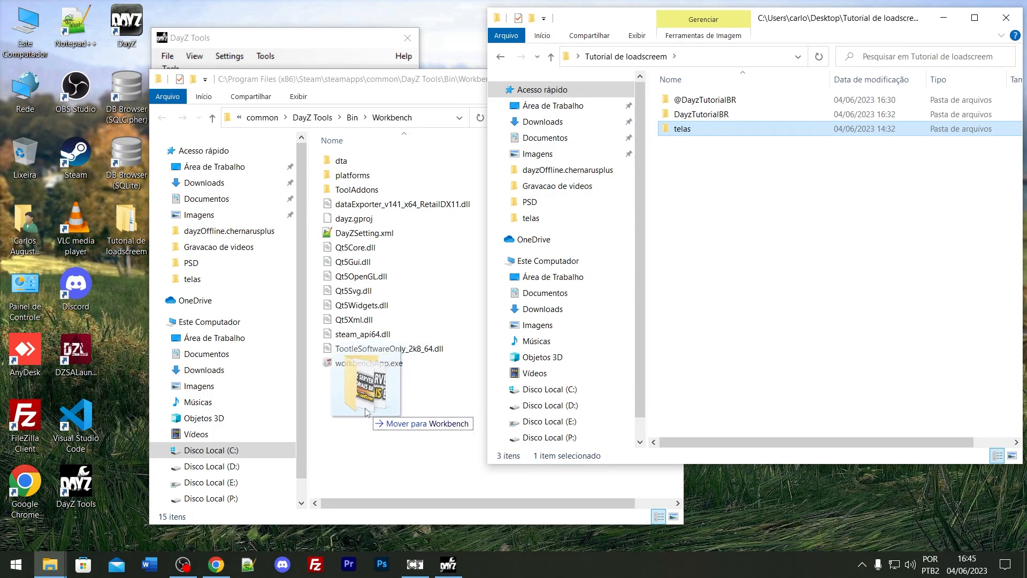
{"action": "left_click_drag", "start_coordinate": [367, 411], "coordinate": [366, 412]}
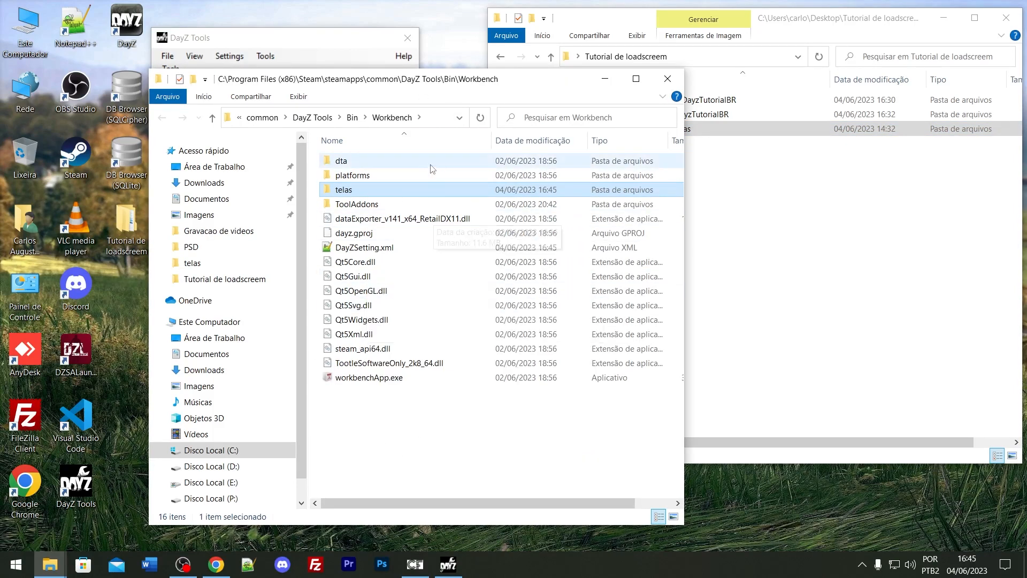
Relaunch Workbench from DayZ Tools and expand CurrentDir and its telas folder in the resource browser.
{"action": "left_click_drag", "start_coordinate": [309, 86], "coordinate": [539, 70]}
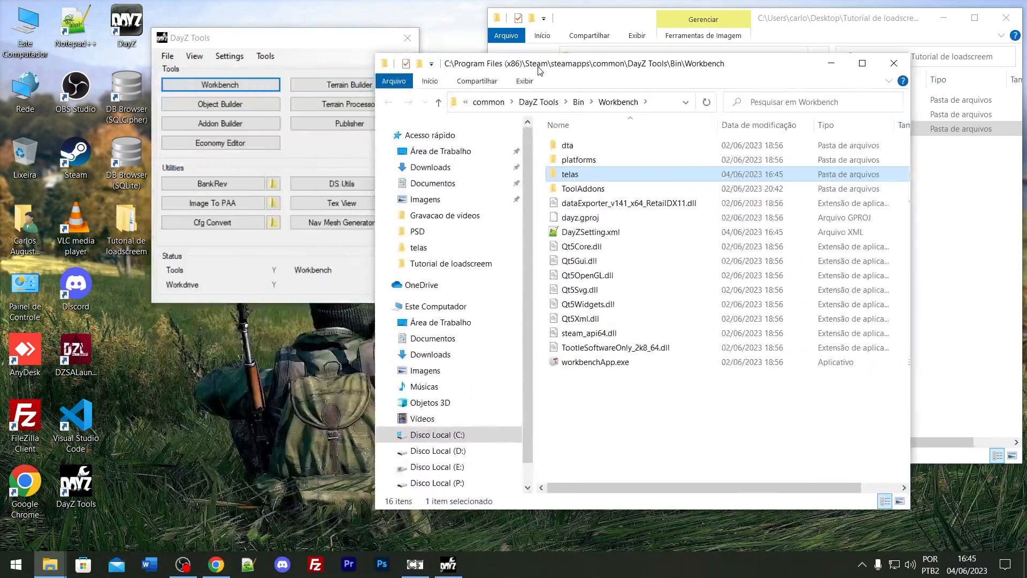
{"action": "left_click", "coordinate": [213, 89]}
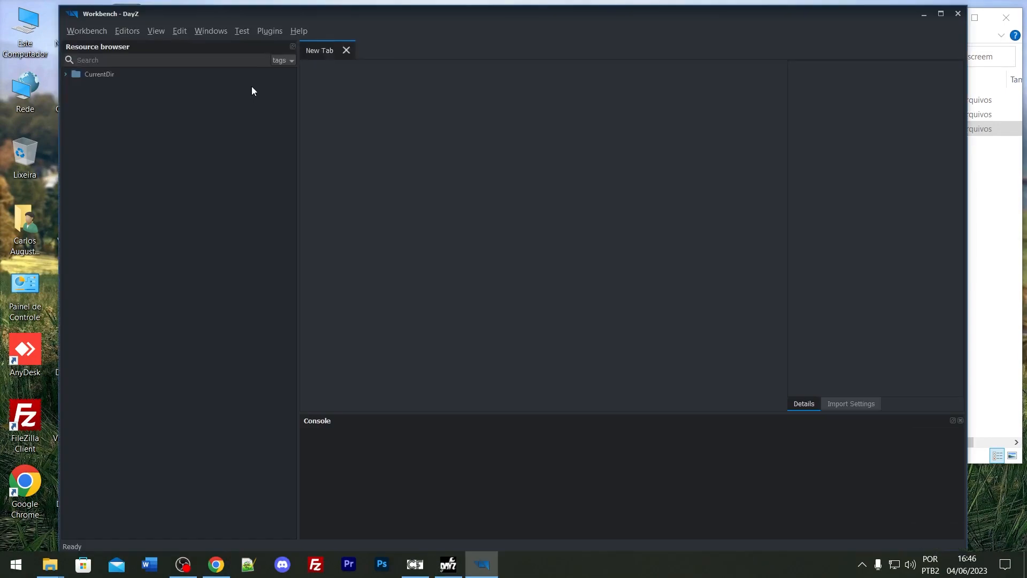
{"action": "left_click", "coordinate": [65, 72]}
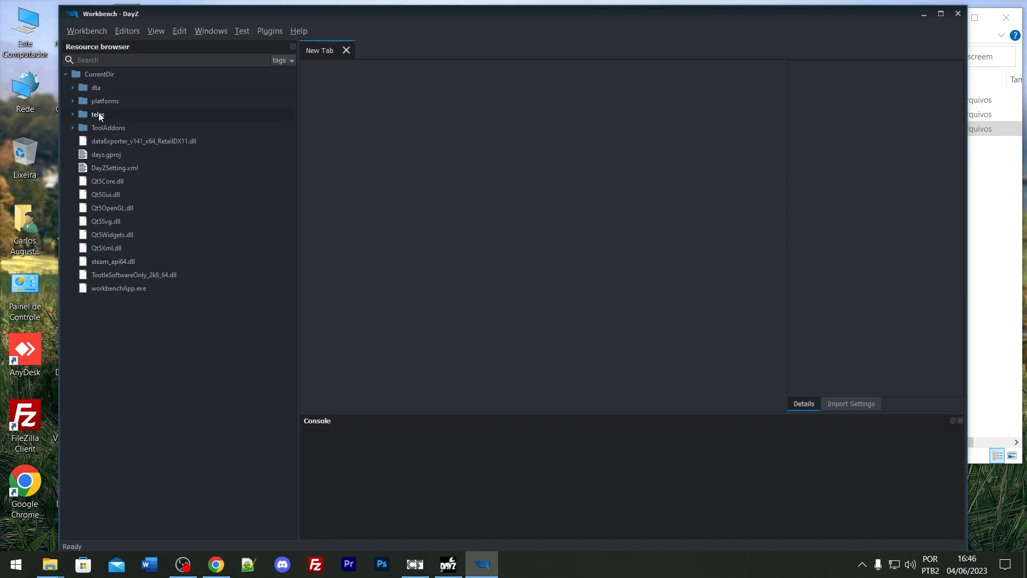
{"action": "left_click", "coordinate": [65, 75]}
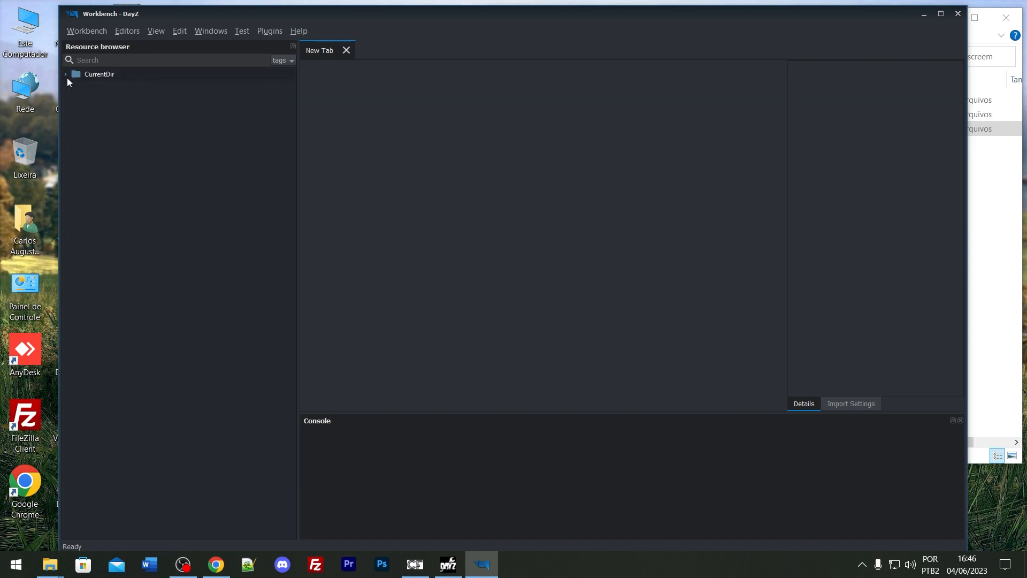
{"action": "left_click", "coordinate": [66, 75]}
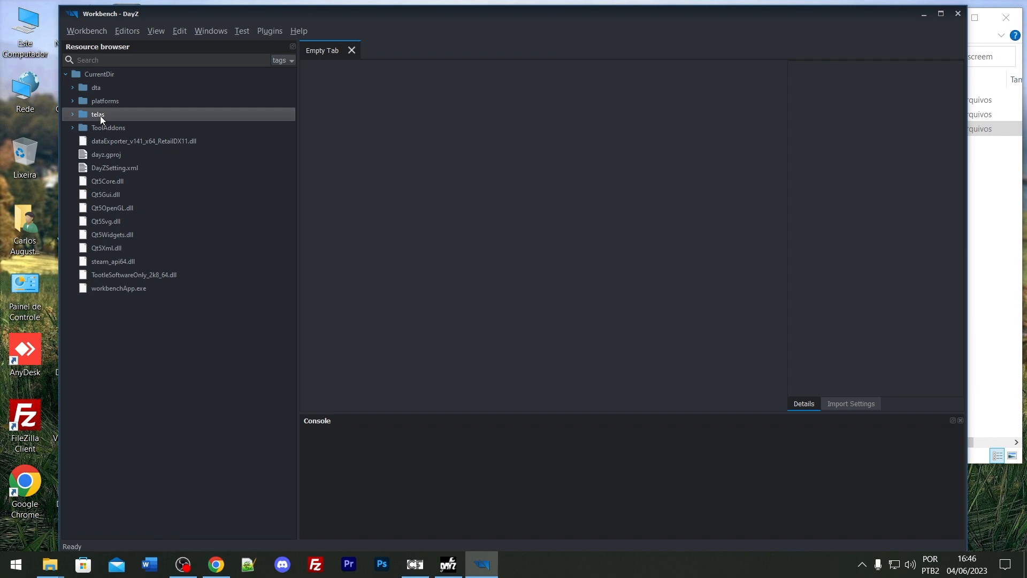
{"action": "left_click", "coordinate": [72, 113]}
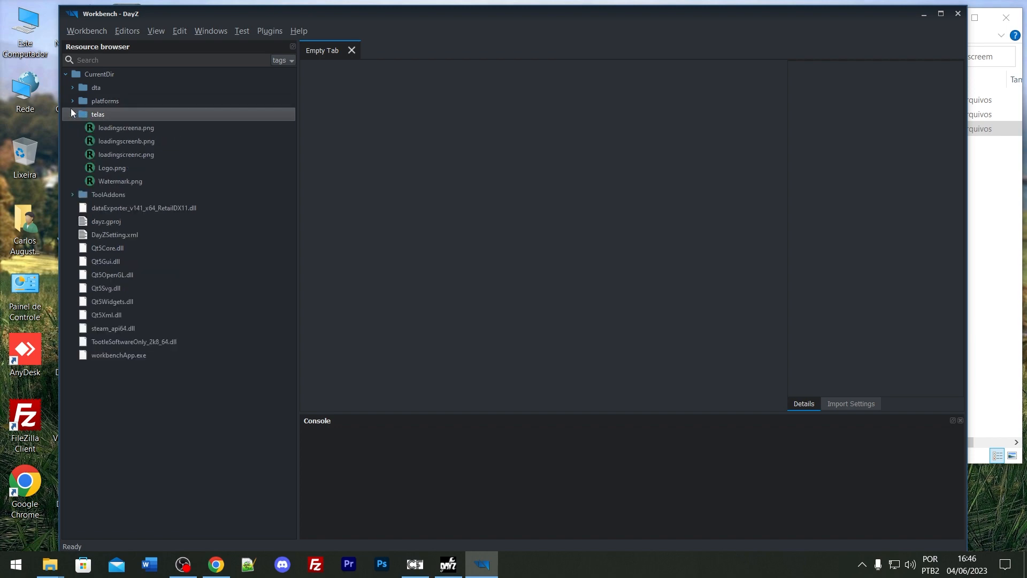
Preview the loadingscreen, Logo.png and Watermark.png images of the telas folder in Workbench.
{"action": "double_click", "coordinate": [107, 127]}
{"action": "double_click", "coordinate": [128, 140]}
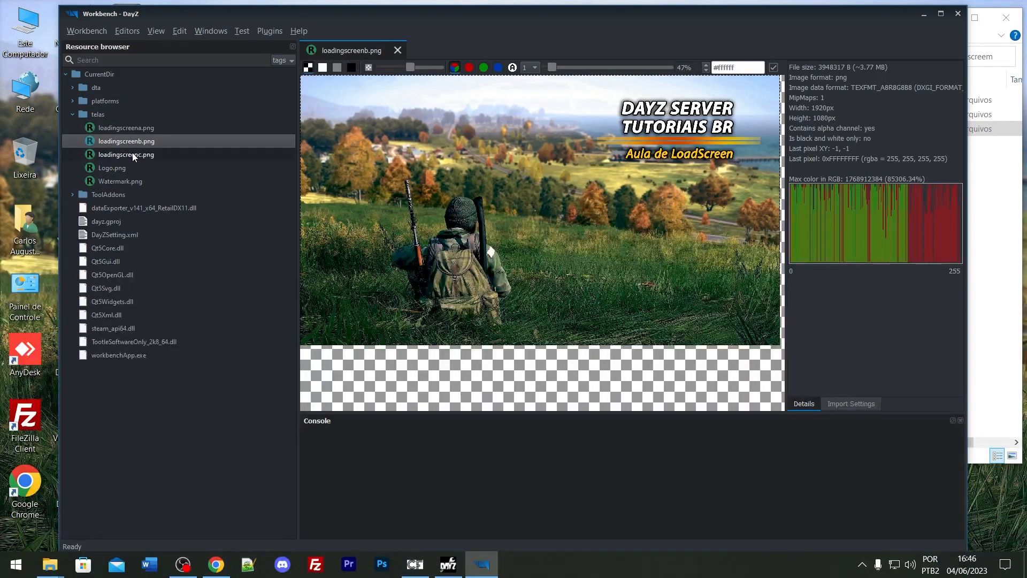
{"action": "double_click", "coordinate": [128, 154]}
{"action": "double_click", "coordinate": [126, 168]}
{"action": "double_click", "coordinate": [124, 181]}
{"action": "double_click", "coordinate": [125, 140]}
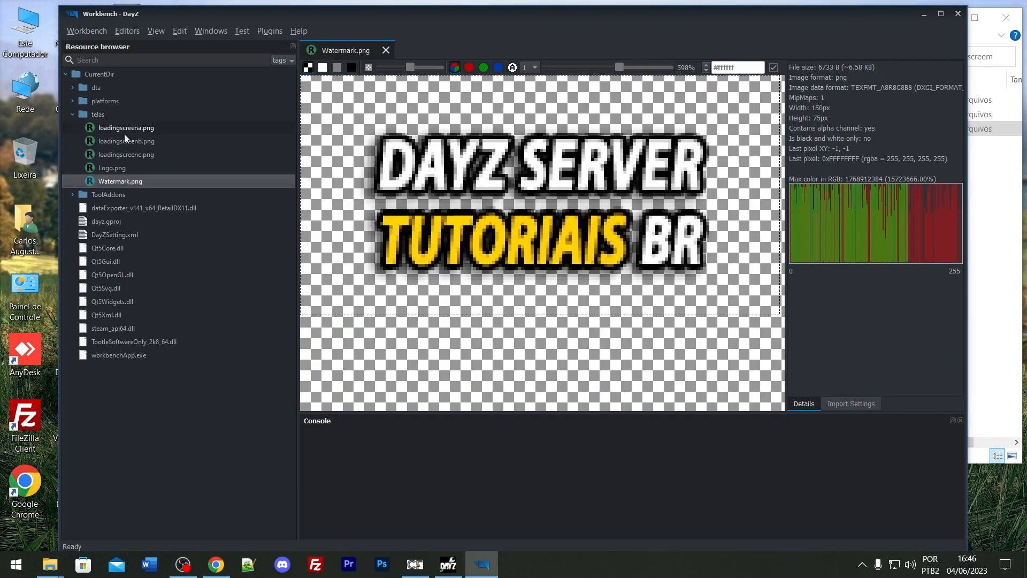
{"action": "double_click", "coordinate": [143, 155]}
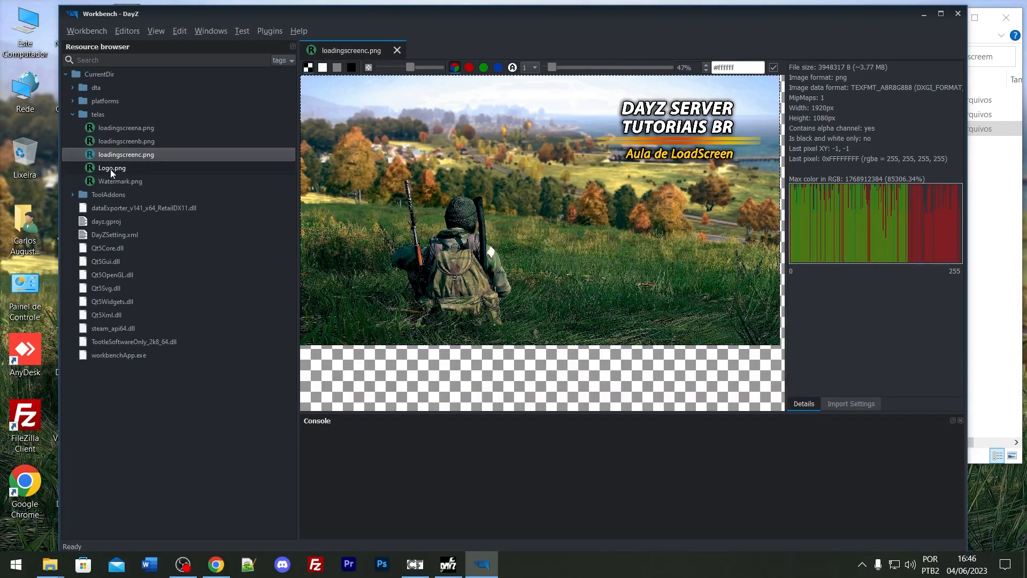
Examine the loadingscreen, Logo.png and Watermark.png previews in the telas folder again.
{"action": "double_click", "coordinate": [110, 169]}
{"action": "double_click", "coordinate": [134, 182]}
{"action": "double_click", "coordinate": [108, 154]}
{"action": "double_click", "coordinate": [113, 166]}
{"action": "double_click", "coordinate": [114, 140]}
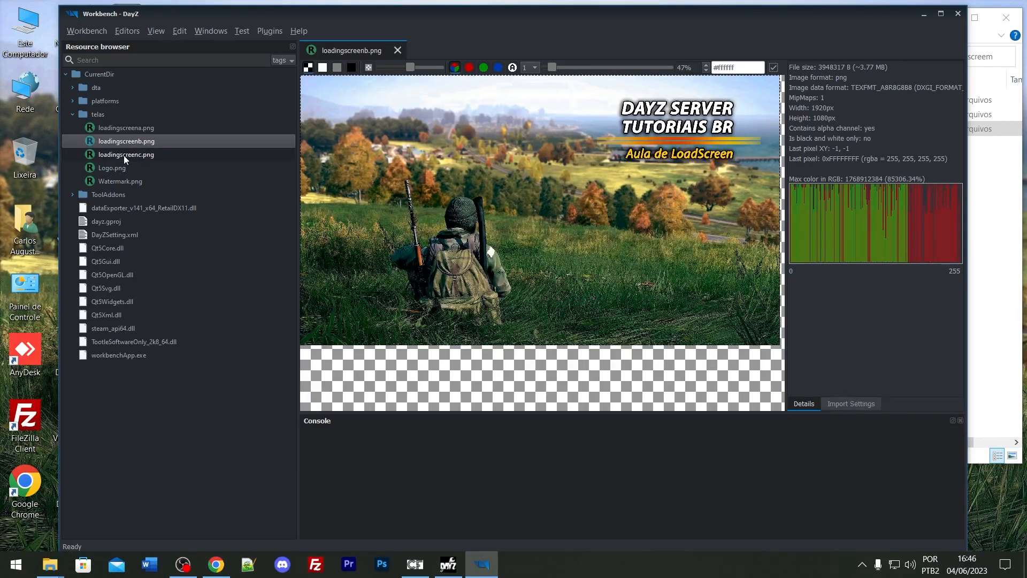
{"action": "double_click", "coordinate": [121, 167]}
{"action": "double_click", "coordinate": [126, 182]}
{"action": "double_click", "coordinate": [123, 167]}
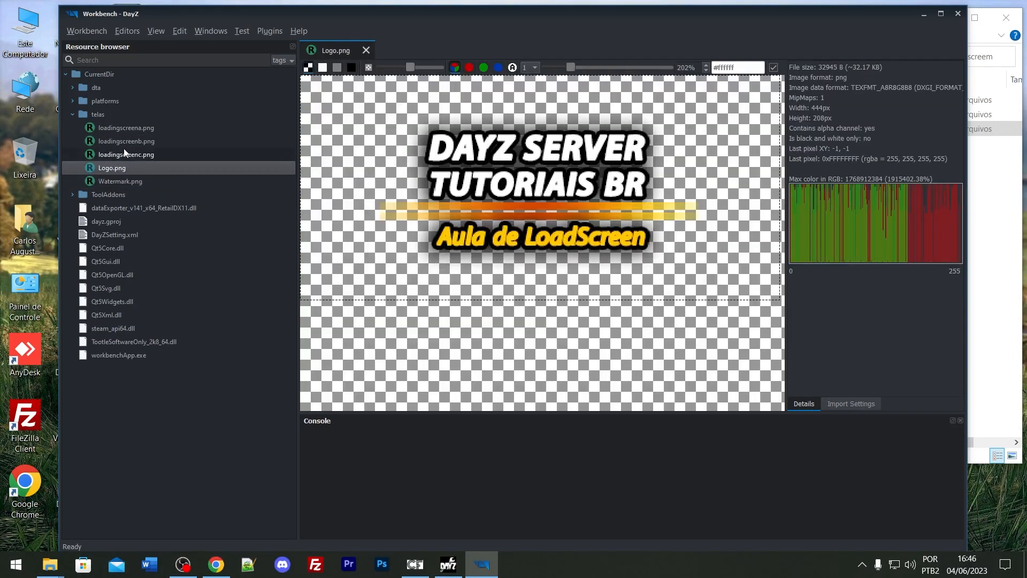
Register and import all five PNG images of the telas folder, from loadingscreena.png through Watermark.png, as Workbench resources.
{"action": "double_click", "coordinate": [117, 129]}
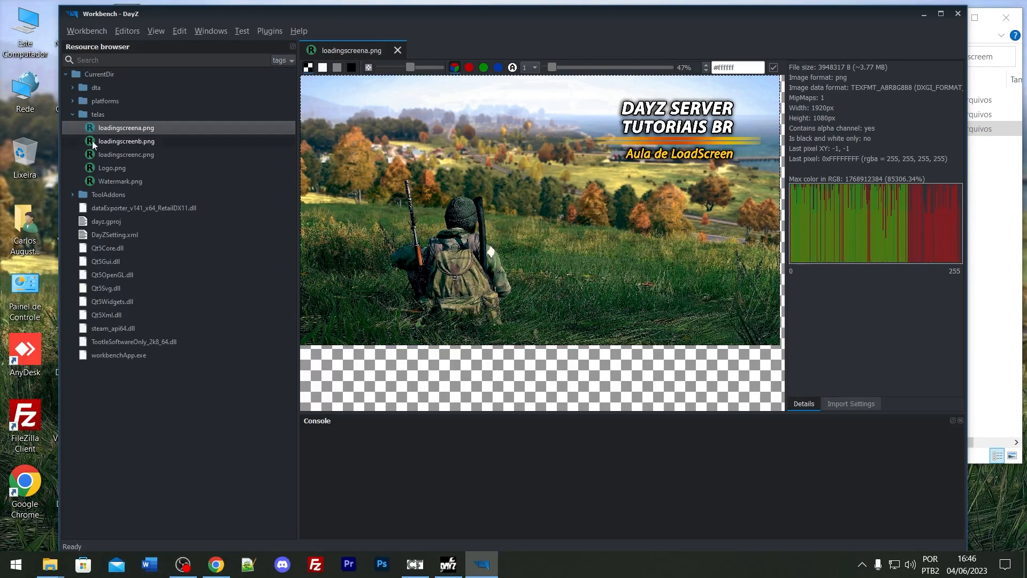
{"action": "double_click", "coordinate": [91, 184]}
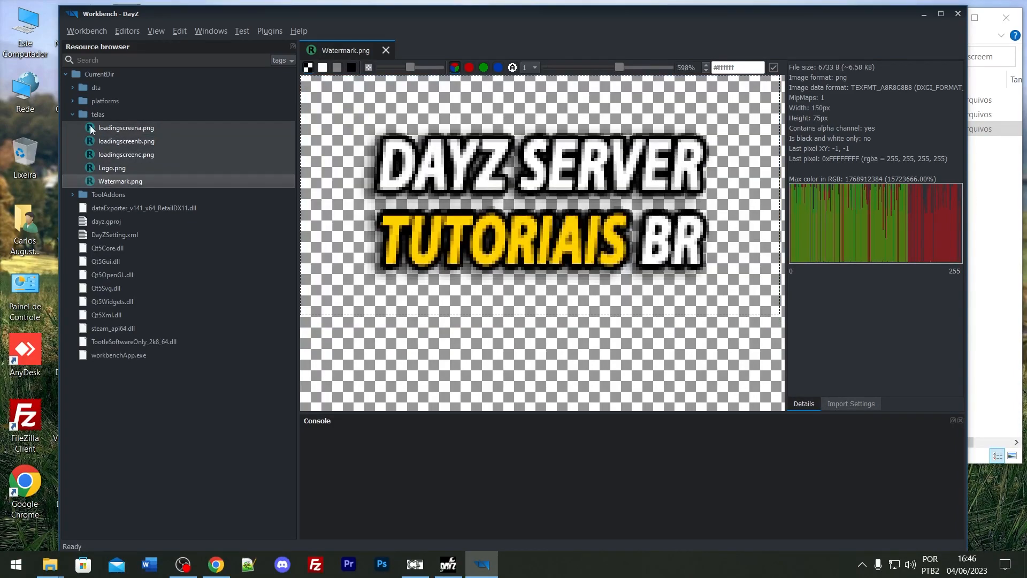
{"action": "double_click", "coordinate": [243, 300]}
{"action": "double_click", "coordinate": [172, 130]}
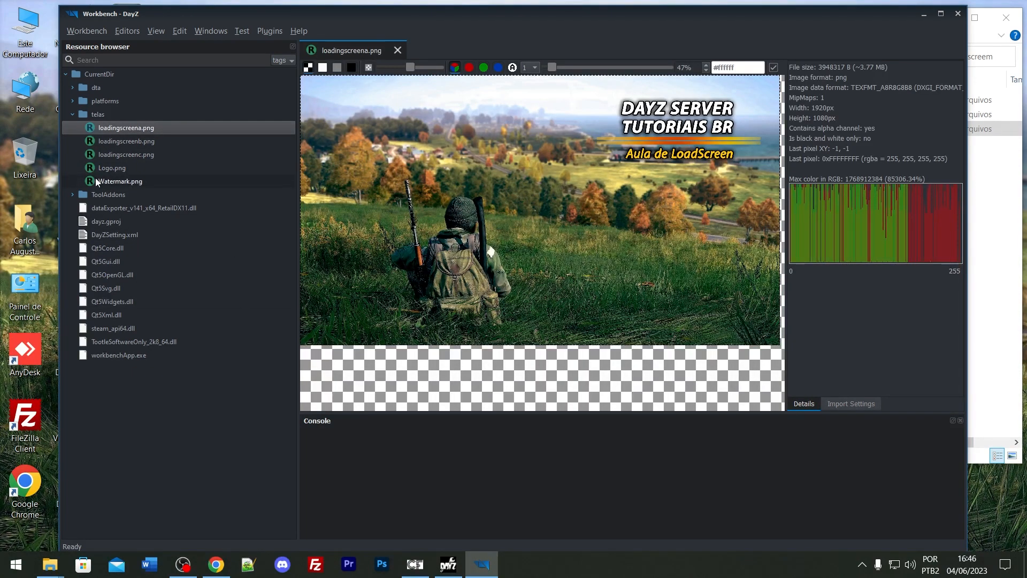
{"action": "left_click", "coordinate": [142, 181], "text": "shift"}
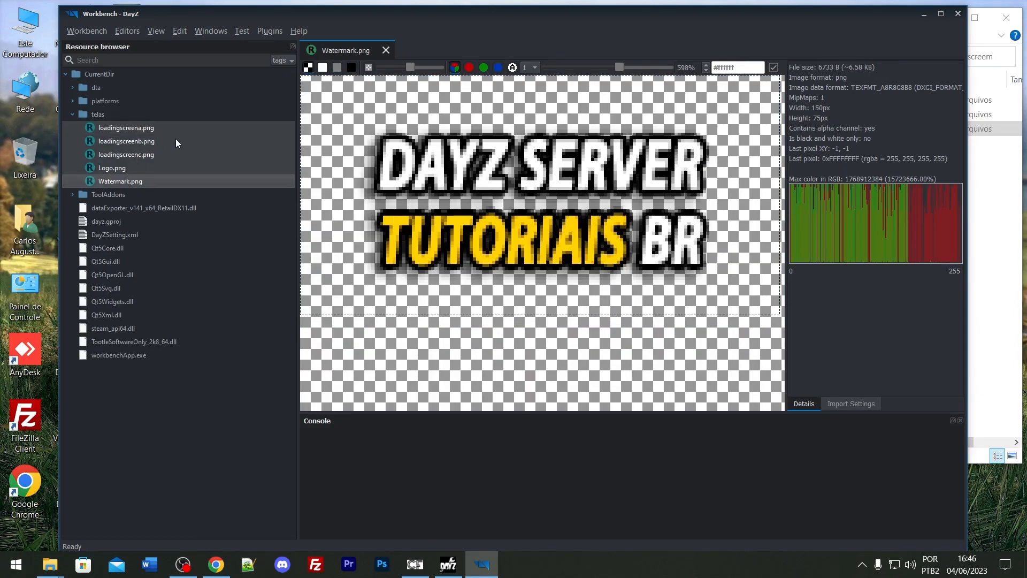
{"action": "right_click", "coordinate": [161, 127]}
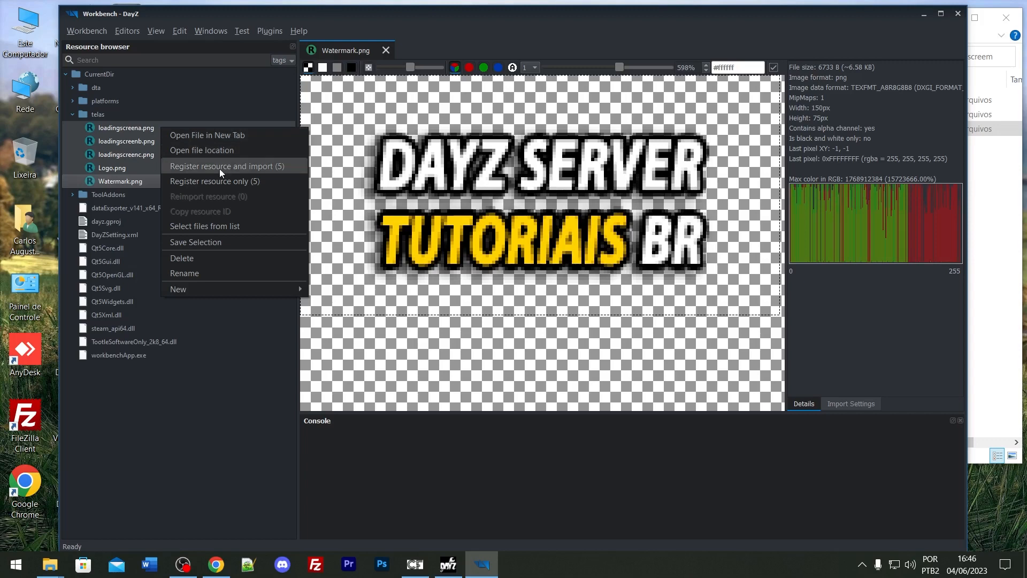
{"action": "left_click", "coordinate": [283, 167]}
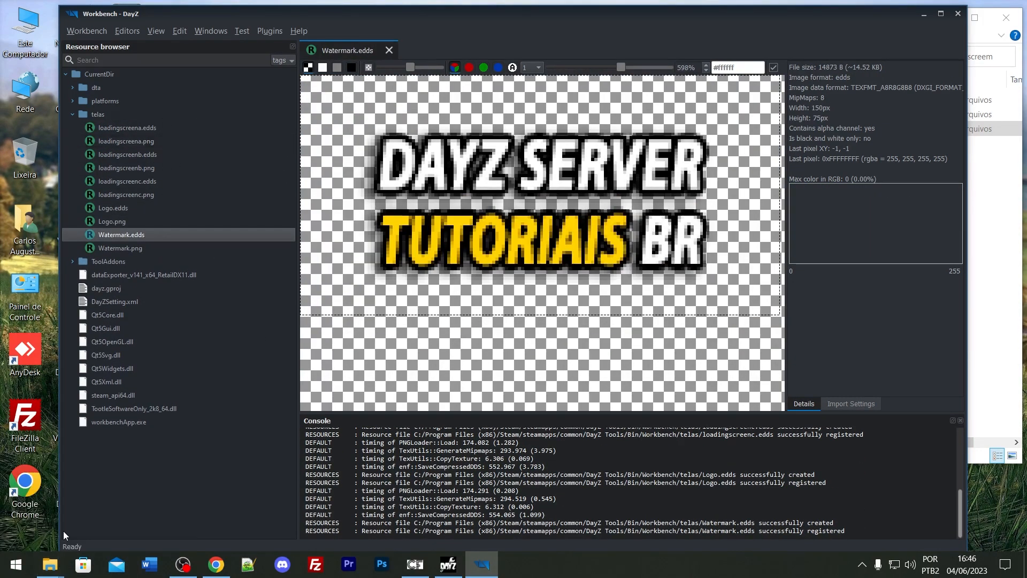
In a new File Explorer window, look into DayzTutorialBR's scripts folder and open Tutorial de loadscreem\DayzTutorialBR\gui\textures.
{"action": "key", "text": "super+e"}
{"action": "left_click", "coordinate": [456, 170]}
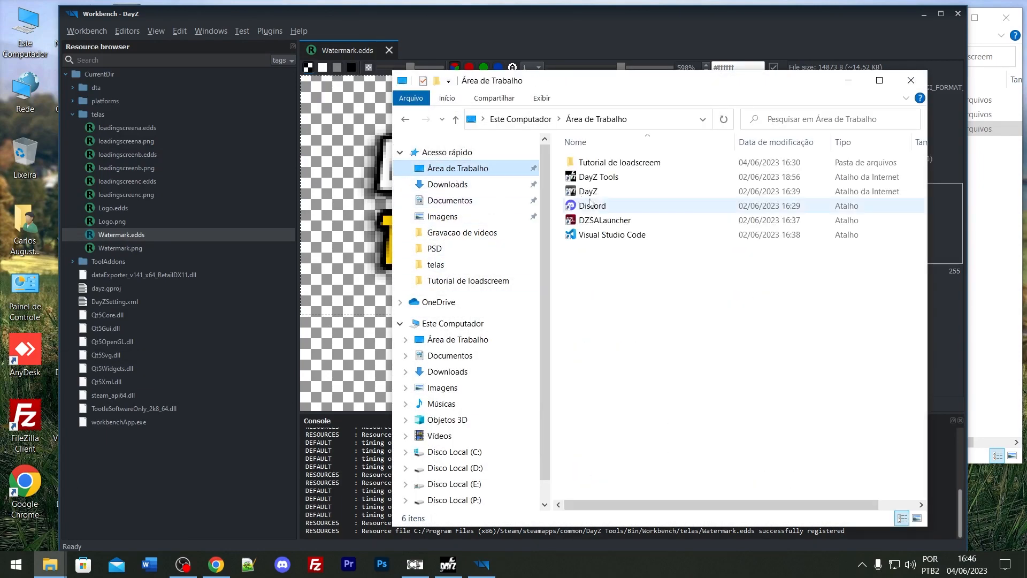
{"action": "double_click", "coordinate": [610, 162]}
{"action": "double_click", "coordinate": [611, 179]}
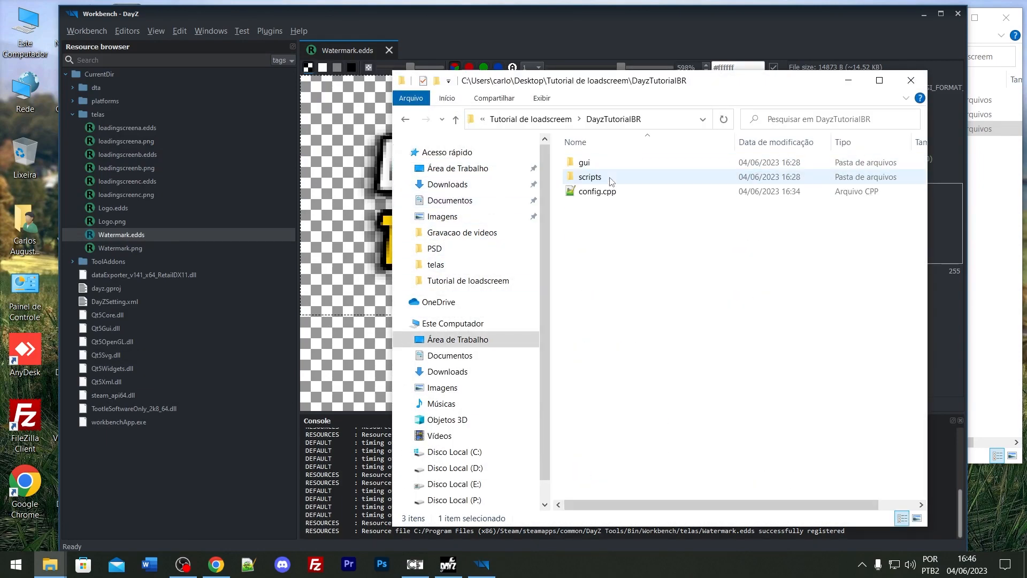
{"action": "double_click", "coordinate": [611, 179]}
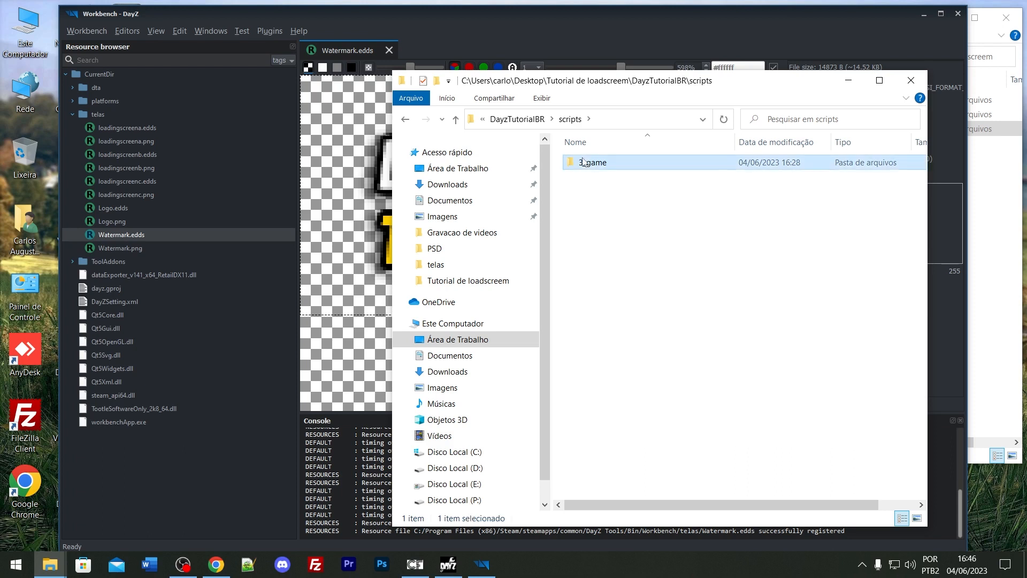
{"action": "double_click", "coordinate": [588, 162]}
{"action": "left_click", "coordinate": [401, 120]}
{"action": "left_click", "coordinate": [401, 121]}
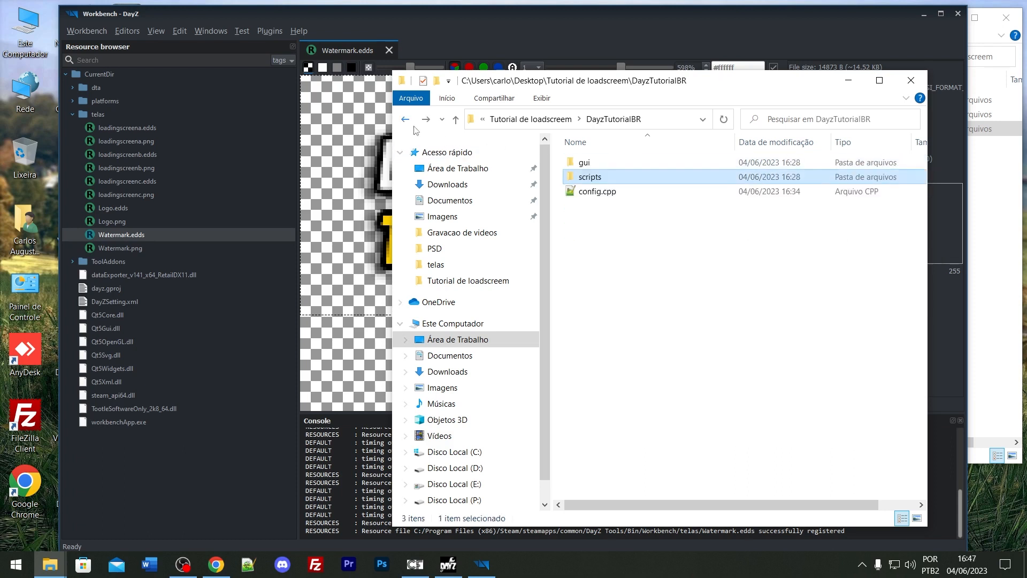
{"action": "double_click", "coordinate": [578, 166]}
{"action": "double_click", "coordinate": [583, 177]}
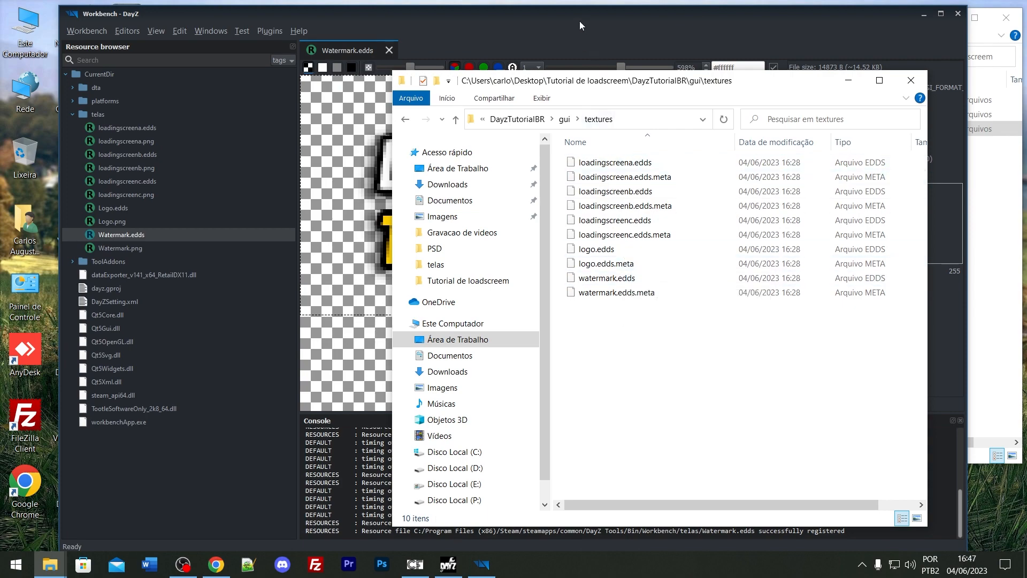
Minimize Workbench, place the textures window beside the Workbench folder window, and open telas there sorted by file type.
{"action": "left_click", "coordinate": [924, 14]}
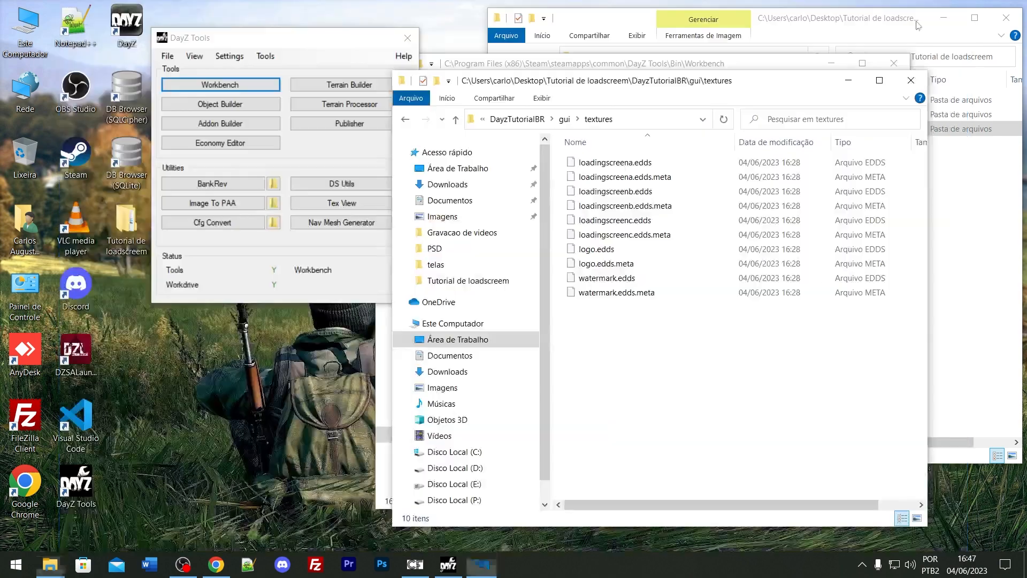
{"action": "left_click_drag", "start_coordinate": [730, 86], "coordinate": [396, 75]}
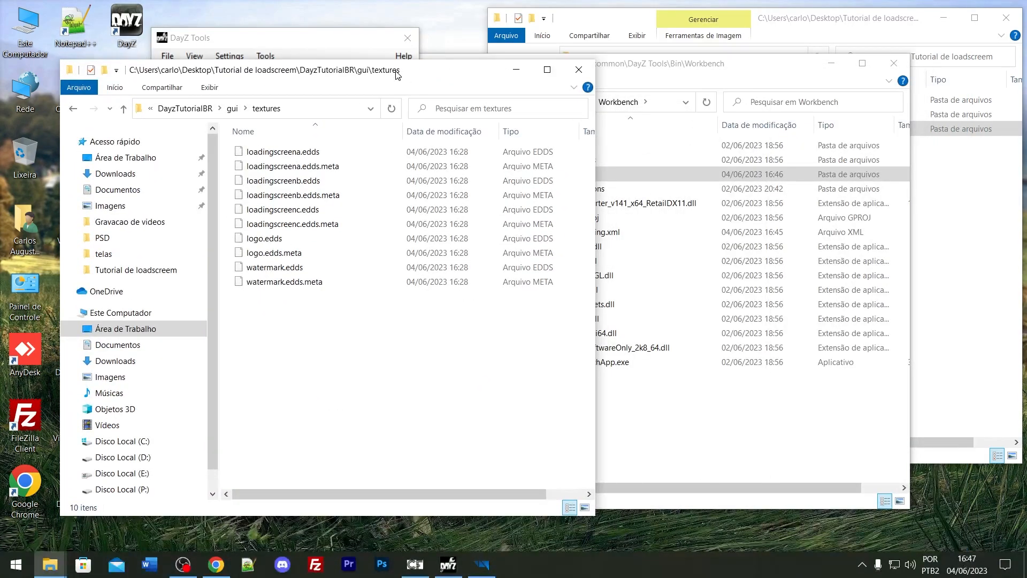
{"action": "left_click", "coordinate": [661, 69]}
{"action": "double_click", "coordinate": [558, 178]}
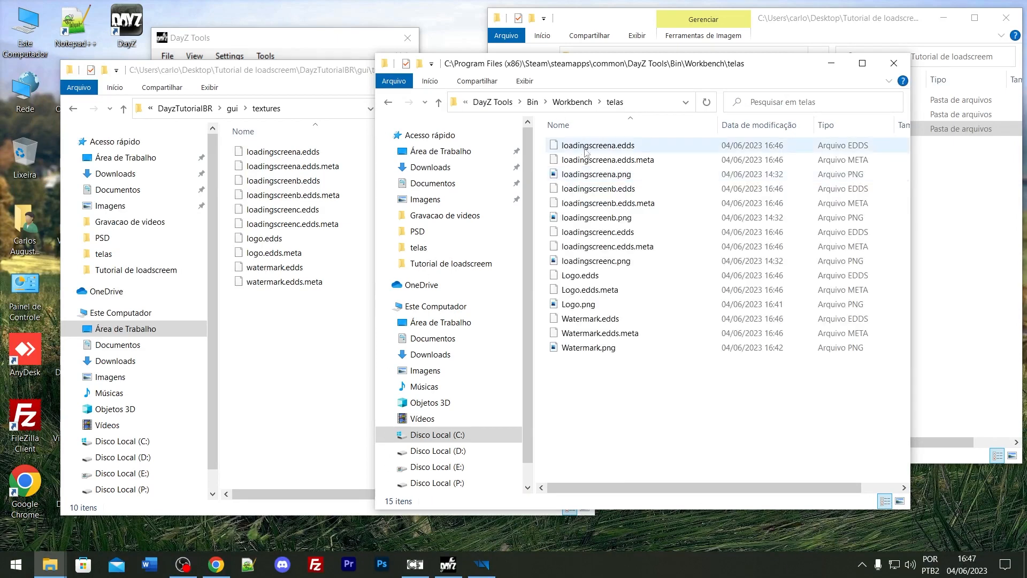
{"action": "left_click", "coordinate": [832, 127]}
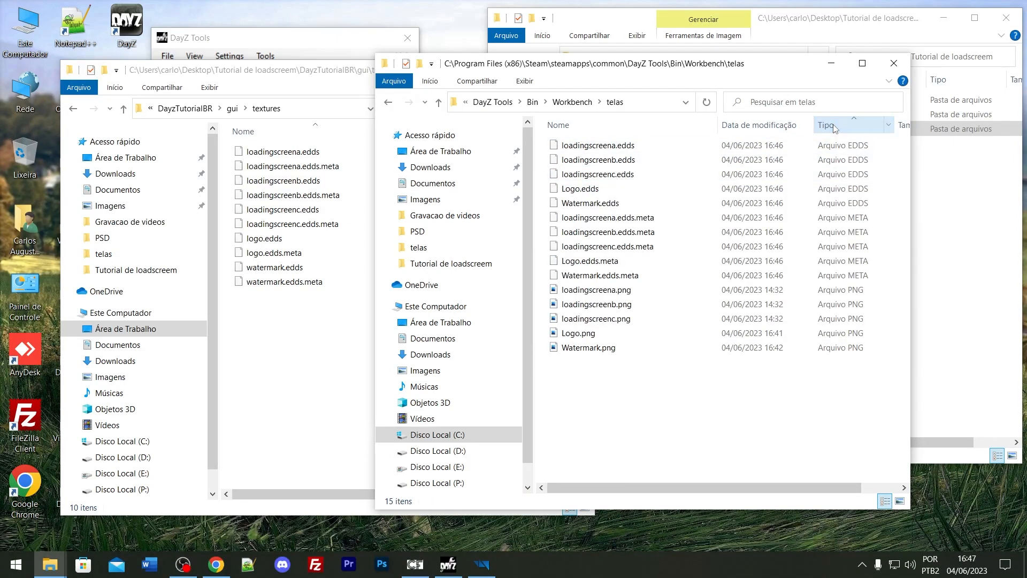
{"action": "left_click", "coordinate": [642, 150]}
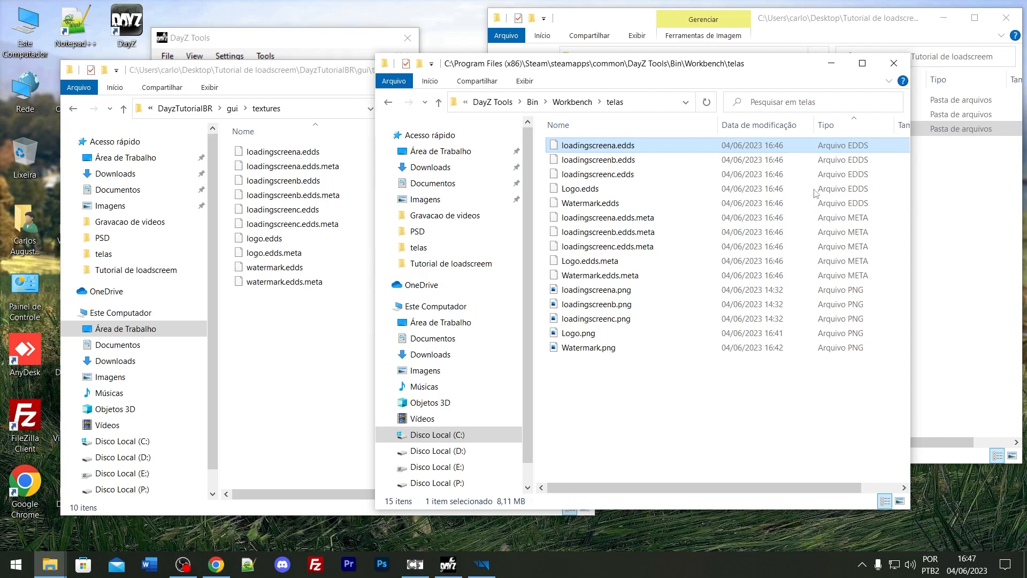
{"action": "left_click", "coordinate": [614, 277], "text": "shift"}
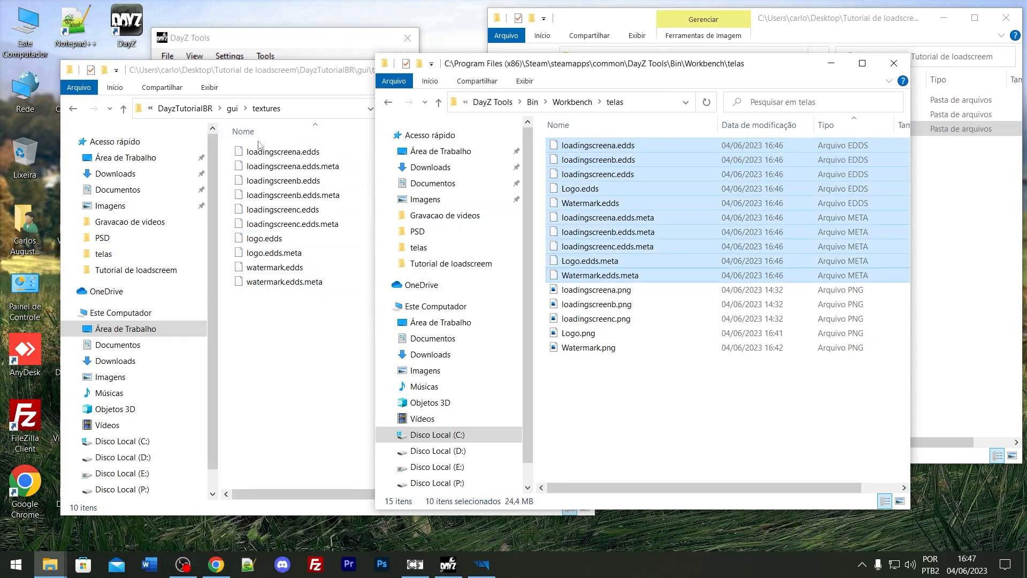
{"action": "left_click_drag", "start_coordinate": [647, 394], "coordinate": [585, 287]}
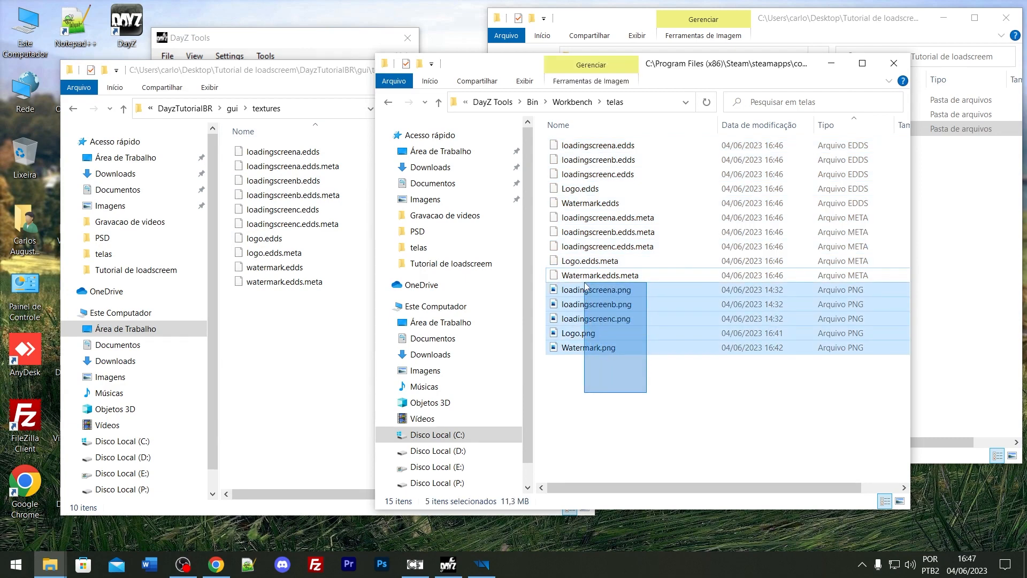
{"action": "left_click", "coordinate": [618, 146]}
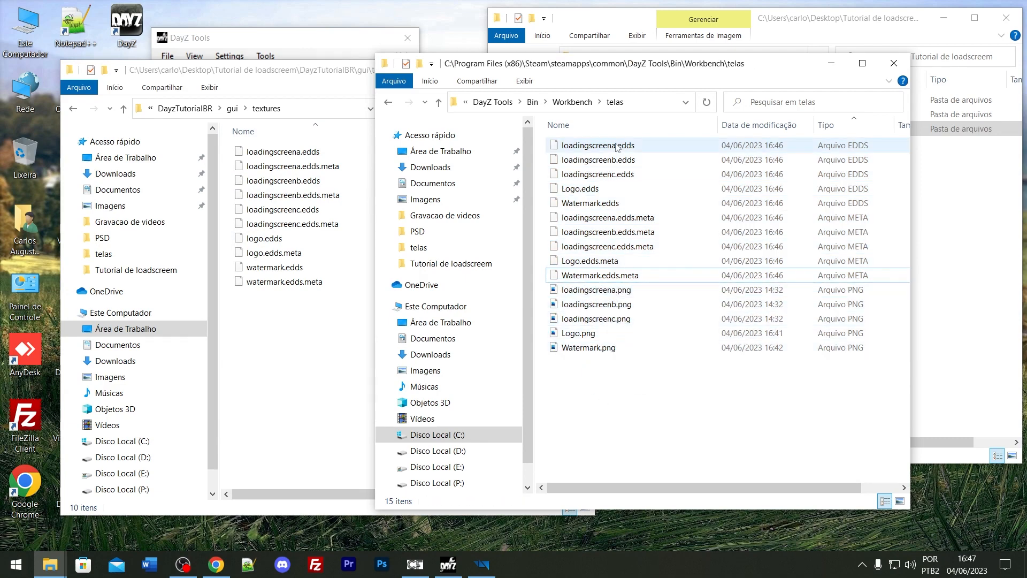
{"action": "left_click", "coordinate": [600, 276], "text": "shift"}
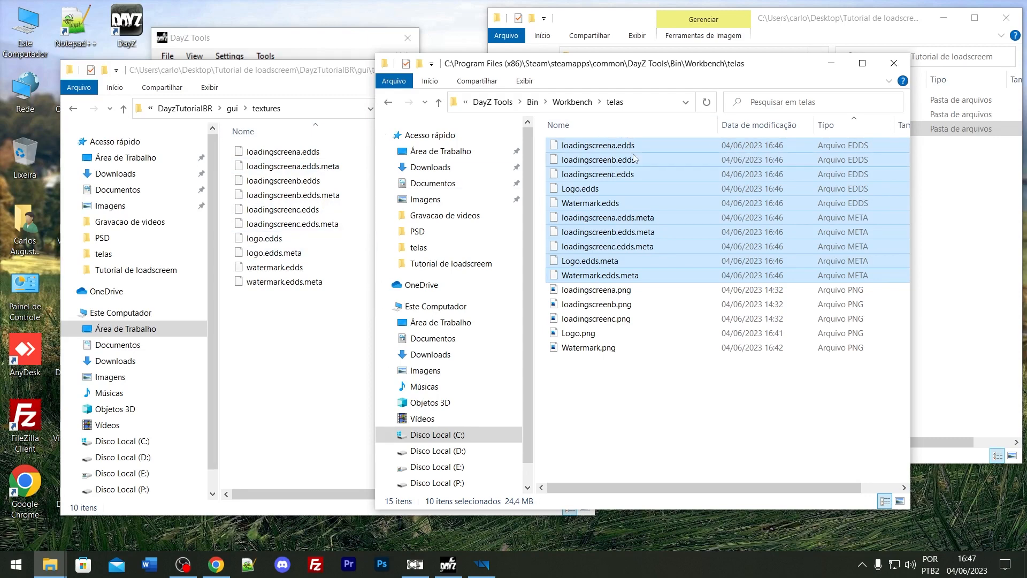
{"action": "left_click_drag", "start_coordinate": [636, 61], "coordinate": [697, 57]}
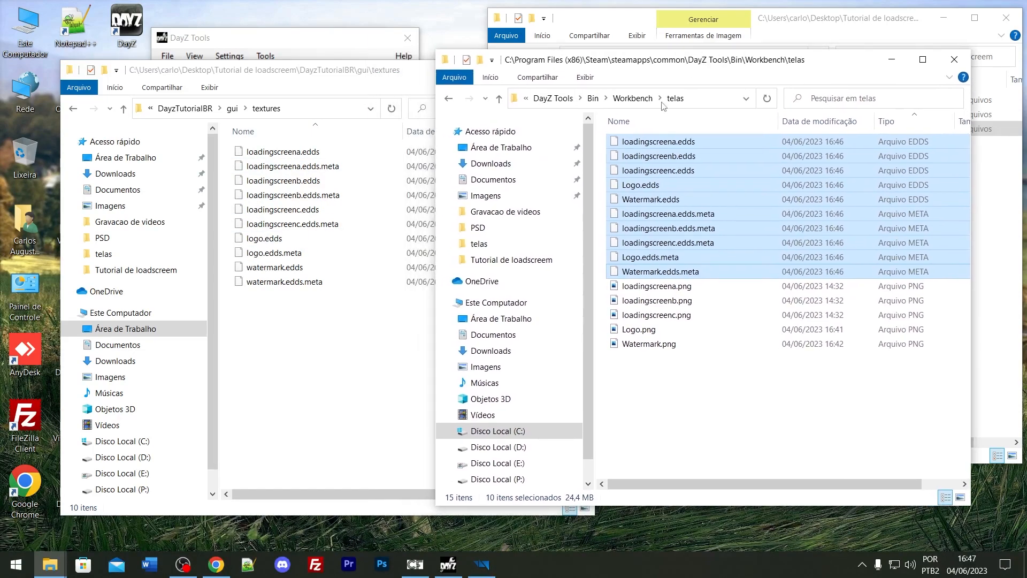
{"action": "right_click", "coordinate": [661, 149]}
{"action": "left_click", "coordinate": [709, 294]}
{"action": "left_click", "coordinate": [710, 289]}
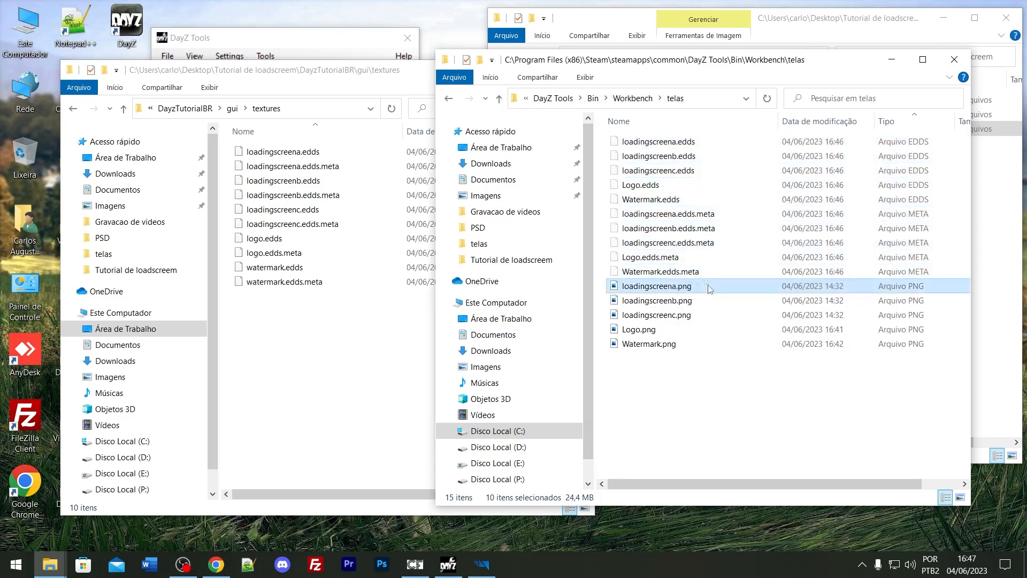
Copy all the .edds and .edds.meta files of the telas folder, leaving out the PNG images.
{"action": "left_click", "coordinate": [699, 272]}
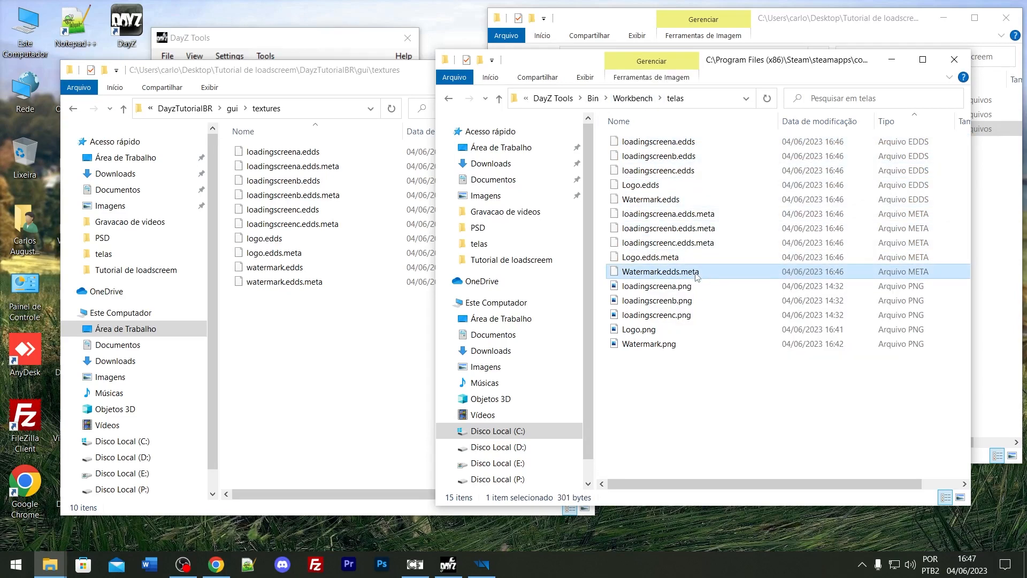
{"action": "left_click", "coordinate": [665, 144], "text": "shift"}
{"action": "right_click", "coordinate": [665, 149]}
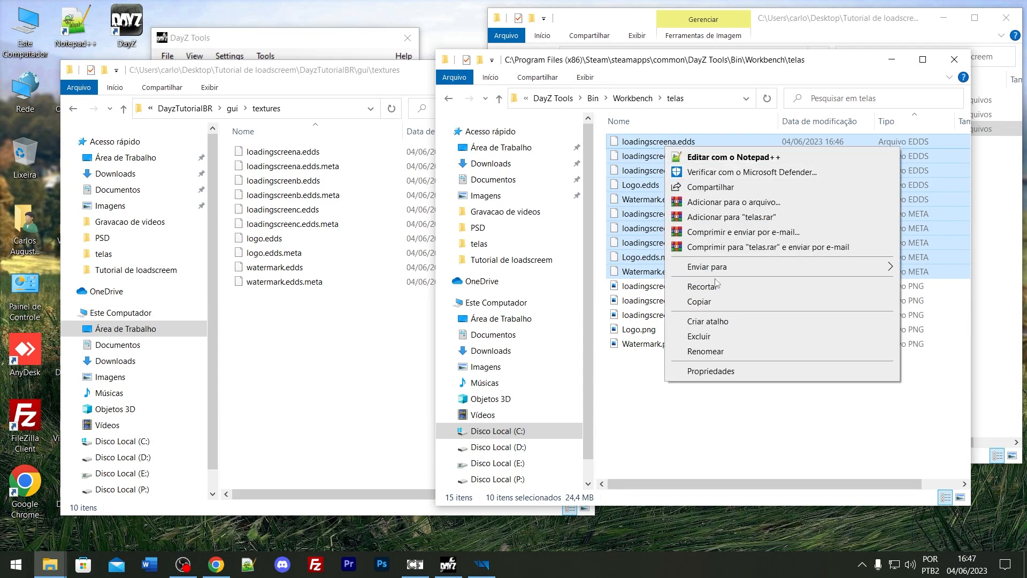
{"action": "left_click", "coordinate": [695, 296]}
Retrace the destination path from Tutorial de loadscreem through DayzTutorialBR and gui to the textures folder.
{"action": "left_click", "coordinate": [337, 348]}
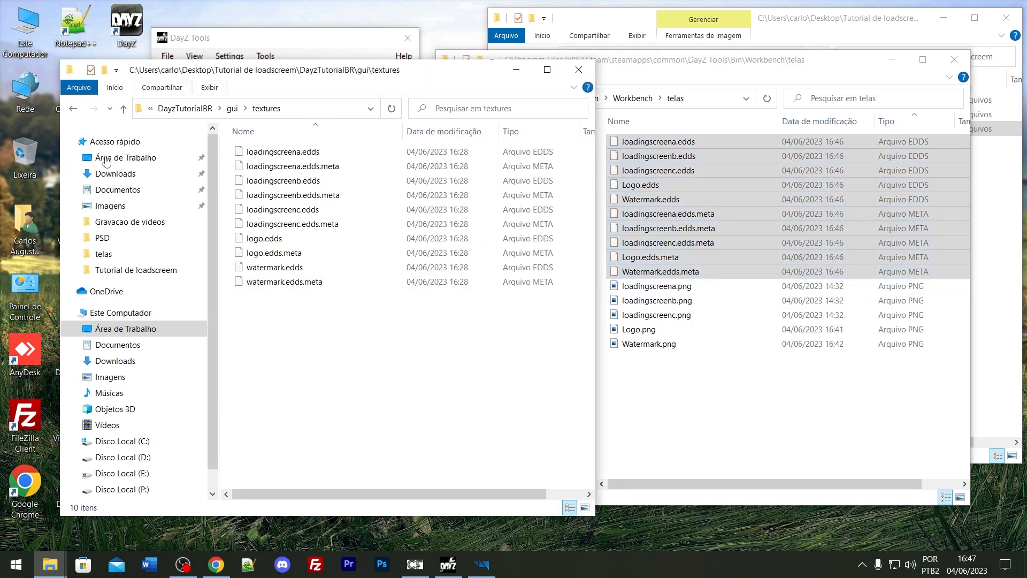
{"action": "left_click", "coordinate": [163, 109]}
{"action": "left_click", "coordinate": [177, 108]}
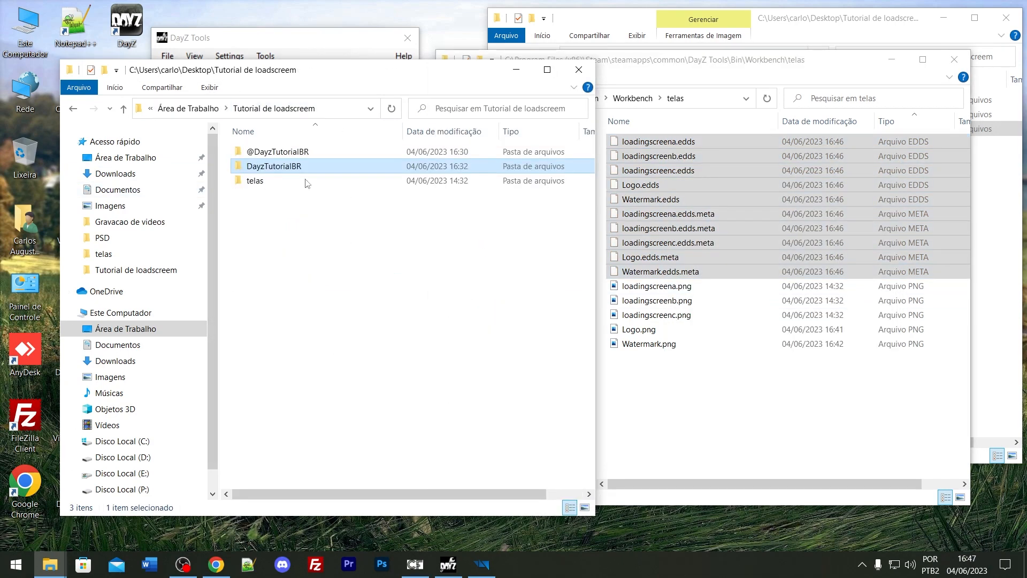
{"action": "double_click", "coordinate": [291, 167]}
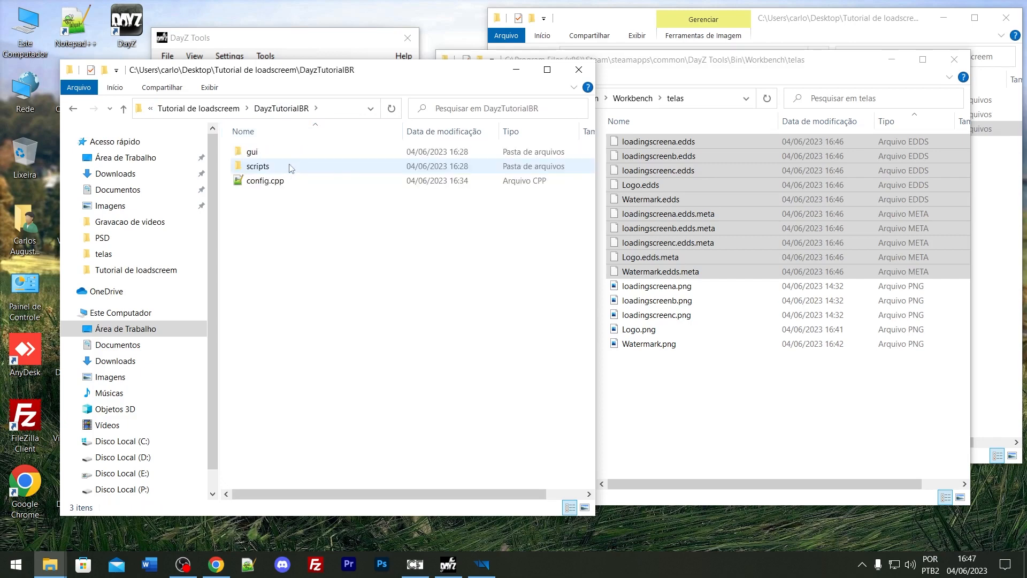
{"action": "double_click", "coordinate": [253, 153]}
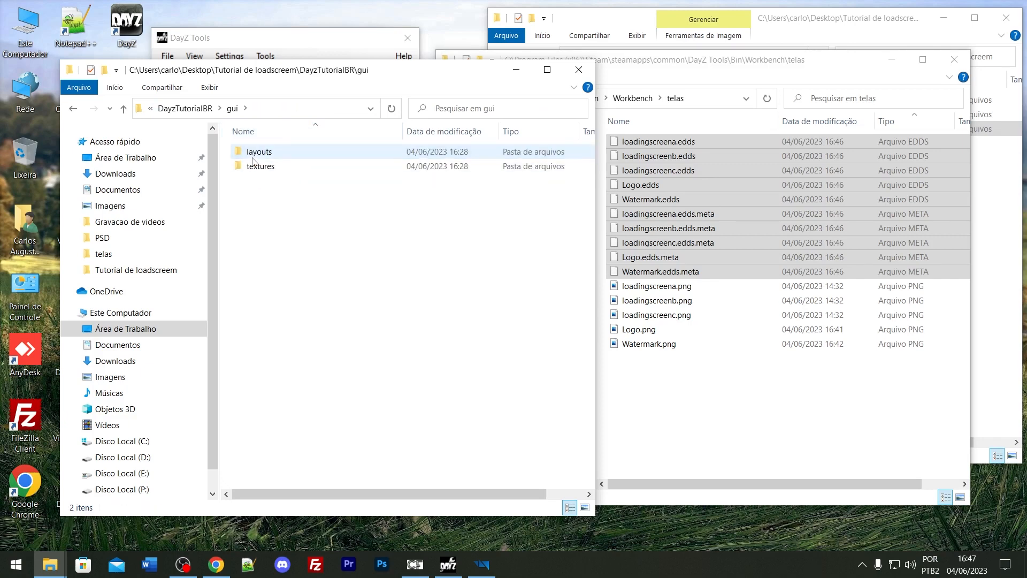
{"action": "double_click", "coordinate": [281, 170]}
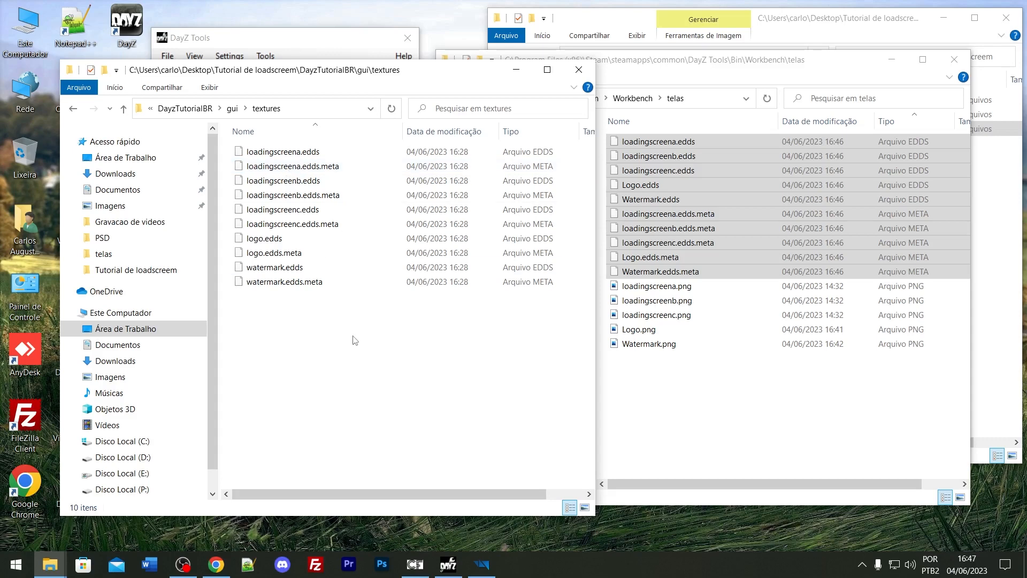
Paste the copied files into DayzTutorialBR\gui\textures, replacing the files of the same names, and close the Workbench telas window.
{"action": "left_click_drag", "start_coordinate": [353, 335], "coordinate": [245, 133]}
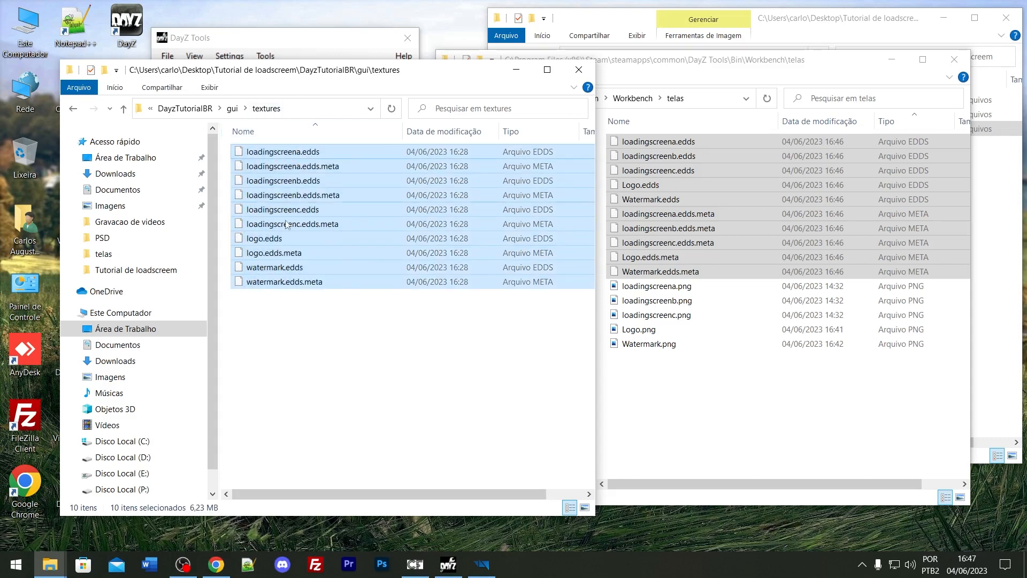
{"action": "key", "text": "ctrl+v"}
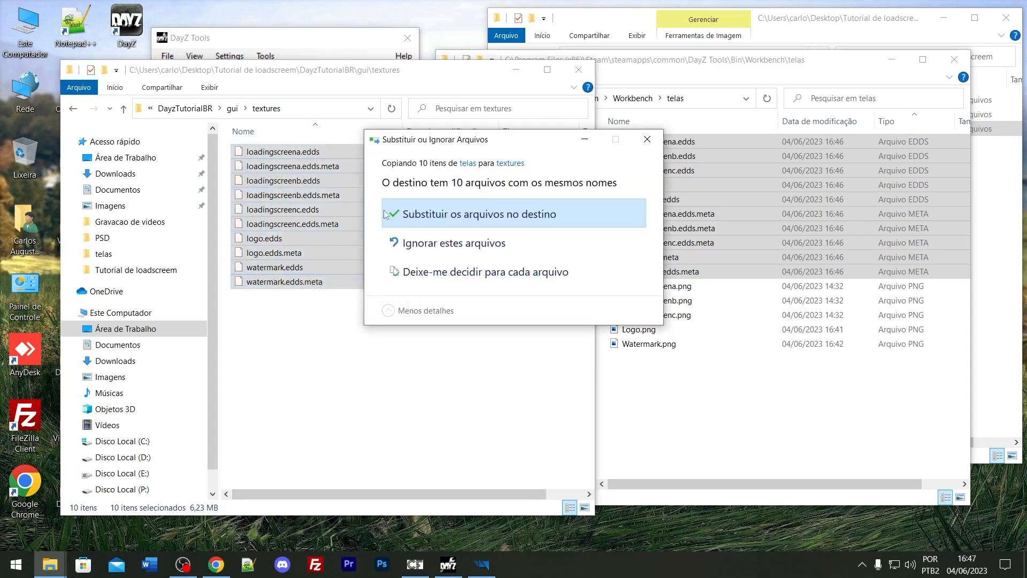
{"action": "left_click", "coordinate": [531, 222]}
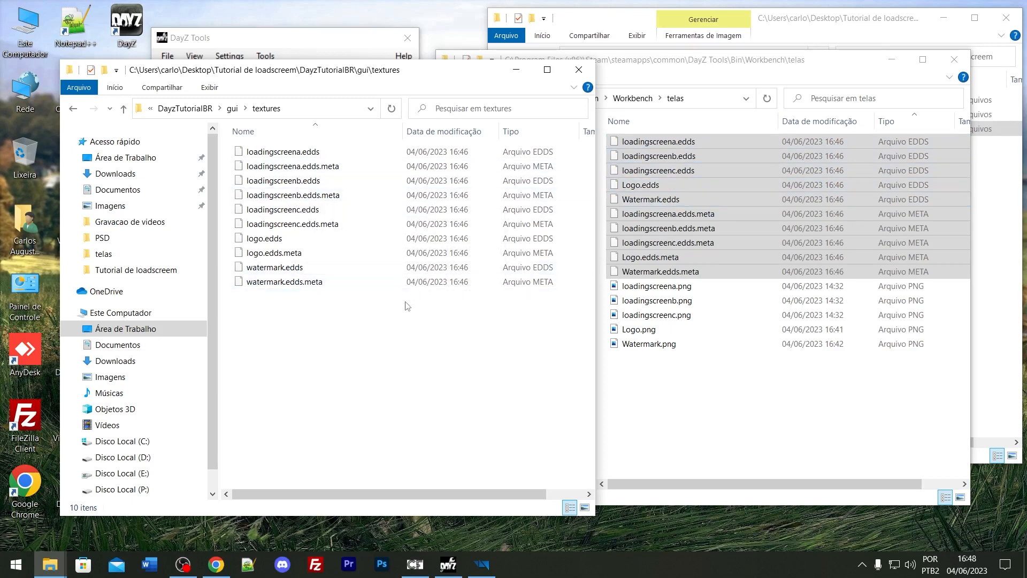
{"action": "left_click", "coordinate": [954, 60]}
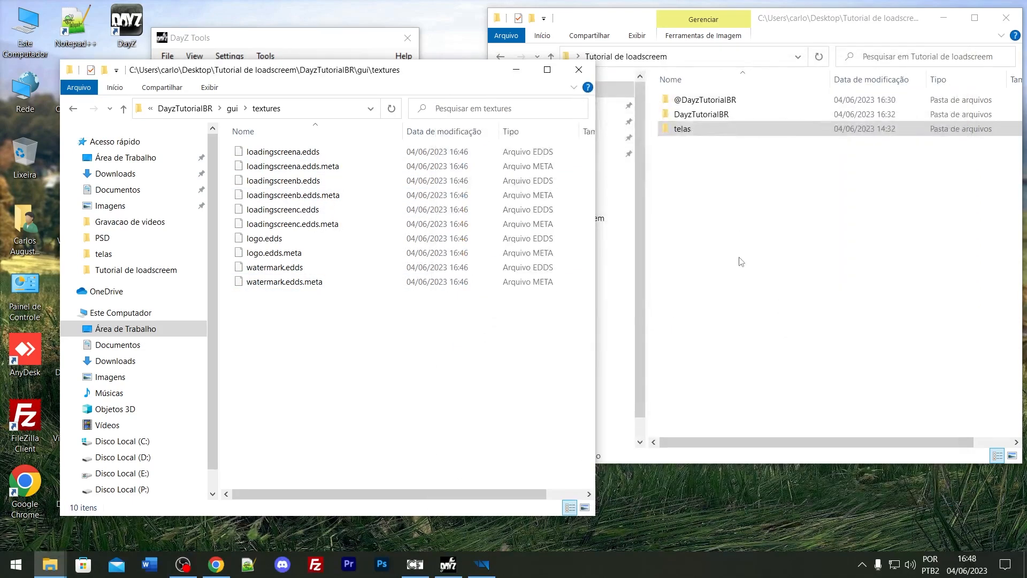
{"action": "left_click", "coordinate": [740, 257]}
{"action": "left_click", "coordinate": [320, 46]}
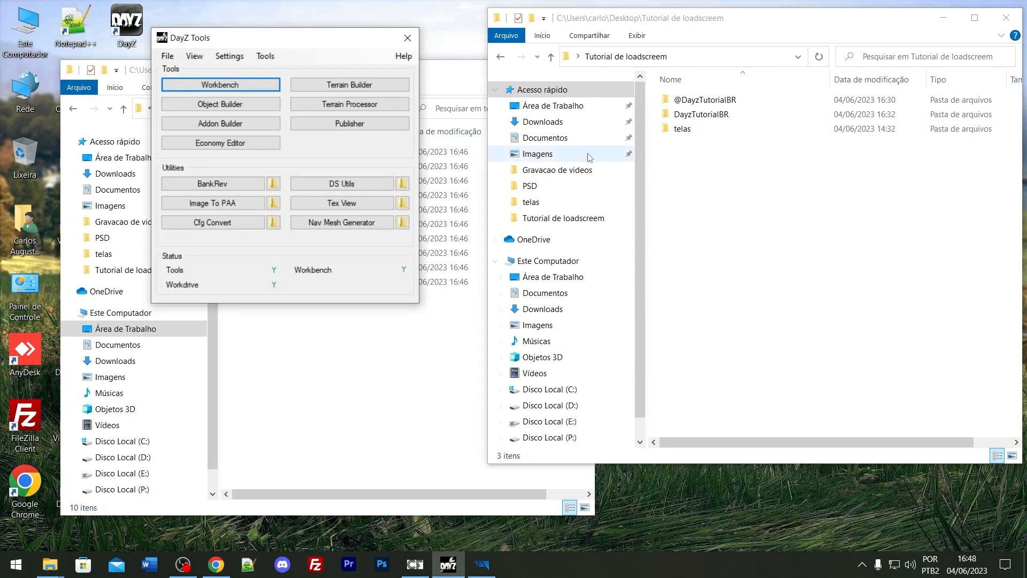
{"action": "left_click", "coordinate": [345, 339]}
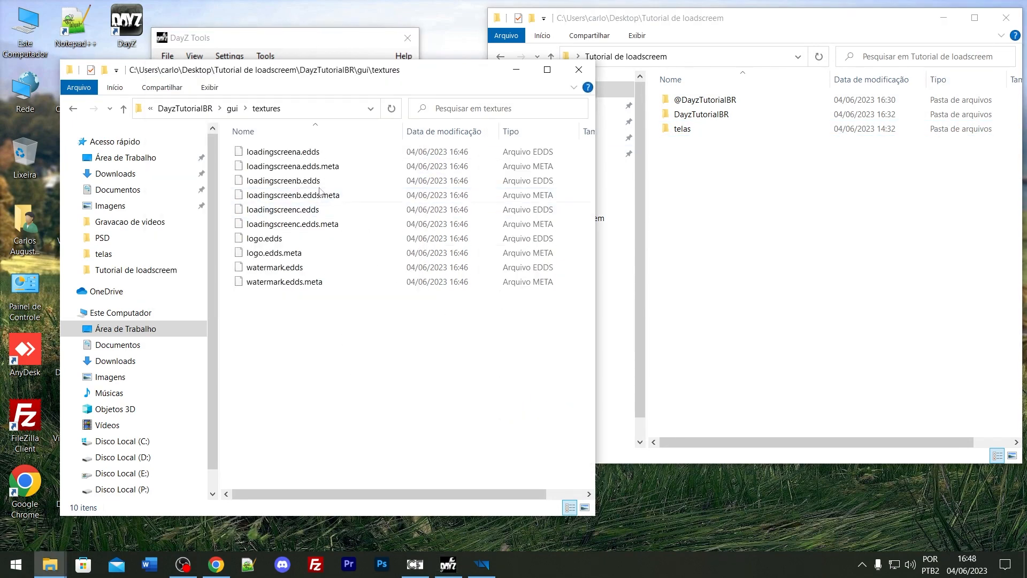
Open config.cpp from DayzTutorialBR, check the DayzTutorialBR script path in files[], and close it, watermark.layout and Notepad++.
{"action": "left_click", "coordinate": [232, 108]}
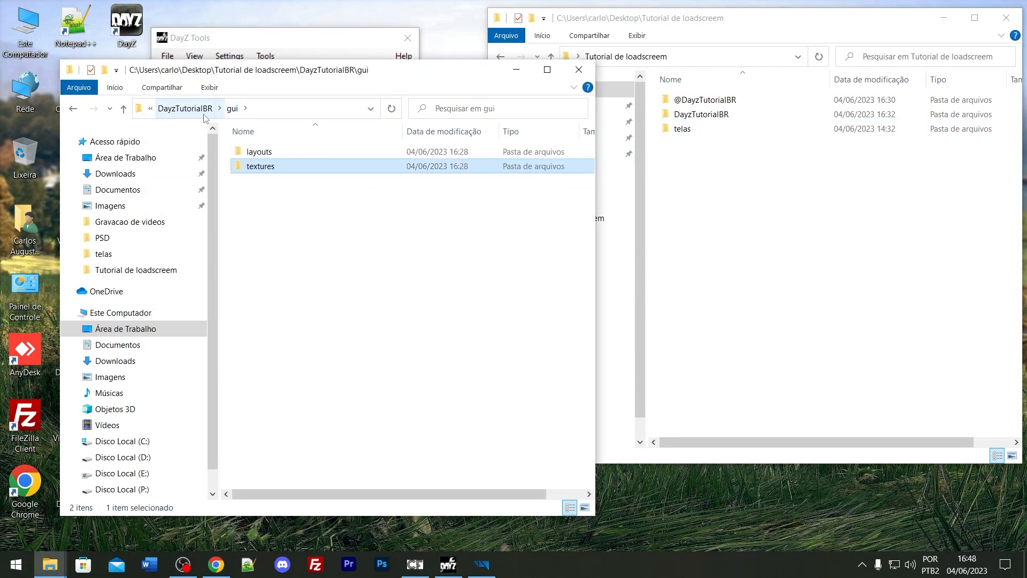
{"action": "left_click", "coordinate": [181, 108]}
{"action": "double_click", "coordinate": [277, 181]}
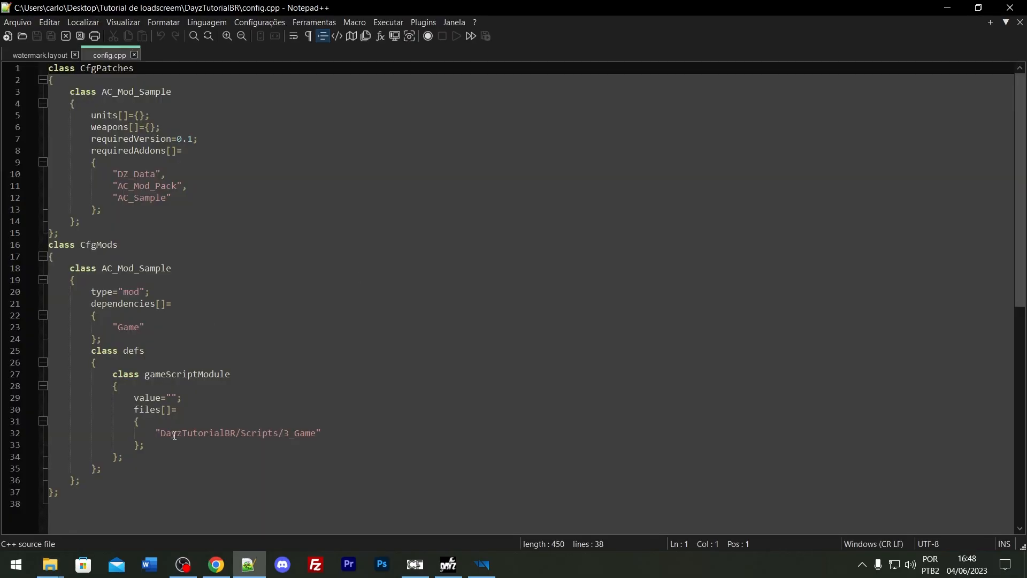
{"action": "left_click_drag", "start_coordinate": [166, 434], "coordinate": [215, 433]}
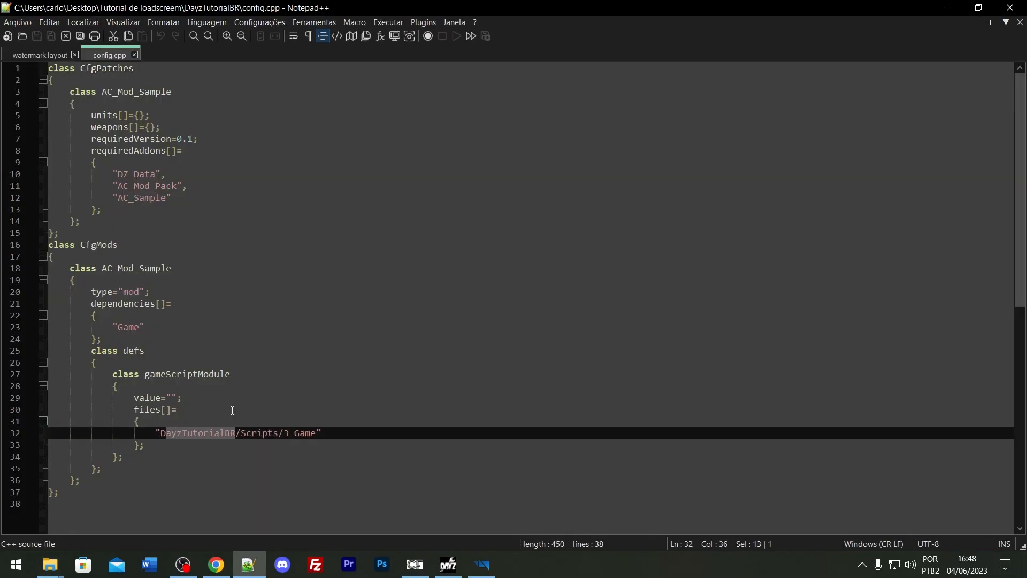
{"action": "left_click", "coordinate": [134, 55]}
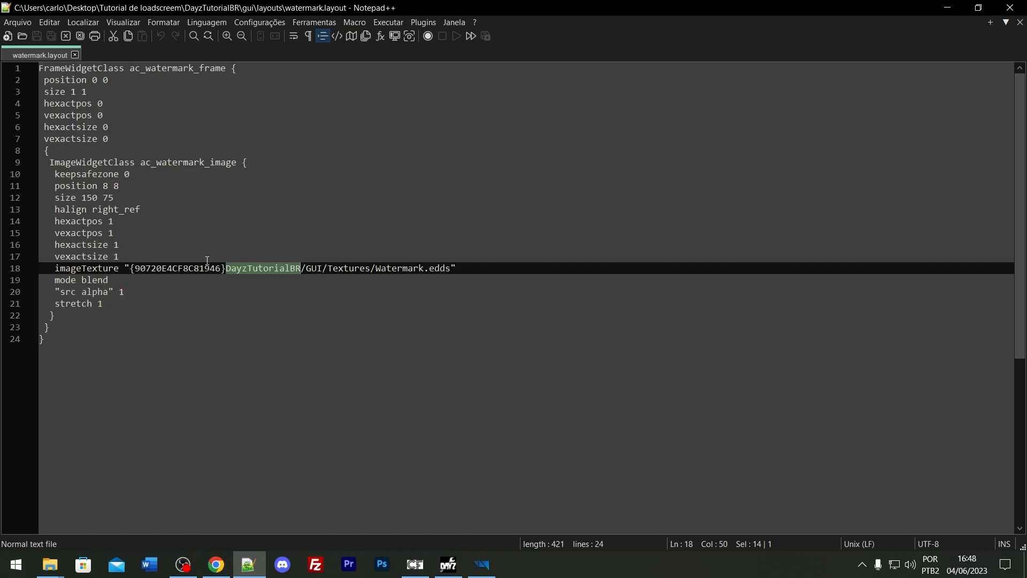
{"action": "left_click", "coordinate": [252, 267]}
{"action": "left_click", "coordinate": [75, 55]}
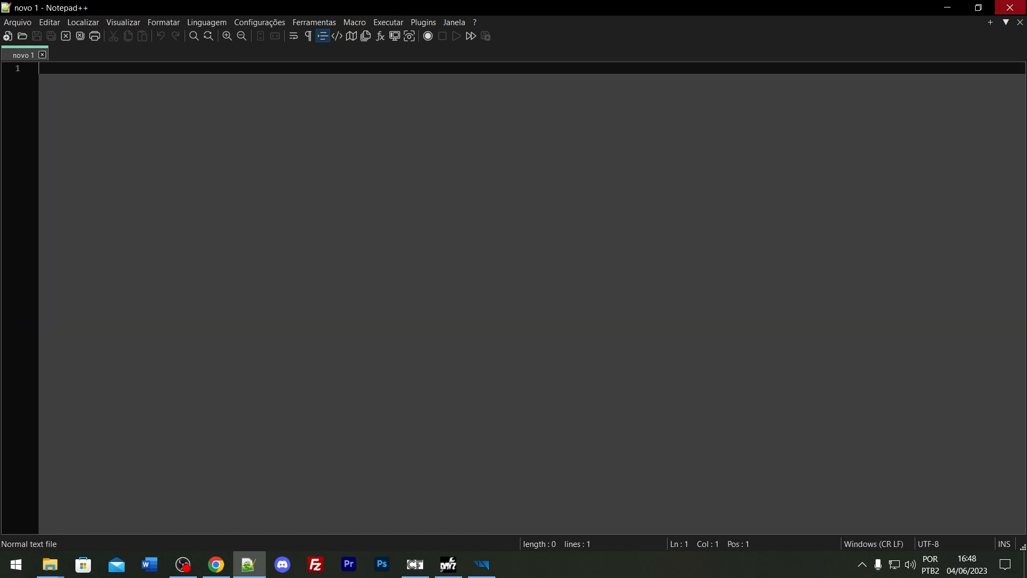
{"action": "left_click", "coordinate": [1010, 8]}
Review the EDDS and META files inside DayzTutorialBR's gui\textures folder.
{"action": "double_click", "coordinate": [252, 152]}
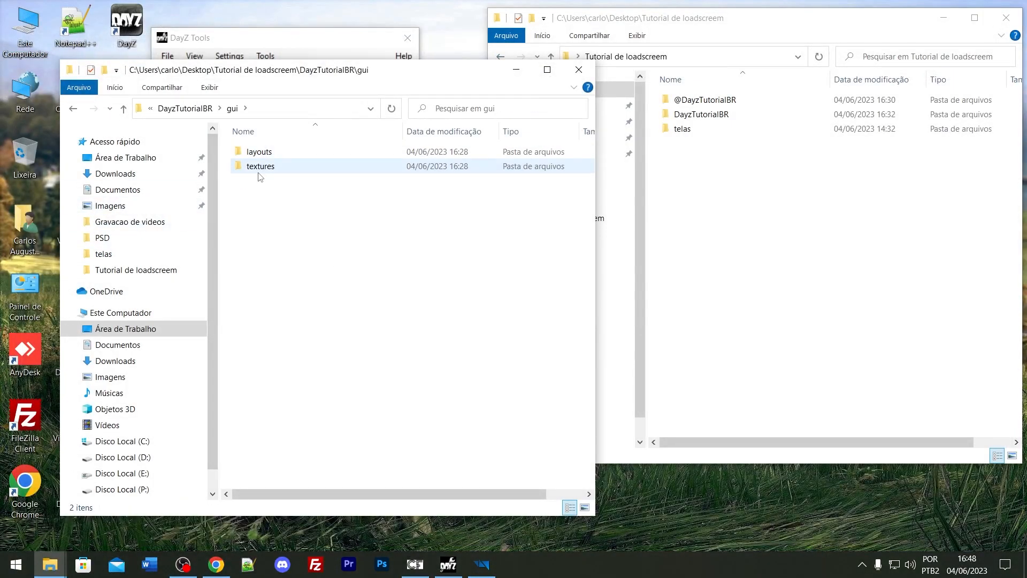
{"action": "double_click", "coordinate": [260, 167]}
{"action": "left_click_drag", "start_coordinate": [374, 363], "coordinate": [241, 130]}
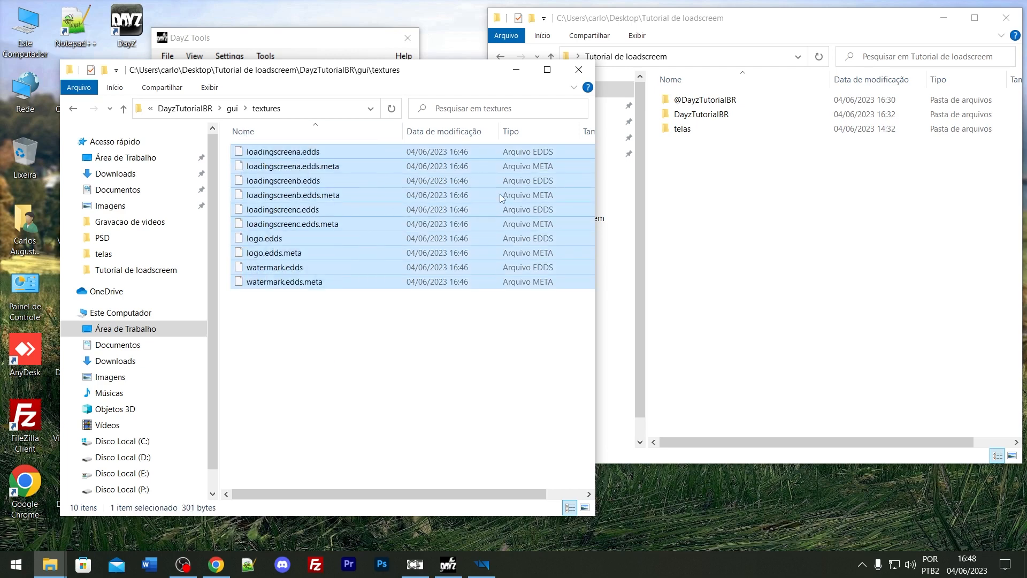
{"action": "left_click", "coordinate": [343, 351]}
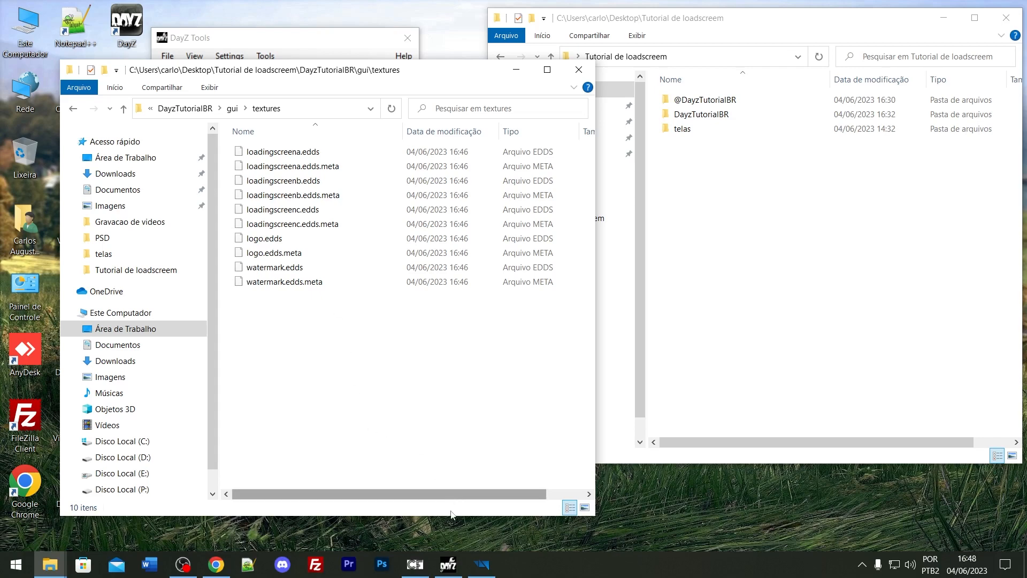
Minimize the textures window, launch Addon Builder from DayZ Tools, and move its window over DayZ Tools.
{"action": "left_click", "coordinate": [449, 564]}
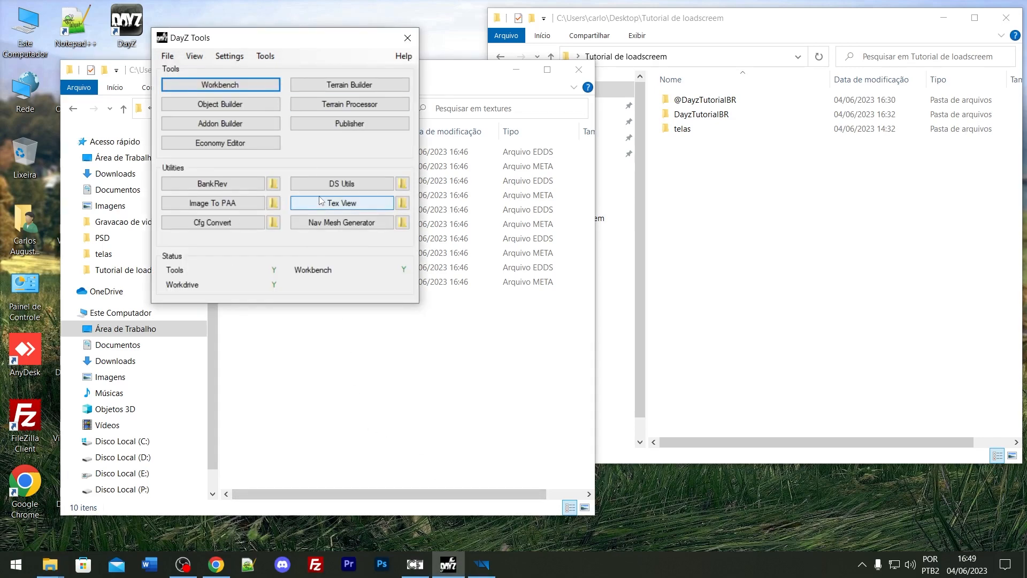
{"action": "left_click", "coordinate": [567, 389]}
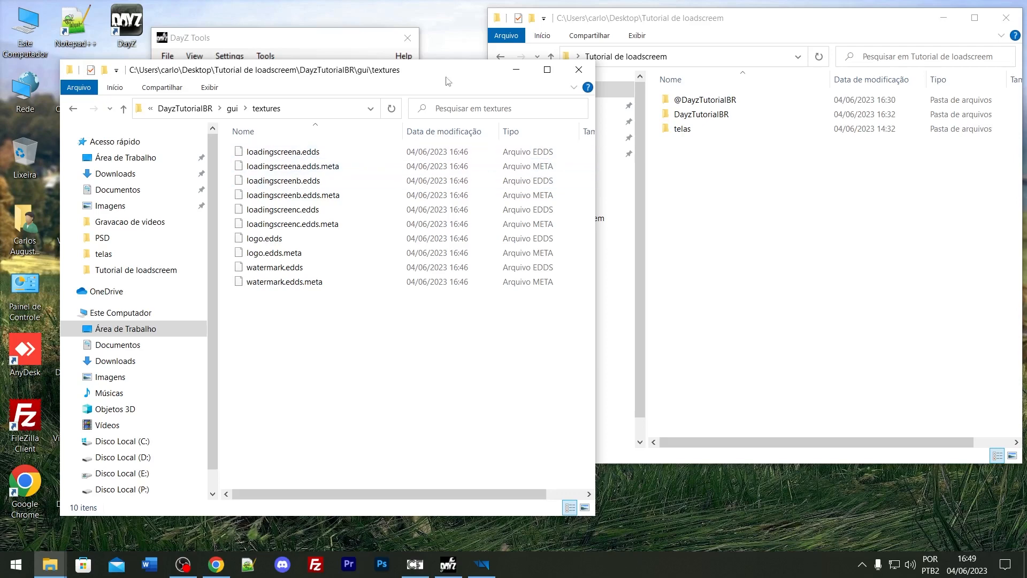
{"action": "left_click_drag", "start_coordinate": [403, 71], "coordinate": [528, 32]}
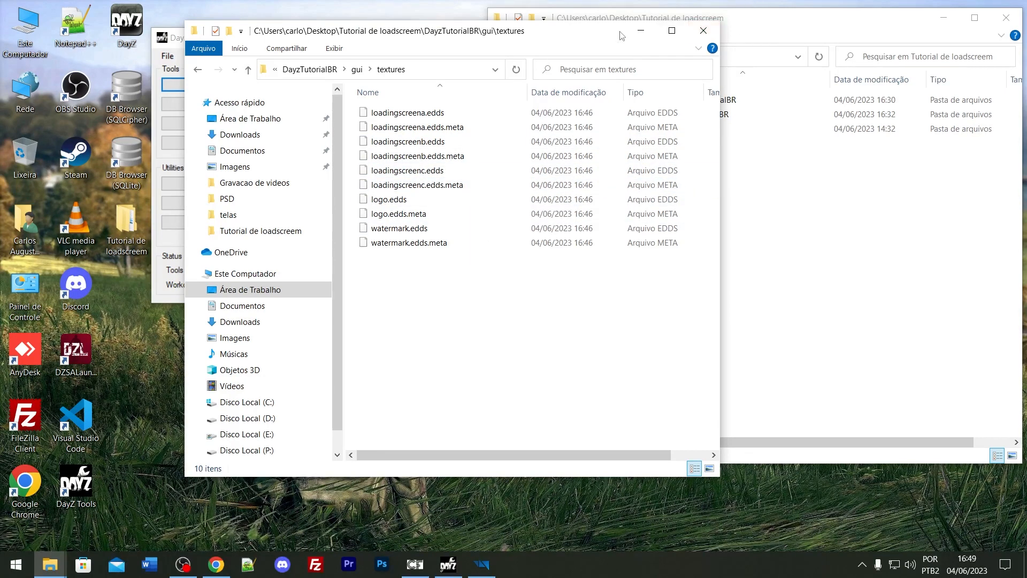
{"action": "left_click", "coordinate": [639, 33]}
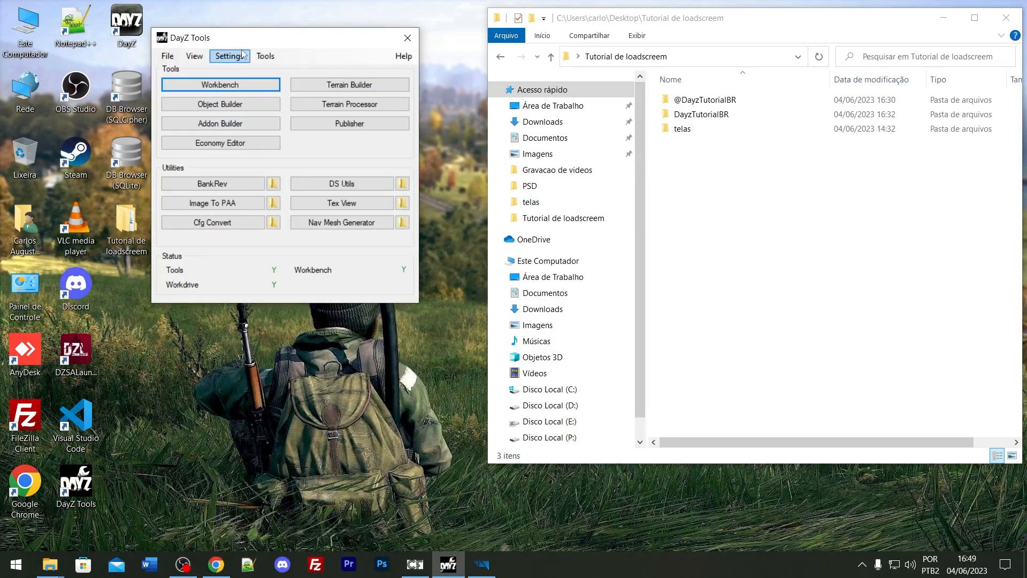
{"action": "left_click_drag", "start_coordinate": [255, 36], "coordinate": [284, 23]}
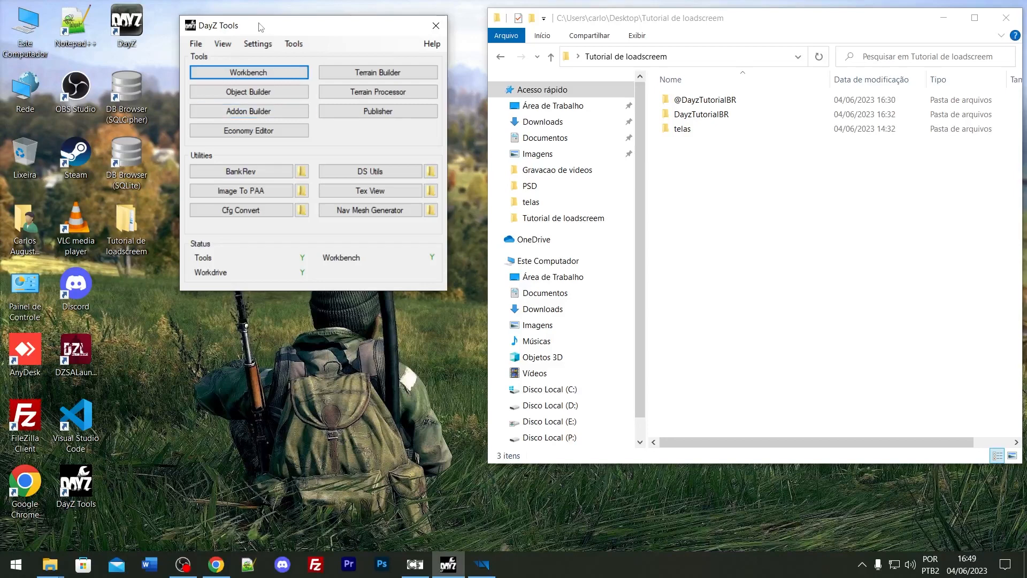
{"action": "left_click", "coordinate": [248, 111]}
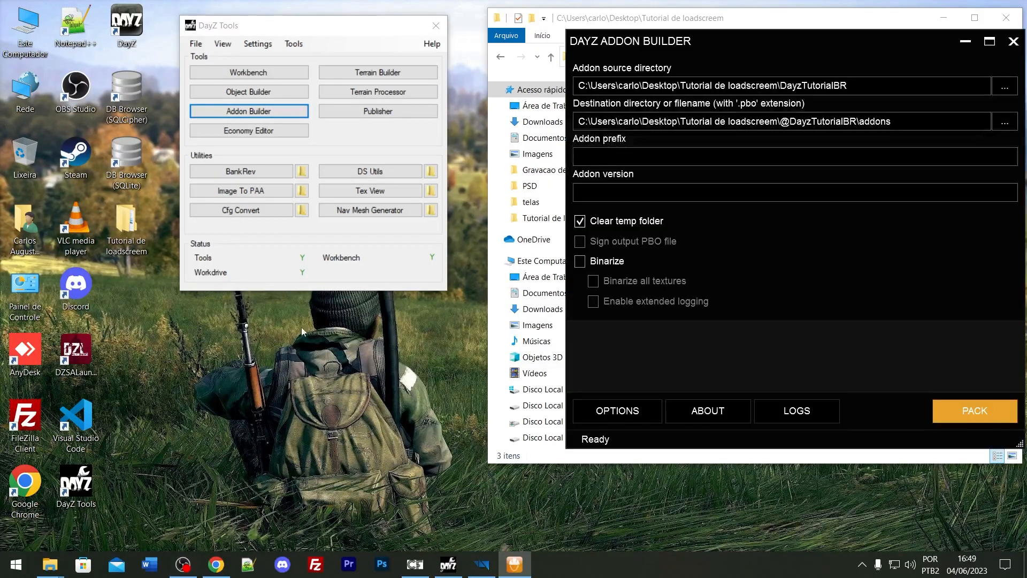
{"action": "left_click_drag", "start_coordinate": [725, 41], "coordinate": [389, 38]}
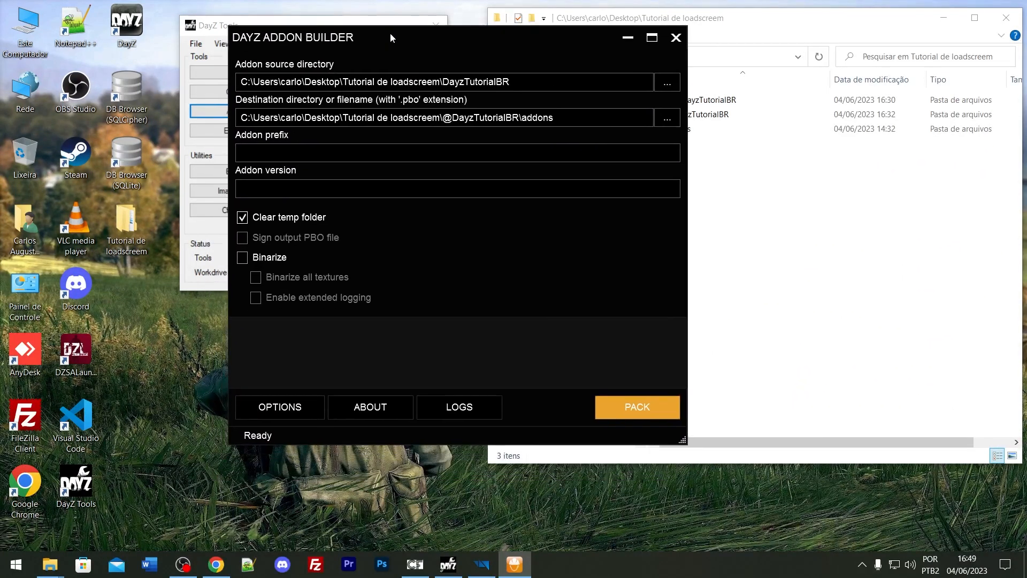
Open the Addon Builder options, remove *.pbo;*.paa from the list of files to copy directly, and undo the removal.
{"action": "left_click", "coordinate": [282, 409]}
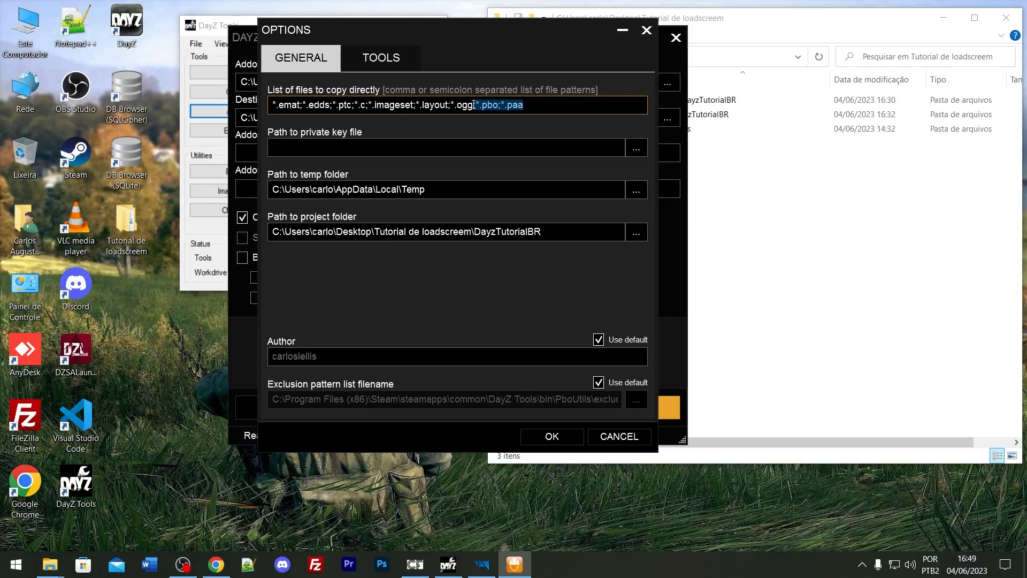
{"action": "left_click", "coordinate": [470, 105]}
{"action": "left_click_drag", "start_coordinate": [473, 105], "coordinate": [678, 93]}
{"action": "key", "text": "Delete"}
{"action": "key", "text": "ctrl+z"}
Examine the semicolon separators and the *.pbo and *.paa patterns in the list of files to copy directly.
{"action": "left_click_drag", "start_coordinate": [482, 105], "coordinate": [499, 106]}
{"action": "left_click", "coordinate": [501, 106]}
{"action": "left_click_drag", "start_coordinate": [480, 109], "coordinate": [484, 108]}
{"action": "left_click", "coordinate": [506, 106]}
{"action": "left_click", "coordinate": [478, 104]}
{"action": "left_click_drag", "start_coordinate": [473, 106], "coordinate": [477, 106]}
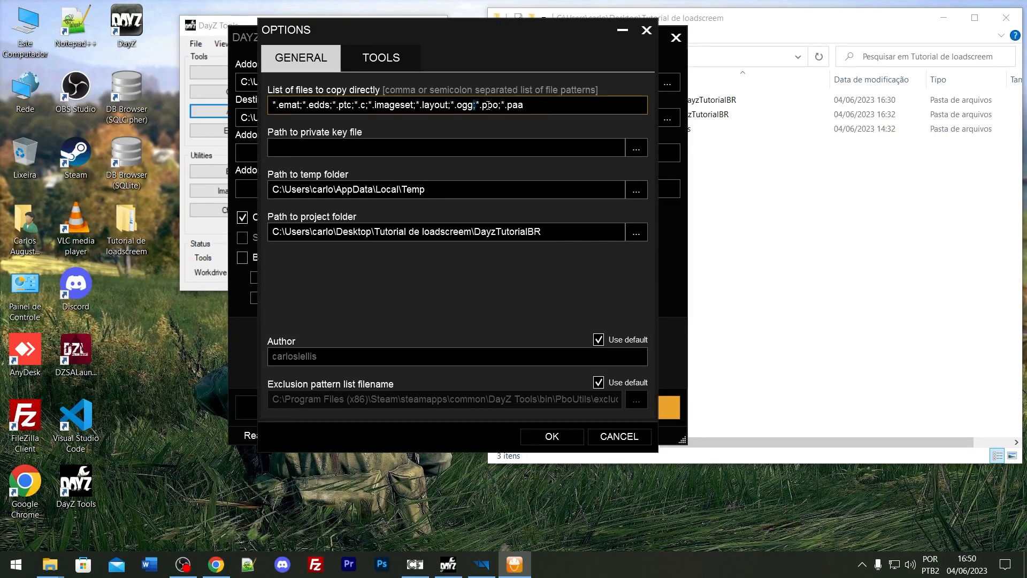
{"action": "left_click", "coordinate": [502, 104]}
{"action": "left_click_drag", "start_coordinate": [530, 105], "coordinate": [499, 106]}
Launch Discord and copy the whole list of file patterns from the Addon Builder options.
{"action": "left_click", "coordinate": [281, 565]}
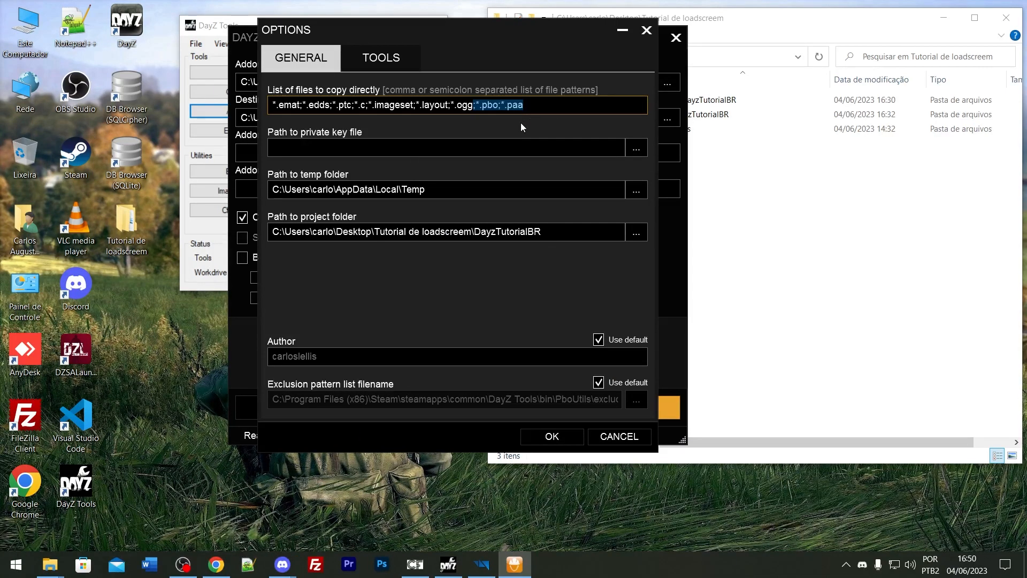
{"action": "left_click_drag", "start_coordinate": [523, 106], "coordinate": [218, 101]}
{"action": "key", "text": "ctrl+c"}
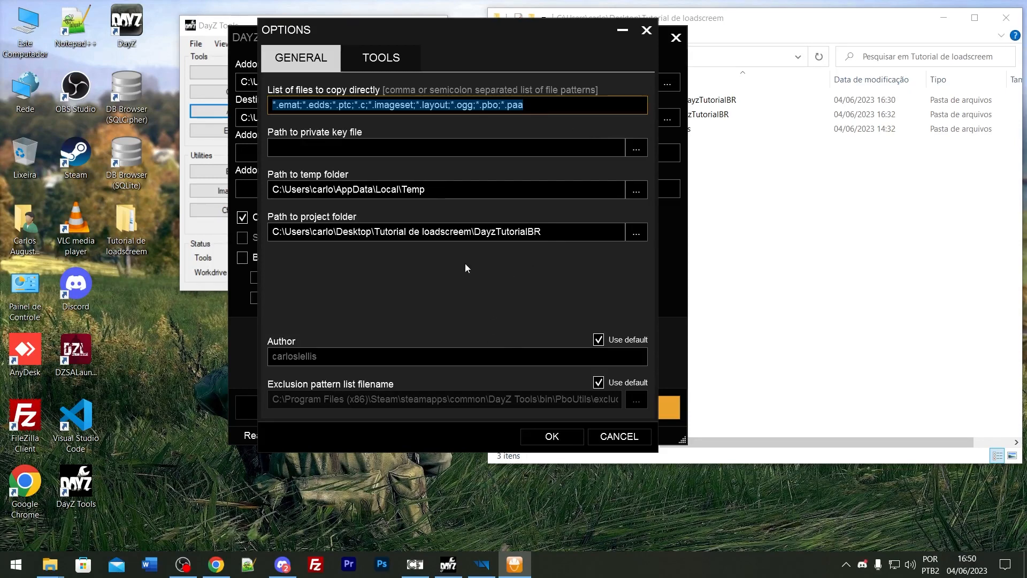
Switch to Discord, open the Downloads channel of the Dayz Server Tutorial BR server, and dismiss the Streamer Mode banner.
{"action": "left_click", "coordinate": [282, 564]}
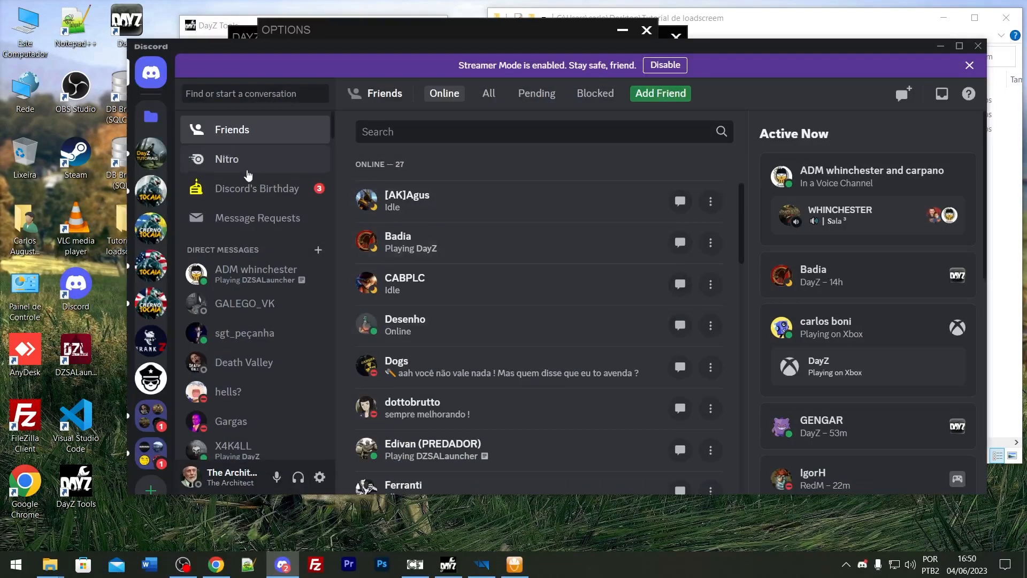
{"action": "left_click", "coordinate": [150, 154]}
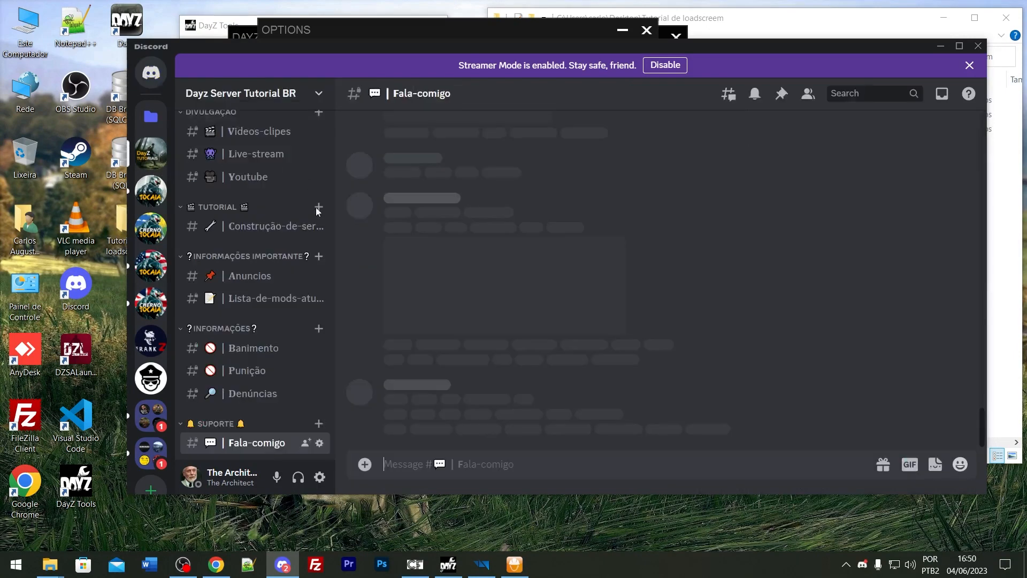
{"action": "scroll", "coordinate": [294, 385], "scroll_direction": "down", "scroll_amount": 5}
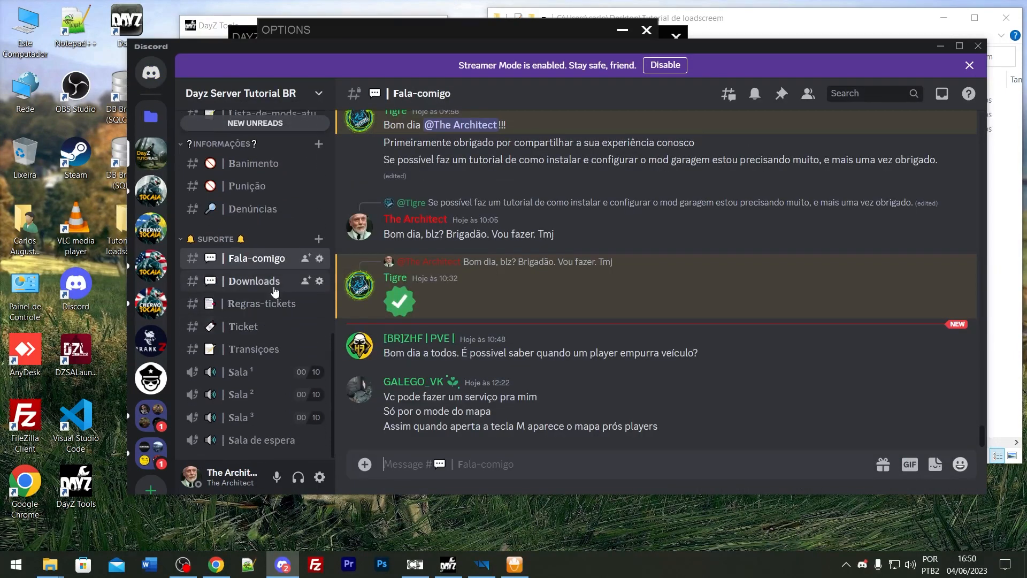
{"action": "left_click", "coordinate": [275, 290]}
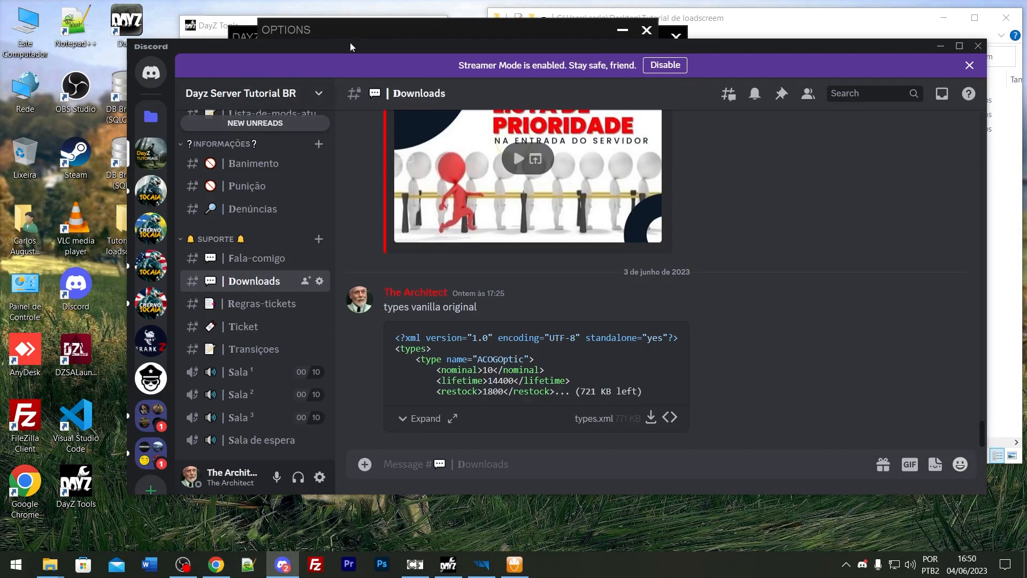
{"action": "left_click", "coordinate": [970, 65]}
Capture a screenshot of the Addon Builder Options window and attach it to a message in the Downloads channel.
{"action": "left_click", "coordinate": [502, 31]}
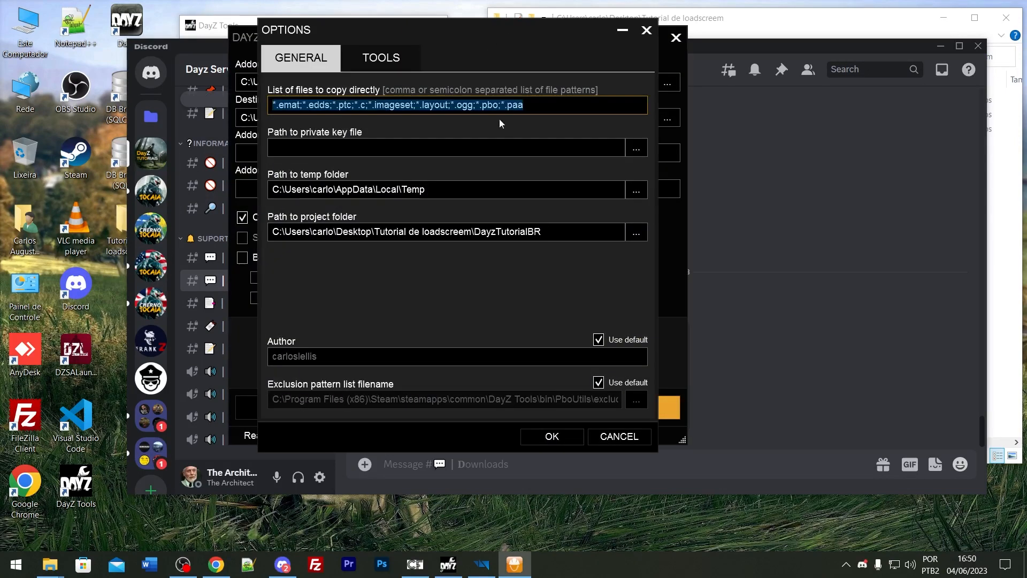
{"action": "key", "text": "super+shift+s"}
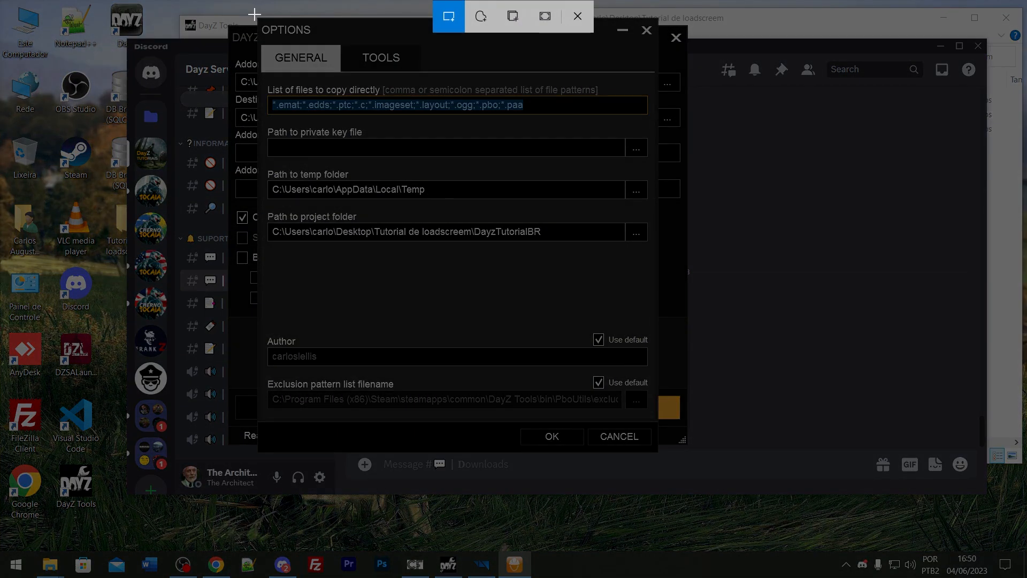
{"action": "left_click_drag", "start_coordinate": [274, 34], "coordinate": [660, 456]}
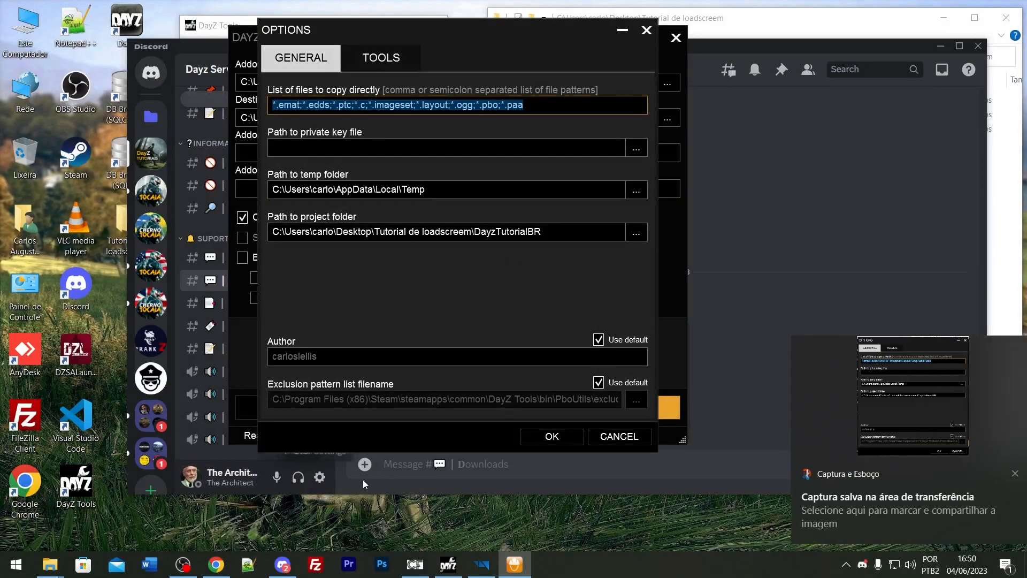
{"action": "left_click", "coordinate": [542, 465]}
{"action": "key", "text": "ctrl+v"}
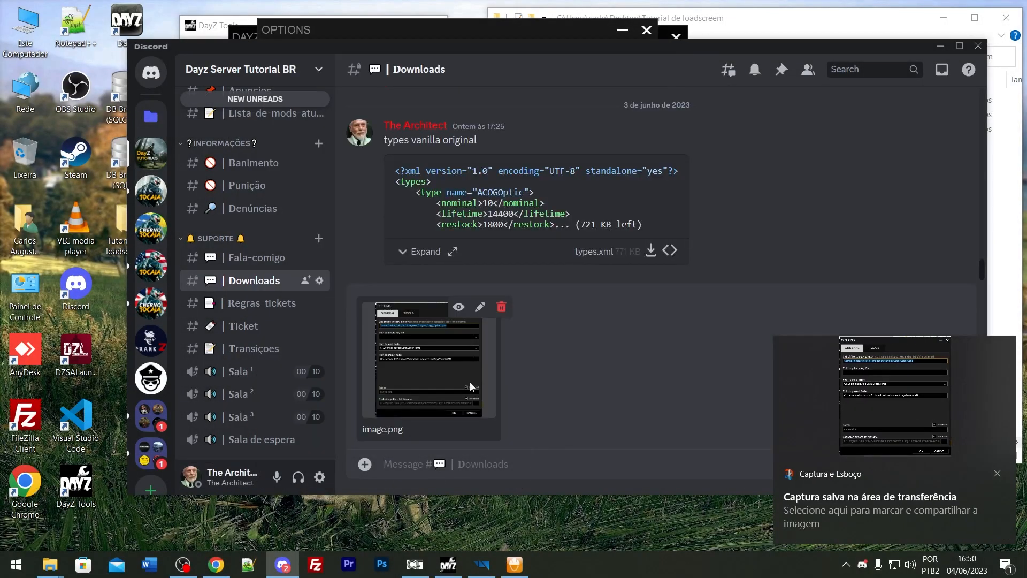
Copy the file pattern list from the Options window again and paste it as the message text in the Downloads channel.
{"action": "left_click", "coordinate": [272, 36]}
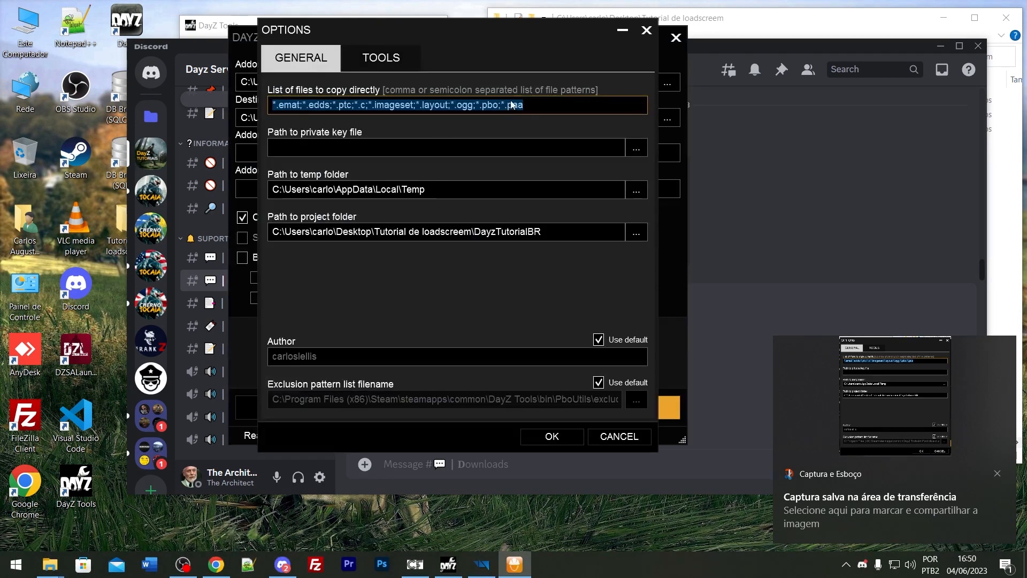
{"action": "left_click", "coordinate": [502, 455]}
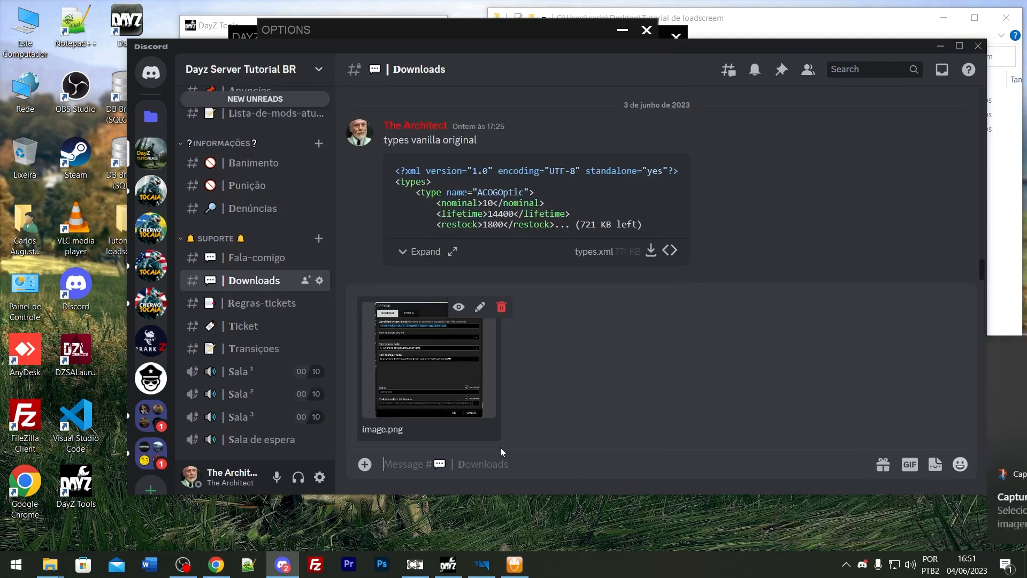
{"action": "key", "text": "ctrl+v"}
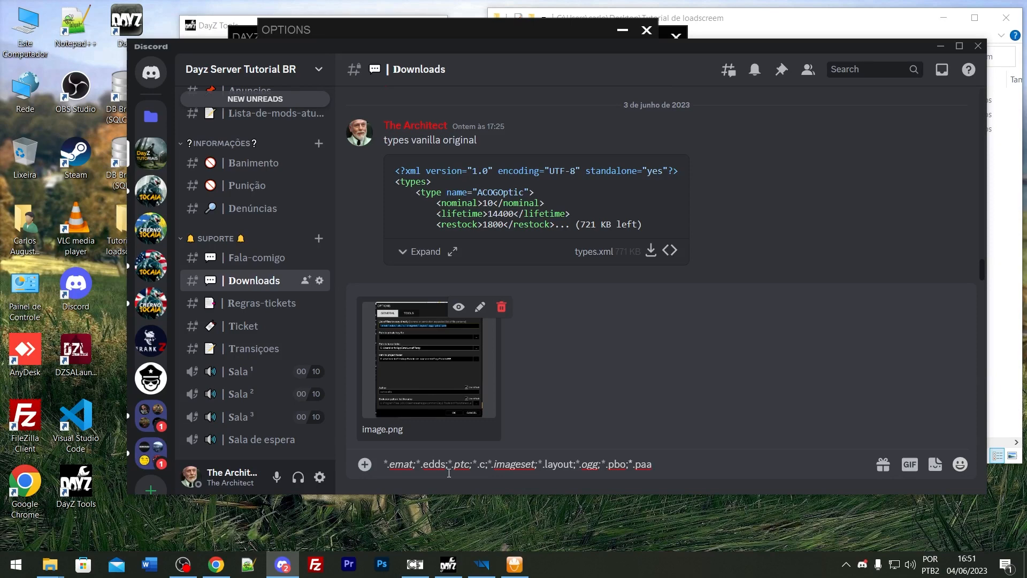
Add the heading "Comandos usados para a aula de hoje" above the pattern list, separated by a blank line.
{"action": "key", "text": "Home"}
{"action": "key", "text": "shift+Return"}
{"action": "type", "text": "Coman"}
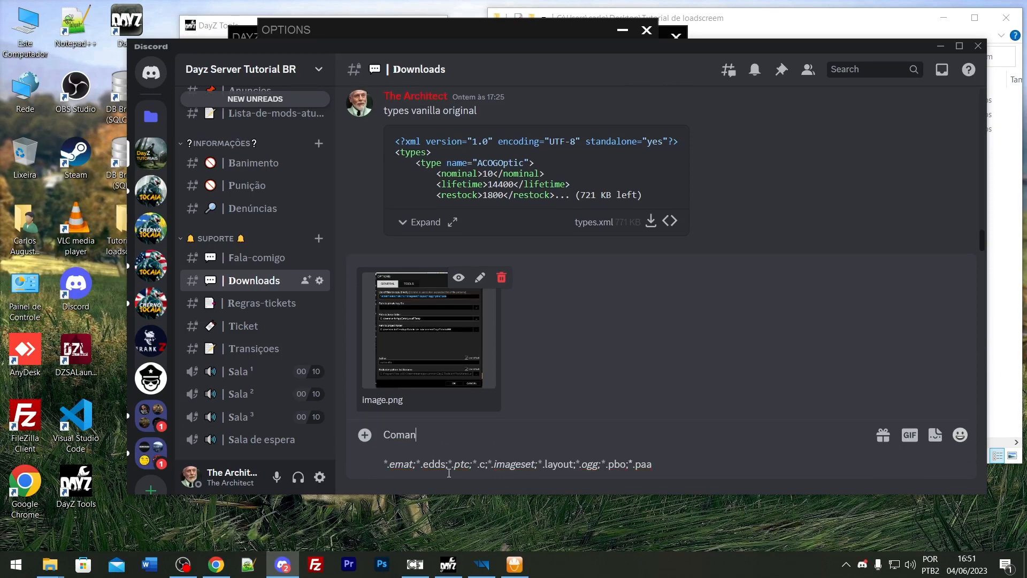
{"action": "type", "text": "dos usando"}
{"action": "key", "text": "BackSpace"}
{"action": "key", "text": "BackSpace"}
{"action": "key", "text": "BackSpace"}
{"action": "type", "text": "dos para a aula de hoje"}
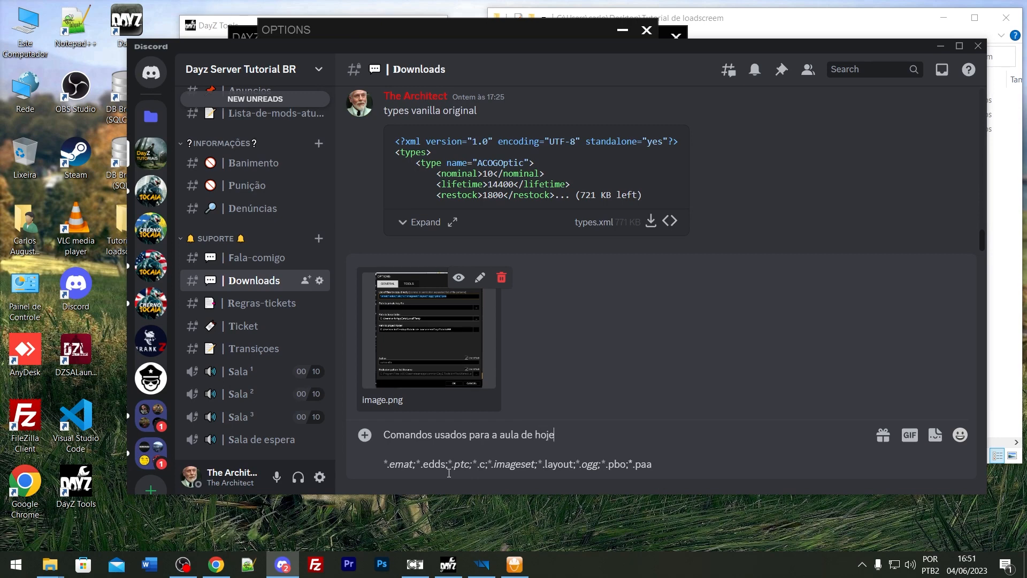
Extend the message heading with "sobre LoadScreens", capitalizing the L and the S.
{"action": "type", "text": " sobre loadscreens"}
{"action": "key", "text": "Delete"}
{"action": "type", "text": "L"}
{"action": "key", "text": "BackSpace"}
{"action": "type", "text": "S"}
Add the closing line "Veja o vídeo abaixo..." below the pattern list, separated by a blank line, and send the message.
{"action": "key", "text": "Down"}
{"action": "key", "text": "shift+End"}
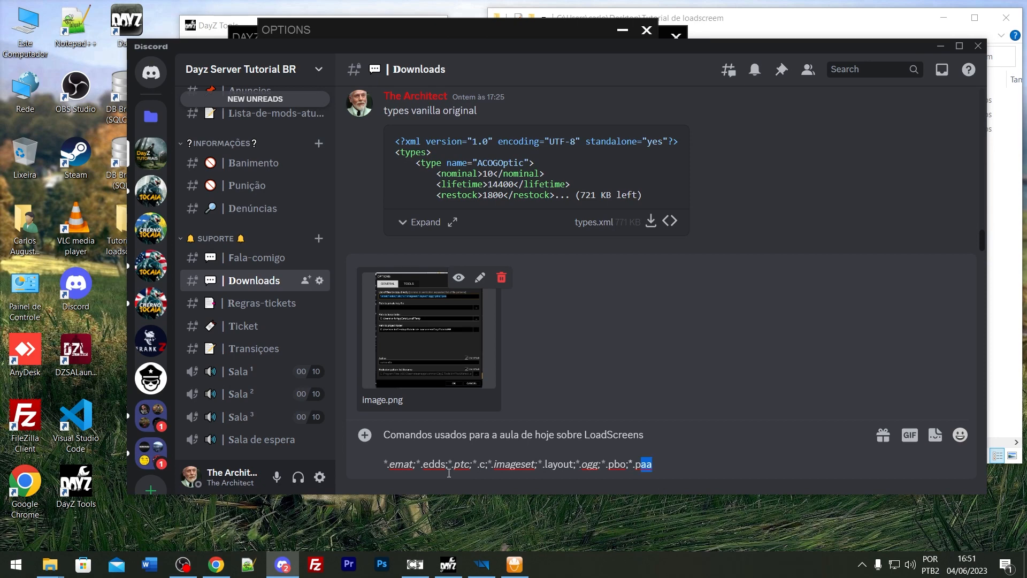
{"action": "key", "text": "End"}
{"action": "key", "text": "shift+Return"}
{"action": "key", "text": "shift+Return"}
{"action": "type", "text": "Veja o"}
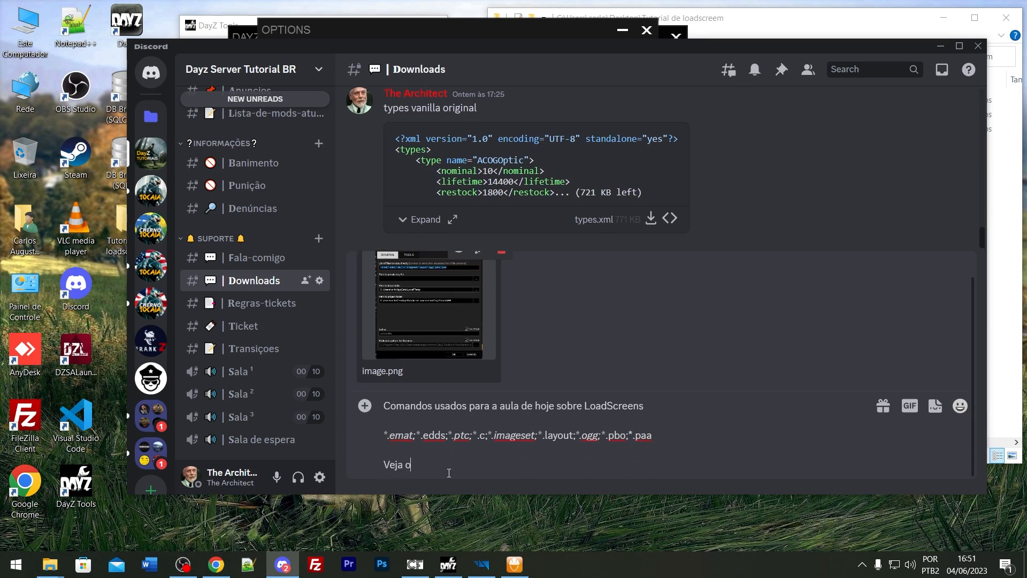
{"action": "type", "text": " c"}
{"action": "type", "text": "ídeo abai"}
{"action": "type", "text": "xo."}
{"action": "type", "text": ".."}
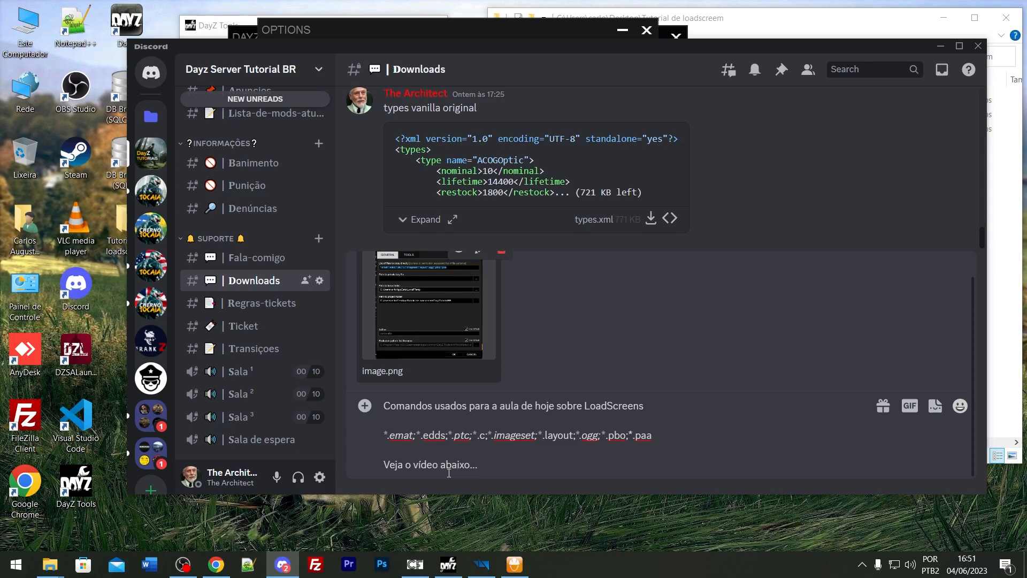
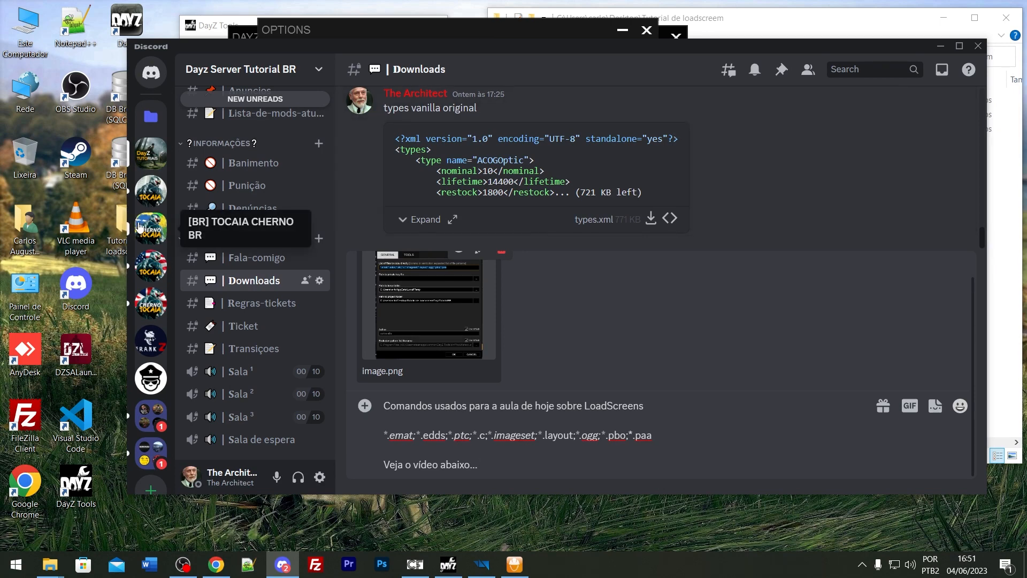
{"action": "key", "text": "Return"}
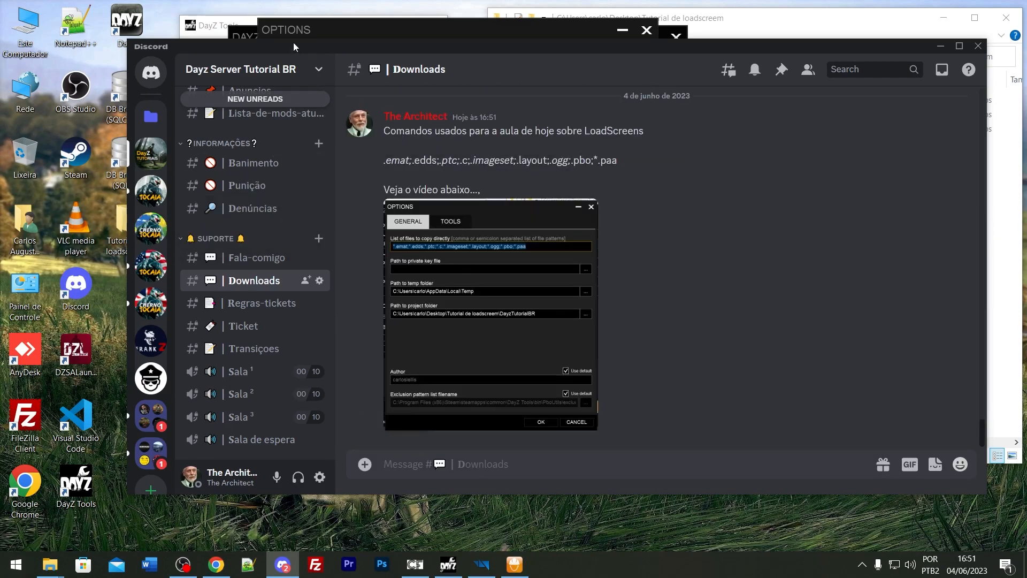
Edit the posted message to remove the stray comma after "Veja o vídeo abaixo...".
{"action": "scroll", "coordinate": [505, 274], "scroll_direction": "up", "scroll_amount": 2}
{"action": "scroll", "coordinate": [506, 262], "scroll_direction": "down", "scroll_amount": 2}
{"action": "left_click", "coordinate": [913, 109]}
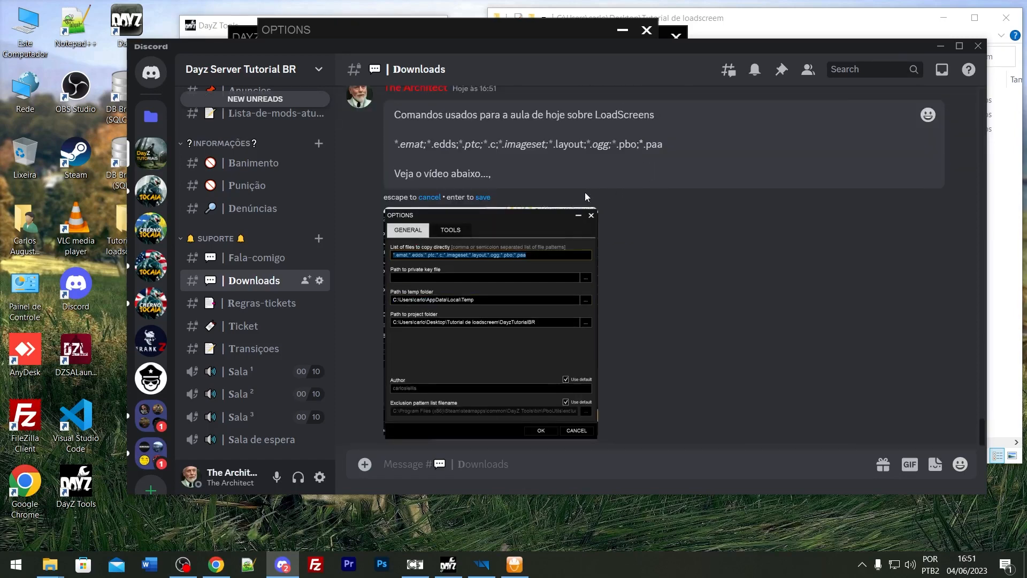
{"action": "key", "text": "Escape"}
{"action": "scroll", "coordinate": [594, 191], "scroll_direction": "up", "scroll_amount": 2}
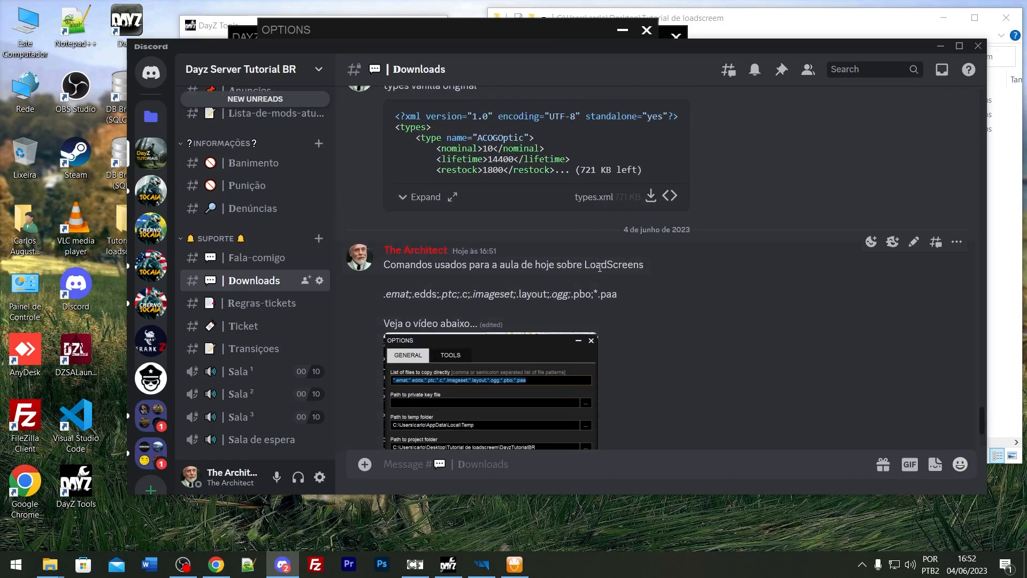
Compare the pattern list in the posted message with the list of files to copy directly in the Addon Builder Options.
{"action": "scroll", "coordinate": [490, 305], "scroll_direction": "down", "scroll_amount": 3}
{"action": "left_click_drag", "start_coordinate": [625, 153], "coordinate": [447, 163]}
{"action": "left_click", "coordinate": [437, 165]}
{"action": "double_click", "coordinate": [437, 164]}
{"action": "left_click_drag", "start_coordinate": [381, 163], "coordinate": [409, 163]}
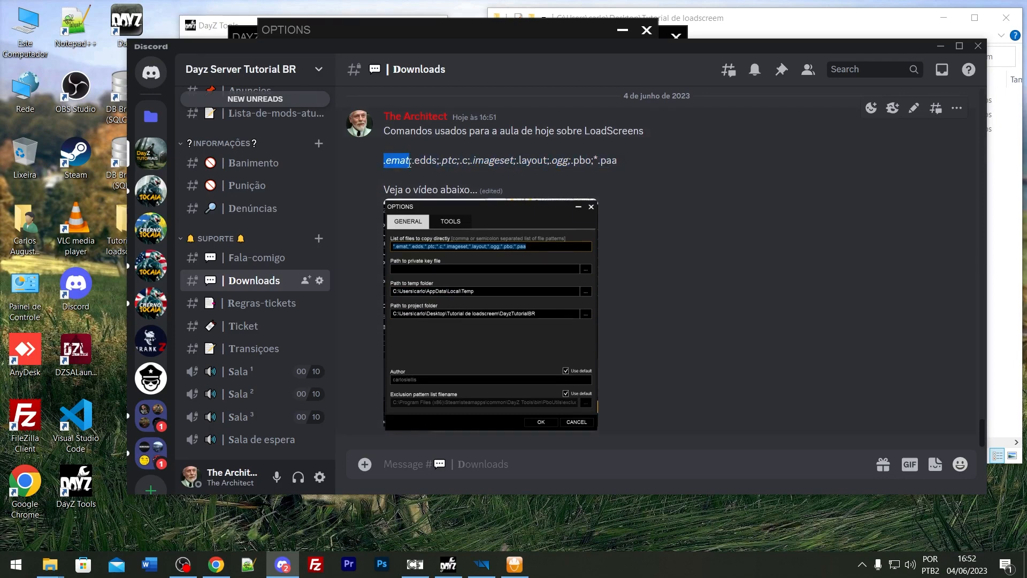
{"action": "left_click", "coordinate": [409, 163]}
{"action": "left_click", "coordinate": [329, 24]}
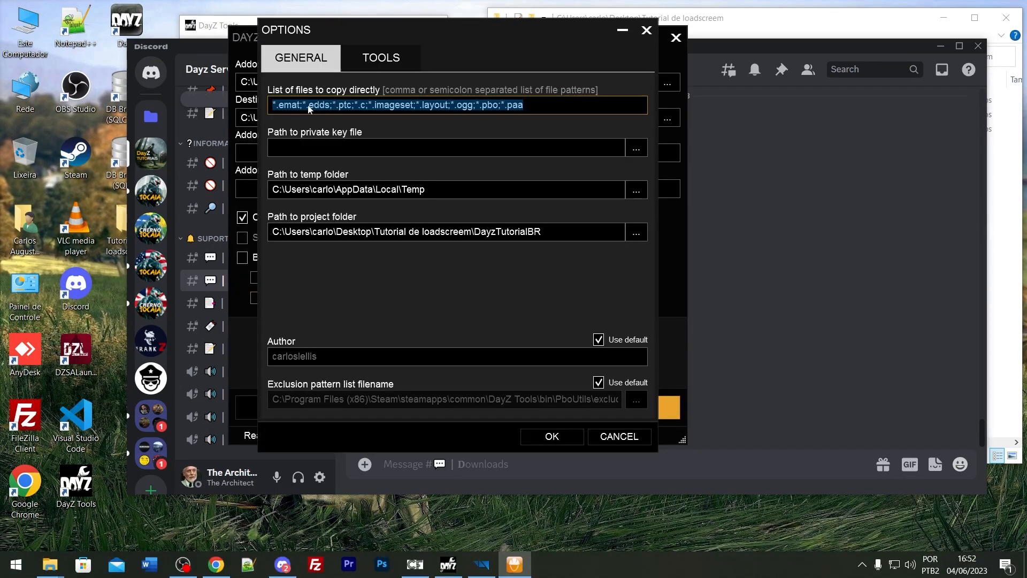
{"action": "left_click", "coordinate": [795, 225]}
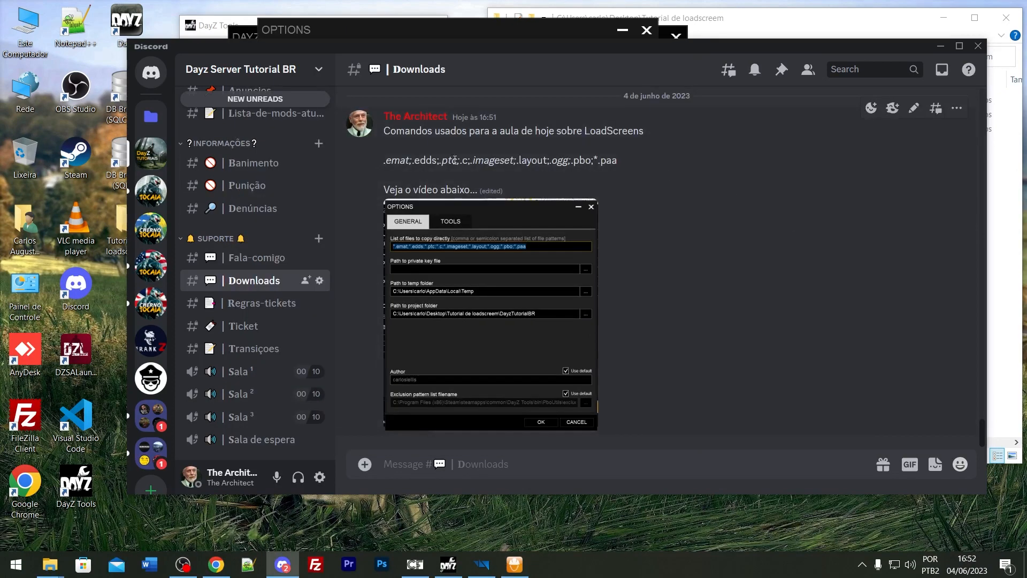
Try to fix how the pattern list displays in the posted message by indenting it with leading spaces.
{"action": "left_click", "coordinate": [913, 108]}
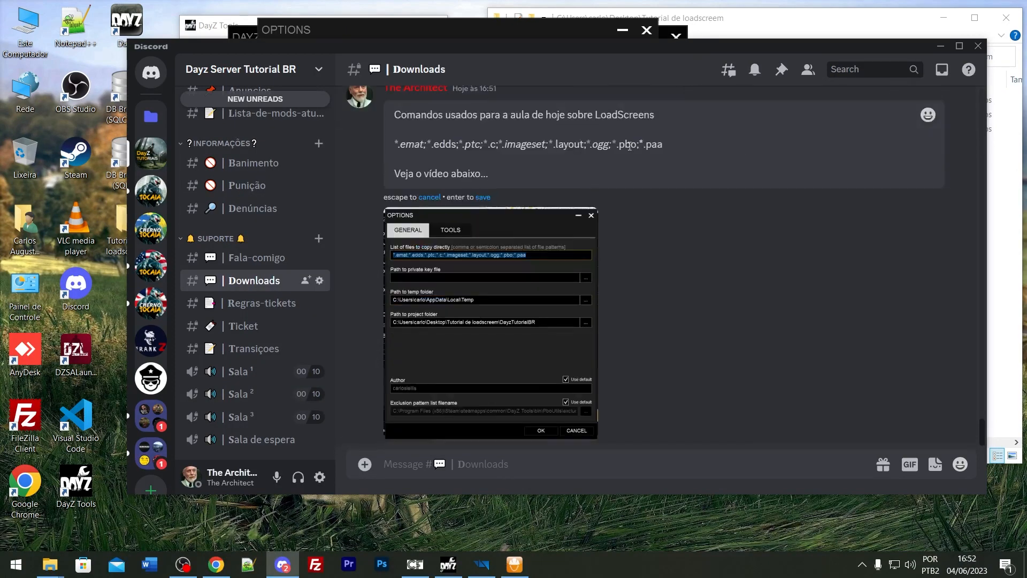
{"action": "left_click_drag", "start_coordinate": [667, 144], "coordinate": [401, 143]}
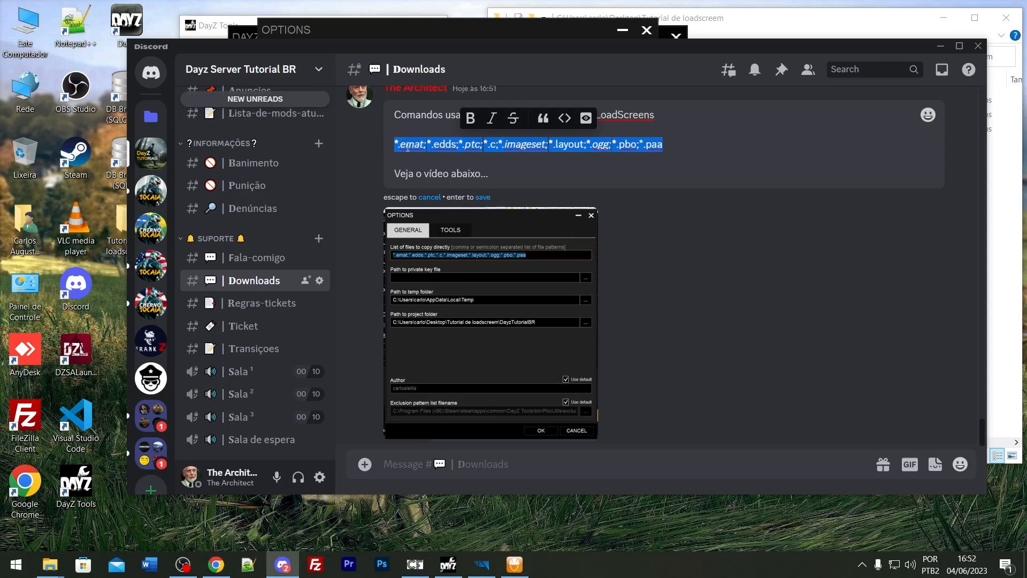
{"action": "key", "text": "Return"}
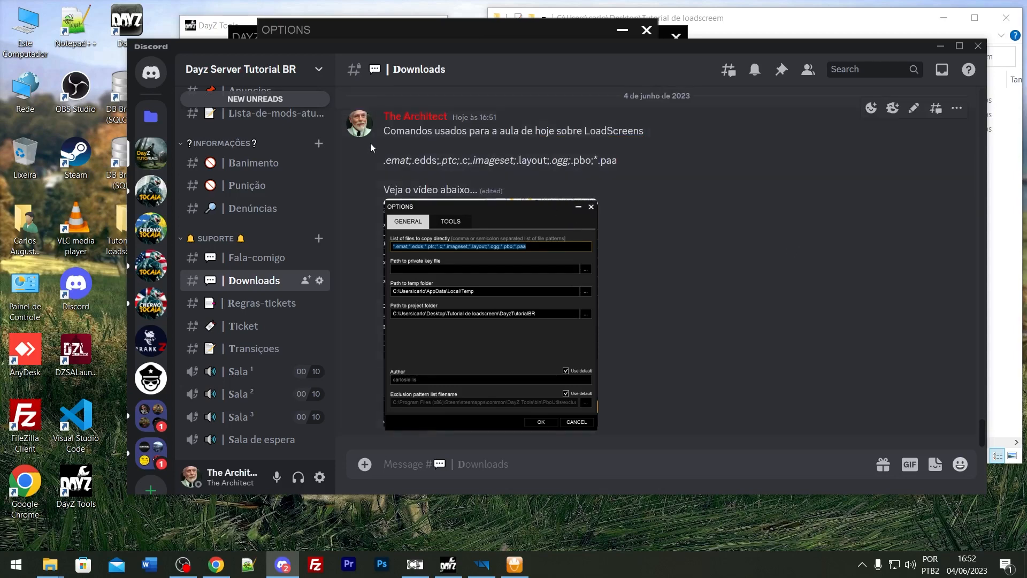
{"action": "double_click", "coordinate": [397, 159]}
{"action": "left_click", "coordinate": [914, 108]}
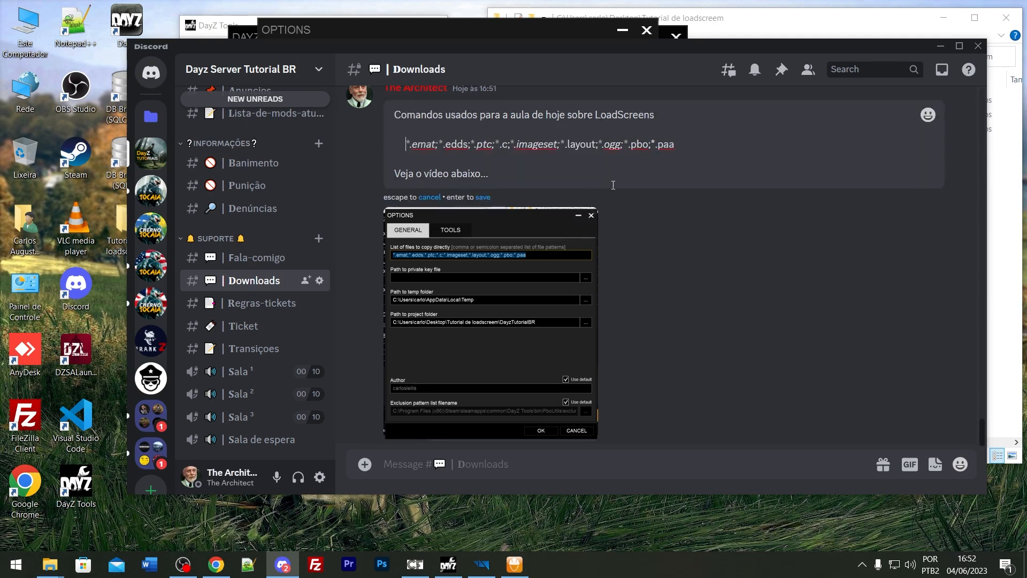
{"action": "key", "text": "Return"}
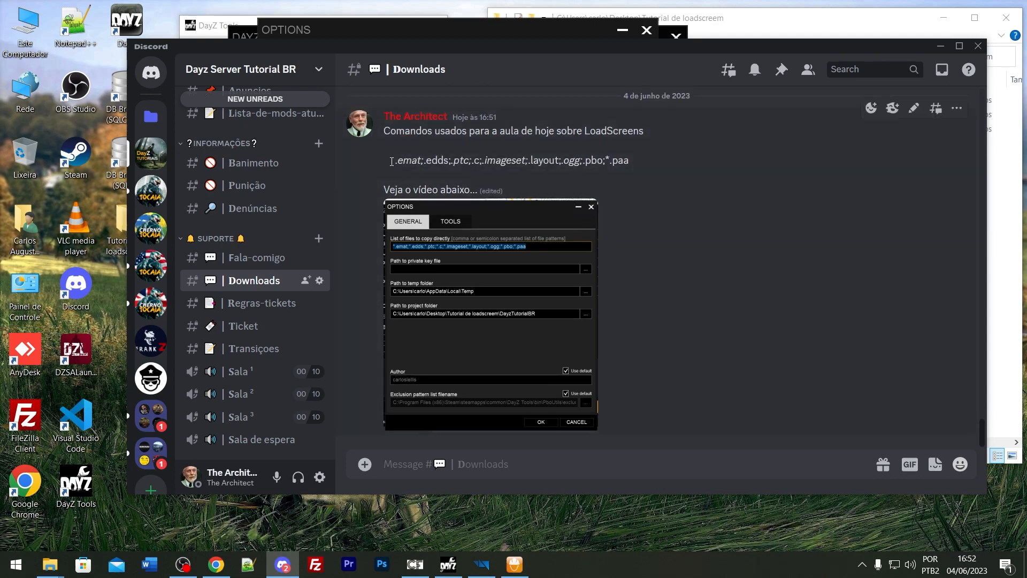
{"action": "mouse_move", "coordinate": [391, 161]}
{"action": "left_mouse_down"}
{"action": "mouse_move", "coordinate": [419, 164]}
{"action": "mouse_move", "coordinate": [385, 163]}
{"action": "left_mouse_up"}
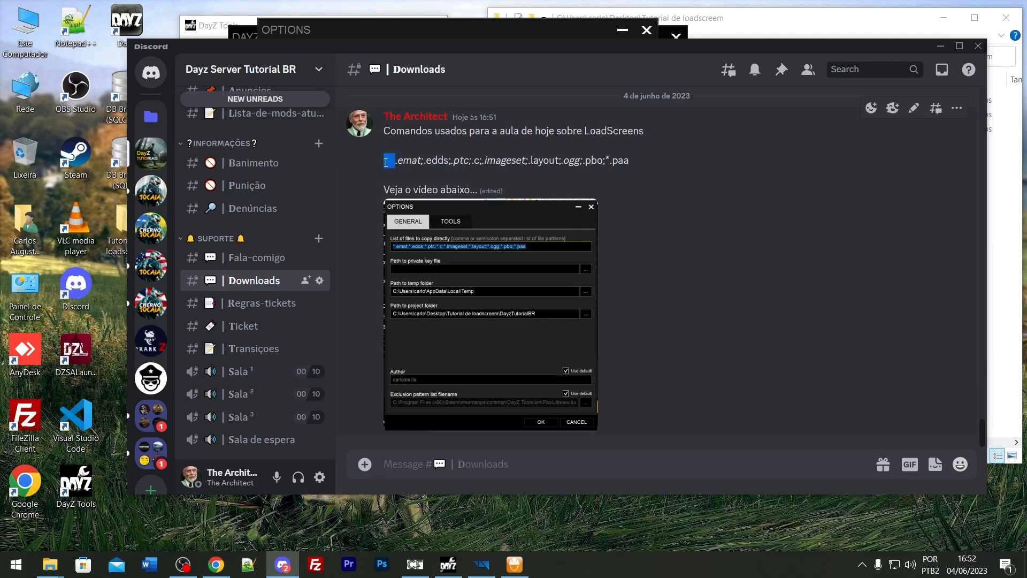
{"action": "left_click", "coordinate": [458, 160]}
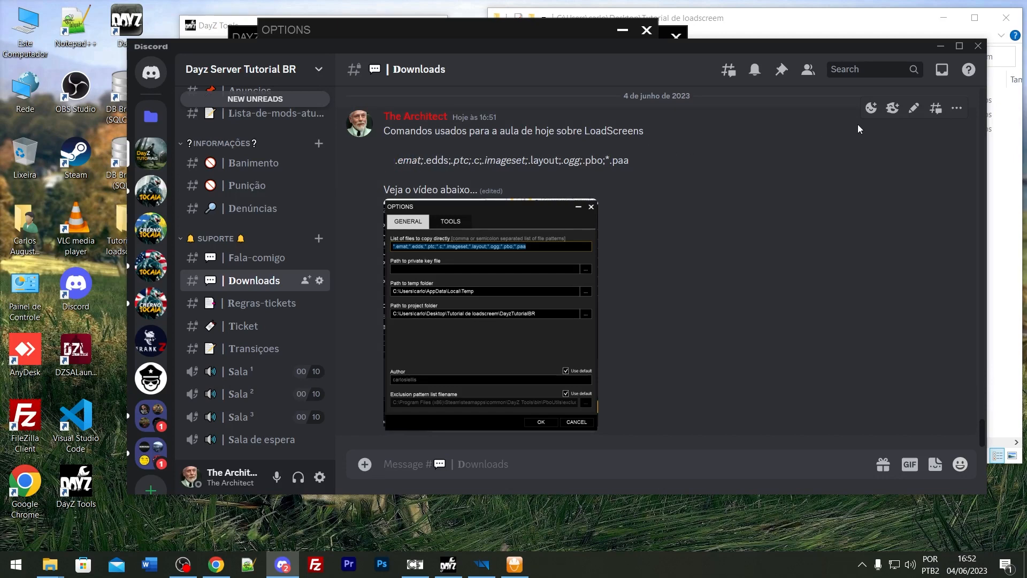
Reopen the posted message for editing and delete the whole pattern list along with its empty line.
{"action": "left_click", "coordinate": [914, 109]}
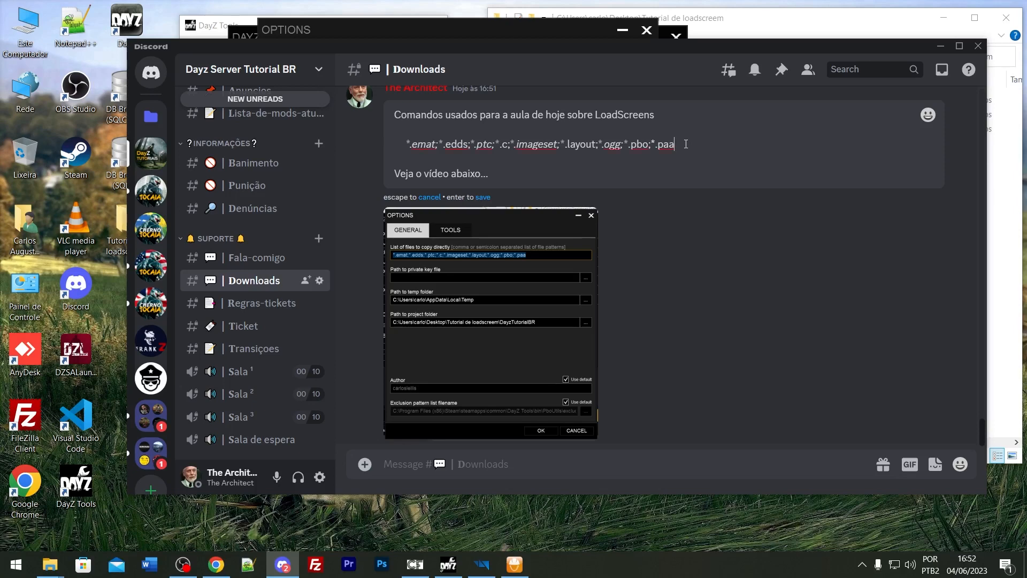
{"action": "left_click_drag", "start_coordinate": [689, 145], "coordinate": [396, 148]}
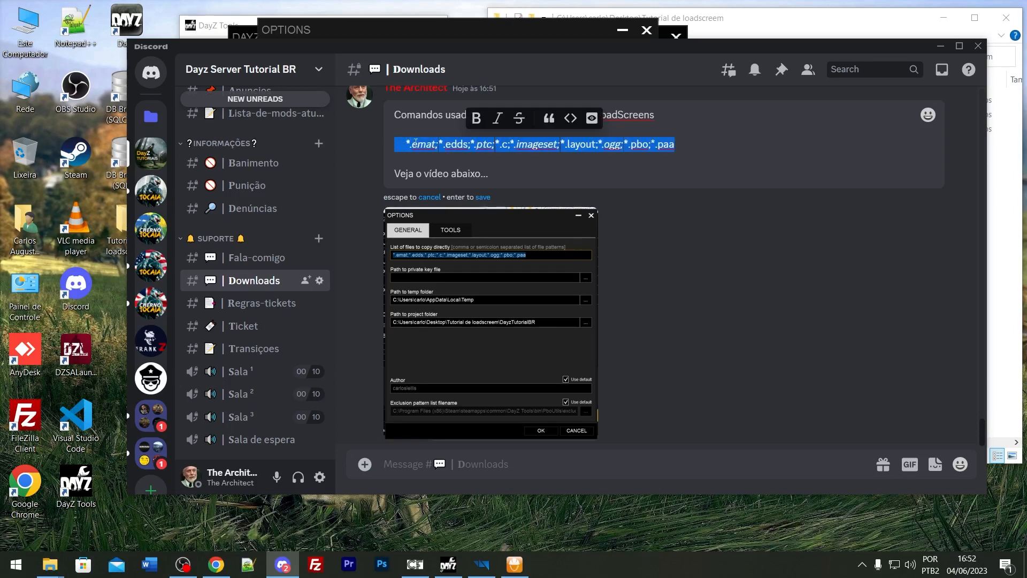
{"action": "left_click", "coordinate": [428, 148]}
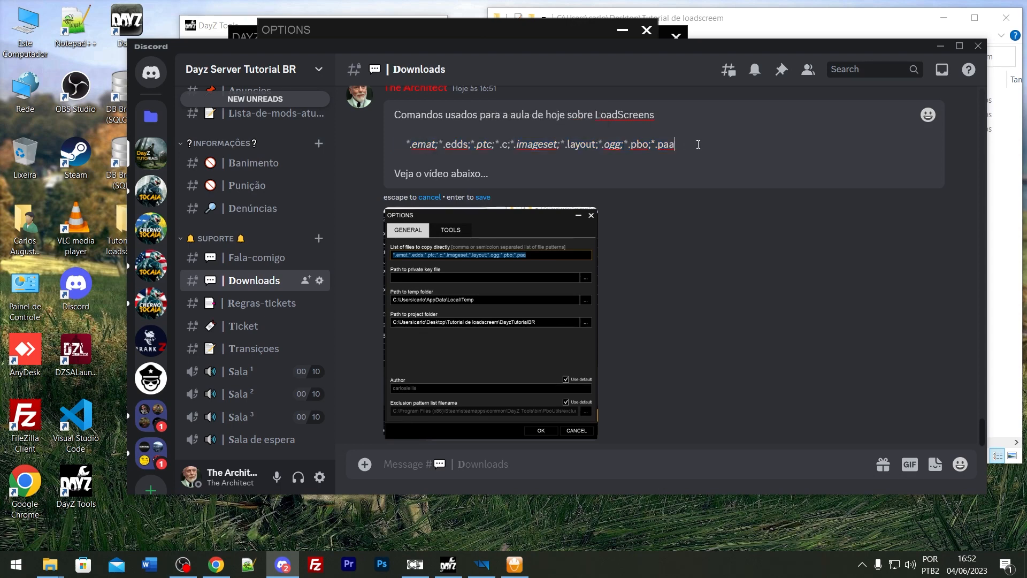
{"action": "left_click_drag", "start_coordinate": [698, 144], "coordinate": [394, 144]}
{"action": "key", "text": "BackSpace"}
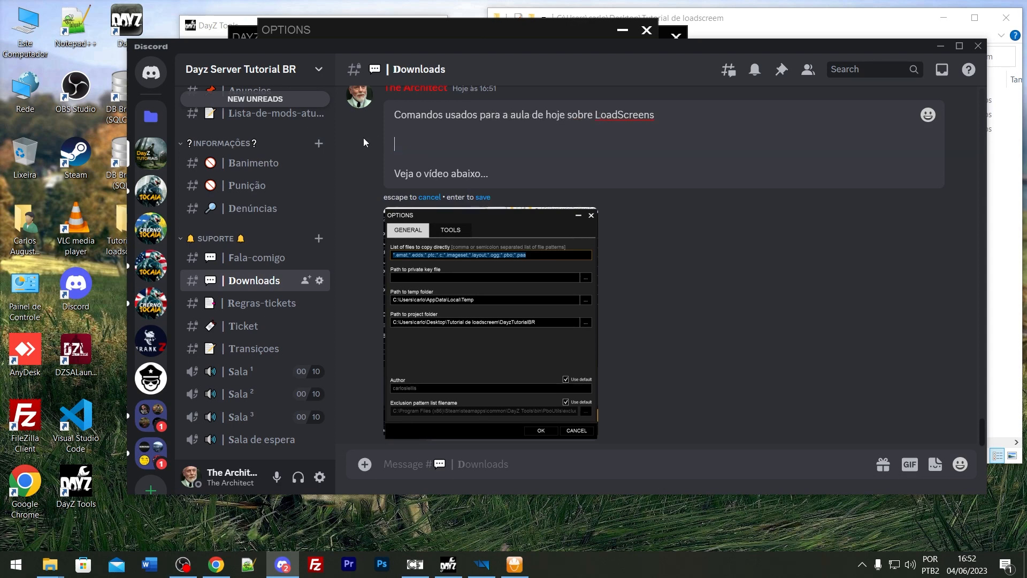
{"action": "key", "text": "BackSpace"}
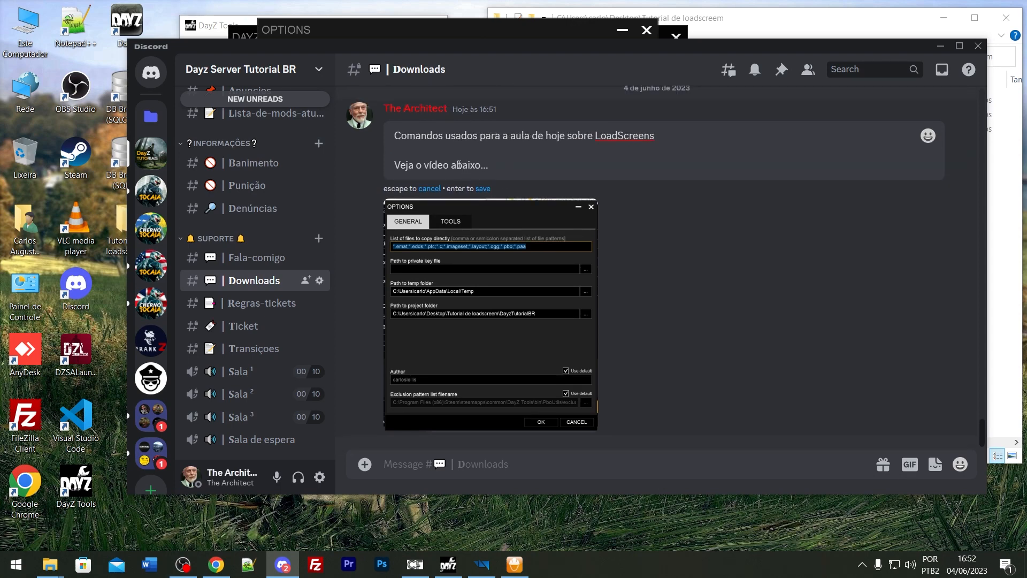
Reword the closing line to "Veja o vídeo que vou postar logo abaixo dessa imagem" and save the edited message.
{"action": "left_click", "coordinate": [451, 165]}
{"action": "type", "text": "que bou"}
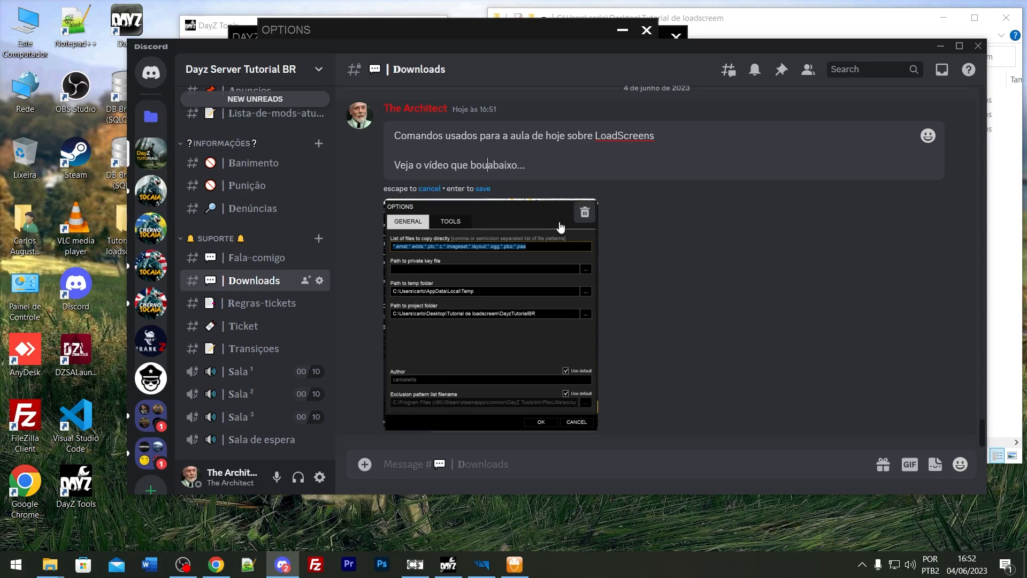
{"action": "key", "text": "BackSpace"}
{"action": "key", "text": "BackSpace"}
{"action": "key", "text": "BackSpace"}
{"action": "key", "text": "BackSpace"}
{"action": "type", "text": "vou postar logo abaixo"}
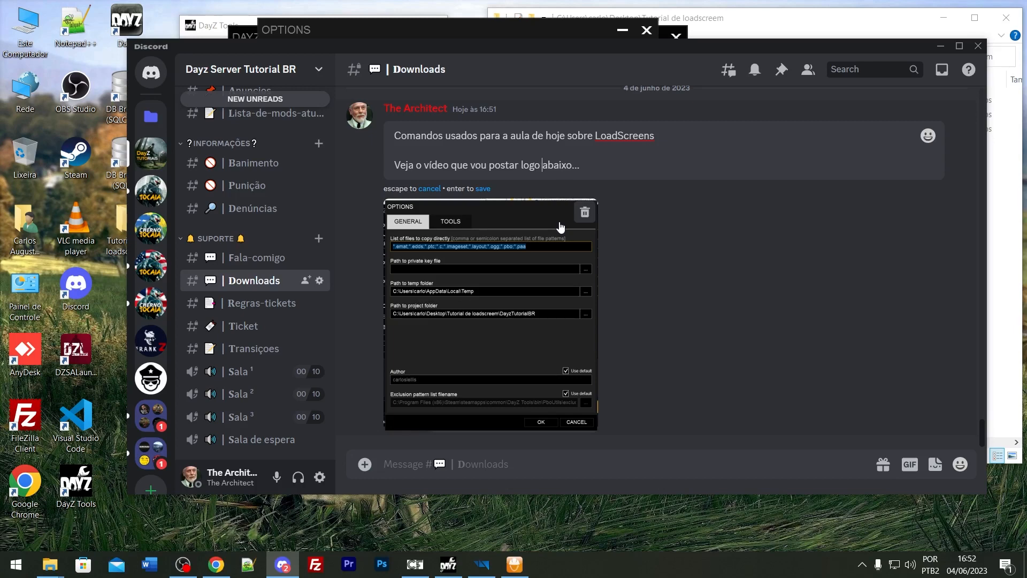
{"action": "type", "text": " dessa imagem"}
{"action": "key", "text": "Return"}
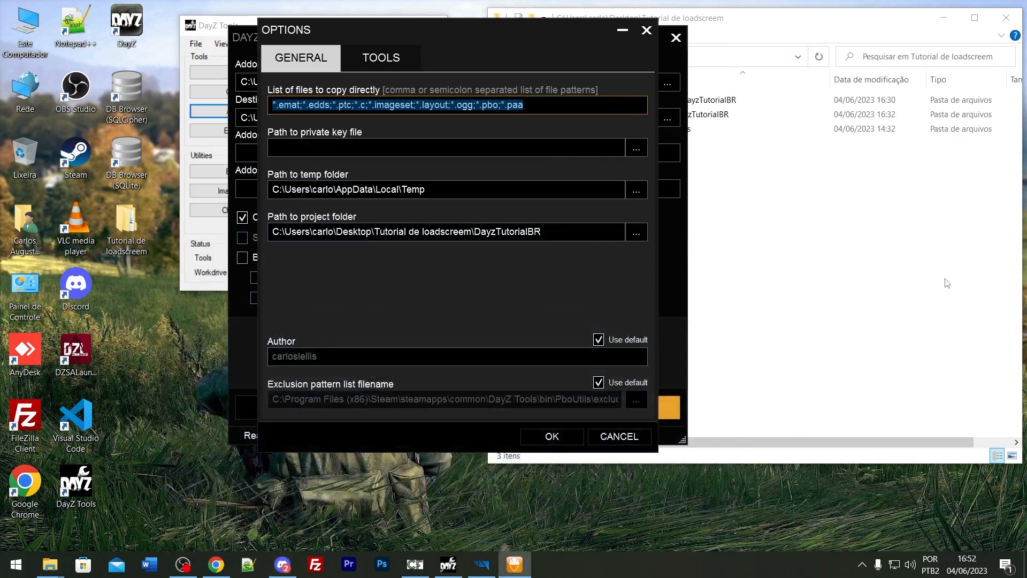
Return to the Addon Builder Options and select the DayzTutorialBR folder in Tutorial de loadscreem as the project folder.
{"action": "left_click", "coordinate": [941, 46]}
{"action": "left_click", "coordinate": [476, 105]}
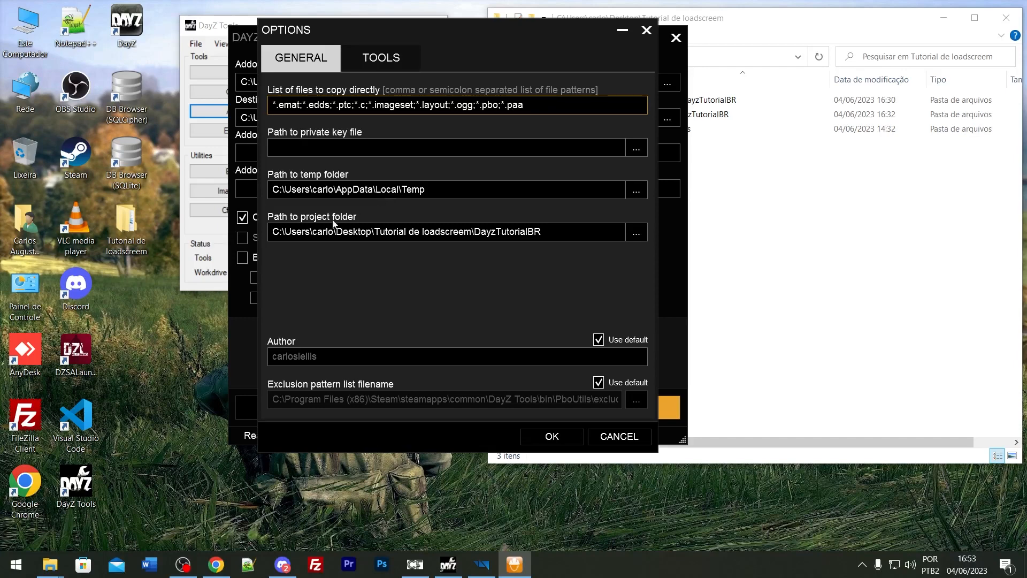
{"action": "left_click", "coordinate": [642, 234]}
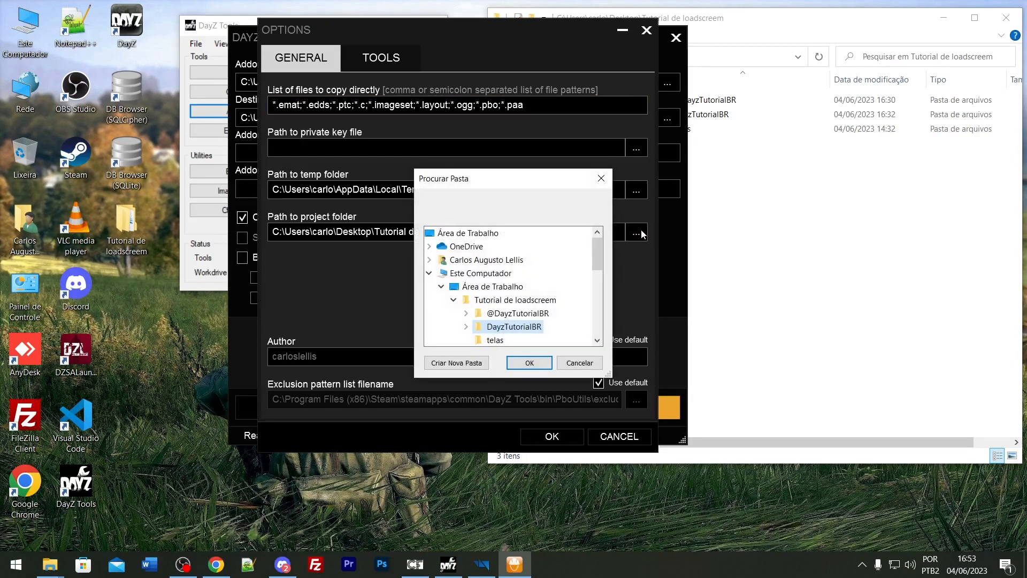
{"action": "left_click_drag", "start_coordinate": [556, 179], "coordinate": [791, 130]}
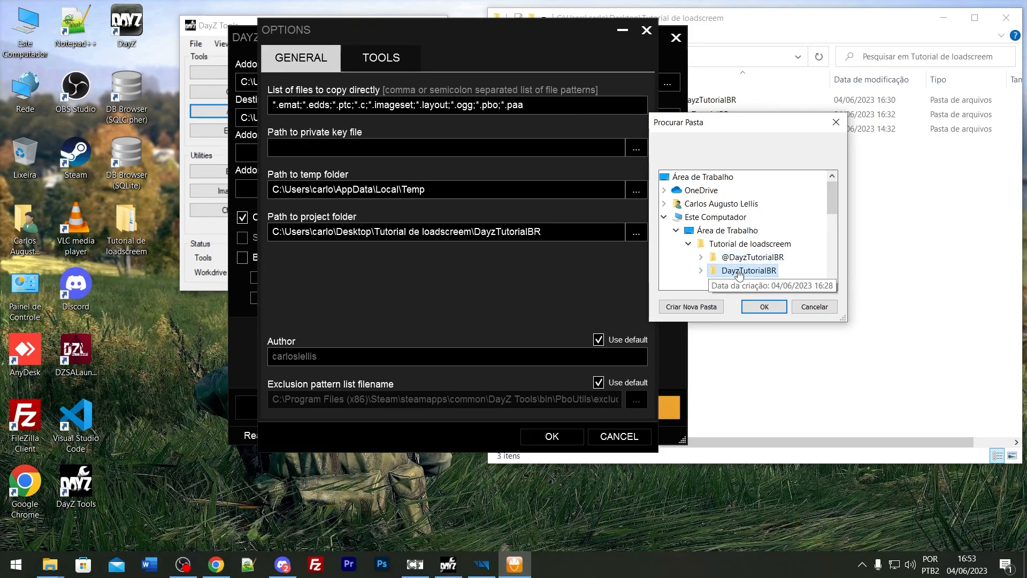
{"action": "left_click", "coordinate": [762, 308]}
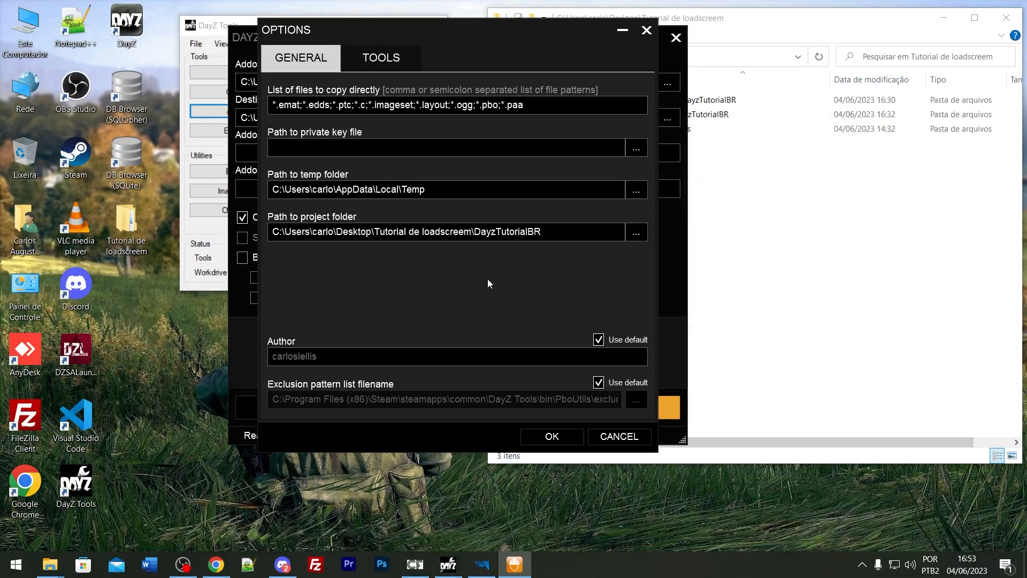
Make the Author field editable, restore its default setting, and accept the options.
{"action": "left_click", "coordinate": [598, 340]}
{"action": "left_click_drag", "start_coordinate": [318, 357], "coordinate": [283, 356]}
{"action": "left_click", "coordinate": [325, 352]}
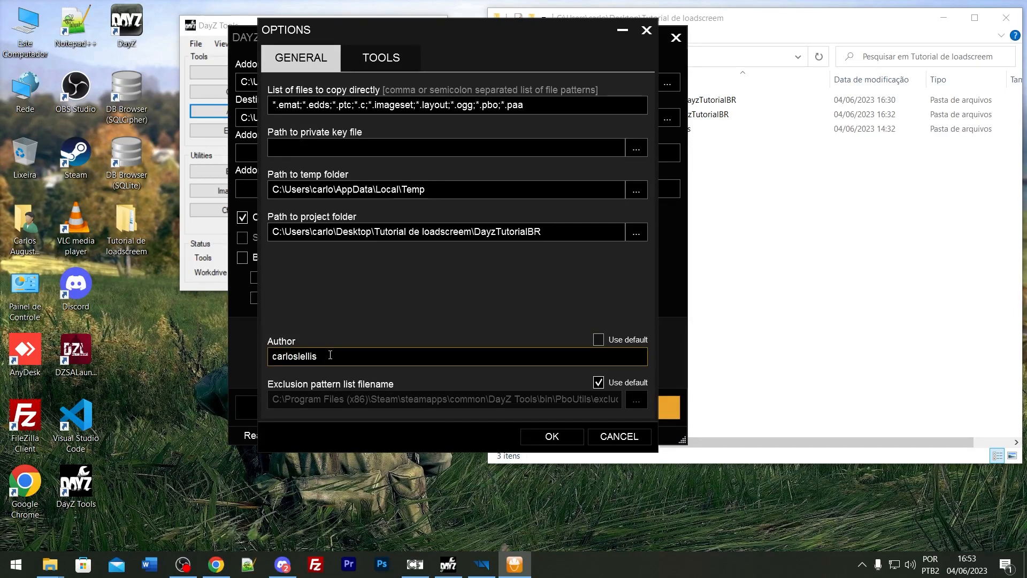
{"action": "left_click", "coordinate": [598, 339]}
{"action": "left_click", "coordinate": [551, 435]}
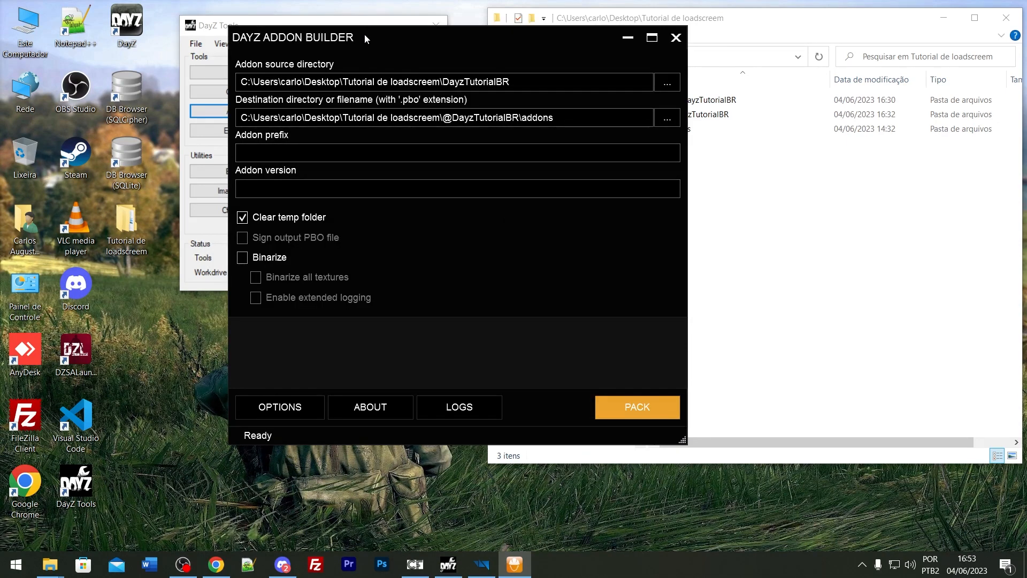
Select the DayzTutorialBR folder inside Tutorial de loadscreem as the addon source directory.
{"action": "left_click_drag", "start_coordinate": [364, 33], "coordinate": [405, 35]}
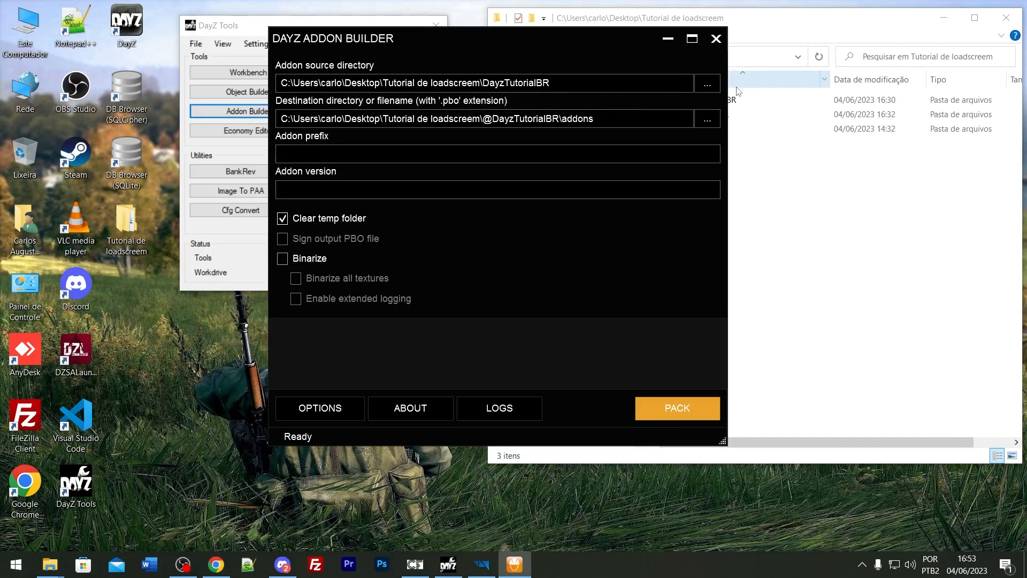
{"action": "left_click", "coordinate": [707, 85]}
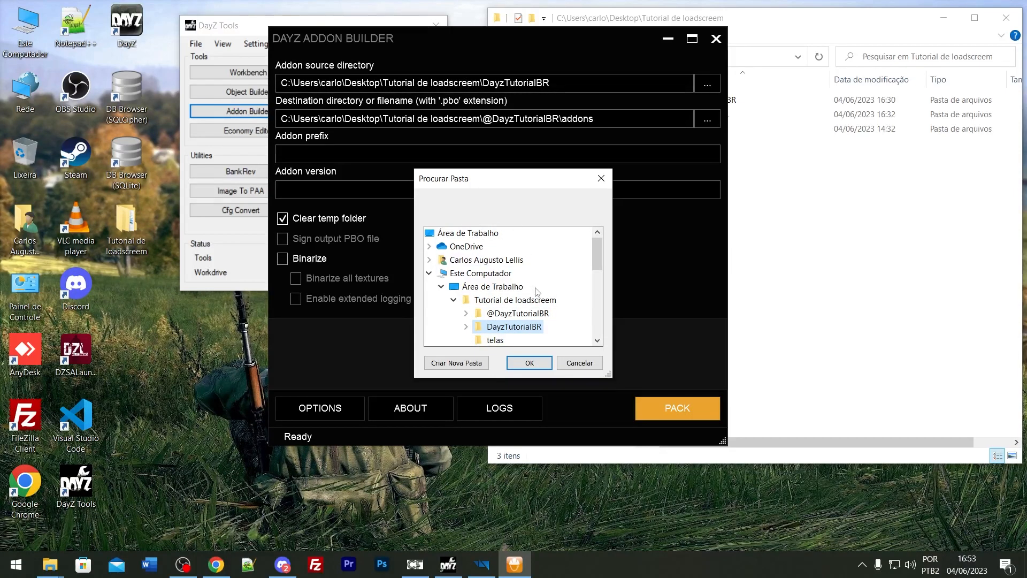
{"action": "scroll", "coordinate": [537, 291], "scroll_direction": "down", "scroll_amount": 1}
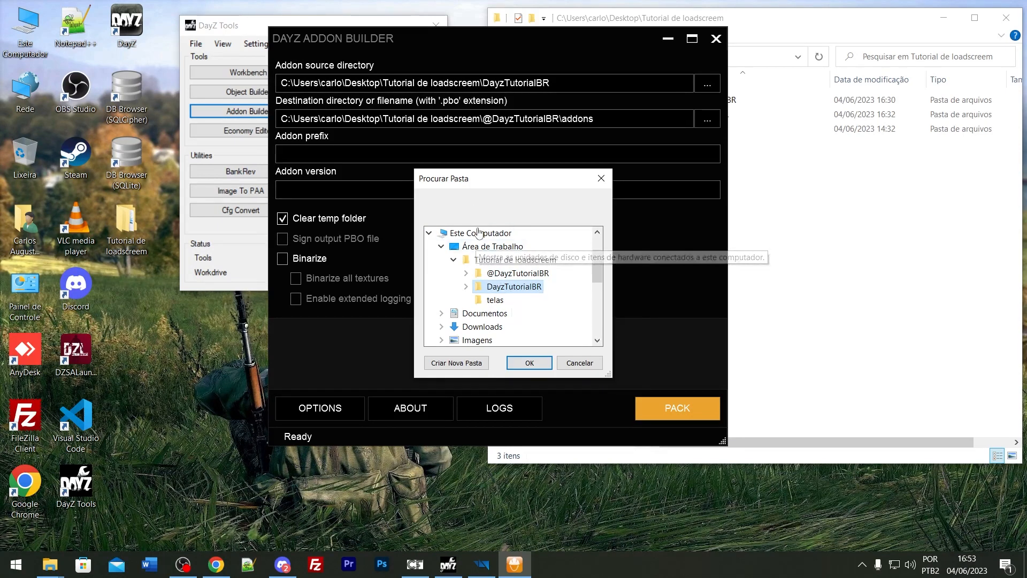
{"action": "double_click", "coordinate": [495, 287]}
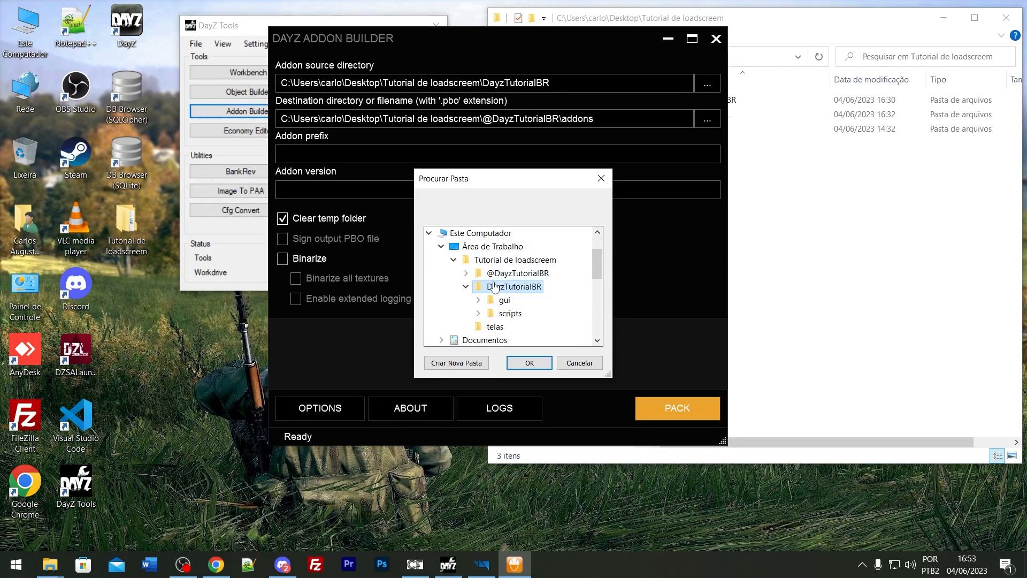
{"action": "left_click", "coordinate": [542, 363]}
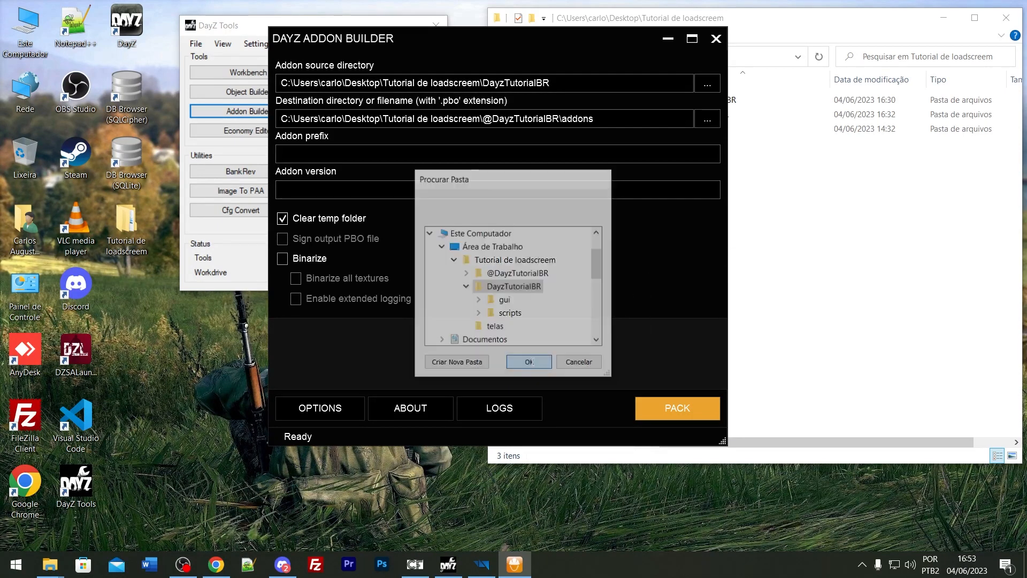
{"action": "left_click", "coordinate": [707, 120]}
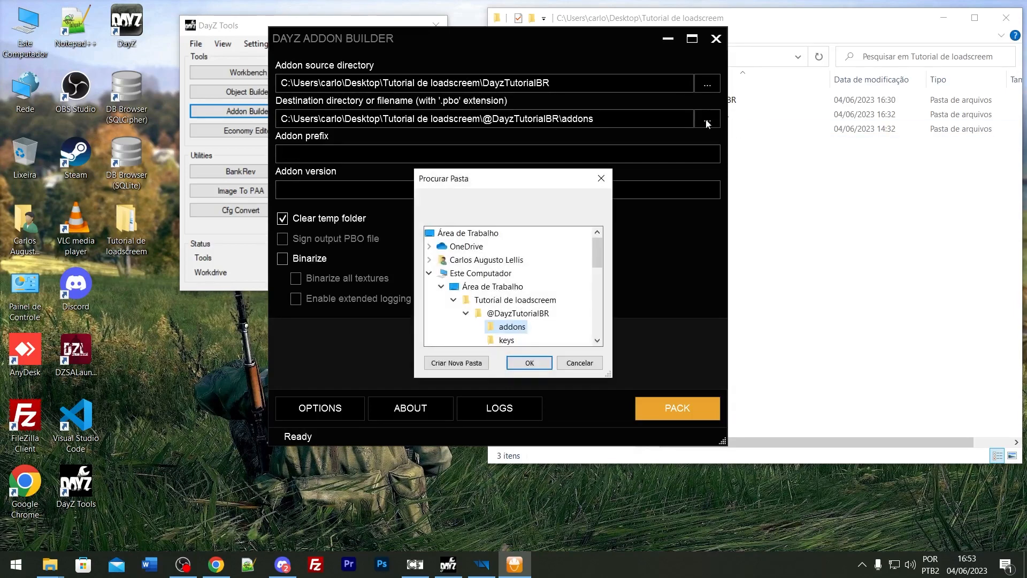
{"action": "left_click", "coordinate": [512, 314]}
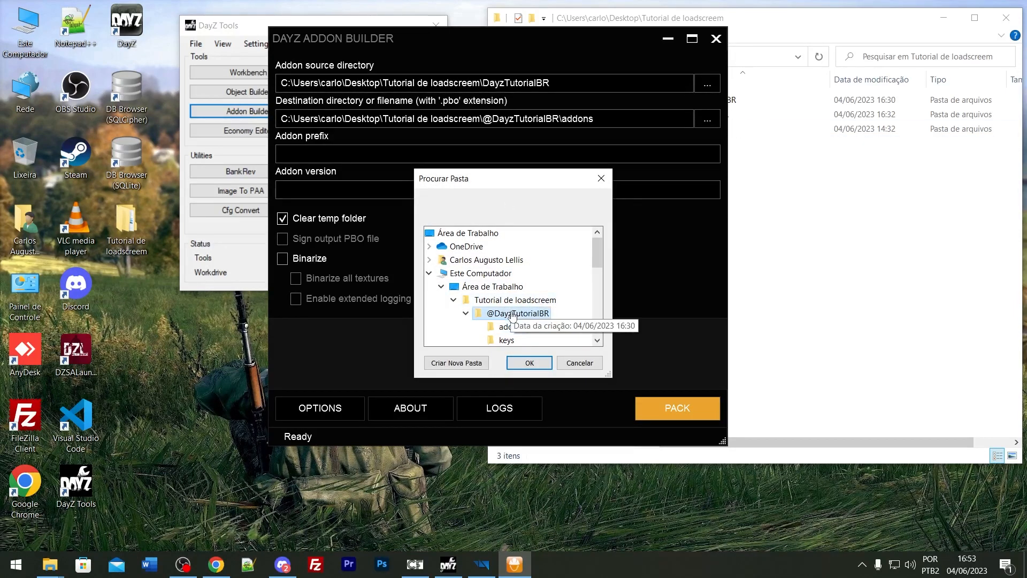
{"action": "left_click", "coordinate": [503, 329]}
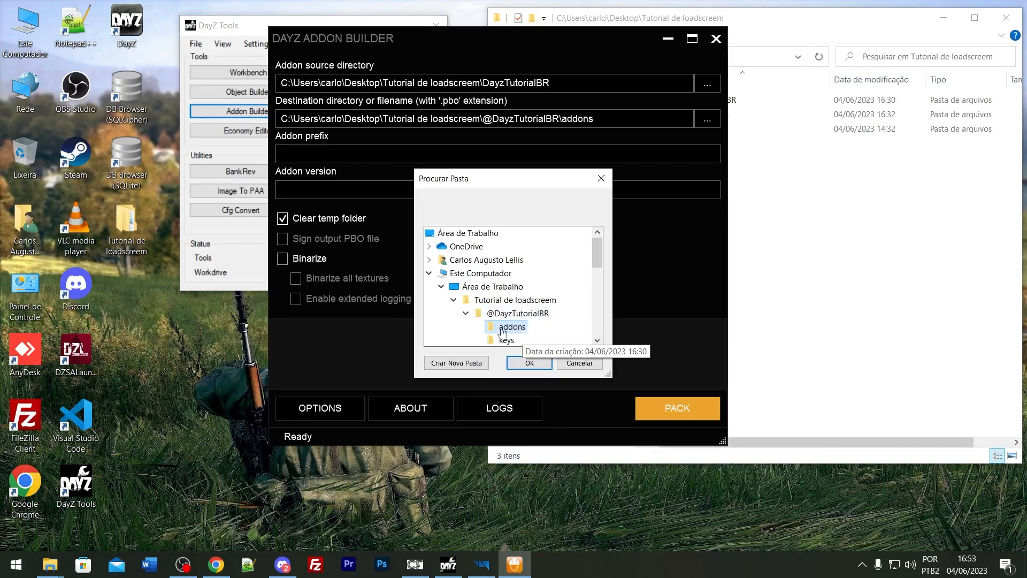
{"action": "scroll", "coordinate": [505, 321], "scroll_direction": "down", "scroll_amount": 1}
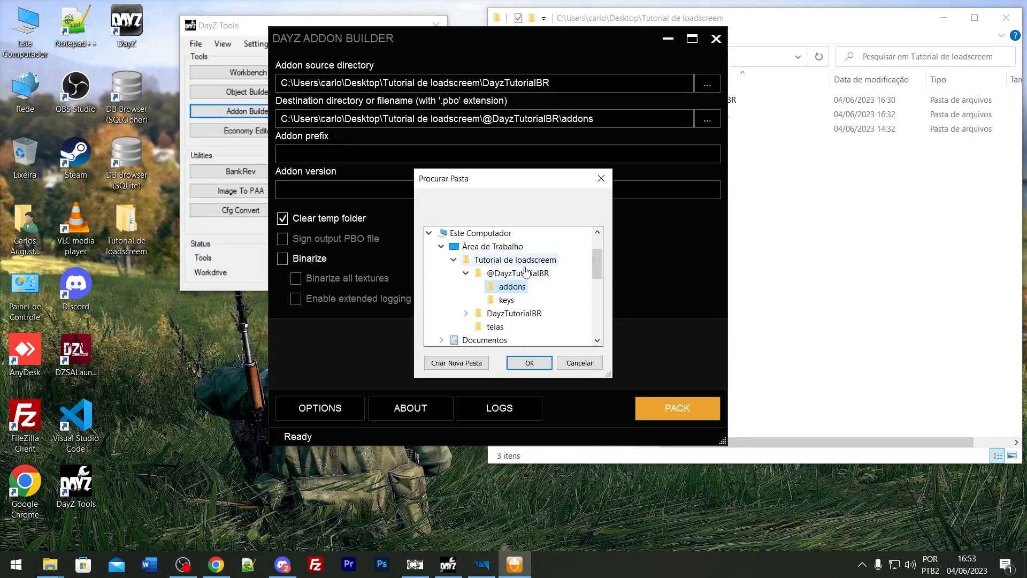
{"action": "left_click", "coordinate": [466, 274]}
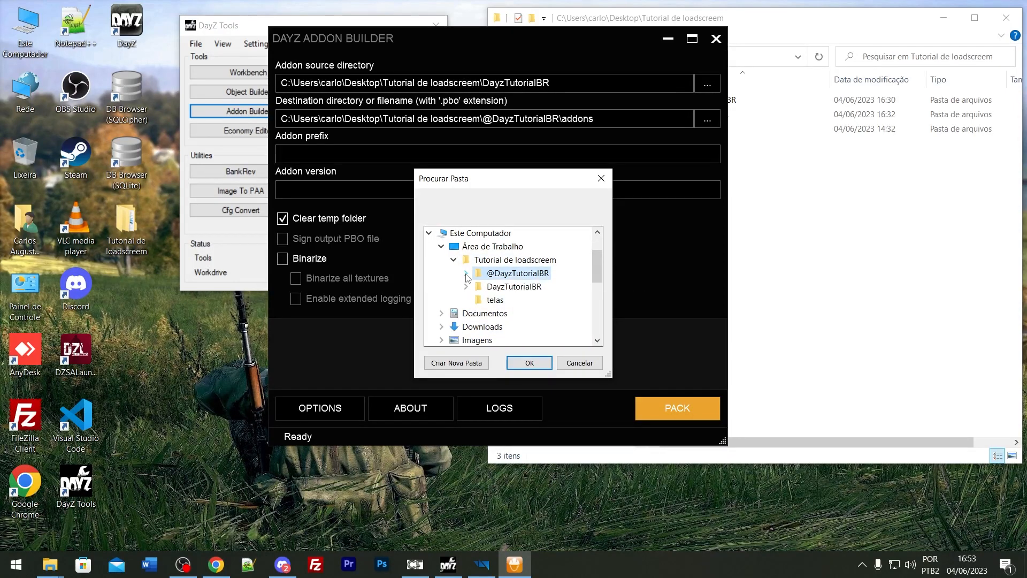
{"action": "left_click", "coordinate": [466, 273]}
{"action": "left_click", "coordinate": [510, 287]}
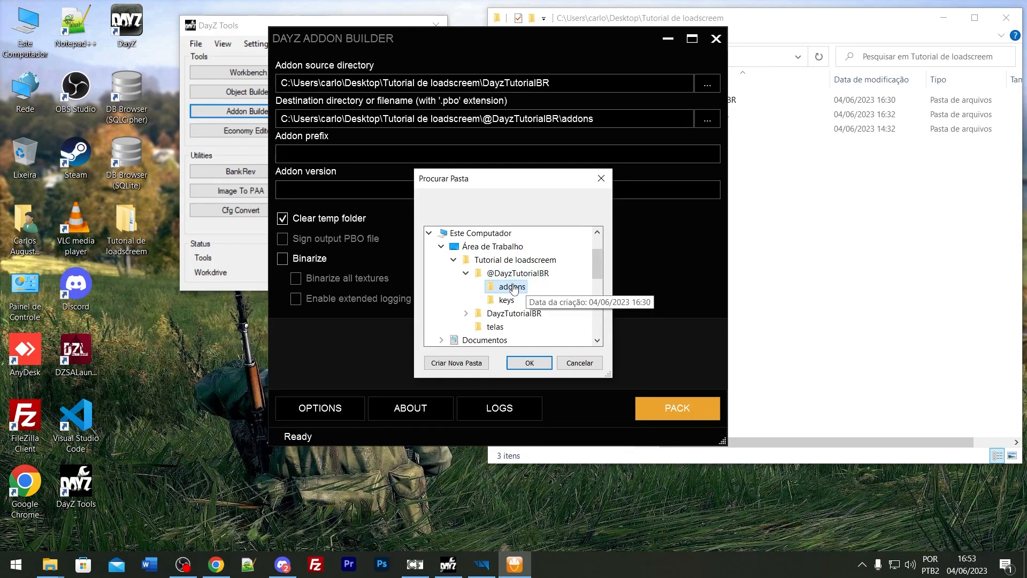
{"action": "left_click", "coordinate": [529, 363]}
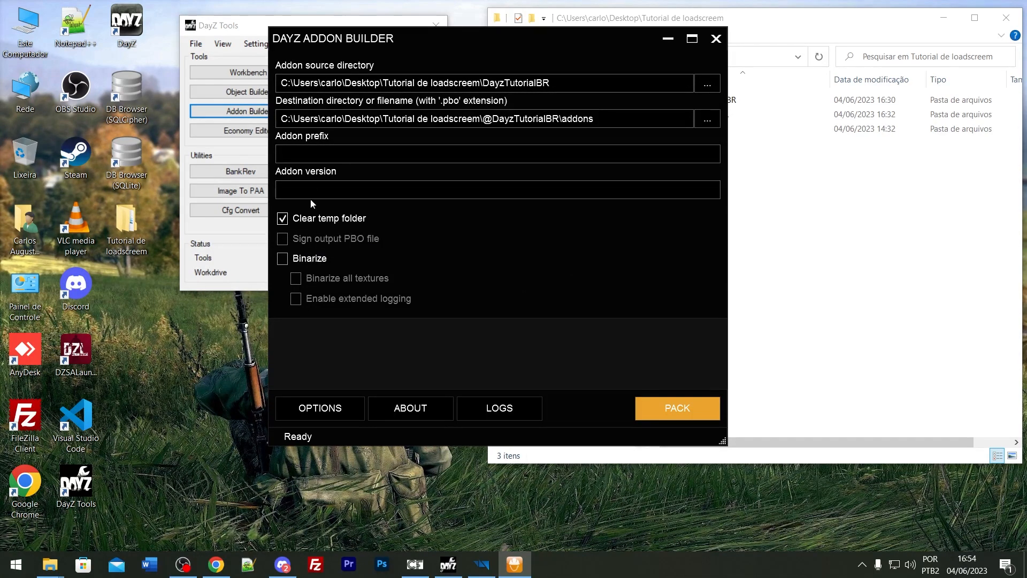
{"action": "left_click_drag", "start_coordinate": [496, 43], "coordinate": [308, 53]}
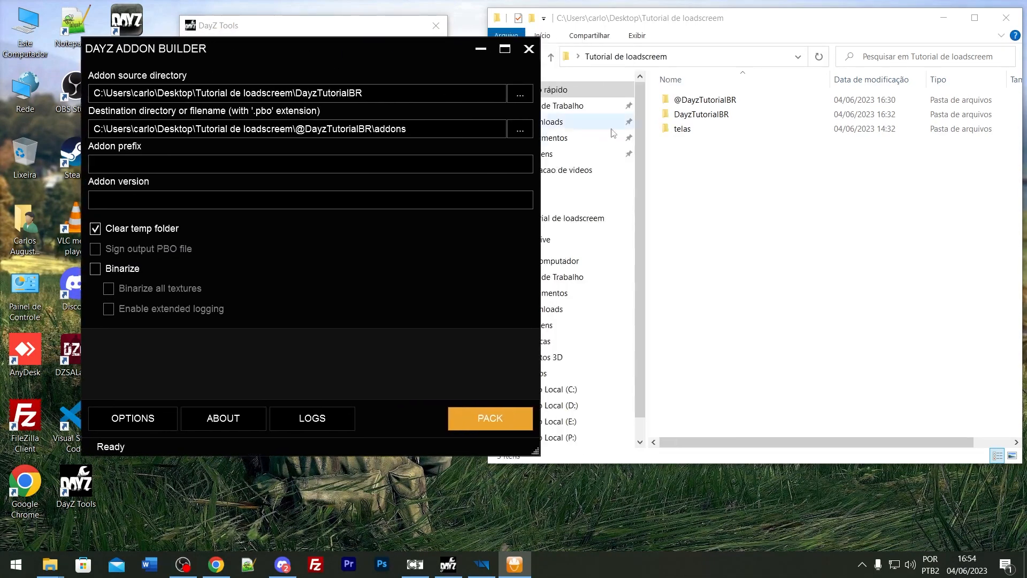
{"action": "left_click", "coordinate": [474, 424]}
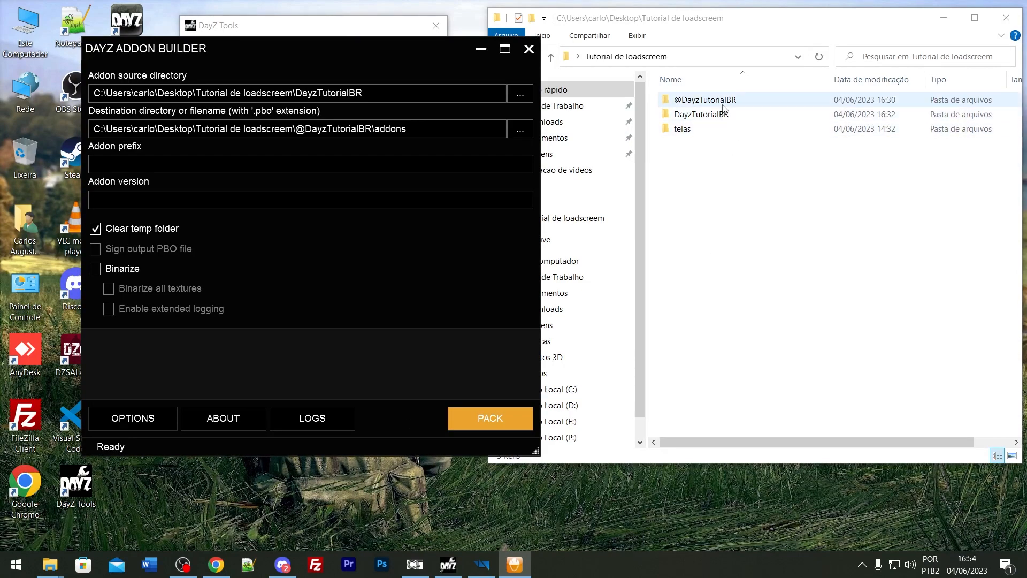
{"action": "double_click", "coordinate": [720, 101]}
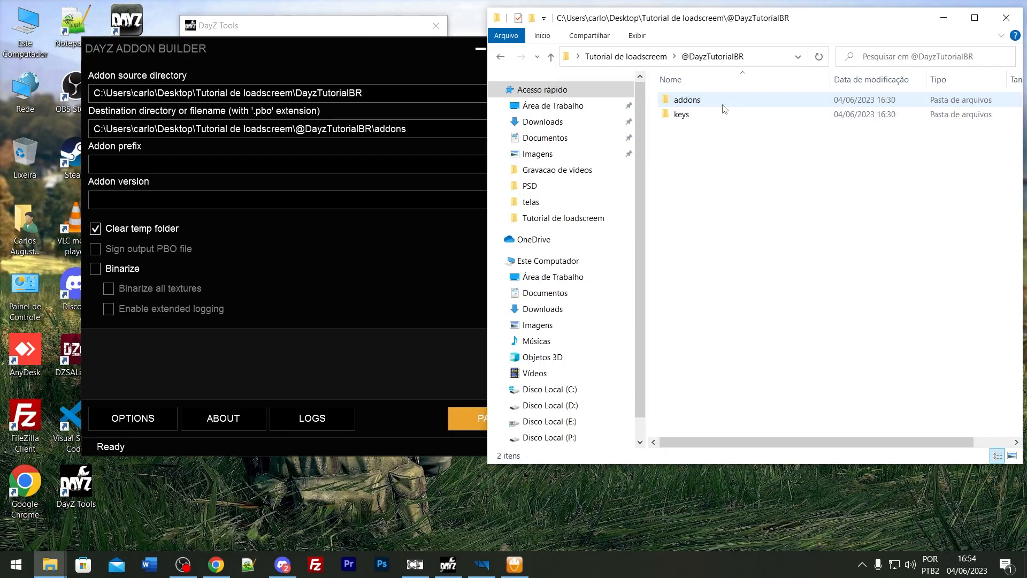
{"action": "double_click", "coordinate": [688, 100]}
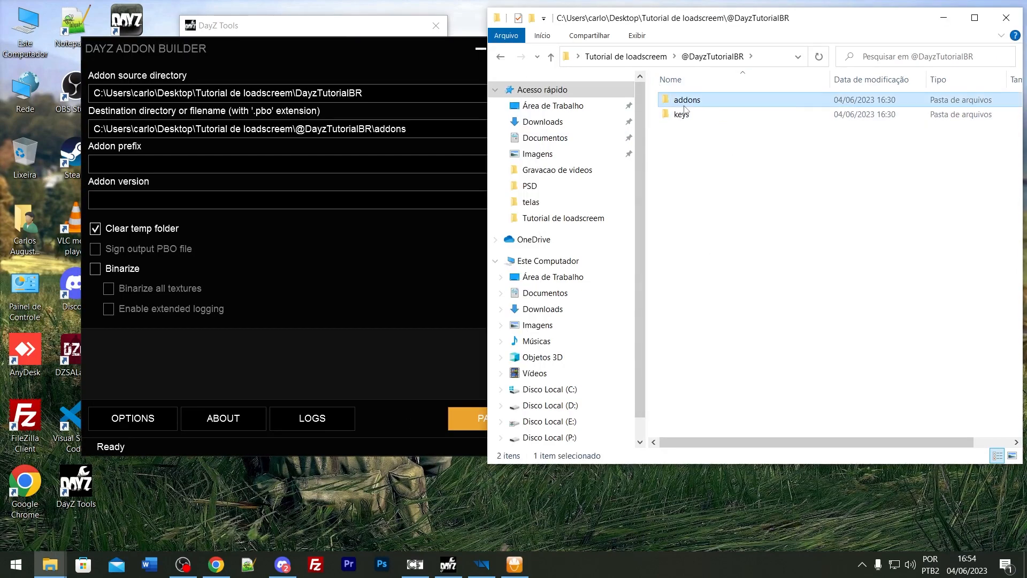
{"action": "left_click", "coordinate": [500, 56]}
{"action": "double_click", "coordinate": [681, 114]}
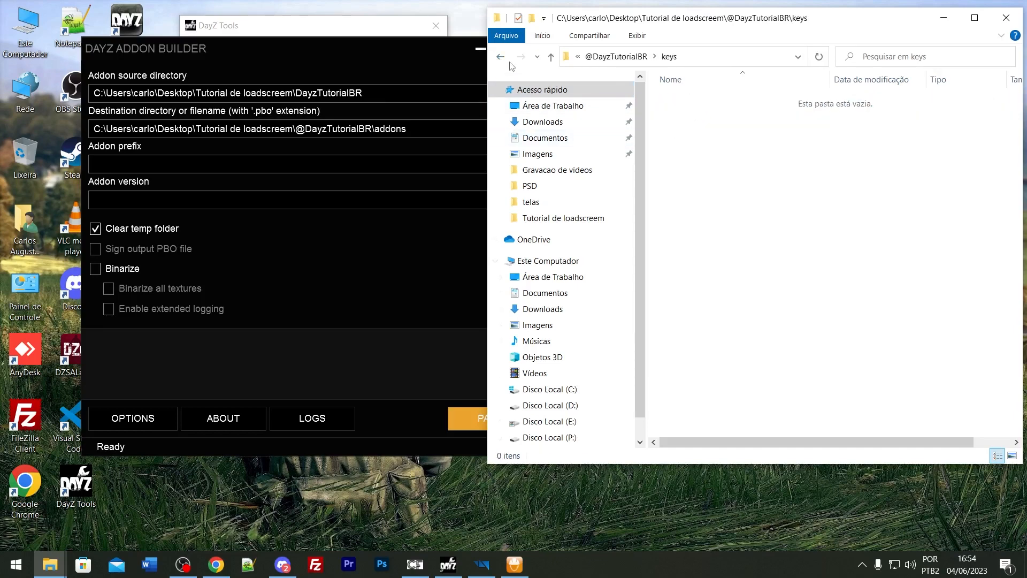
{"action": "left_click", "coordinate": [500, 57]}
{"action": "double_click", "coordinate": [682, 99]}
{"action": "left_click_drag", "start_coordinate": [323, 39], "coordinate": [288, 34]}
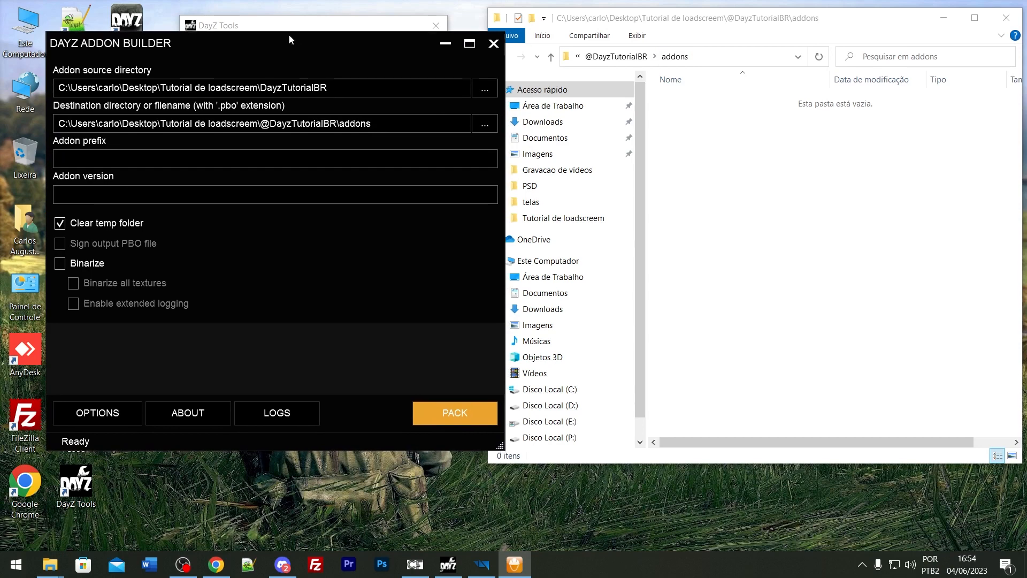
{"action": "left_click", "coordinate": [438, 408]}
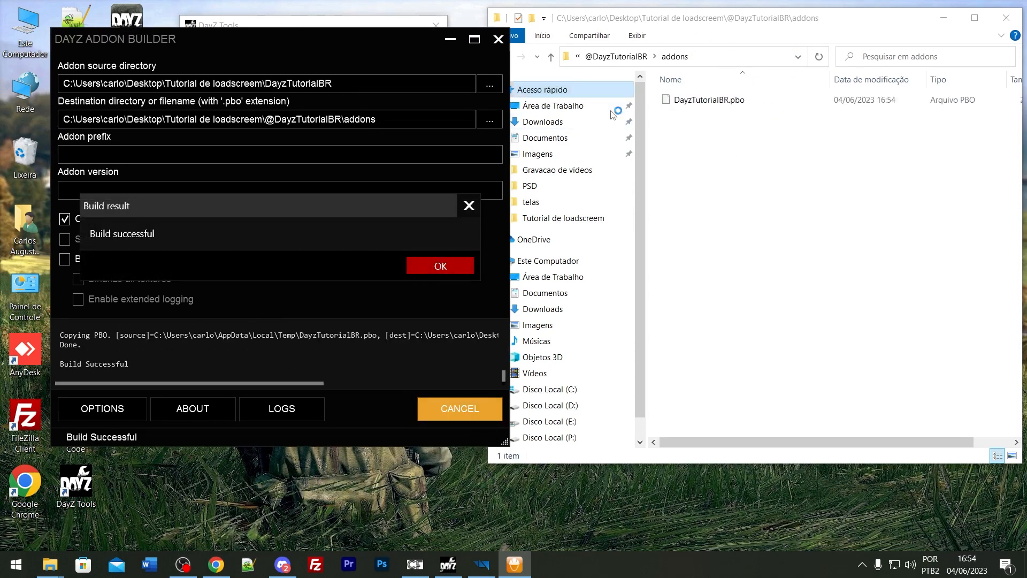
{"action": "left_click", "coordinate": [434, 265]}
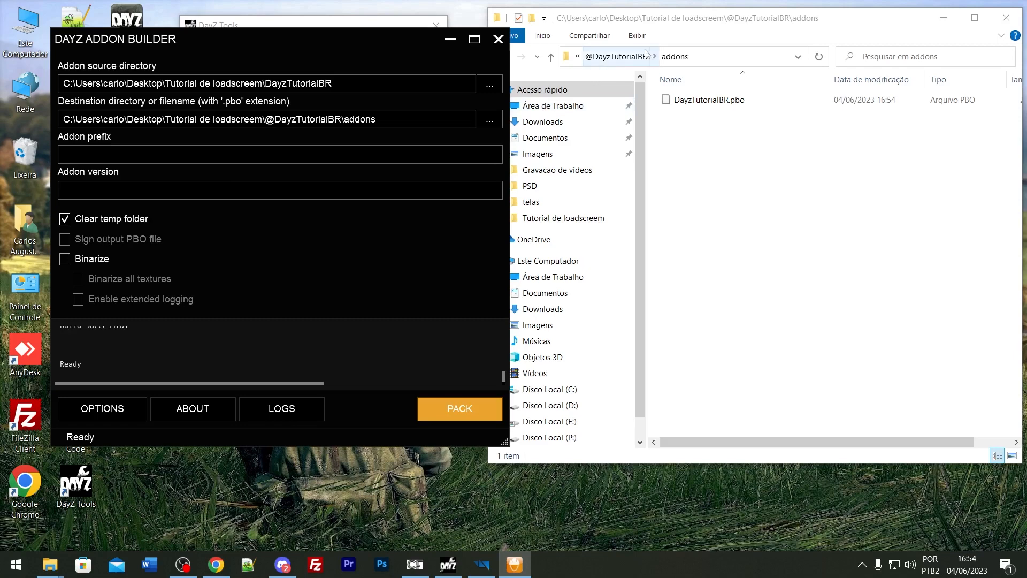
{"action": "left_click", "coordinate": [615, 56]}
{"action": "double_click", "coordinate": [681, 114]}
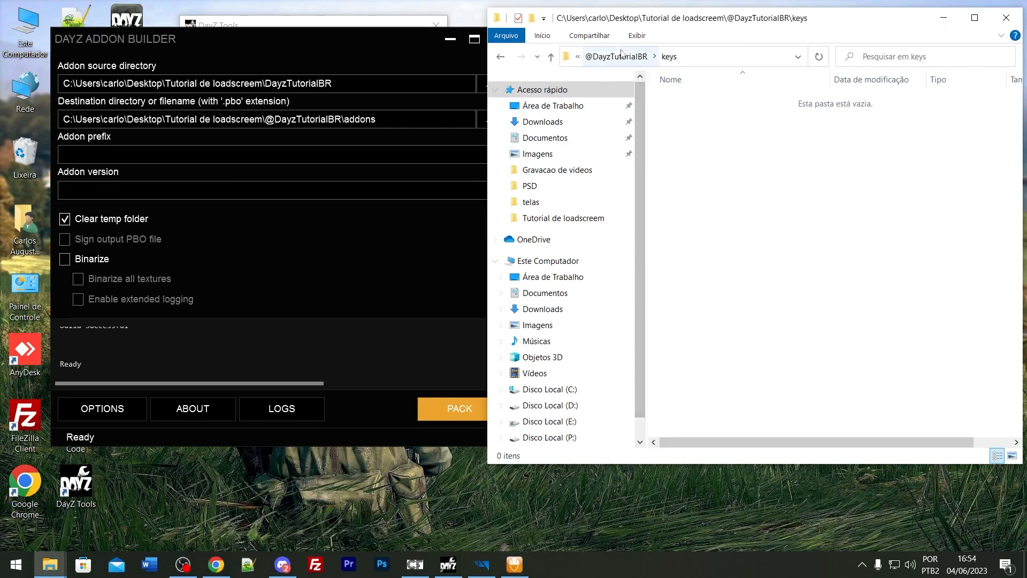
{"action": "key", "text": "BackSpace"}
{"action": "double_click", "coordinate": [672, 99]}
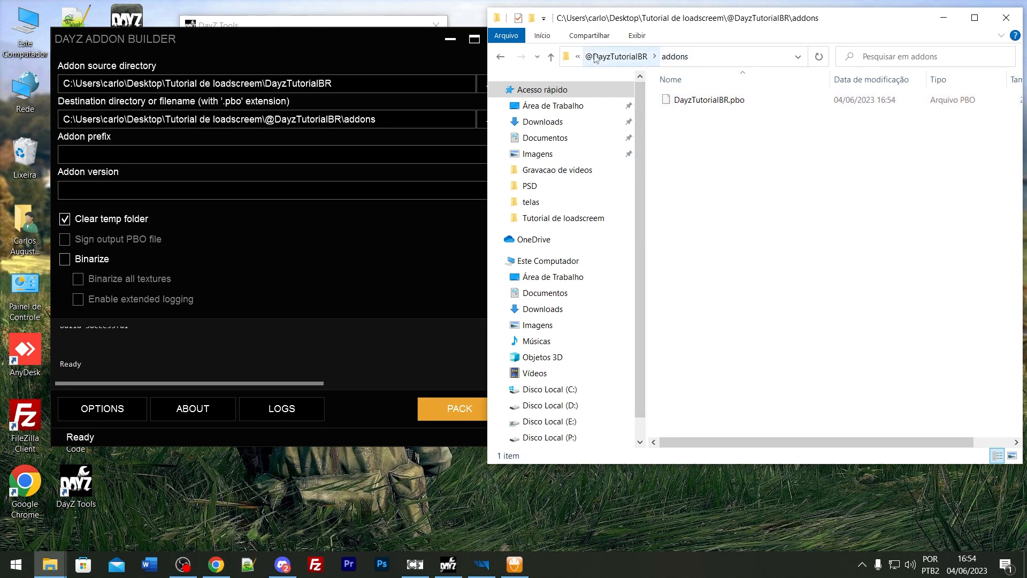
{"action": "left_click", "coordinate": [352, 119]}
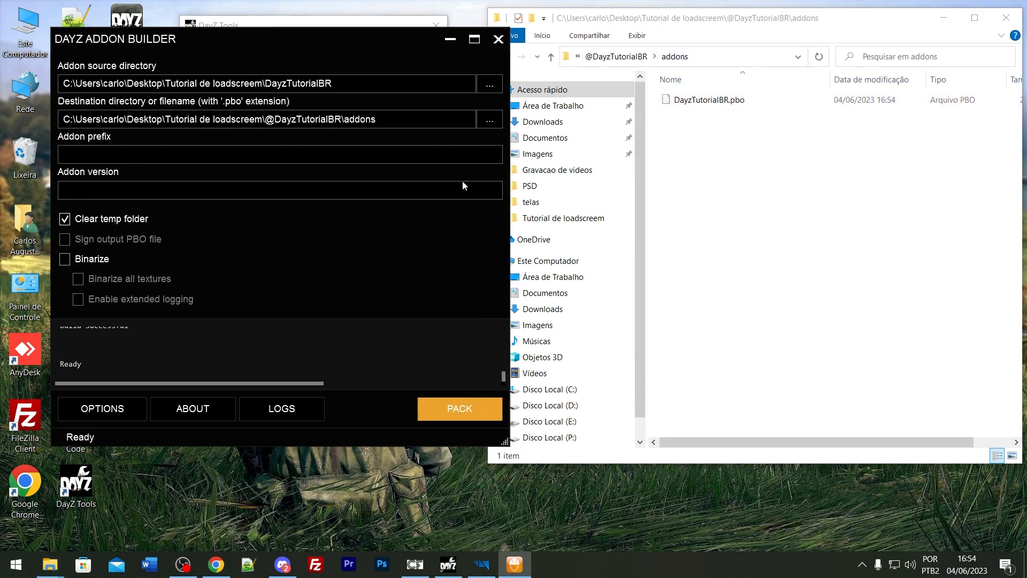
{"action": "left_click", "coordinate": [503, 40]}
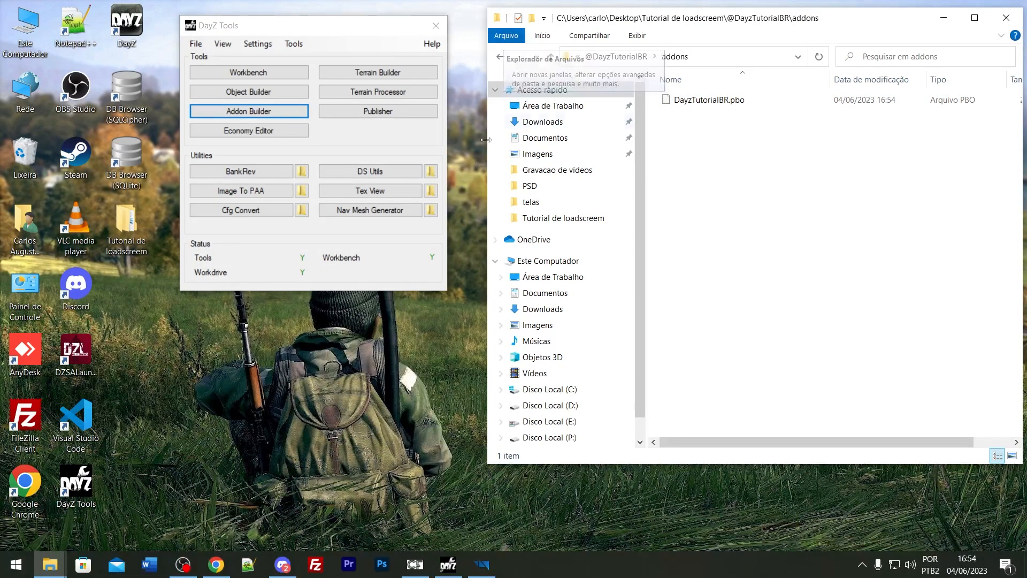
{"action": "left_click", "coordinate": [182, 565]}
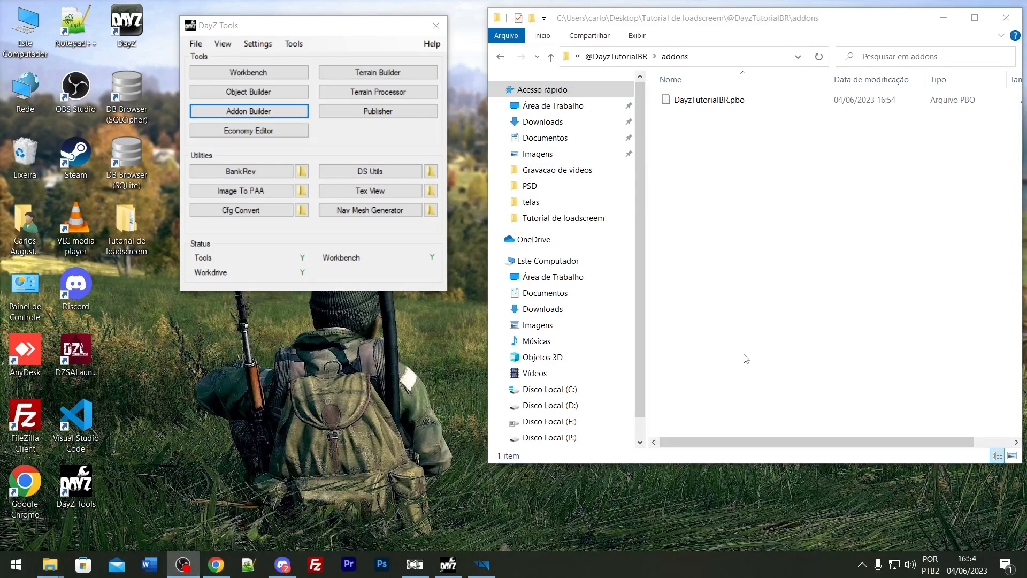
{"action": "left_click", "coordinate": [740, 18]}
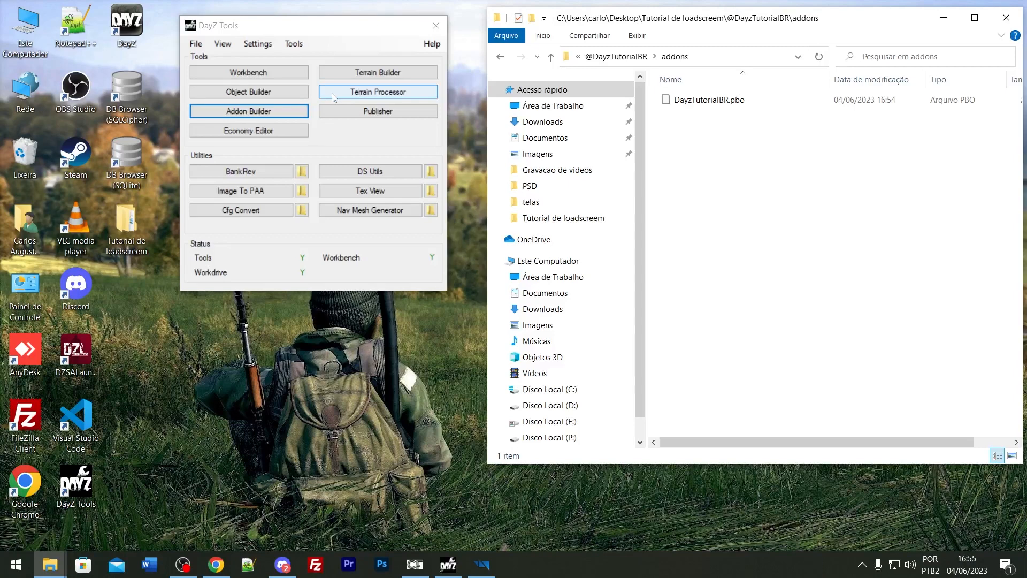
{"action": "left_click", "coordinate": [403, 171]}
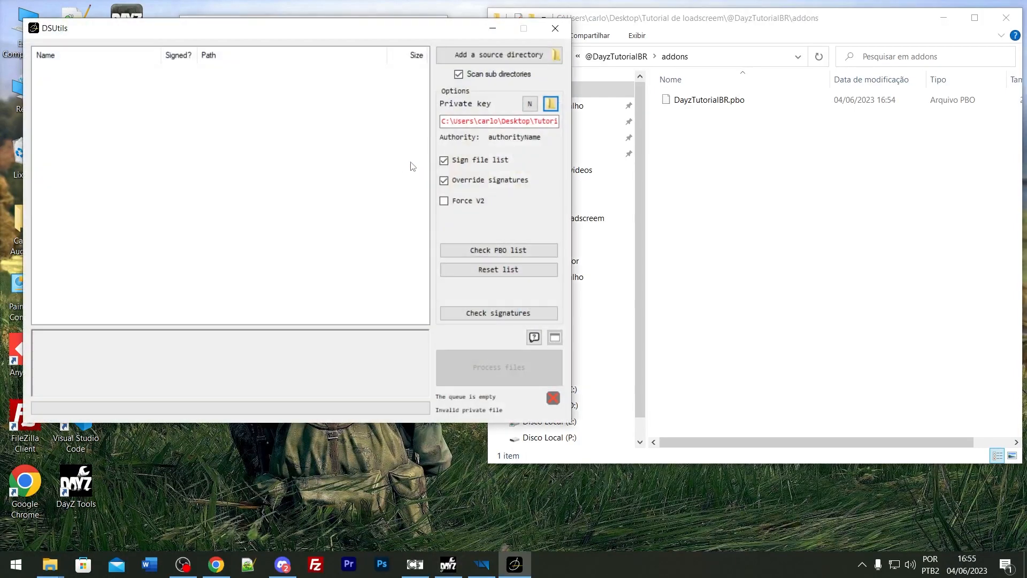
{"action": "left_click_drag", "start_coordinate": [383, 34], "coordinate": [471, 76]}
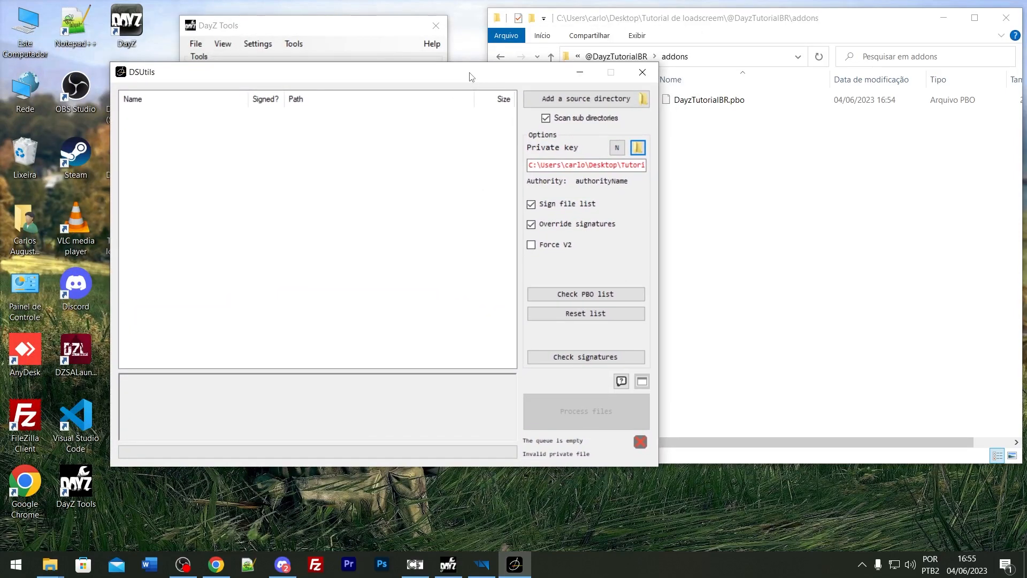
{"action": "left_click", "coordinate": [598, 100]}
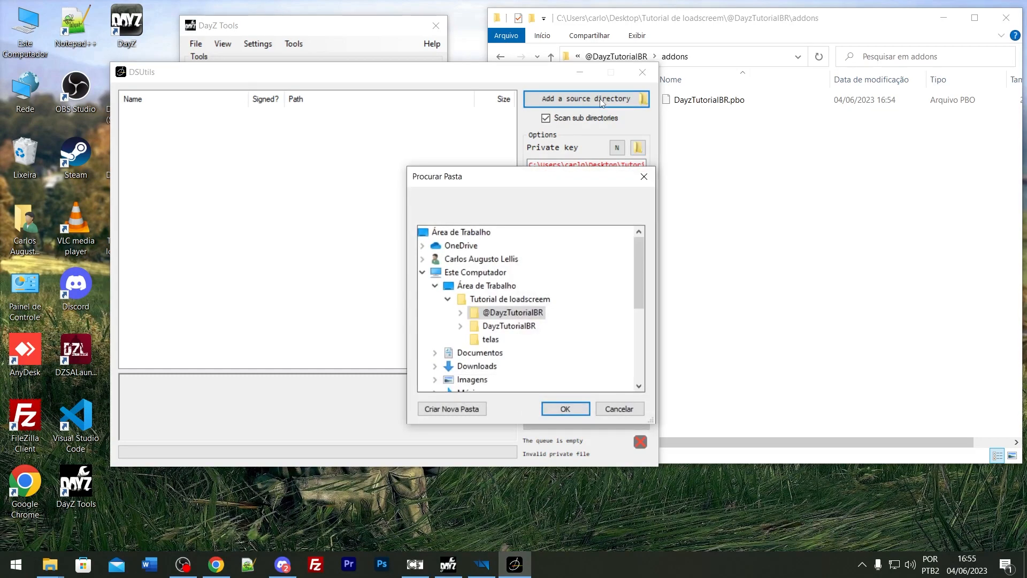
{"action": "left_click", "coordinate": [526, 315]}
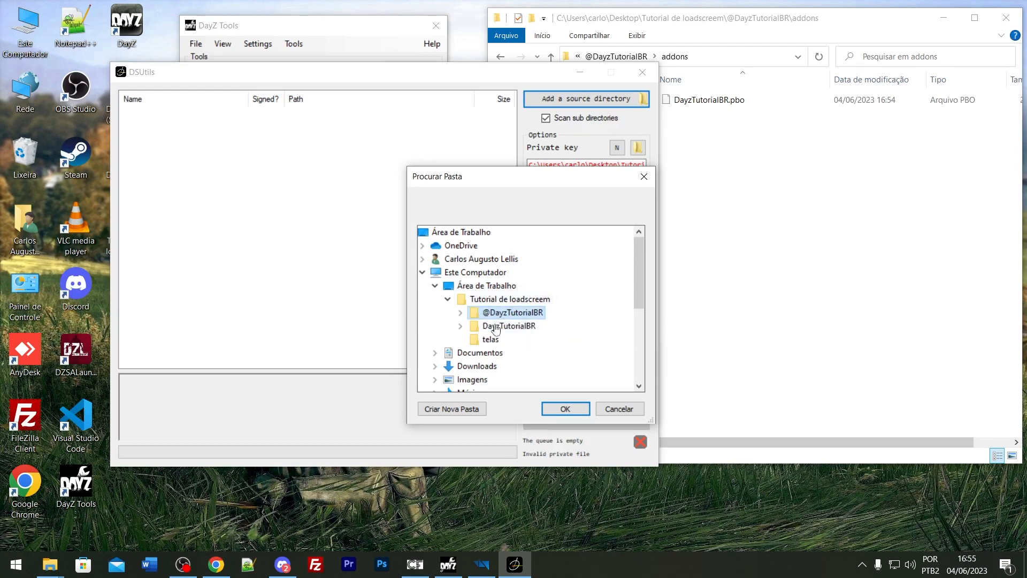
{"action": "left_click", "coordinate": [558, 410]}
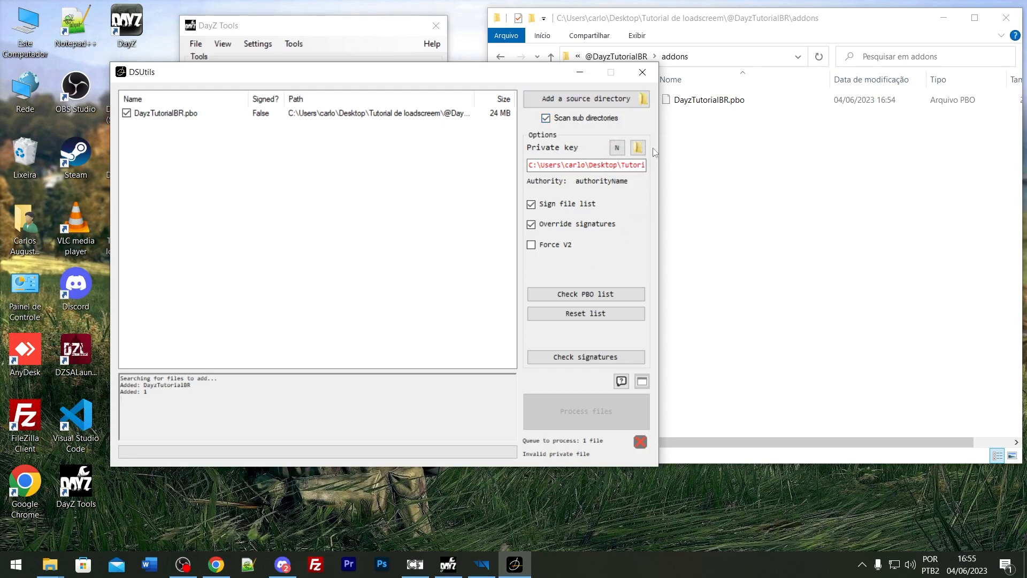
Open the creation form for a new private key with DayzTutorialBR as the authority name.
{"action": "left_click", "coordinate": [617, 147]}
{"action": "left_click_drag", "start_coordinate": [122, 51], "coordinate": [274, 92]}
{"action": "left_click", "coordinate": [353, 95]}
{"action": "left_click", "coordinate": [317, 97]}
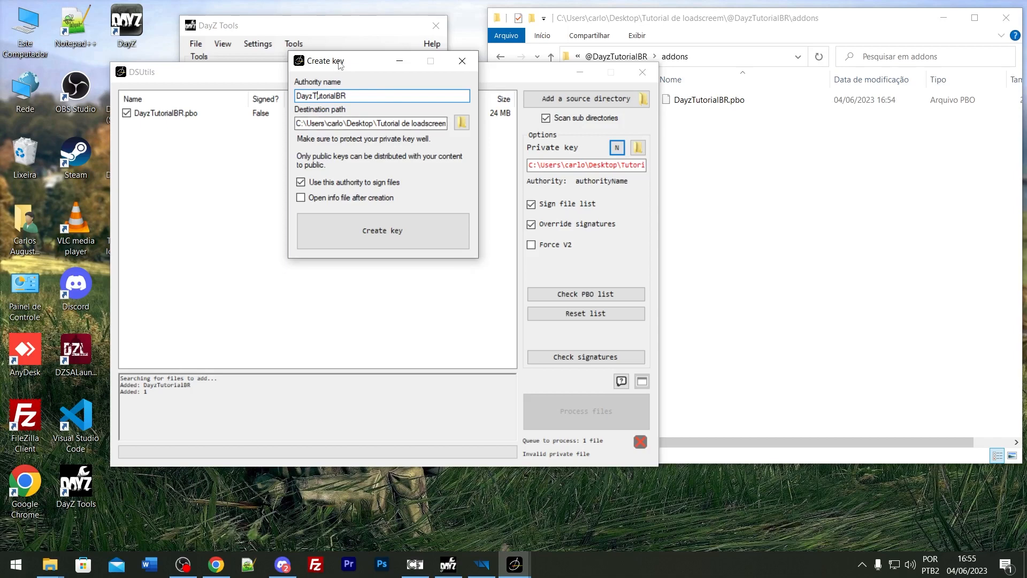
{"action": "left_click_drag", "start_coordinate": [359, 95], "coordinate": [292, 95]}
{"action": "left_click", "coordinate": [361, 95]}
{"action": "left_click_drag", "start_coordinate": [360, 95], "coordinate": [276, 86]}
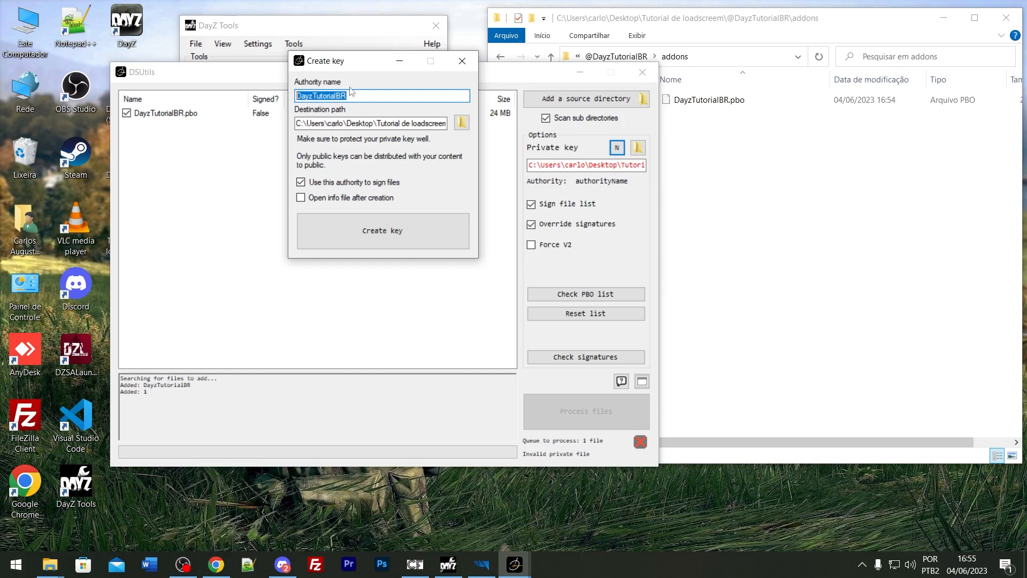
{"action": "left_click", "coordinate": [461, 123]}
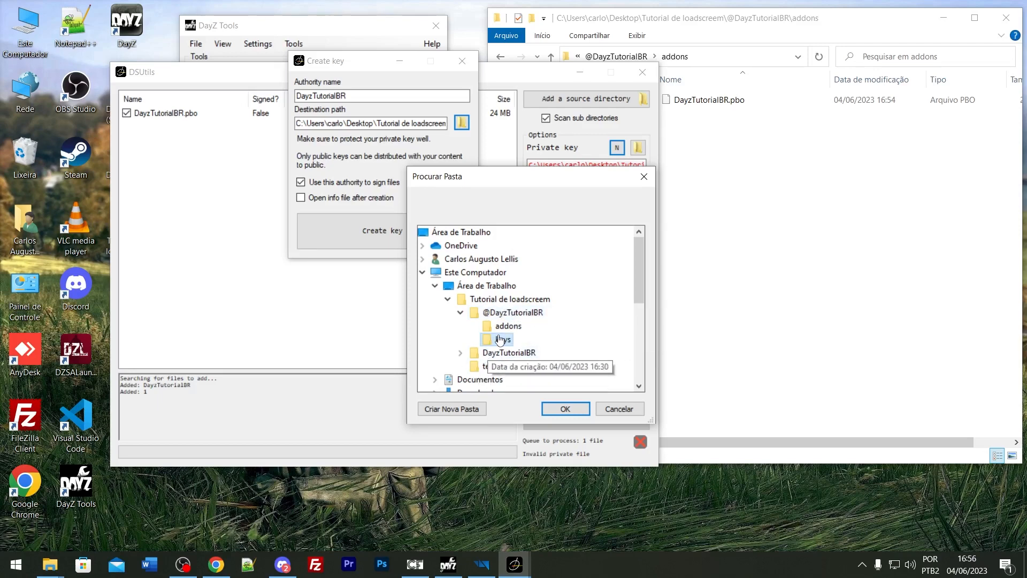
{"action": "left_click", "coordinate": [461, 313]}
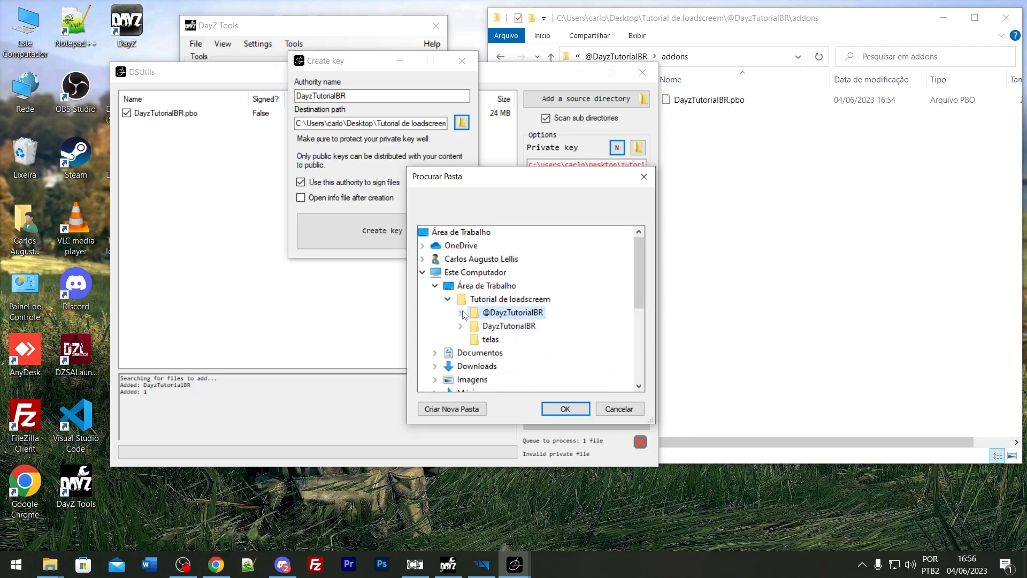
{"action": "left_click", "coordinate": [460, 312]}
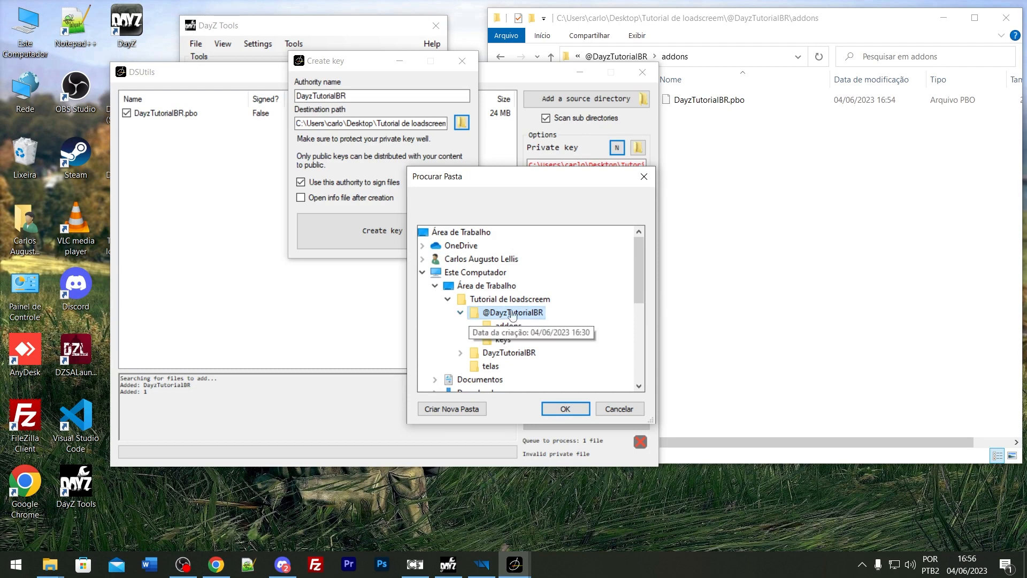
{"action": "left_click", "coordinate": [509, 338]}
{"action": "left_click", "coordinate": [565, 409]}
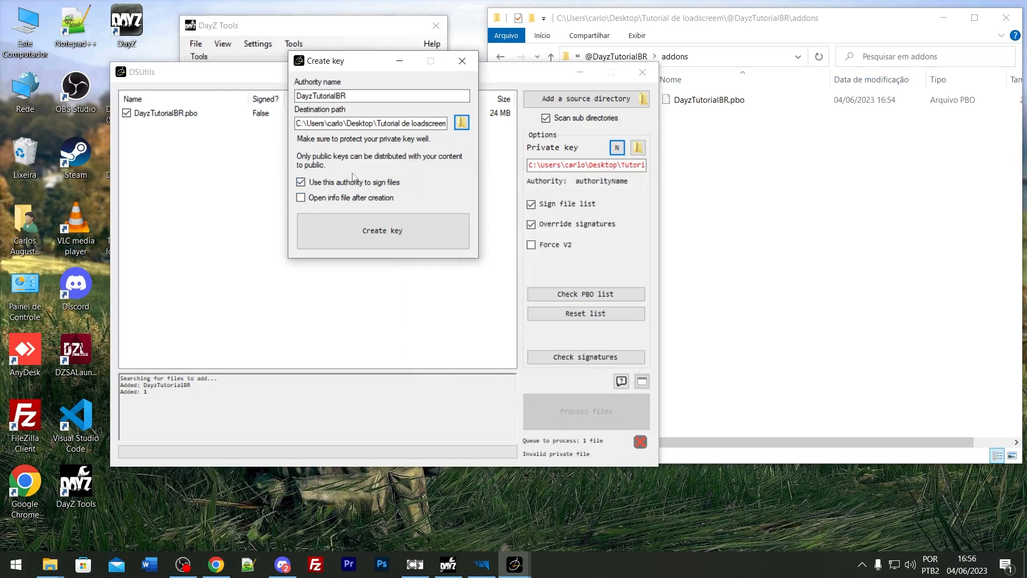
{"action": "left_click", "coordinate": [377, 227]}
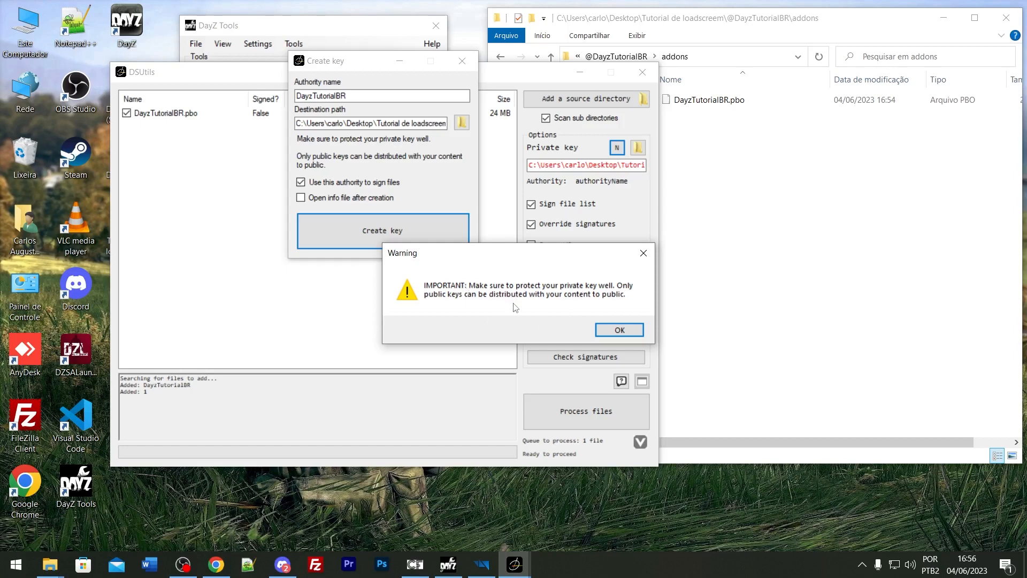
{"action": "left_click", "coordinate": [608, 330]}
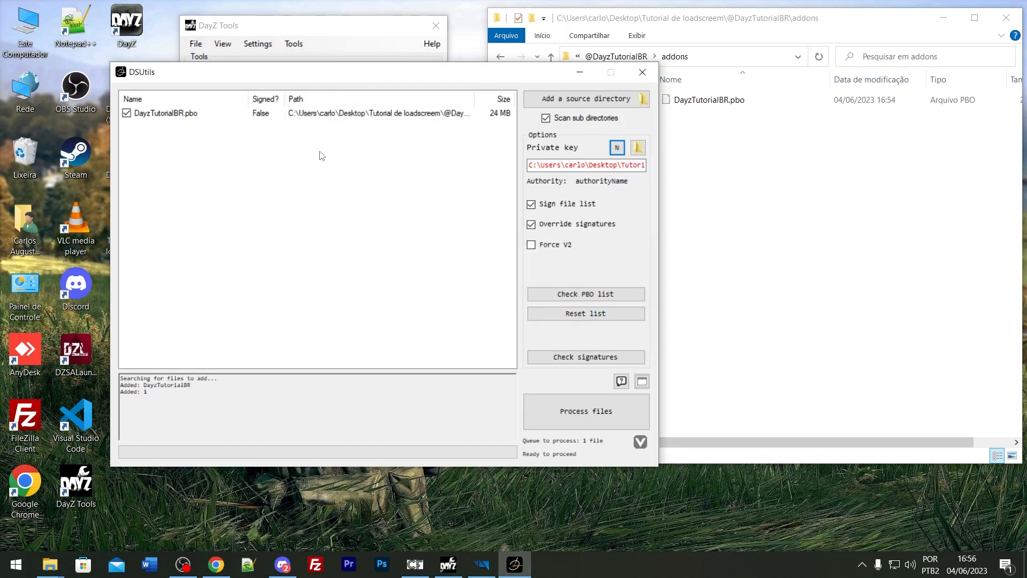
Sign DayzTutorialBR.pbo with the new key, accepting the signature override, and check the signature file in the addons folder.
{"action": "left_click", "coordinate": [576, 412]}
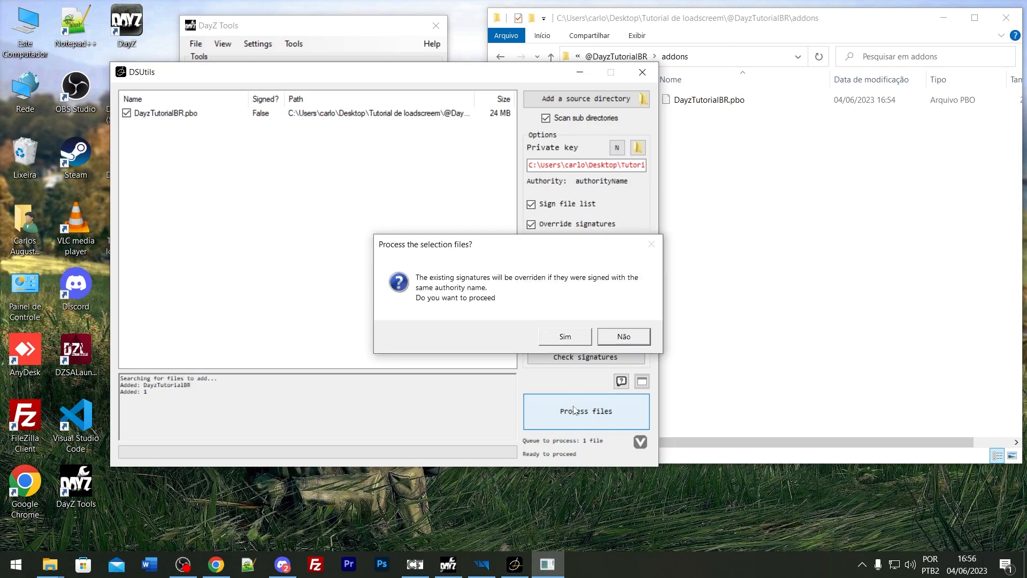
{"action": "left_click", "coordinate": [555, 336]}
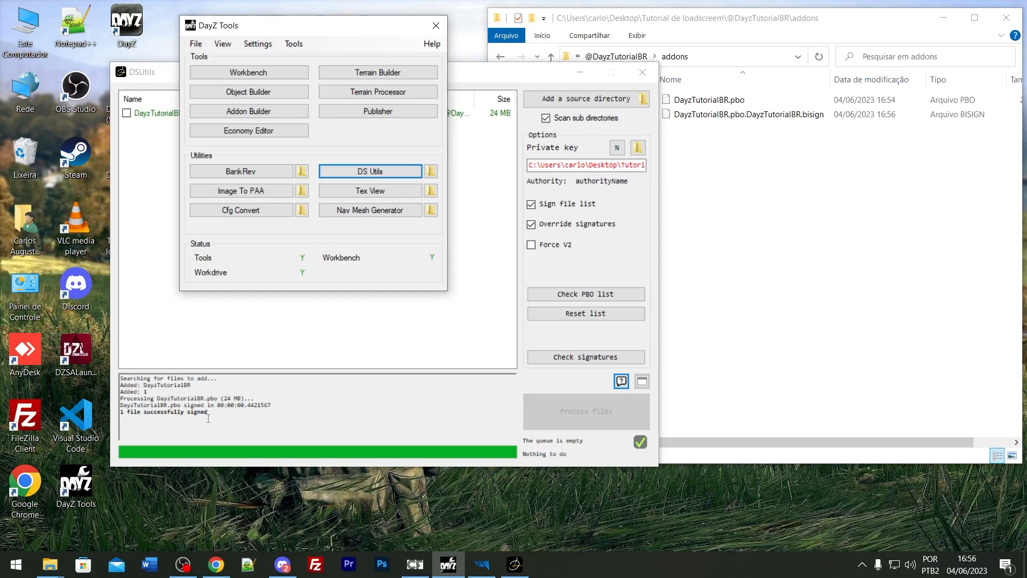
{"action": "left_click", "coordinate": [671, 141]}
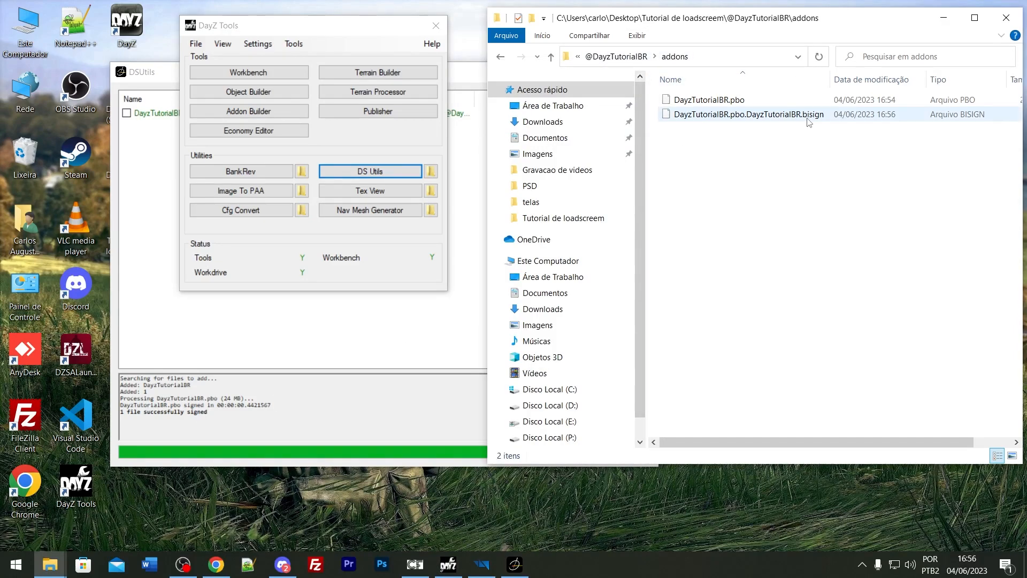
{"action": "left_click", "coordinate": [743, 101]}
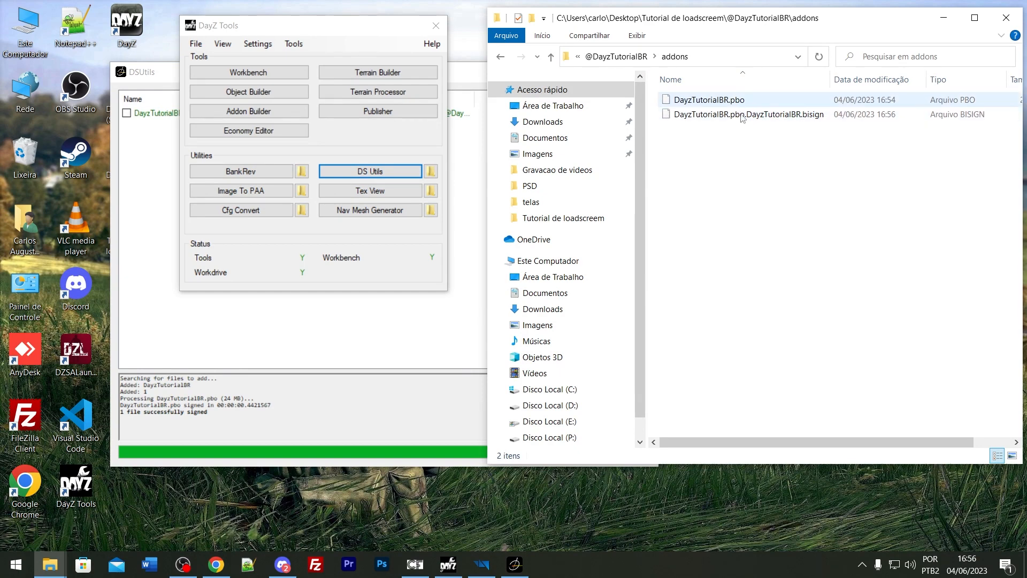
{"action": "left_click", "coordinate": [616, 57]}
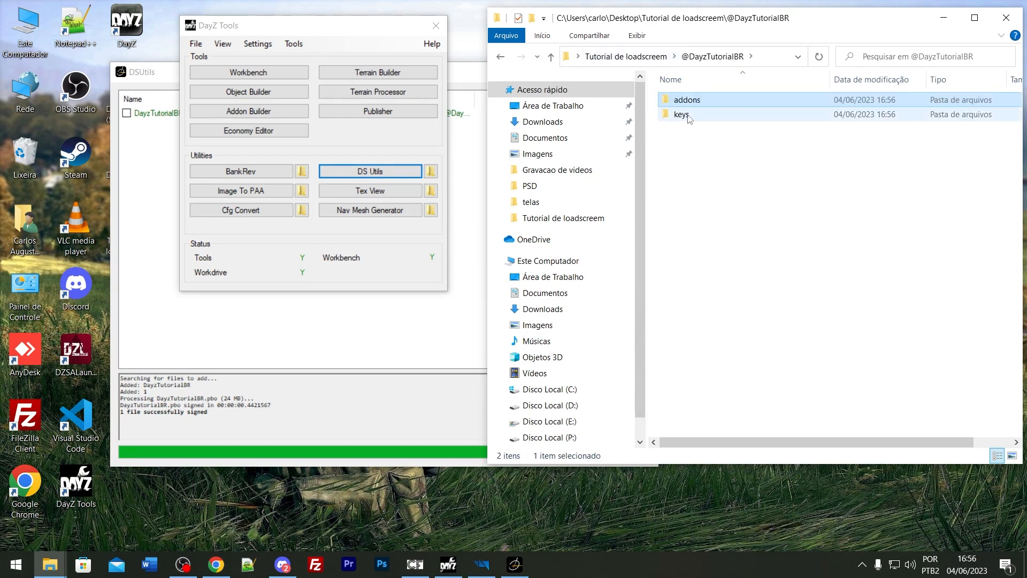
{"action": "double_click", "coordinate": [683, 114]}
{"action": "left_click_drag", "start_coordinate": [653, 58], "coordinate": [655, 59]}
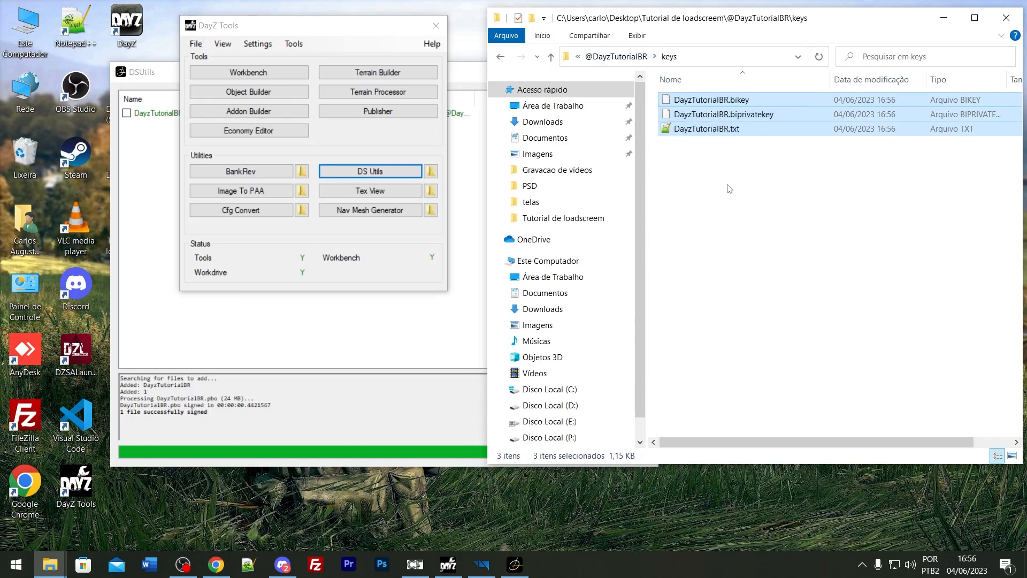
{"action": "left_click", "coordinate": [723, 185]}
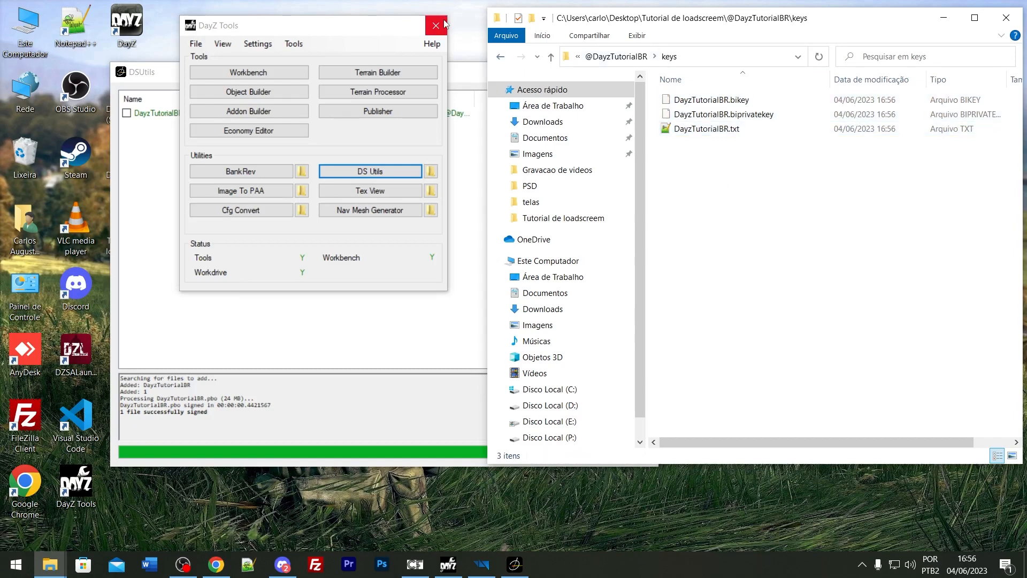
{"action": "left_click", "coordinate": [473, 169]}
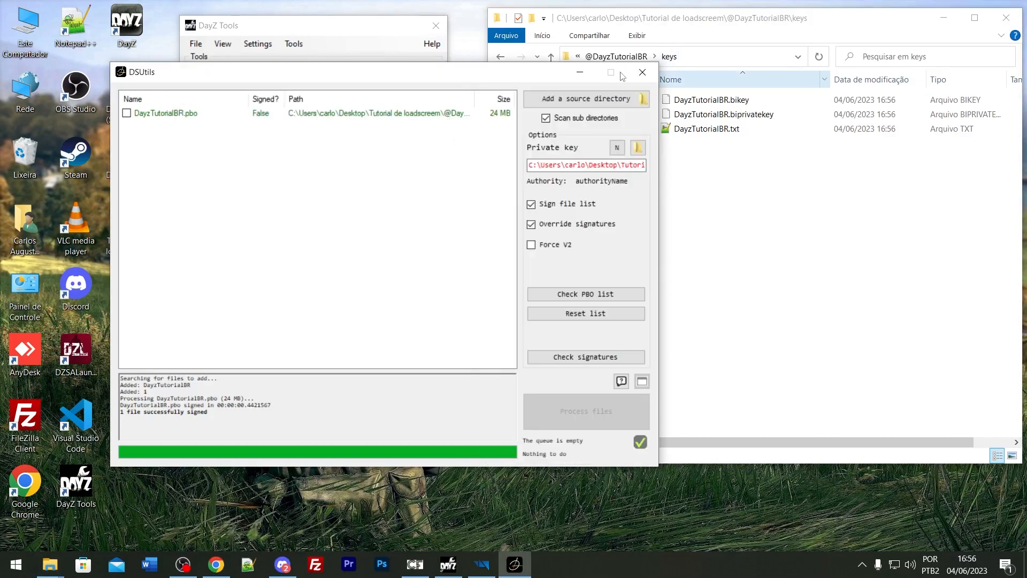
{"action": "left_click", "coordinate": [645, 71]}
{"action": "left_click_drag", "start_coordinate": [770, 187], "coordinate": [680, 117]}
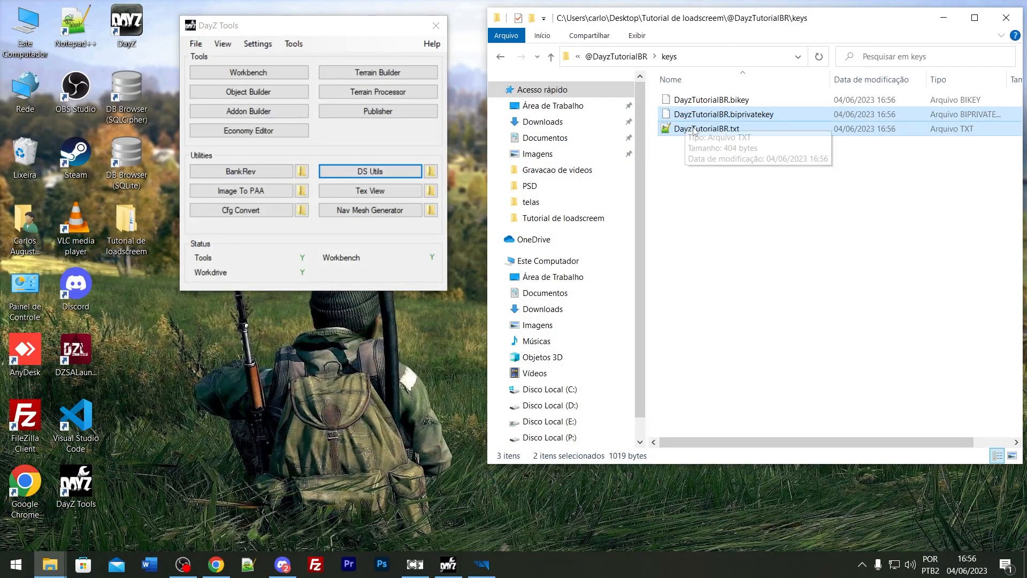
{"action": "left_click", "coordinate": [756, 147]}
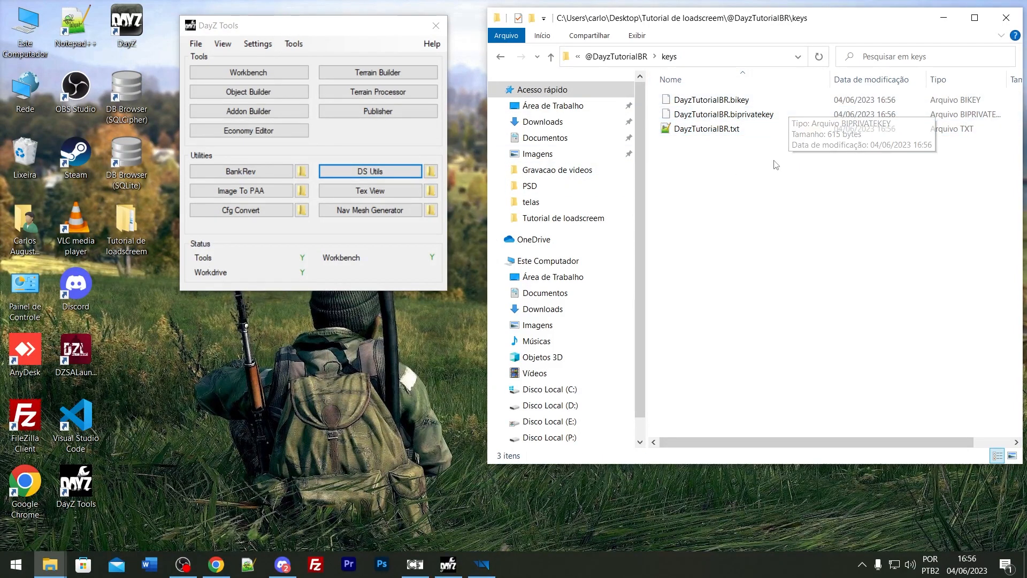
{"action": "left_click_drag", "start_coordinate": [773, 160], "coordinate": [684, 122]}
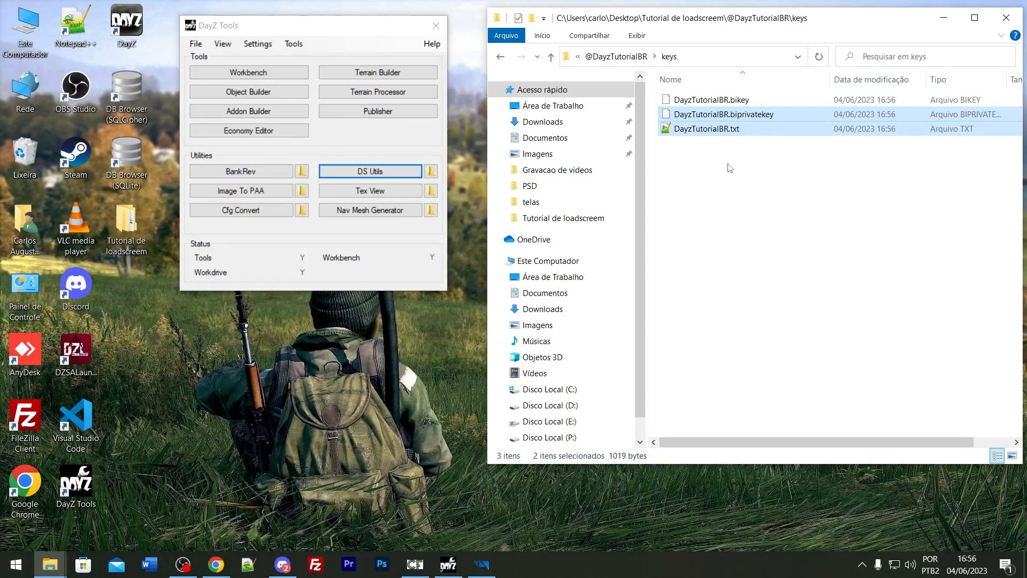
{"action": "left_click_drag", "start_coordinate": [765, 181], "coordinate": [702, 111]}
{"action": "left_click_drag", "start_coordinate": [769, 155], "coordinate": [723, 121]}
{"action": "key", "text": "shift+Delete"}
{"action": "left_click", "coordinate": [560, 296]}
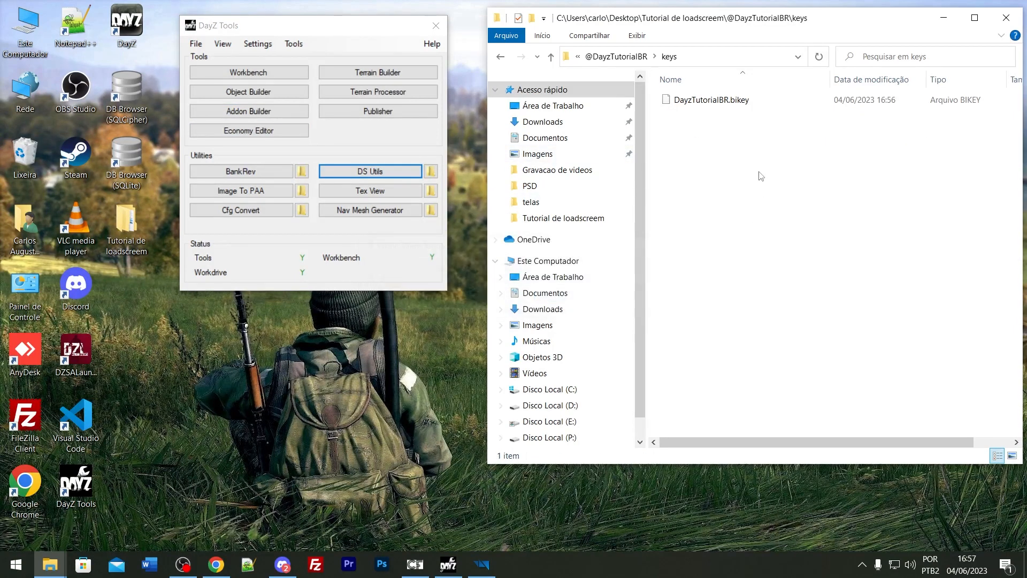
{"action": "left_click_drag", "start_coordinate": [766, 149], "coordinate": [680, 99]}
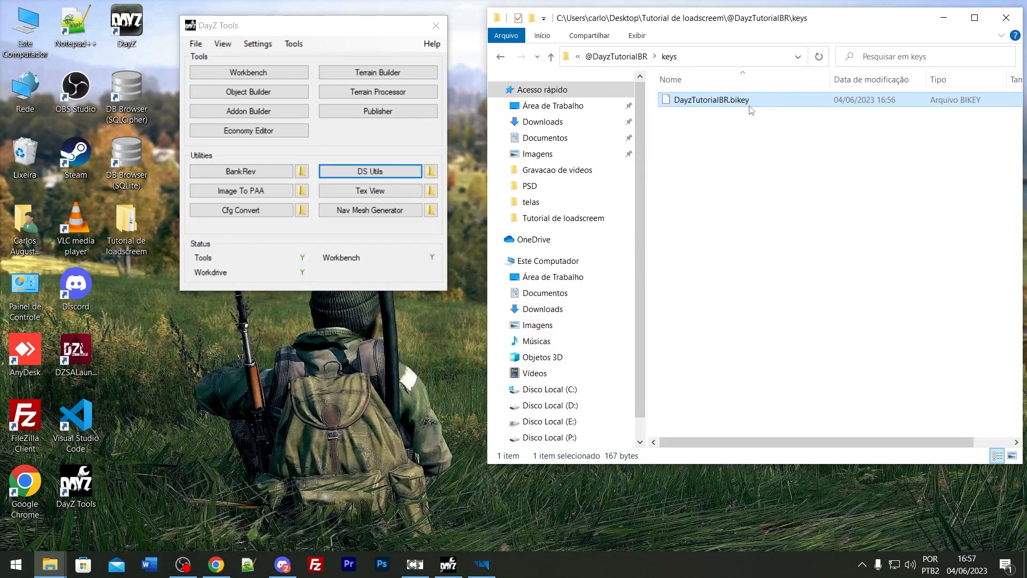
{"action": "left_click_drag", "start_coordinate": [722, 140], "coordinate": [663, 114]}
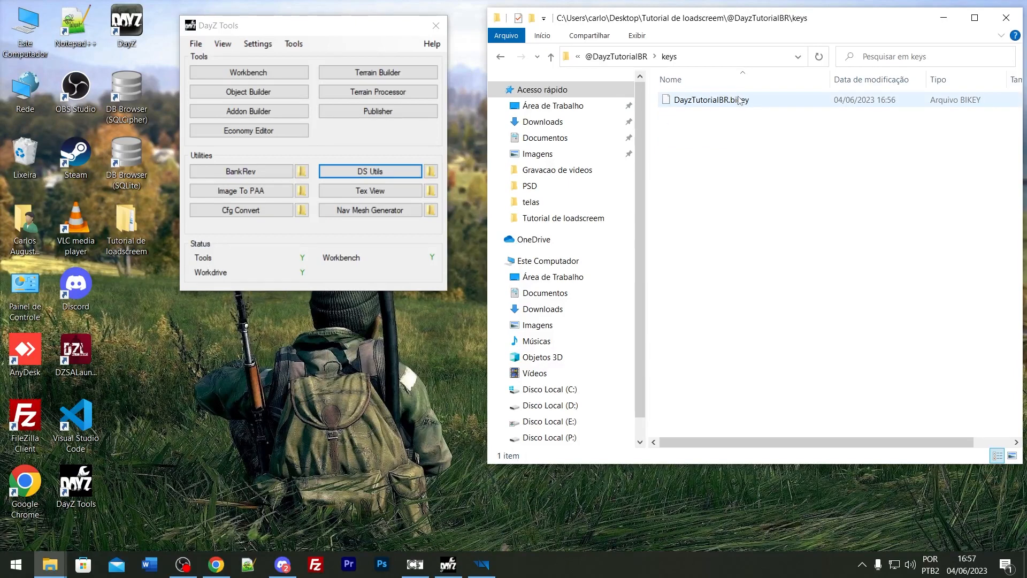
{"action": "left_click", "coordinate": [618, 57]}
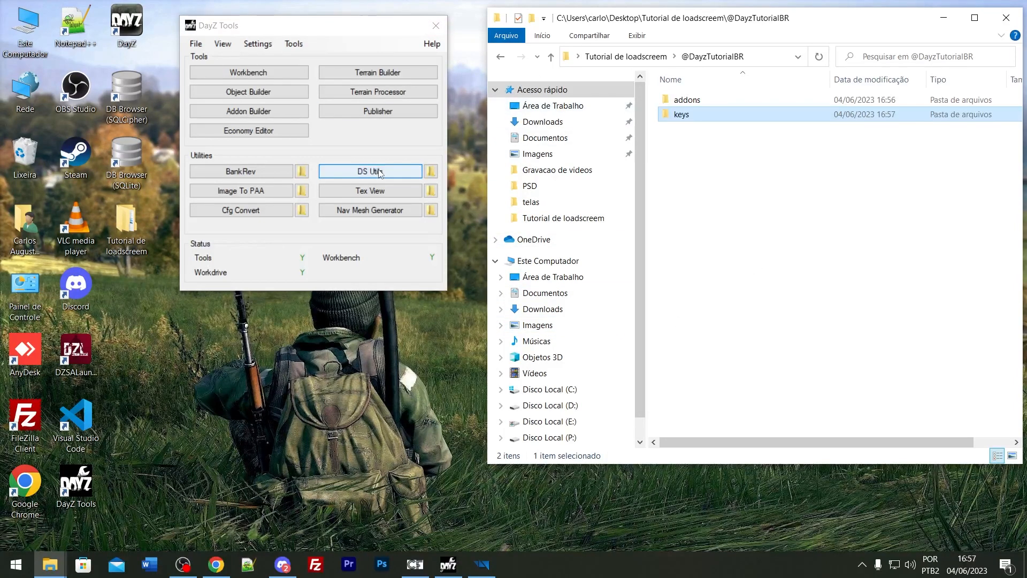
Open the DayZ Publisher from DayZ Tools and start filling in the name of a new Workshop item.
{"action": "left_click", "coordinate": [377, 111]}
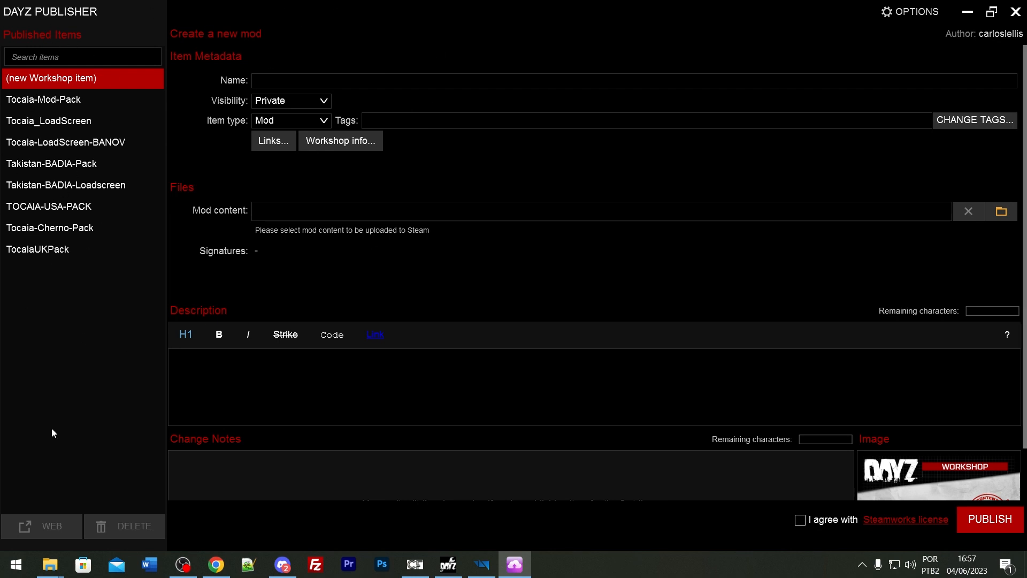
{"action": "left_click", "coordinate": [265, 79]}
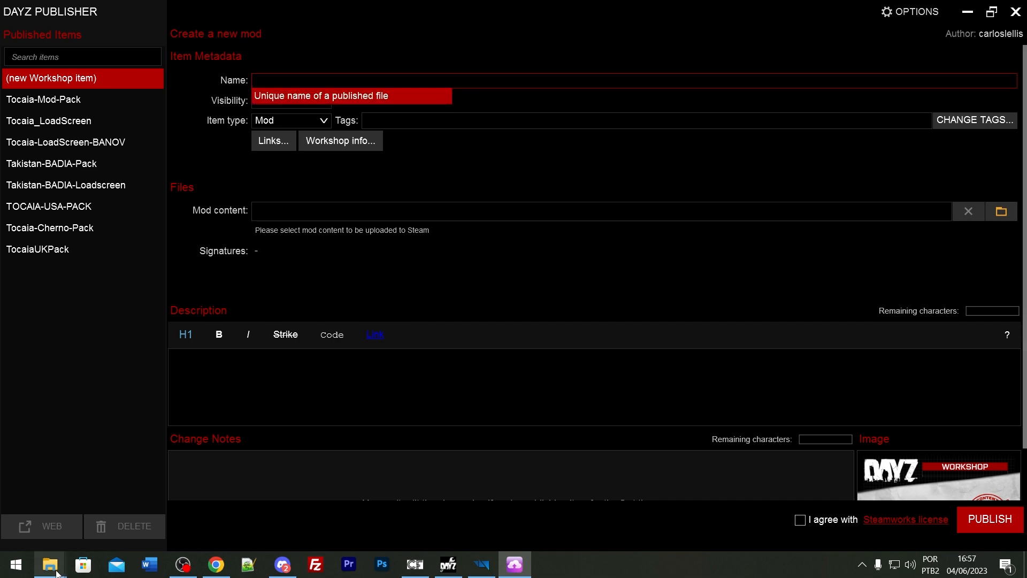
{"action": "mouse_move", "coordinate": [50, 564]}
{"action": "left_click", "coordinate": [142, 503]}
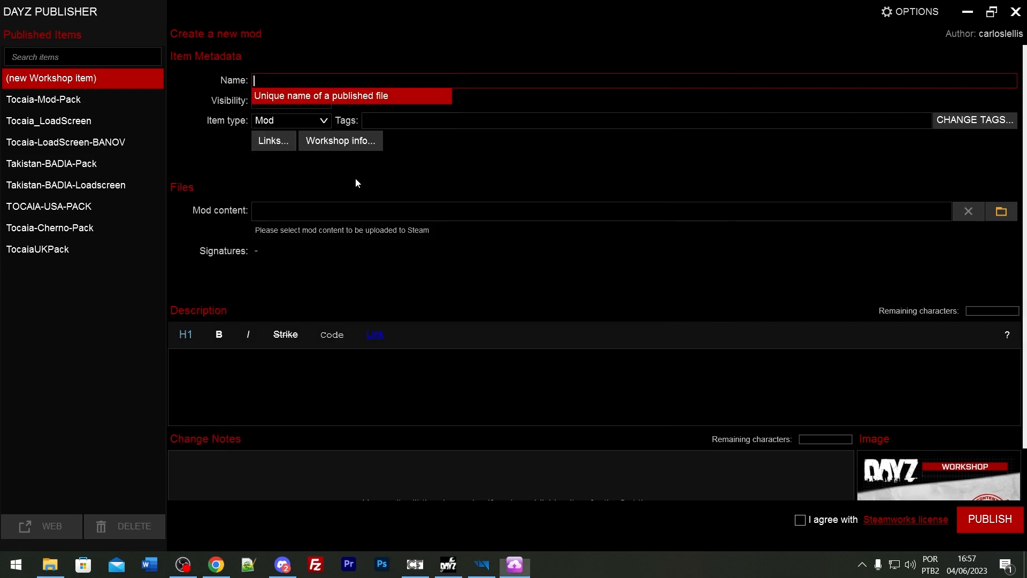
{"action": "left_click", "coordinate": [703, 30]}
Name the new Workshop item DayzTutorialBR, copying the name from the source folder in Tutorial de loadscreem.
{"action": "left_click", "coordinate": [49, 564]}
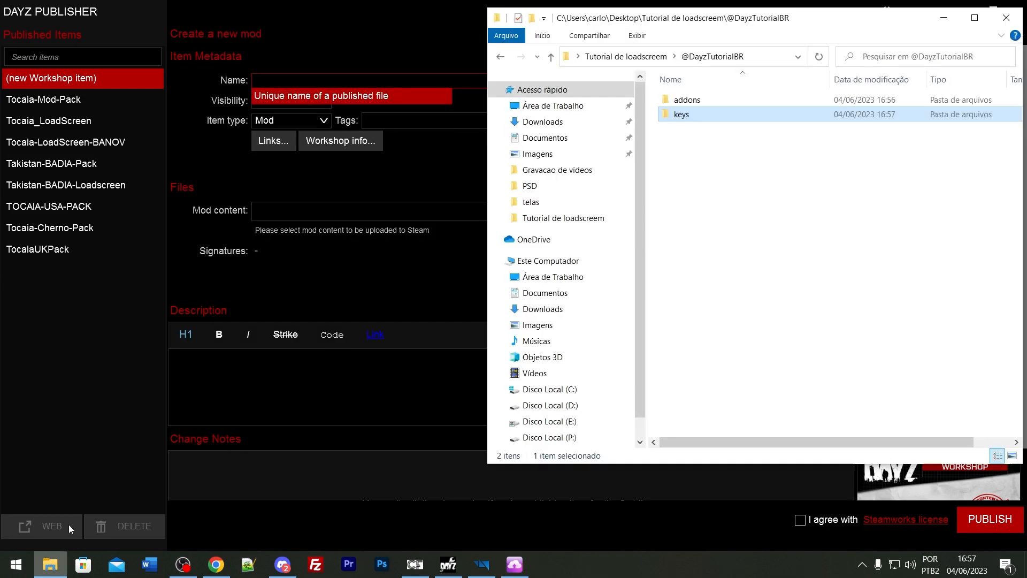
{"action": "left_click", "coordinate": [623, 61]}
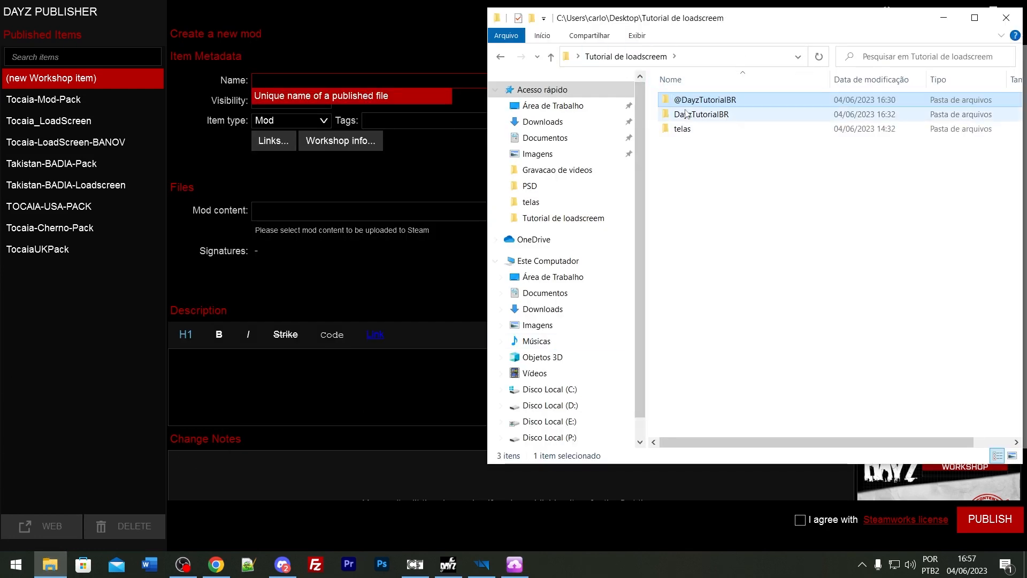
{"action": "left_click", "coordinate": [706, 114]}
{"action": "key", "text": "ctrl+c"}
{"action": "key", "text": "F2"}
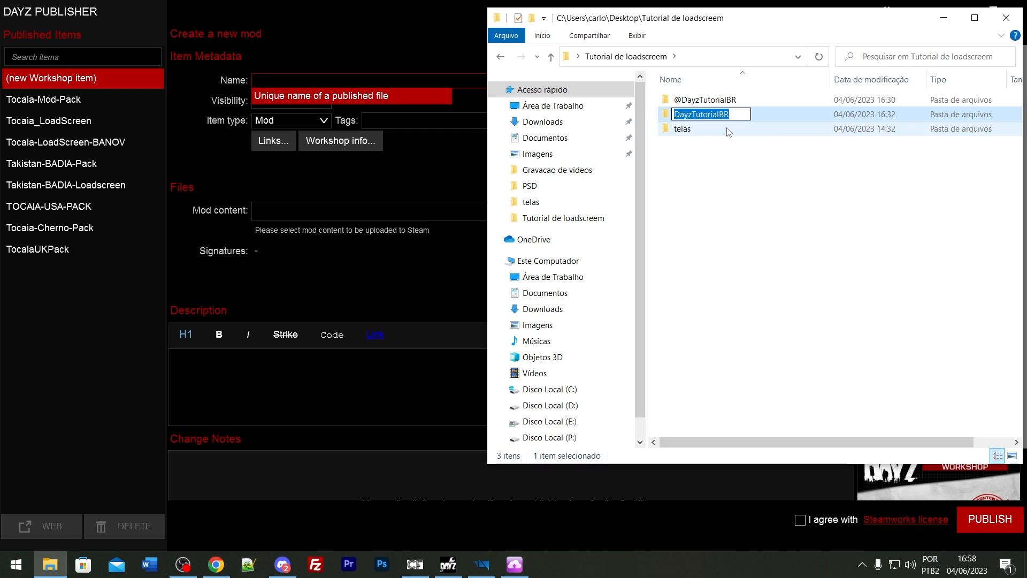
{"action": "left_click", "coordinate": [716, 158]}
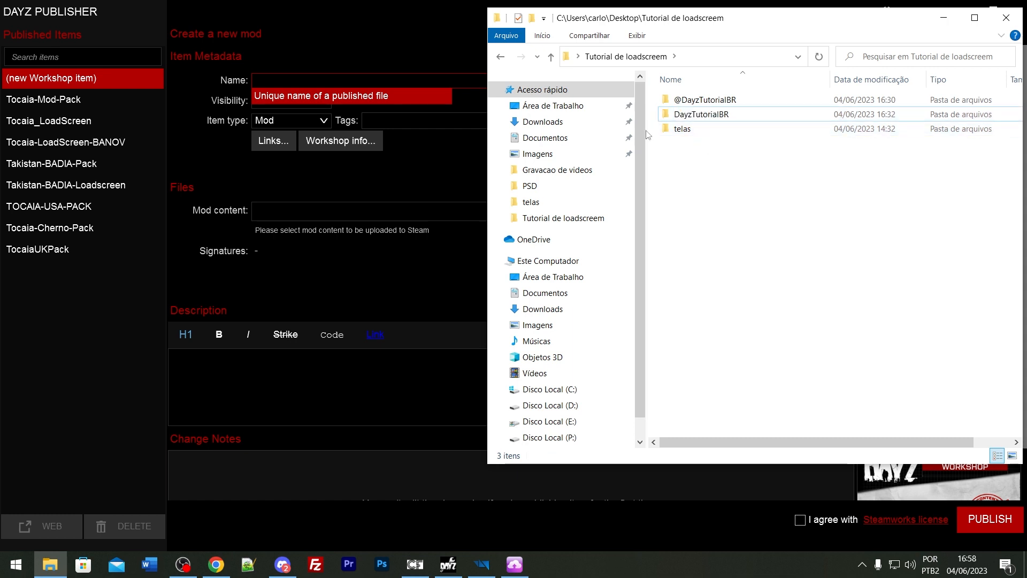
{"action": "left_click", "coordinate": [288, 74]}
{"action": "key", "text": "ctrl+v"}
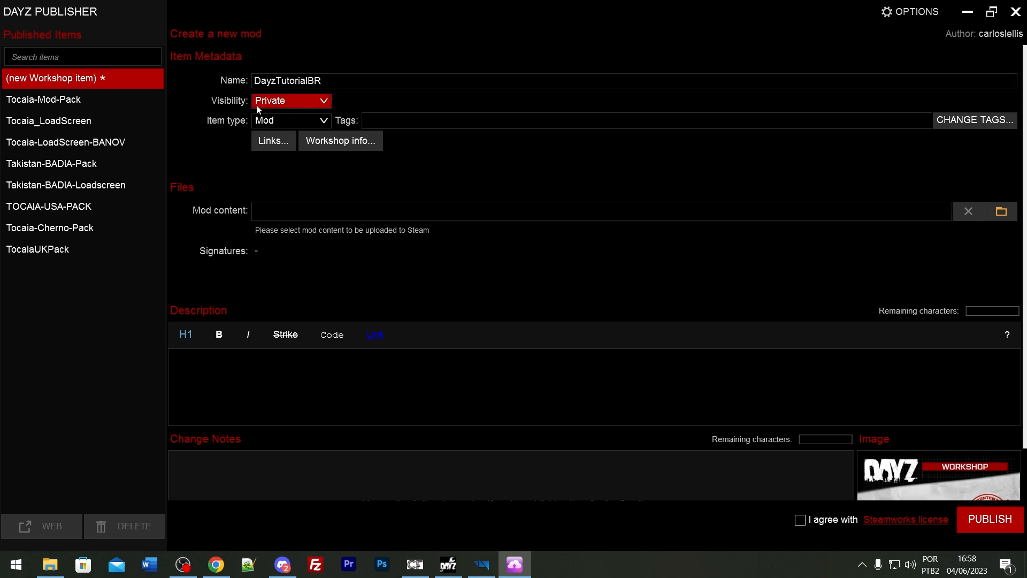
Set the visibility of the new Workshop item to Public.
{"action": "left_click", "coordinate": [279, 105]}
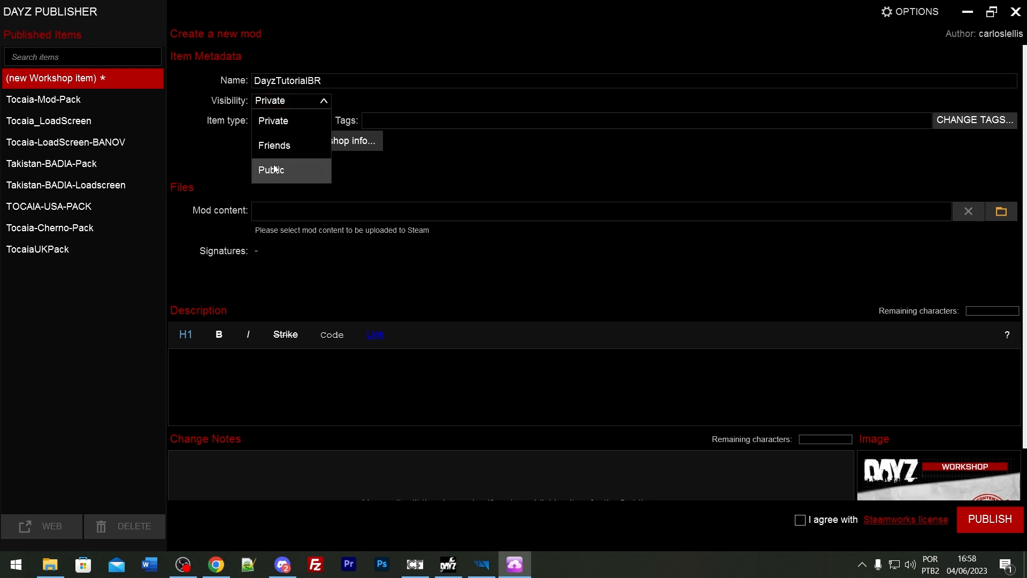
{"action": "left_click", "coordinate": [273, 169]}
{"action": "left_click", "coordinate": [296, 102]}
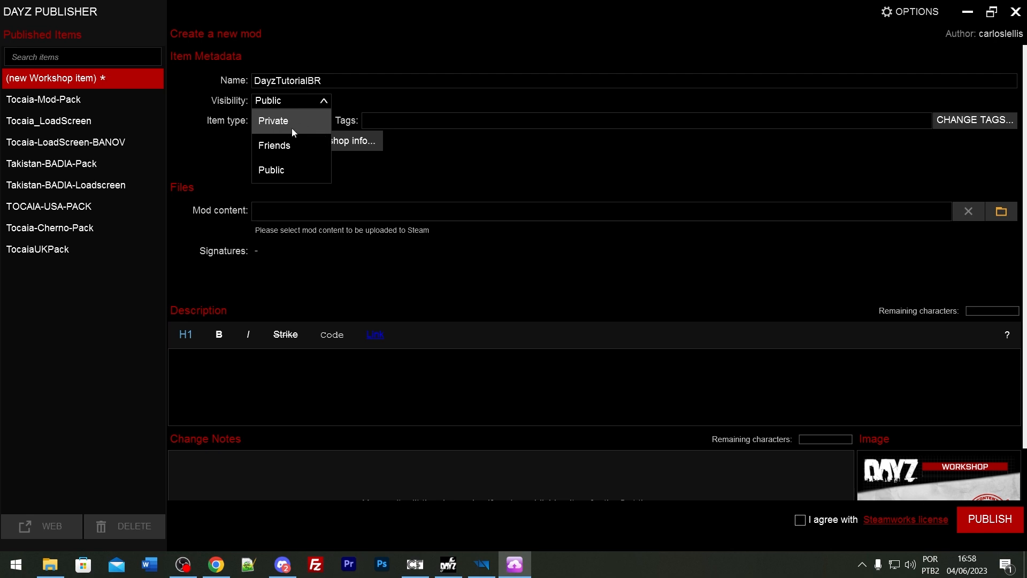
{"action": "left_click", "coordinate": [278, 172]}
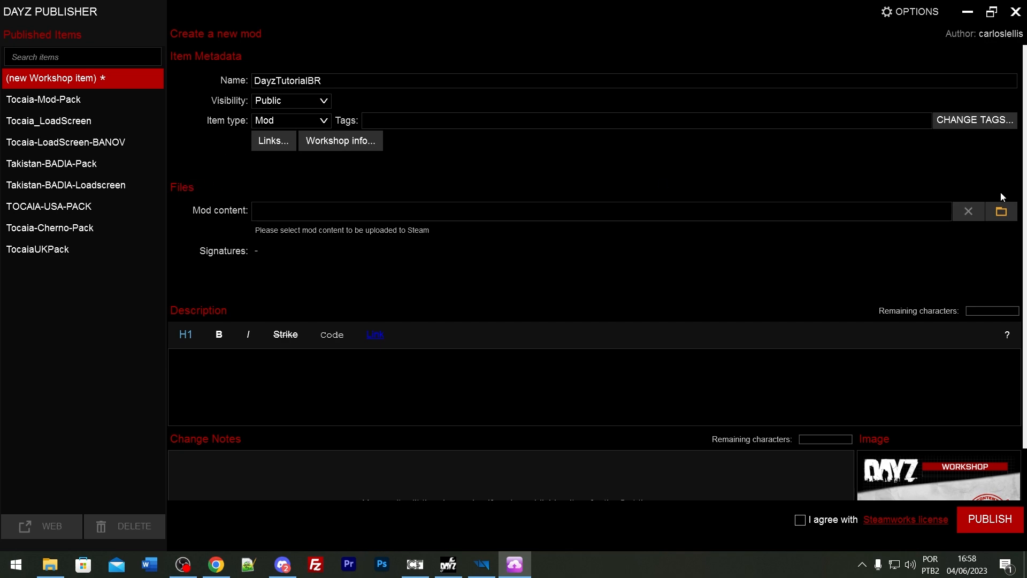
{"action": "left_click", "coordinate": [1001, 210]}
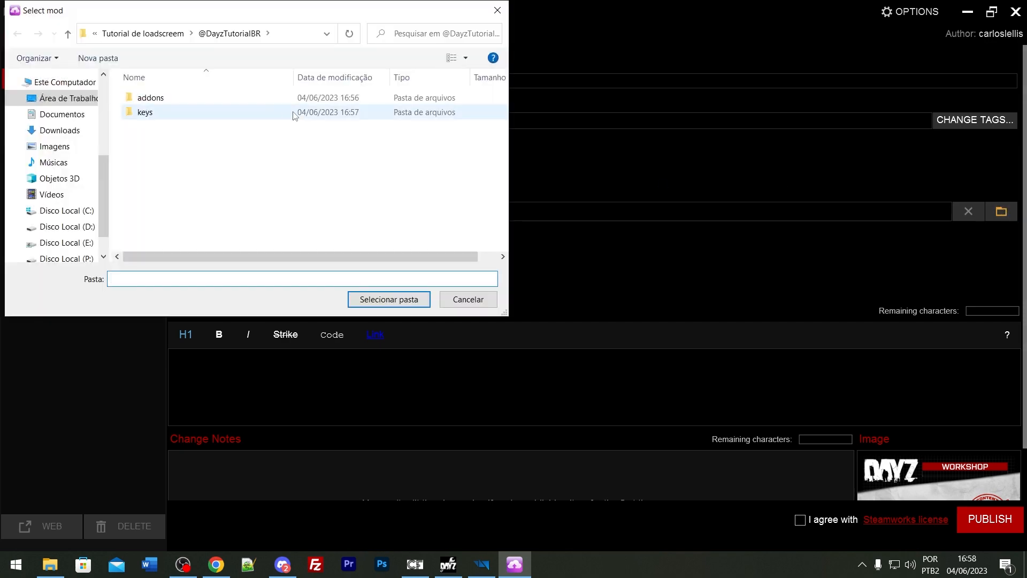
{"action": "left_click", "coordinate": [143, 33]}
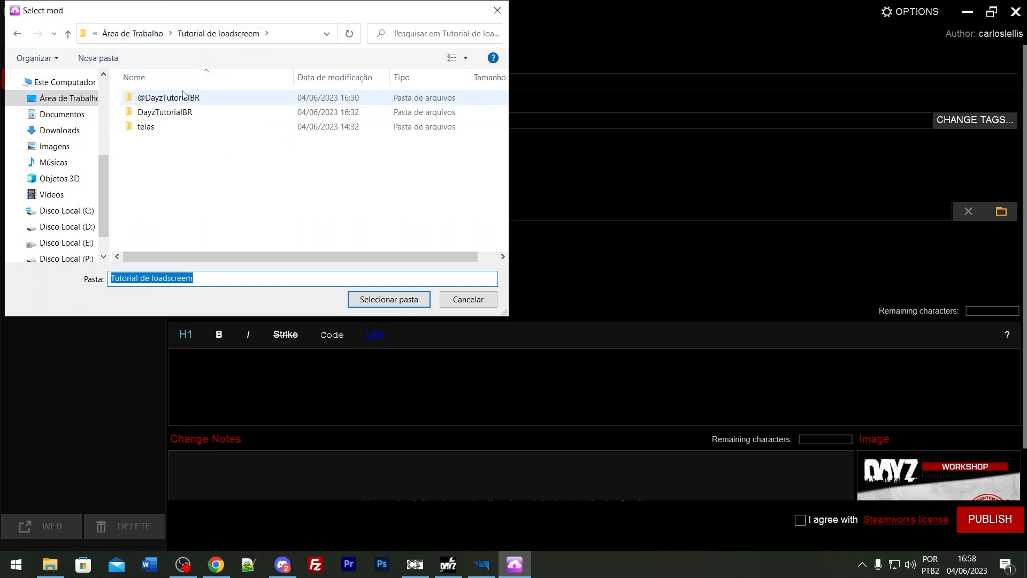
{"action": "left_click", "coordinate": [182, 99]}
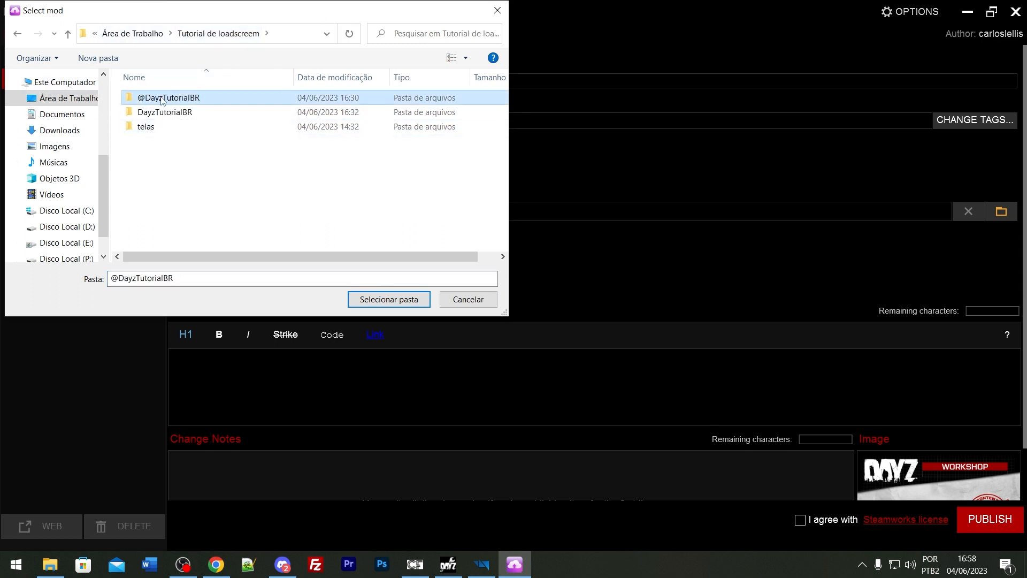
{"action": "double_click", "coordinate": [163, 98]}
{"action": "left_click", "coordinate": [150, 33]}
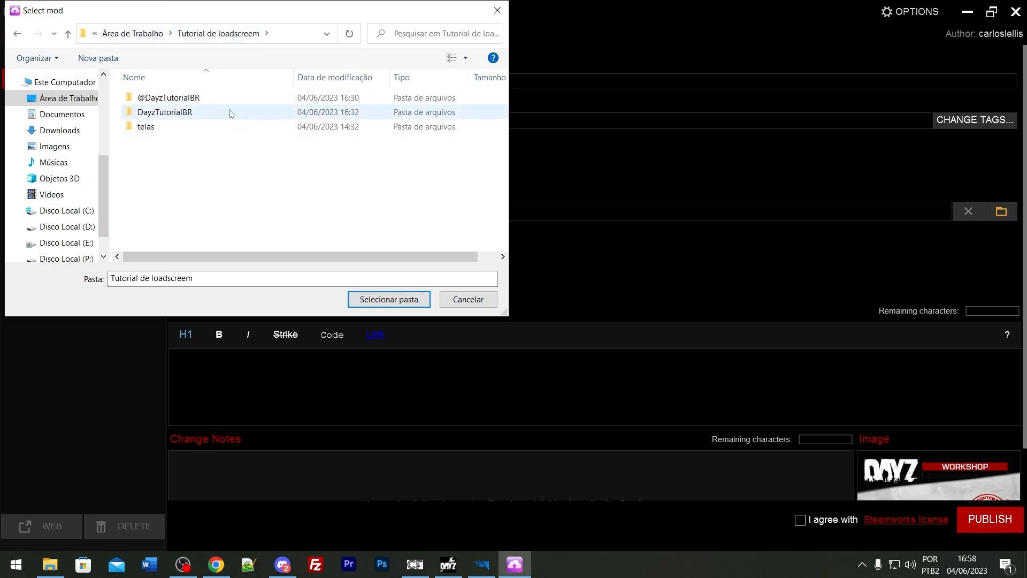
{"action": "left_click", "coordinate": [202, 100]}
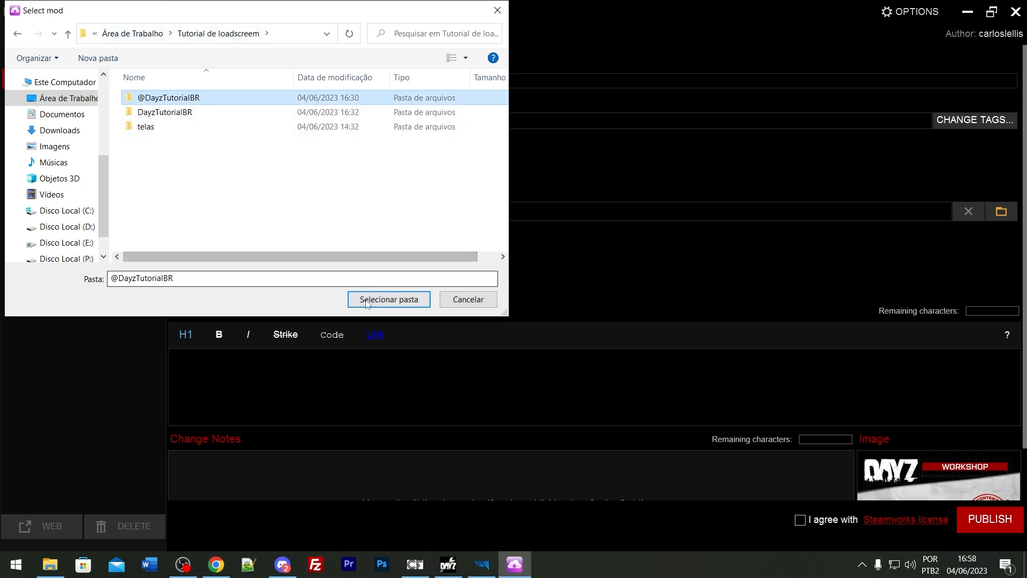
{"action": "left_click", "coordinate": [367, 301]}
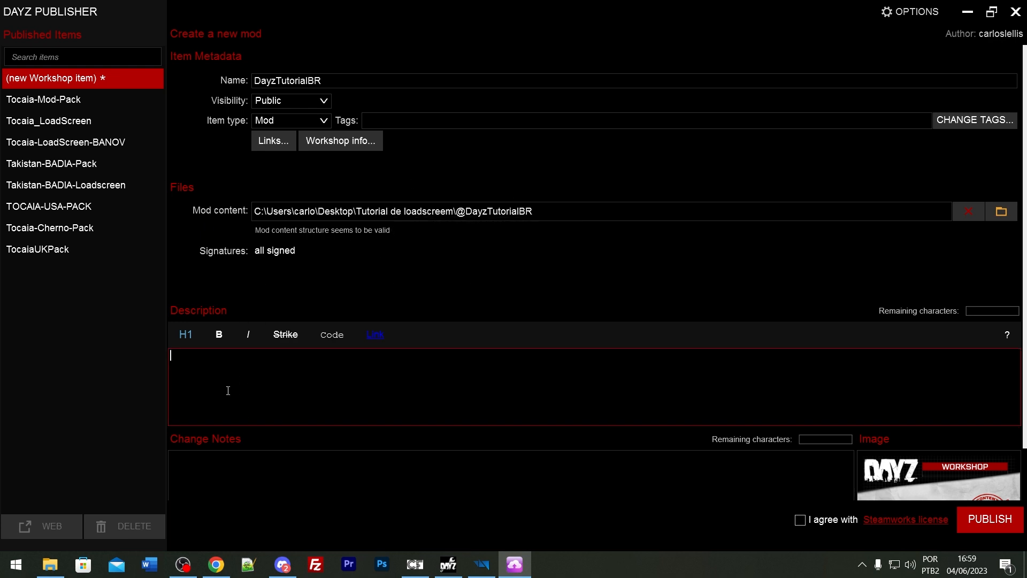
In YouTube Studio, open the details of the "Como excluir o registro de um player bugado" video and copy its whole description.
{"action": "left_click", "coordinate": [216, 564]}
{"action": "left_click", "coordinate": [394, 4]}
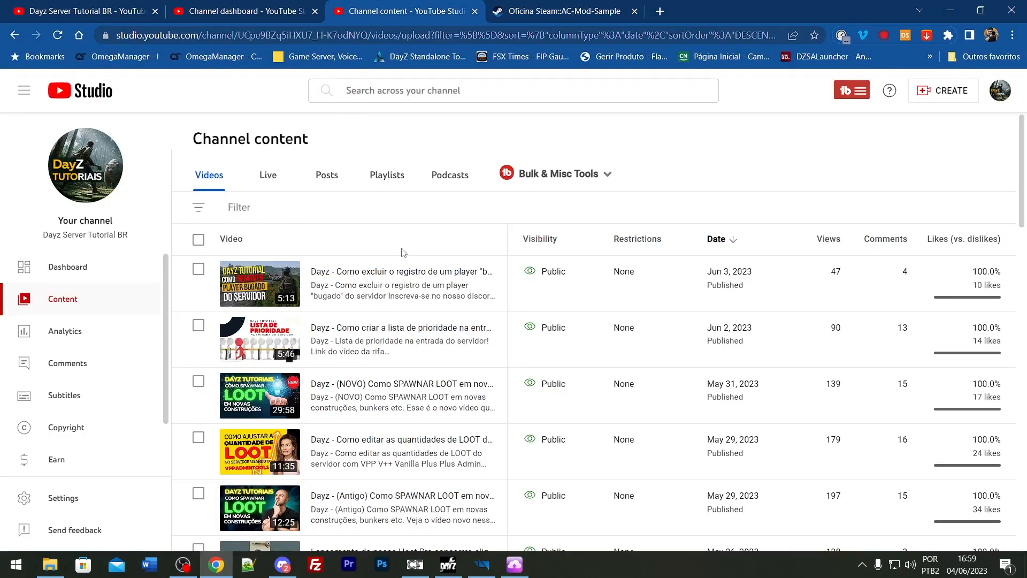
{"action": "middle_click", "coordinate": [374, 271]}
{"action": "left_click", "coordinate": [604, 4]}
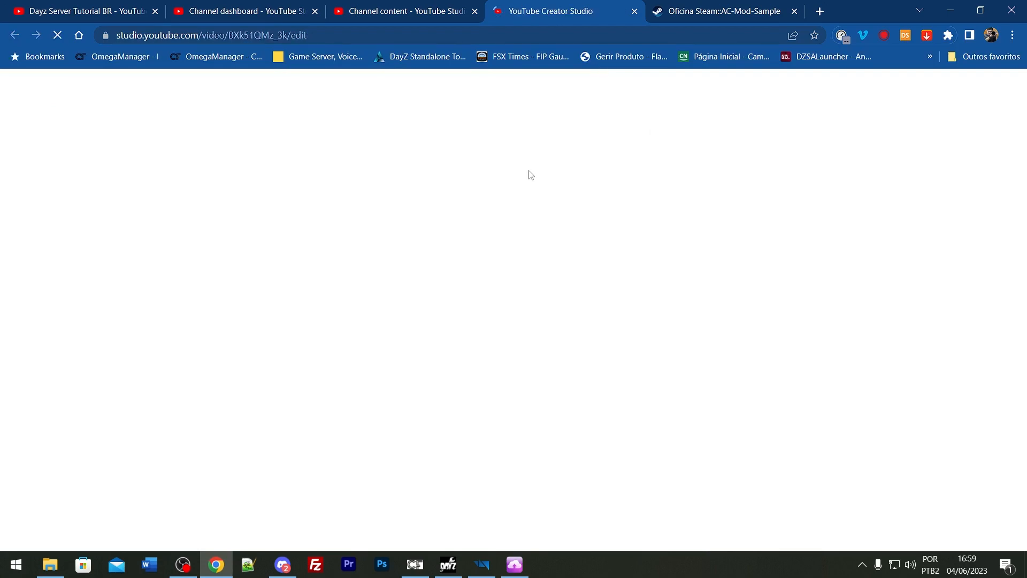
{"action": "left_click", "coordinate": [634, 7]}
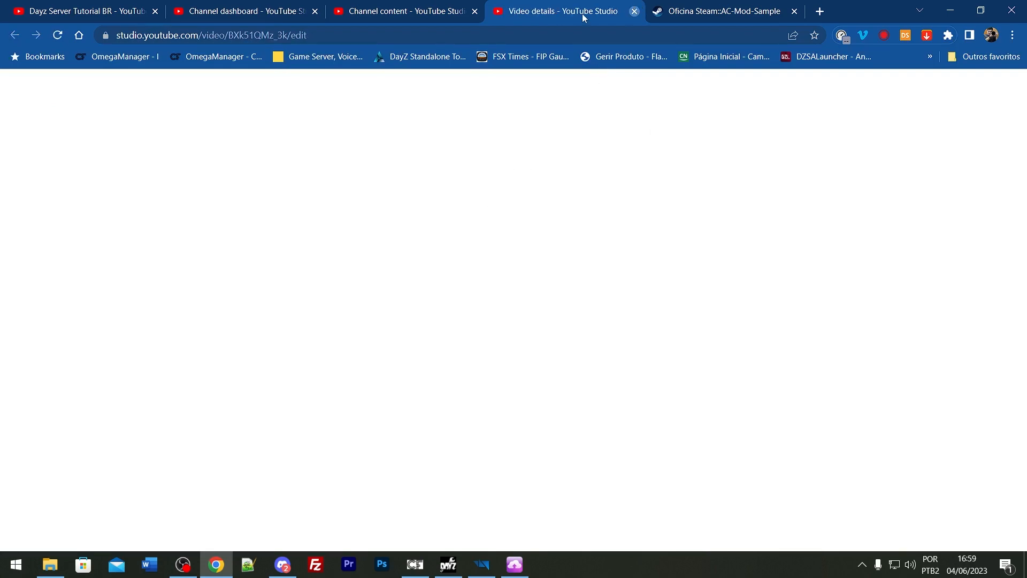
{"action": "left_click", "coordinate": [319, 296], "text": "shift"}
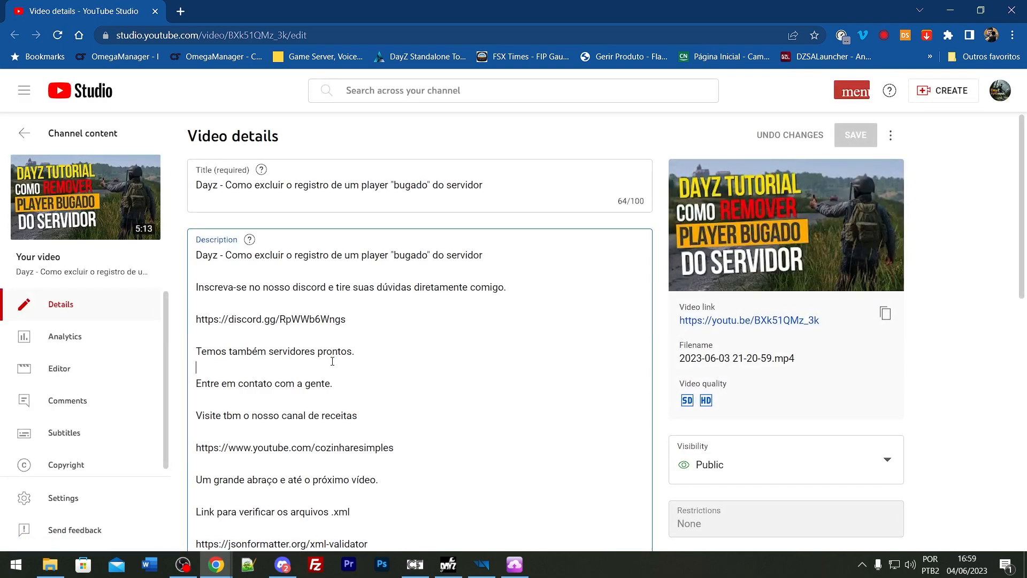
{"action": "left_click", "coordinate": [332, 361]}
{"action": "key", "text": "ctrl+a"}
{"action": "key", "text": "ctrl+c"}
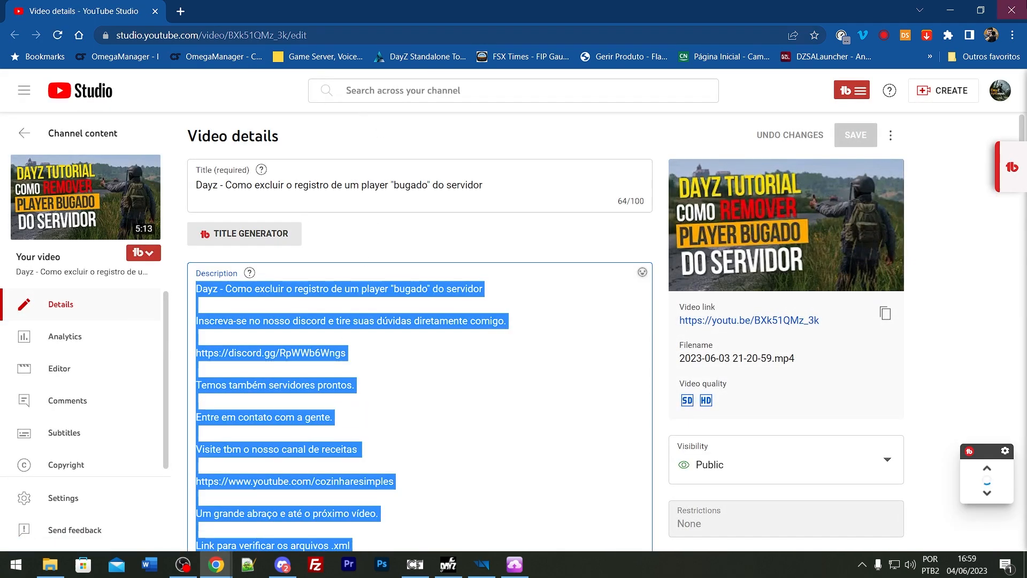
Close the video details, return to DayZ Publisher and paste the copied text into the Workshop item's description.
{"action": "left_click", "coordinate": [1010, 9]}
{"action": "left_click", "coordinate": [950, 9]}
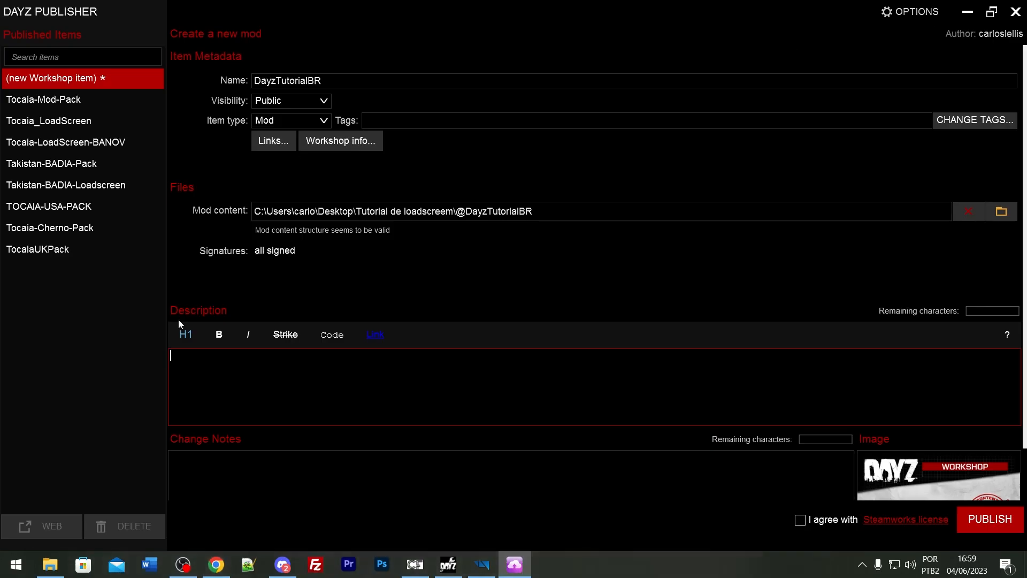
{"action": "key", "text": "ctrl+v"}
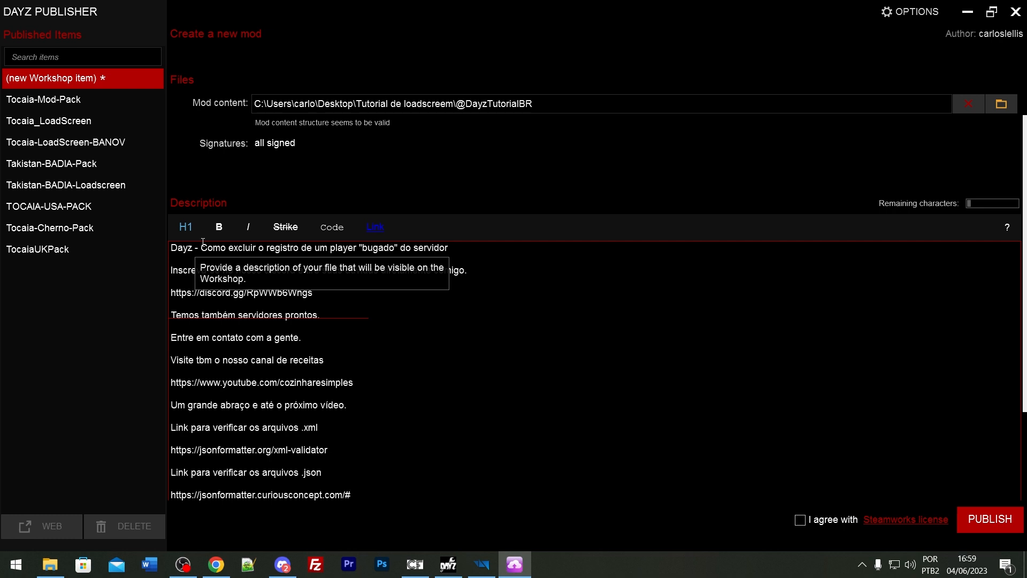
Change the description's first line to "Dayz - Como Criar a sua LoadScreen Personalizada." and add extra spacing below it.
{"action": "left_click_drag", "start_coordinate": [201, 249], "coordinate": [475, 249]}
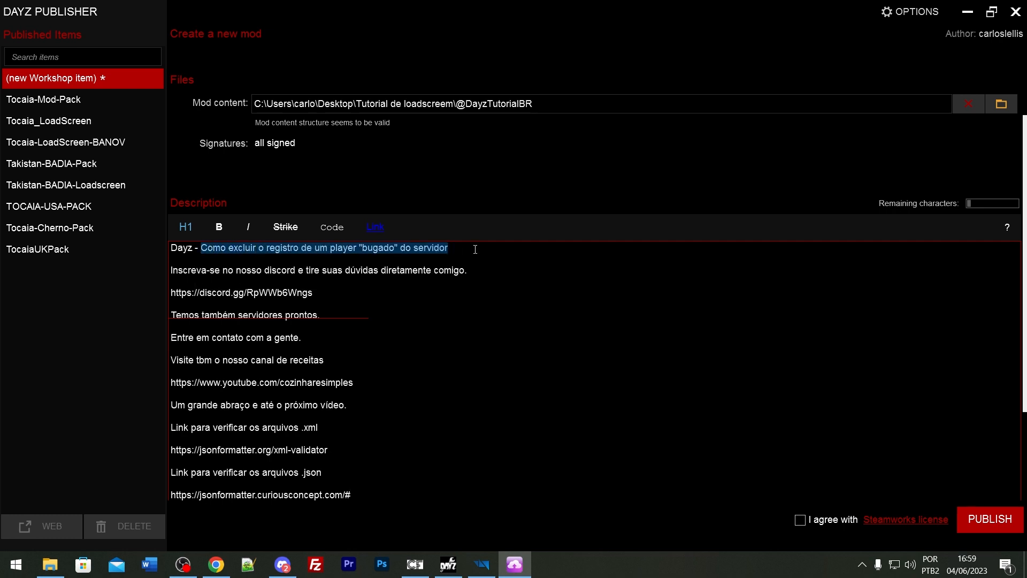
{"action": "key", "text": "BackSpace"}
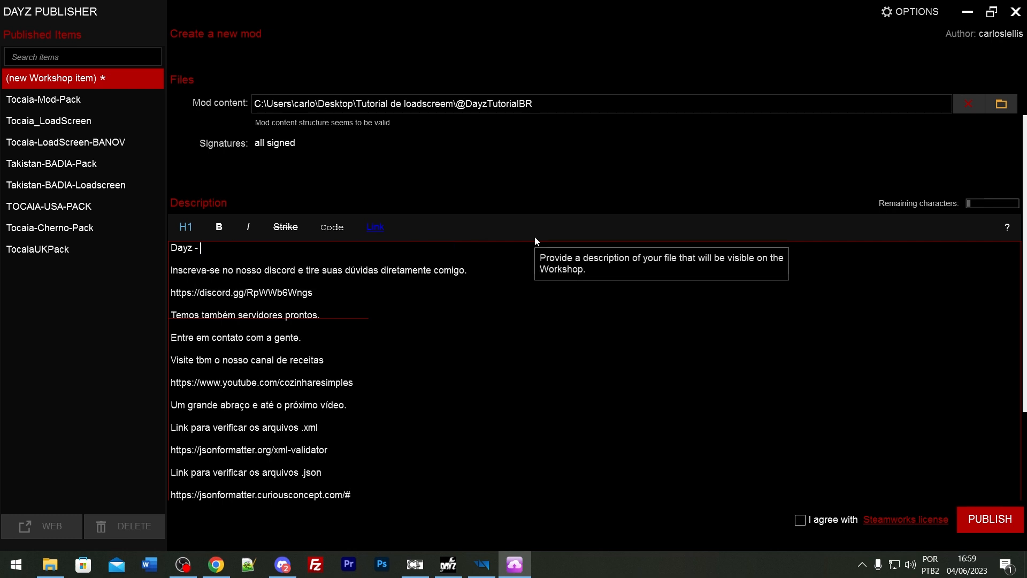
{"action": "type", "text": "Como "}
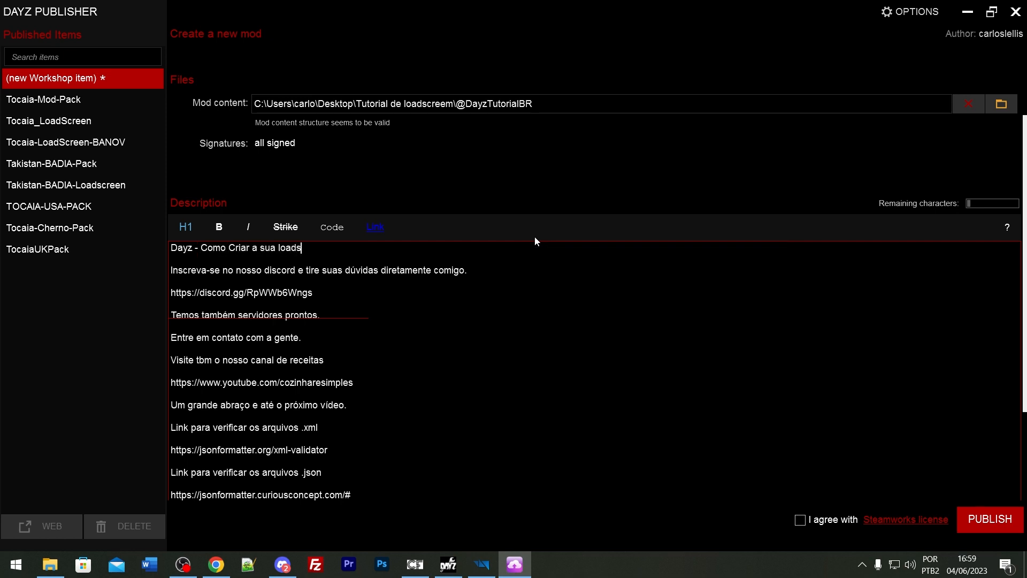
{"action": "type", "text": "Criar a sua LoadScreen Personalizada."}
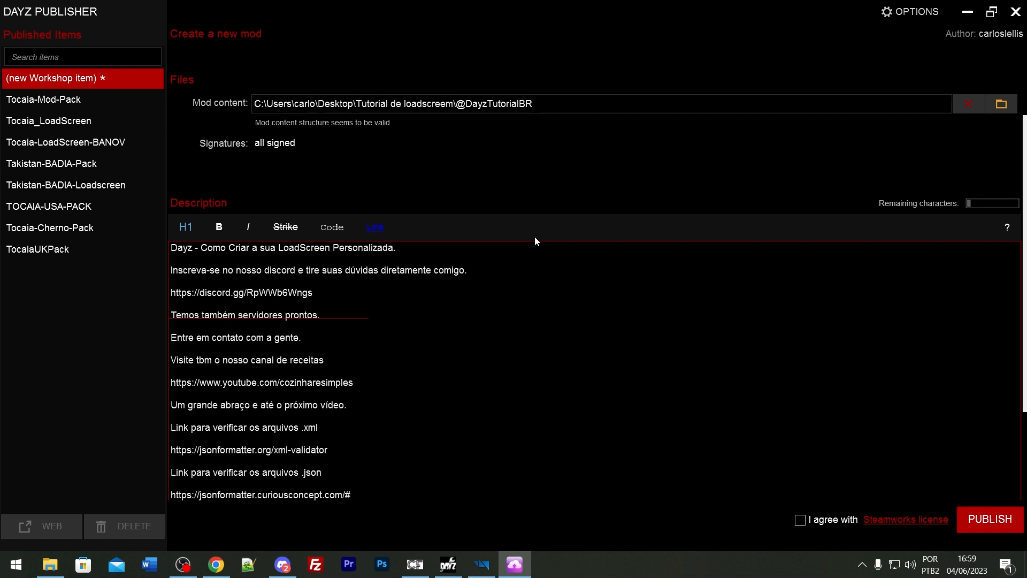
{"action": "key", "text": "Return"}
{"action": "key", "text": "Return"}
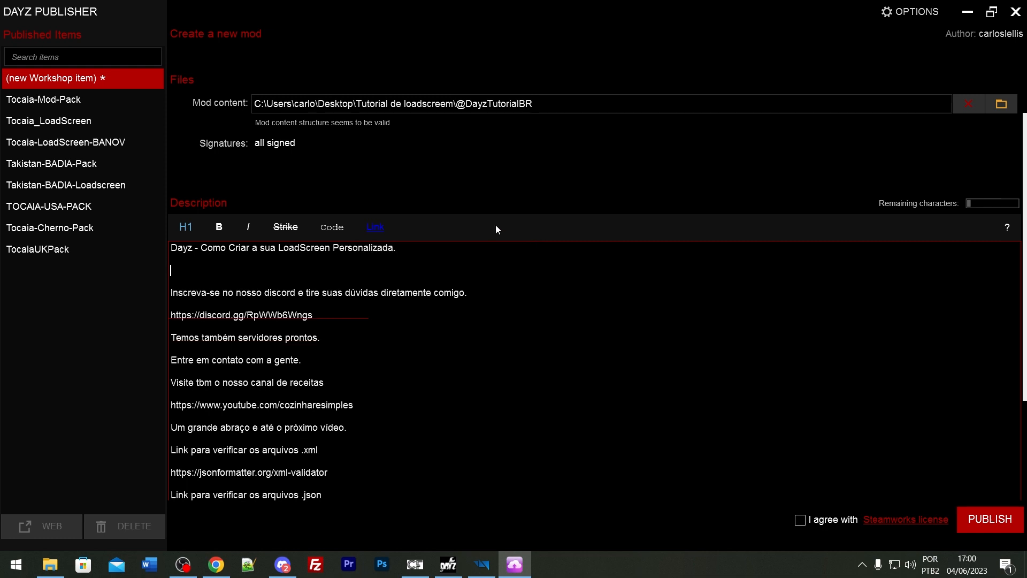
{"action": "key", "text": "BackSpace"}
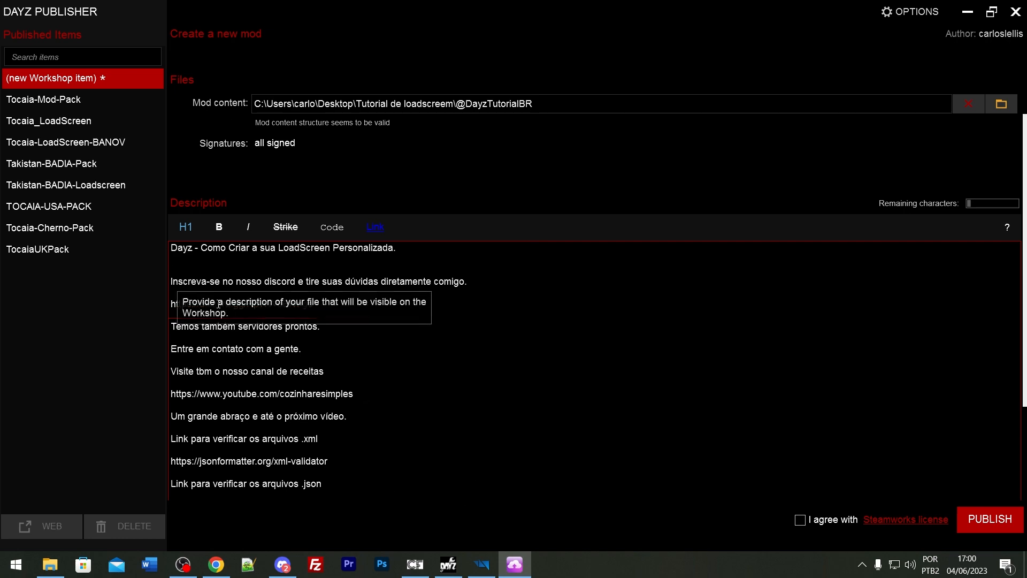
Review the item's details and agree to the Steamworks license.
{"action": "scroll", "coordinate": [470, 265], "scroll_direction": "up", "scroll_amount": 1}
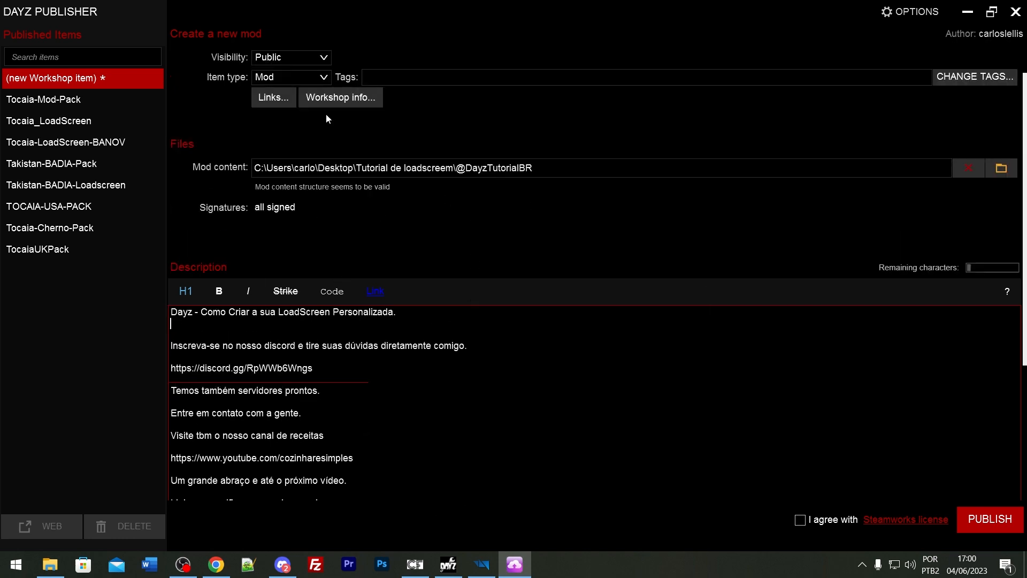
{"action": "scroll", "coordinate": [328, 118], "scroll_direction": "up", "scroll_amount": 1}
{"action": "scroll", "coordinate": [372, 202], "scroll_direction": "down", "scroll_amount": 6}
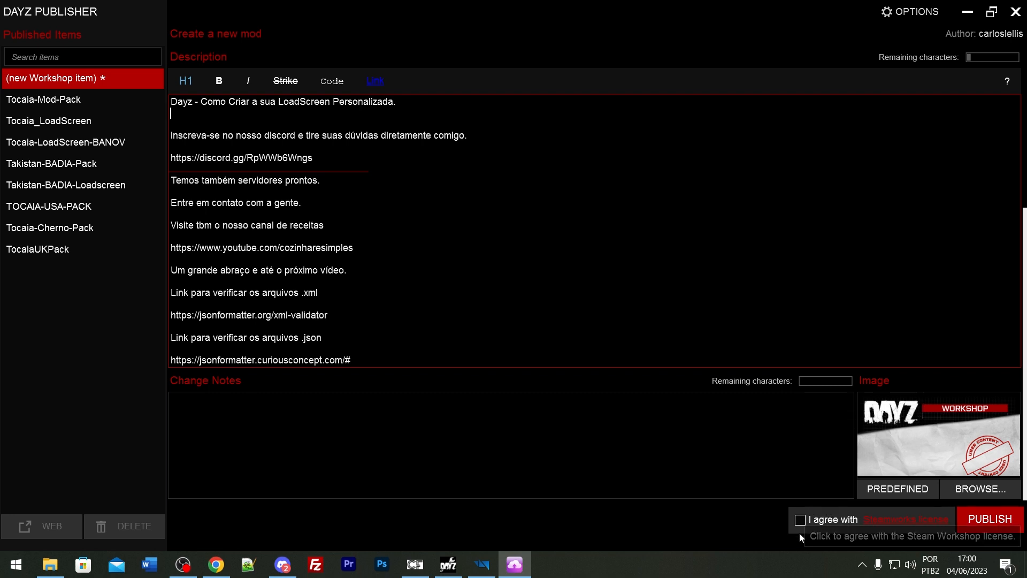
{"action": "left_click", "coordinate": [799, 518]}
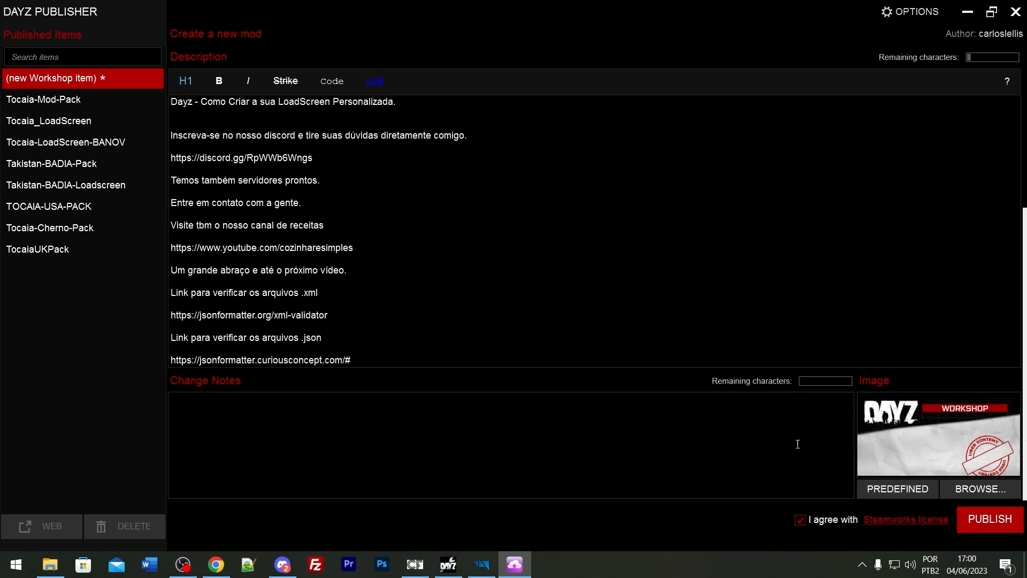
In the browser, go from the AC-Mod-Sample page to the DayZ Workshop home page and examine the preview images of listed mods.
{"action": "left_click", "coordinate": [216, 564]}
{"action": "left_click", "coordinate": [562, 11]}
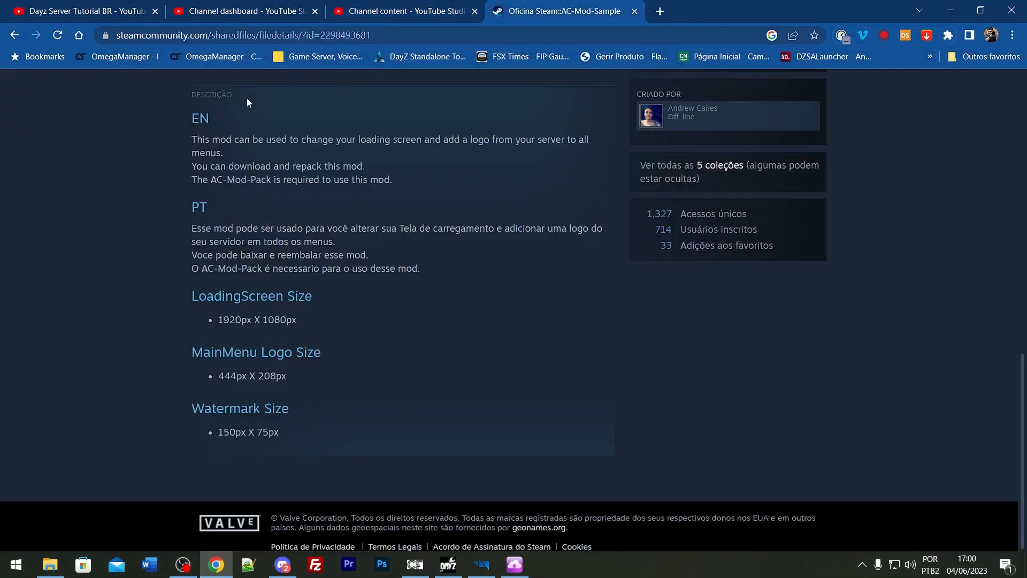
{"action": "scroll", "coordinate": [257, 107], "scroll_direction": "up", "scroll_amount": 10}
{"action": "left_click", "coordinate": [243, 229]}
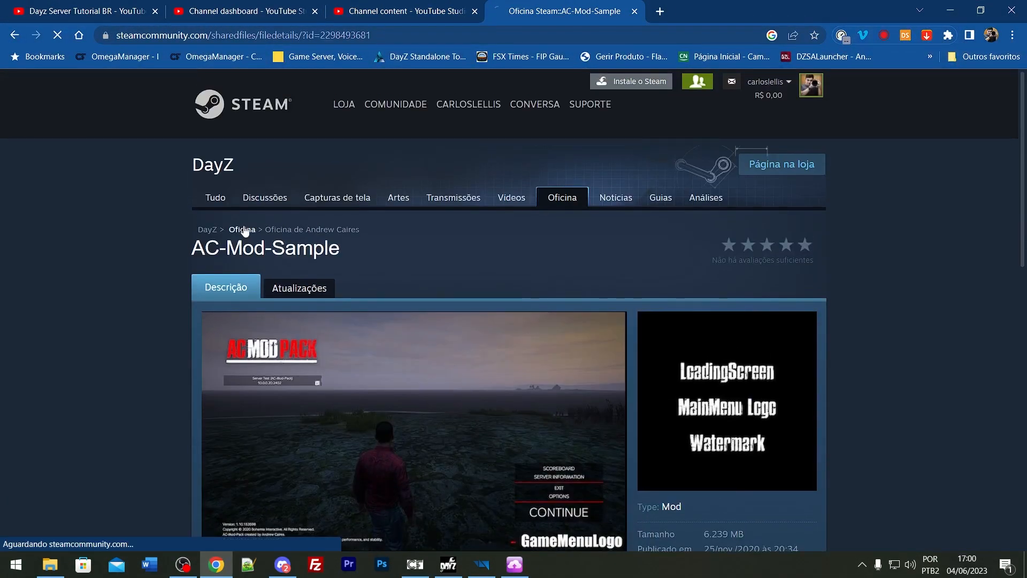
{"action": "scroll", "coordinate": [161, 267], "scroll_direction": "down", "scroll_amount": 9}
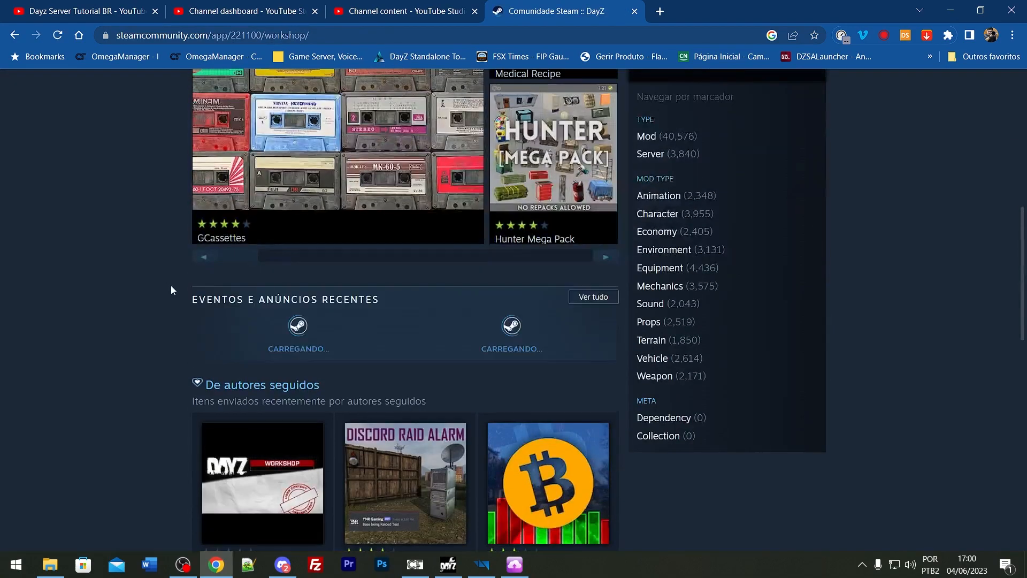
{"action": "scroll", "coordinate": [172, 292], "scroll_direction": "down", "scroll_amount": 5}
{"action": "scroll", "coordinate": [196, 423], "scroll_direction": "up", "scroll_amount": 1}
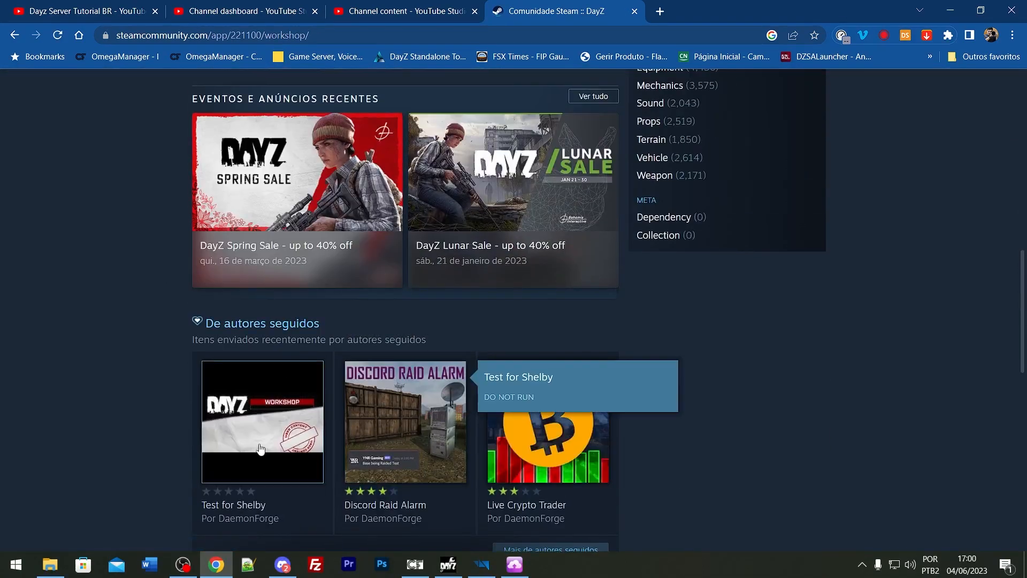
{"action": "scroll", "coordinate": [242, 401], "scroll_direction": "down", "scroll_amount": 4}
{"action": "scroll", "coordinate": [248, 334], "scroll_direction": "up", "scroll_amount": 5}
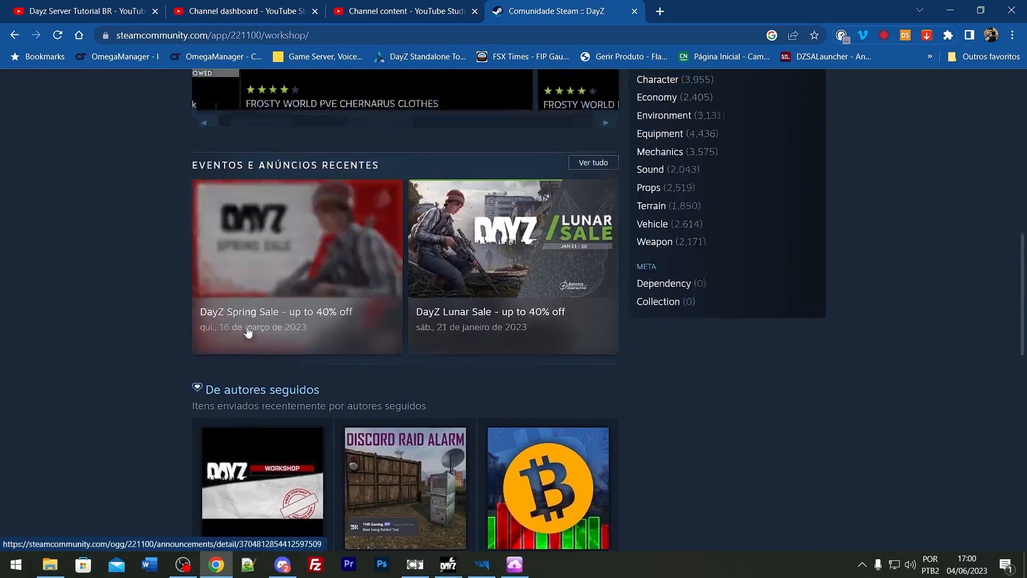
{"action": "scroll", "coordinate": [247, 332], "scroll_direction": "up", "scroll_amount": 8}
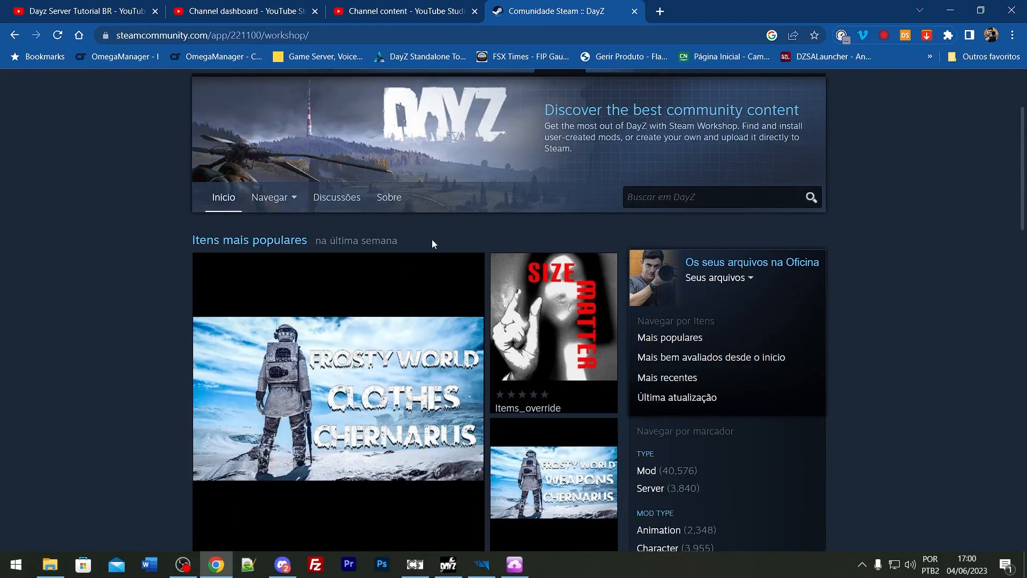
Search the DayZ Workshop for "stamina" and look through the mods' preview images, including those using the default picture.
{"action": "left_click", "coordinate": [656, 205]}
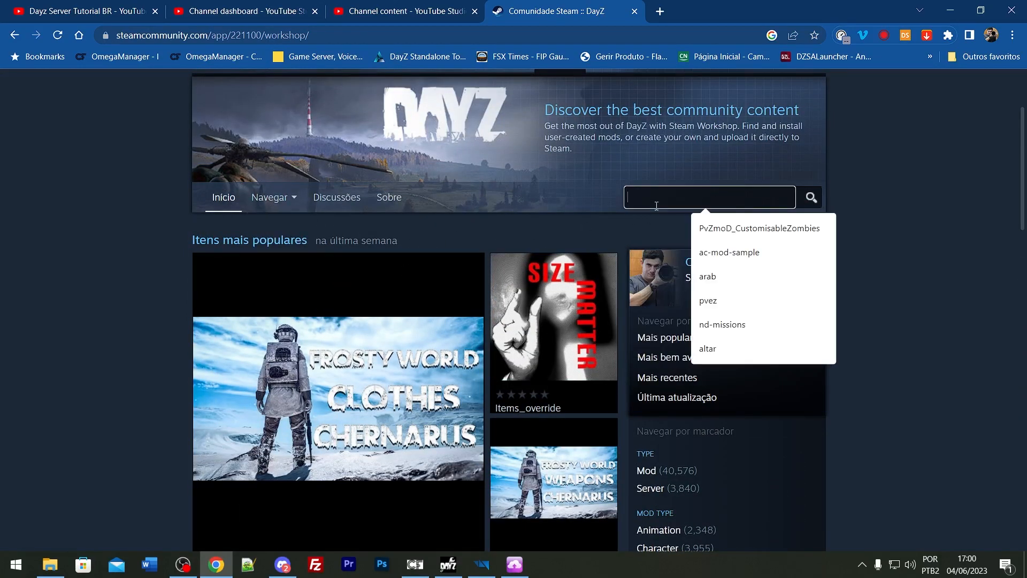
{"action": "type", "text": "stamina"}
{"action": "key", "text": "Return"}
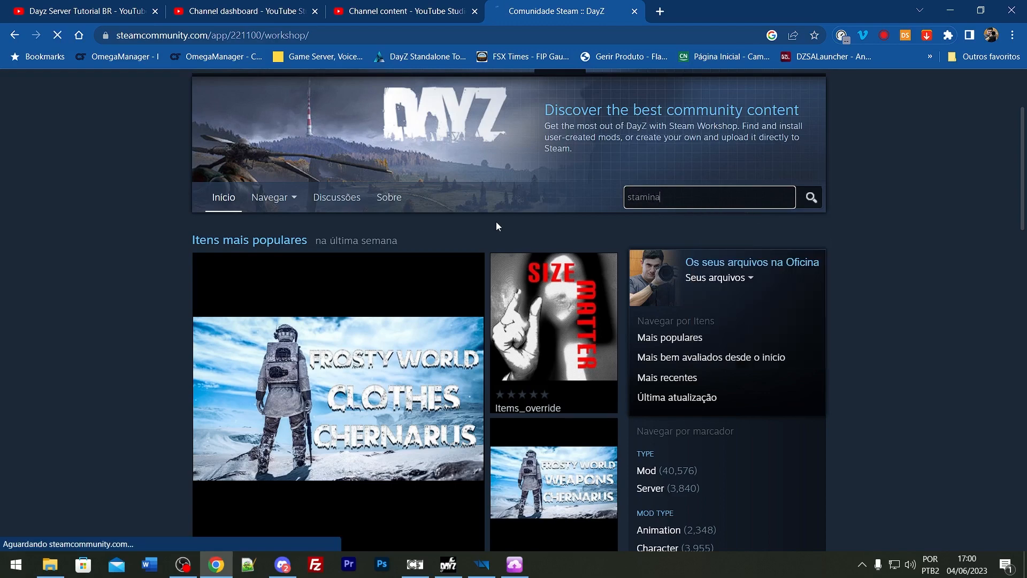
{"action": "scroll", "coordinate": [380, 270], "scroll_direction": "down", "scroll_amount": 2}
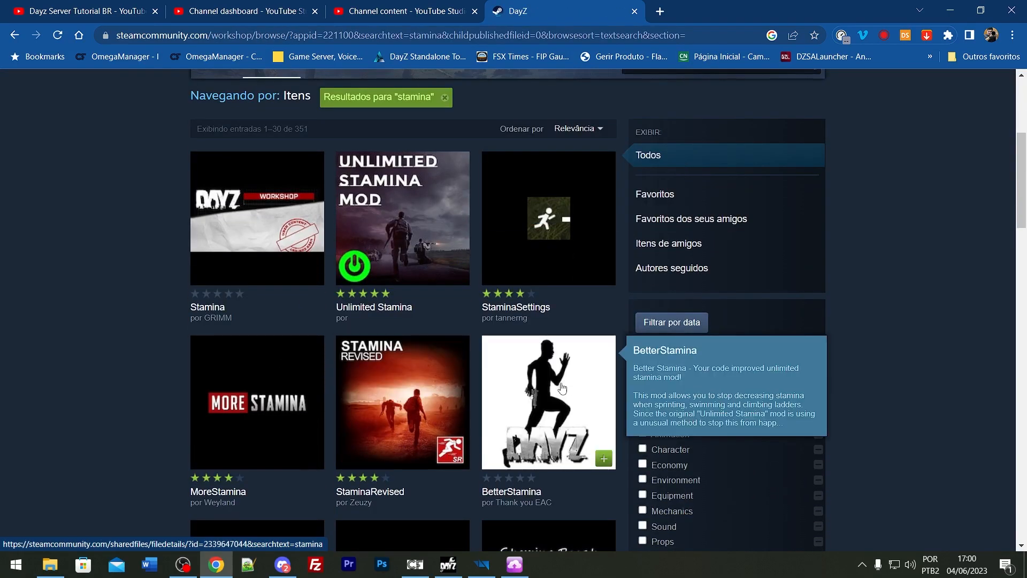
{"action": "scroll", "coordinate": [342, 224], "scroll_direction": "down", "scroll_amount": 9}
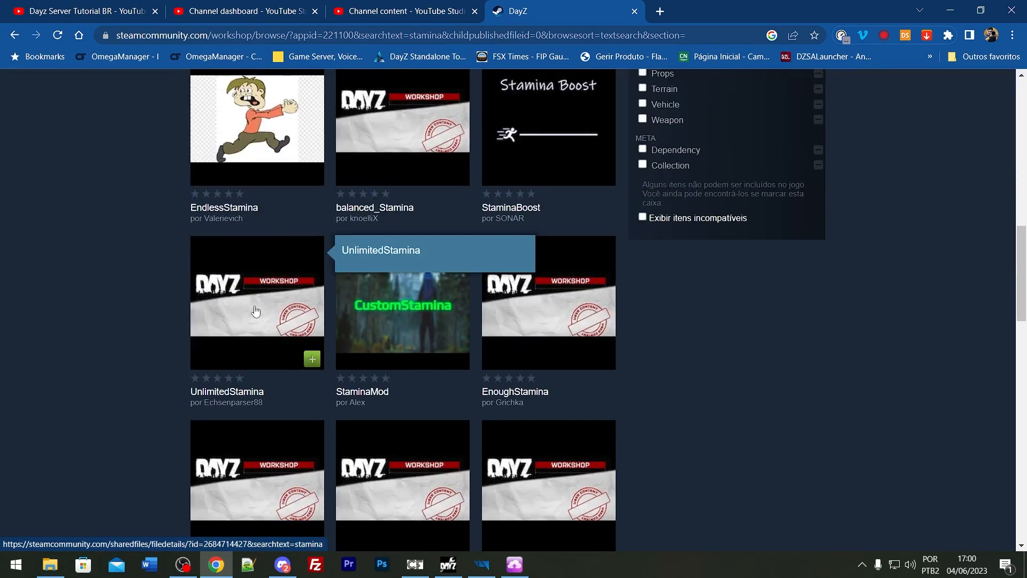
{"action": "scroll", "coordinate": [255, 311], "scroll_direction": "down", "scroll_amount": 4}
{"action": "scroll", "coordinate": [217, 261], "scroll_direction": "down", "scroll_amount": 2}
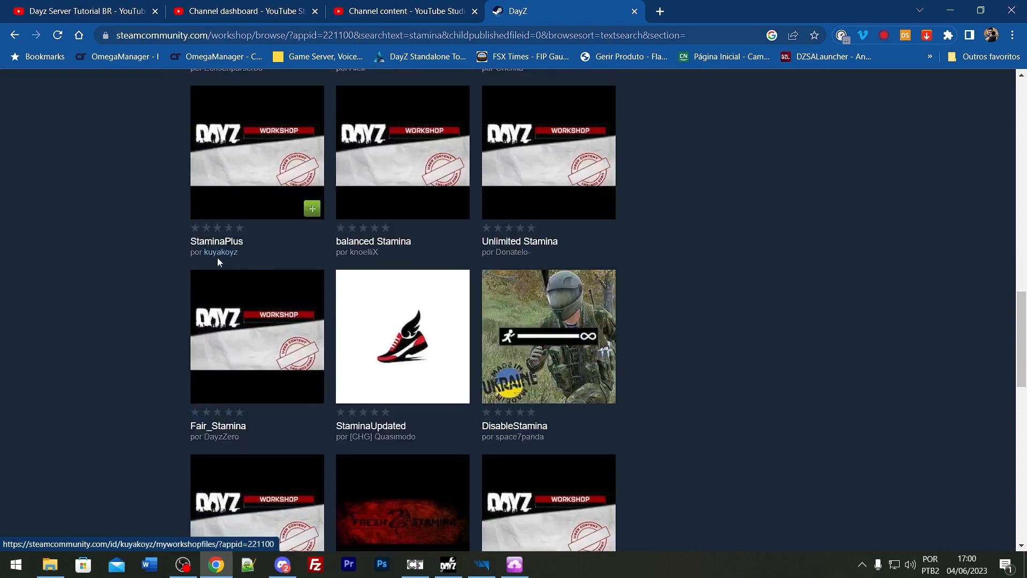
{"action": "scroll", "coordinate": [217, 261], "scroll_direction": "down", "scroll_amount": 3}
Switch to DayZ Publisher and set loadscreen.jpg from the Imagens folder as the item's preview image.
{"action": "left_click", "coordinate": [514, 564]}
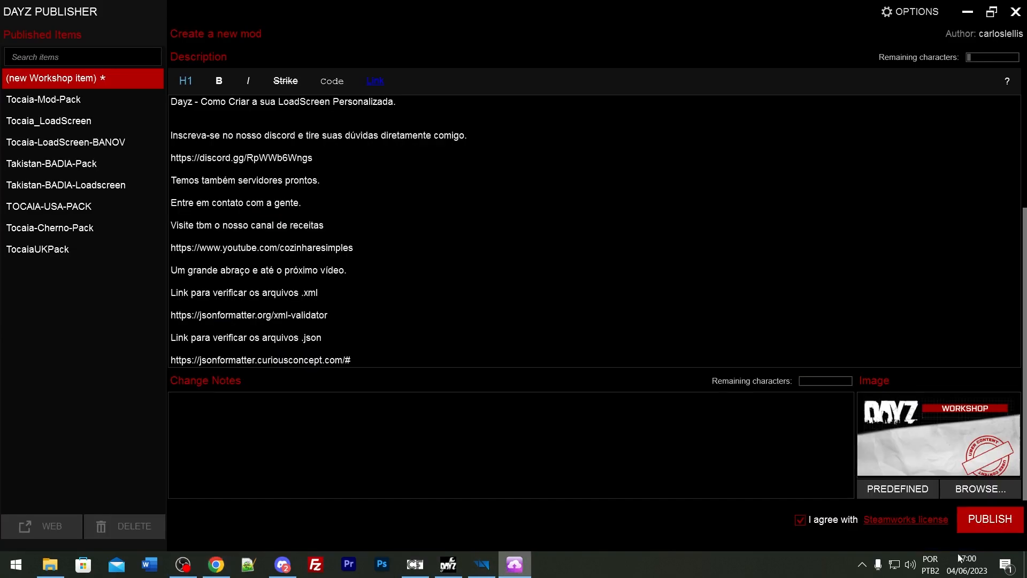
{"action": "left_click", "coordinate": [975, 488]}
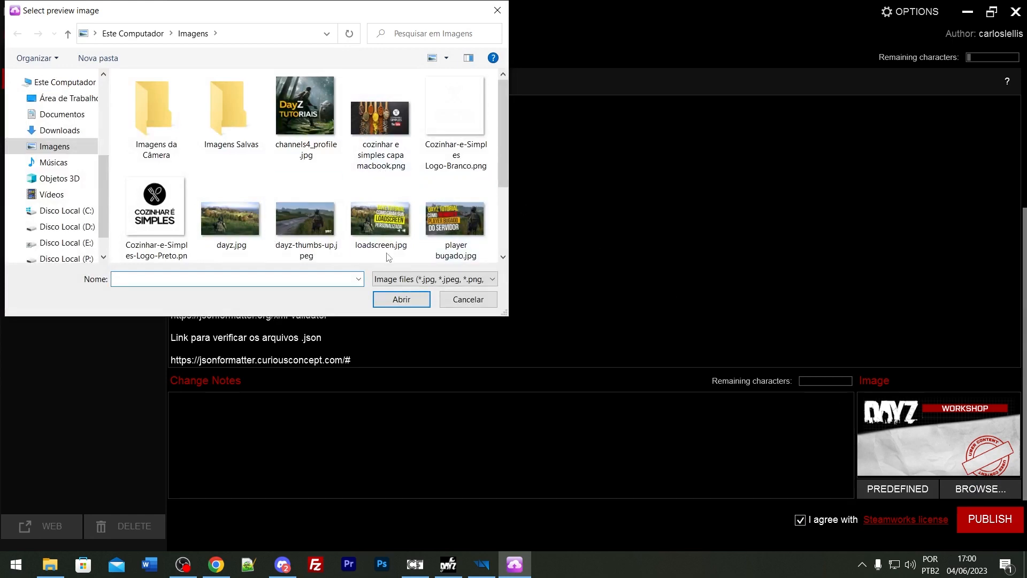
{"action": "double_click", "coordinate": [402, 203]}
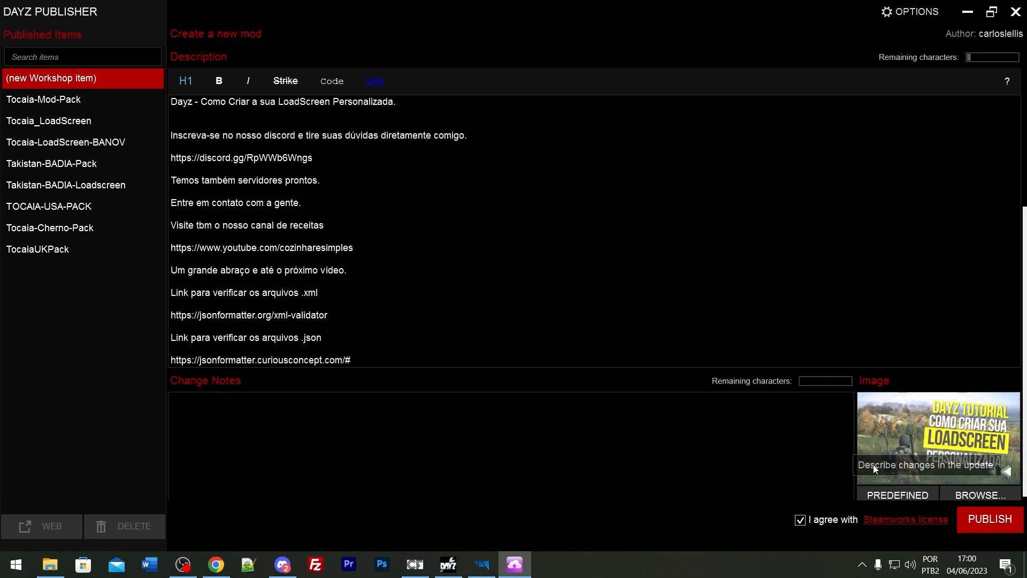
{"action": "scroll", "coordinate": [807, 415], "scroll_direction": "down", "scroll_amount": 1}
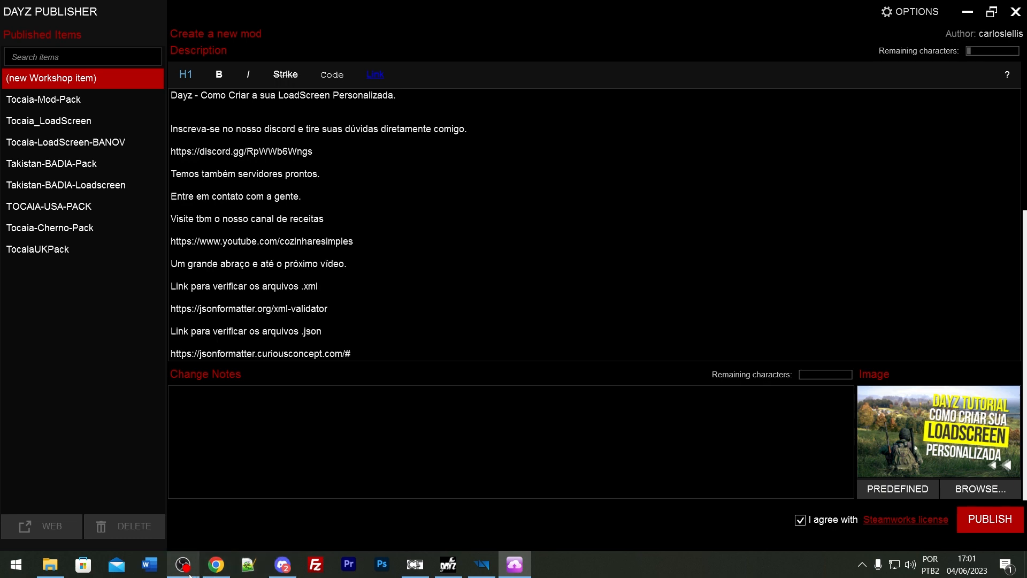
Go back to the Workshop's stamina results in the browser and compare the mods' custom and default preview images.
{"action": "left_click", "coordinate": [215, 564]}
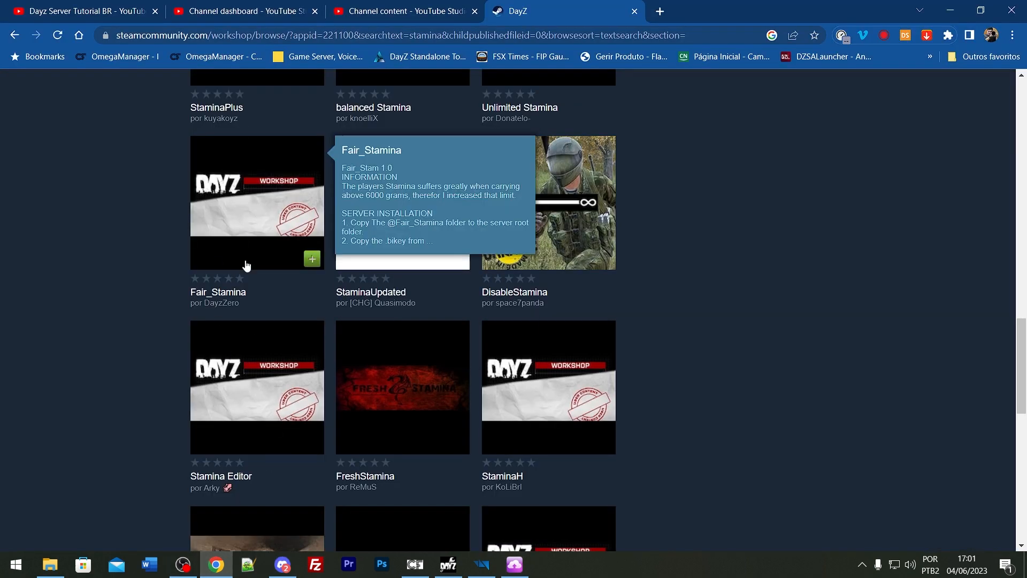
{"action": "left_click", "coordinate": [950, 10]}
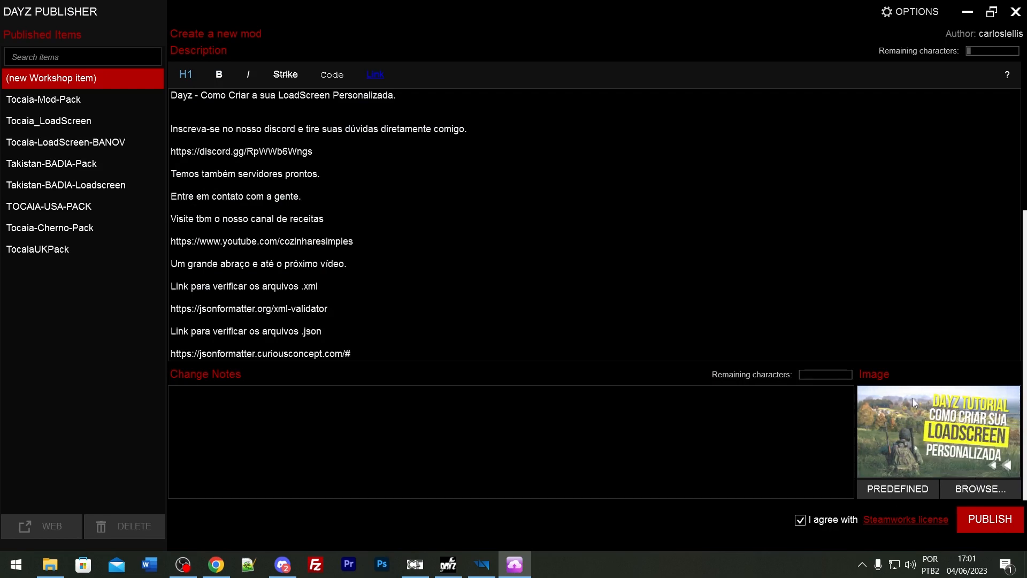
{"action": "left_click", "coordinate": [216, 565]}
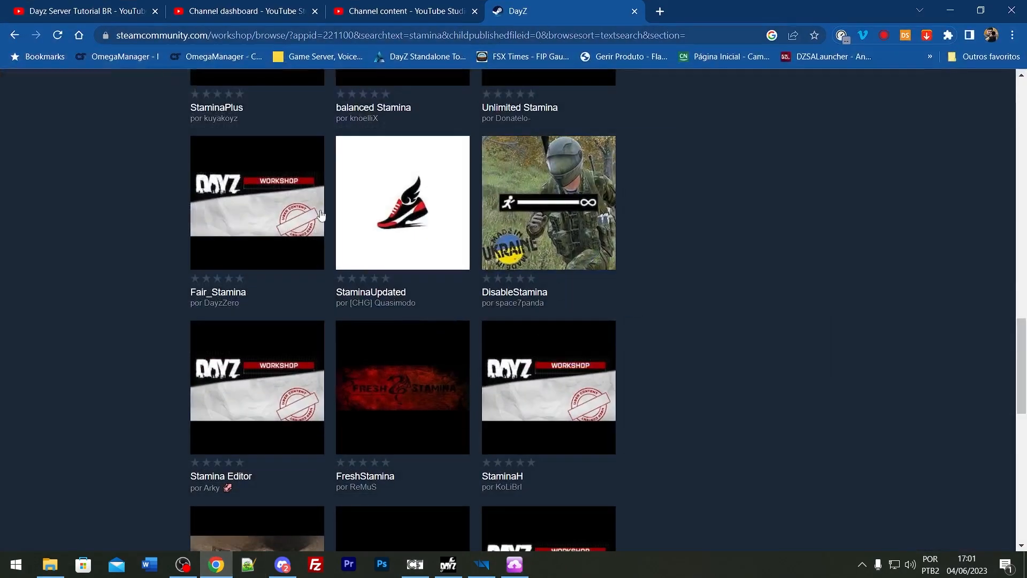
{"action": "scroll", "coordinate": [321, 215], "scroll_direction": "up", "scroll_amount": 12}
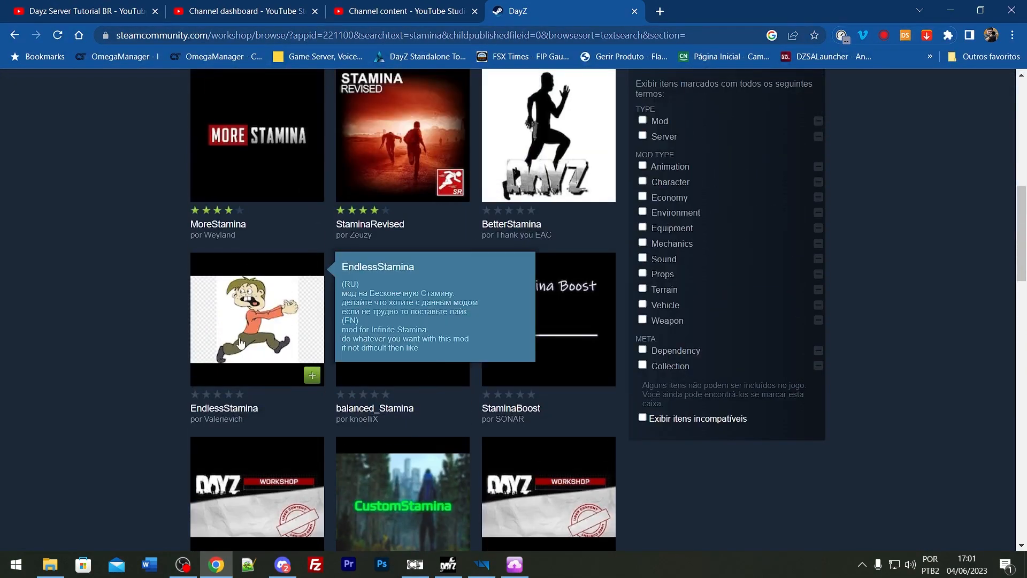
{"action": "scroll", "coordinate": [240, 343], "scroll_direction": "up", "scroll_amount": 5}
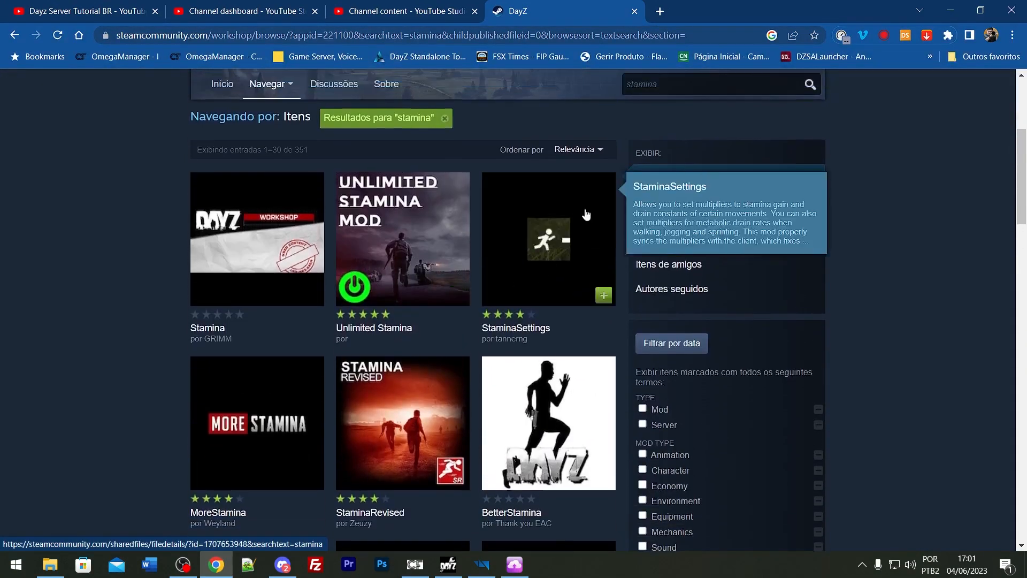
{"action": "scroll", "coordinate": [587, 214], "scroll_direction": "up", "scroll_amount": 3}
Return to DayZ Publisher, publish the new DayzTutorialBR item to the Steam Workshop and review its file info.
{"action": "left_click", "coordinate": [514, 564]}
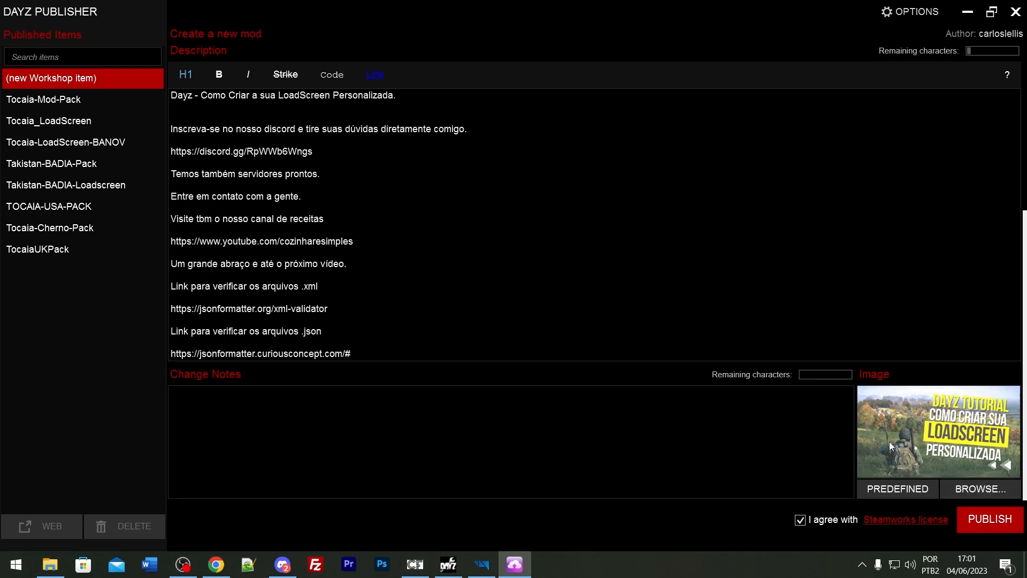
{"action": "left_click", "coordinate": [988, 520]}
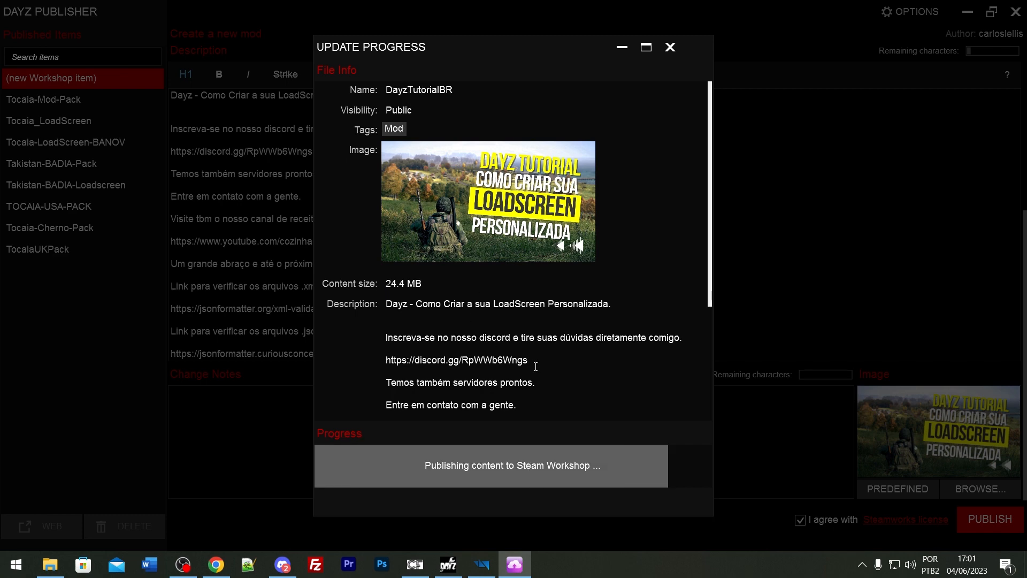
{"action": "scroll", "coordinate": [580, 412], "scroll_direction": "down", "scroll_amount": 4}
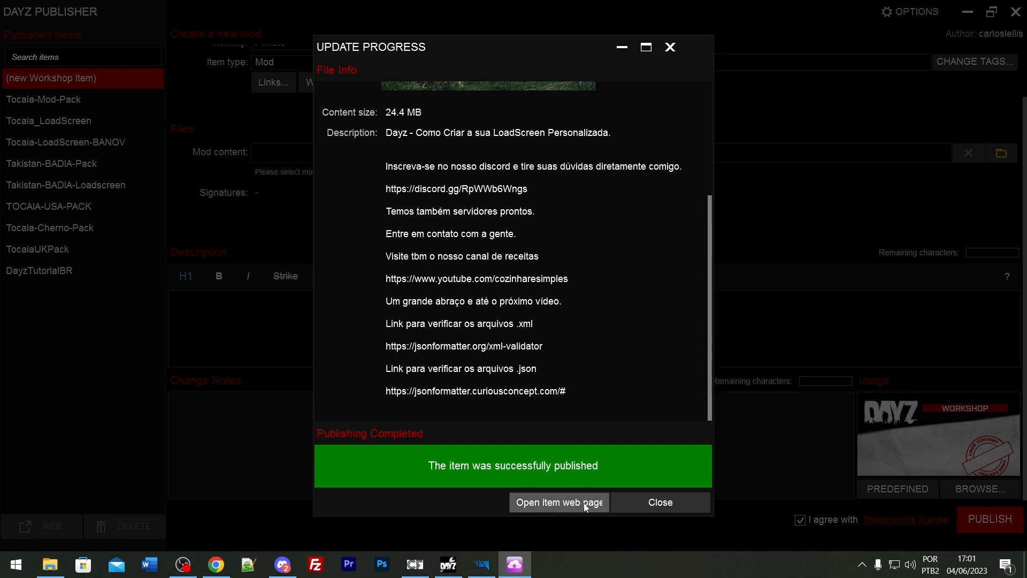
Open the published item's Steam page, review its image and description, and close the page and the publishing progress window.
{"action": "left_click", "coordinate": [558, 503]}
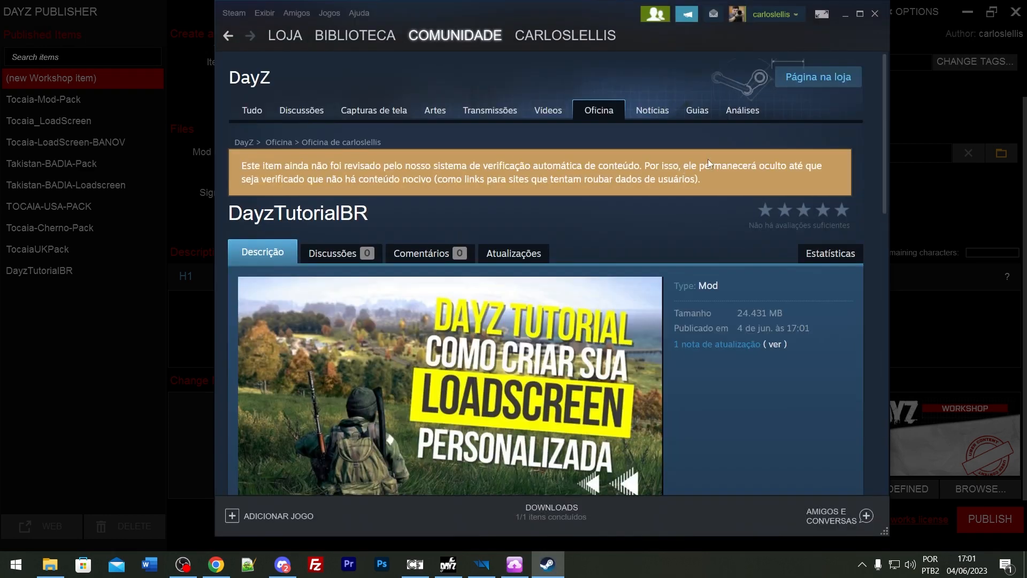
{"action": "scroll", "coordinate": [708, 159], "scroll_direction": "down", "scroll_amount": 5}
{"action": "scroll", "coordinate": [708, 158], "scroll_direction": "down", "scroll_amount": 8}
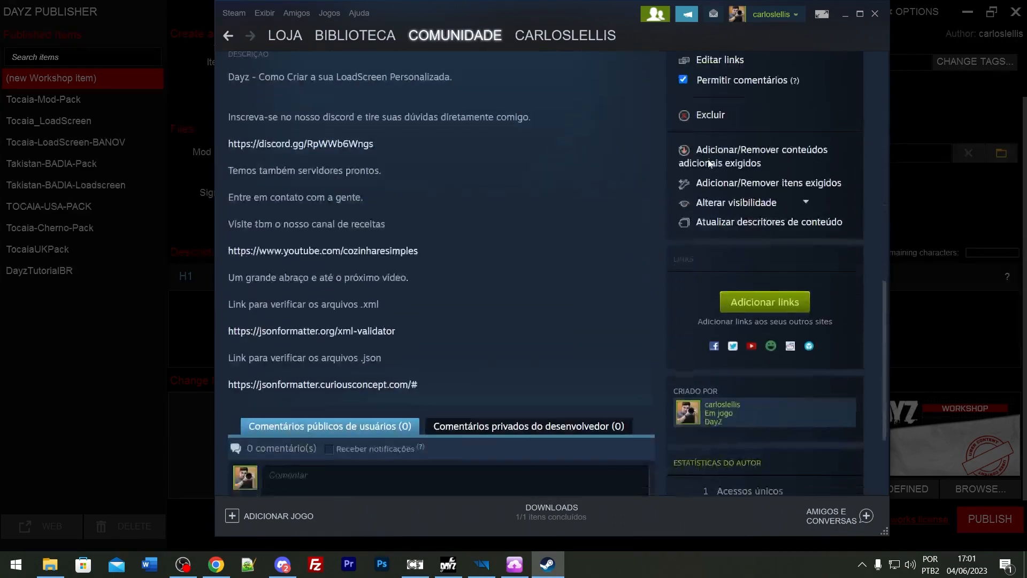
{"action": "scroll", "coordinate": [604, 221], "scroll_direction": "up", "scroll_amount": 15}
{"action": "scroll", "coordinate": [604, 233], "scroll_direction": "down", "scroll_amount": 3}
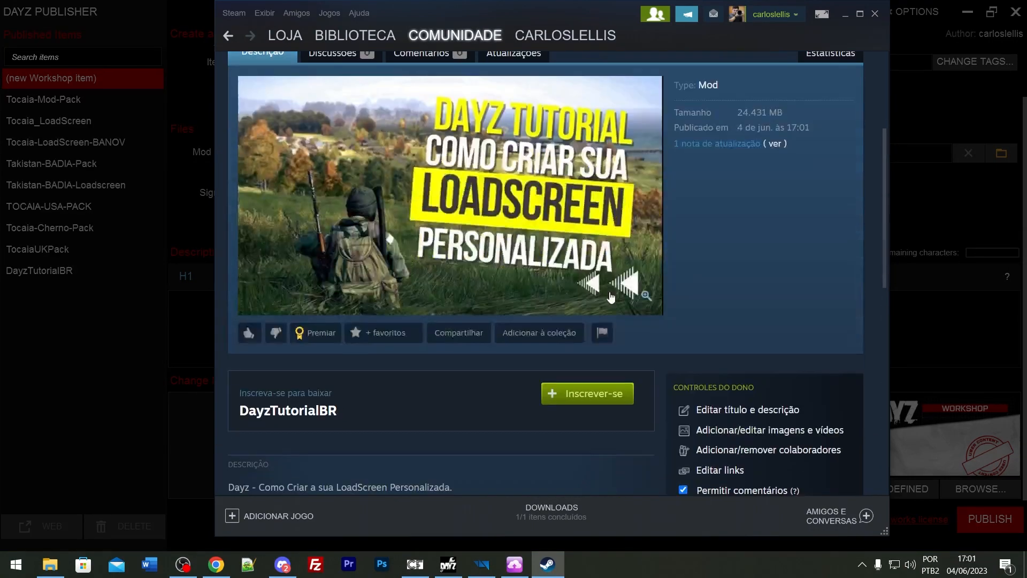
{"action": "left_click", "coordinate": [874, 15]}
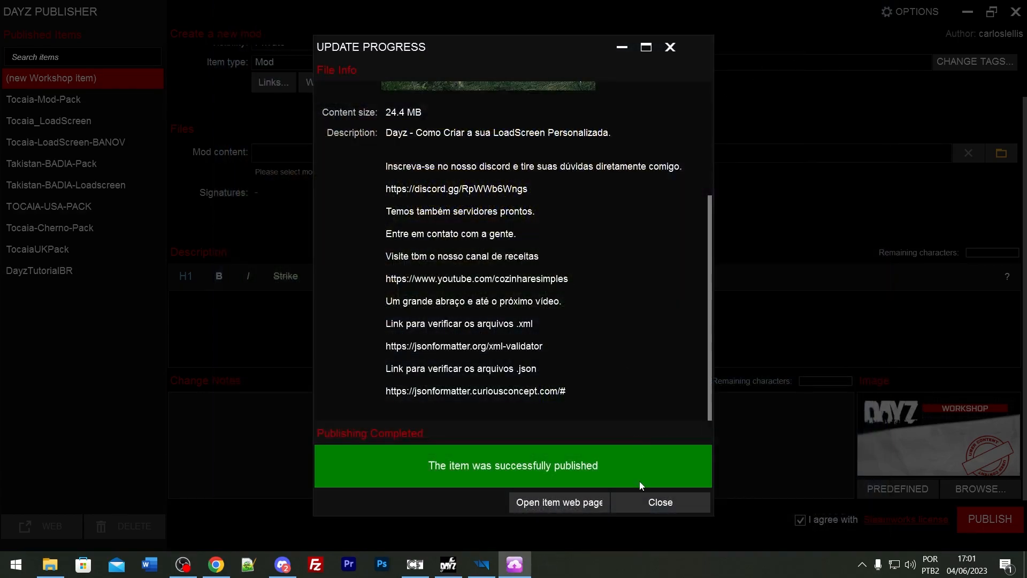
{"action": "left_click", "coordinate": [653, 501]}
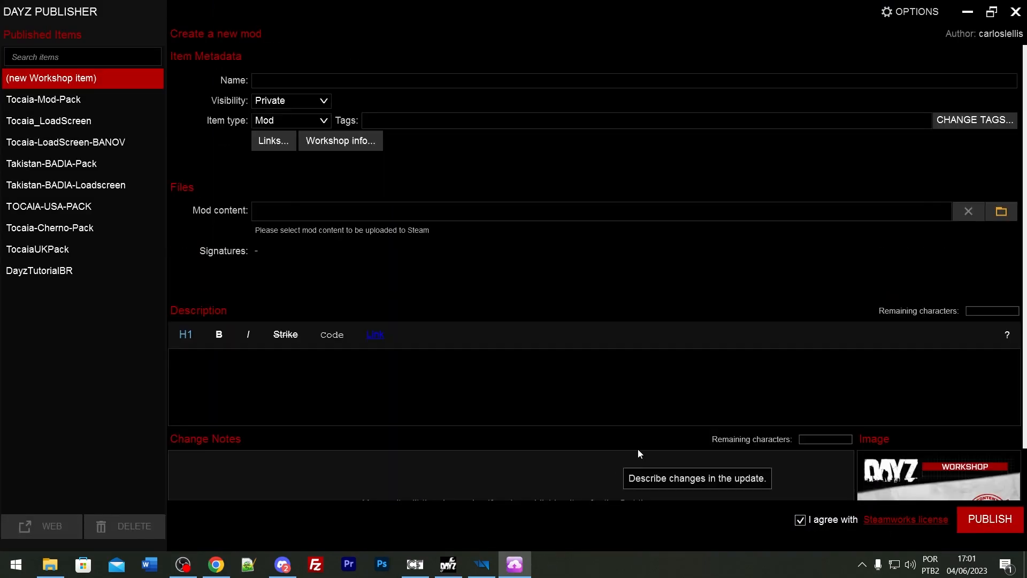
{"action": "scroll", "coordinate": [515, 350], "scroll_direction": "down", "scroll_amount": 1}
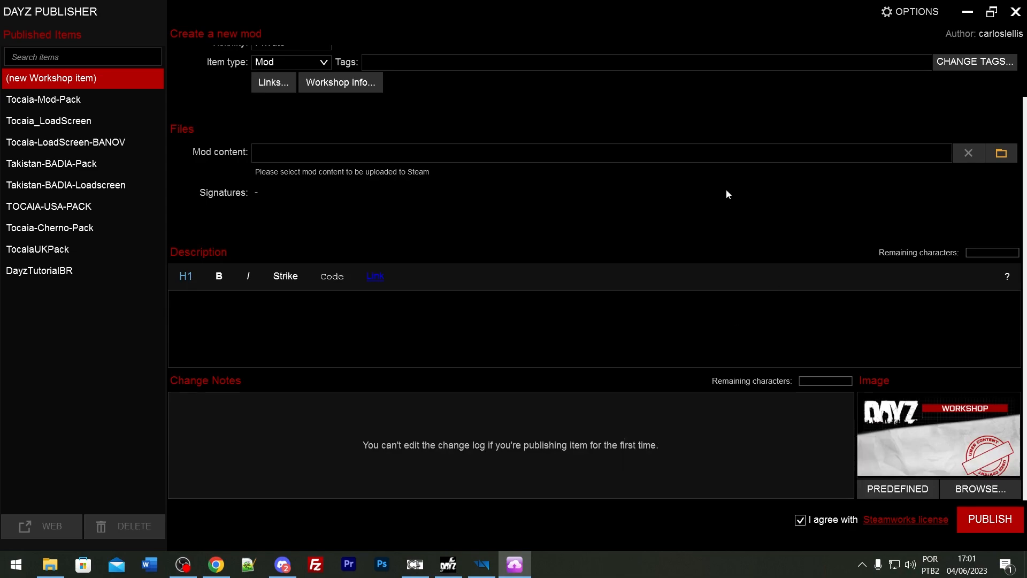
{"action": "left_click", "coordinate": [967, 11]}
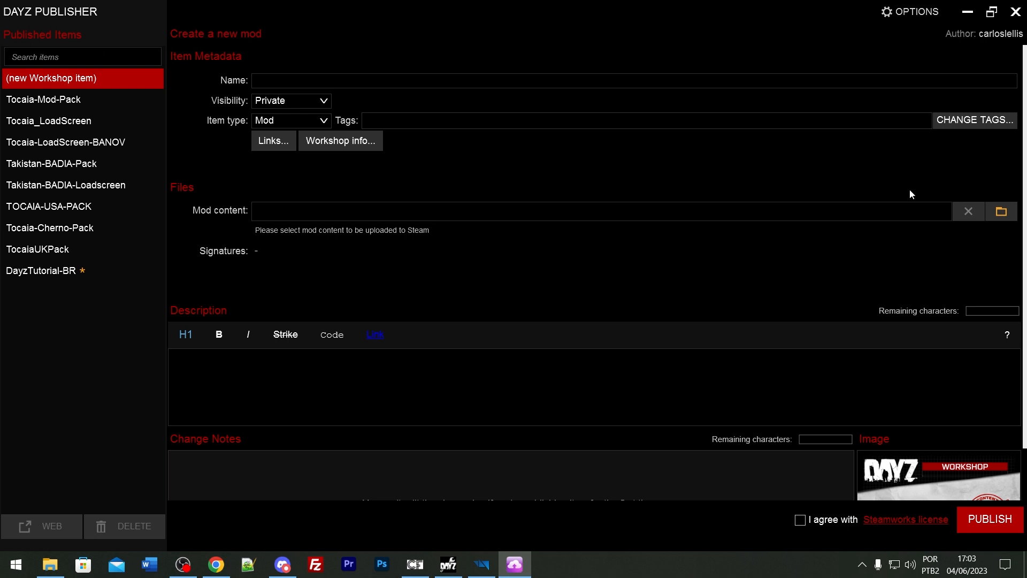
Open the newly published tutorial item for updating and set its name to DayzTutorial-BR.
{"action": "left_click", "coordinate": [47, 278]}
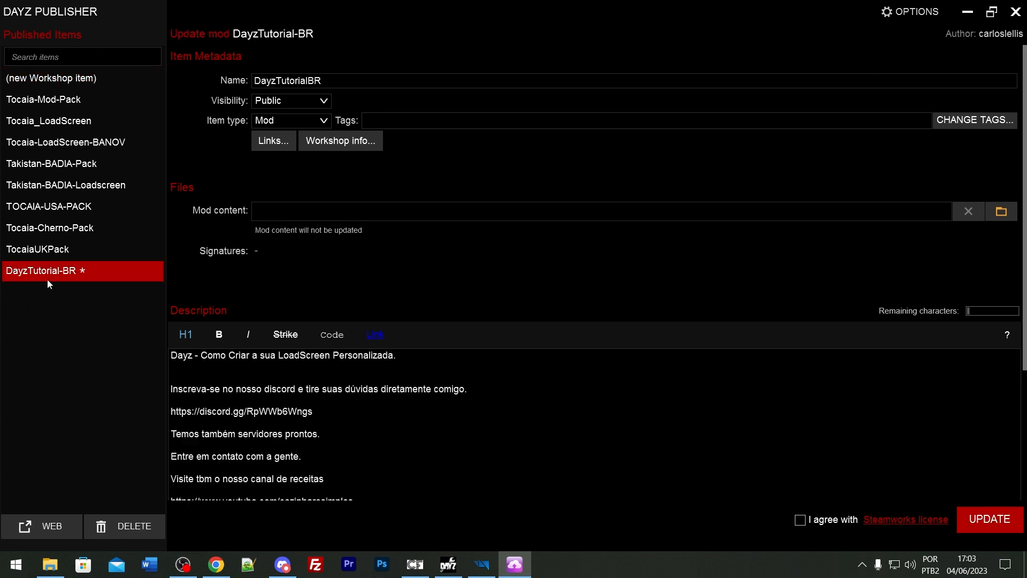
{"action": "left_click", "coordinate": [307, 81]}
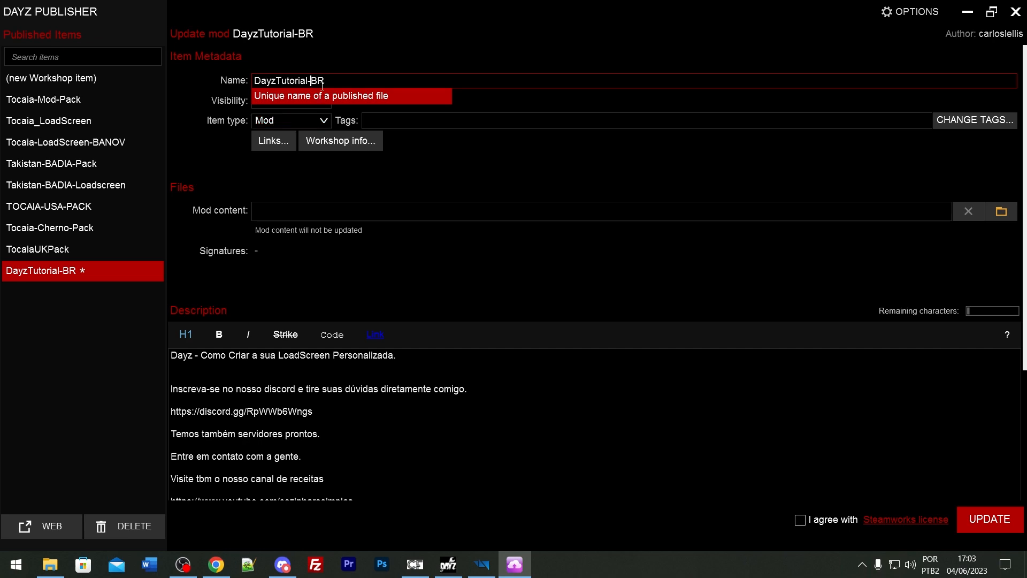
{"action": "left_click", "coordinate": [224, 162]}
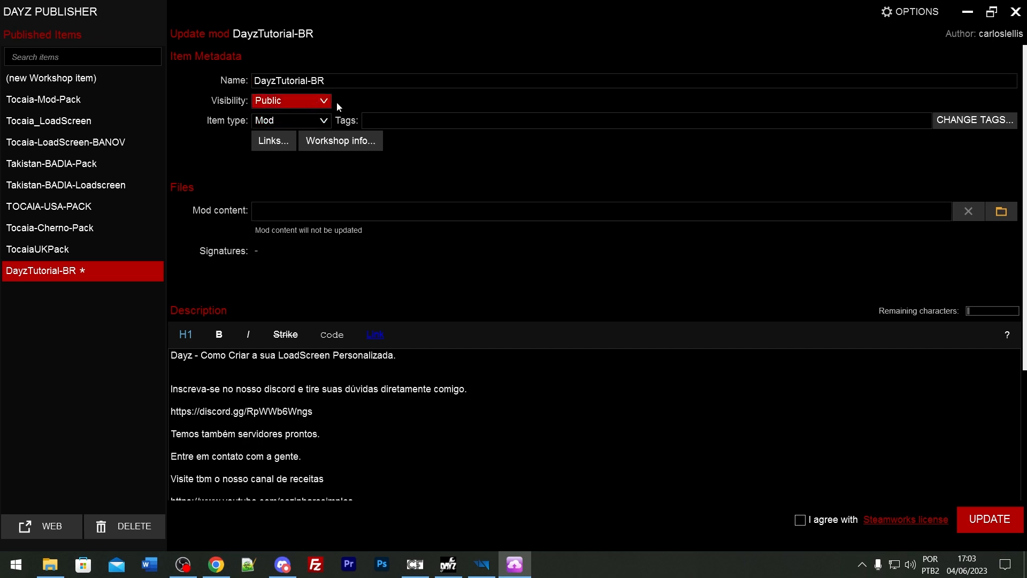
{"action": "left_click", "coordinate": [1001, 211]}
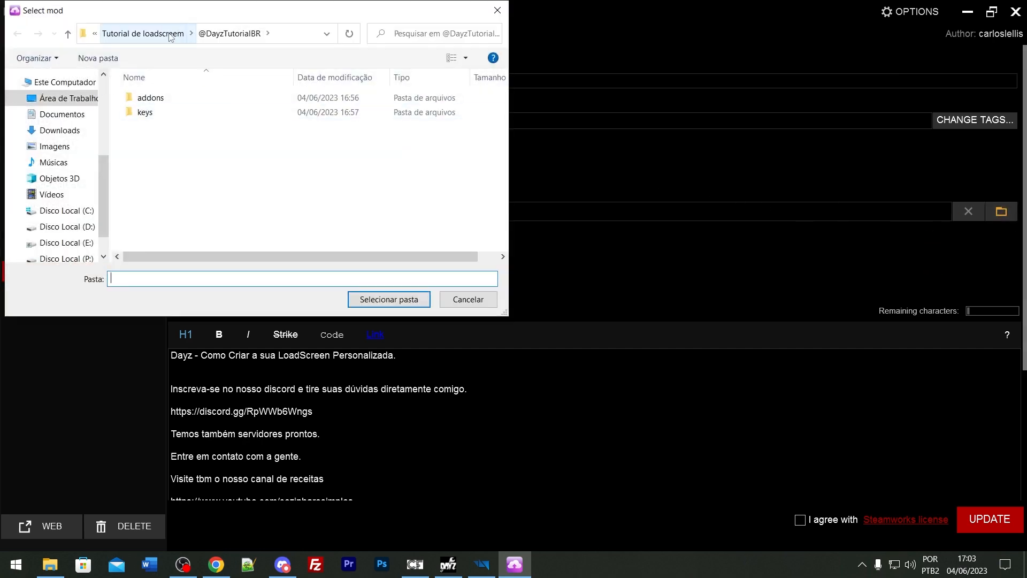
{"action": "left_click", "coordinate": [171, 33]}
{"action": "left_click", "coordinate": [169, 97]}
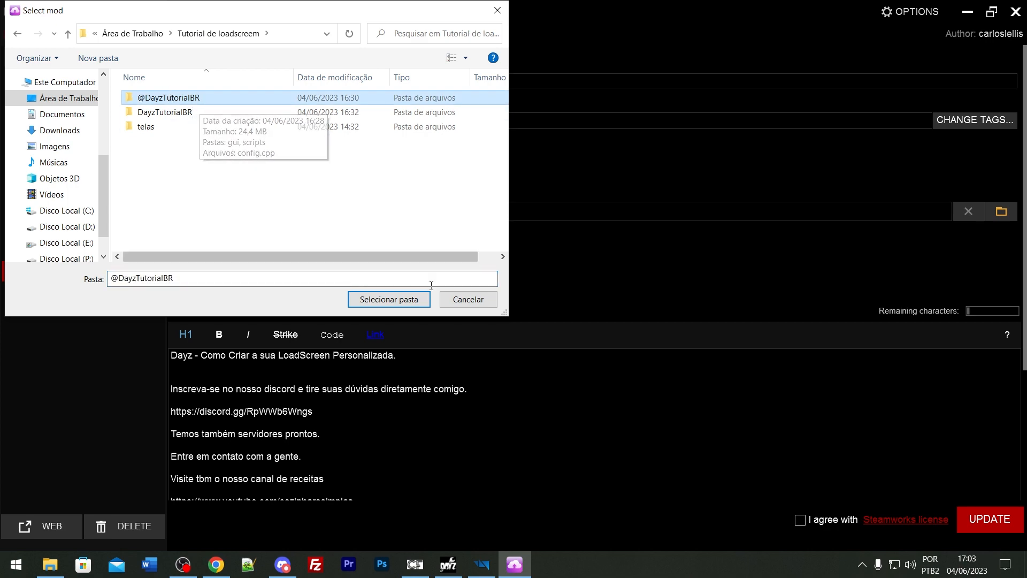
{"action": "left_click", "coordinate": [385, 300]}
Agree to the Steamworks license and submit the update of the DayzTutorial-BR item.
{"action": "scroll", "coordinate": [443, 333], "scroll_direction": "down", "scroll_amount": 2}
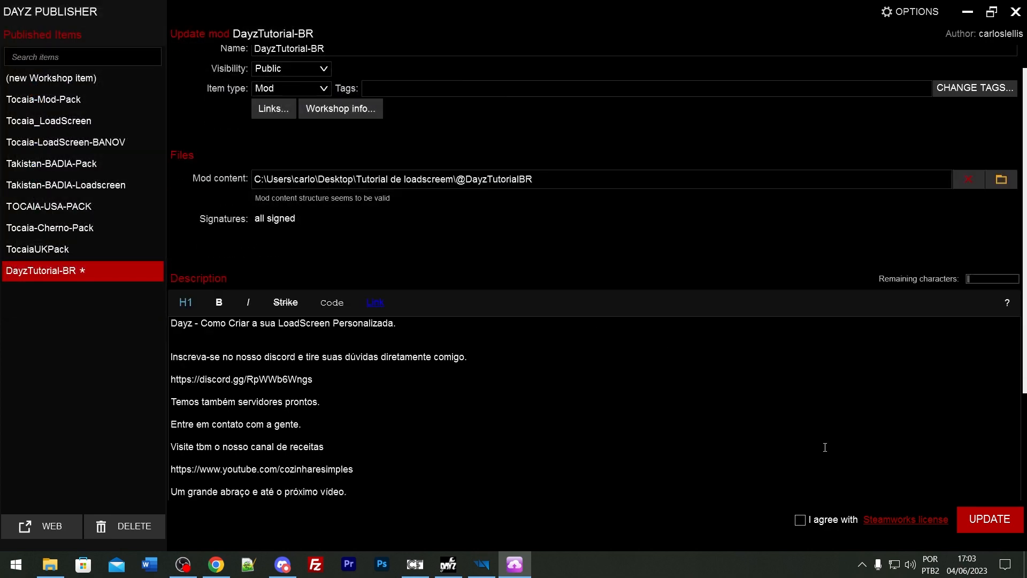
{"action": "left_click", "coordinate": [800, 519]}
{"action": "scroll", "coordinate": [857, 415], "scroll_direction": "down", "scroll_amount": 3}
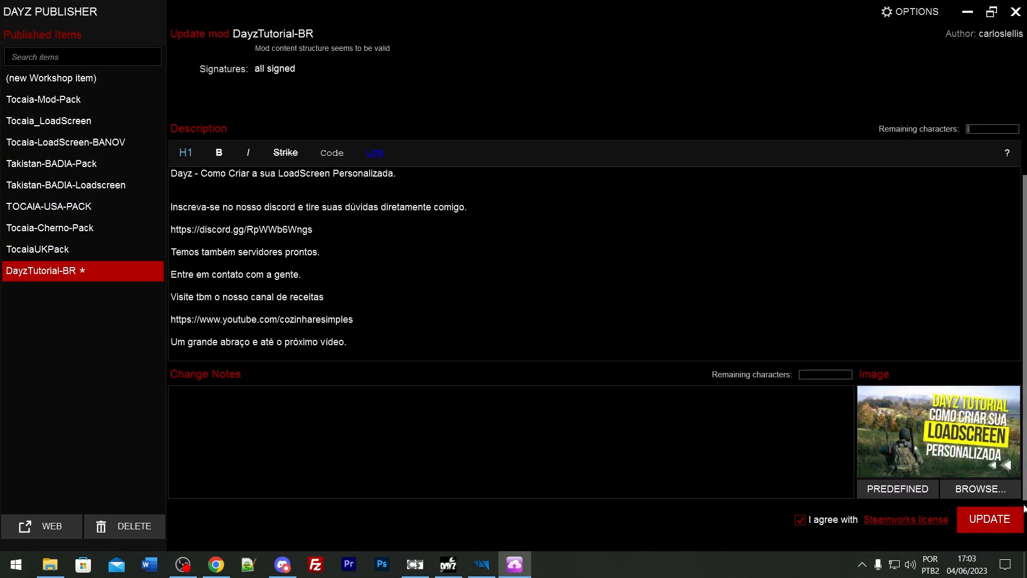
{"action": "left_click", "coordinate": [989, 520]}
{"action": "left_click", "coordinate": [592, 300]}
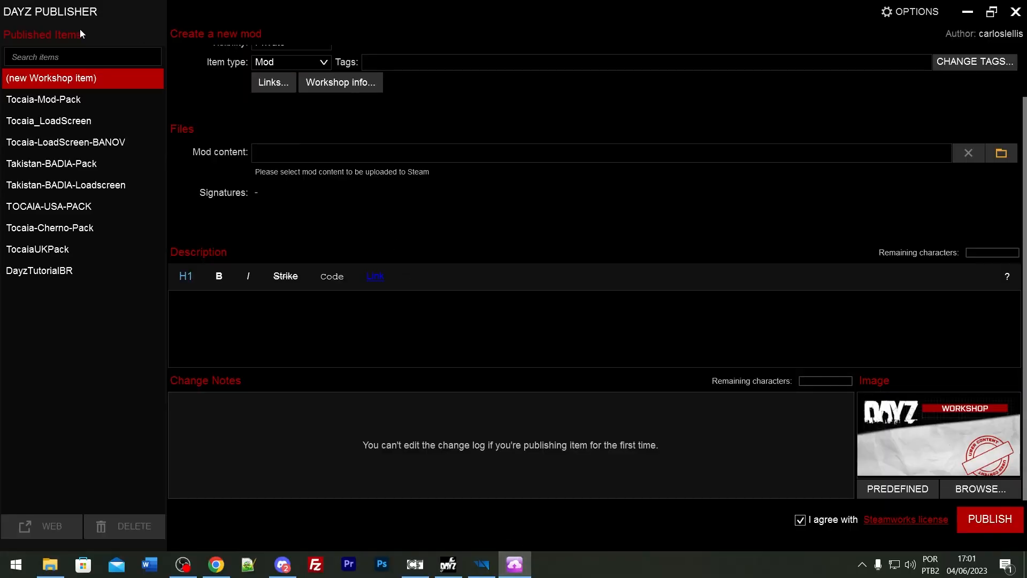
Open the published DayzTutorialBR item, change its name to DayzTutorial-BR, and review its description, change notes and image.
{"action": "left_click", "coordinate": [53, 273]}
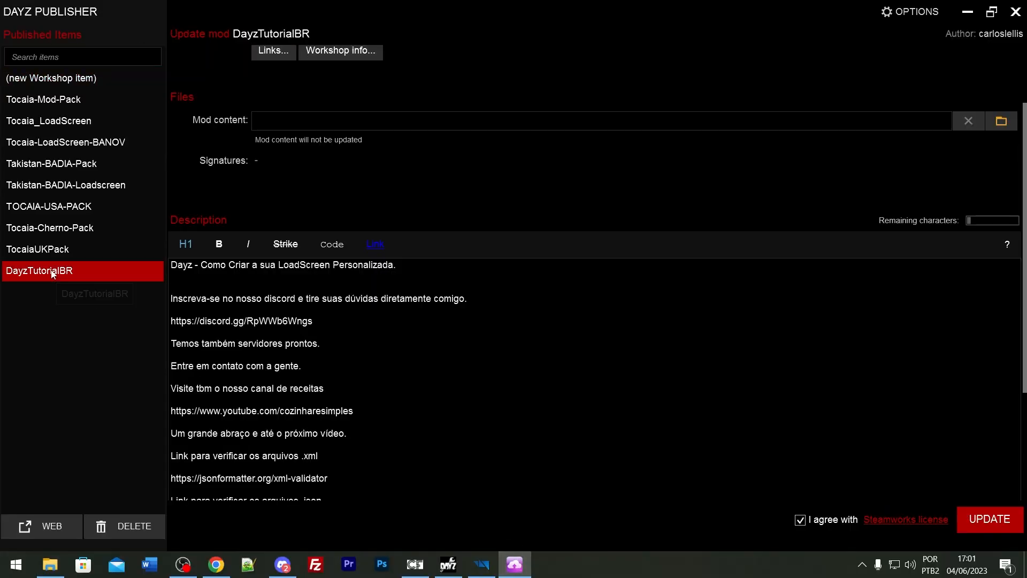
{"action": "scroll", "coordinate": [317, 281], "scroll_direction": "up", "scroll_amount": 2}
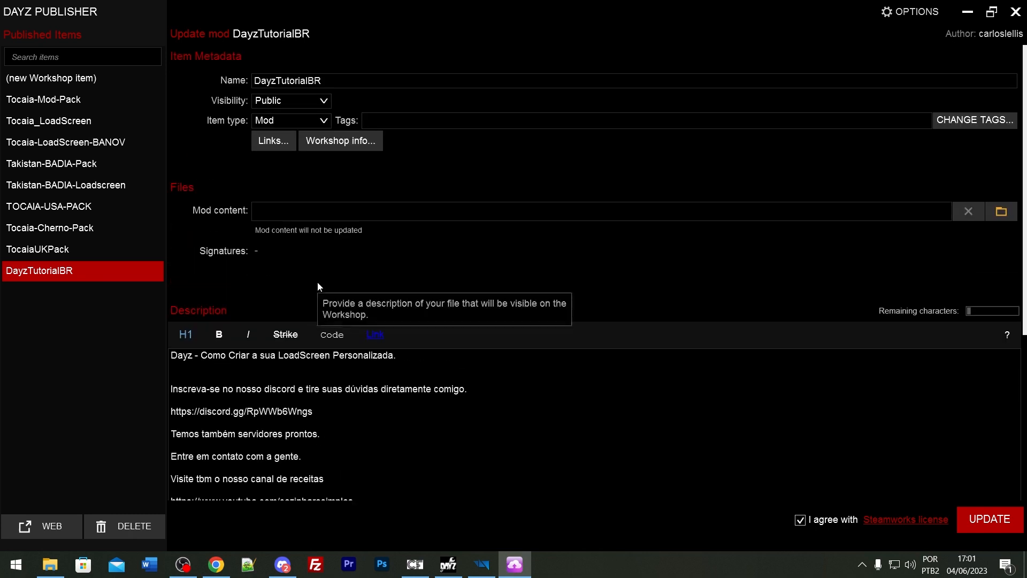
{"action": "left_click", "coordinate": [309, 85]}
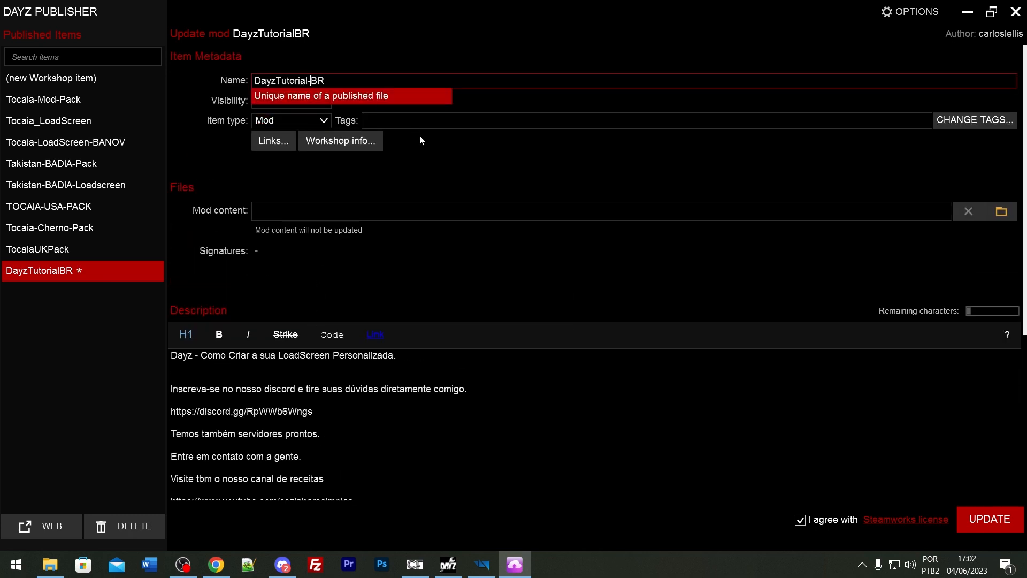
{"action": "scroll", "coordinate": [592, 277], "scroll_direction": "down", "scroll_amount": 6}
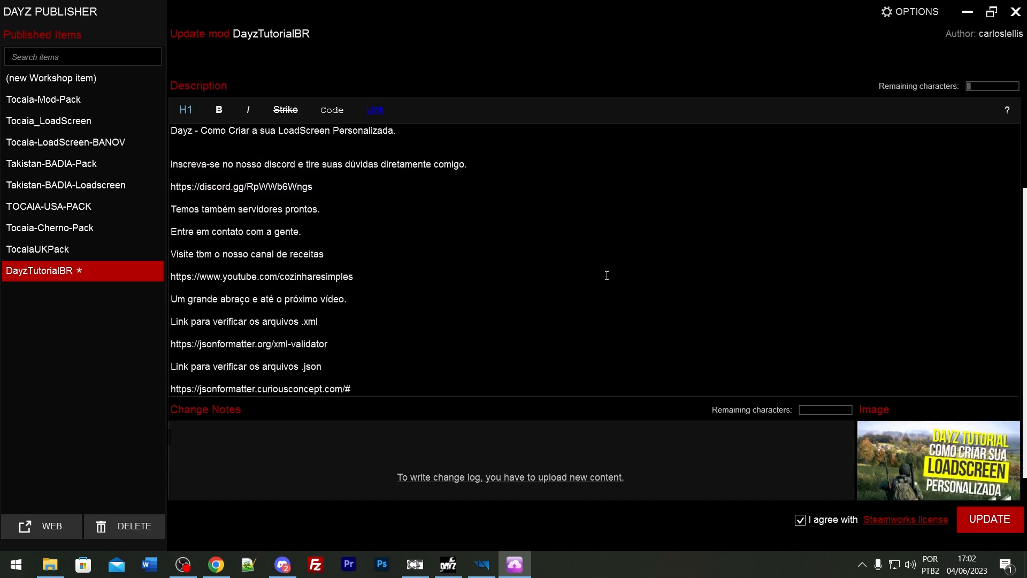
{"action": "scroll", "coordinate": [749, 312], "scroll_direction": "down", "scroll_amount": 1}
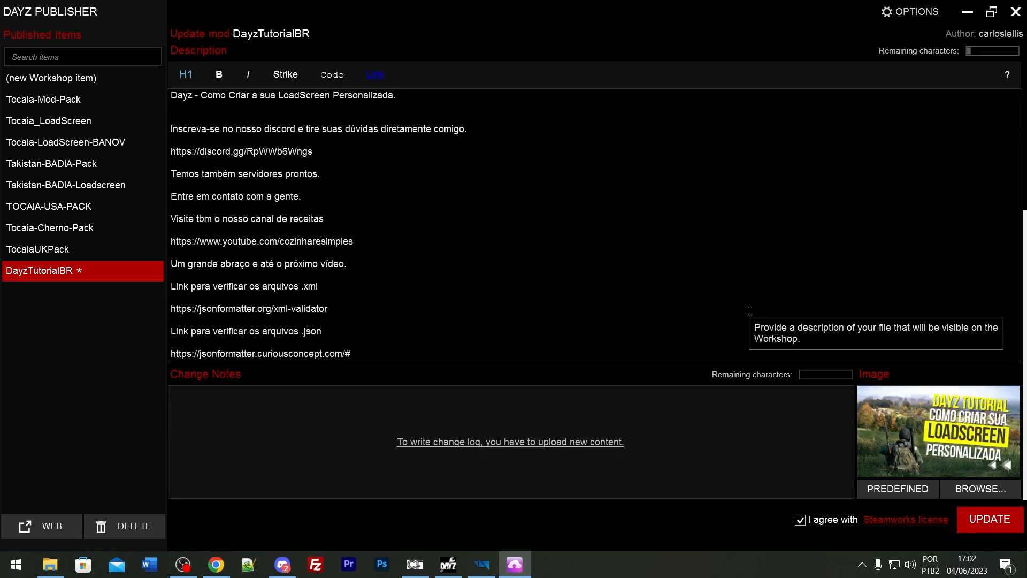
{"action": "scroll", "coordinate": [750, 313], "scroll_direction": "up", "scroll_amount": 5}
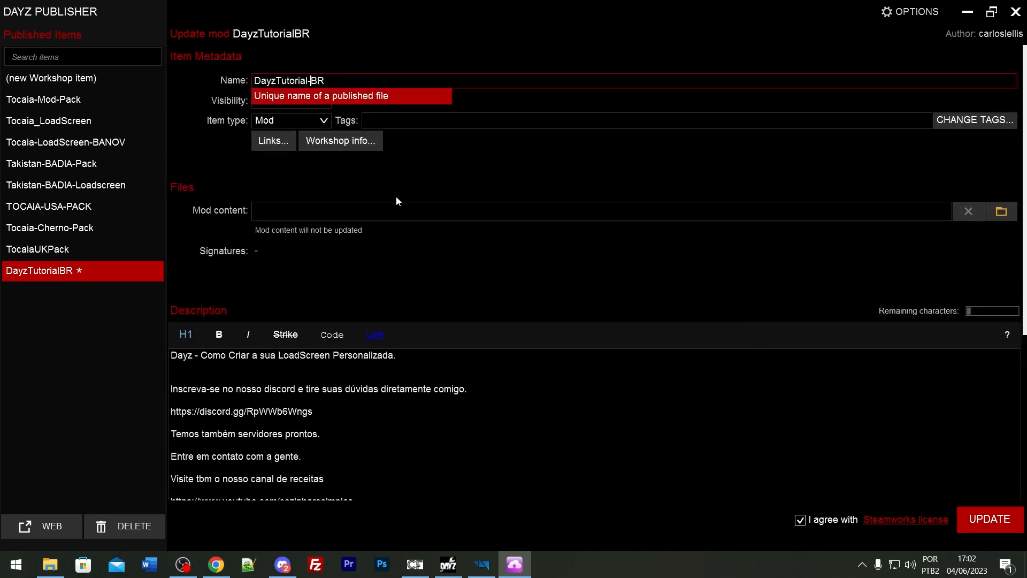
{"action": "scroll", "coordinate": [465, 293], "scroll_direction": "down", "scroll_amount": 5}
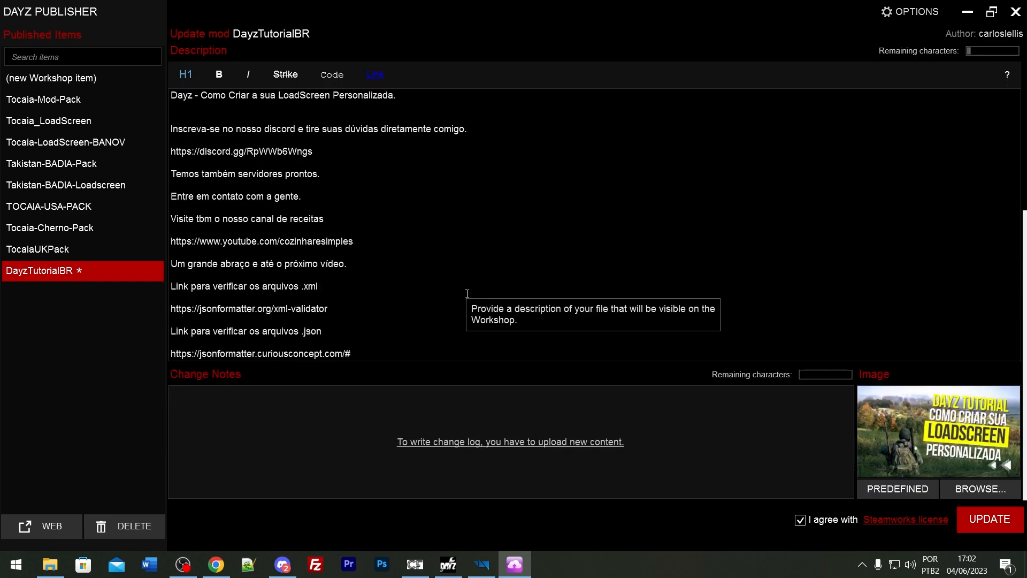
{"action": "scroll", "coordinate": [558, 271], "scroll_direction": "up", "scroll_amount": 5}
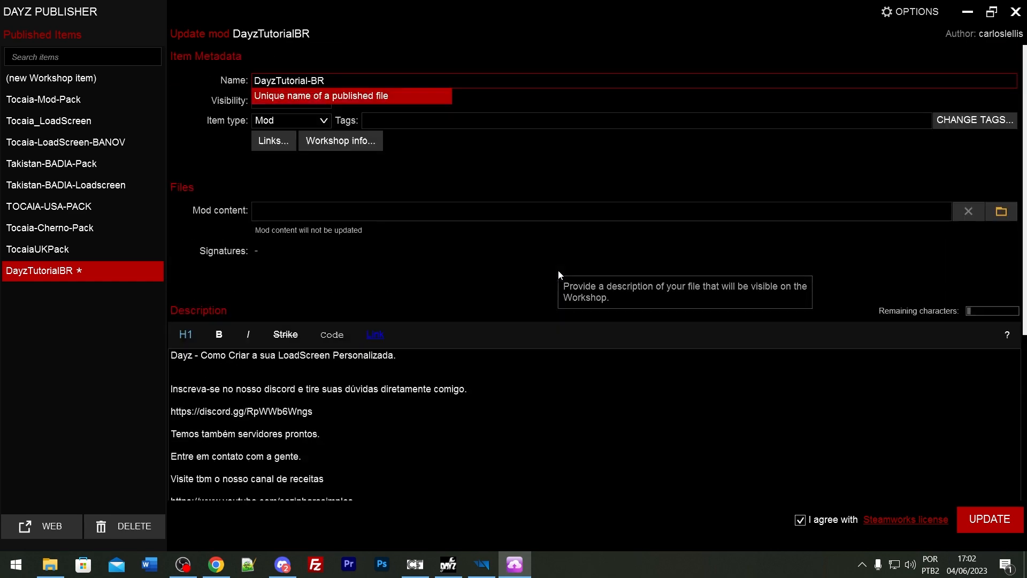
Submit the update that renames the published item to DayzTutorial-BR and confirm it.
{"action": "scroll", "coordinate": [357, 128], "scroll_direction": "down", "scroll_amount": 5}
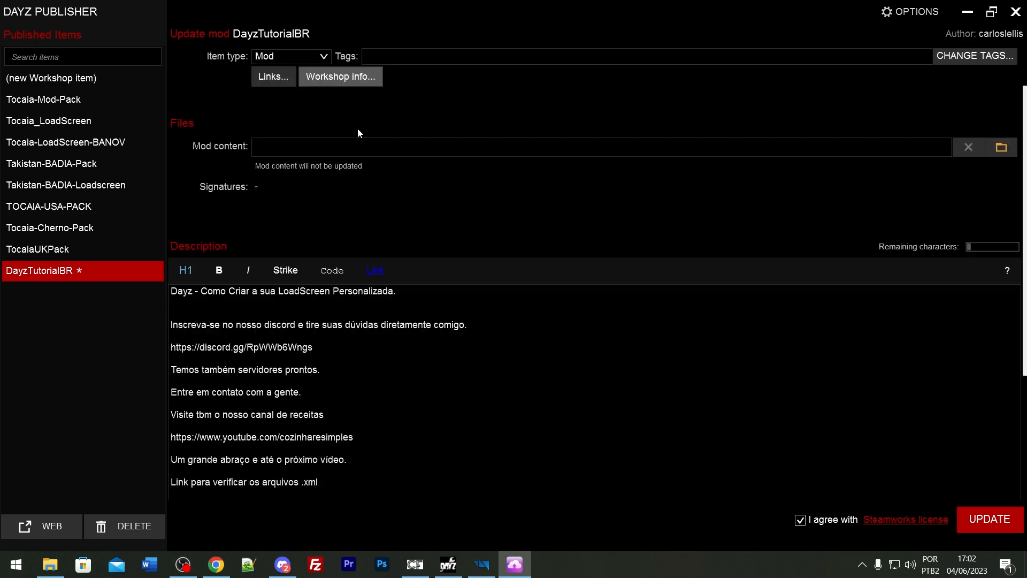
{"action": "left_click", "coordinate": [976, 531]}
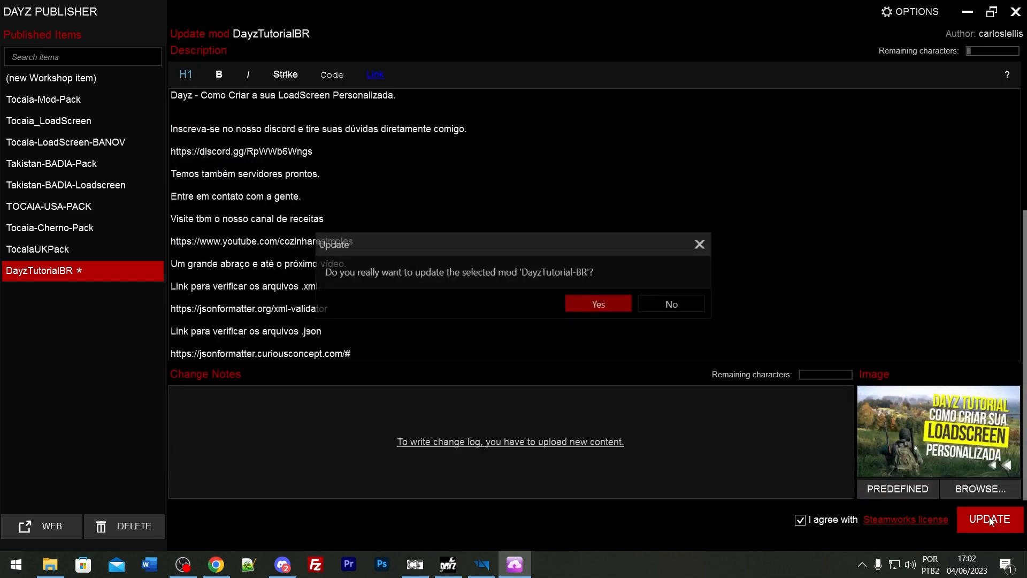
{"action": "left_click", "coordinate": [582, 302]}
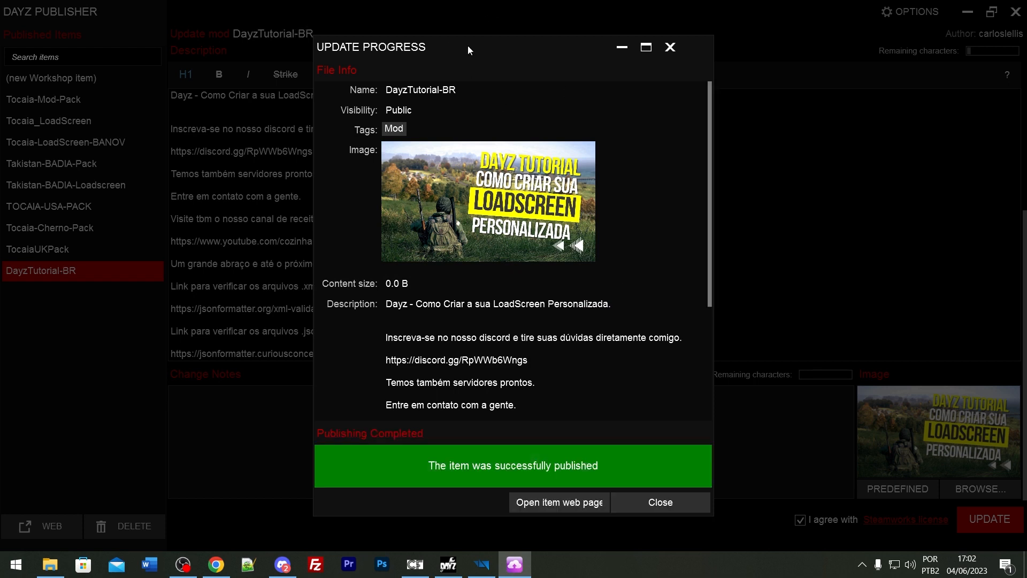
Open the DayzTutorial-BR item's Workshop page, check its update notes, and return to the item description.
{"action": "left_click", "coordinate": [570, 498]}
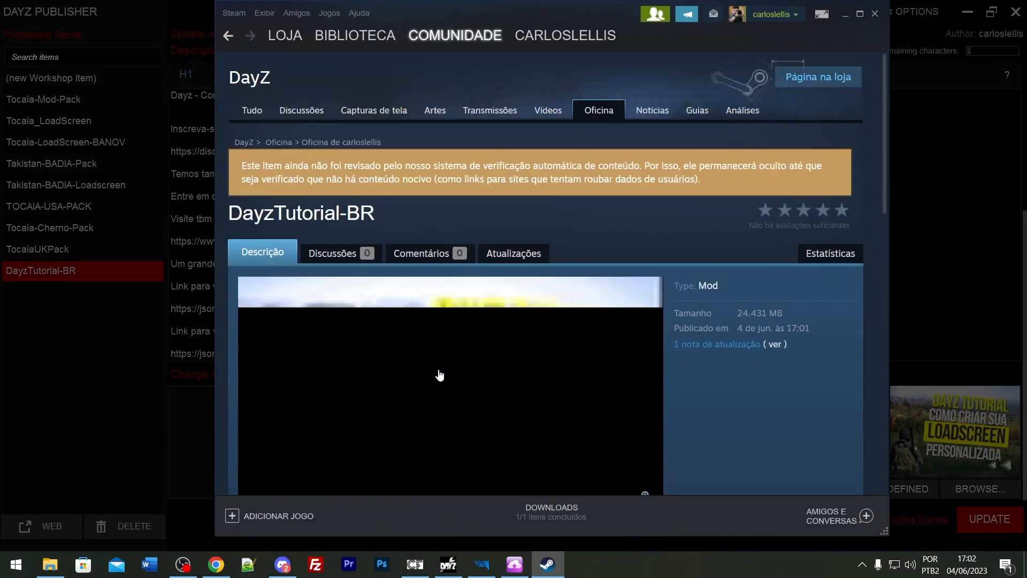
{"action": "scroll", "coordinate": [604, 219], "scroll_direction": "down", "scroll_amount": 4}
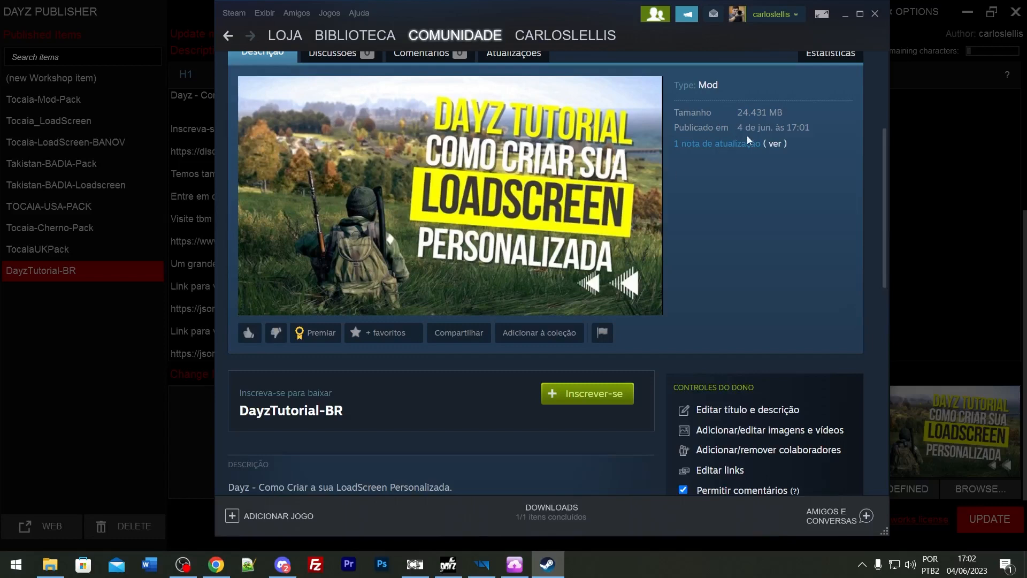
{"action": "left_click", "coordinate": [775, 145]}
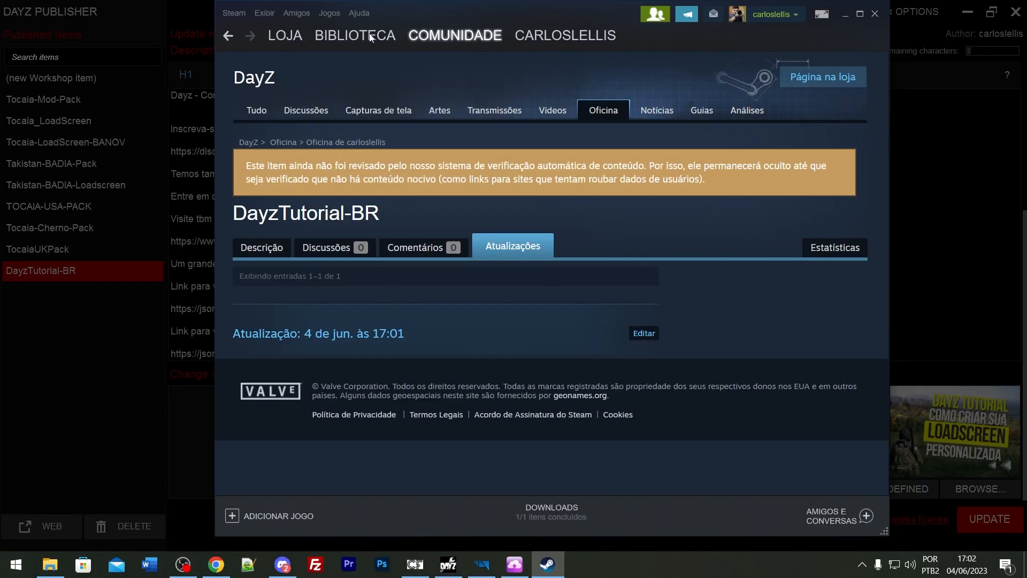
{"action": "key", "text": "alt+Left"}
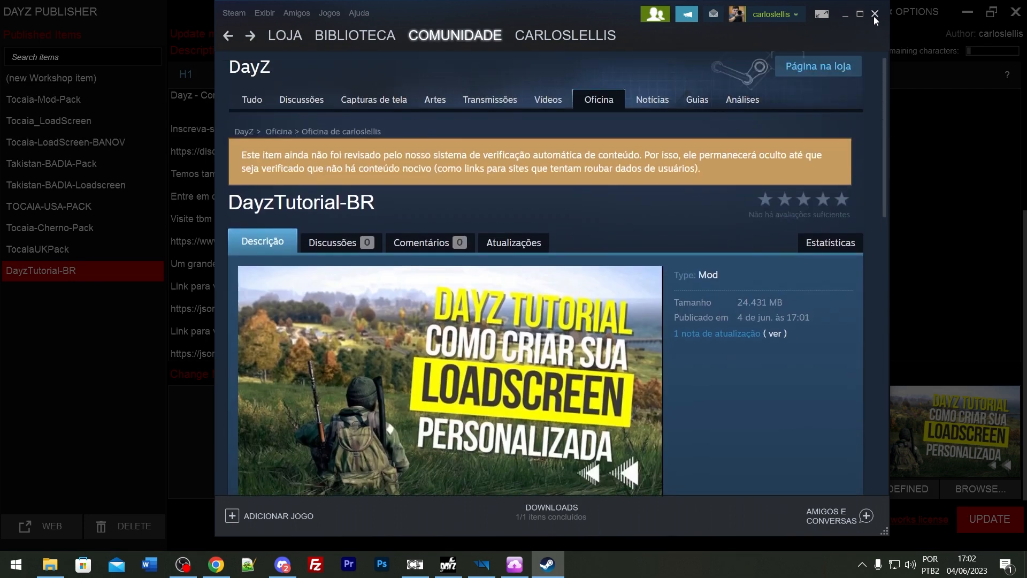
{"action": "scroll", "coordinate": [724, 183], "scroll_direction": "down", "scroll_amount": 3}
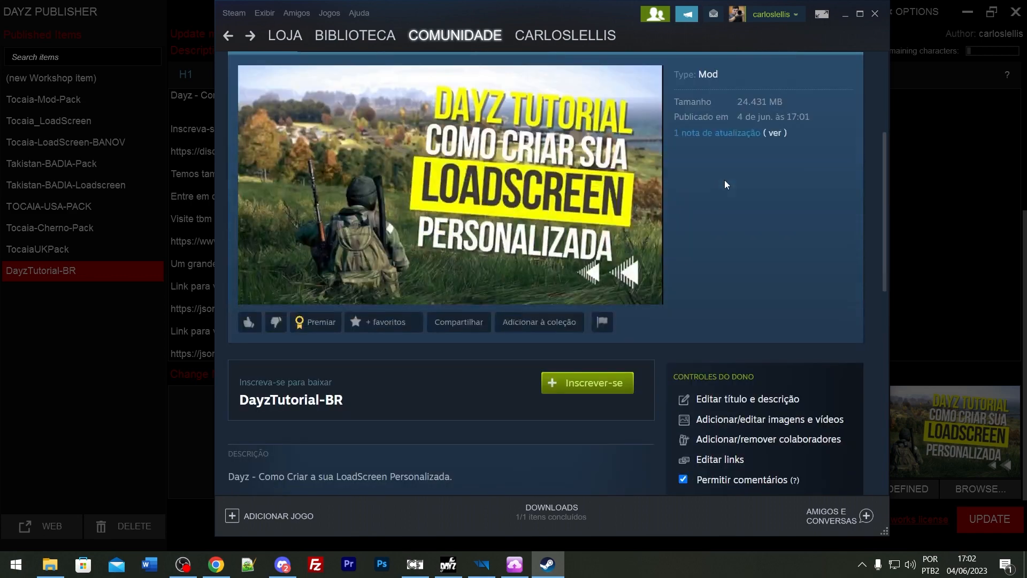
Subscribe to the DayzTutorial-BR item, and close the Steam window, the update progress, DayZ Publisher and DayZ Tools.
{"action": "left_click", "coordinate": [591, 385]}
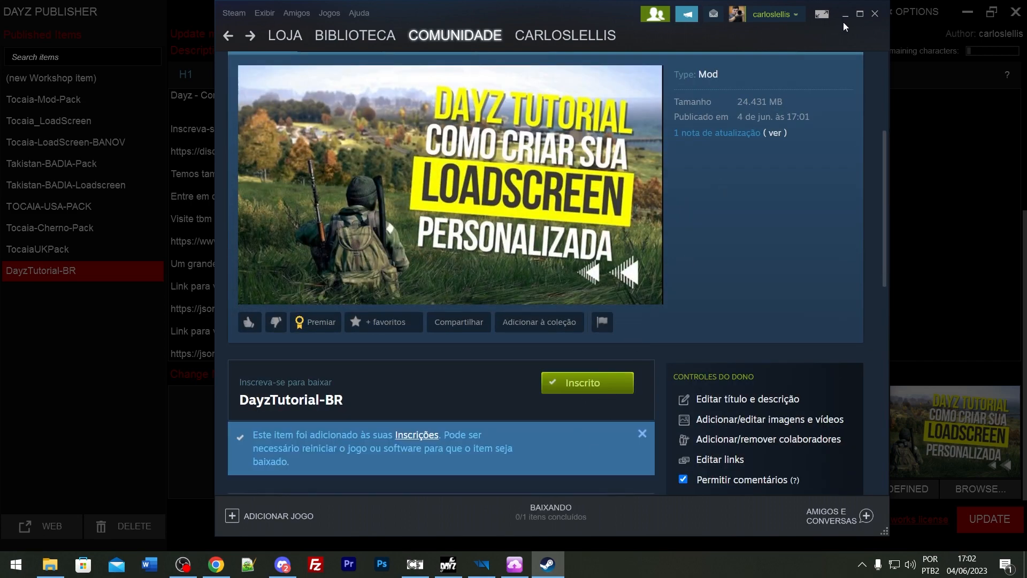
{"action": "left_click", "coordinate": [878, 15]}
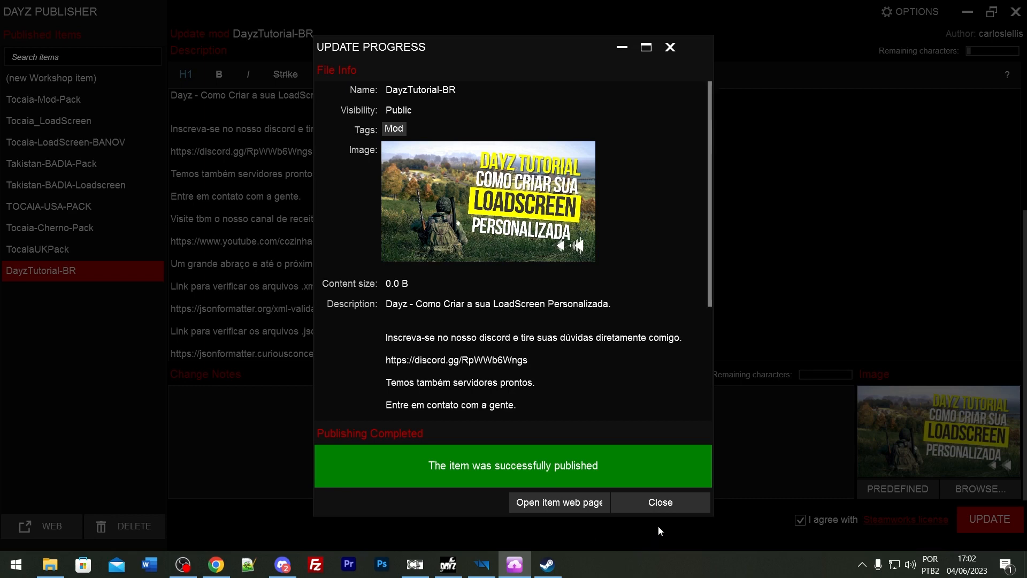
{"action": "left_click", "coordinate": [659, 500]}
{"action": "left_click", "coordinate": [548, 563]}
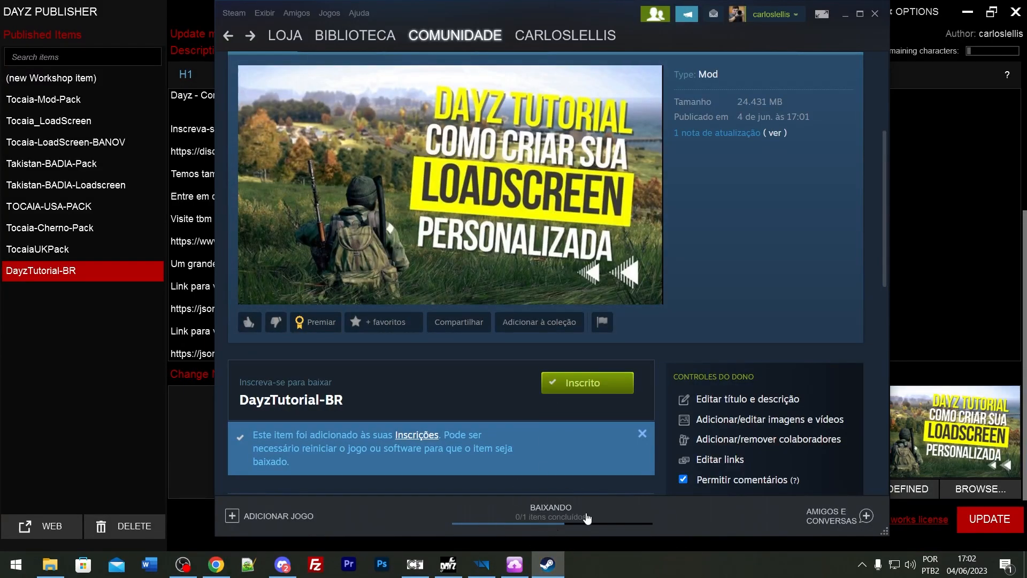
{"action": "left_click", "coordinate": [873, 17]}
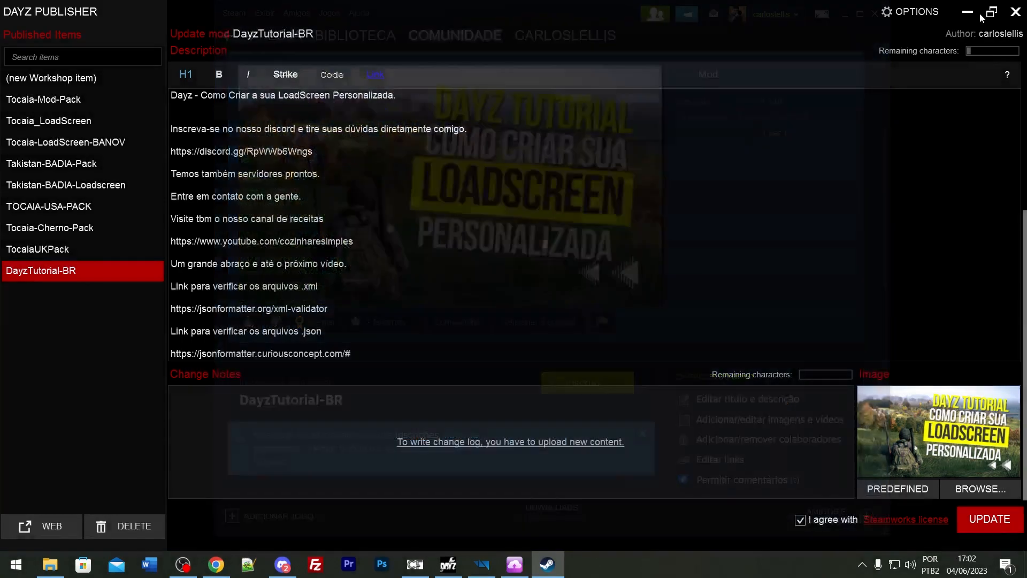
{"action": "left_click", "coordinate": [1019, 13]}
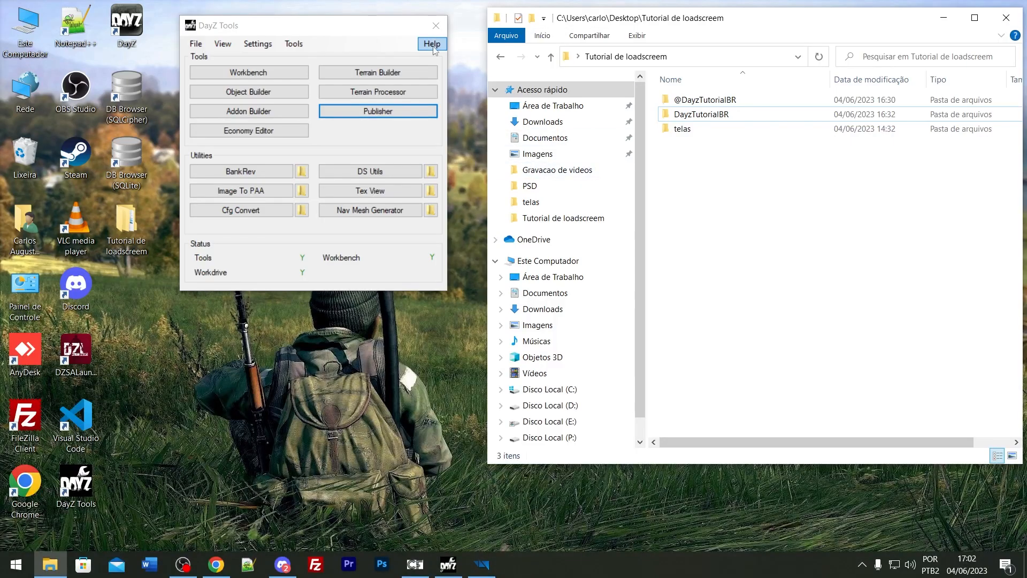
{"action": "left_click", "coordinate": [436, 27]}
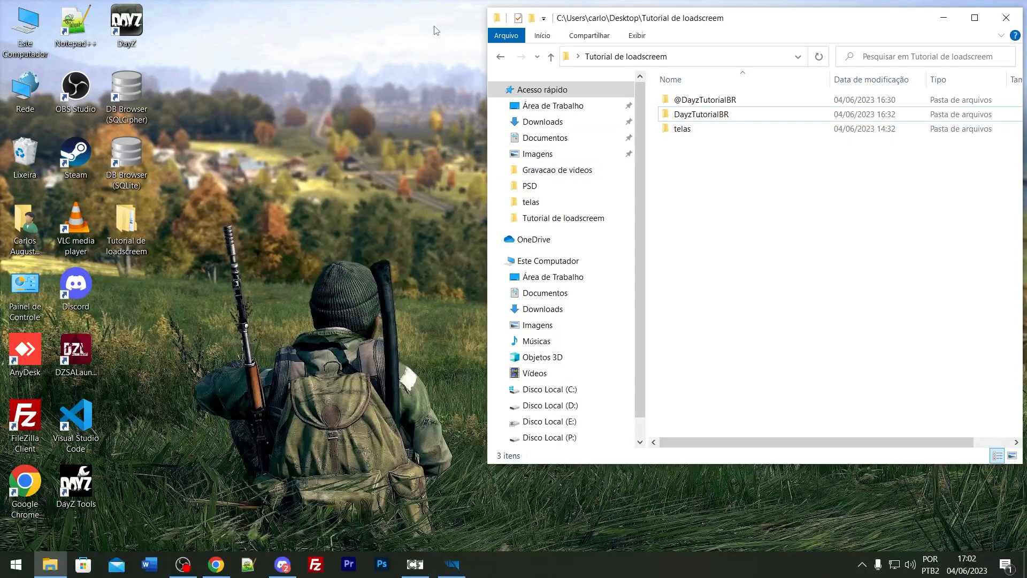
Open the DayZ launcher and activate the newly installed DayzTutorial-BR mod.
{"action": "double_click", "coordinate": [119, 29]}
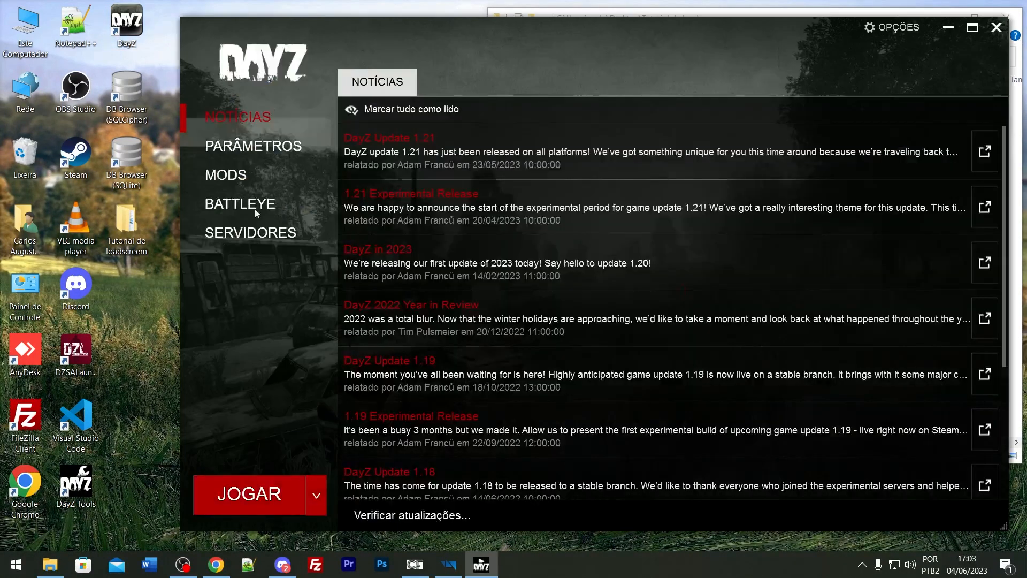
{"action": "left_click", "coordinate": [264, 182]}
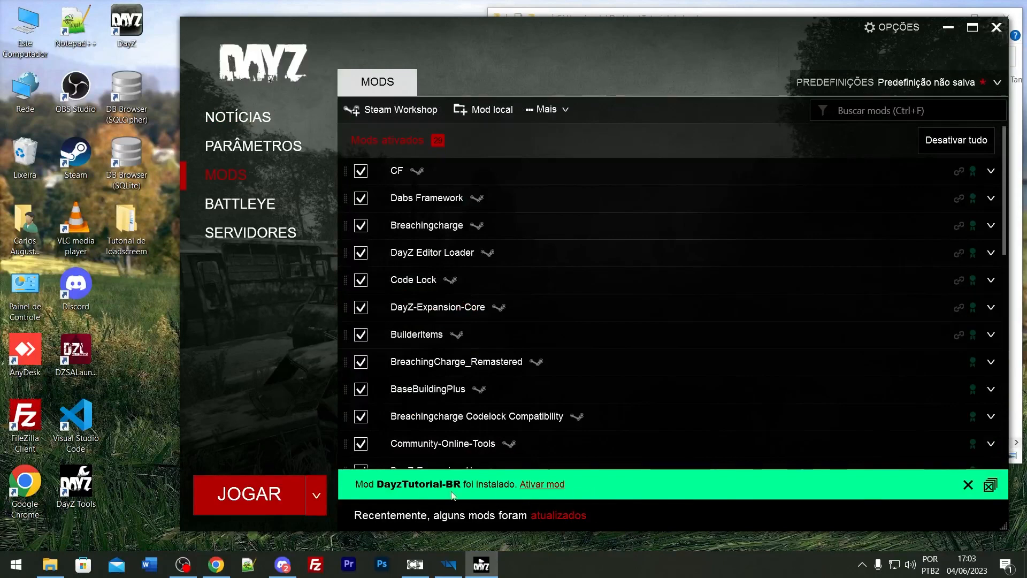
{"action": "scroll", "coordinate": [530, 348], "scroll_direction": "down", "scroll_amount": 5}
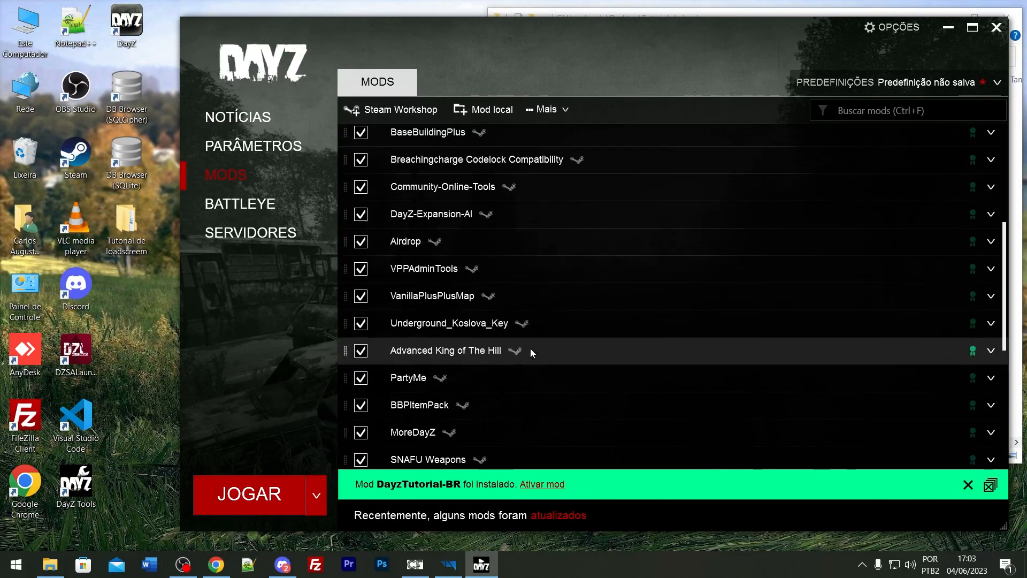
{"action": "left_click", "coordinate": [558, 485]}
{"action": "scroll", "coordinate": [523, 296], "scroll_direction": "down", "scroll_amount": 5}
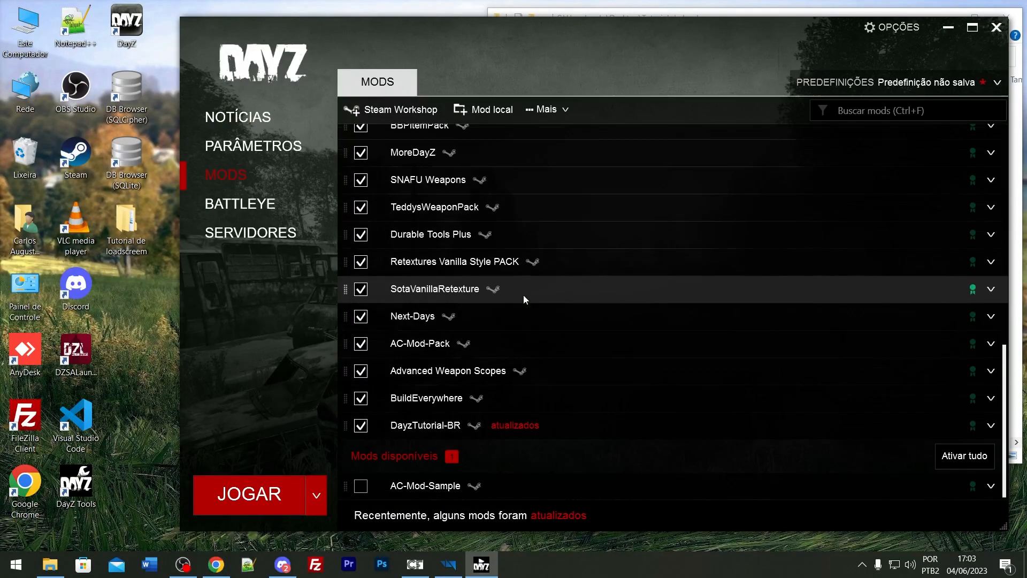
Open the DayzTutorial-BR mod's folder from the launcher, accepting the Workshop cache warning, and move the folder window aside.
{"action": "right_click", "coordinate": [443, 423]}
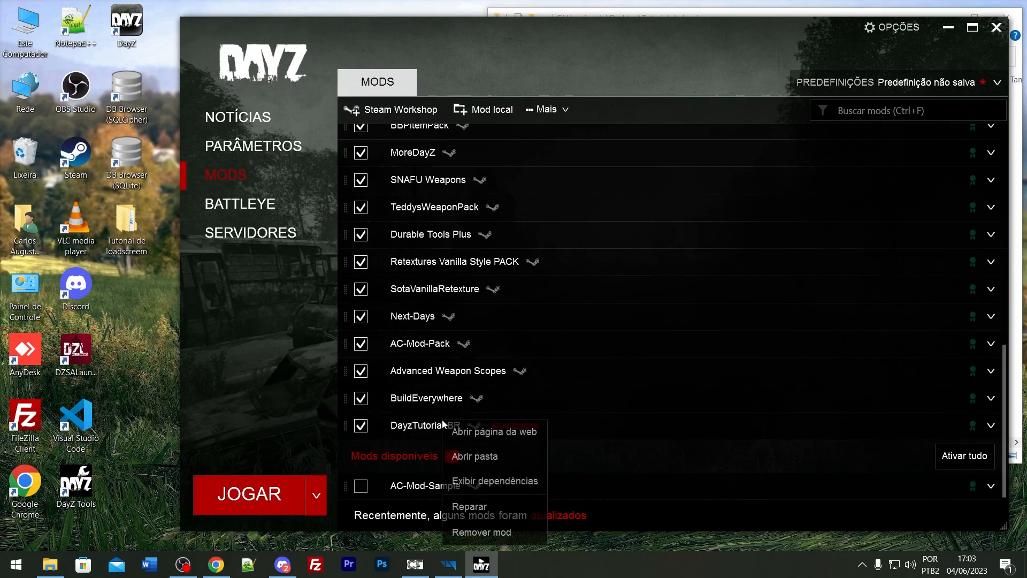
{"action": "left_click", "coordinate": [469, 454]}
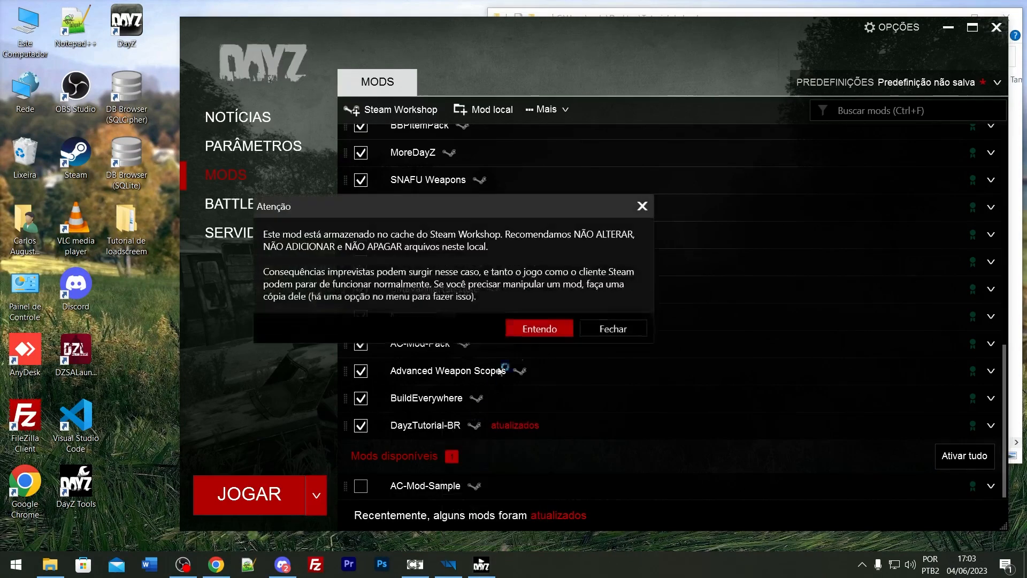
{"action": "left_click", "coordinate": [532, 331]}
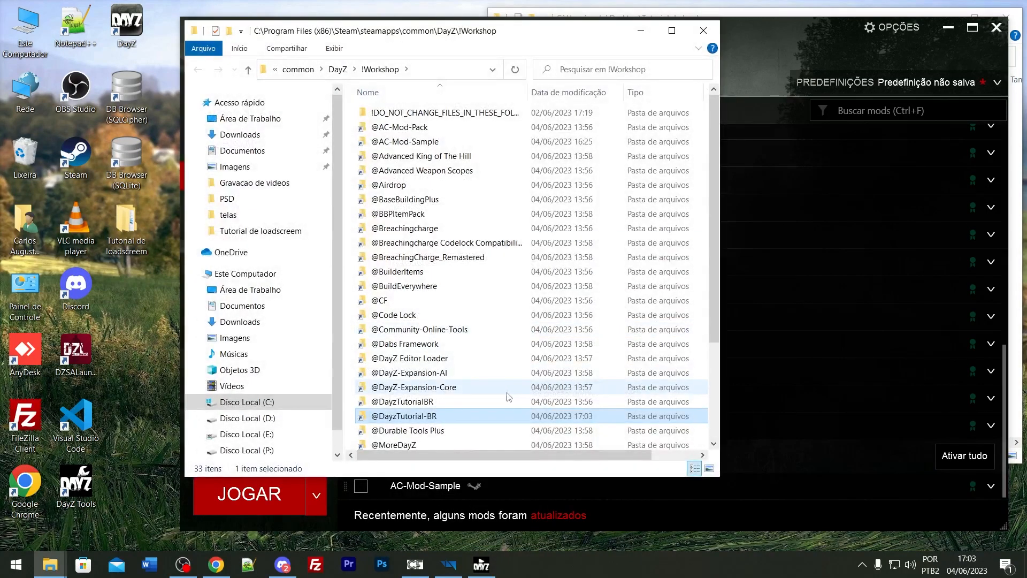
{"action": "left_click_drag", "start_coordinate": [444, 35], "coordinate": [299, 38]}
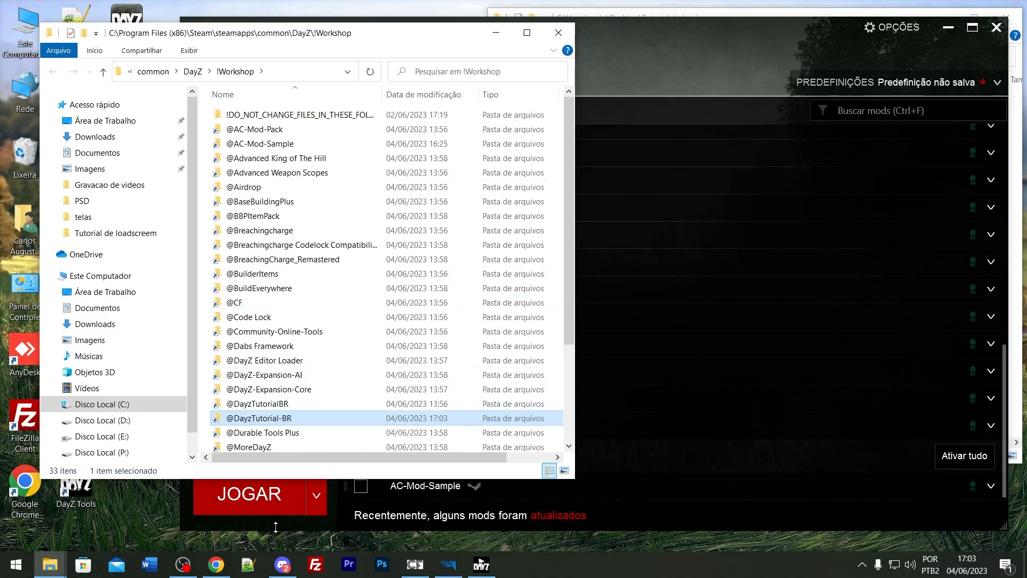
Open FileZilla and look at its recent quick connections without connecting to a server.
{"action": "left_click", "coordinate": [321, 569]}
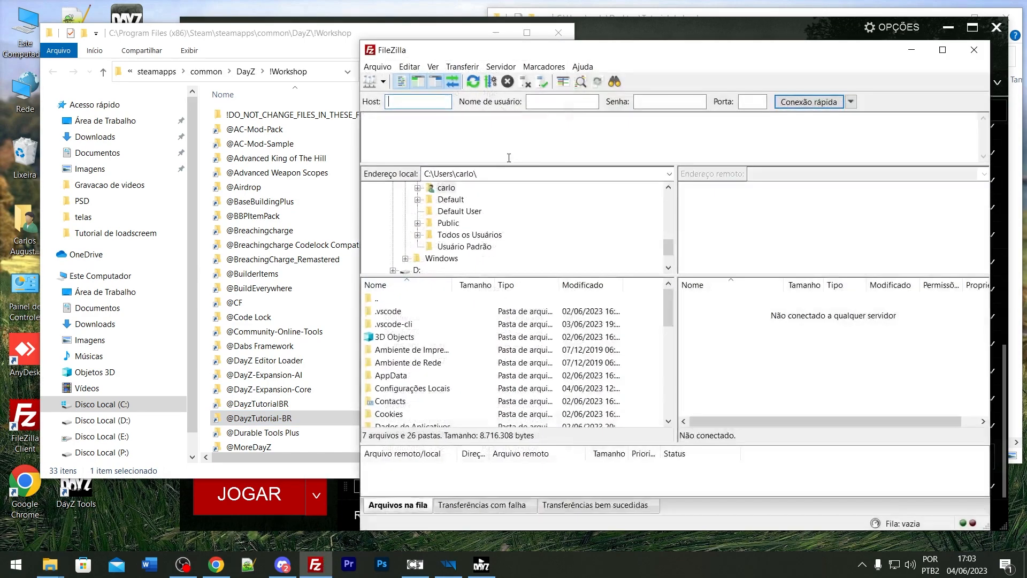
{"action": "left_click", "coordinate": [852, 102]}
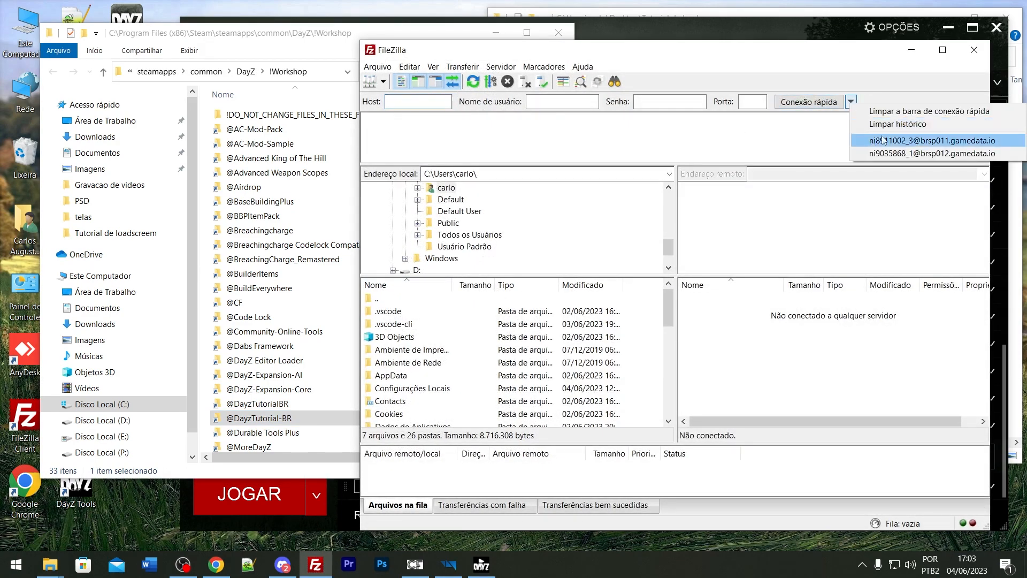
{"action": "left_click", "coordinate": [882, 61]}
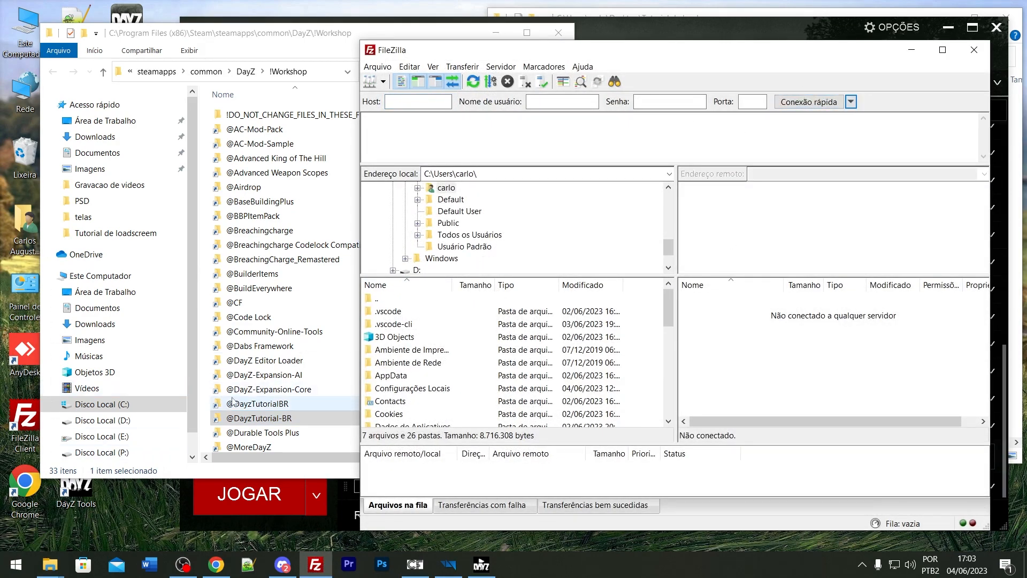
{"action": "double_click", "coordinate": [294, 417]}
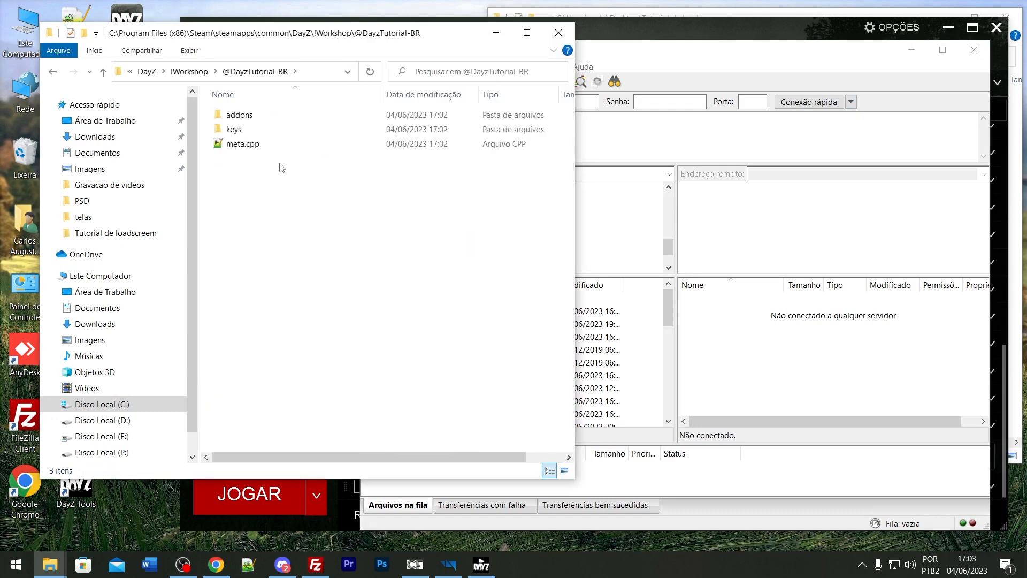
{"action": "double_click", "coordinate": [234, 130]}
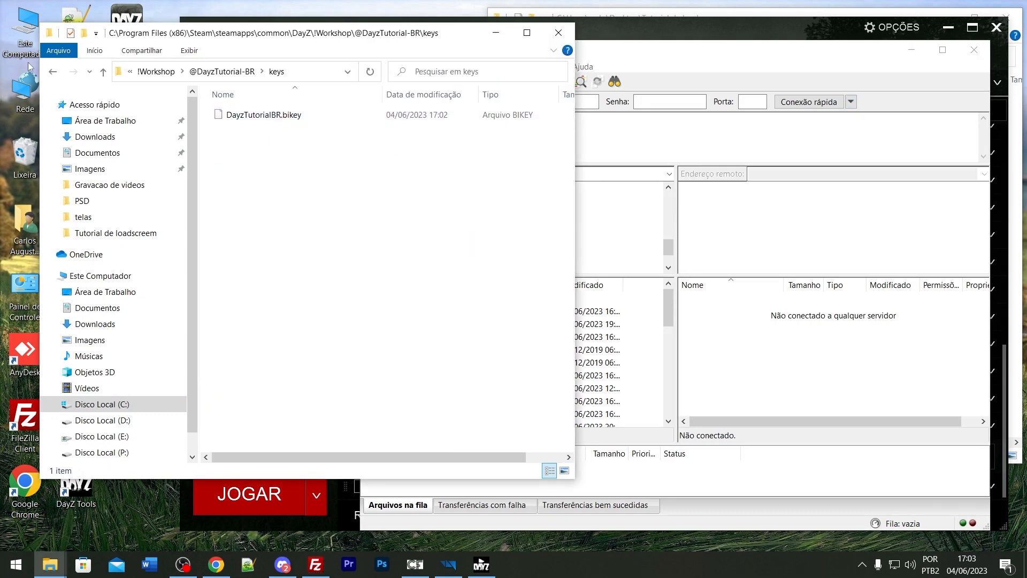
{"action": "left_click", "coordinate": [53, 71]}
{"action": "left_click", "coordinate": [263, 166]}
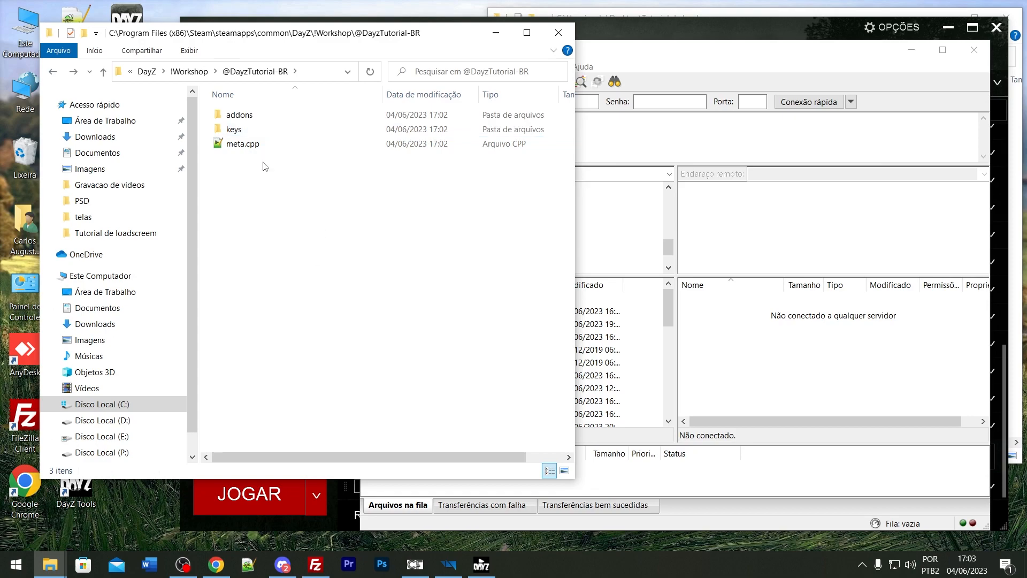
{"action": "left_click", "coordinate": [182, 71]}
Switch to Chrome, open the bookmarked local OmegaManager in a new tab, and make it the first tab.
{"action": "left_click", "coordinate": [216, 564]}
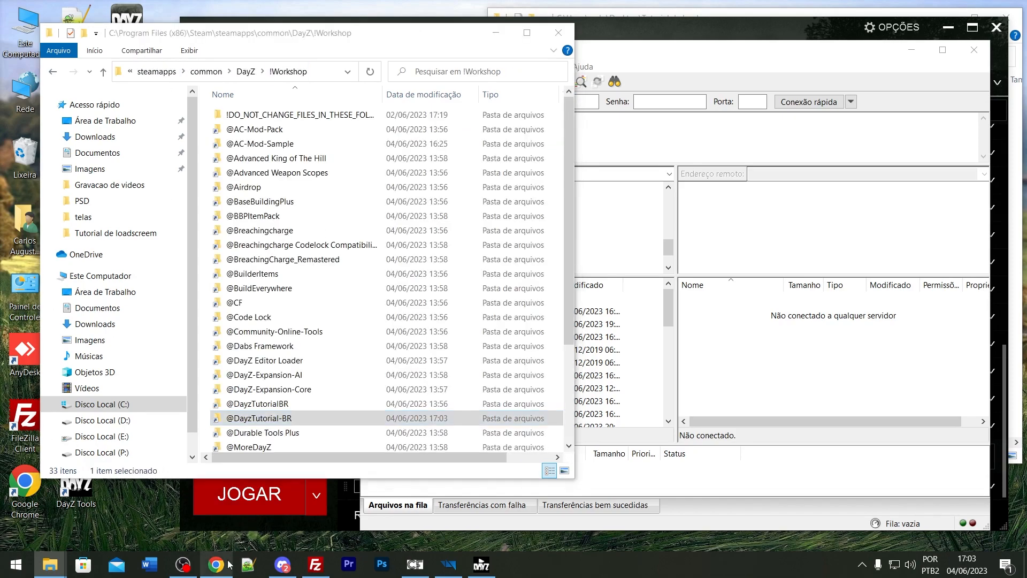
{"action": "left_click", "coordinate": [75, 8]}
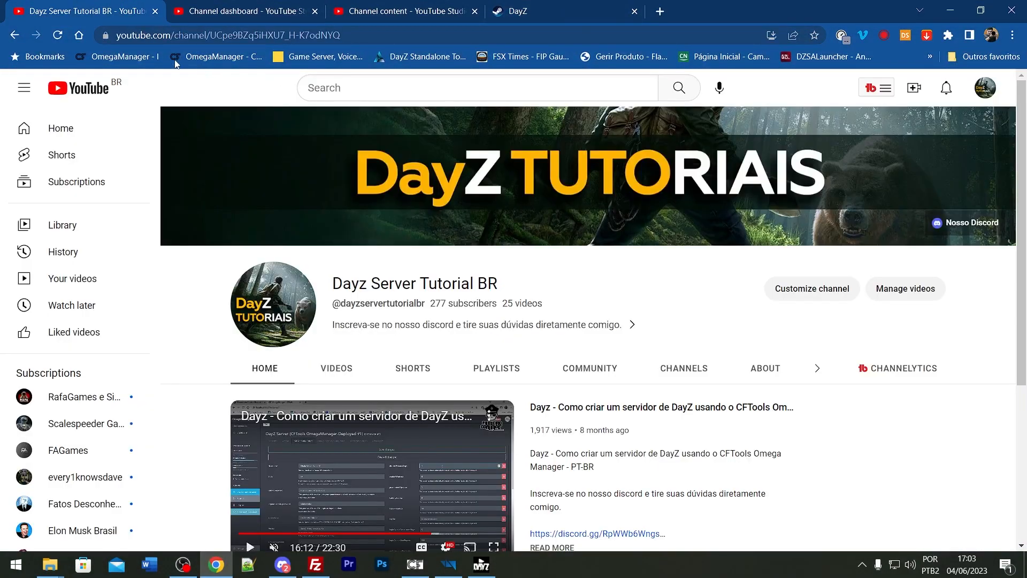
{"action": "middle_click", "coordinate": [217, 58]}
{"action": "left_click", "coordinate": [738, 12]}
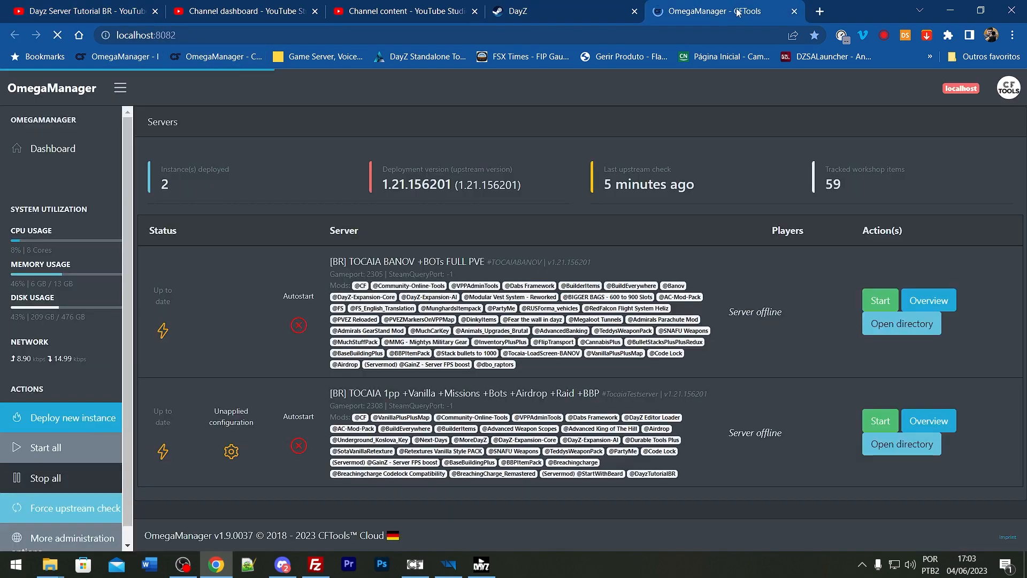
{"action": "left_click_drag", "start_coordinate": [738, 12], "coordinate": [80, 12]}
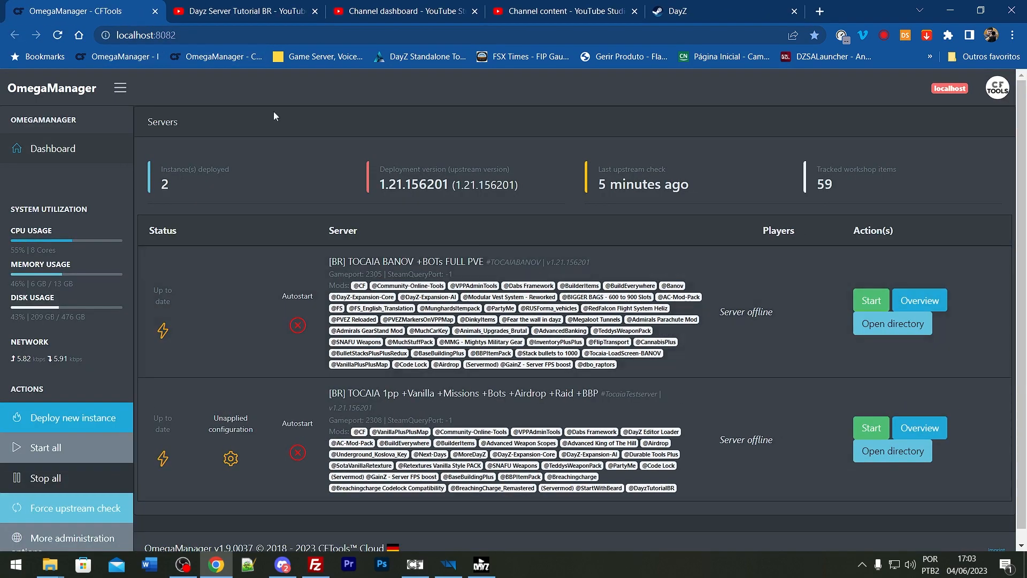
Open the mod configuration of the TocaiaTestserver instance and go through its list of installed mods.
{"action": "scroll", "coordinate": [805, 425], "scroll_direction": "down", "scroll_amount": 1}
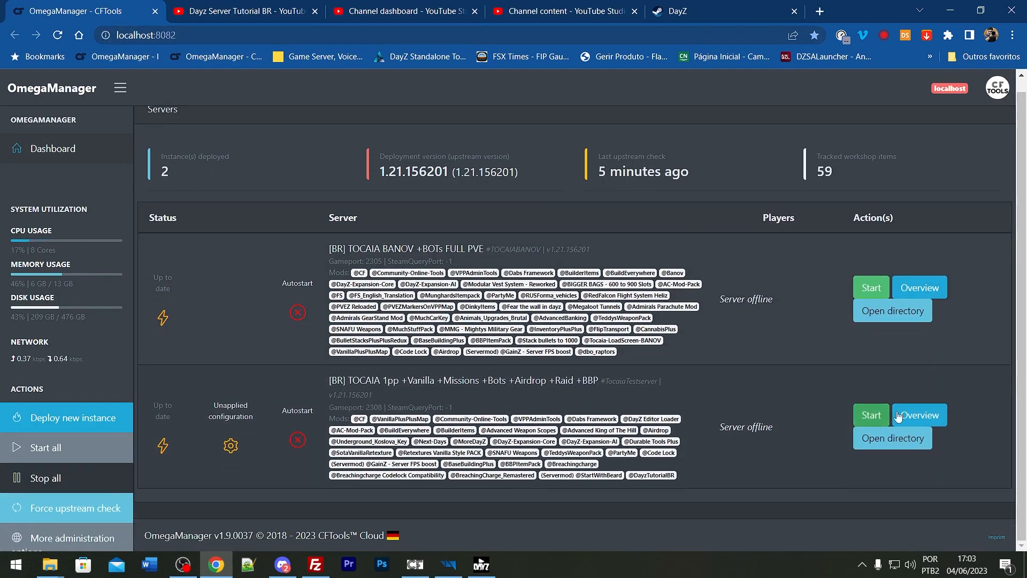
{"action": "left_click", "coordinate": [908, 416]}
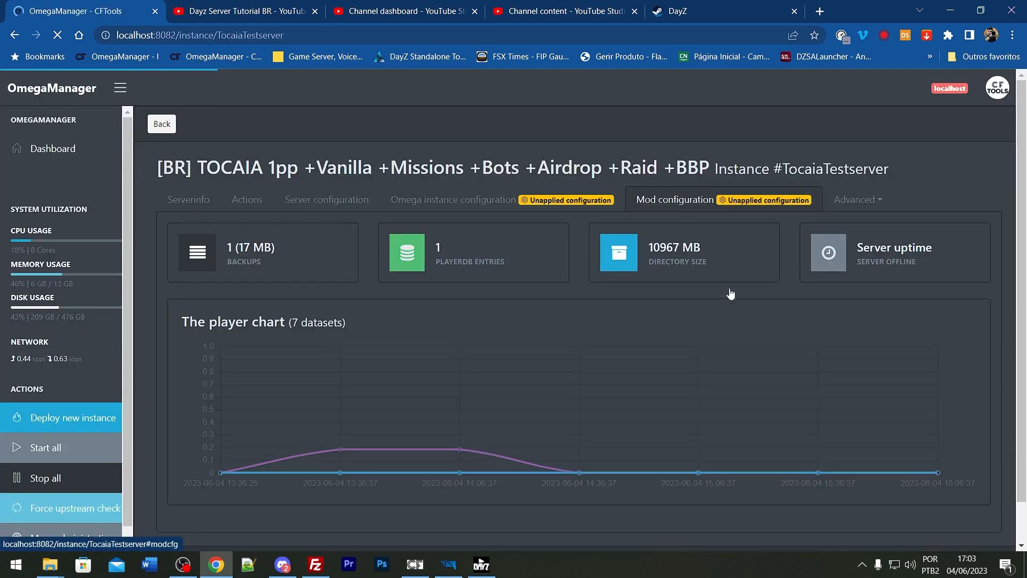
{"action": "left_click", "coordinate": [690, 206]}
{"action": "scroll", "coordinate": [800, 338], "scroll_direction": "down", "scroll_amount": 10}
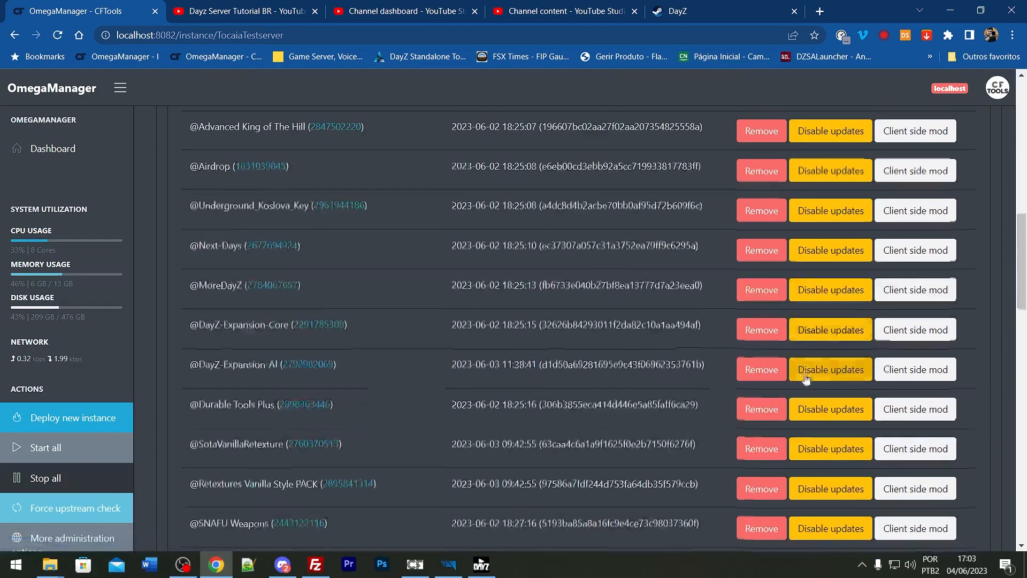
Copy the name of the DayzTutorialBR folder inside Tutorial de loadscreem and return to OmegaManager.
{"action": "scroll", "coordinate": [801, 378], "scroll_direction": "down", "scroll_amount": 6}
{"action": "left_click", "coordinate": [640, 119]}
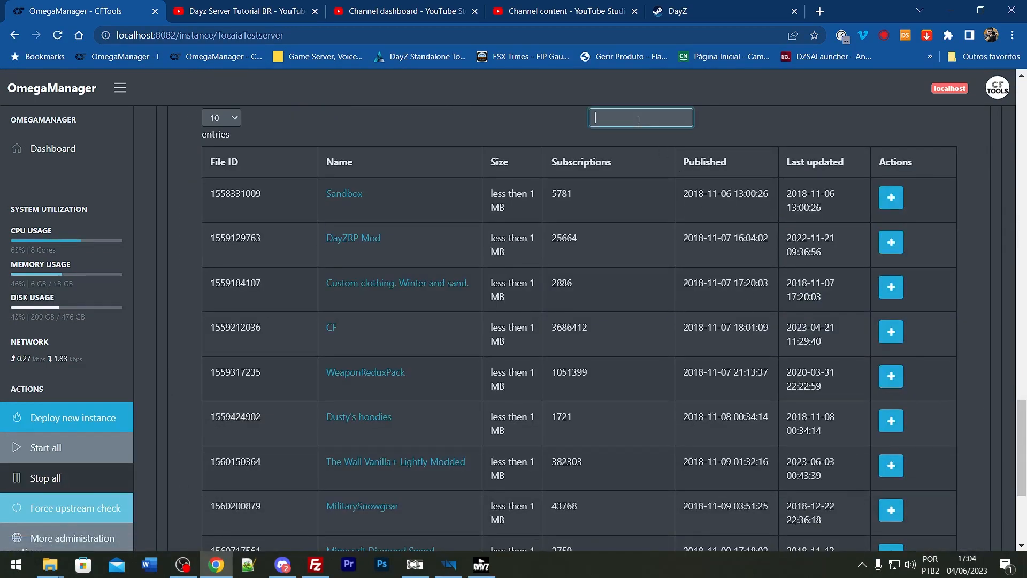
{"action": "left_click", "coordinate": [43, 565]}
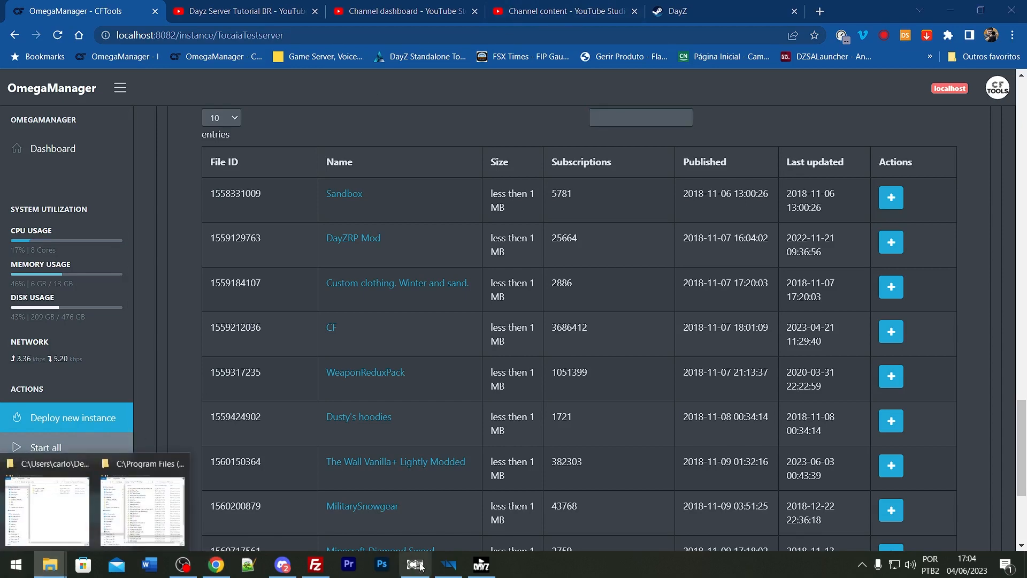
{"action": "left_click", "coordinate": [128, 521]}
{"action": "left_click", "coordinate": [711, 114]}
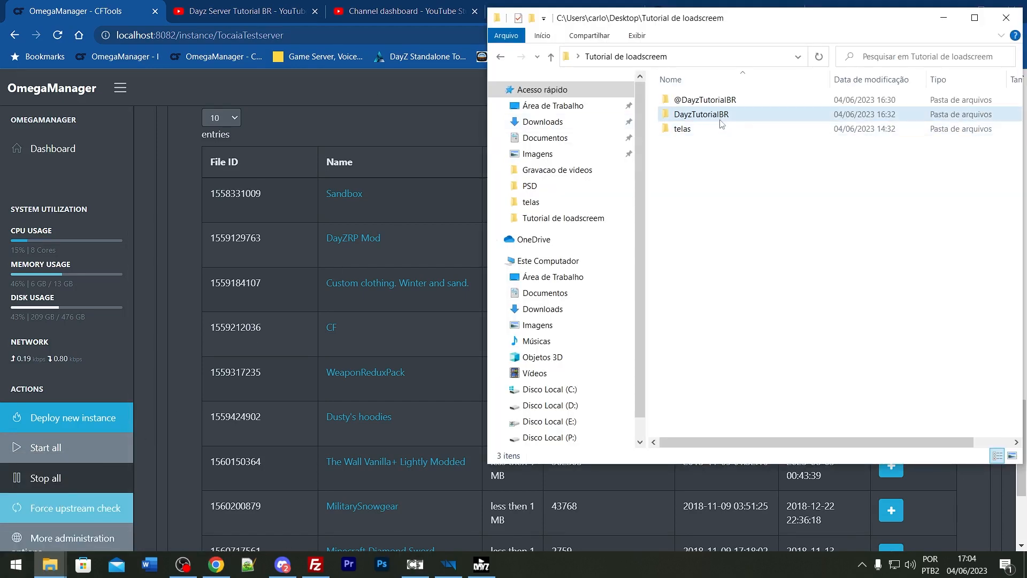
{"action": "key", "text": "F2"}
{"action": "key", "text": "ctrl+c"}
{"action": "left_click", "coordinate": [396, 107]}
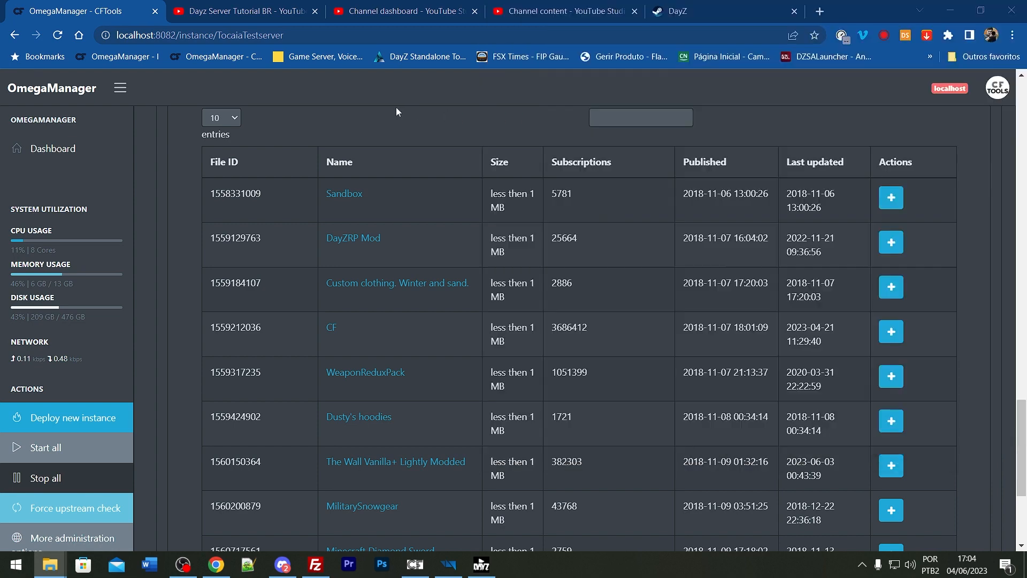
Search the available mods for DayzTutorial and add DayzTutorial-BR to the TocaiaTestserver instance's active mods.
{"action": "left_click", "coordinate": [640, 119]}
{"action": "key", "text": "ctrl+v"}
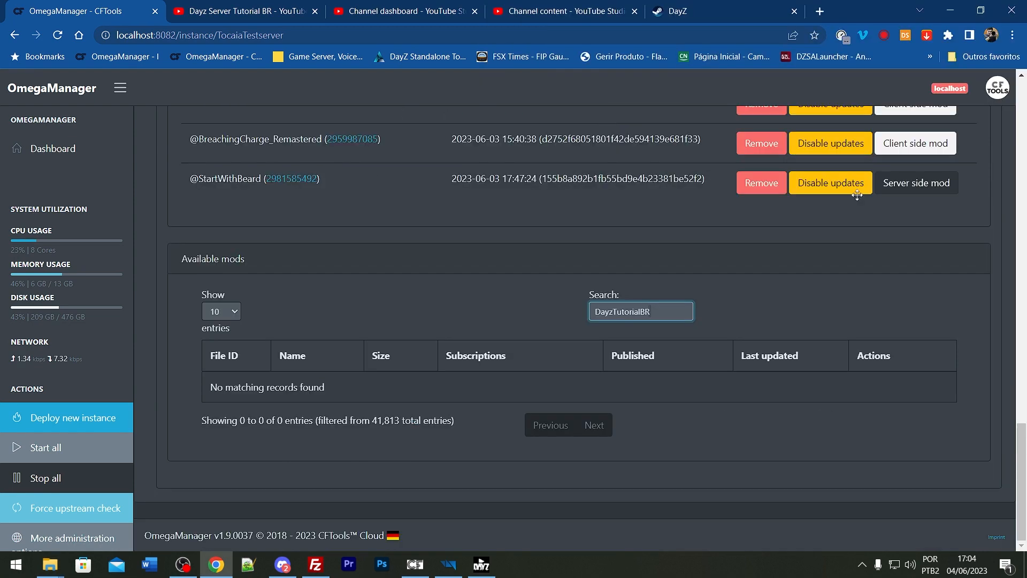
{"action": "key", "text": "BackSpace"}
{"action": "key", "text": "BackSpace"}
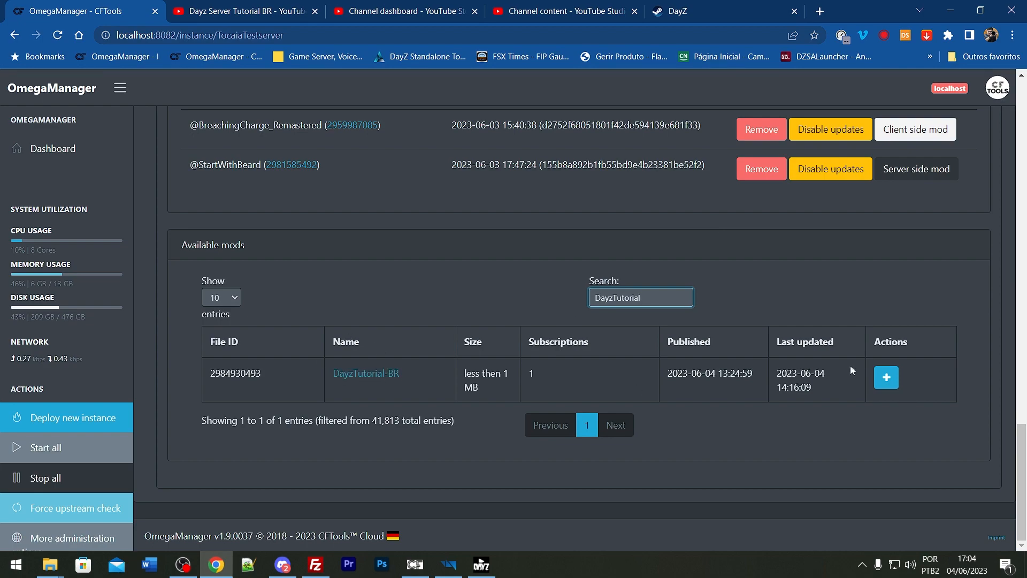
{"action": "left_click", "coordinate": [876, 379]}
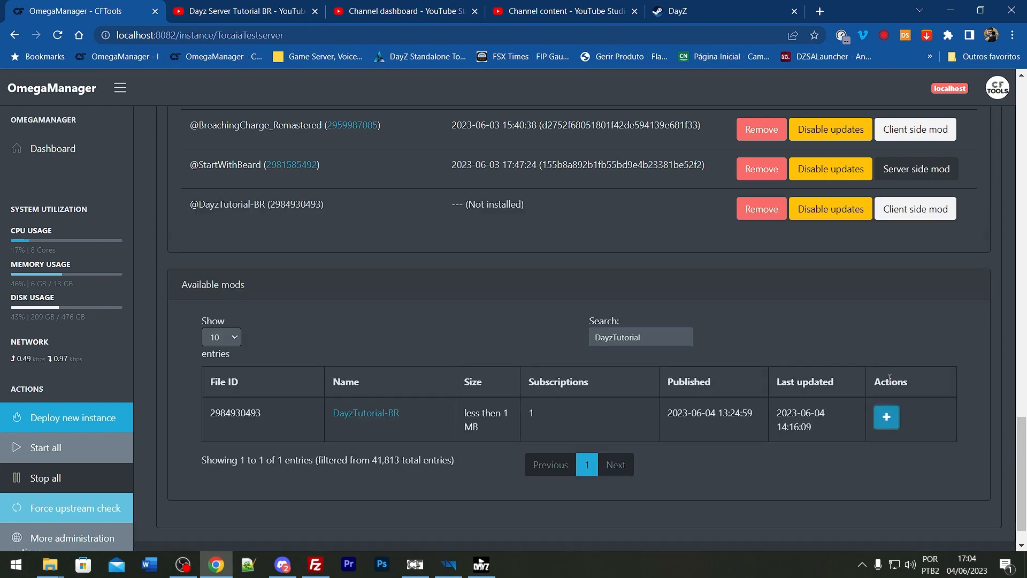
Save the mod configuration of the TocaiaTestserver instance.
{"action": "scroll", "coordinate": [434, 249], "scroll_direction": "up", "scroll_amount": 15}
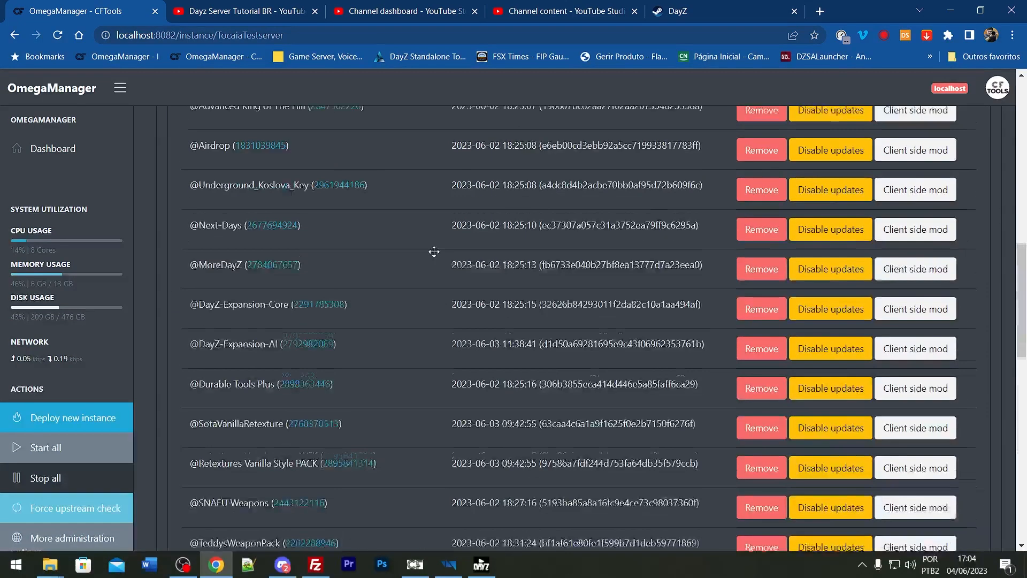
{"action": "left_click", "coordinate": [485, 235]}
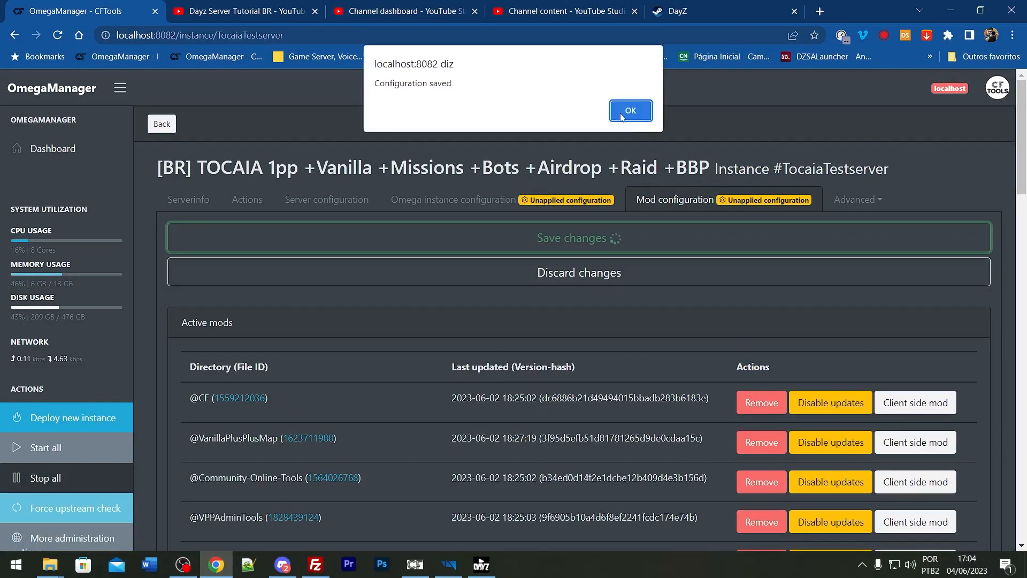
{"action": "left_click", "coordinate": [622, 109]}
Force an upstream check from the OmegaManager dashboard and install the untracked mods.
{"action": "left_click", "coordinate": [30, 143]}
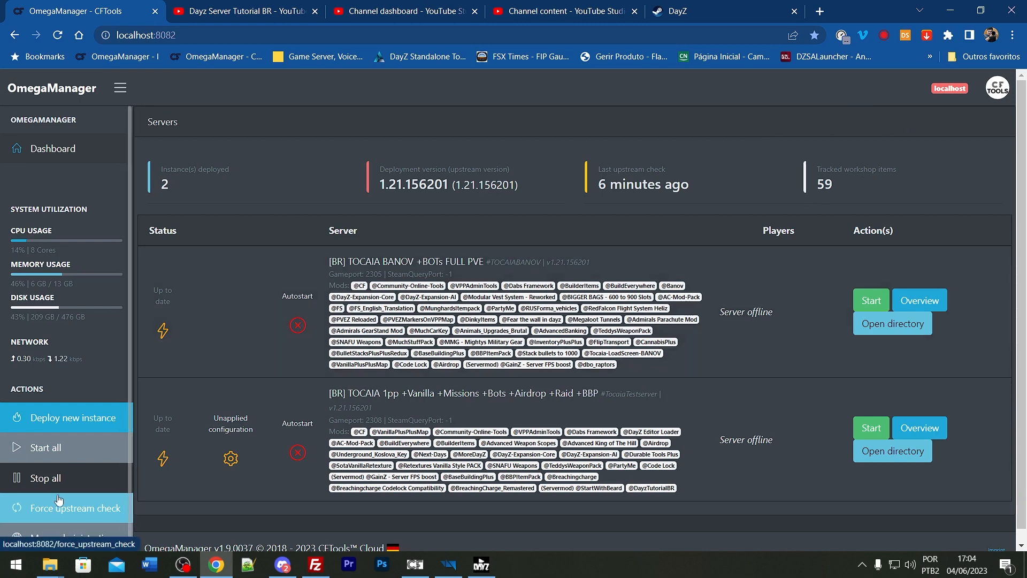
{"action": "left_click", "coordinate": [58, 515]}
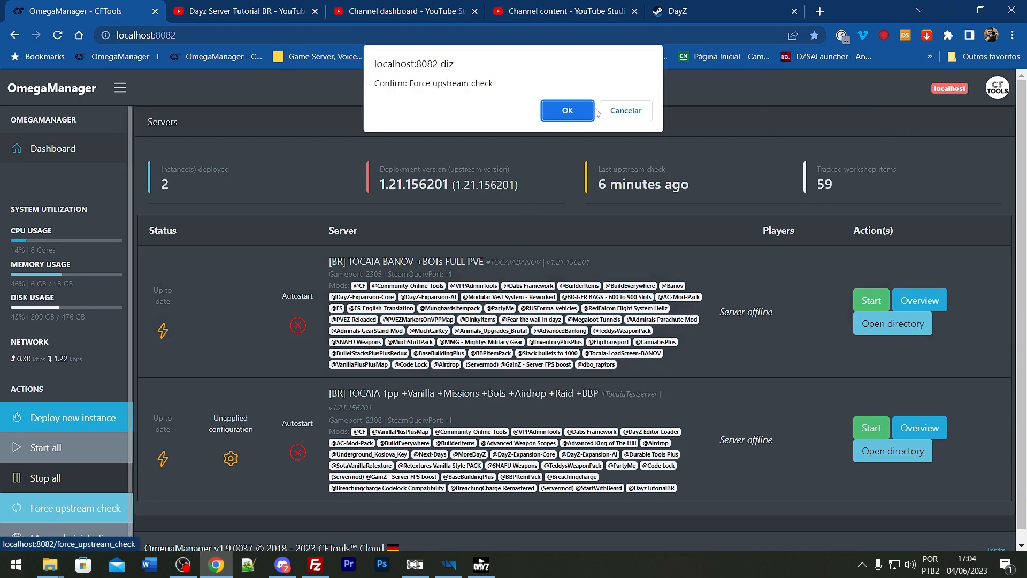
{"action": "left_click", "coordinate": [567, 110]}
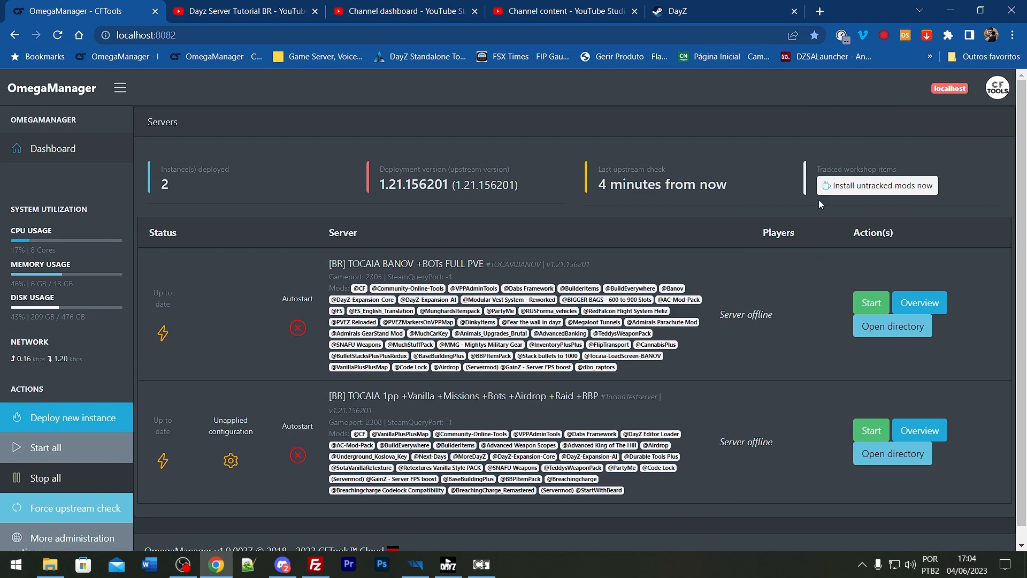
{"action": "left_click", "coordinate": [876, 190]}
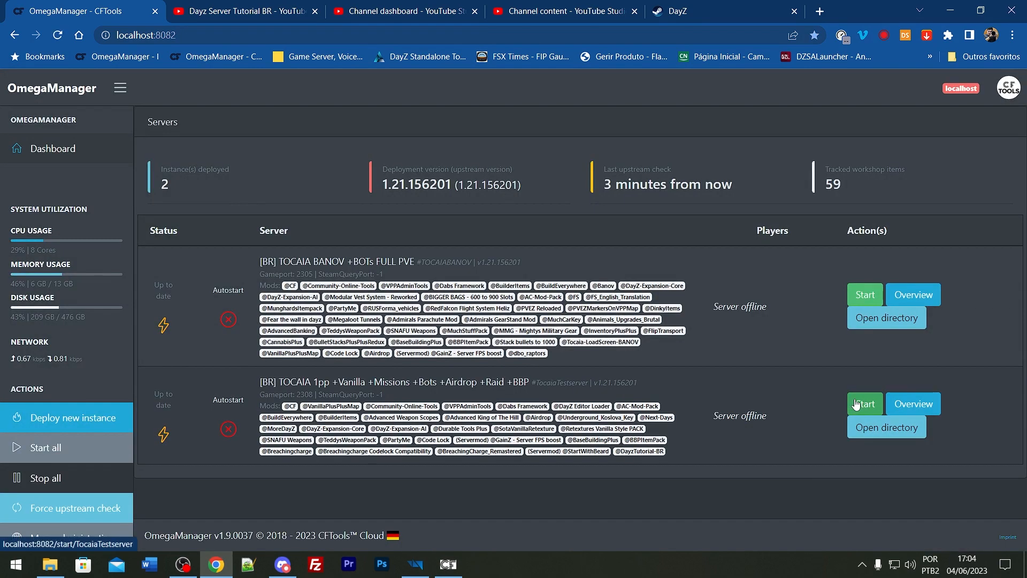
Start the TocaiaTestserver instance and check its DayZ server console.
{"action": "left_click", "coordinate": [865, 403]}
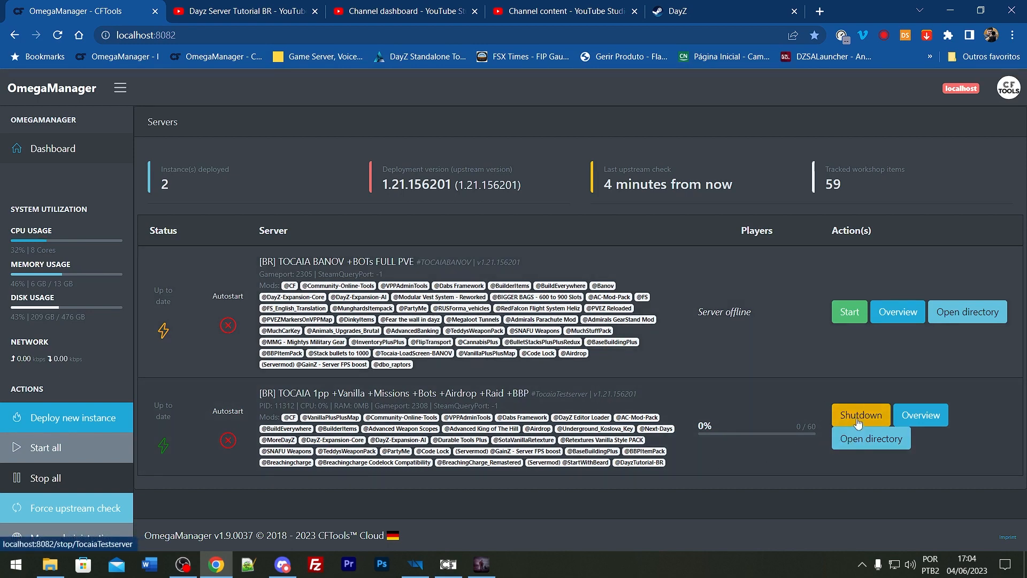
{"action": "left_click", "coordinate": [931, 419]}
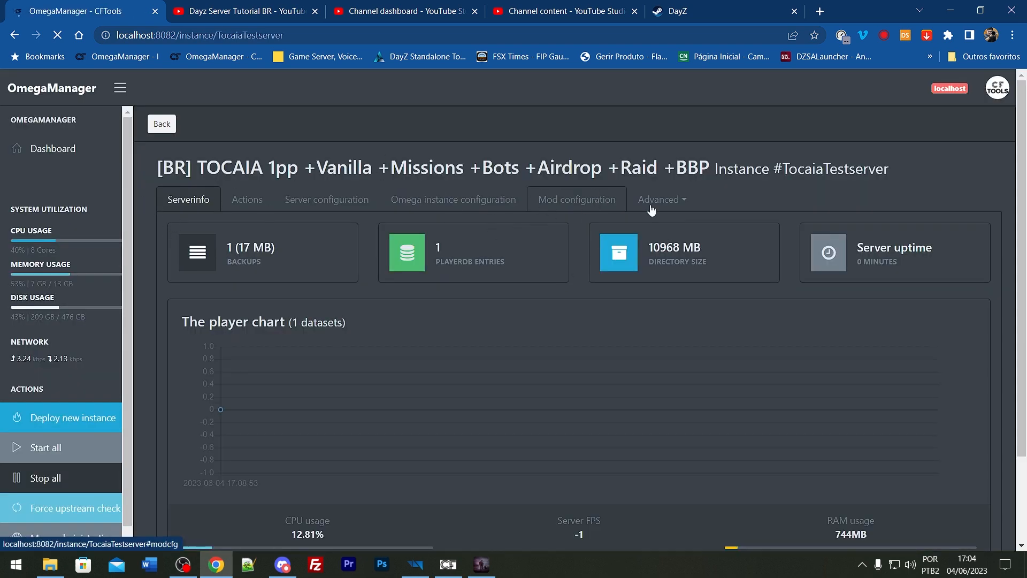
{"action": "left_click", "coordinate": [482, 574]}
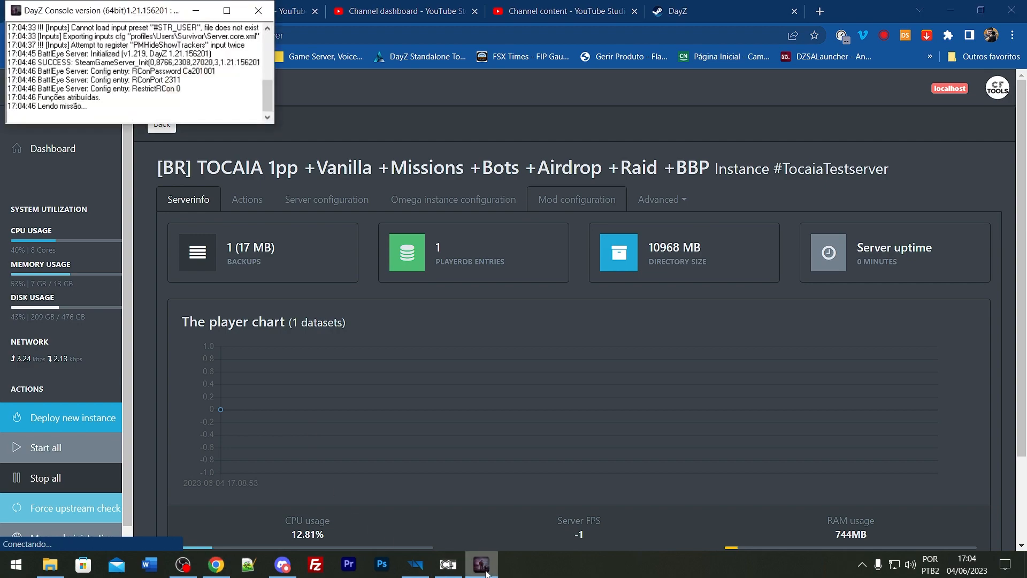
{"action": "left_click", "coordinate": [483, 573]}
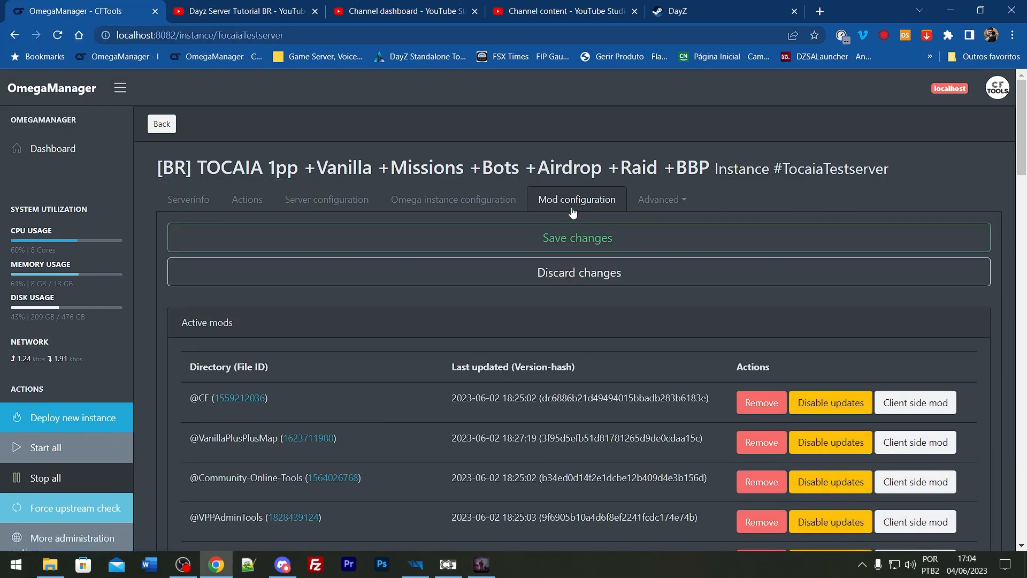
Check the DayzTutorial-BR entry among the active mods of the TocaiaTestserver instance and return to the dashboard.
{"action": "scroll", "coordinate": [650, 349], "scroll_direction": "down", "scroll_amount": 5}
{"action": "scroll", "coordinate": [650, 349], "scroll_direction": "down", "scroll_amount": 10}
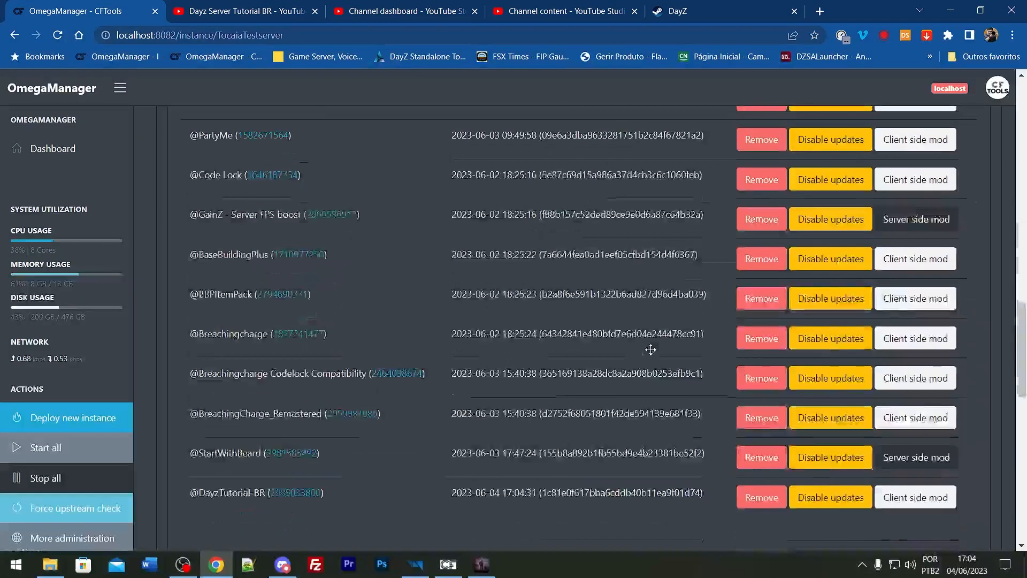
{"action": "scroll", "coordinate": [651, 352], "scroll_direction": "up", "scroll_amount": 3}
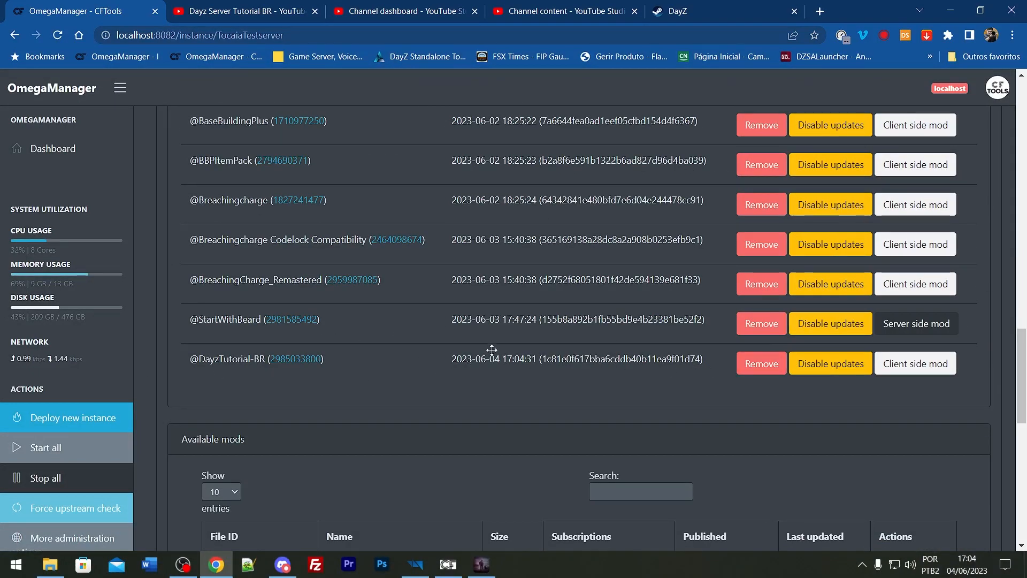
{"action": "scroll", "coordinate": [599, 429], "scroll_direction": "up", "scroll_amount": 1}
{"action": "scroll", "coordinate": [600, 429], "scroll_direction": "up", "scroll_amount": 10}
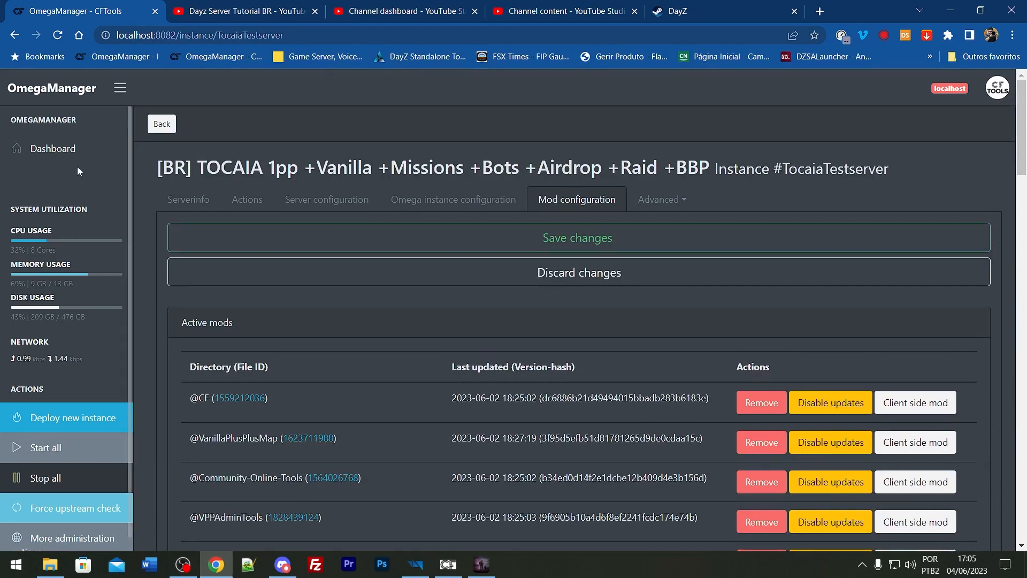
{"action": "left_click", "coordinate": [41, 152]}
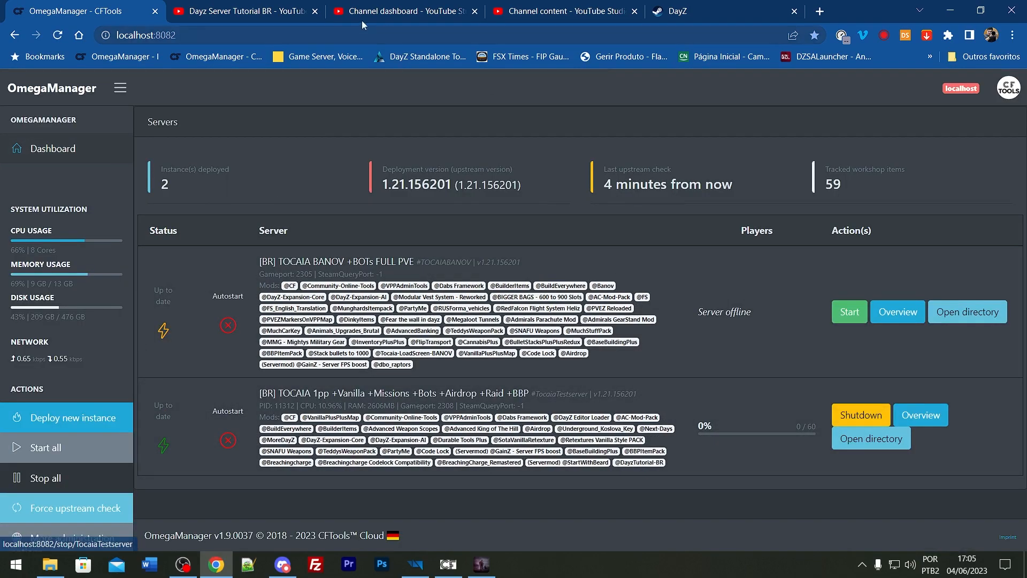
Clear the browser from the desktop, and reposition and enlarge the DayZ console window to follow the server's loading log.
{"action": "left_click", "coordinate": [949, 10]}
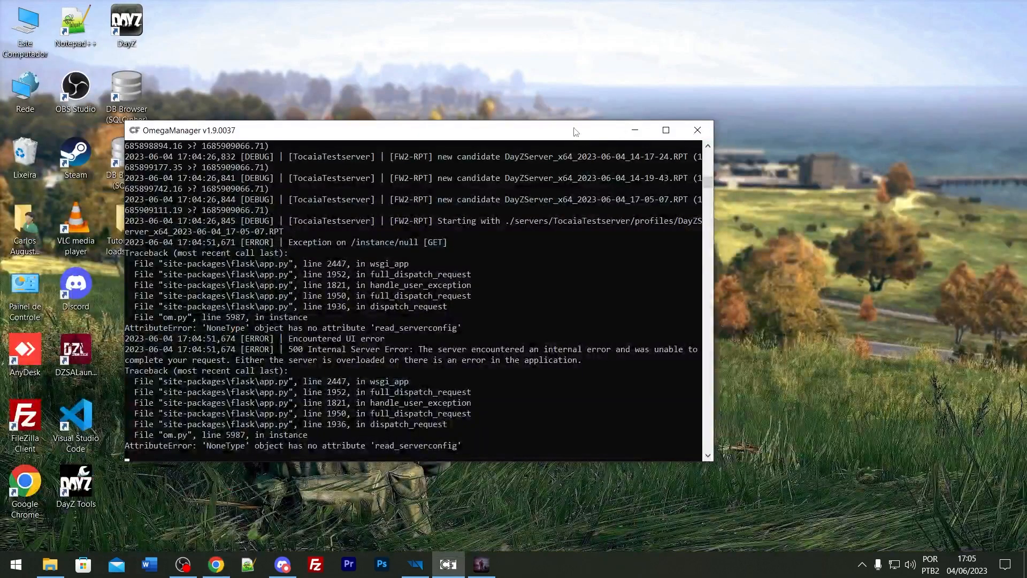
{"action": "left_click", "coordinate": [728, 114]}
{"action": "left_click", "coordinate": [482, 564]}
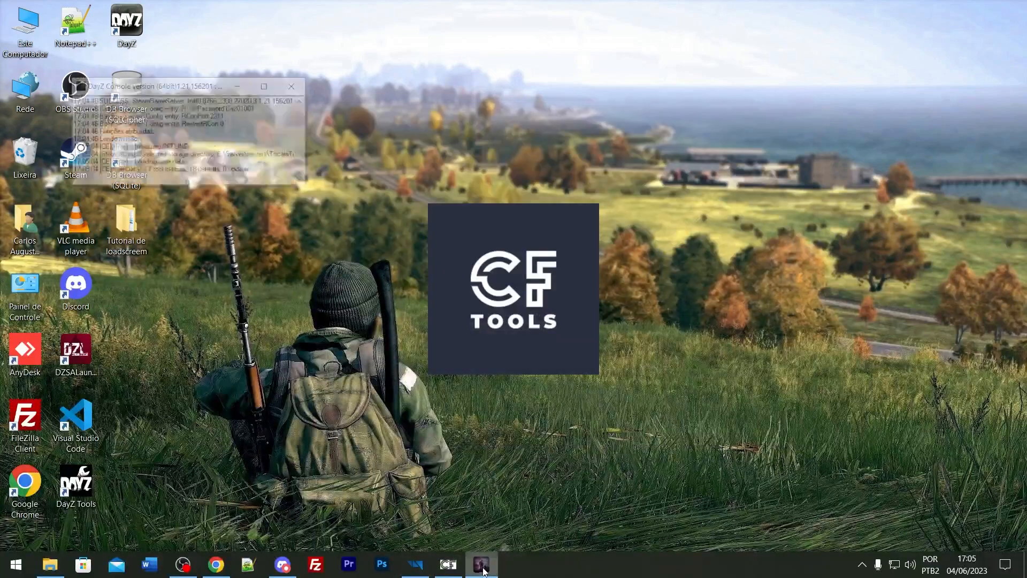
{"action": "left_click_drag", "start_coordinate": [109, 20], "coordinate": [761, 98]}
{"action": "left_click_drag", "start_coordinate": [787, 202], "coordinate": [787, 391]}
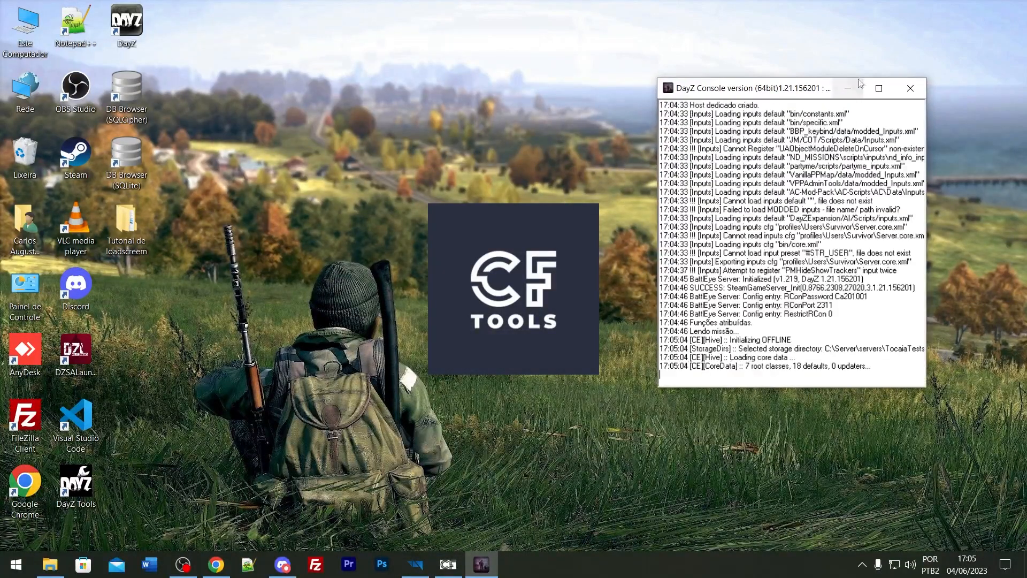
{"action": "left_click", "coordinate": [848, 87]}
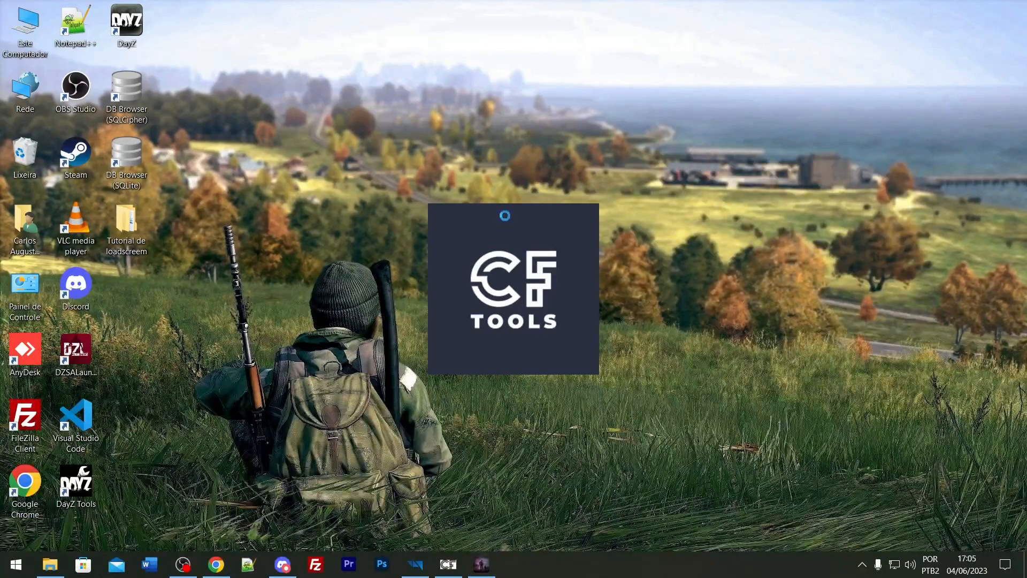
{"action": "left_click", "coordinate": [479, 571]}
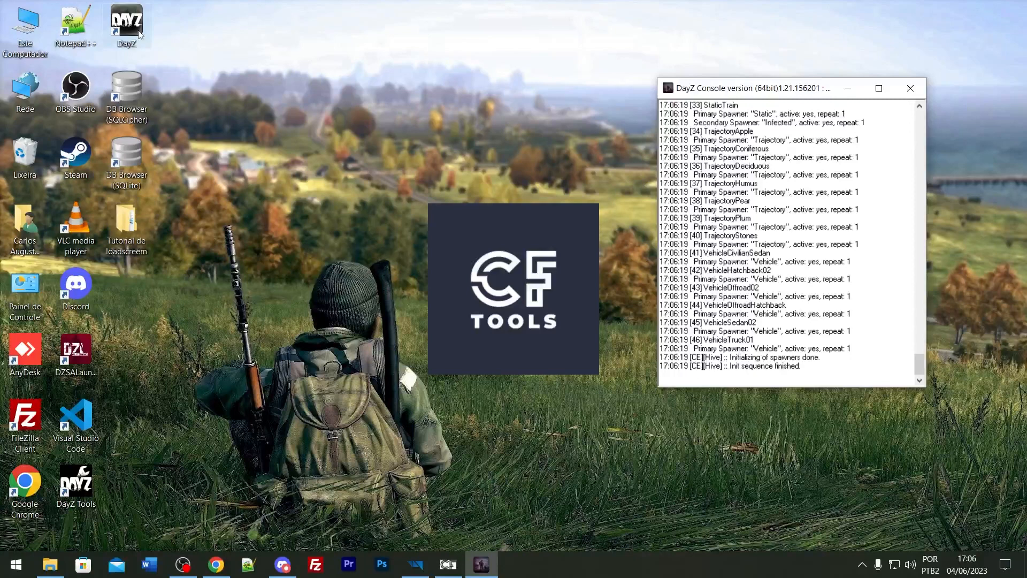
Launch DayZ and join the [BR] TOCAIA 1pp server on the LAN, configuring the DLCs and mods it requires.
{"action": "double_click", "coordinate": [127, 24]}
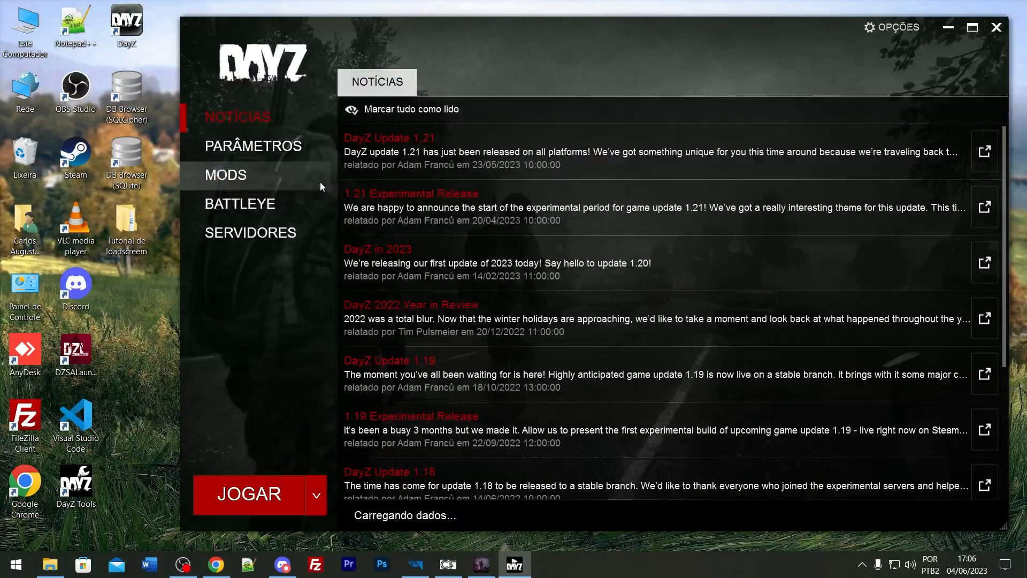
{"action": "left_click", "coordinate": [213, 234]}
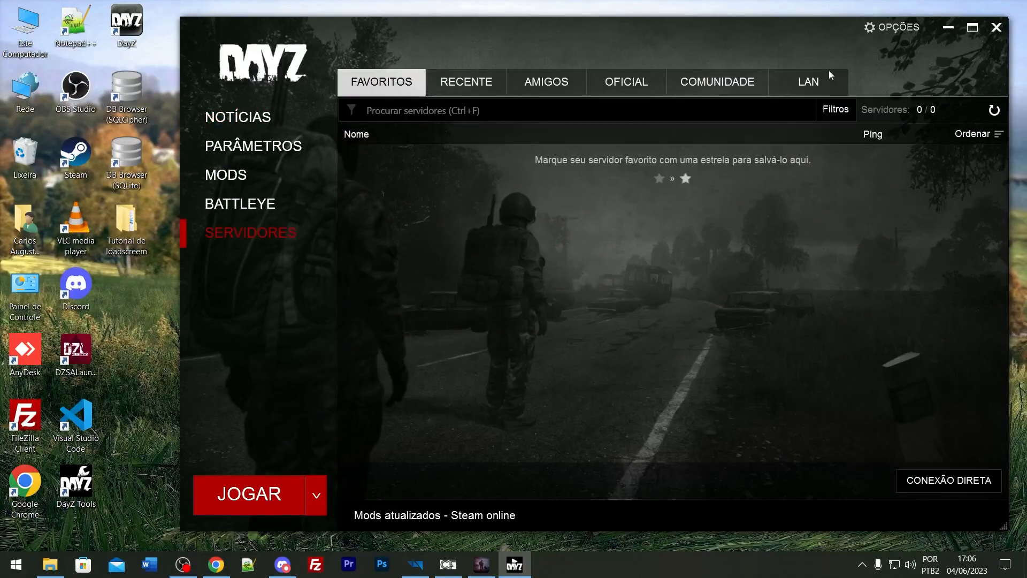
{"action": "left_click", "coordinate": [825, 81]}
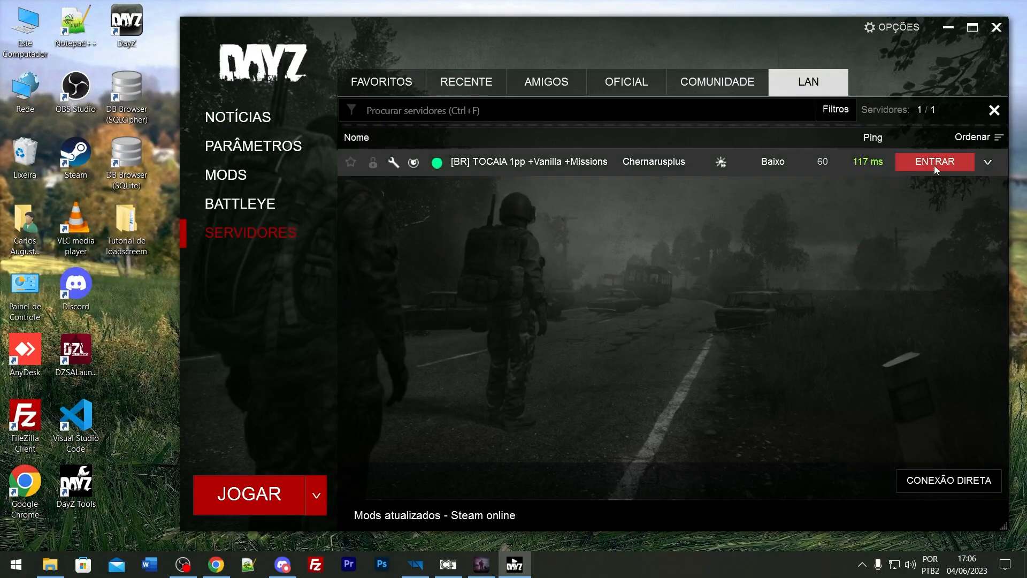
{"action": "left_click", "coordinate": [931, 162]}
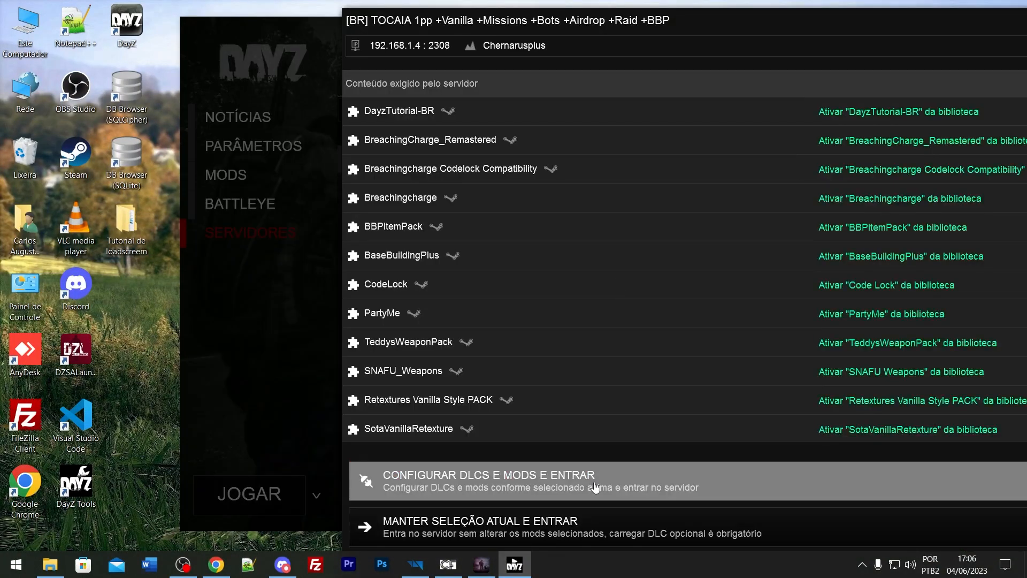
{"action": "left_click", "coordinate": [597, 479]}
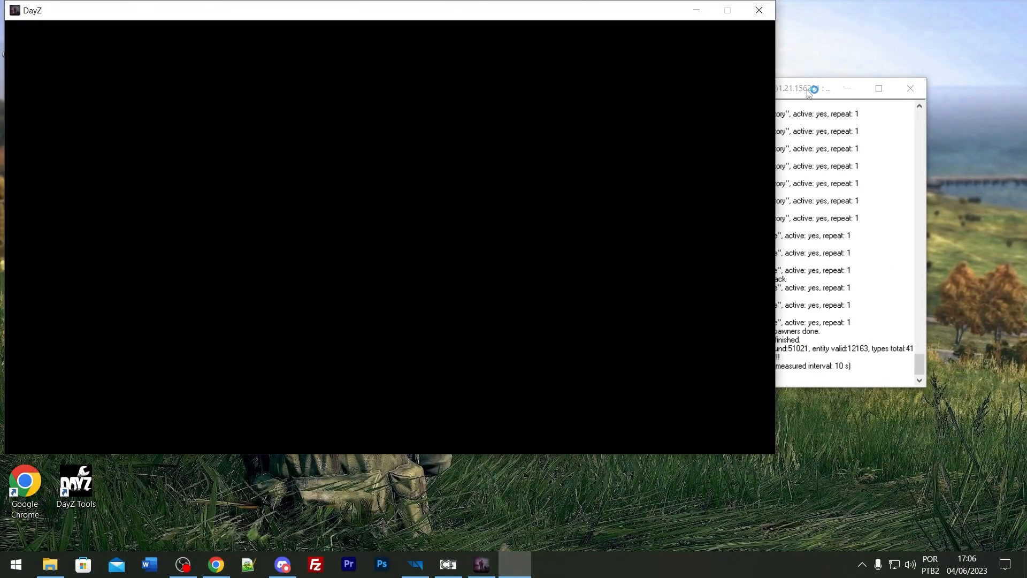
Move the server console out of the way and inspect the custom logo in DayZ's in-game menu.
{"action": "left_click_drag", "start_coordinate": [809, 91], "coordinate": [887, 105]}
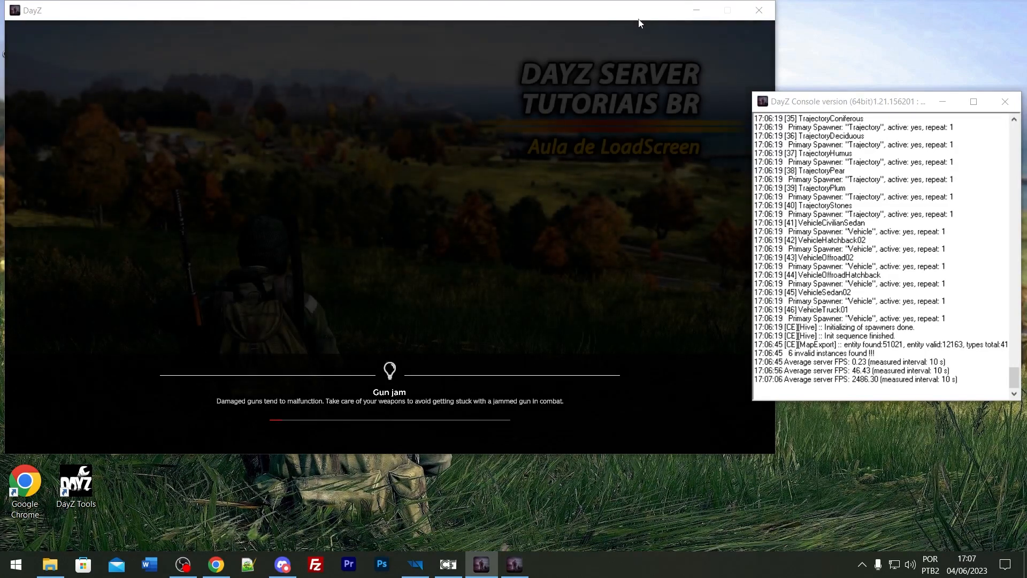
{"action": "left_click", "coordinate": [943, 101]}
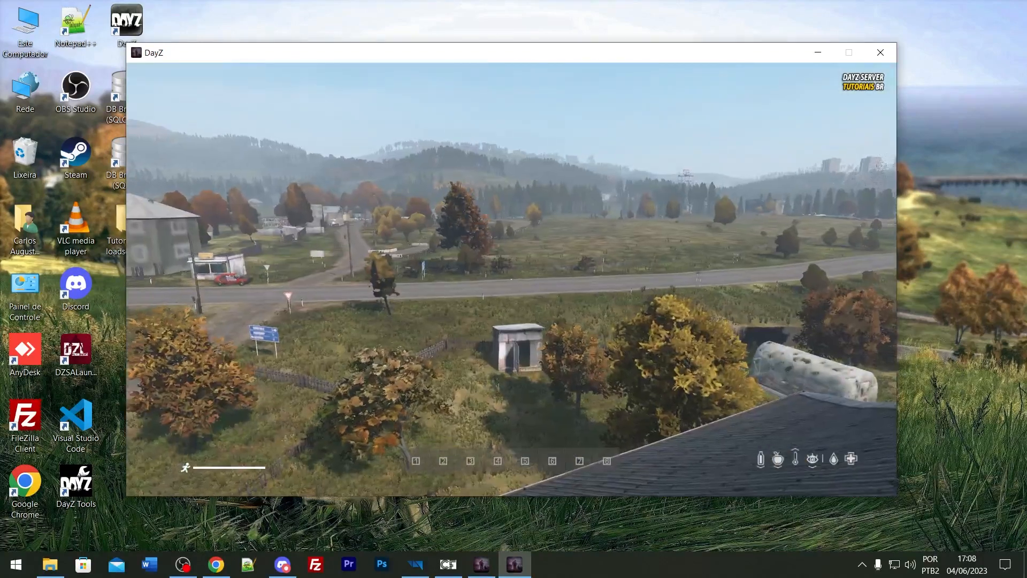
{"action": "key", "text": "Escape"}
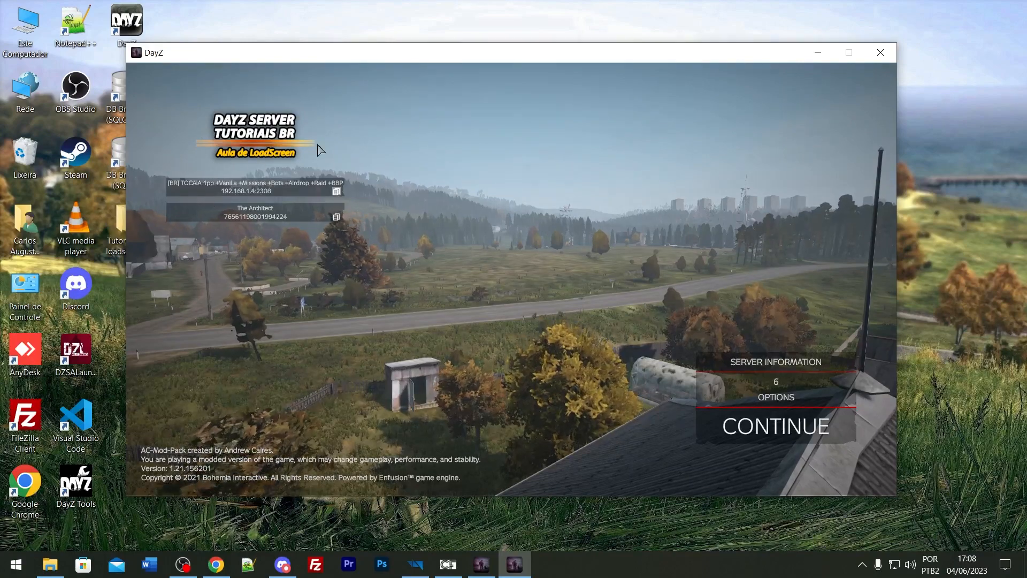
{"action": "key", "text": "Escape"}
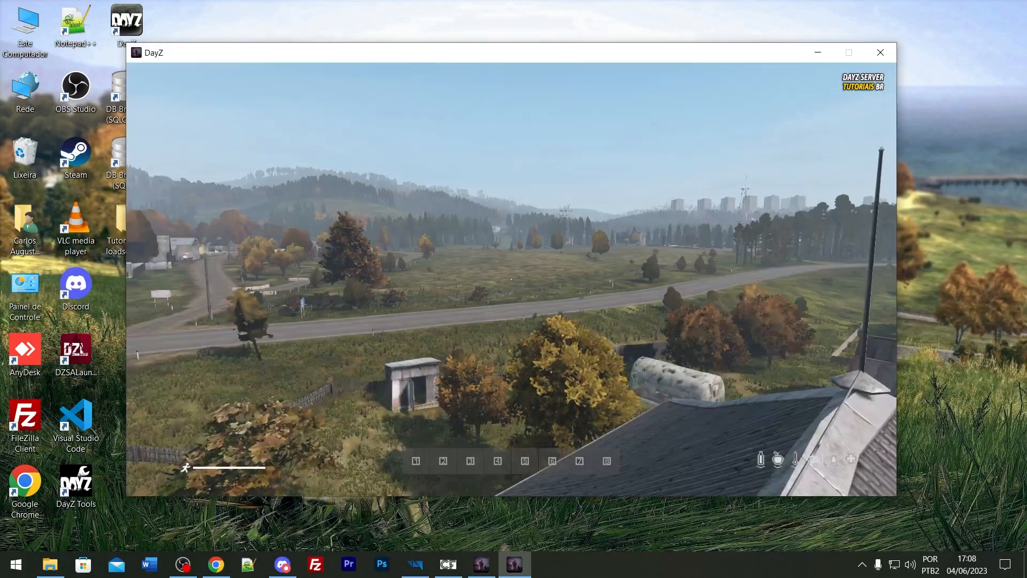
Set the DayZ video resolution to 1920x1080 in the in-game options and apply it.
{"action": "key", "text": "Escape"}
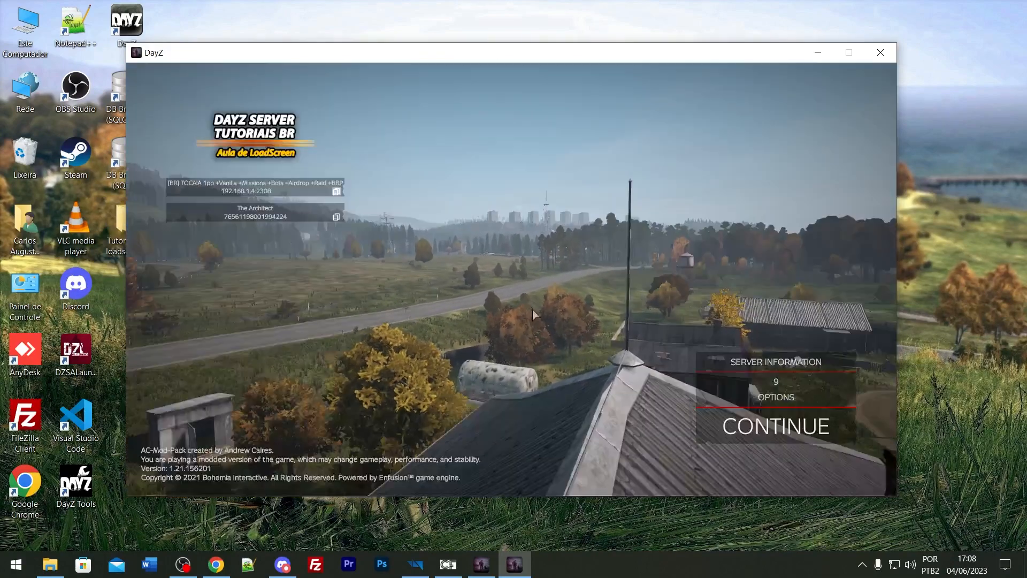
{"action": "left_click", "coordinate": [775, 397]}
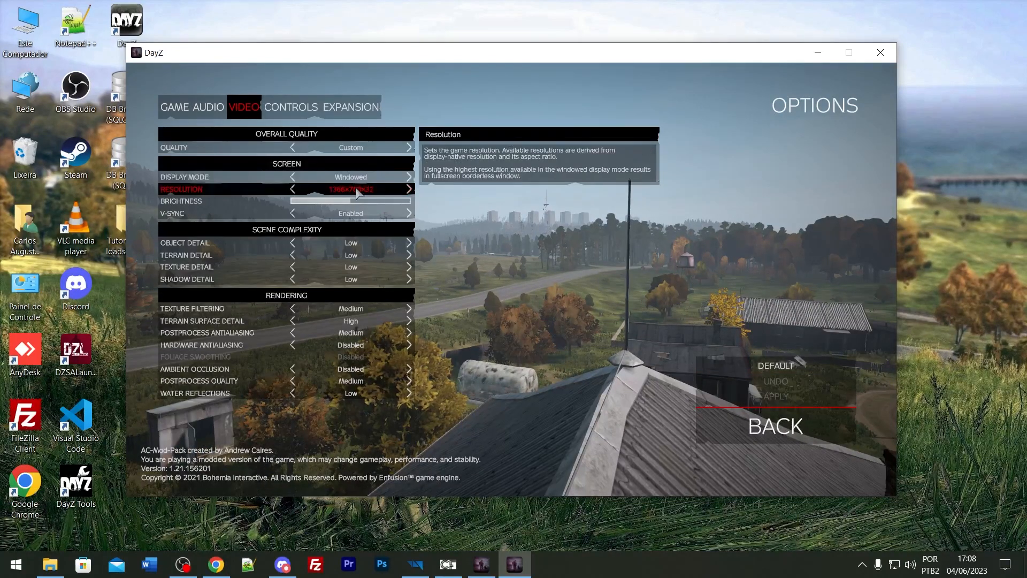
{"action": "left_click", "coordinate": [293, 189]}
{"action": "left_click", "coordinate": [293, 189]}
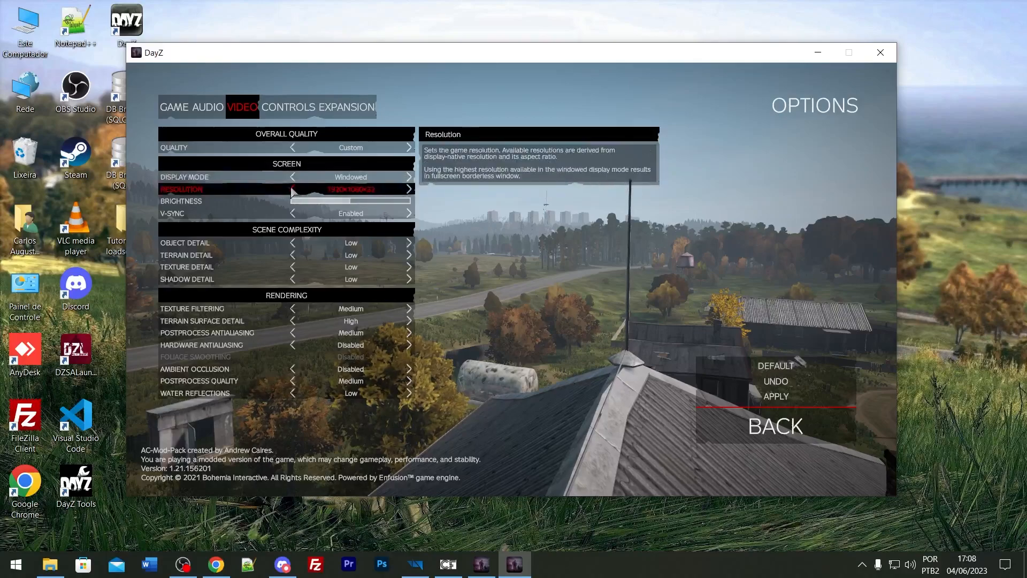
{"action": "left_click", "coordinate": [740, 397]}
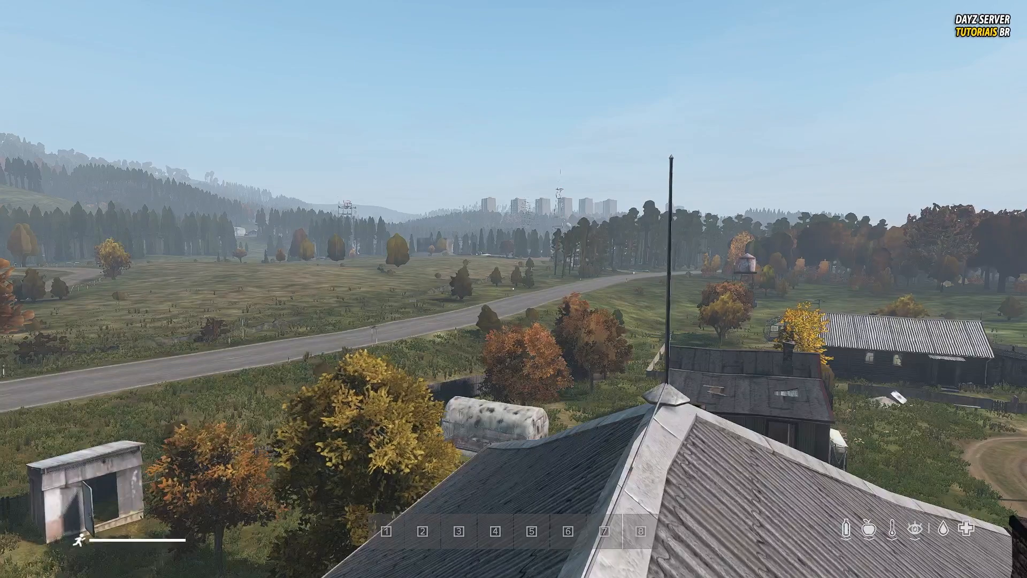
Inspect the custom logo full screen, both in the in-game menu and in the gameplay view.
{"action": "key", "text": "Escape"}
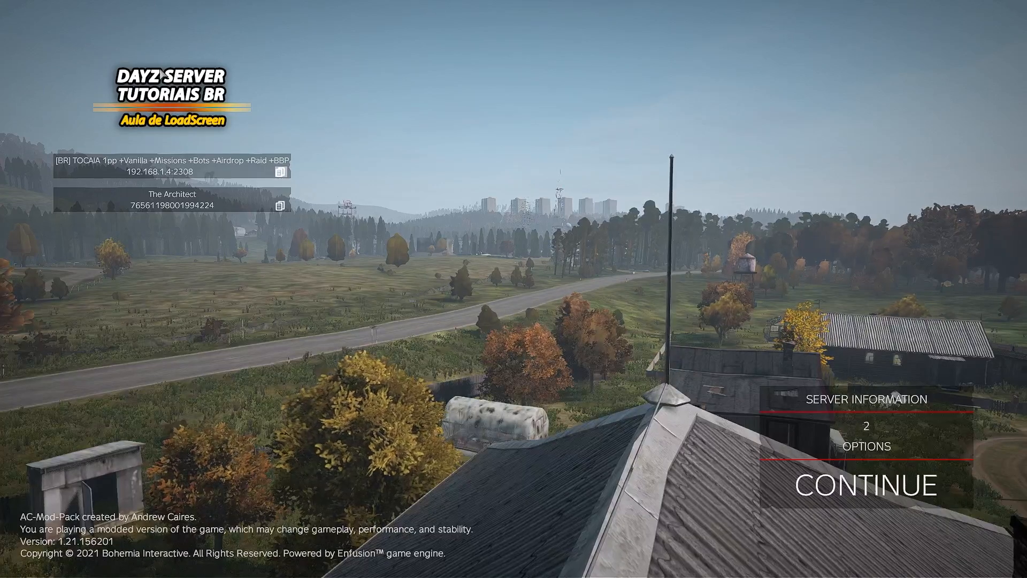
{"action": "key", "text": "Escape"}
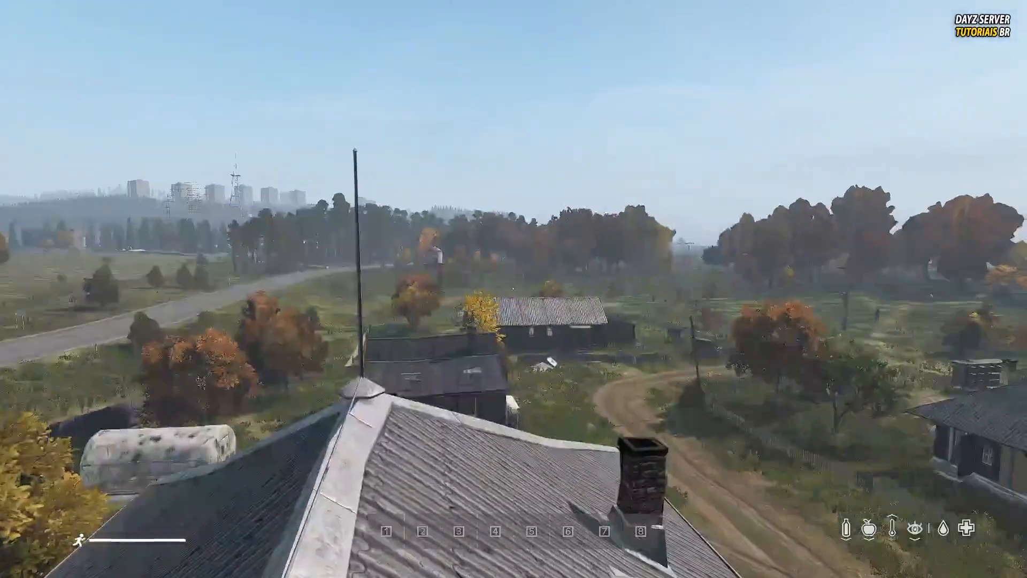
{"action": "key", "text": "Escape"}
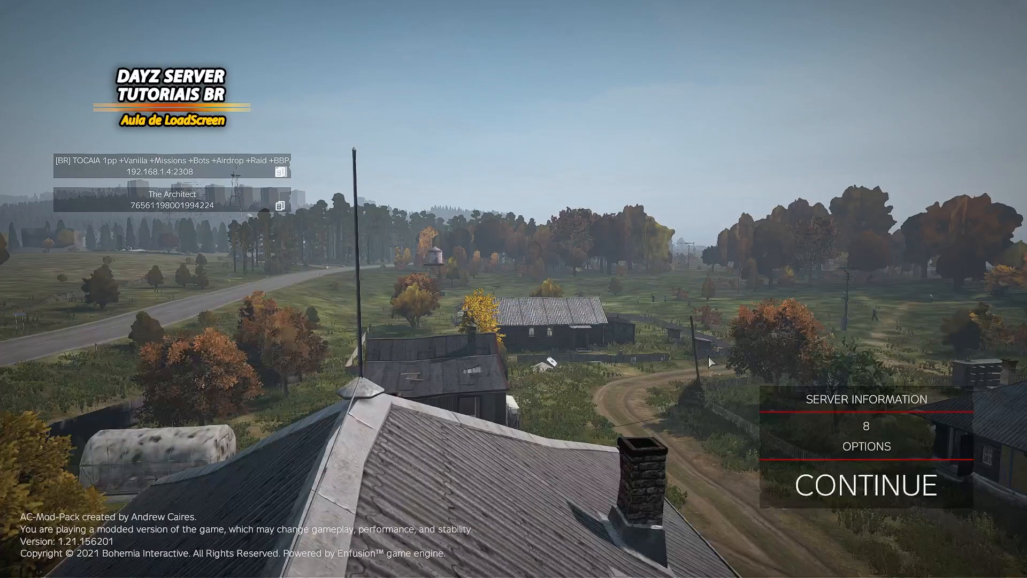
Leave DayZ for the OmegaManager dashboard in Chrome and bring up the Tutorial de loadscreem folder in File Explorer.
{"action": "key", "text": "alt+Tab"}
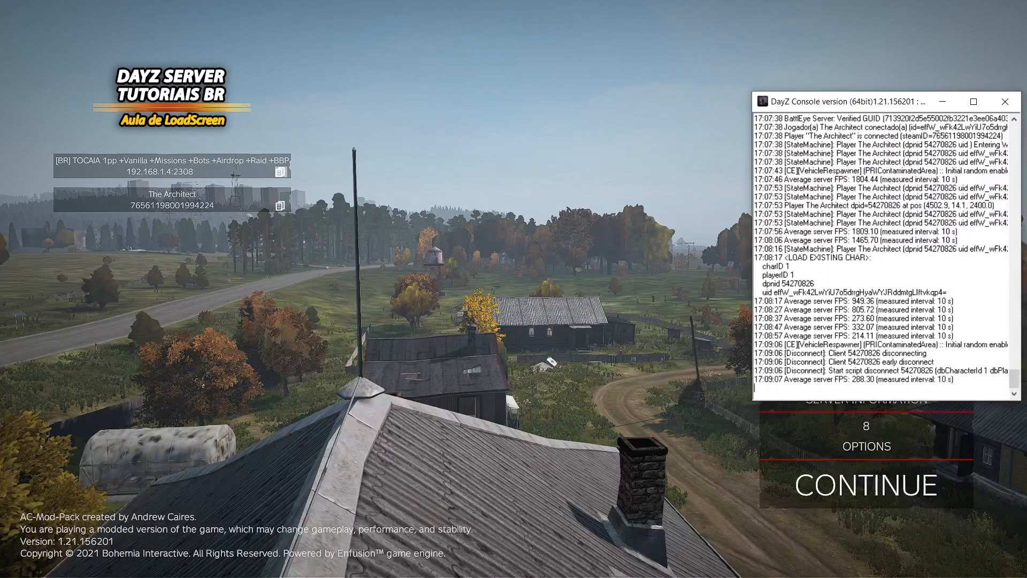
{"action": "key", "text": "alt+Tab"}
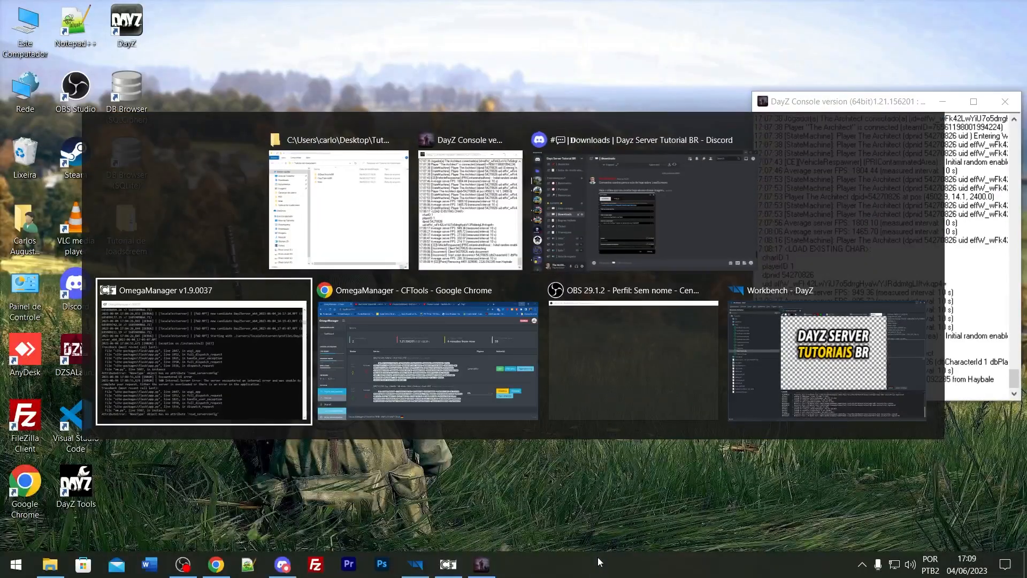
{"action": "key", "text": "alt+Tab"}
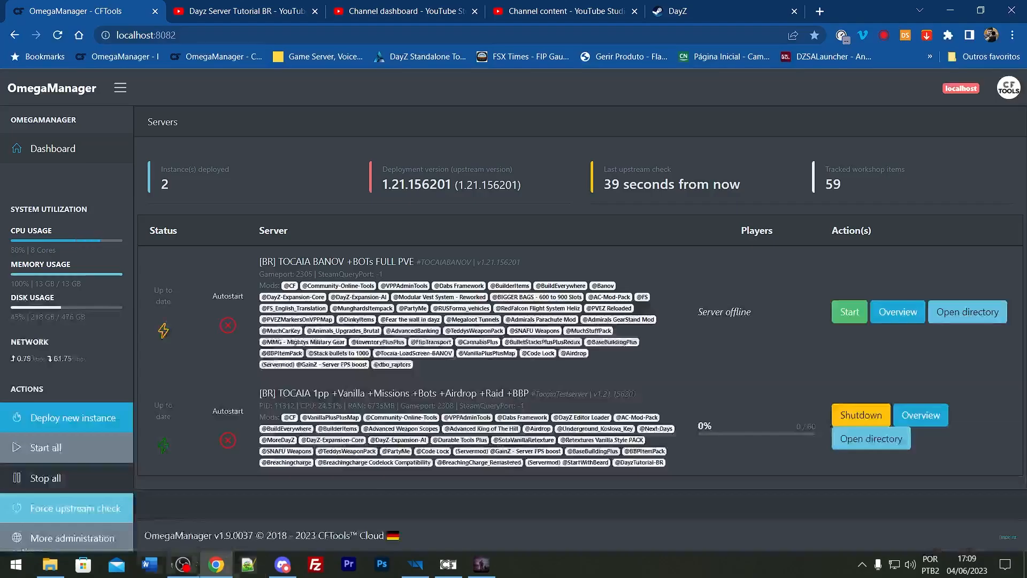
{"action": "left_click", "coordinate": [50, 564]}
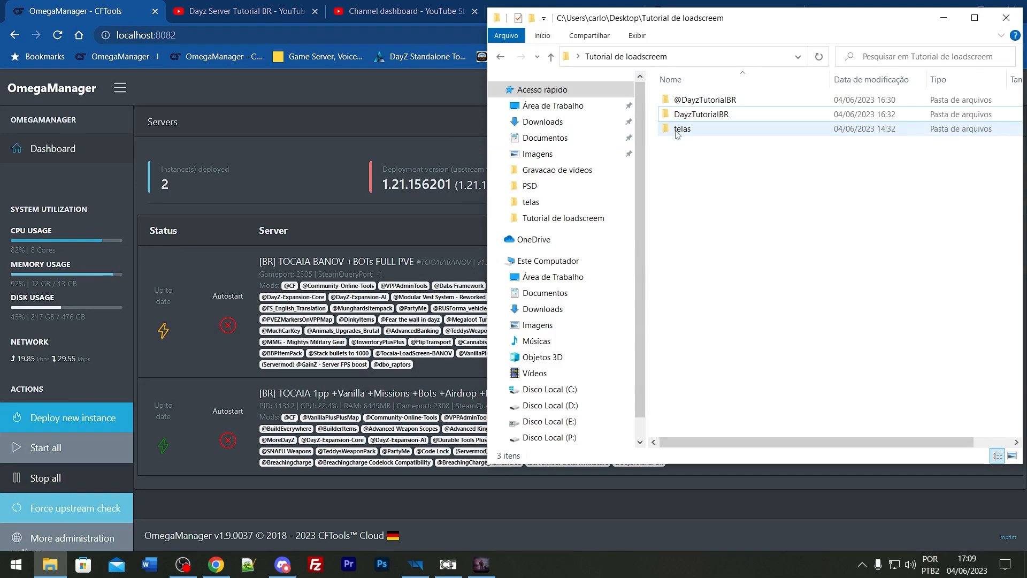
View the Dayz Server Tutorial BR channel page on YouTube and switch to its YouTube Studio dashboard.
{"action": "left_click", "coordinate": [216, 4]}
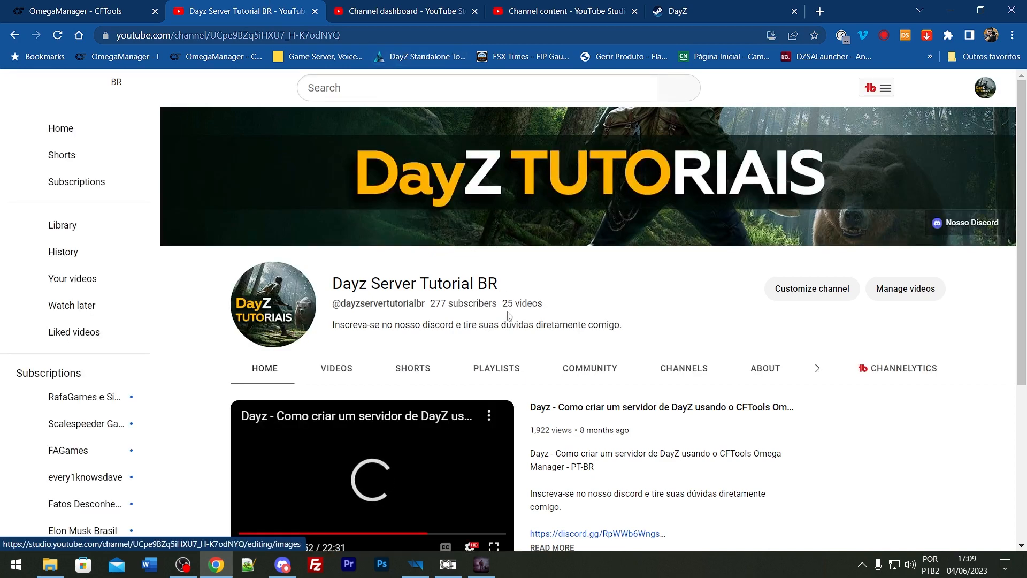
{"action": "scroll", "coordinate": [246, 442], "scroll_direction": "down", "scroll_amount": 1}
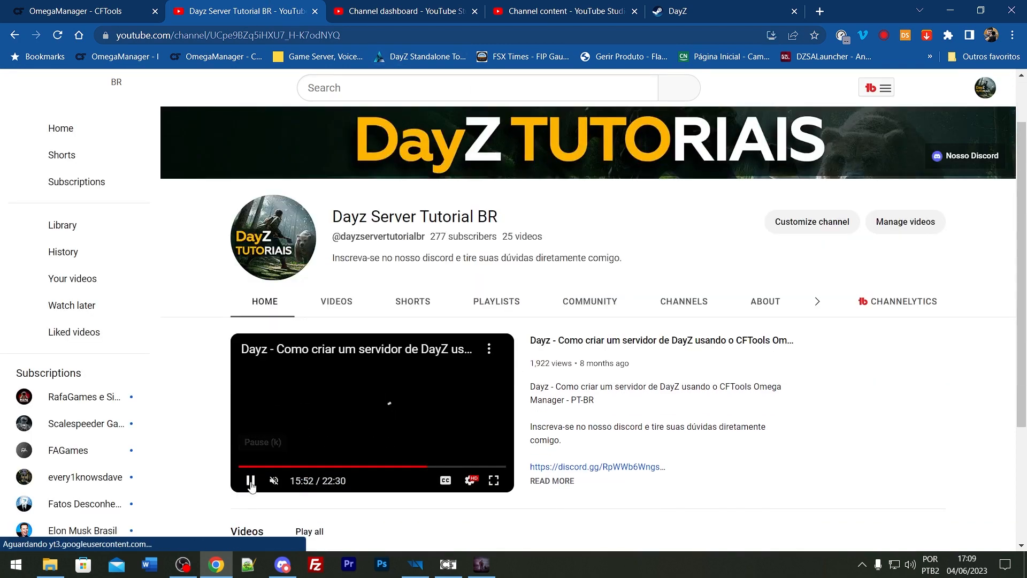
{"action": "left_click", "coordinate": [395, 11]}
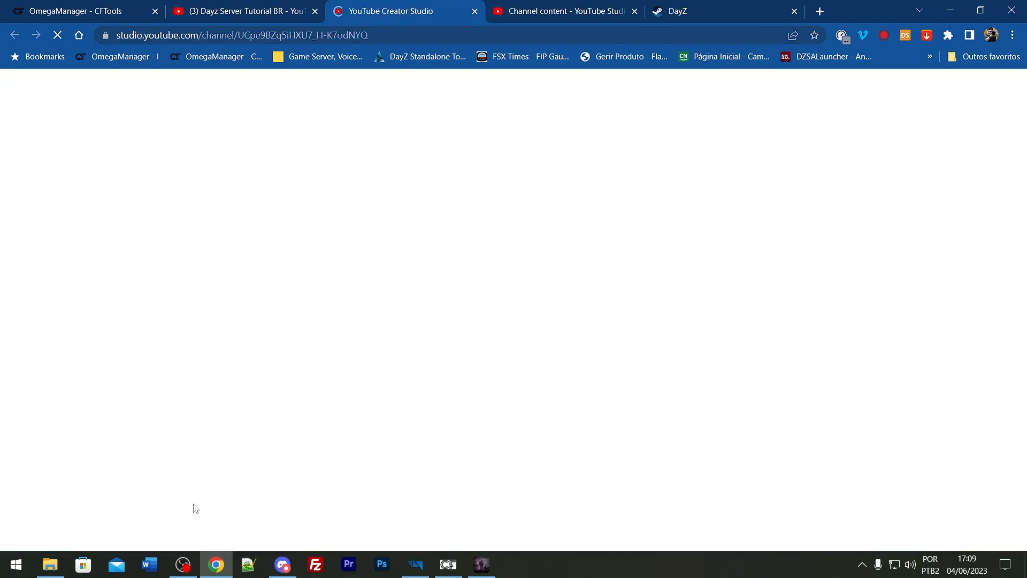
Switch to Discord and review the recent support messages in the Fala-comigo channel of Dayz Server Tutorial BR.
{"action": "left_click", "coordinate": [283, 564]}
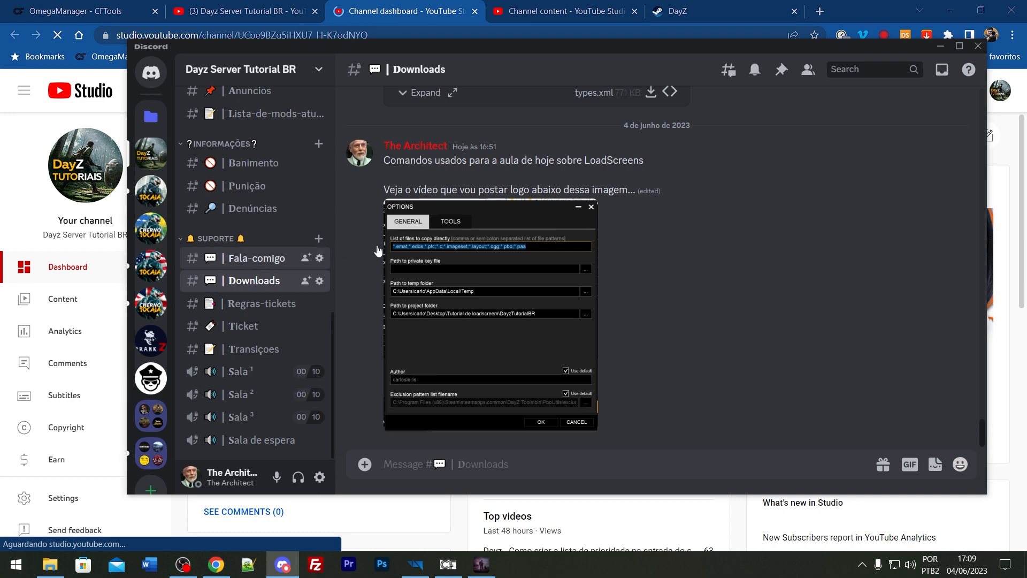
{"action": "left_click", "coordinate": [264, 259]}
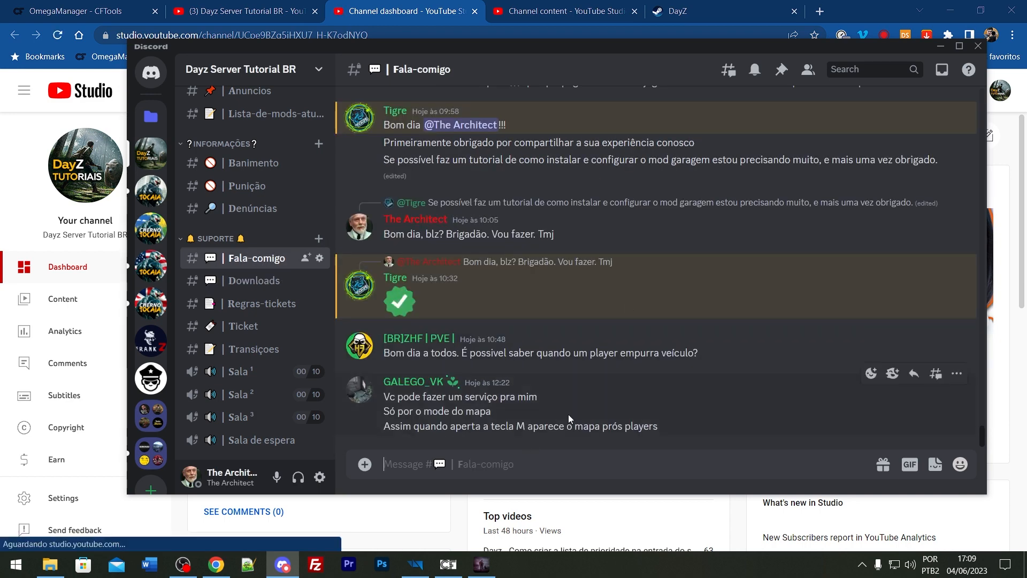
{"action": "left_click_drag", "start_coordinate": [699, 425], "coordinate": [471, 396]}
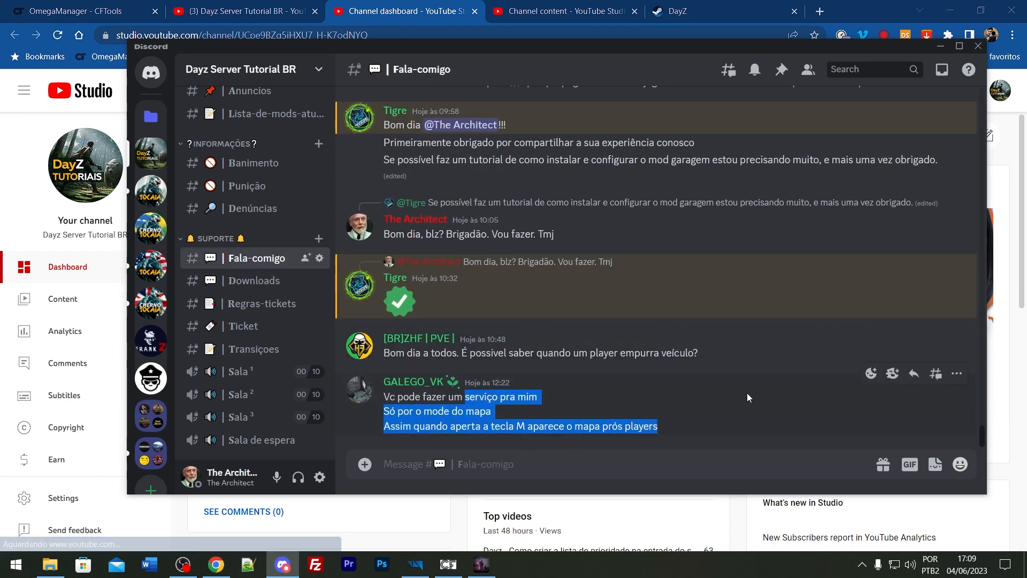
{"action": "left_click", "coordinate": [689, 398]}
{"action": "scroll", "coordinate": [685, 401], "scroll_direction": "up", "scroll_amount": 10}
{"action": "scroll", "coordinate": [658, 396], "scroll_direction": "down", "scroll_amount": 10}
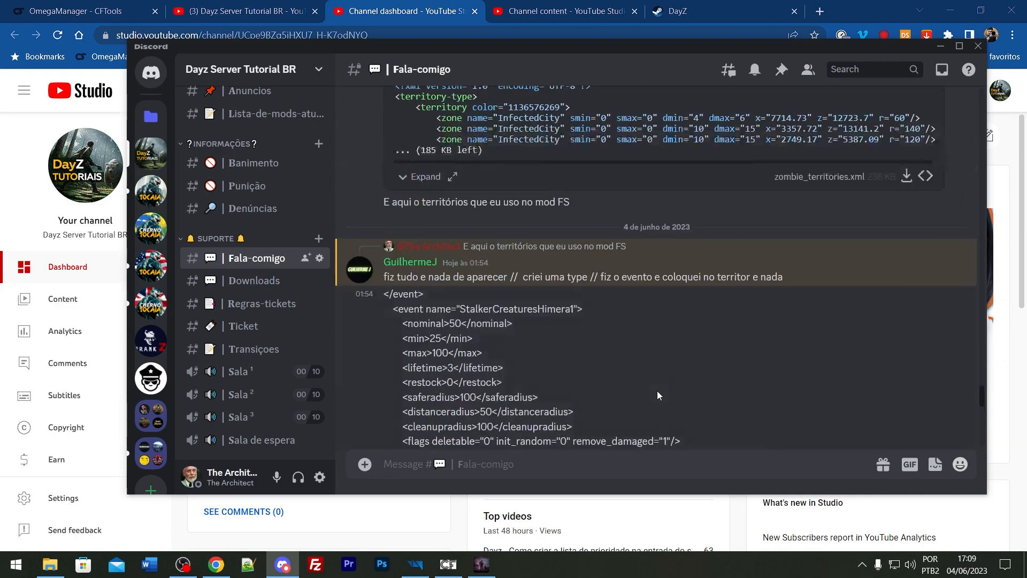
Review the channel's uploaded videos in the YouTube Studio content list and return to the public channel page.
{"action": "left_click", "coordinate": [431, 5]}
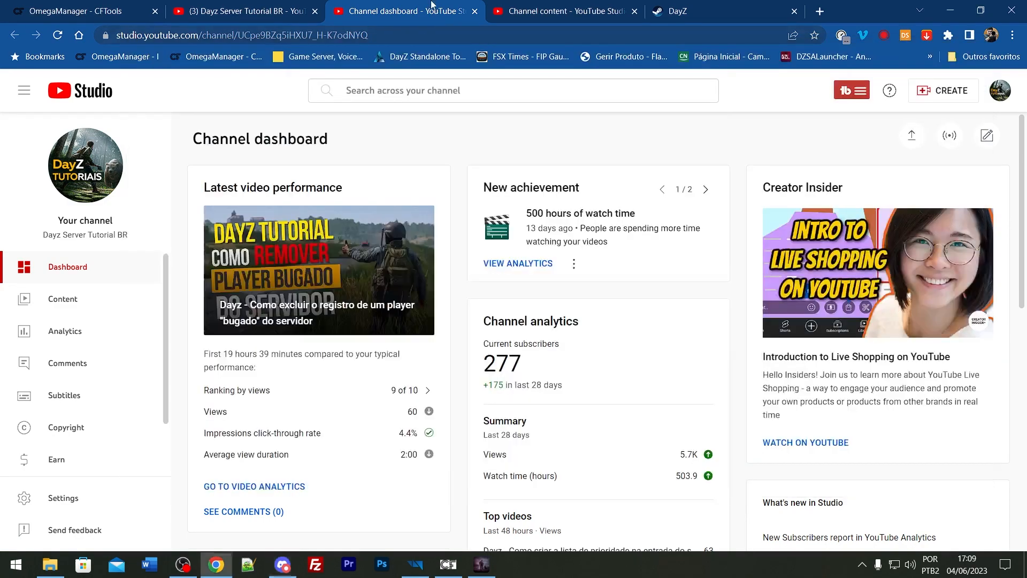
{"action": "left_click", "coordinate": [63, 300]}
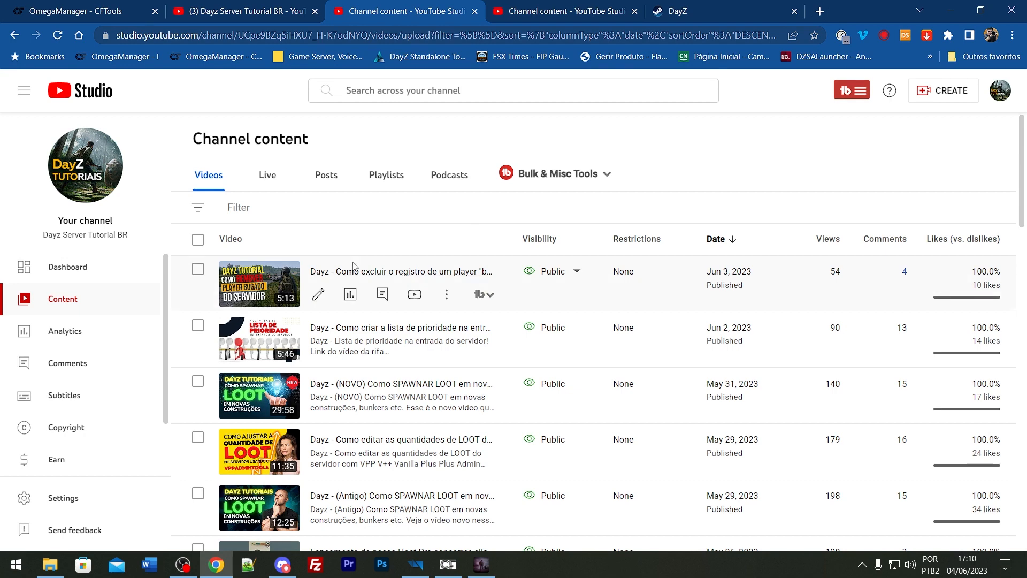
{"action": "left_click", "coordinate": [567, 10]}
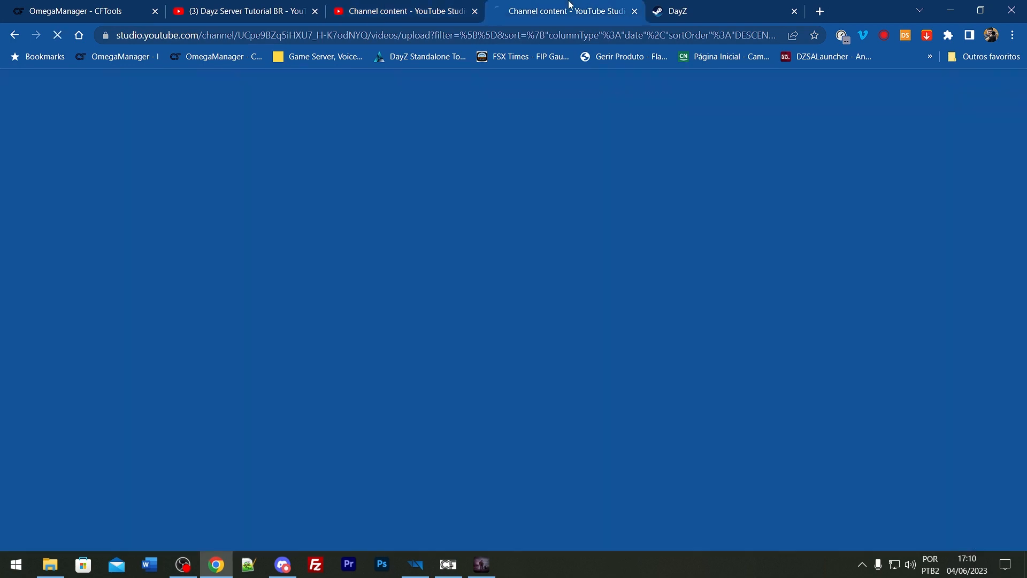
{"action": "left_click", "coordinate": [227, 5]}
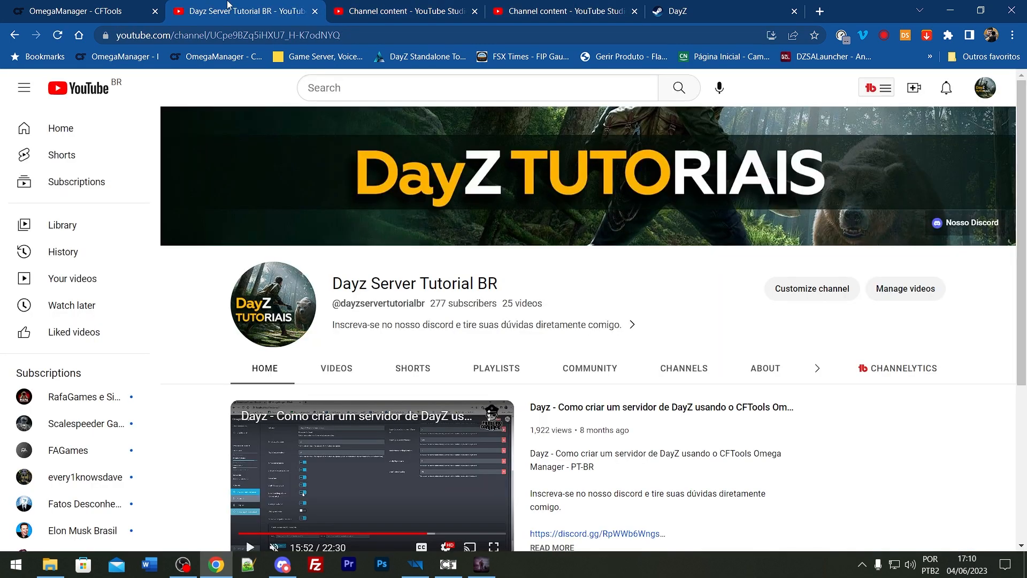
Close the Steam Workshop page with the stamina search and return to the Dayz Server Tutorial BR channel page.
{"action": "left_click", "coordinate": [782, 10]}
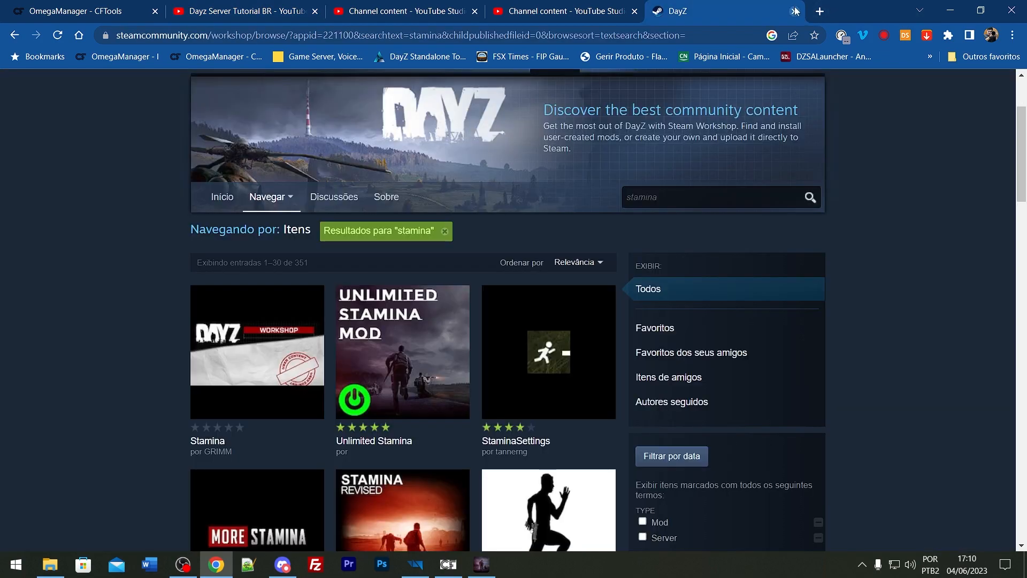
{"action": "left_click", "coordinate": [796, 11]}
{"action": "left_click", "coordinate": [364, 10]}
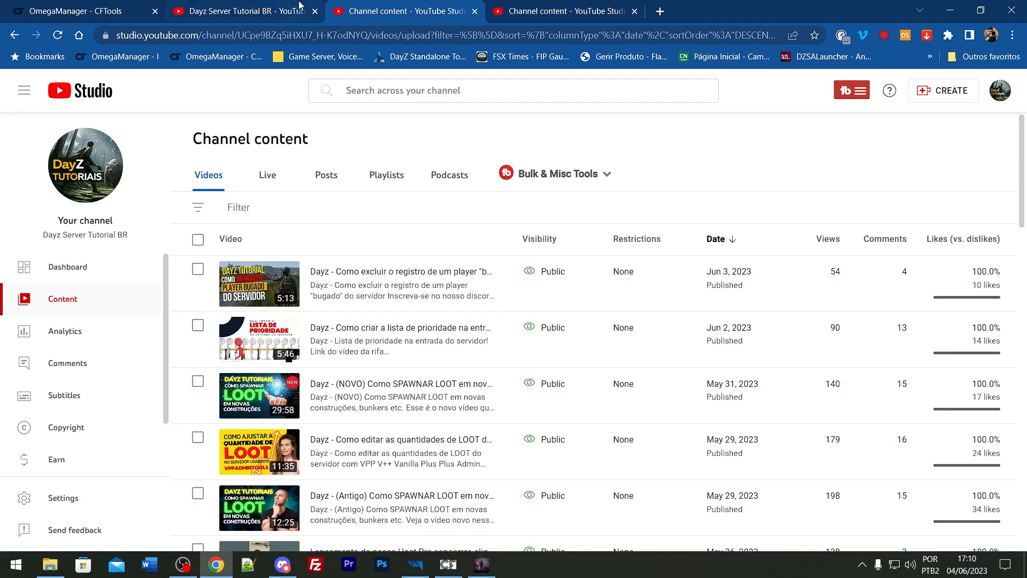
{"action": "left_click", "coordinate": [299, 6]}
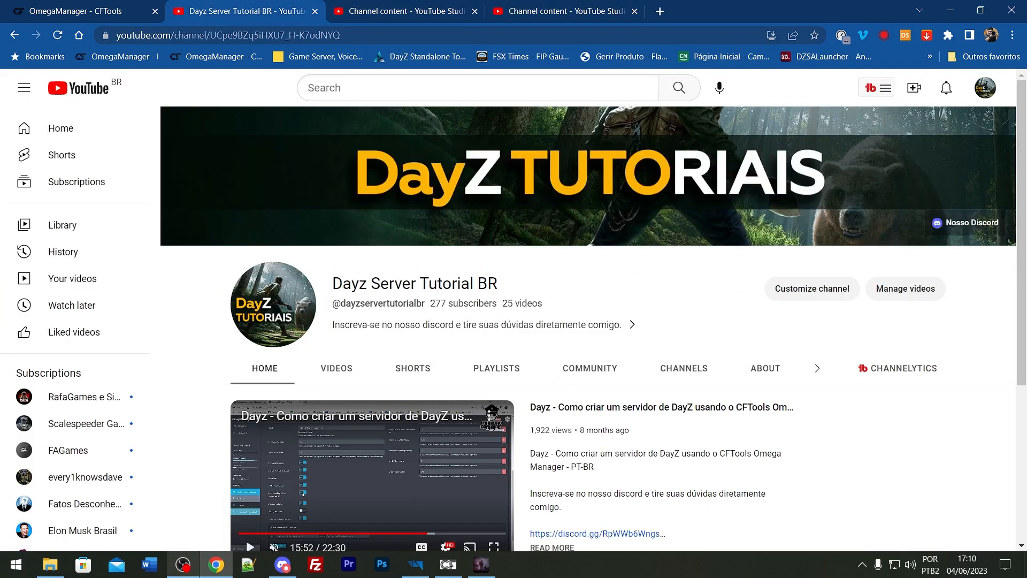